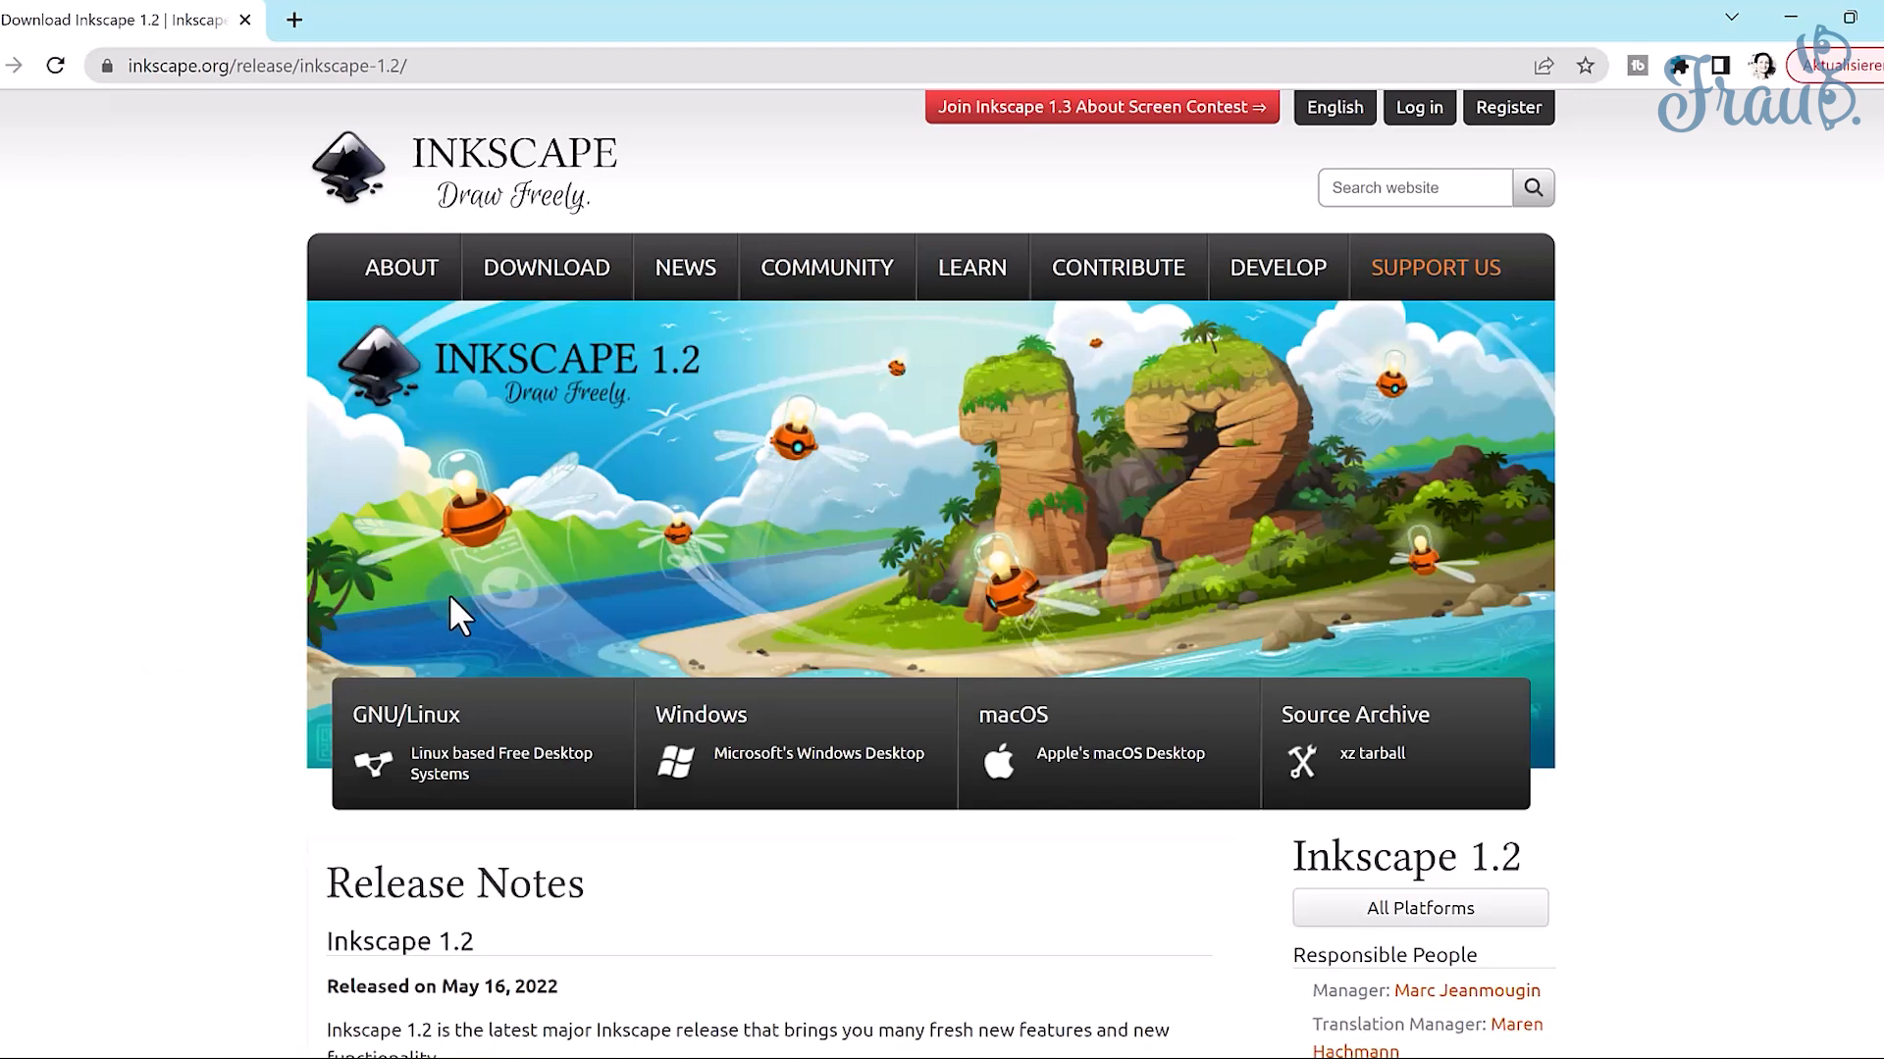
# - Choose the Windows download for Inkscape 1.2 on the Inkscape release page
pyautogui.click(221, 667)
pyautogui.click(851, 780)
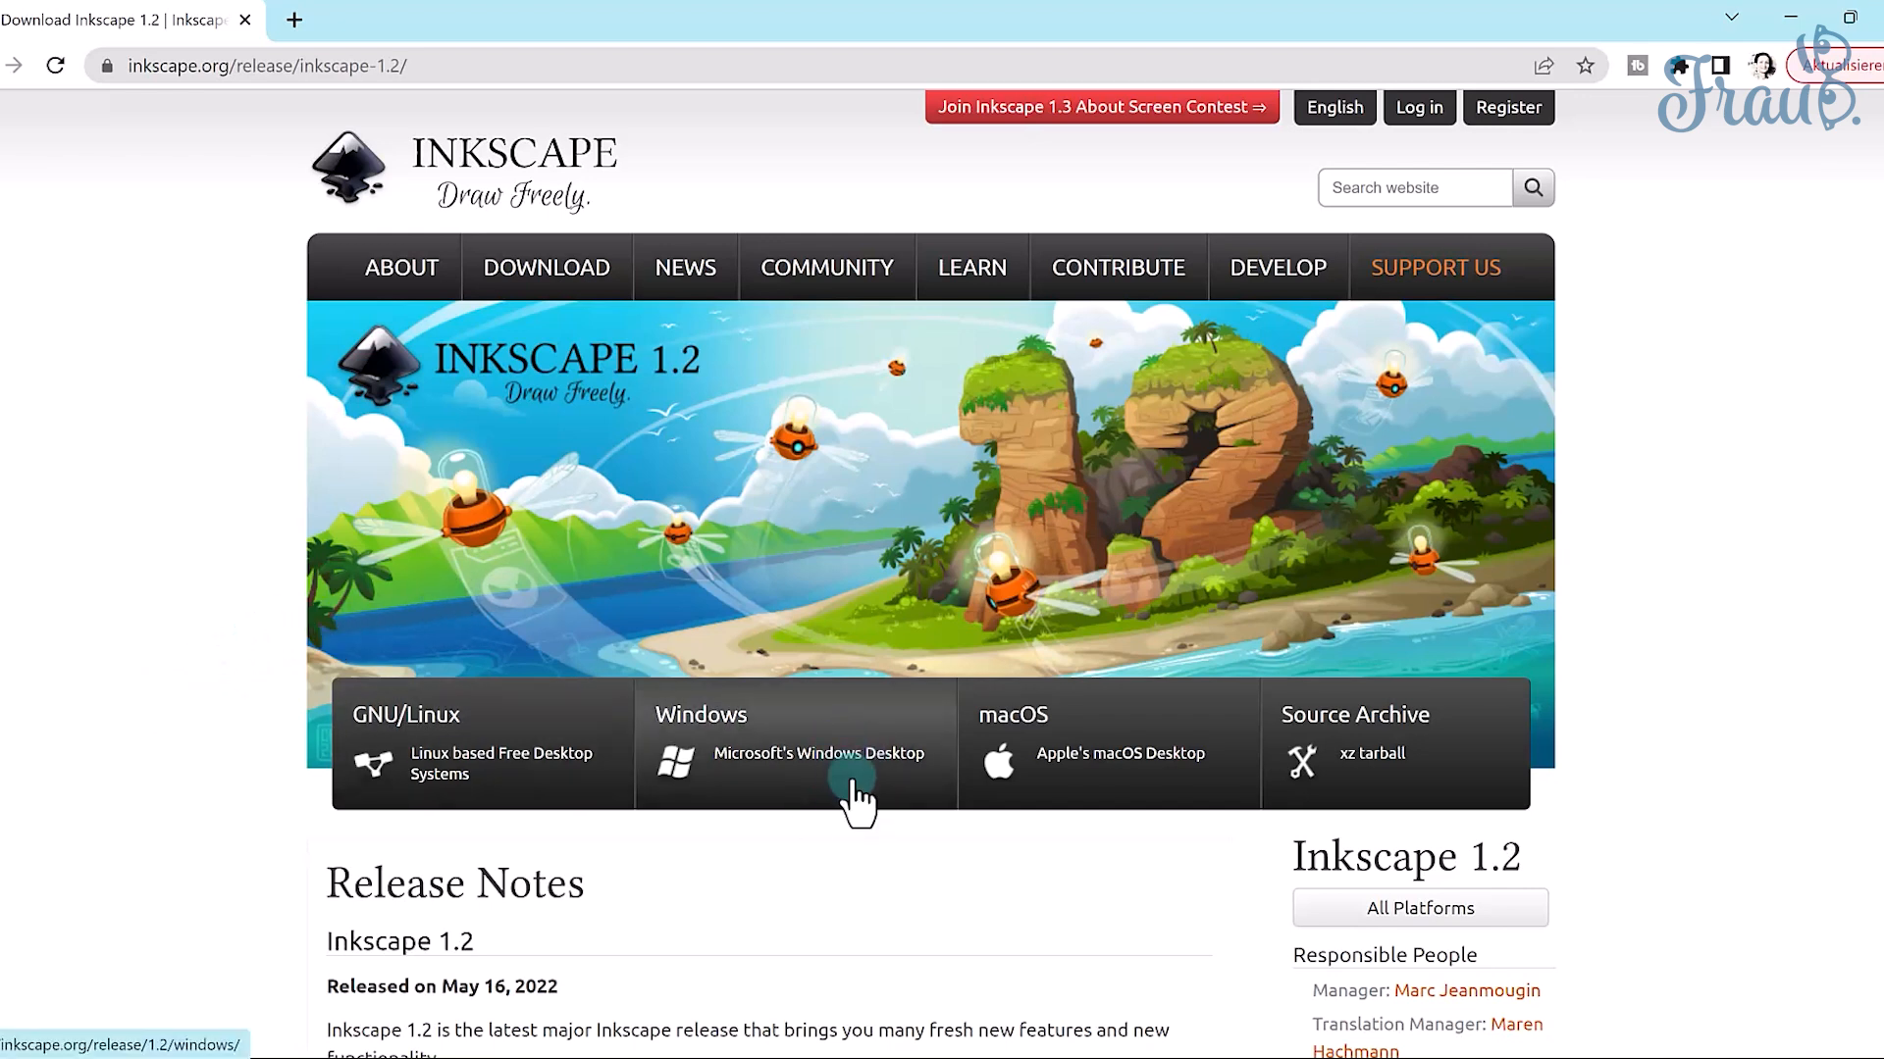
pyautogui.click(771, 796)
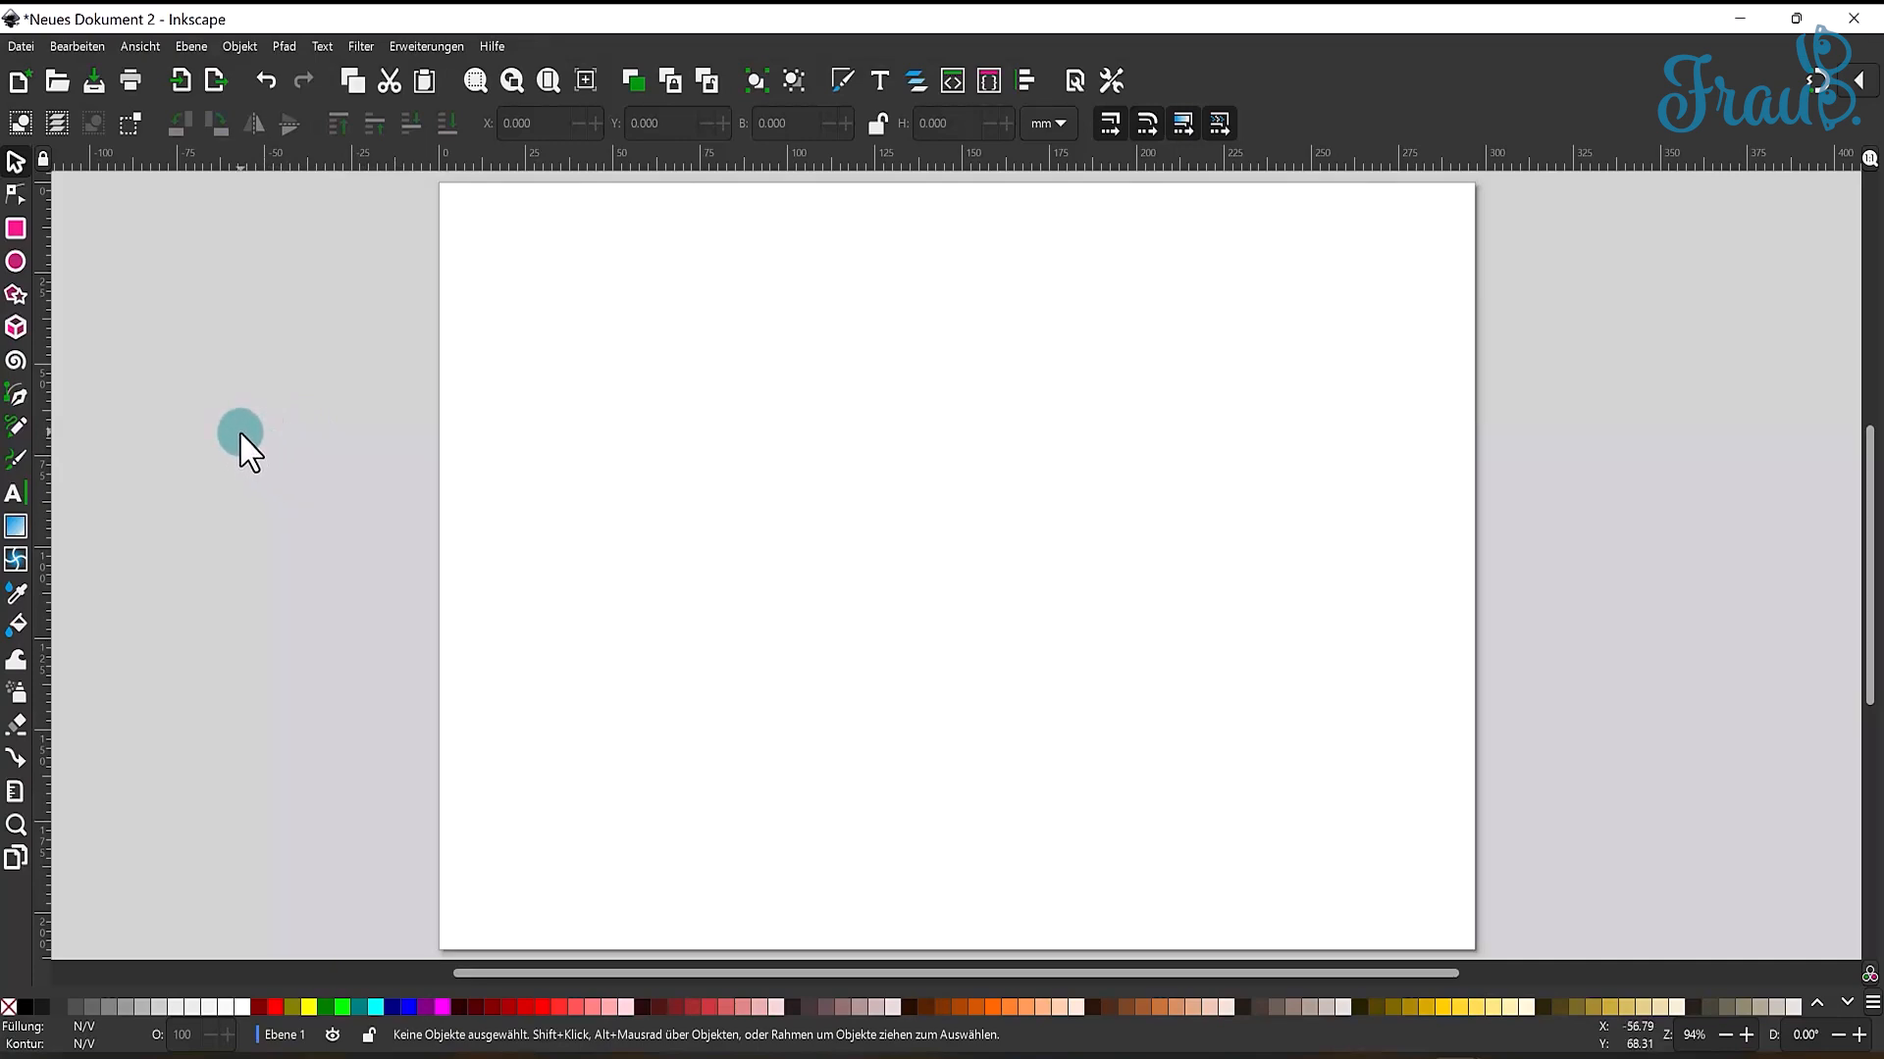
pyautogui.click(138, 45)
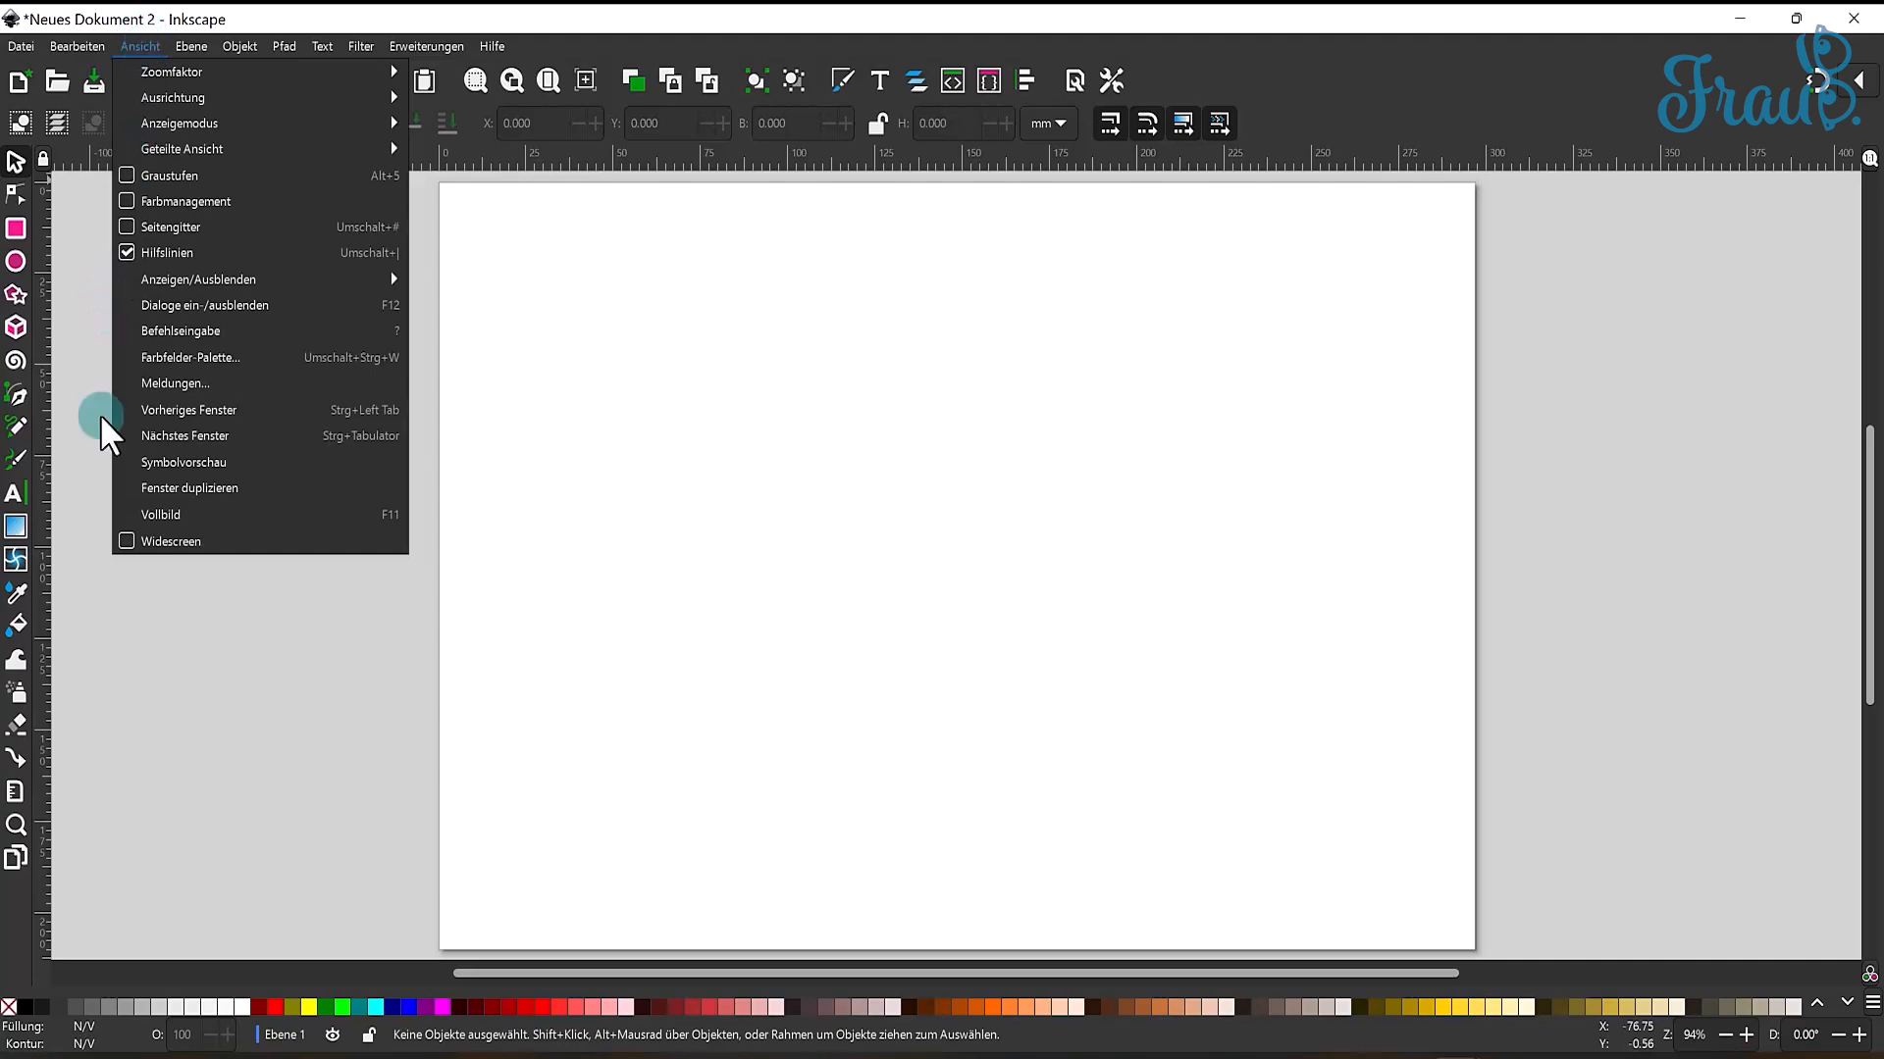
pyautogui.click(245, 629)
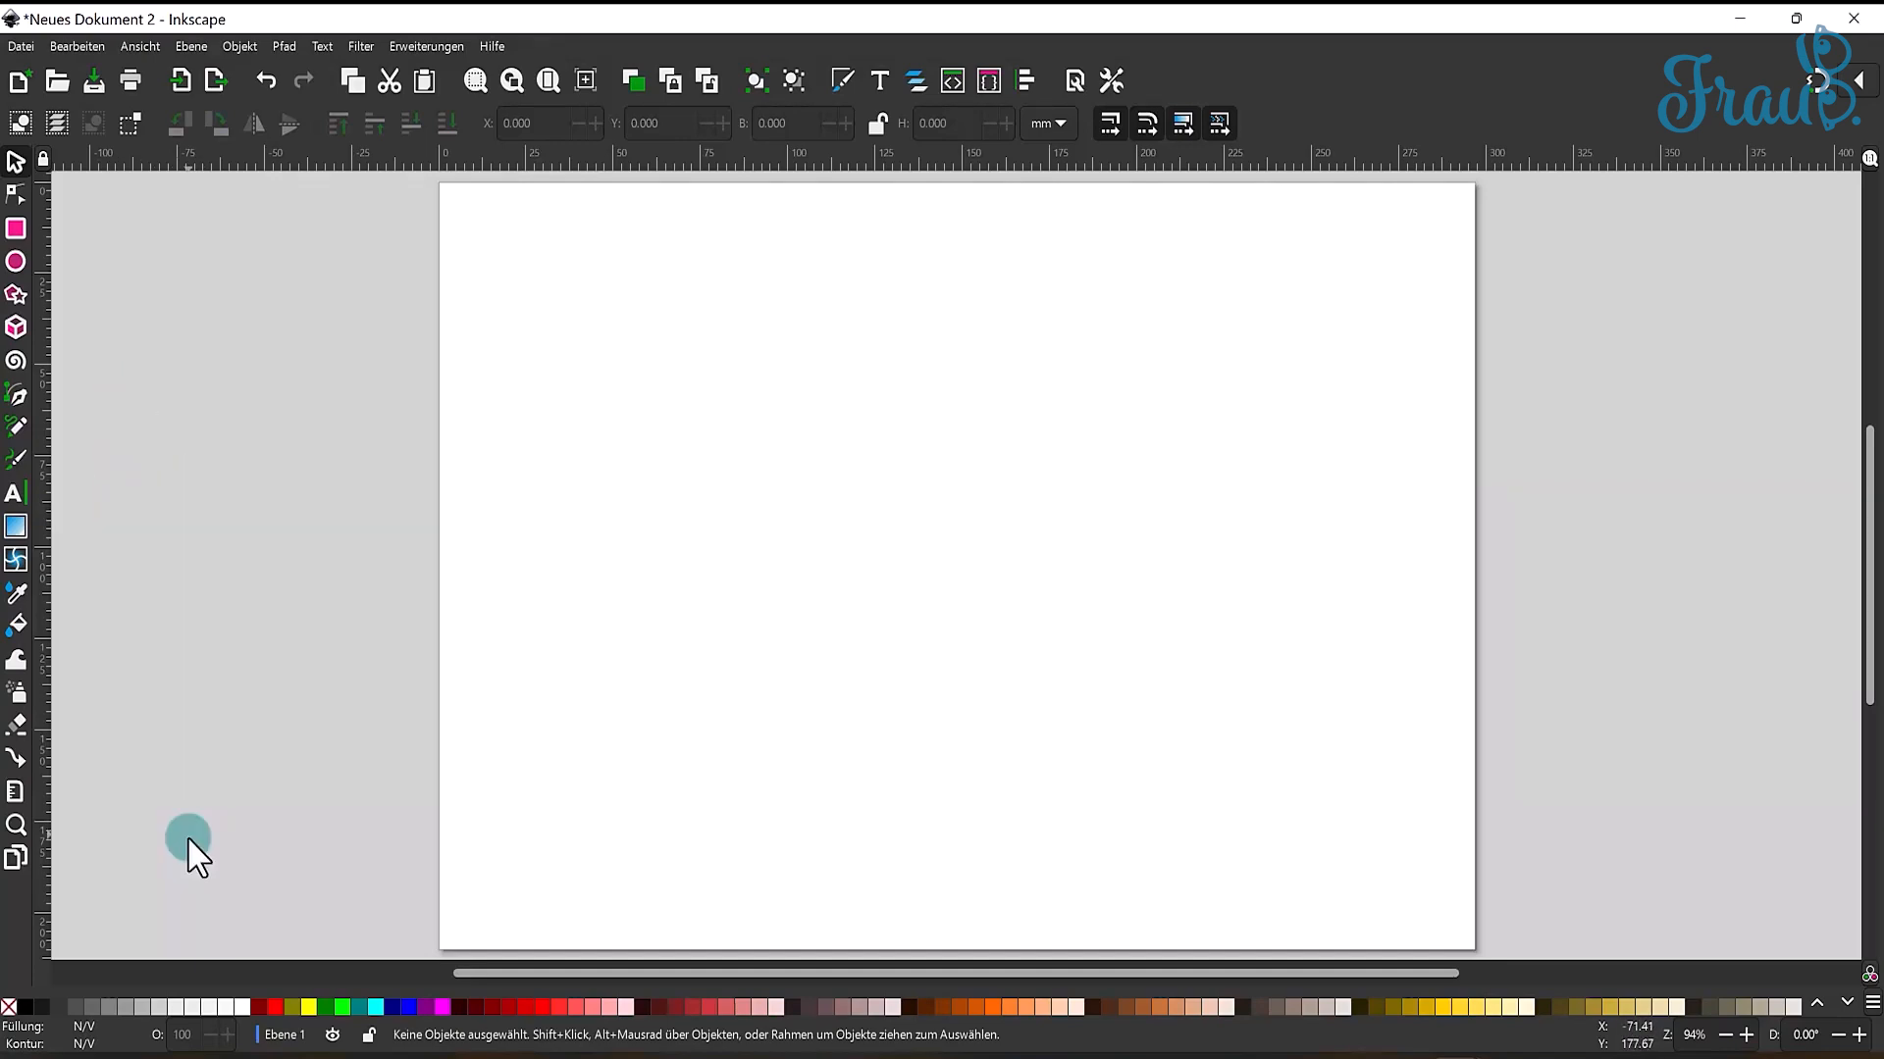
# - Open the preferences and examine the user interface theme settings, including the dark theme and symbolic icons options
pyautogui.click(78, 46)
pyautogui.click(127, 726)
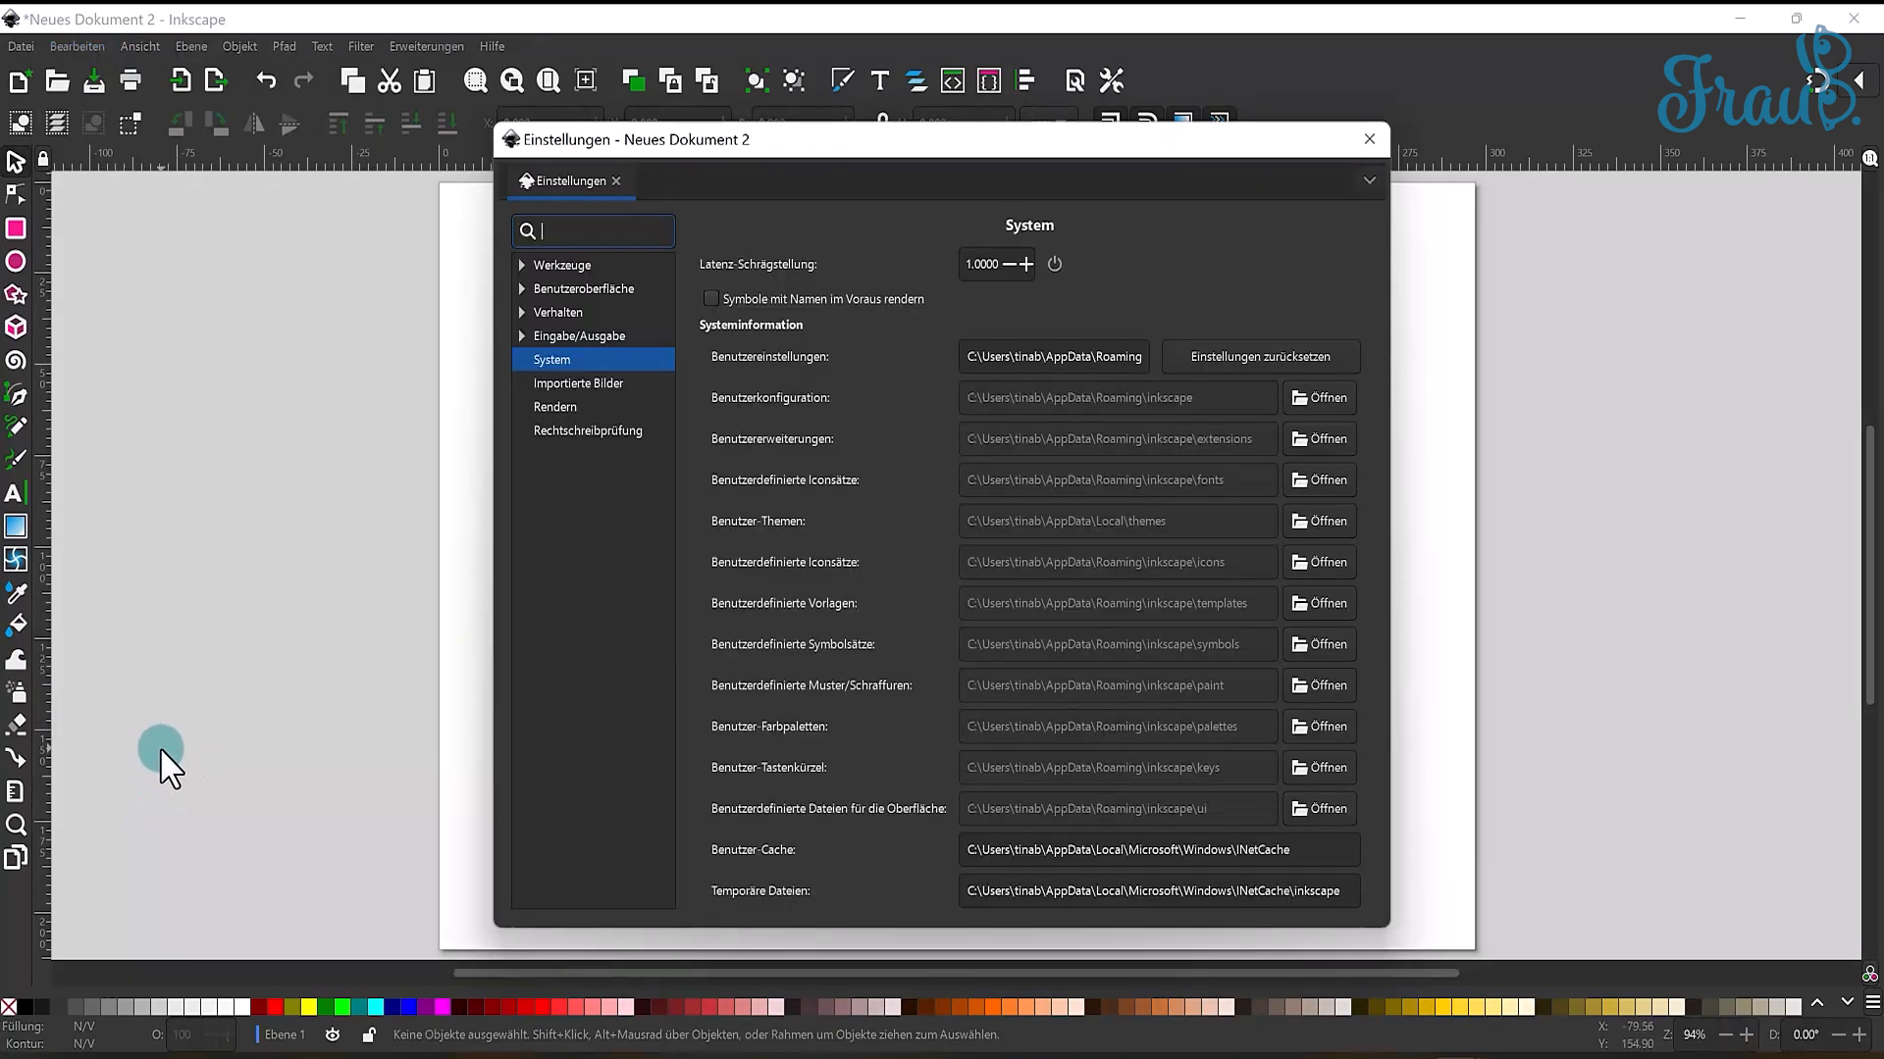
pyautogui.click(521, 265)
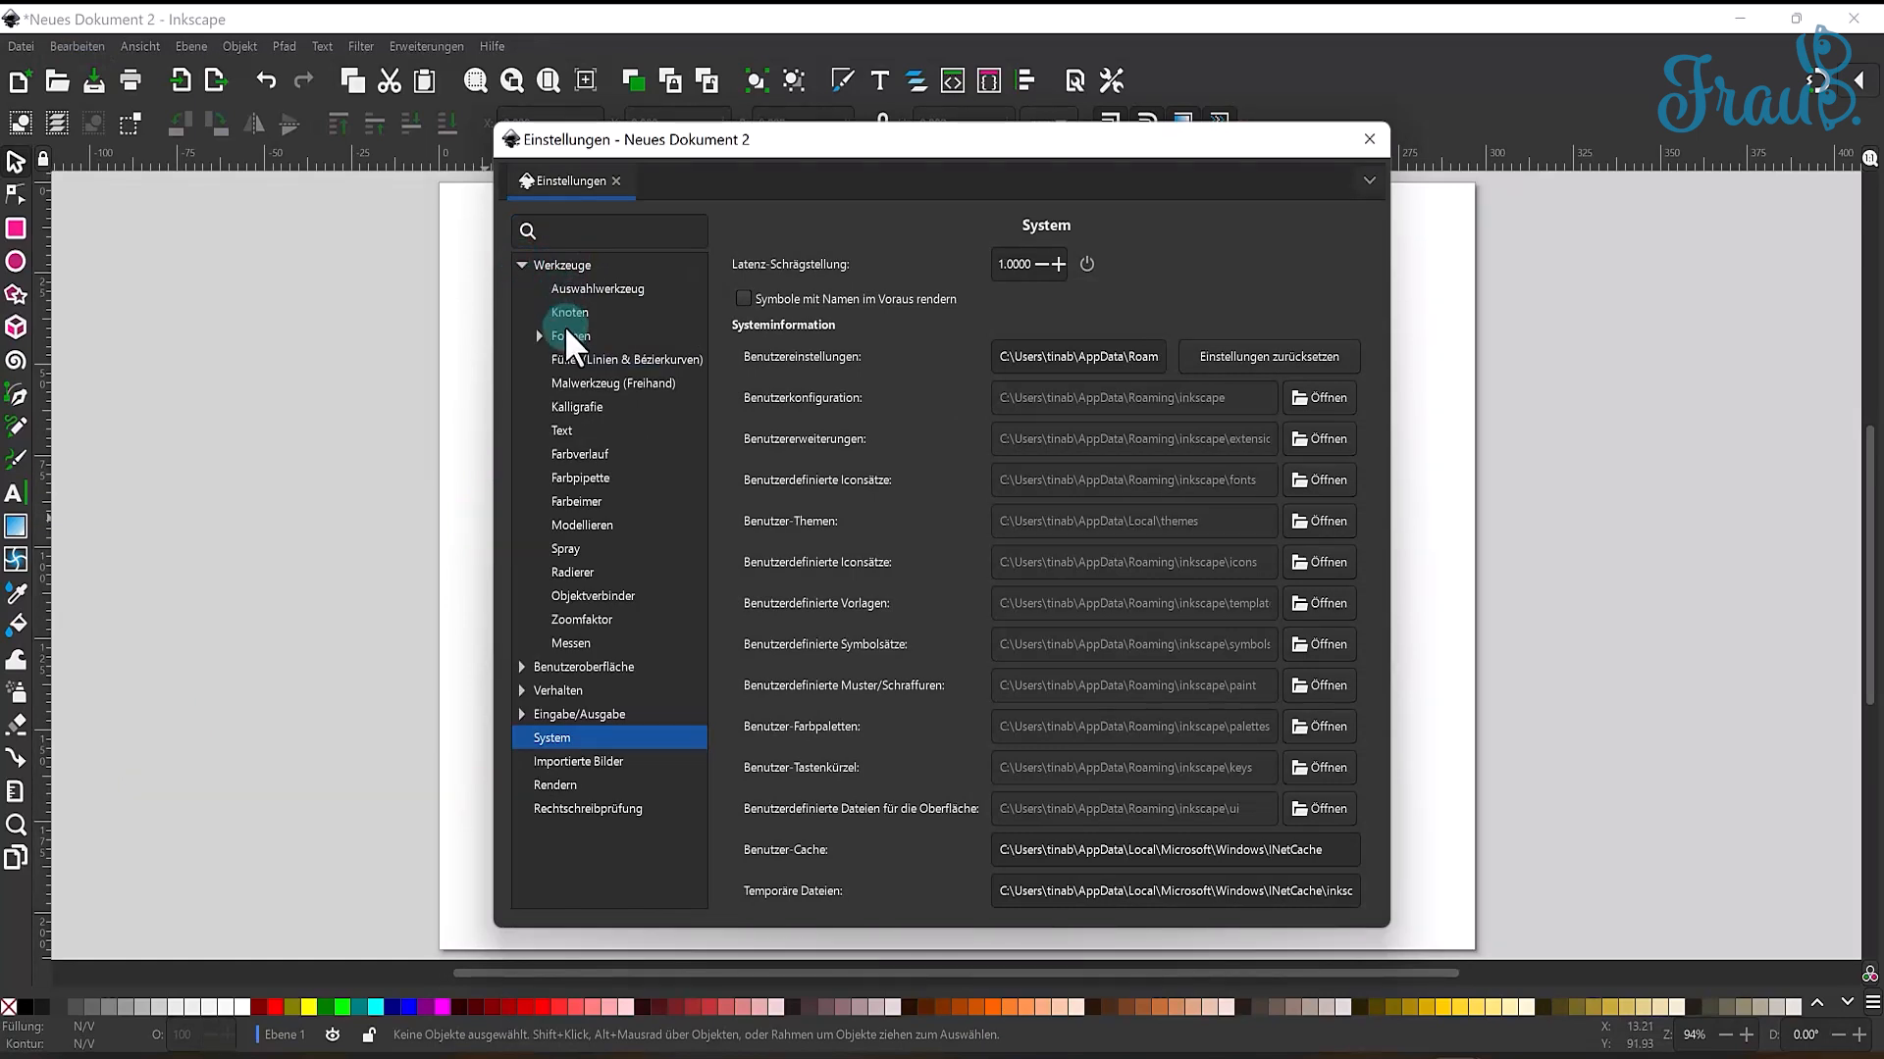
pyautogui.click(521, 667)
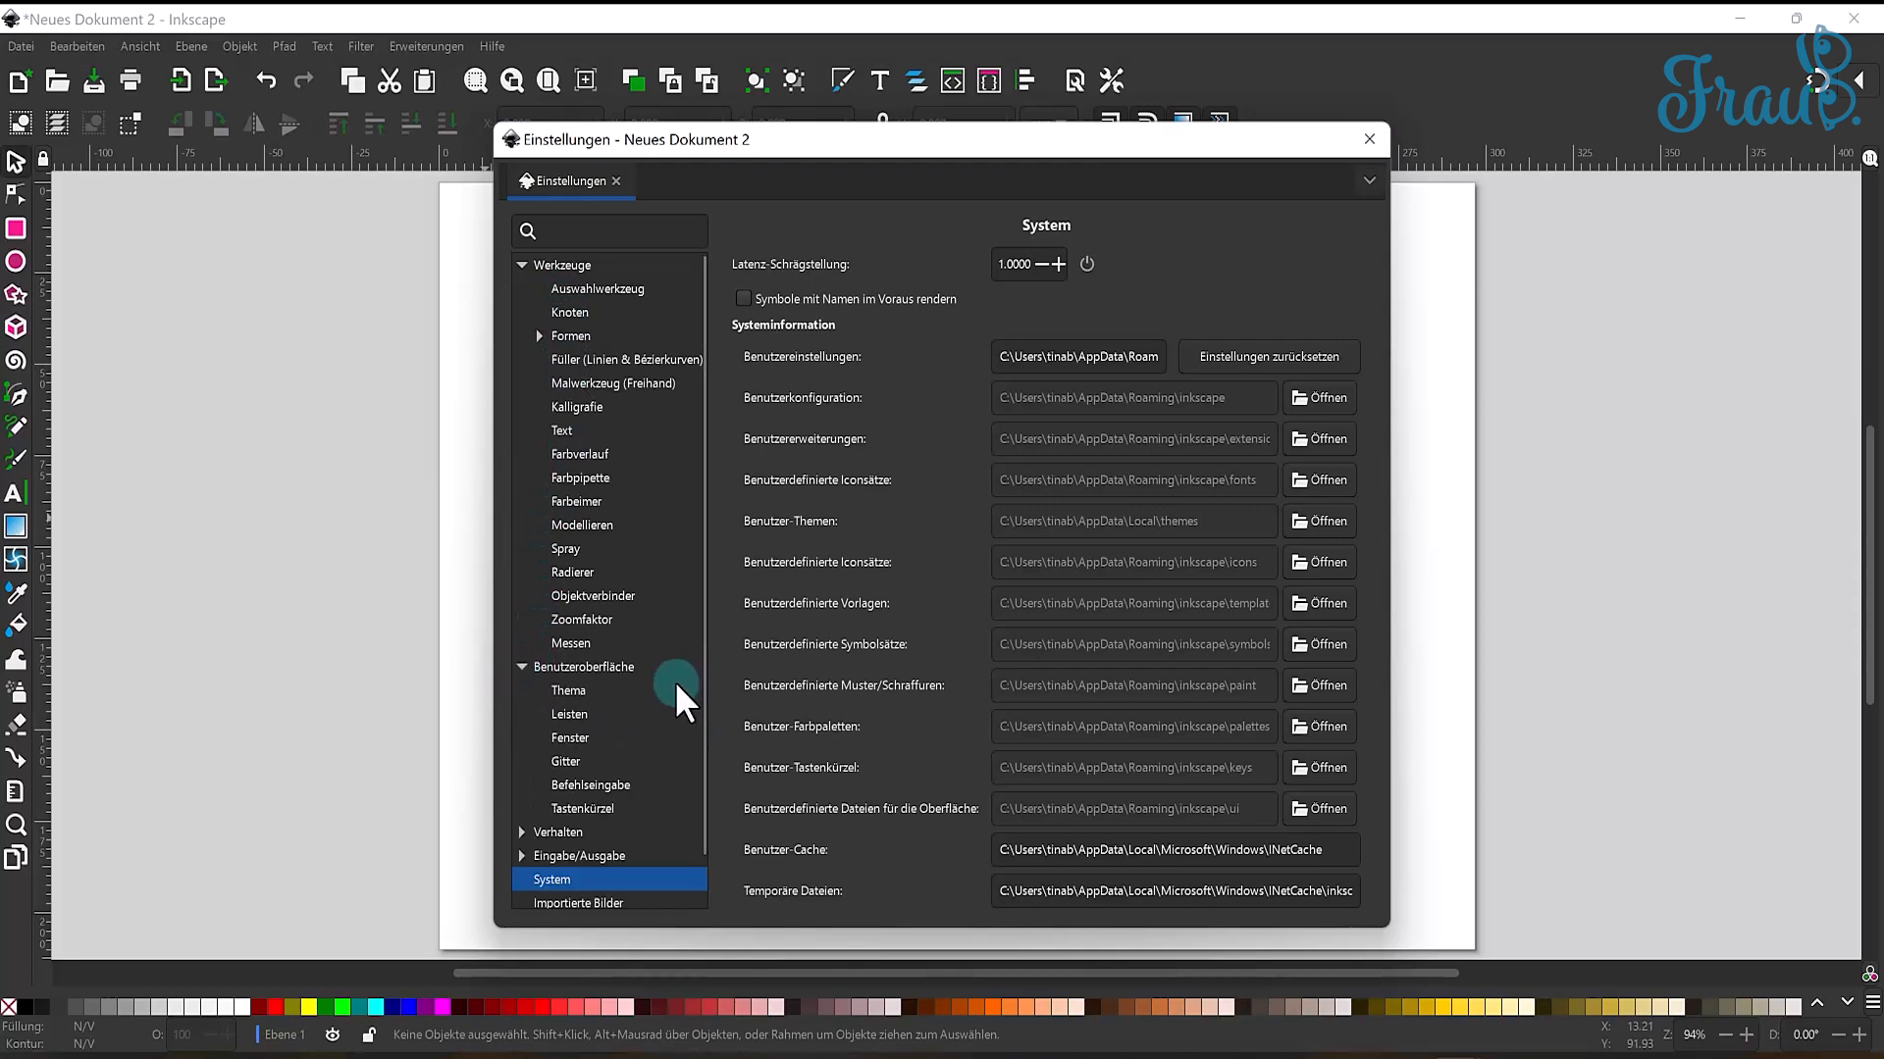
pyautogui.click(567, 693)
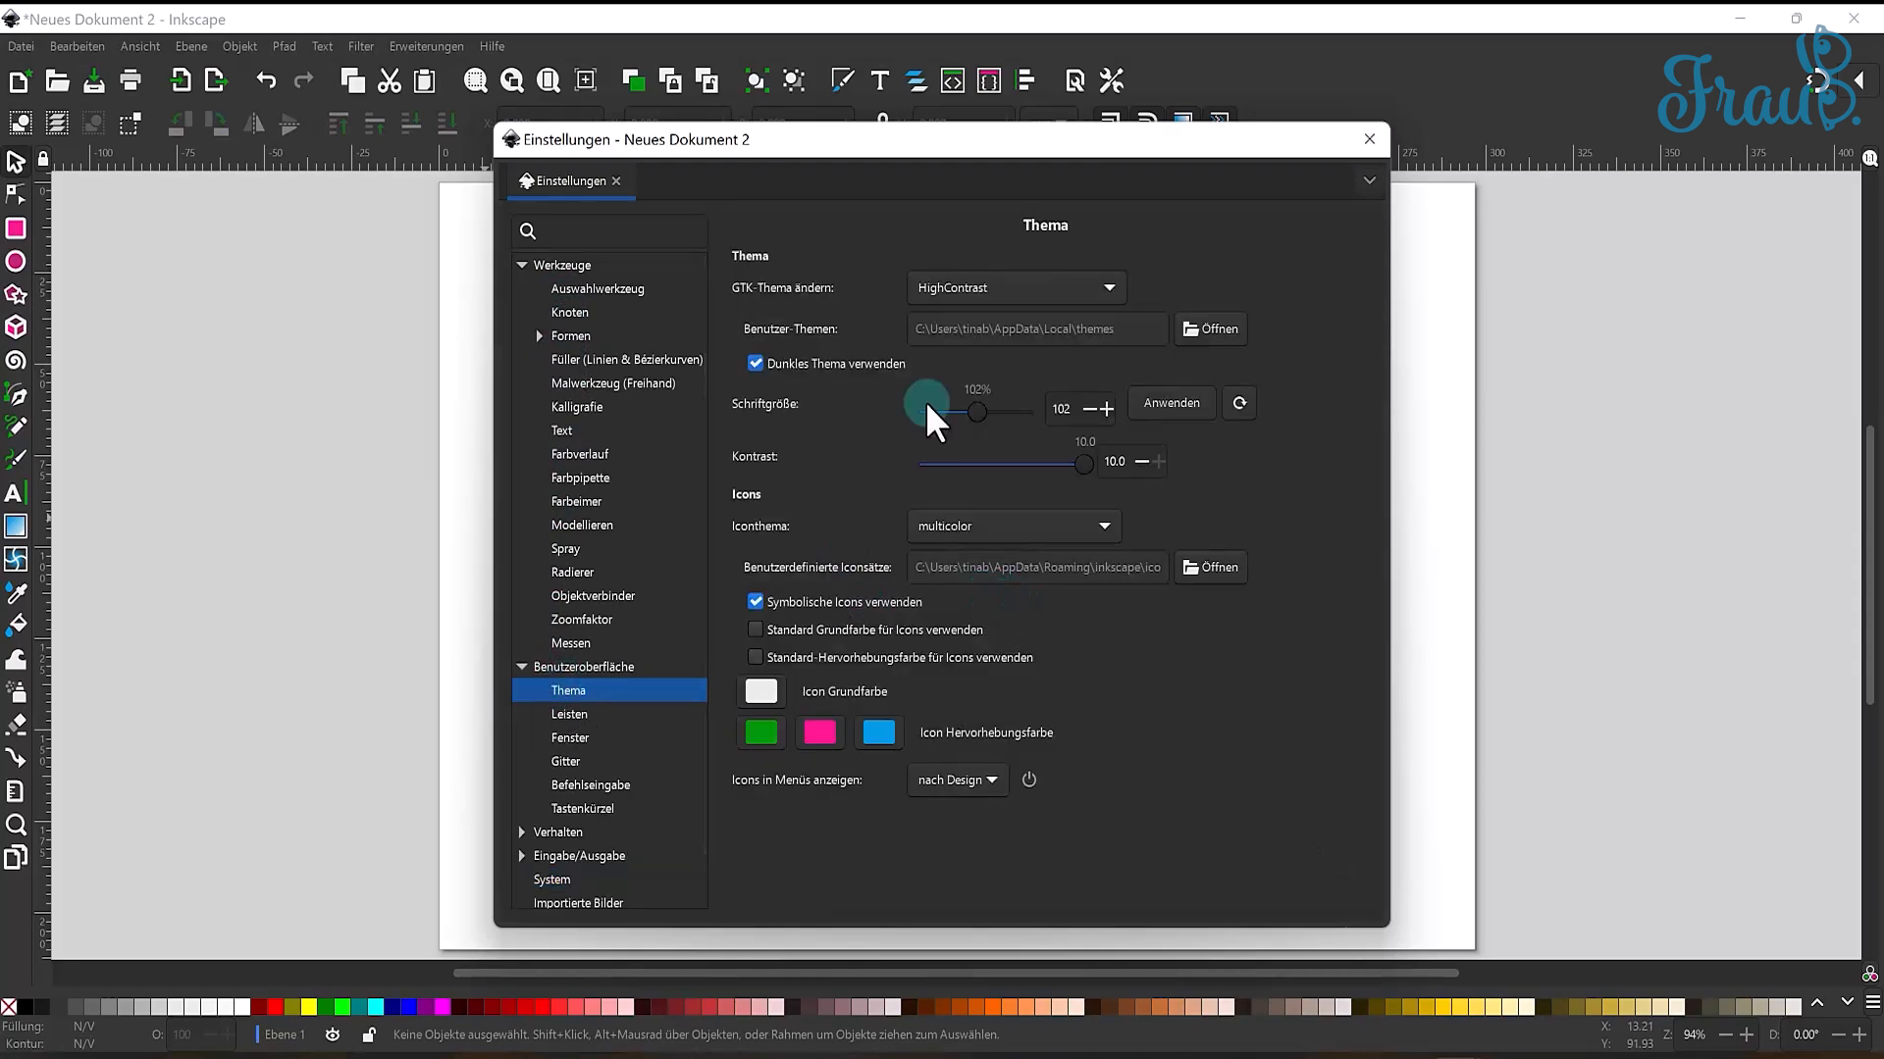
pyautogui.click(786, 364)
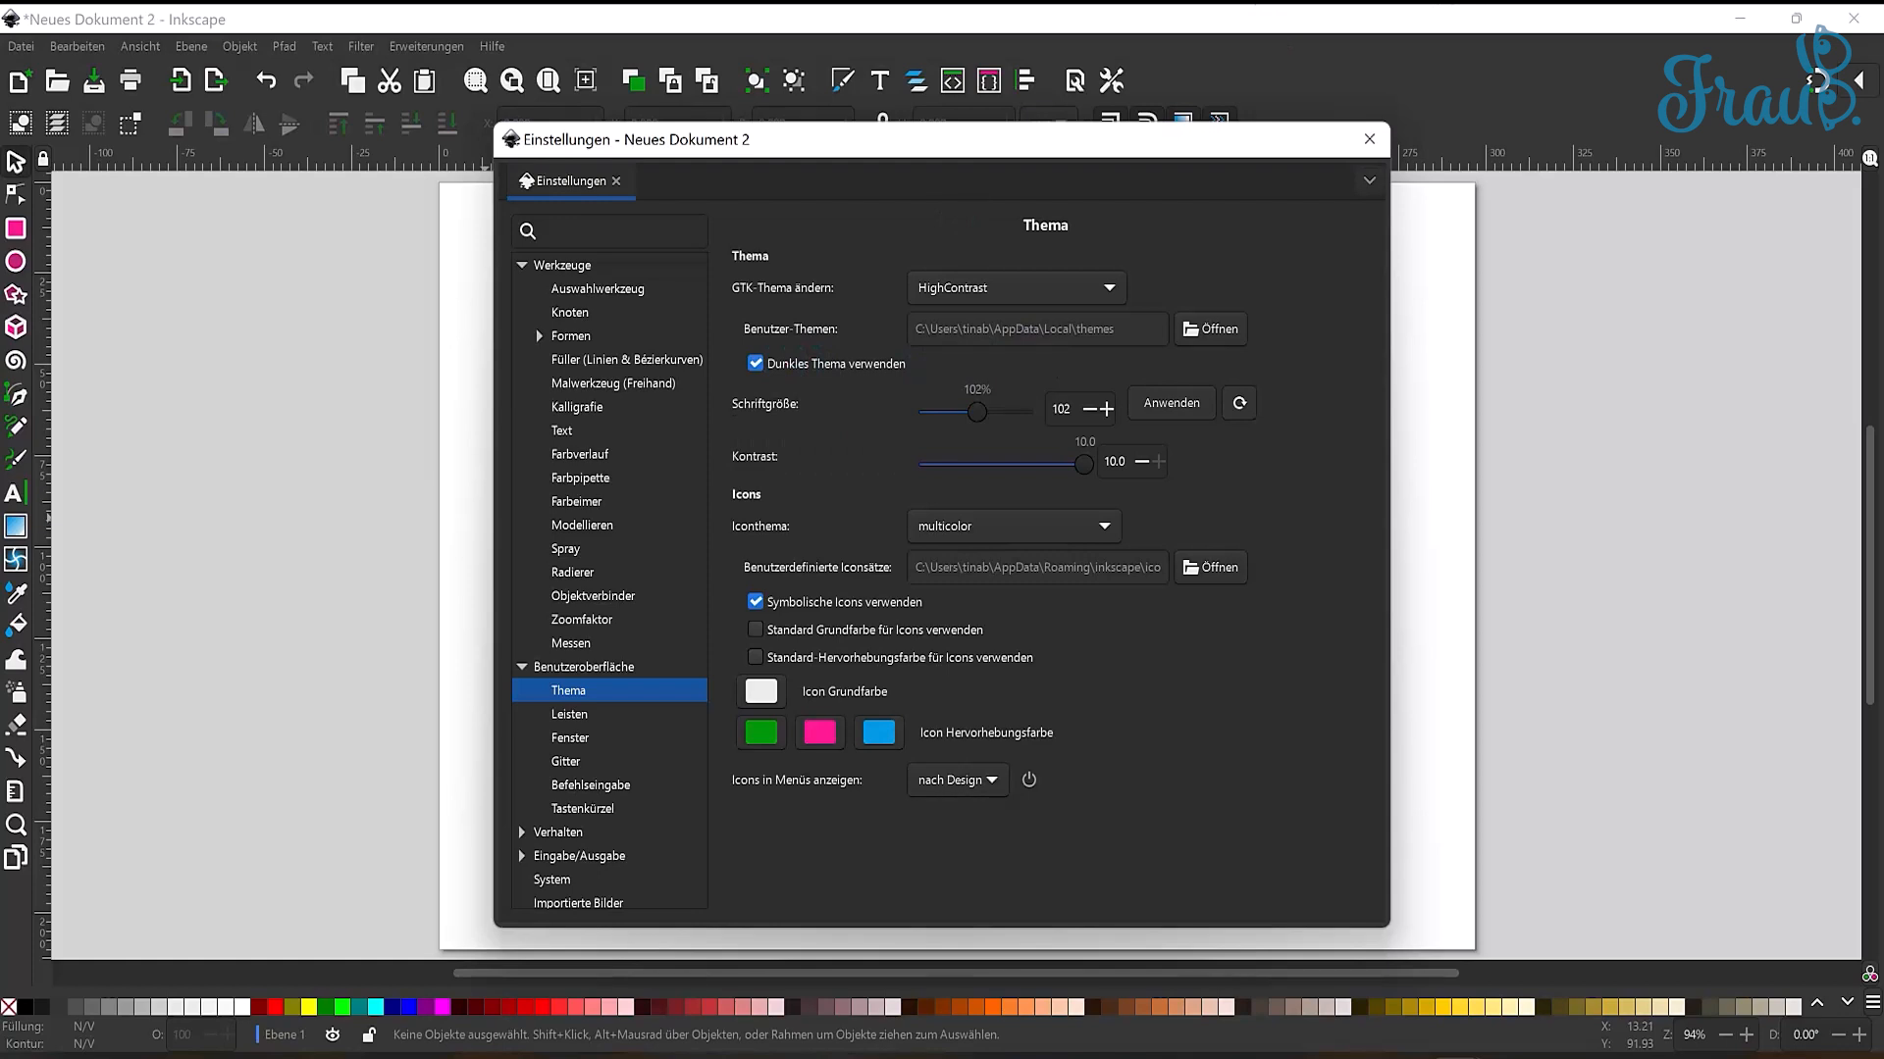
pyautogui.click(807, 602)
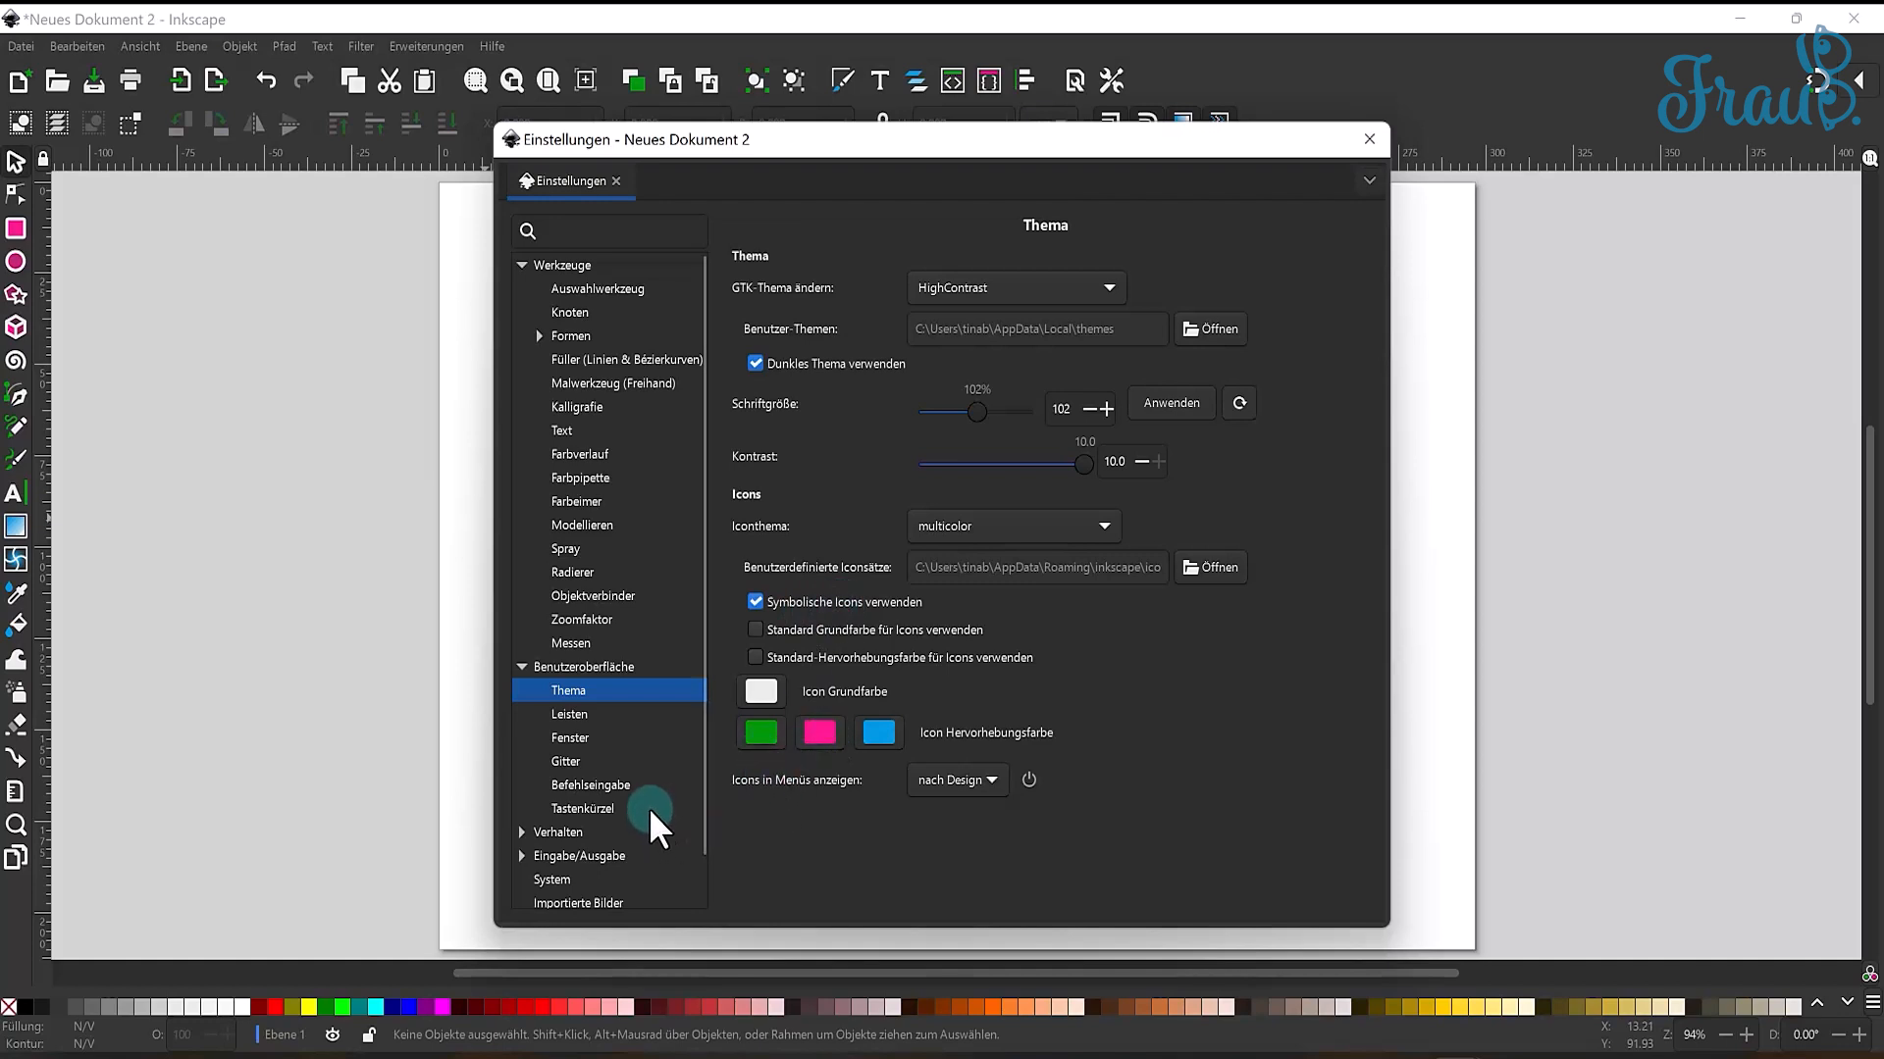
# - Examine the default grid settings and the remaining preference categories, and close the preferences
pyautogui.click(566, 763)
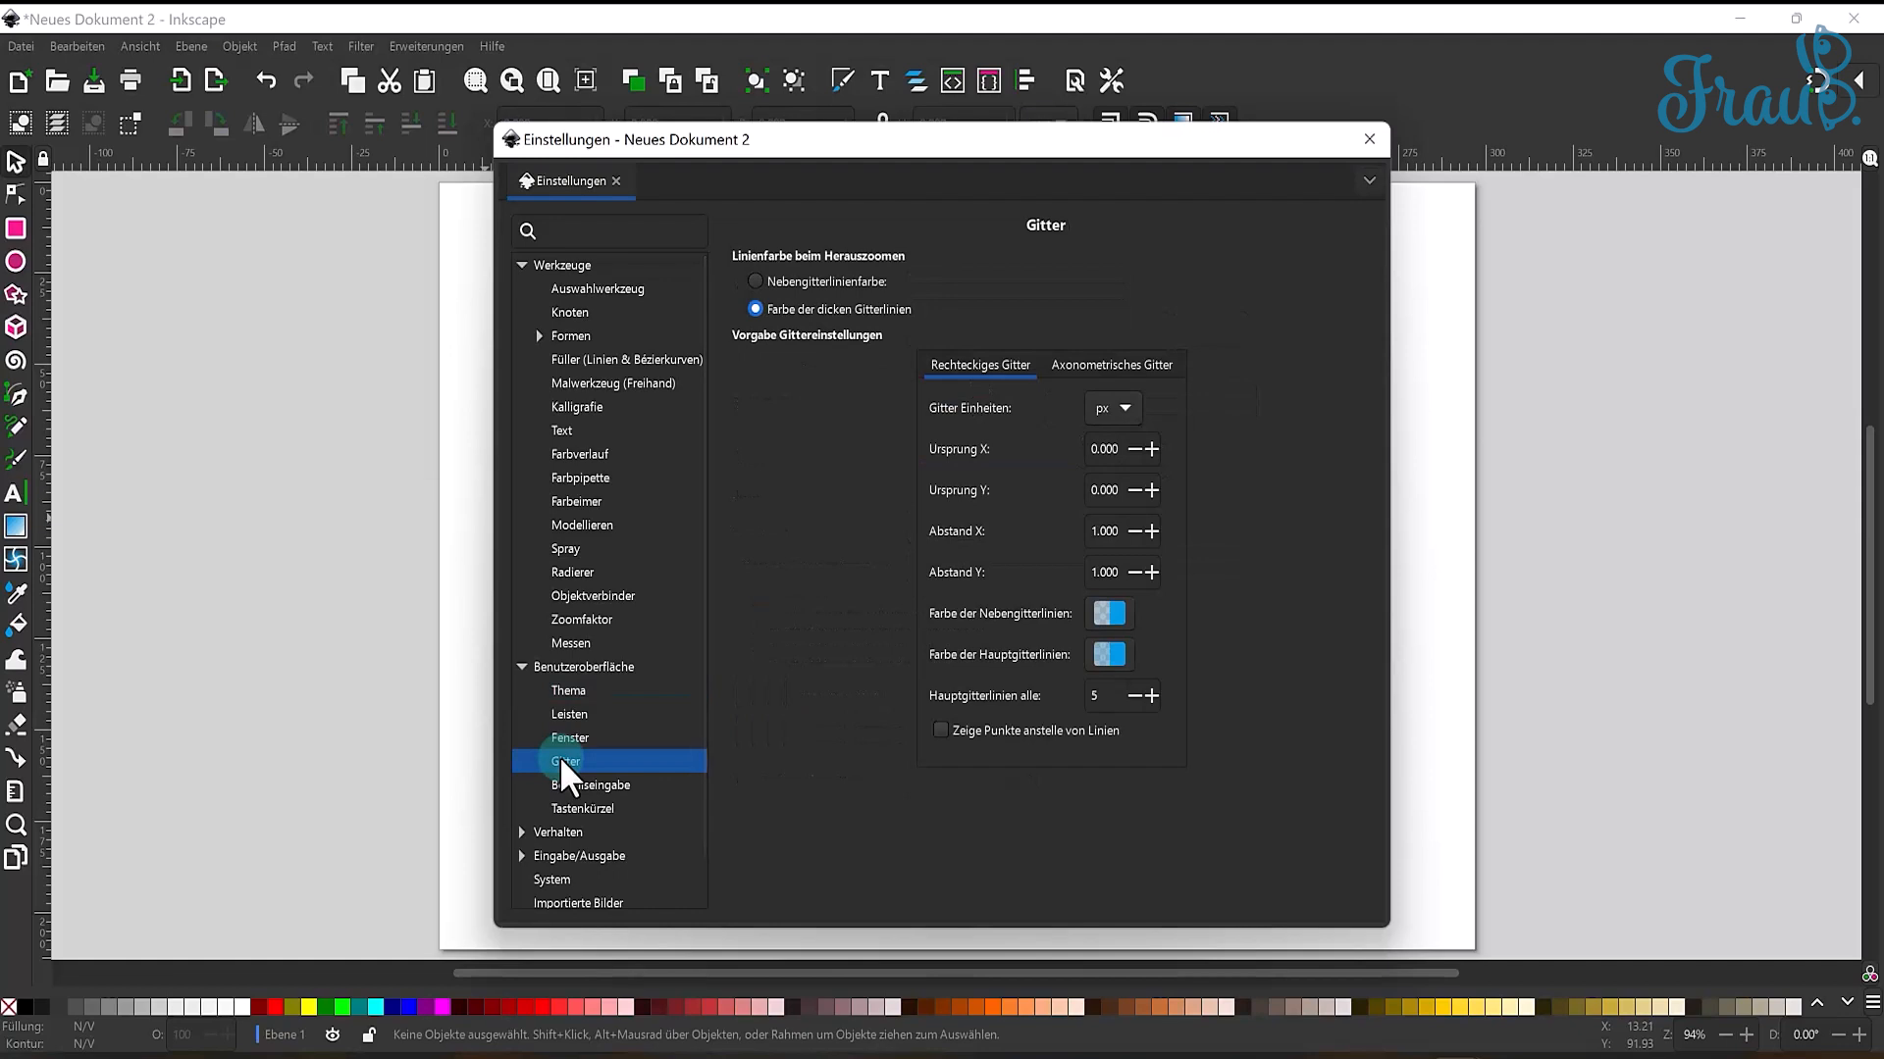
pyautogui.scroll(-1, 579, 767)
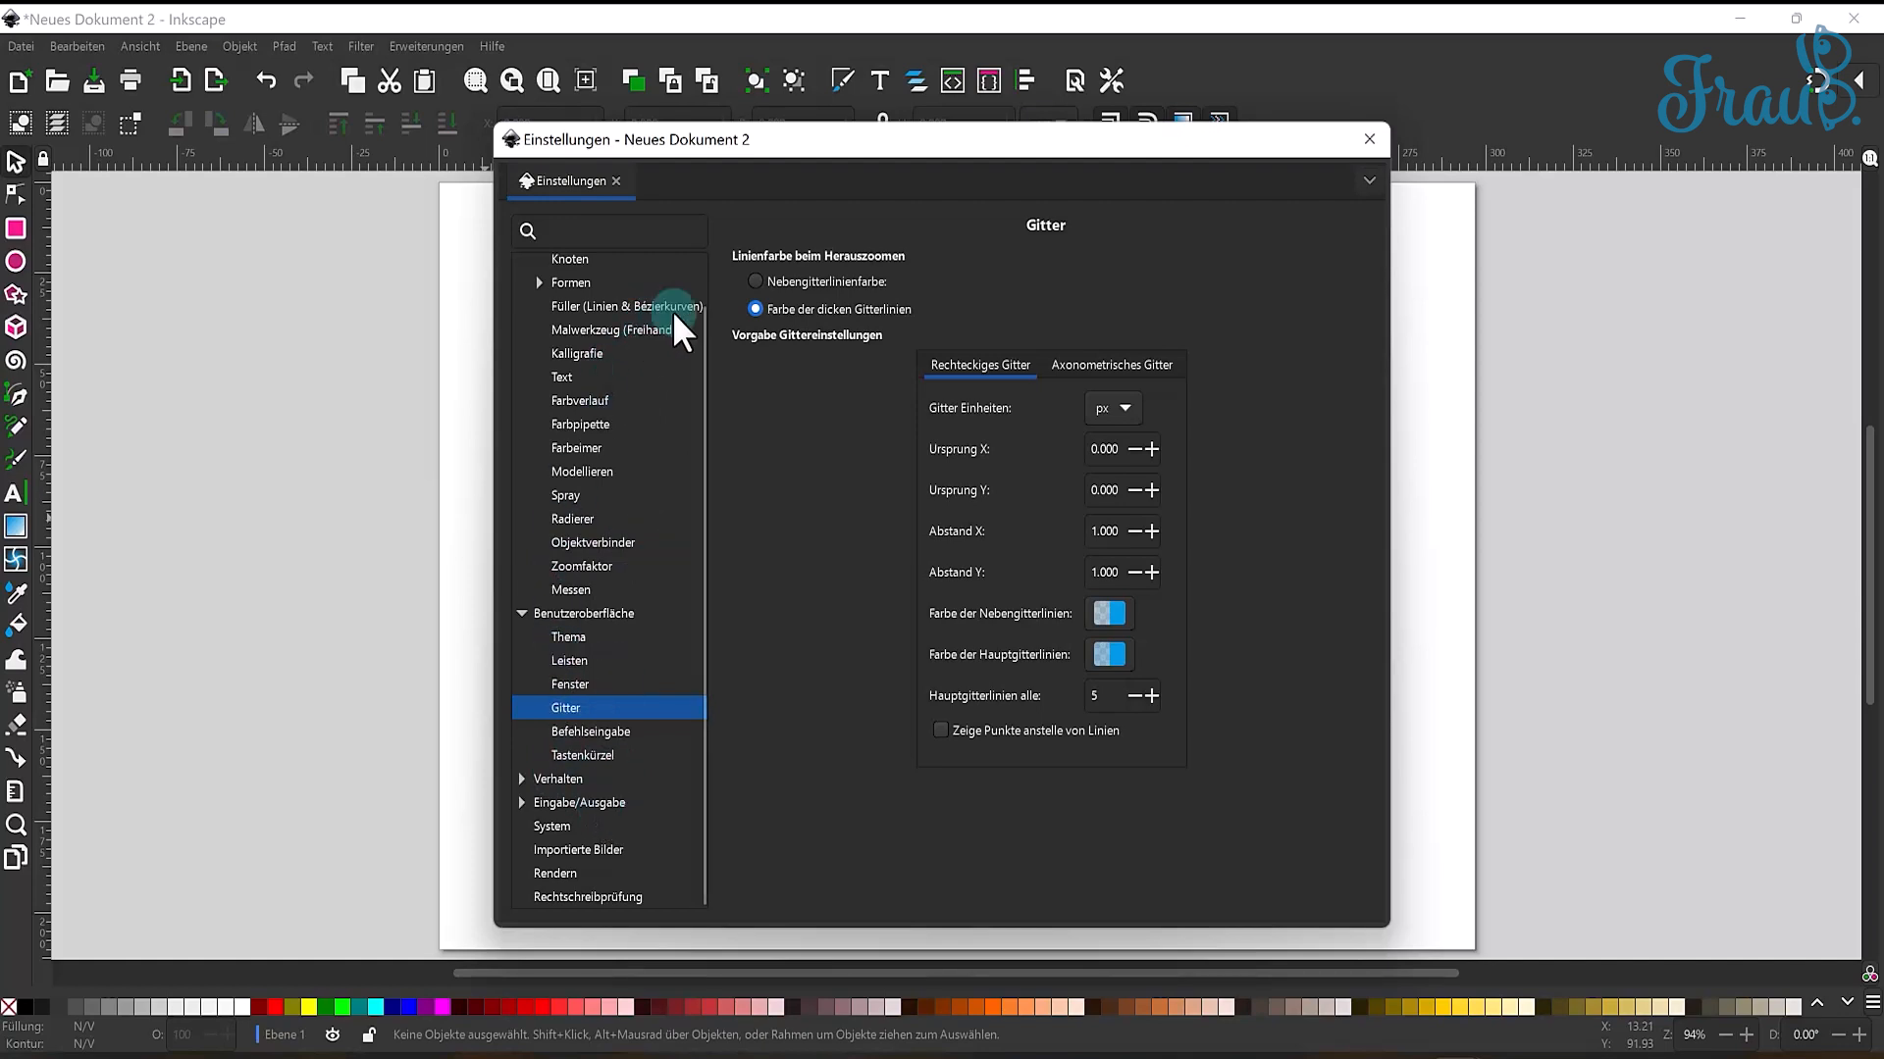
pyautogui.click(1366, 141)
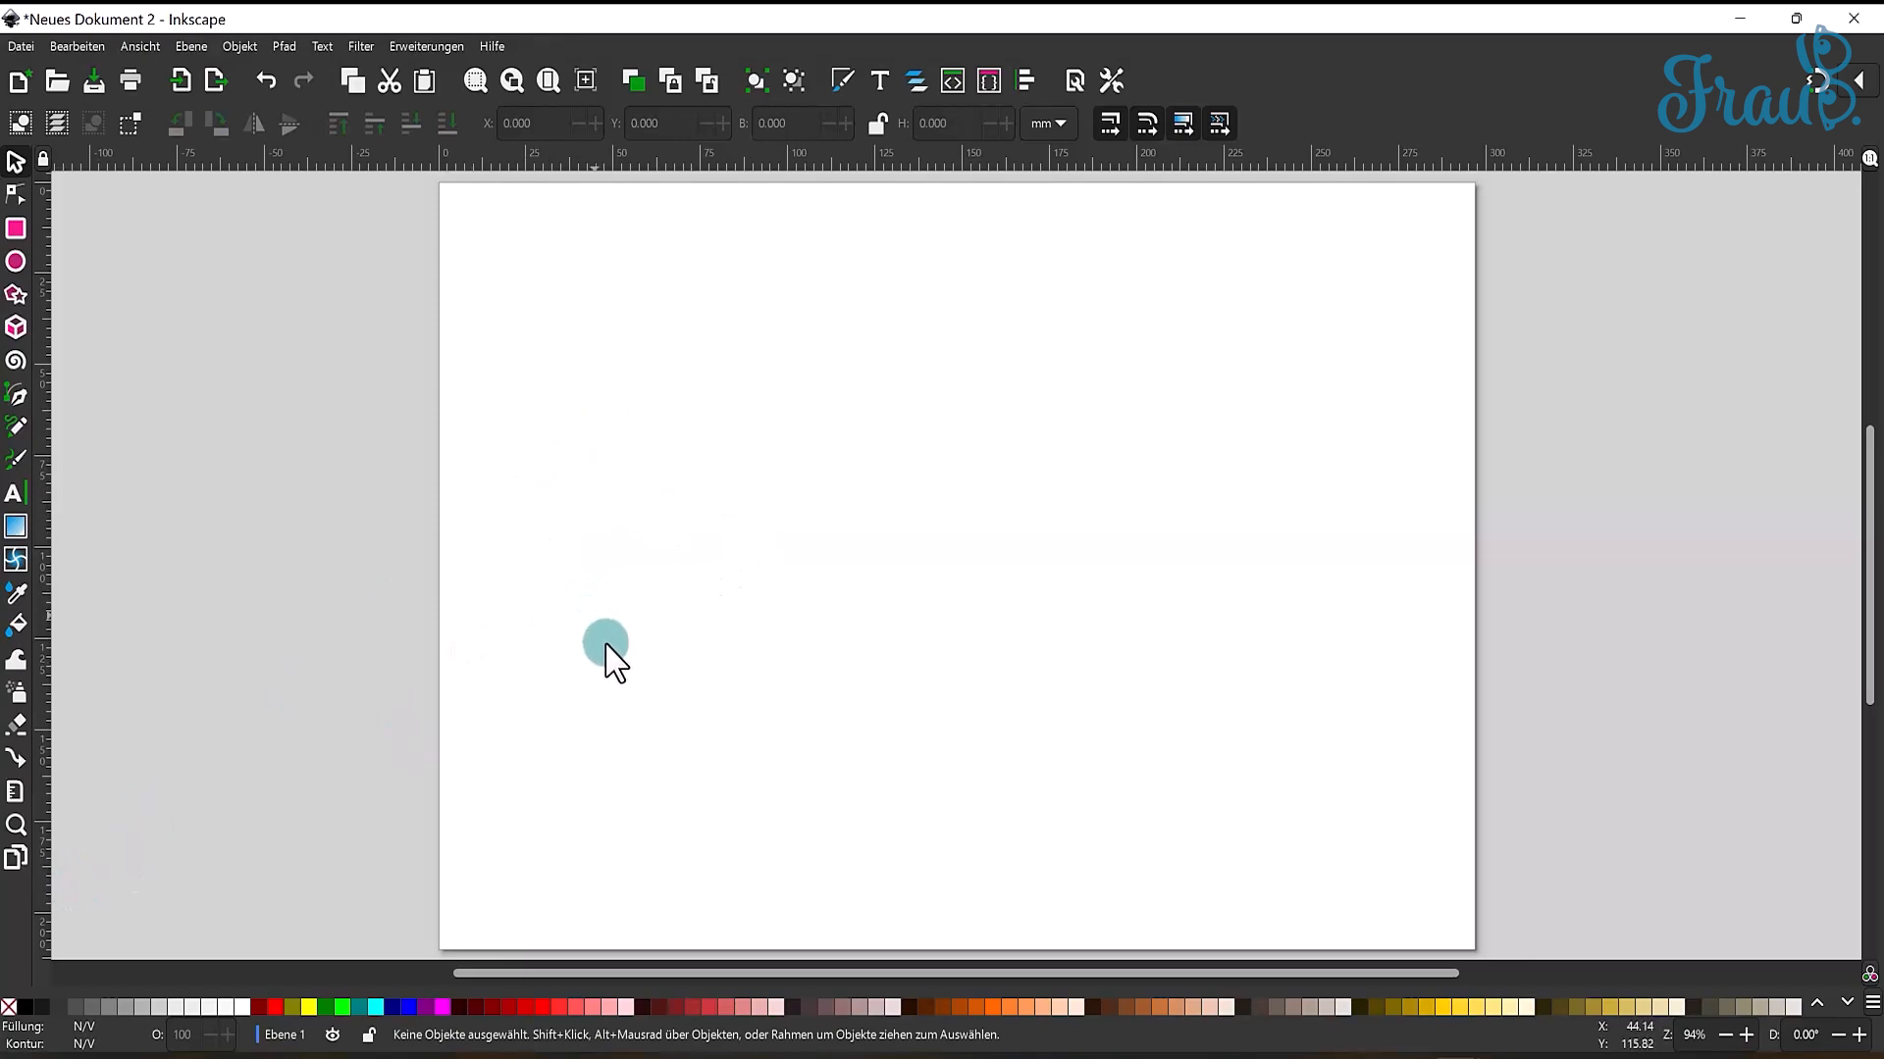
# - Add a second A4 page beside the first and draw a custom page about 297 mm wide below the first page
pyautogui.click(15, 859)
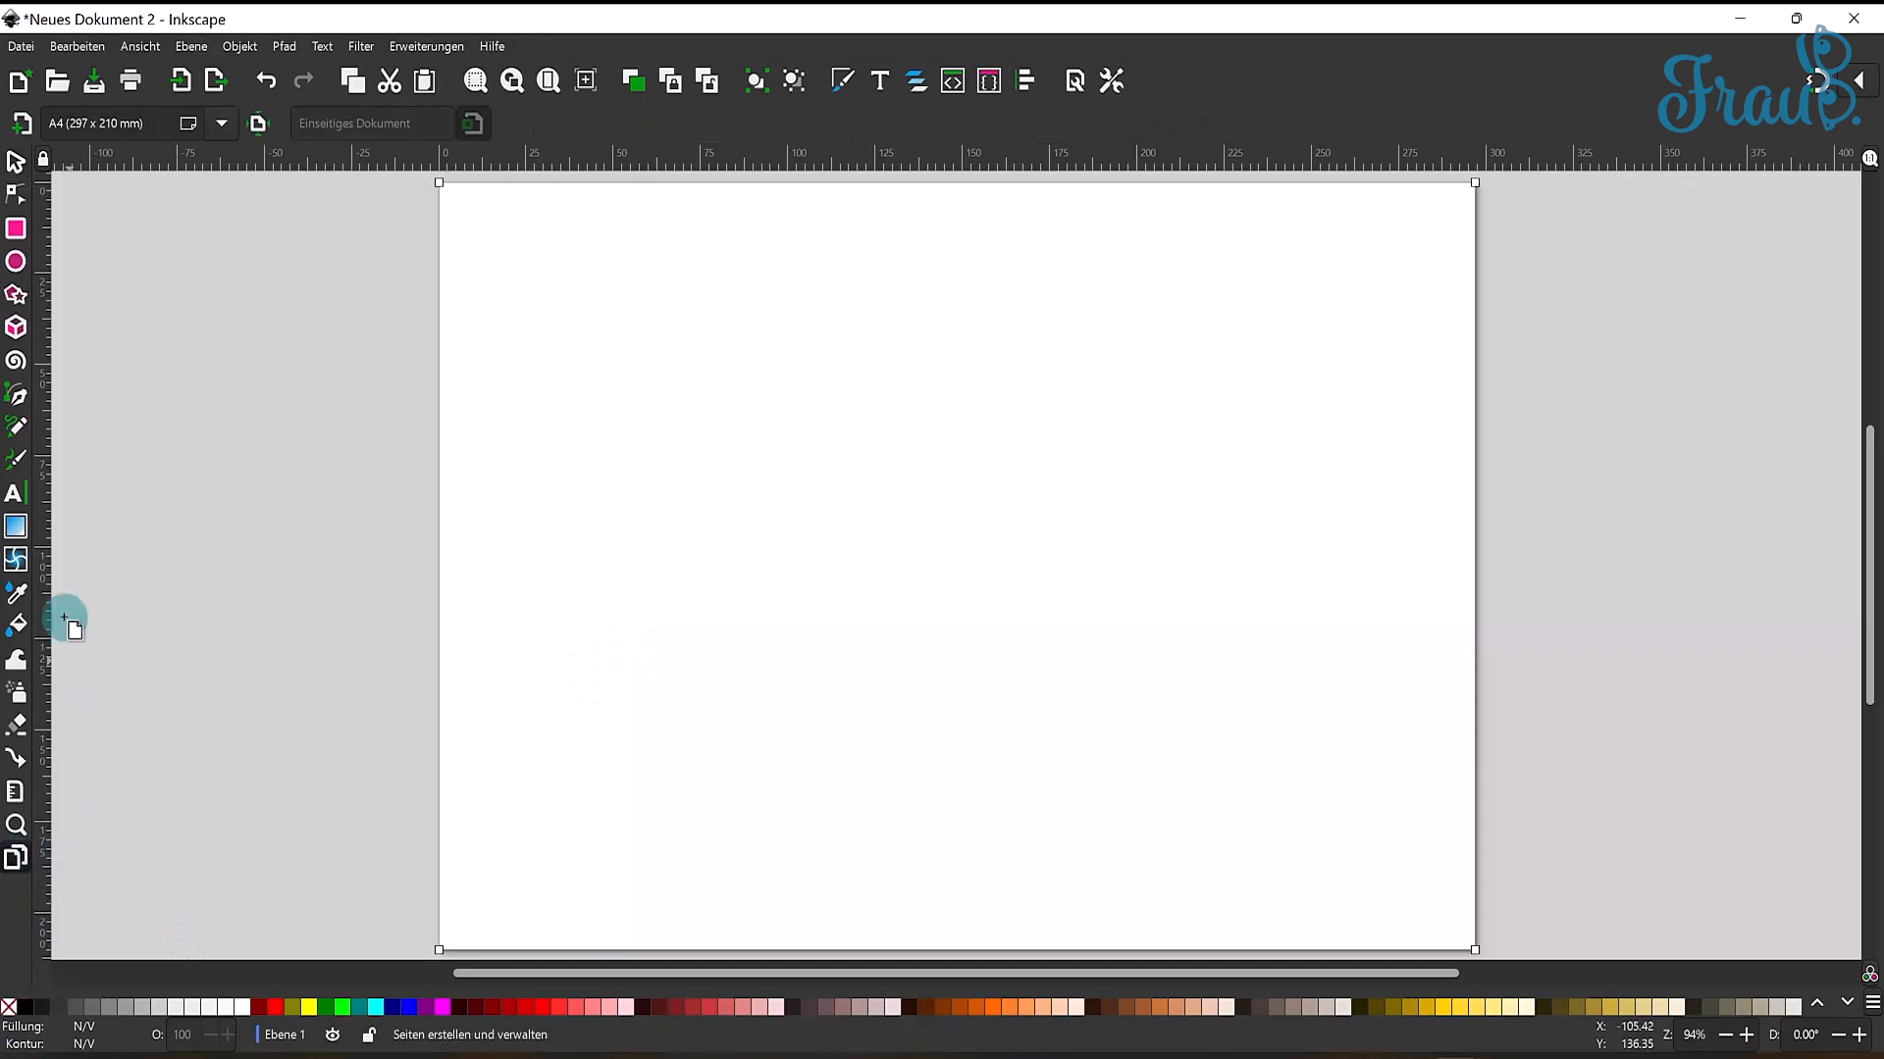
pyautogui.click(17, 121)
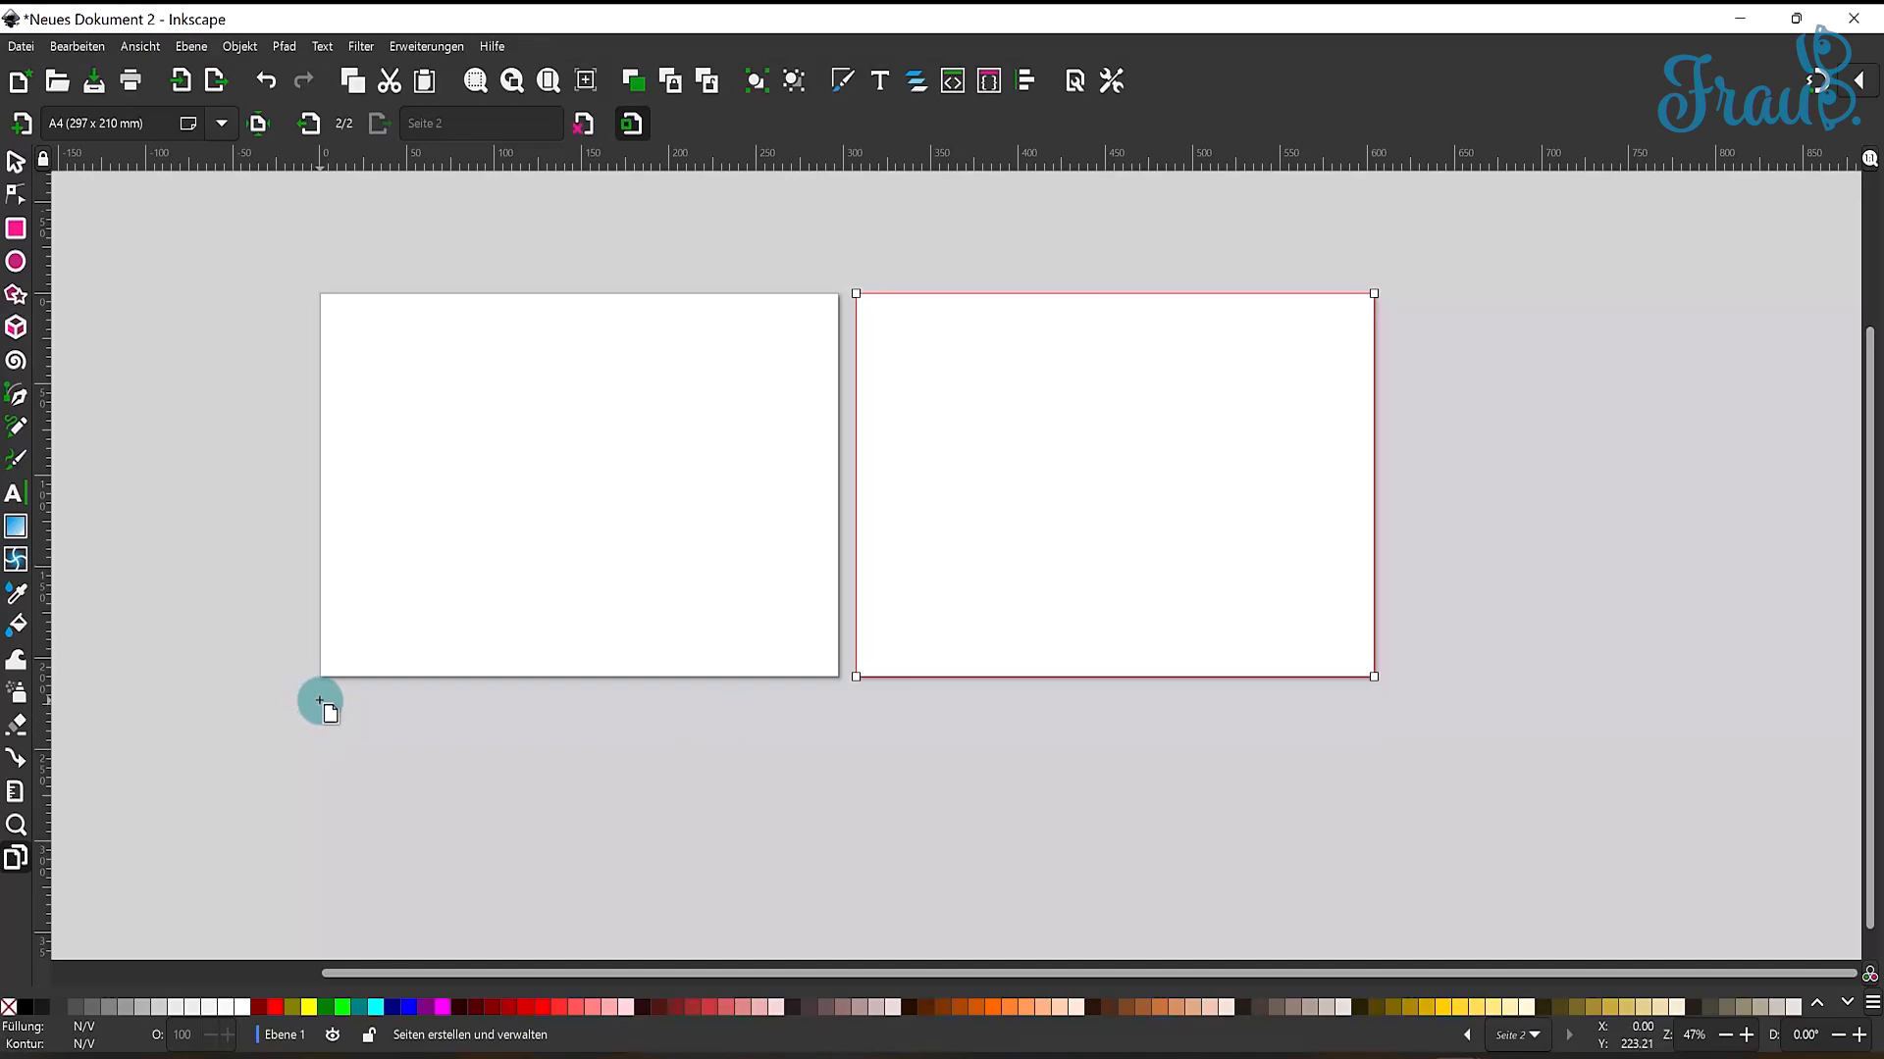
pyautogui.moveTo(320, 701); pyautogui.dragTo(840, 897)
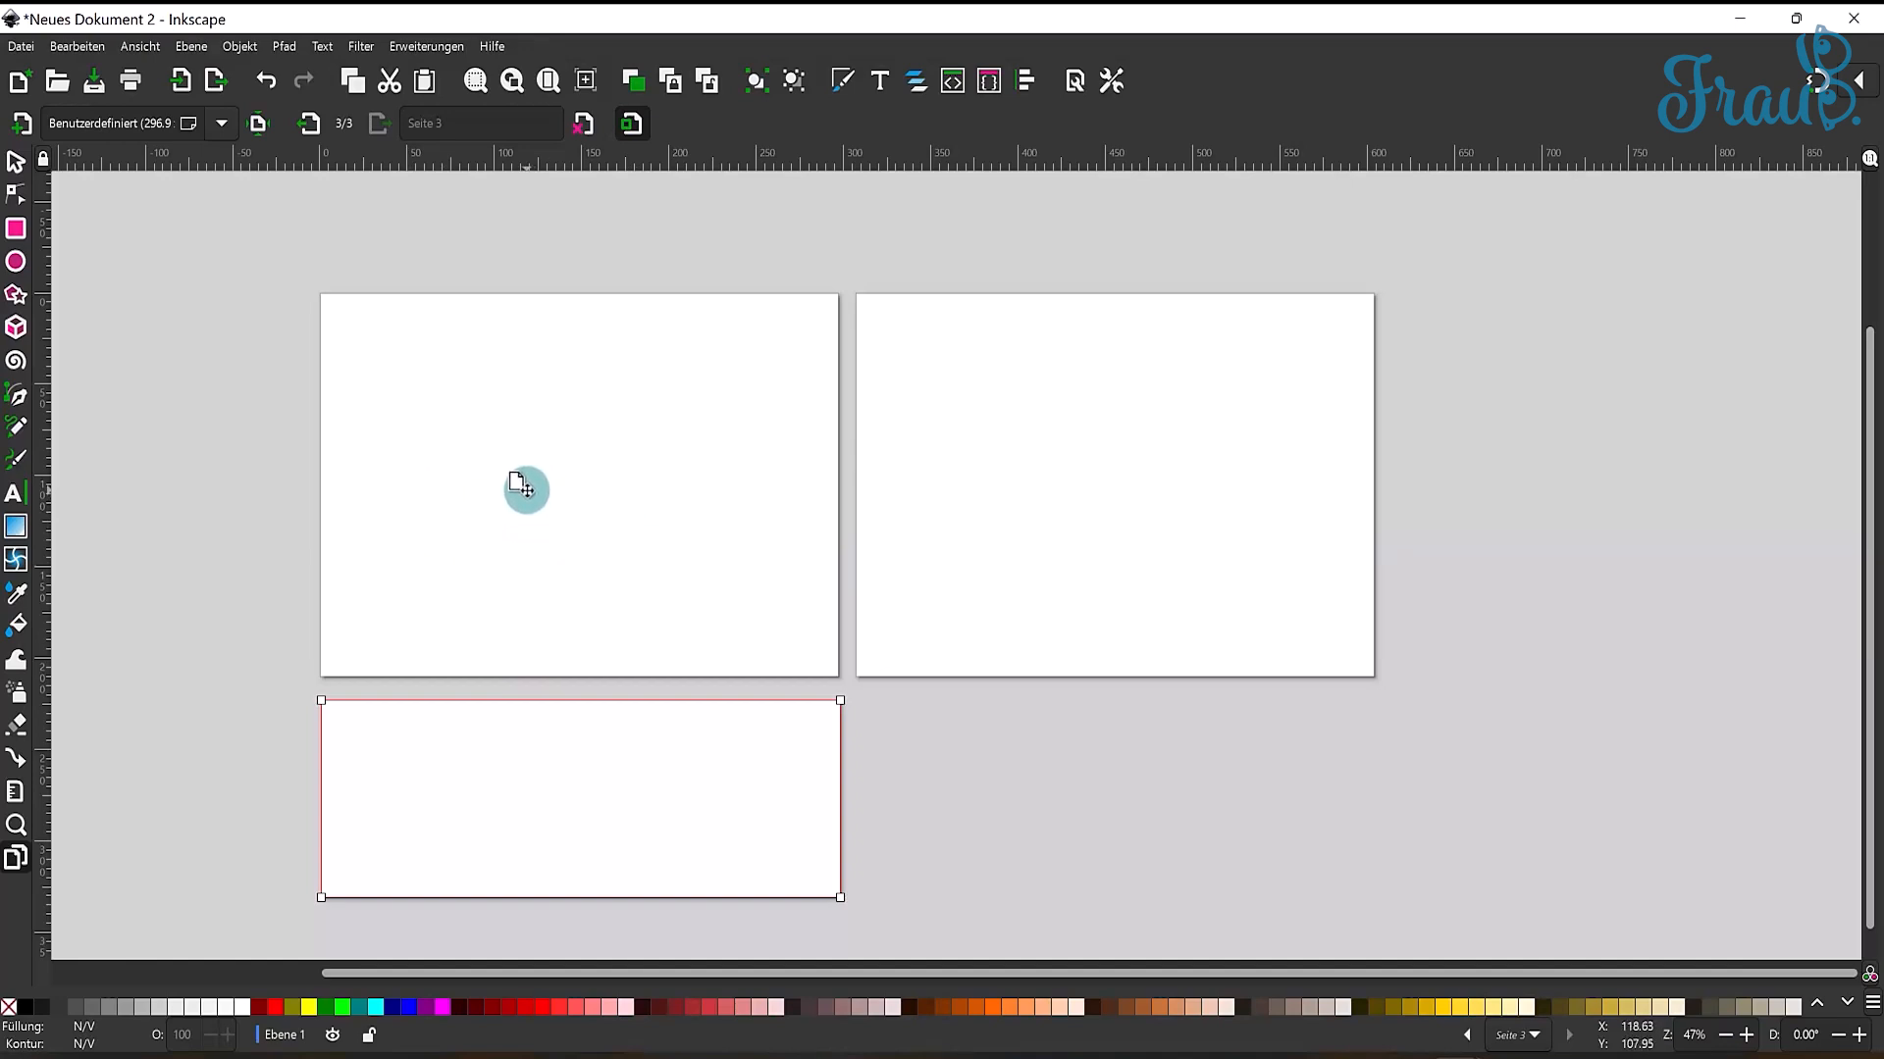
pyautogui.press('s')
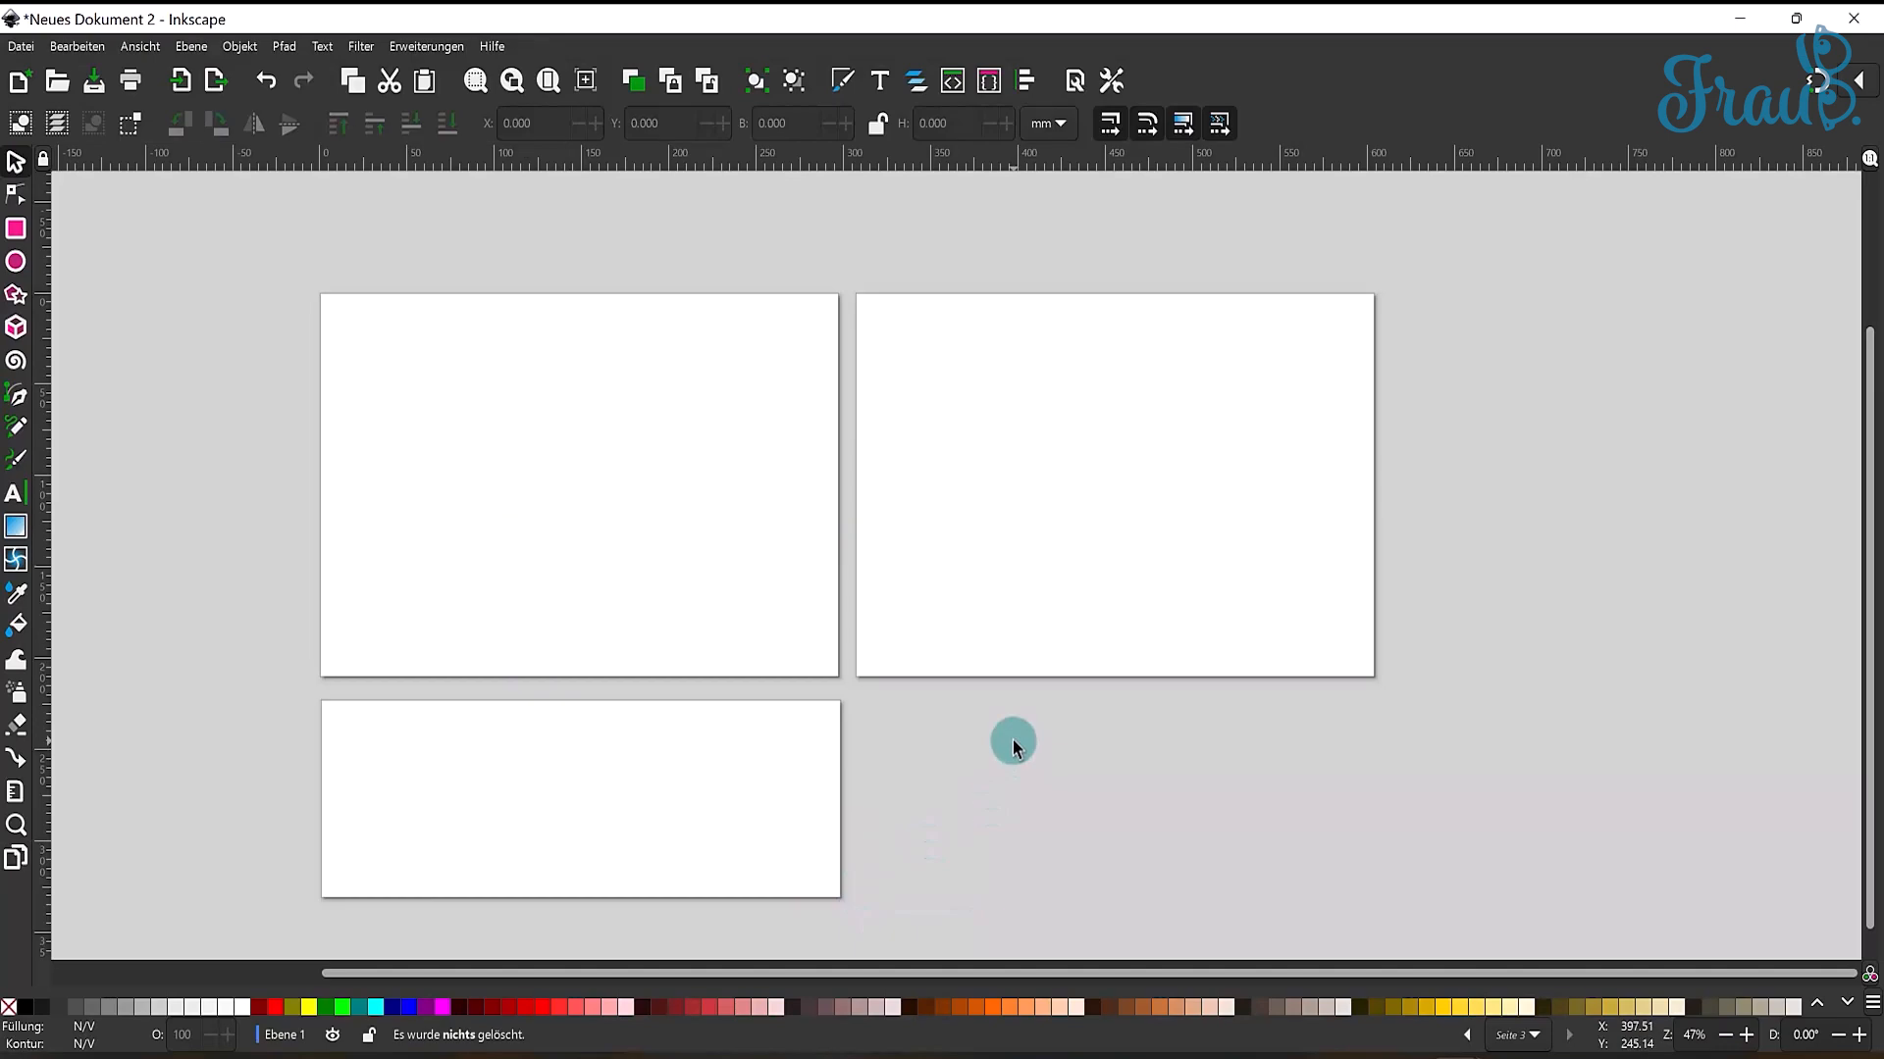
# - Go through pages 1, 2 and 3 of the document one by one and return to page 1
pyautogui.click(1533, 1037)
pyautogui.click(1523, 987)
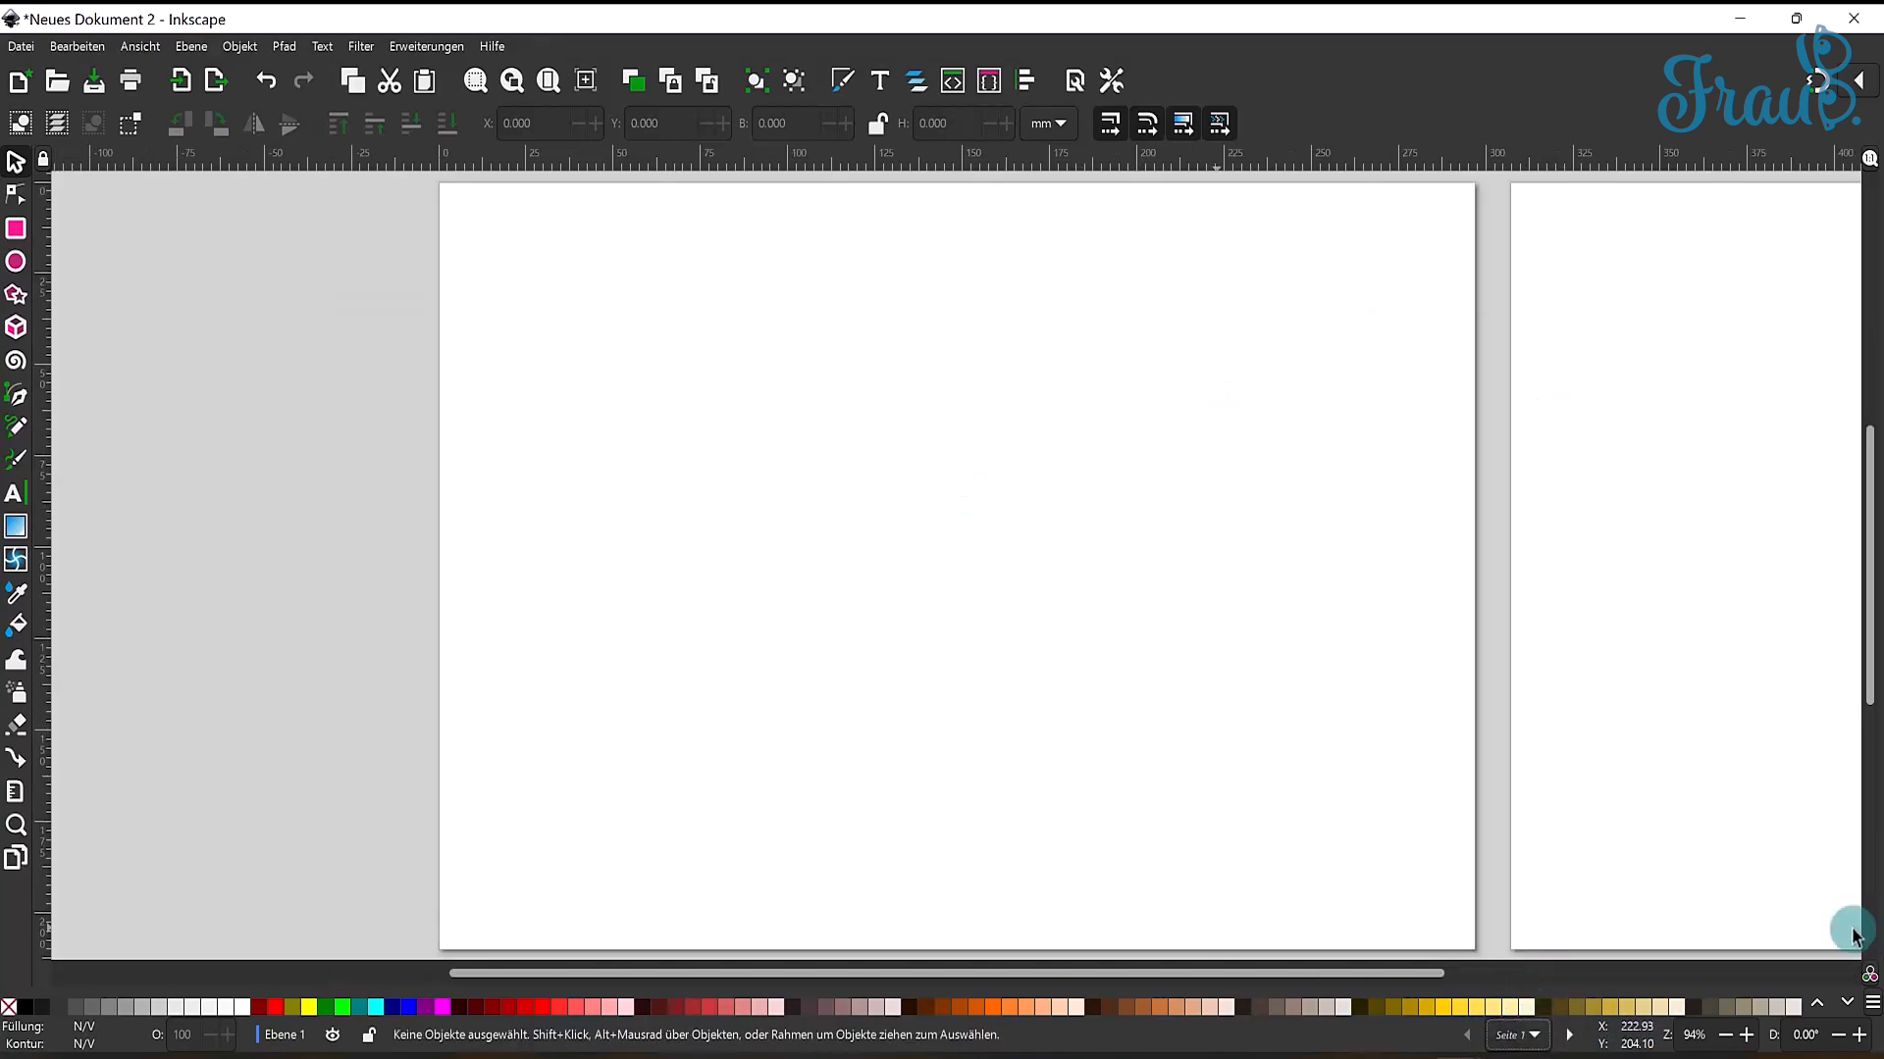
pyautogui.click(1536, 1028)
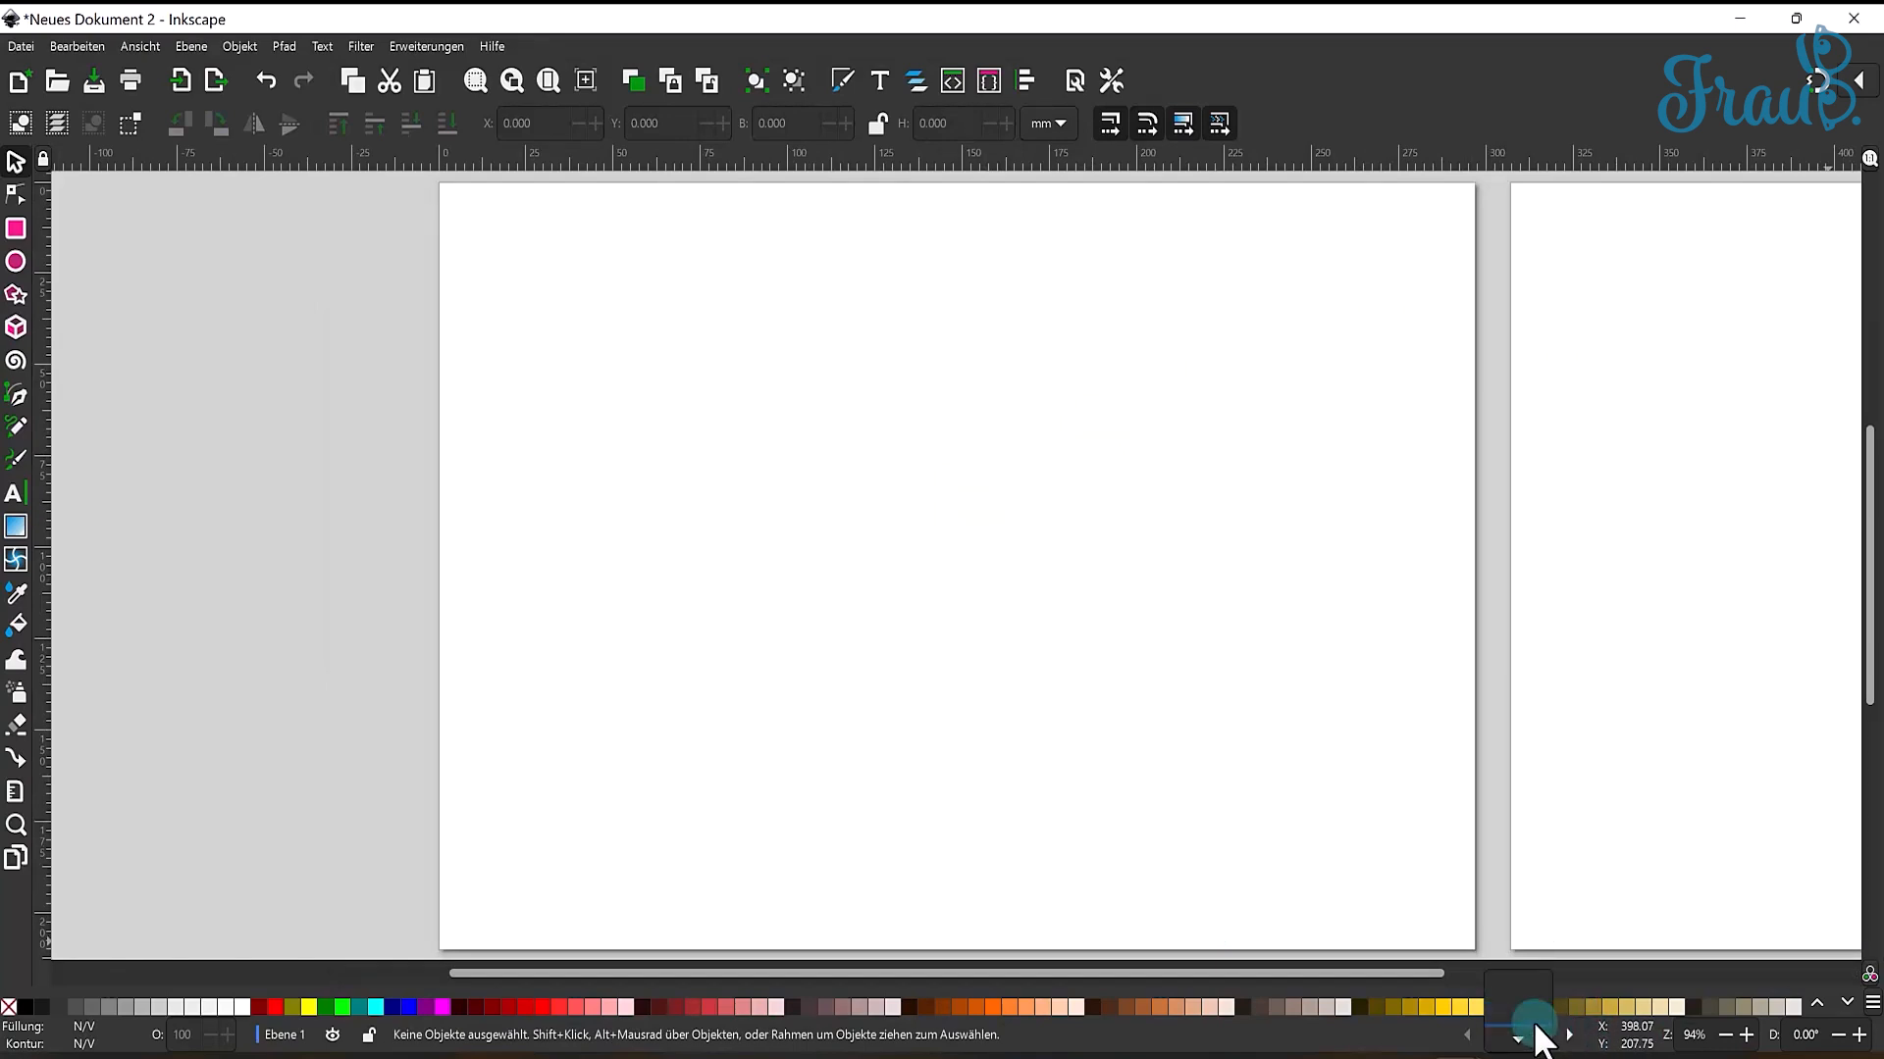
pyautogui.click(1538, 1038)
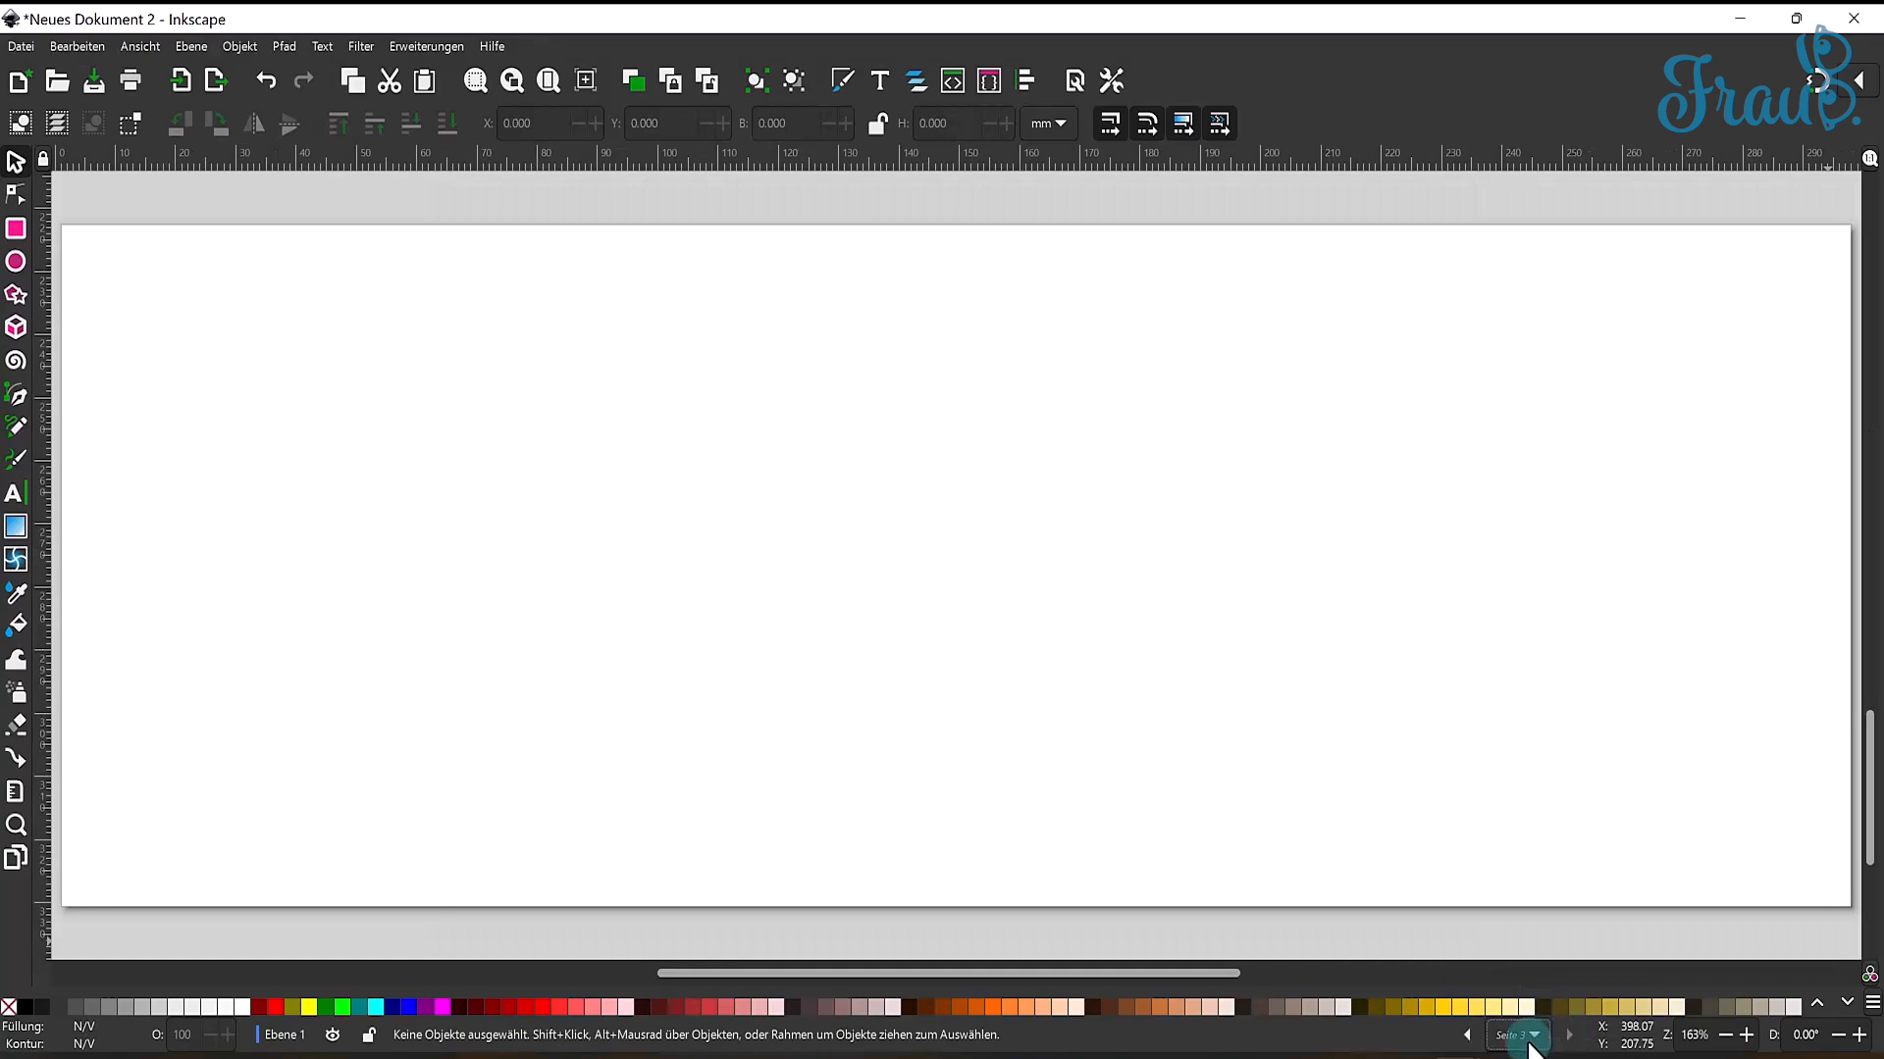
pyautogui.click(1467, 1037)
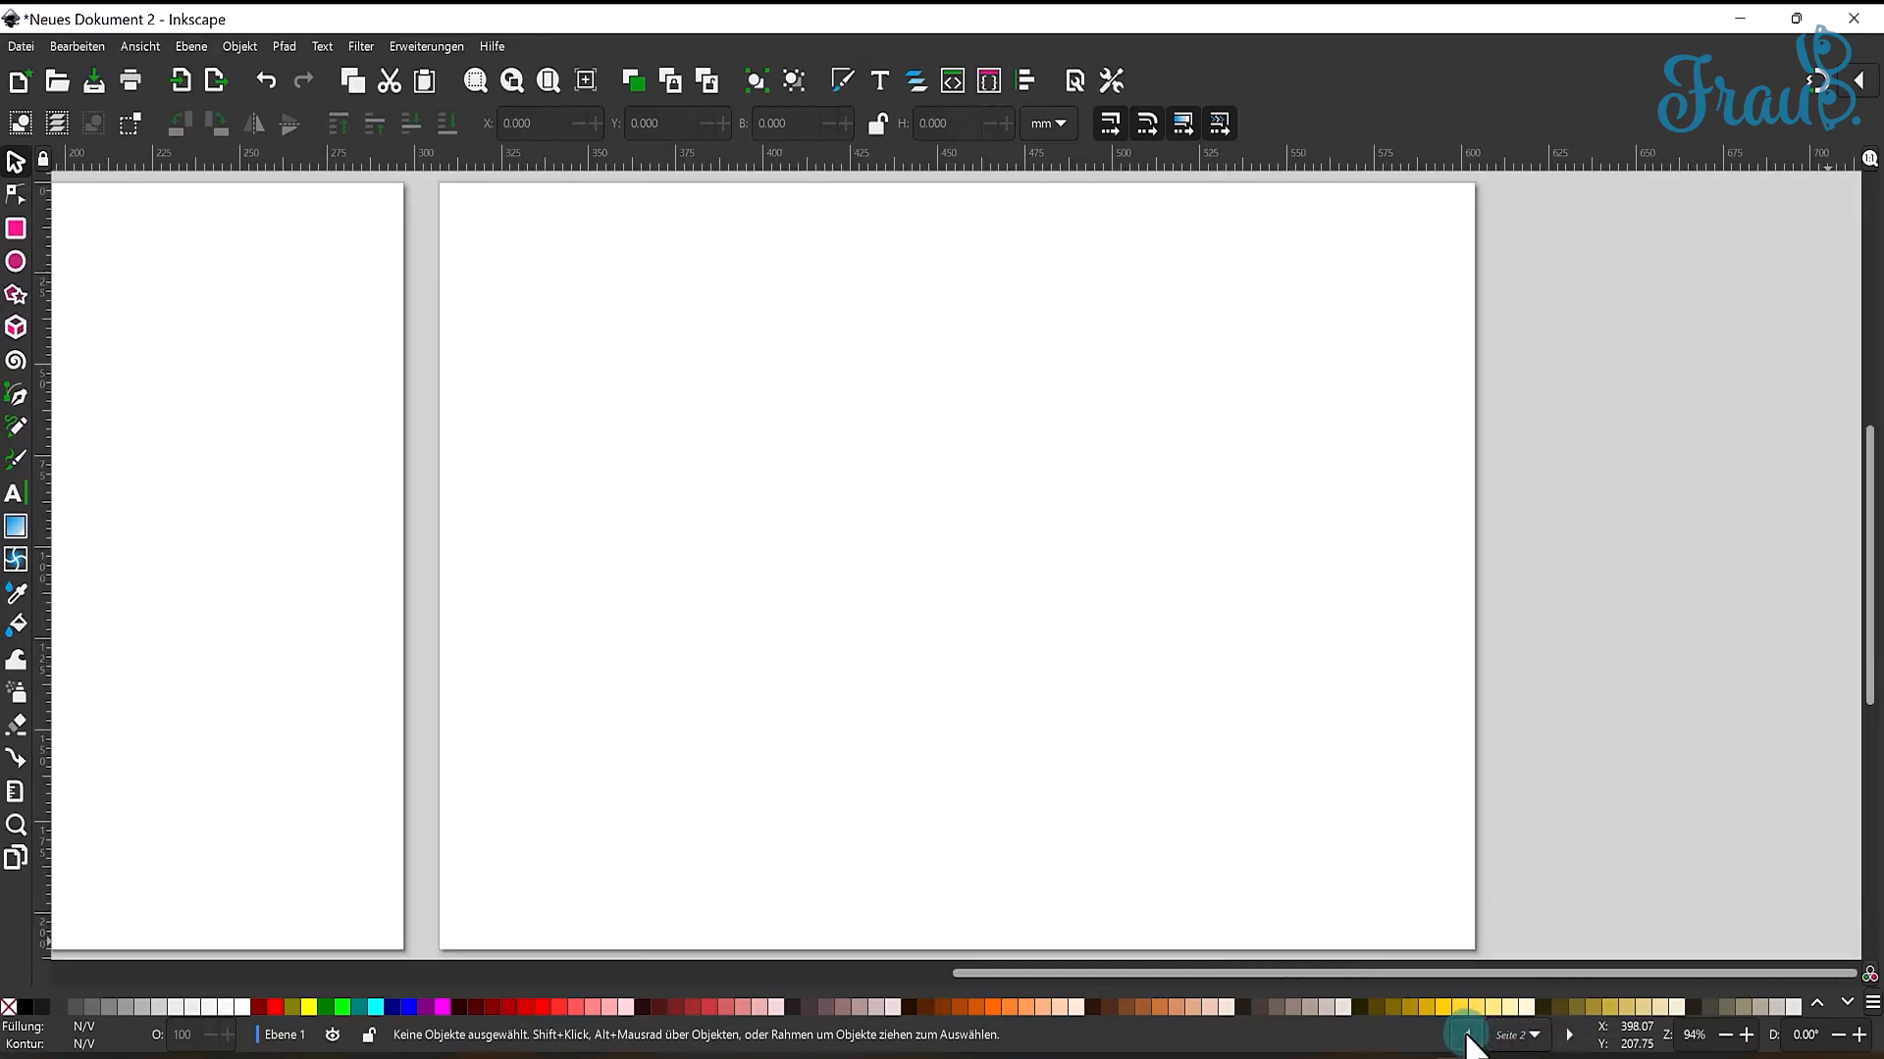
pyautogui.click(1467, 1038)
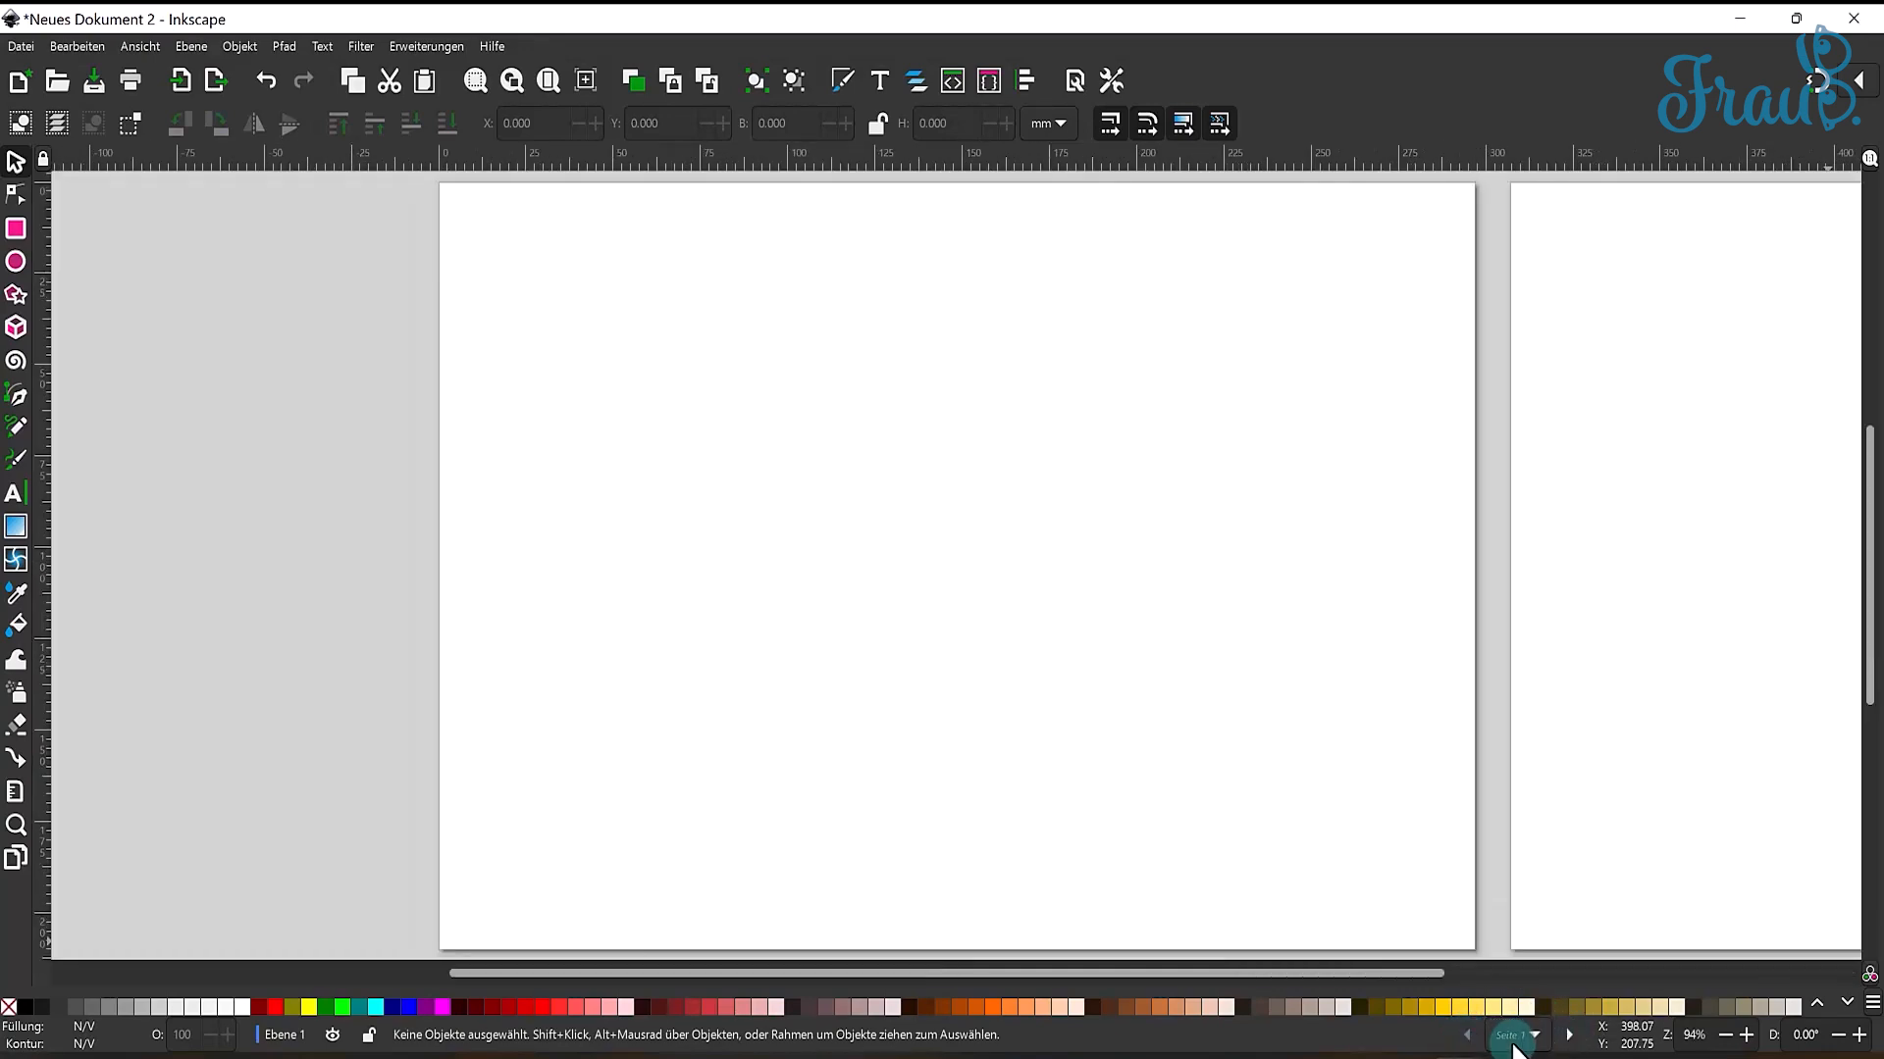
pyautogui.click(1569, 1036)
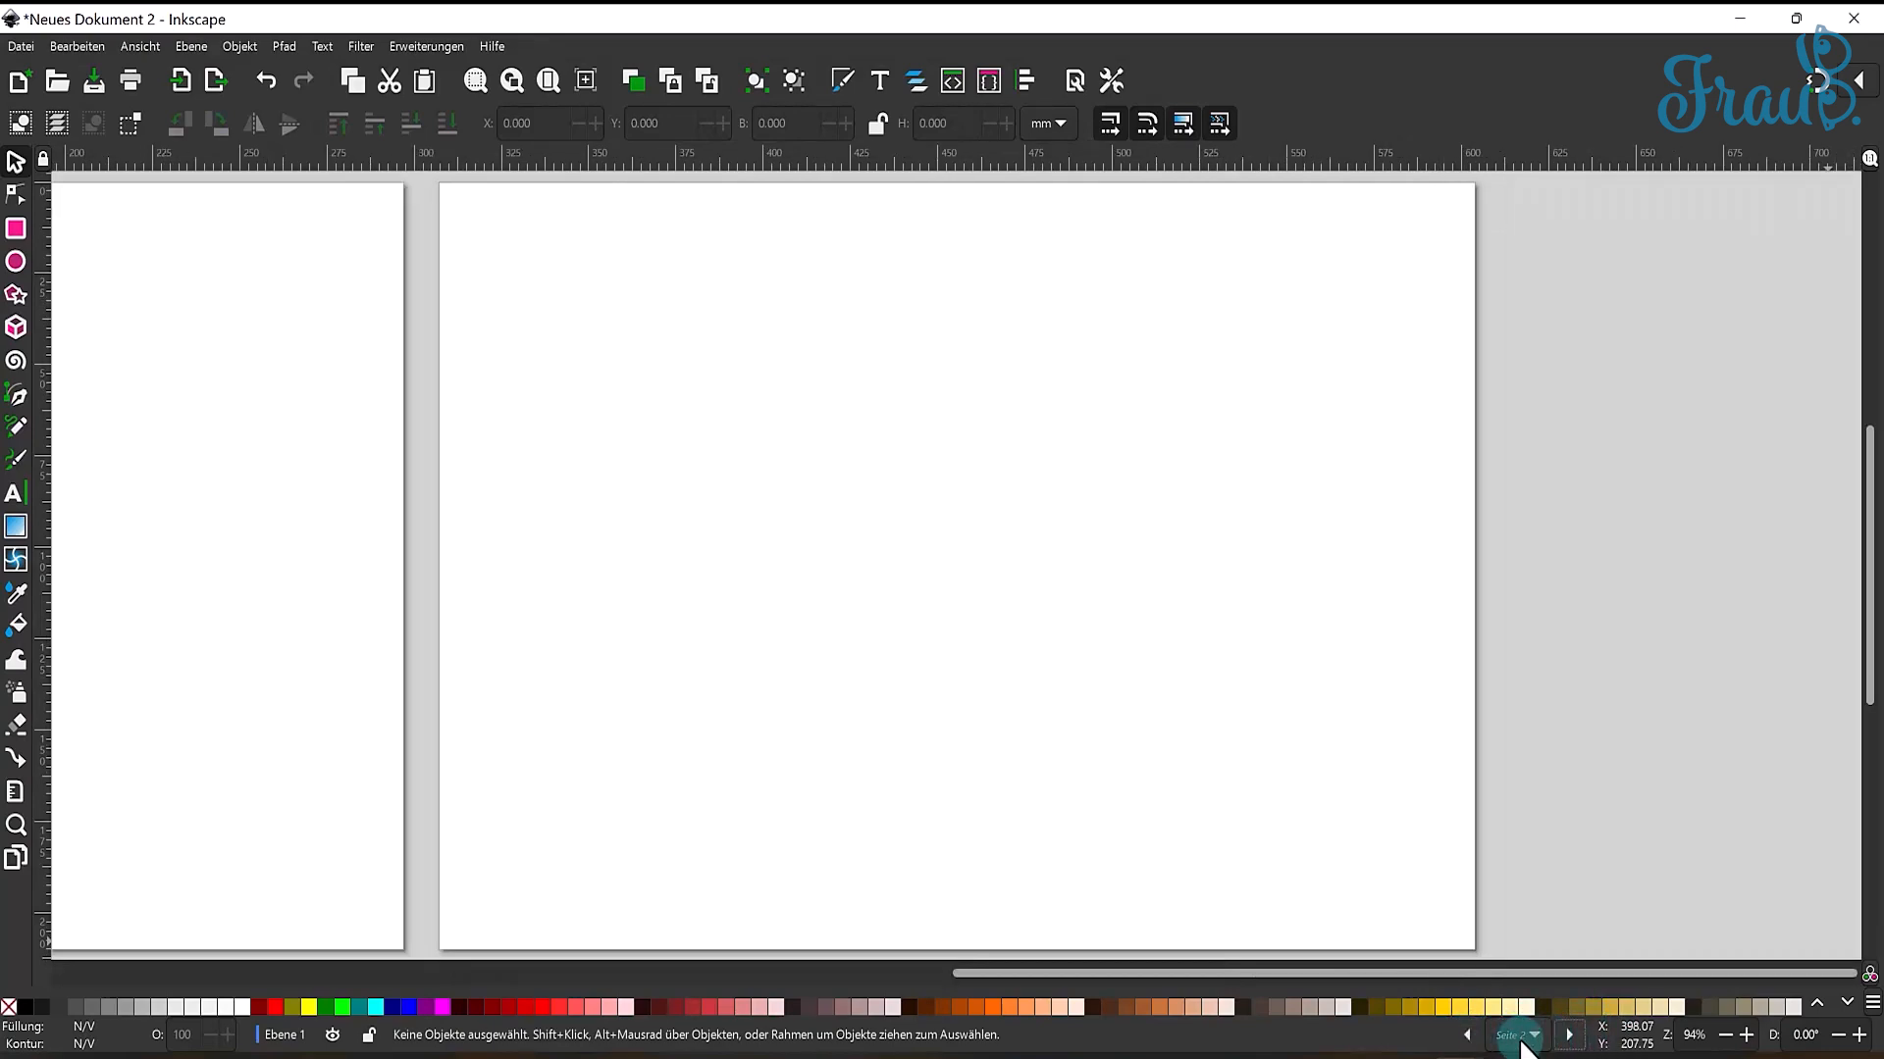
pyautogui.click(1467, 1035)
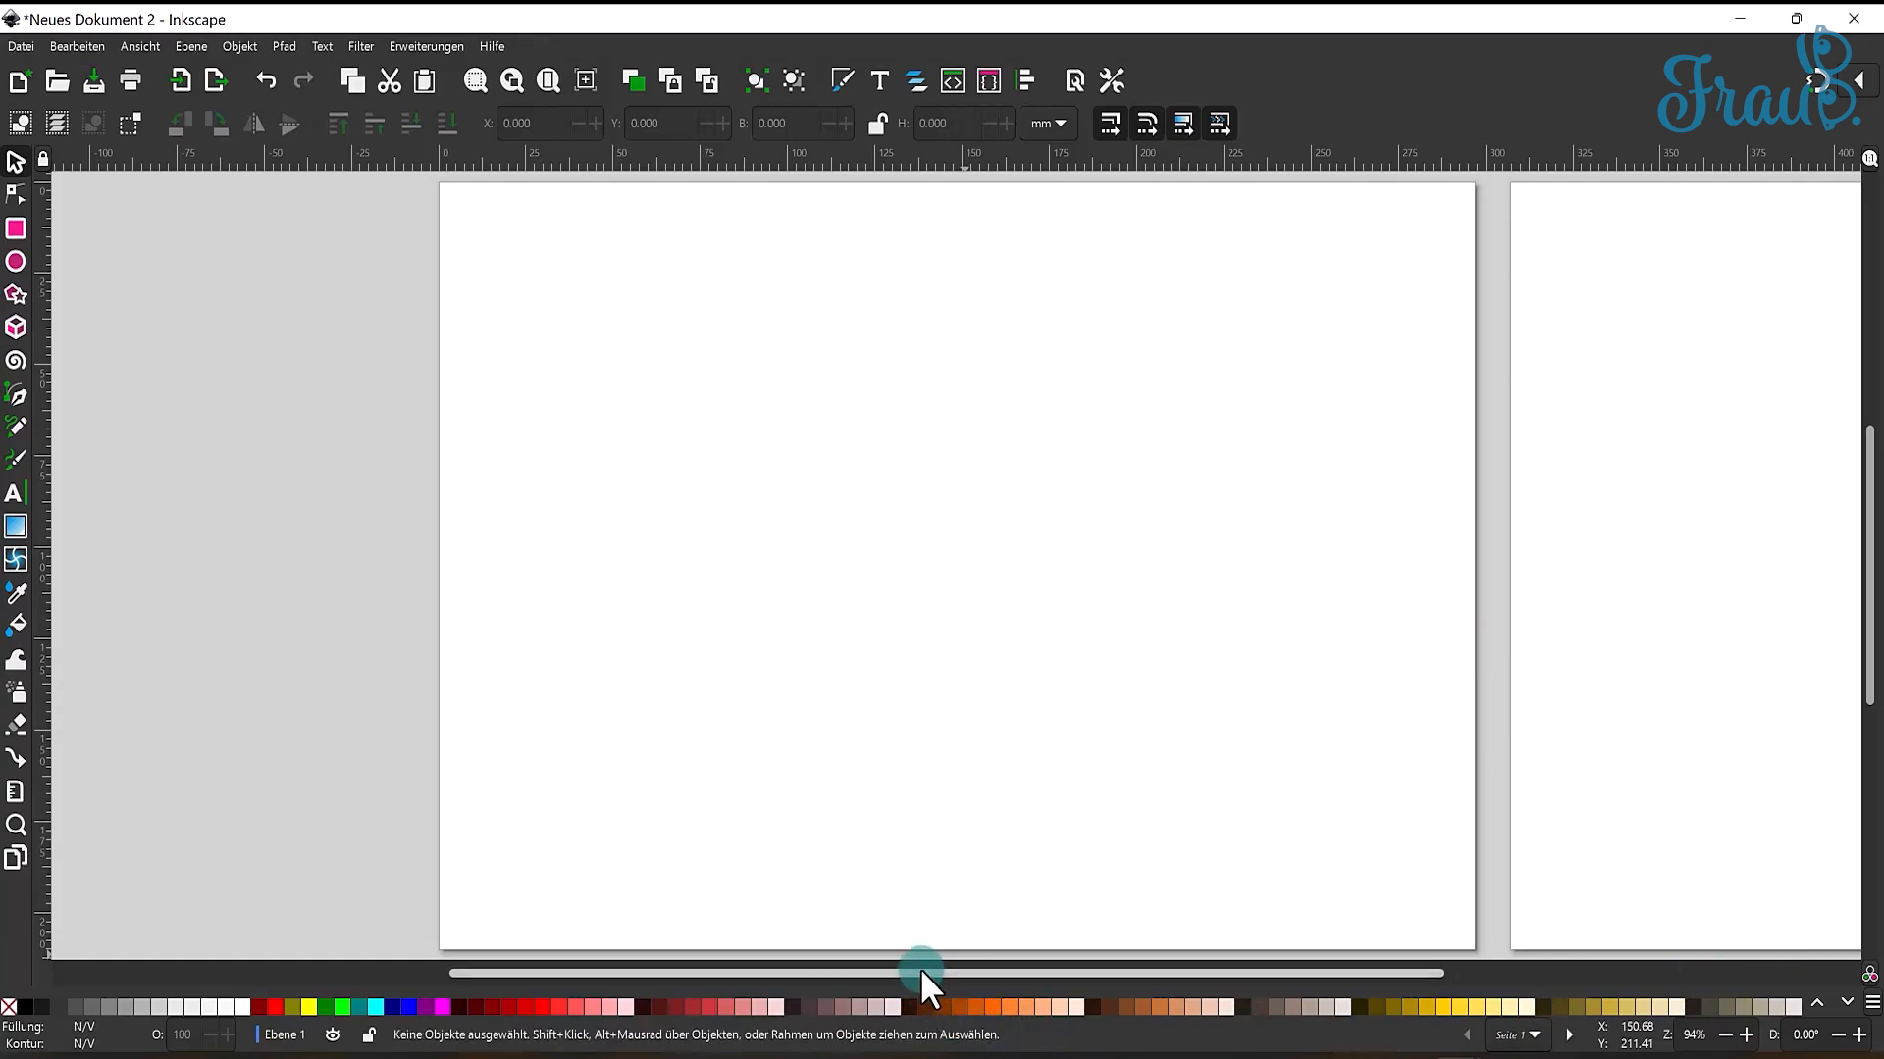
pyautogui.moveTo(920, 969); pyautogui.dragTo(998, 996)
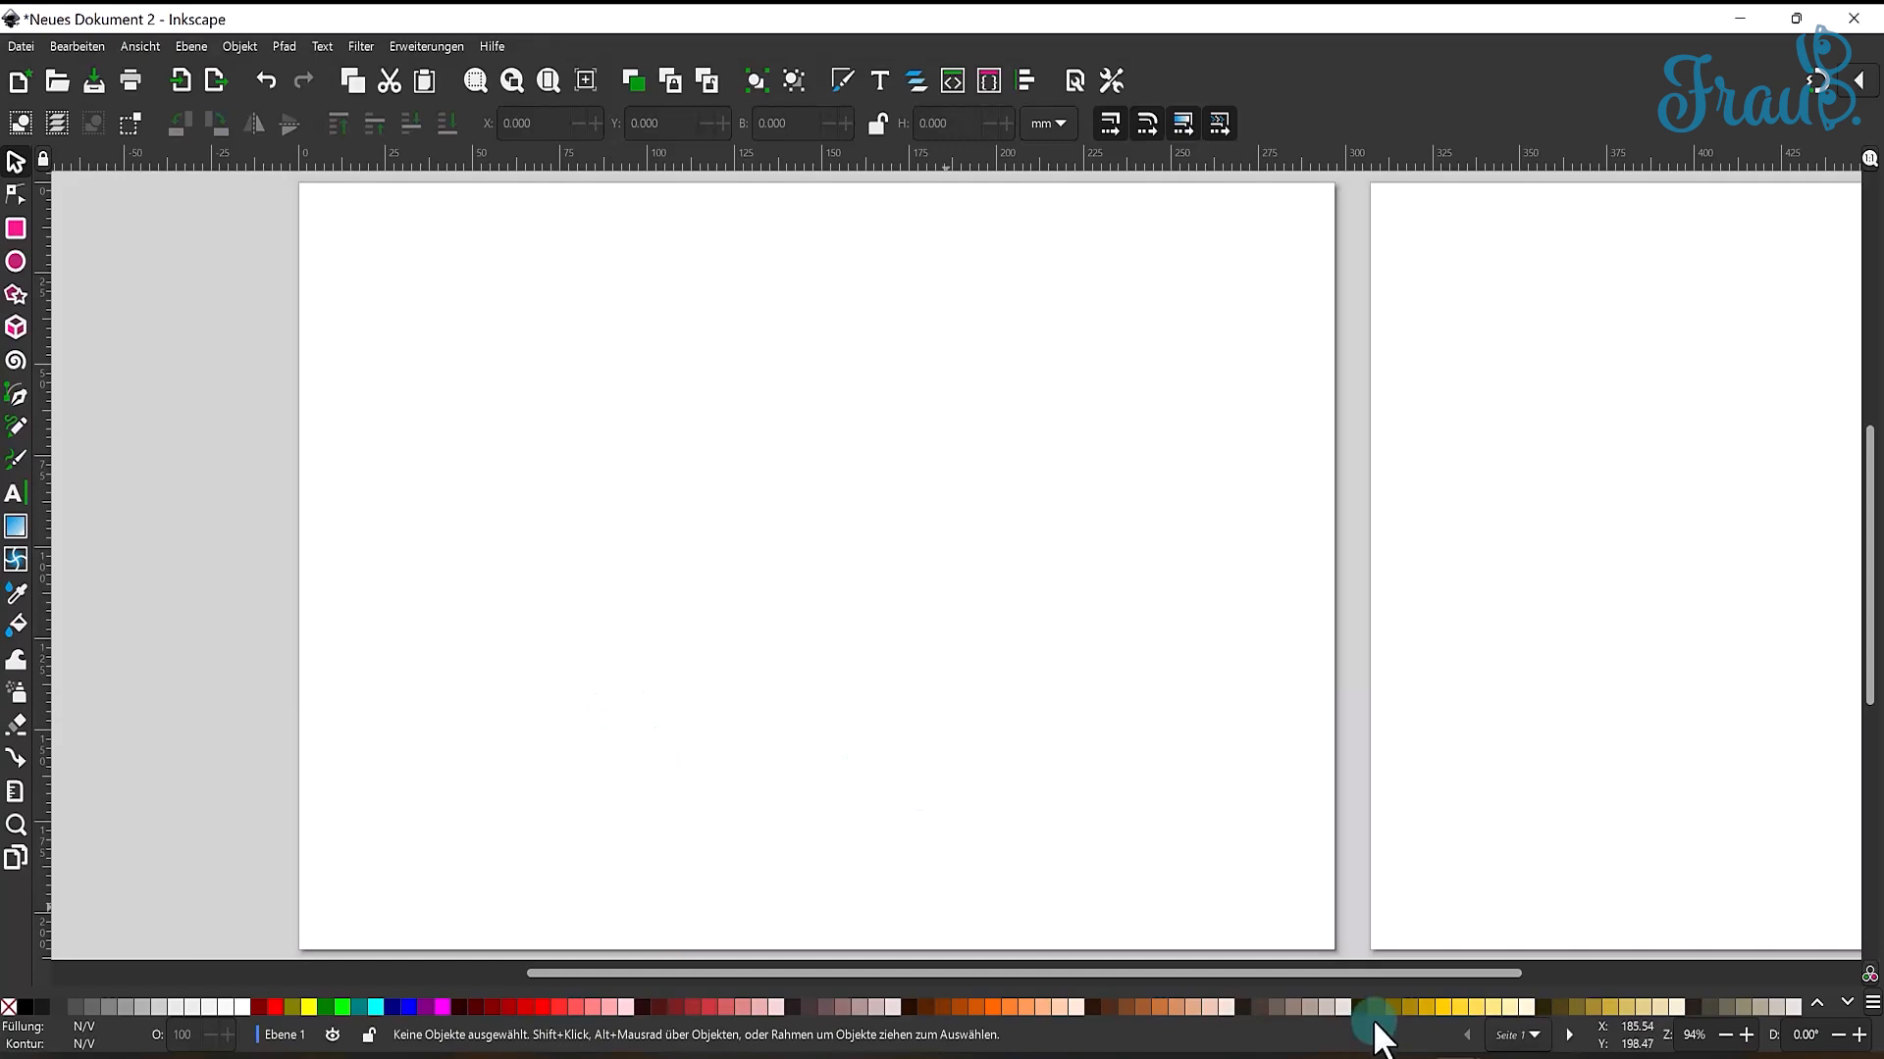
# - Look through the default colour swatches, switch the colour palette to Reds and view its rows
pyautogui.click(1847, 1005)
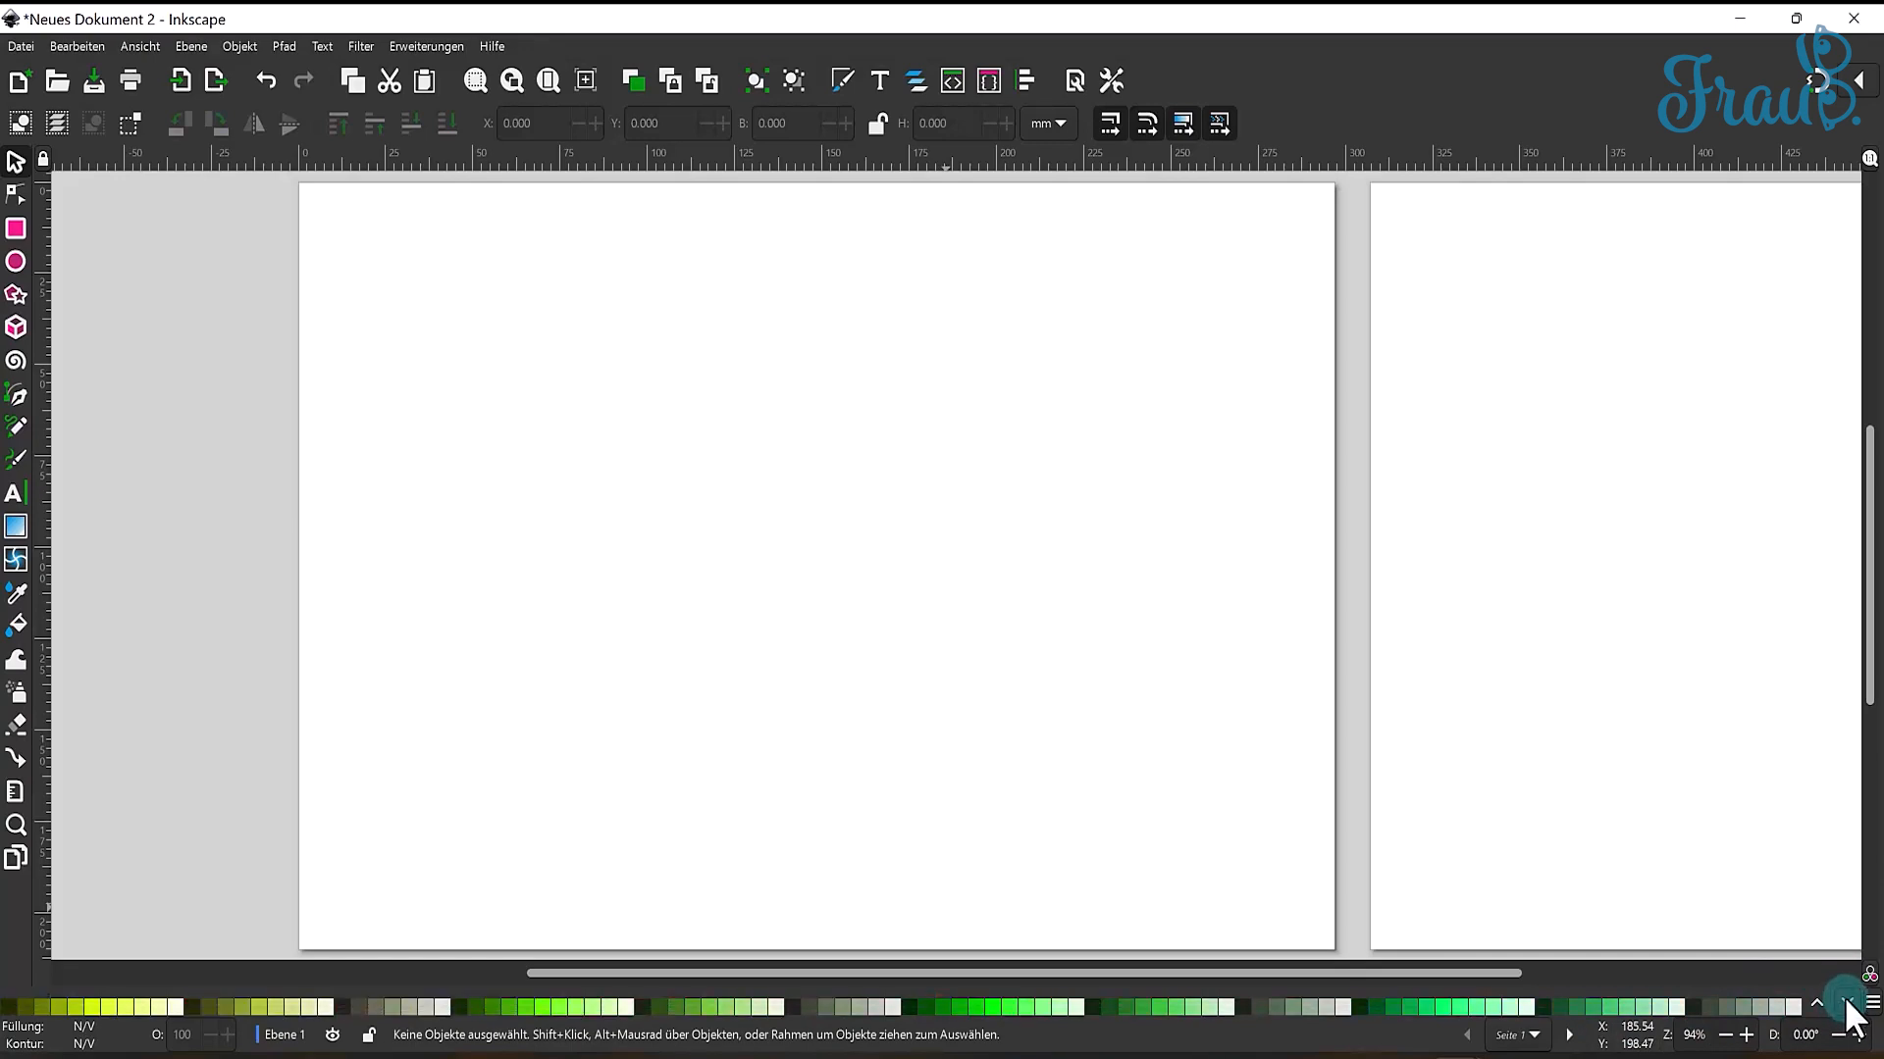
pyautogui.click(1847, 1005)
pyautogui.click(1847, 1004)
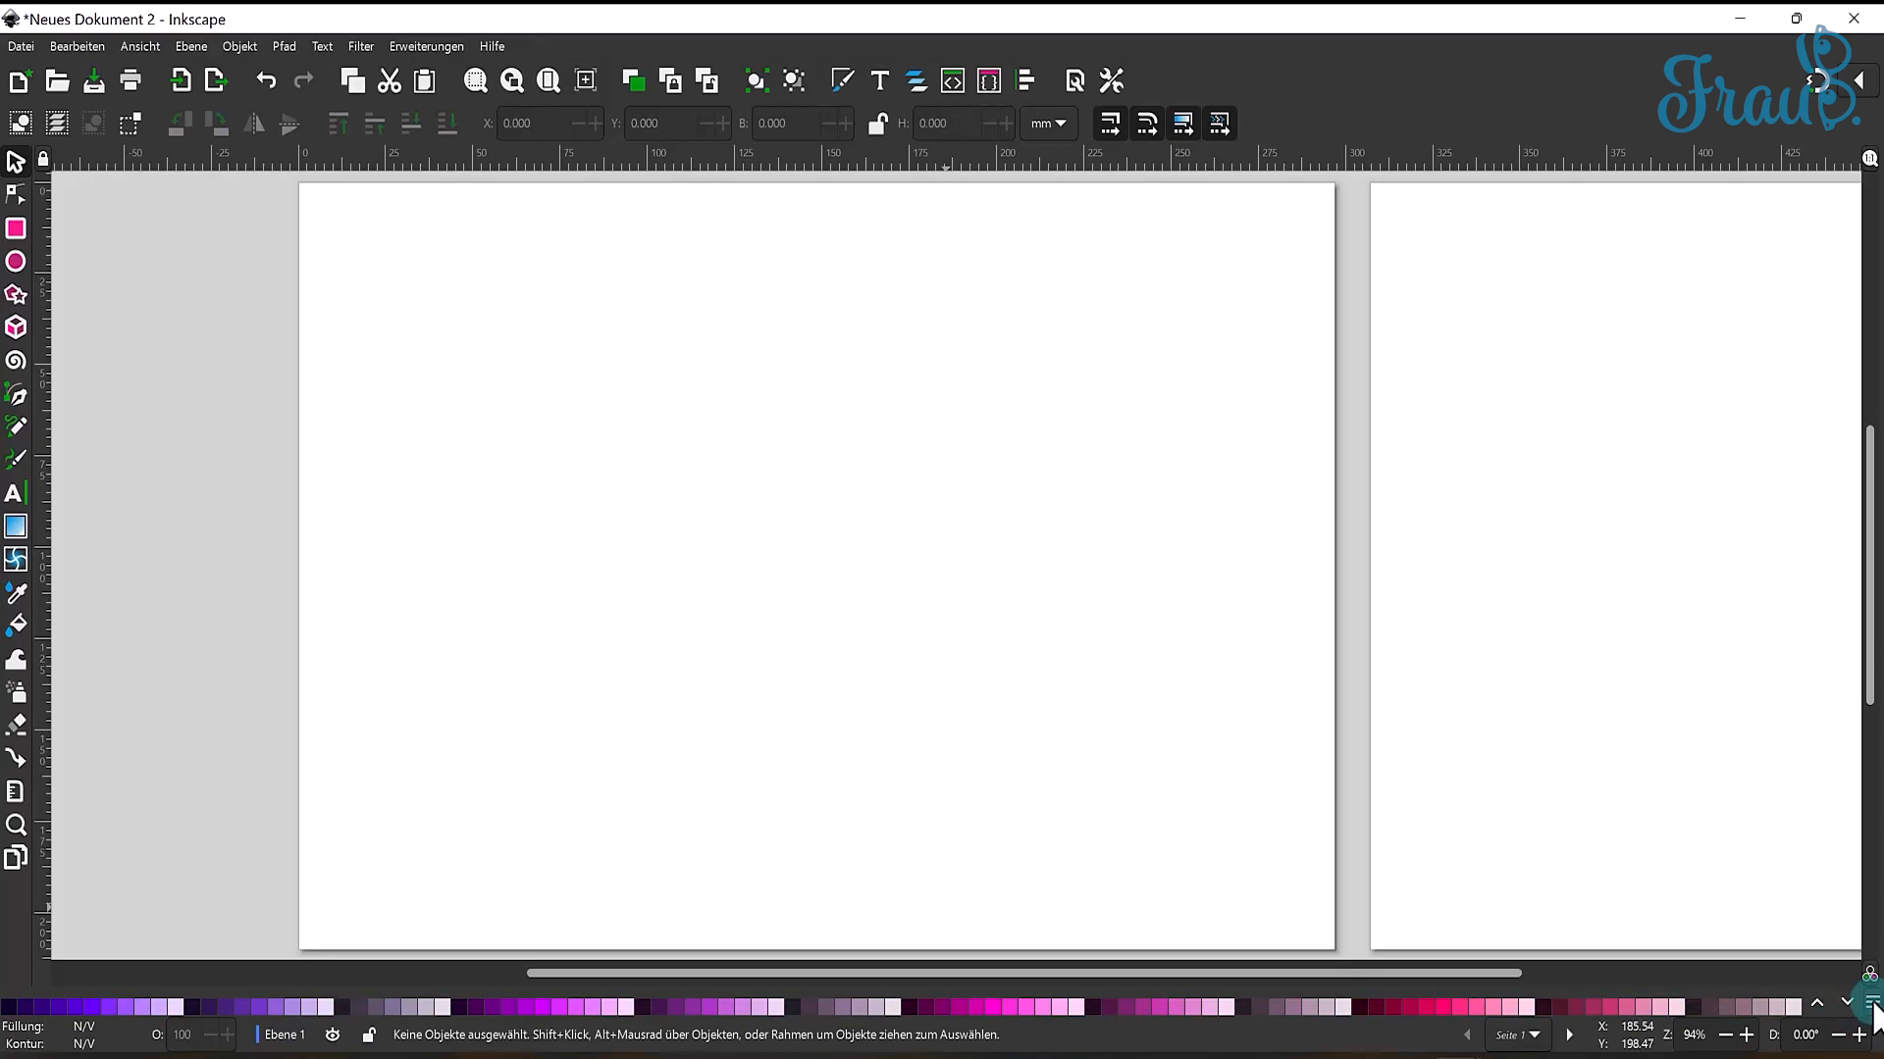
pyautogui.click(1872, 1004)
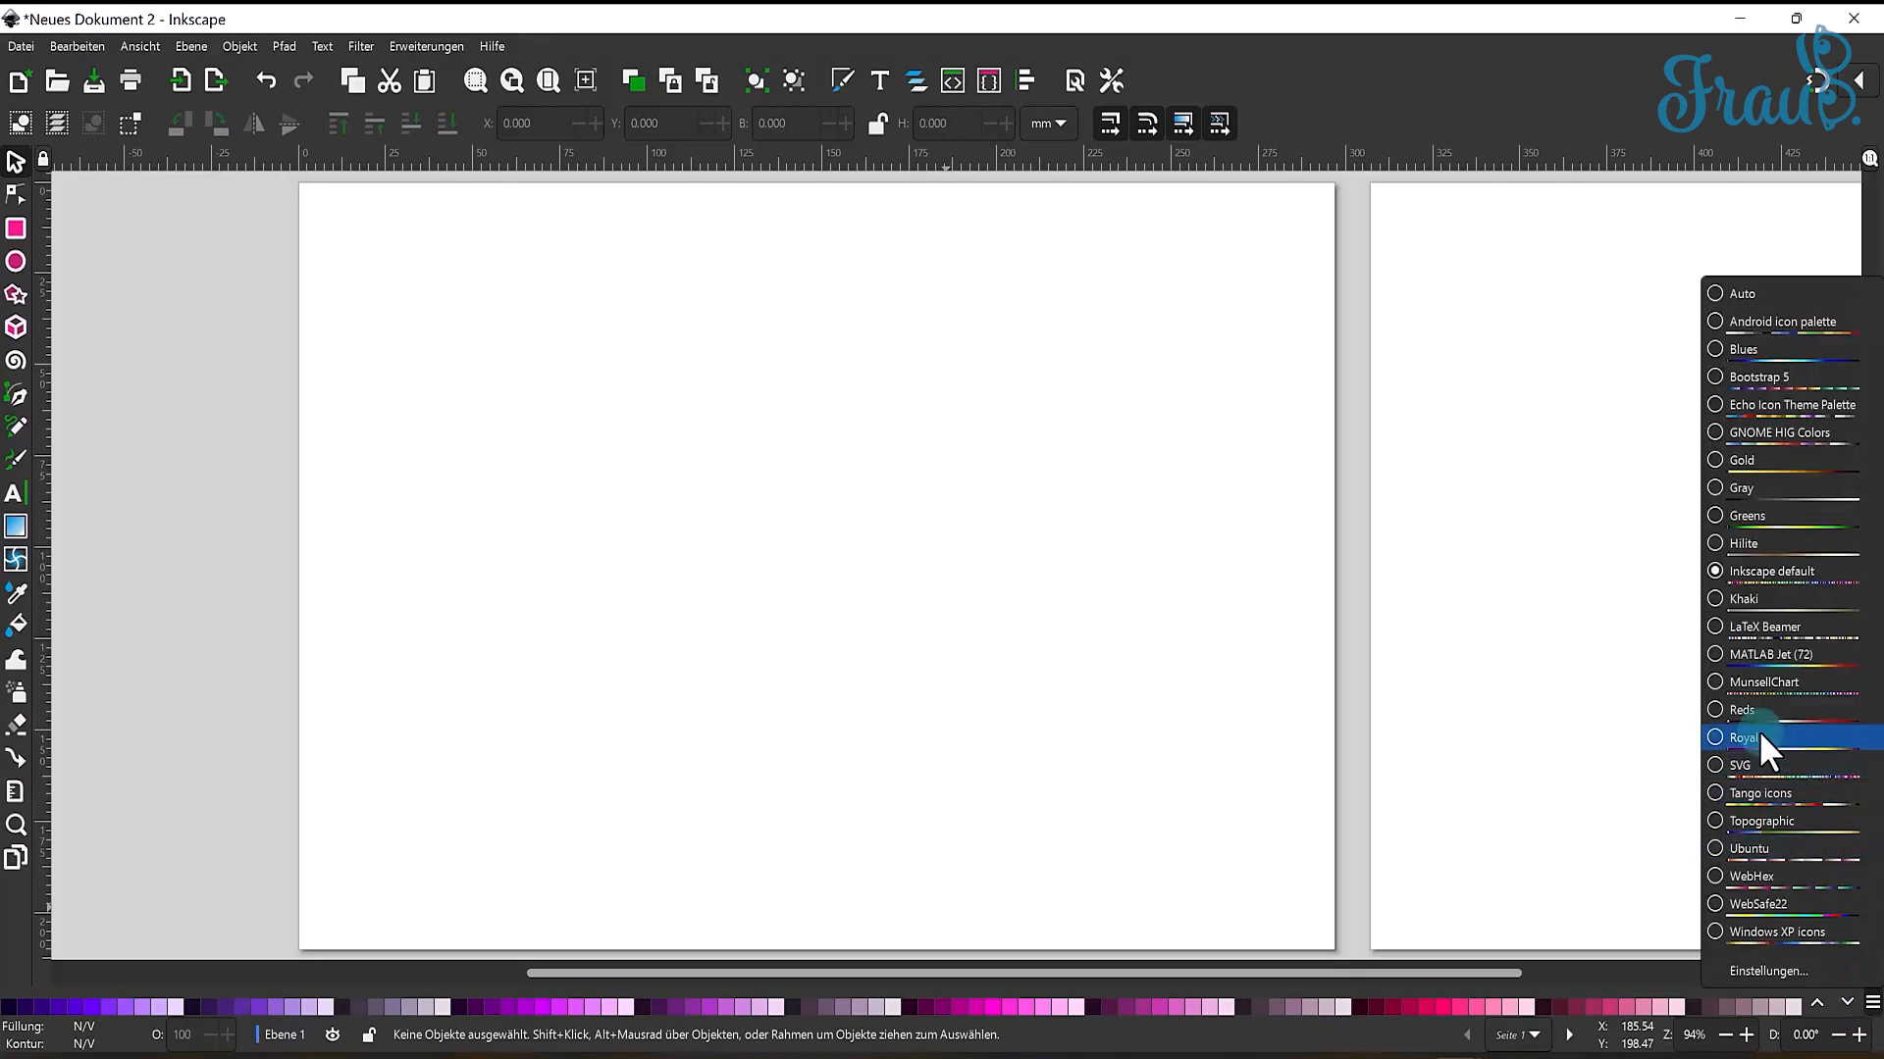
pyautogui.click(1713, 706)
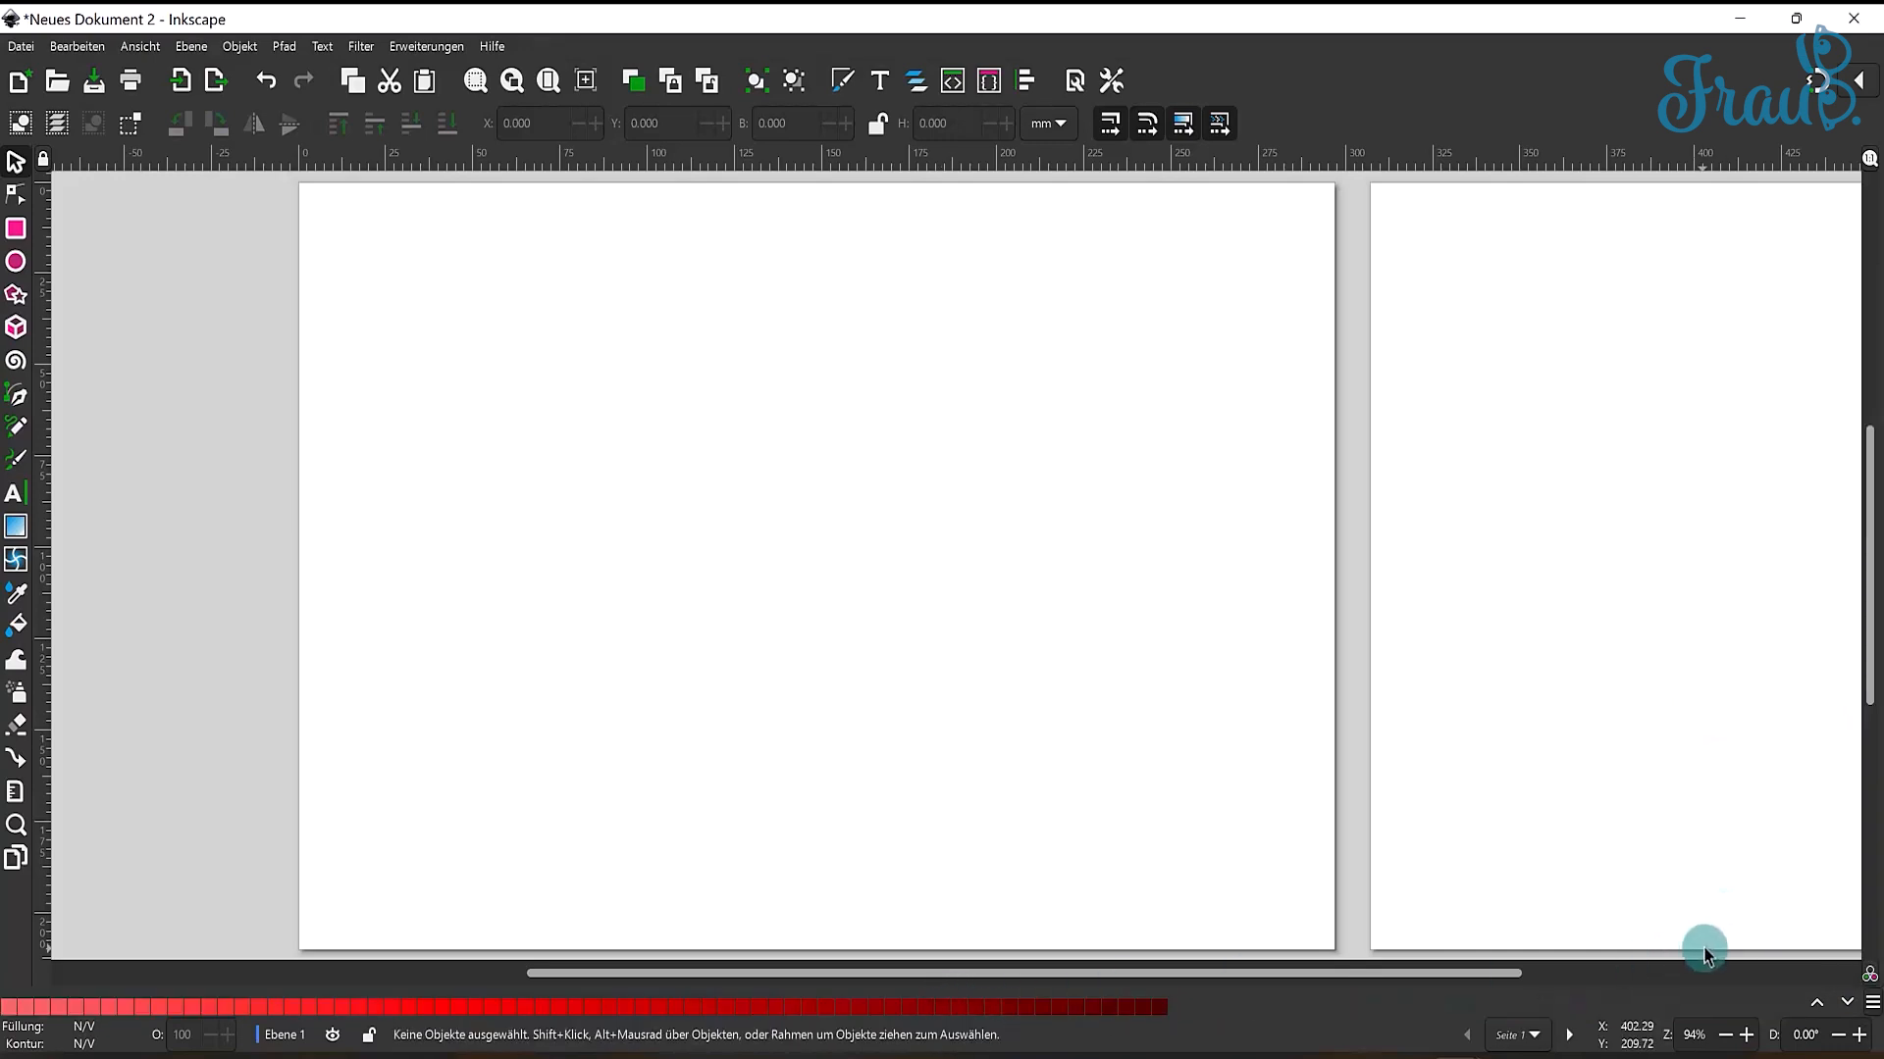
pyautogui.click(1816, 1002)
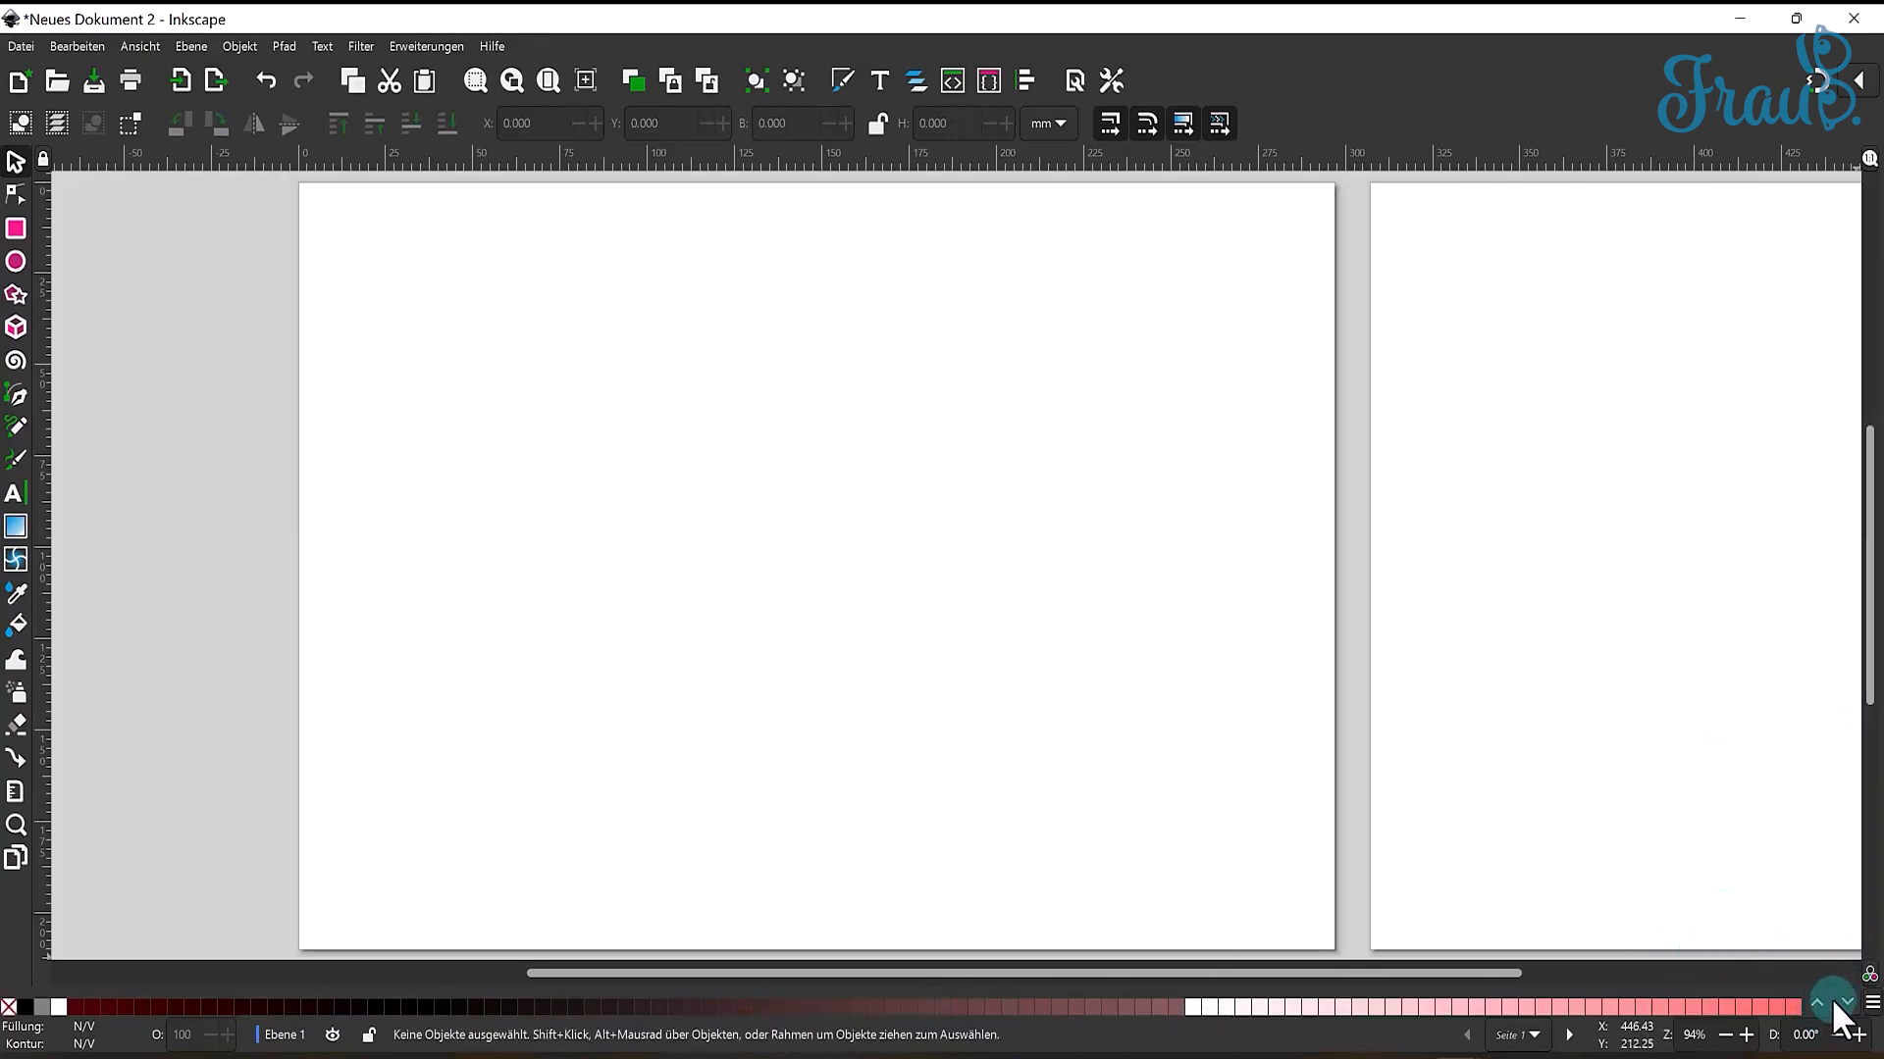
pyautogui.click(1848, 1003)
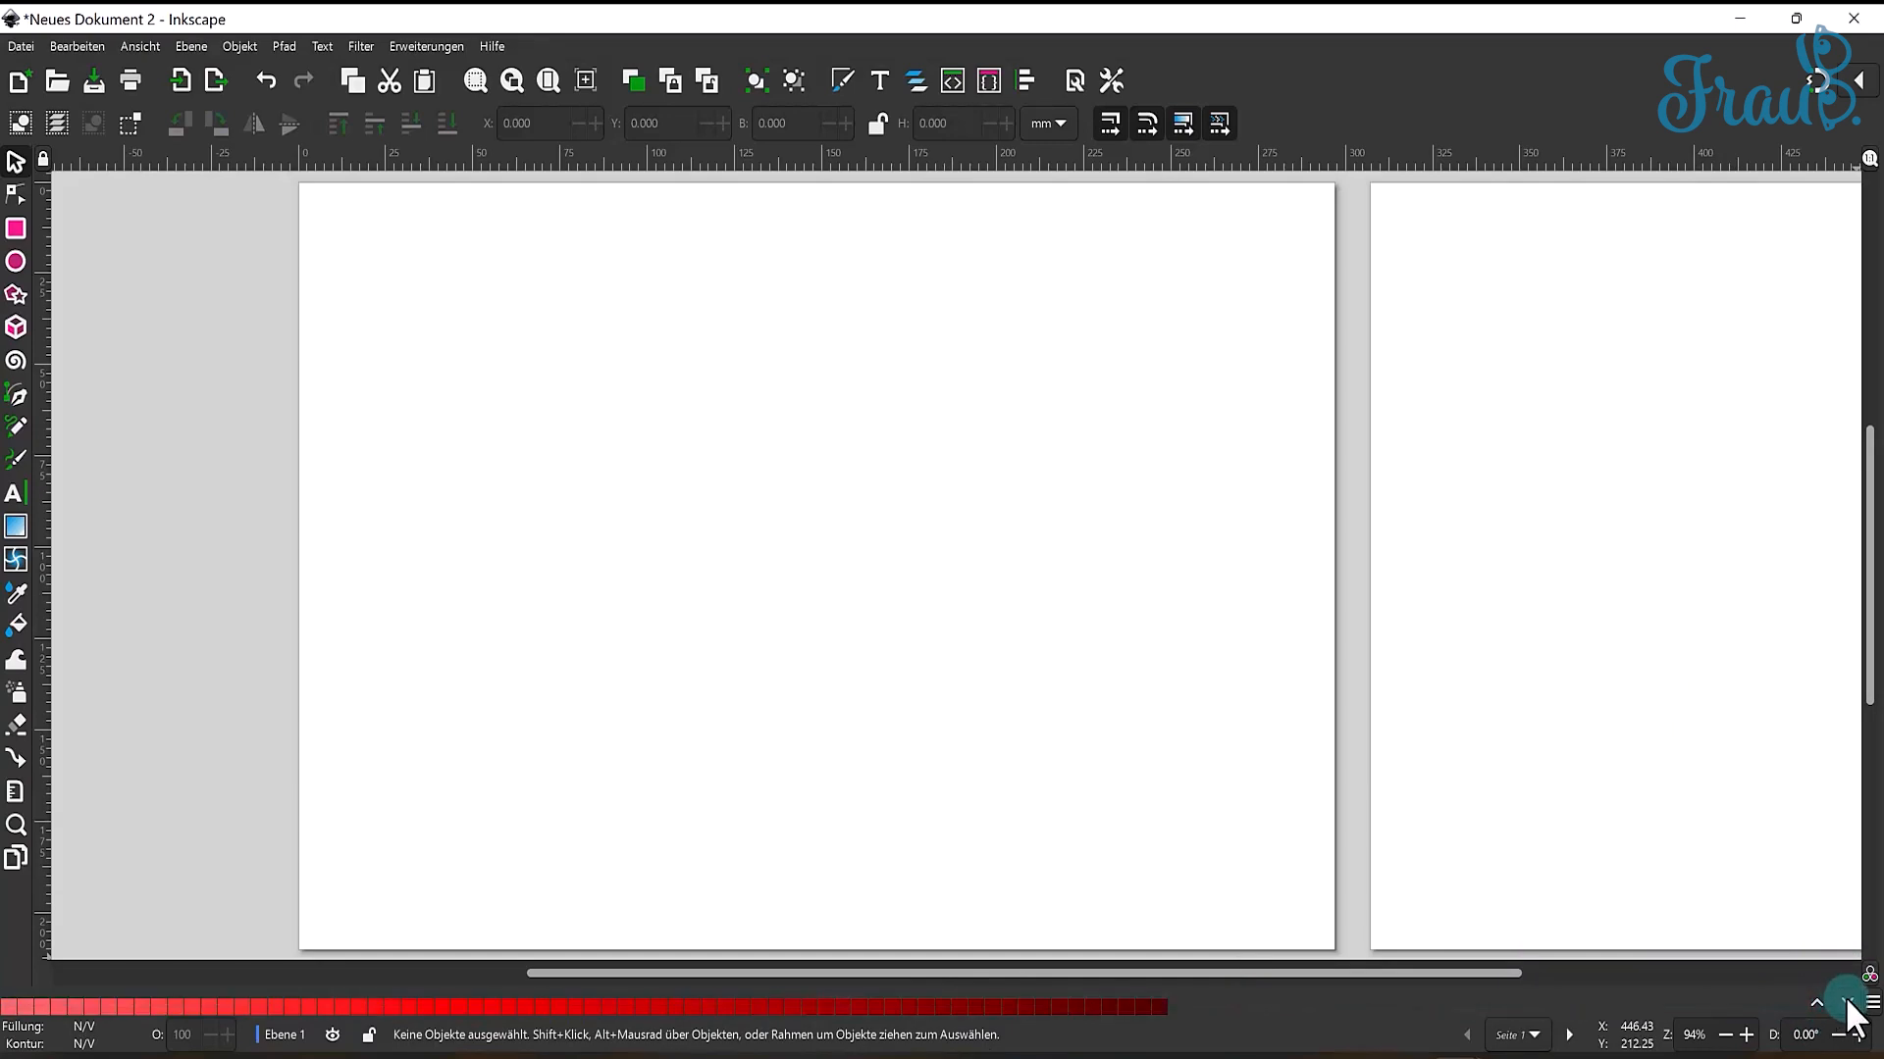
pyautogui.click(1817, 1003)
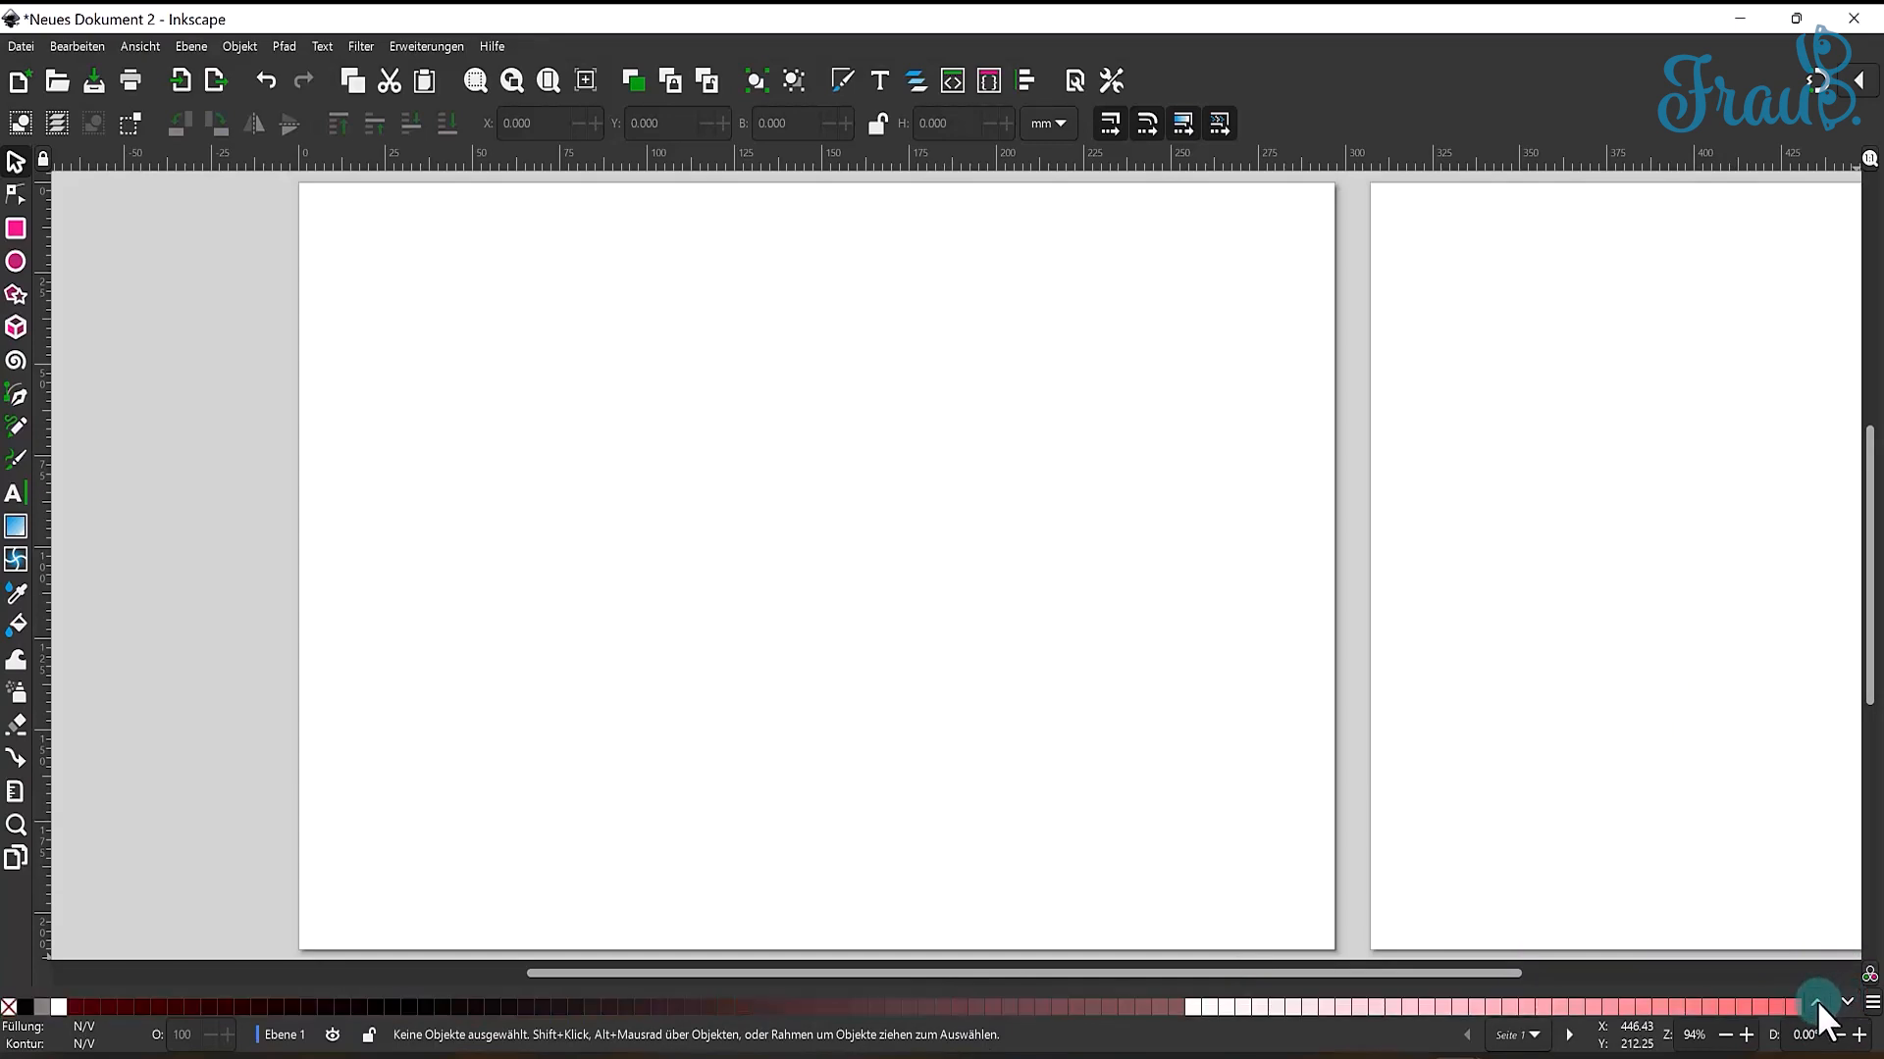
# - Set the colour palette back to Inkscape default and look through its rows of swatches
pyautogui.click(1871, 1003)
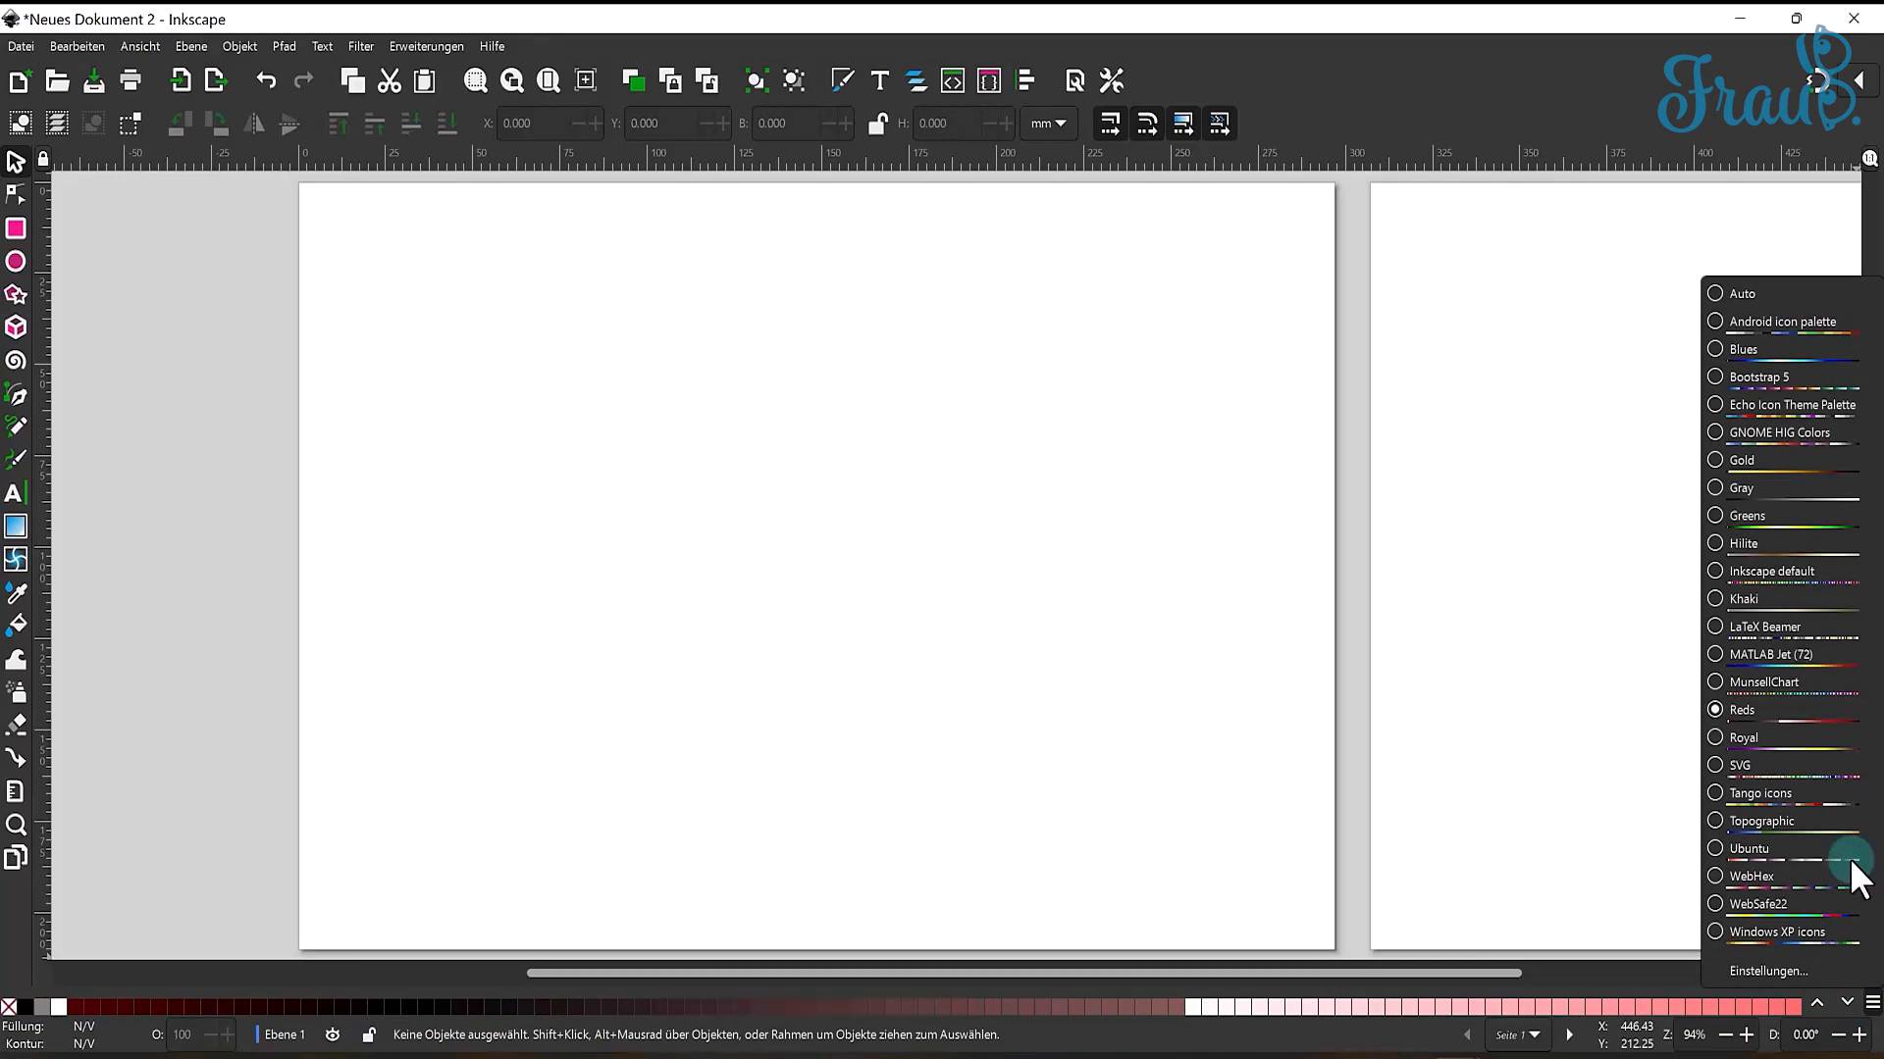
pyautogui.click(1780, 571)
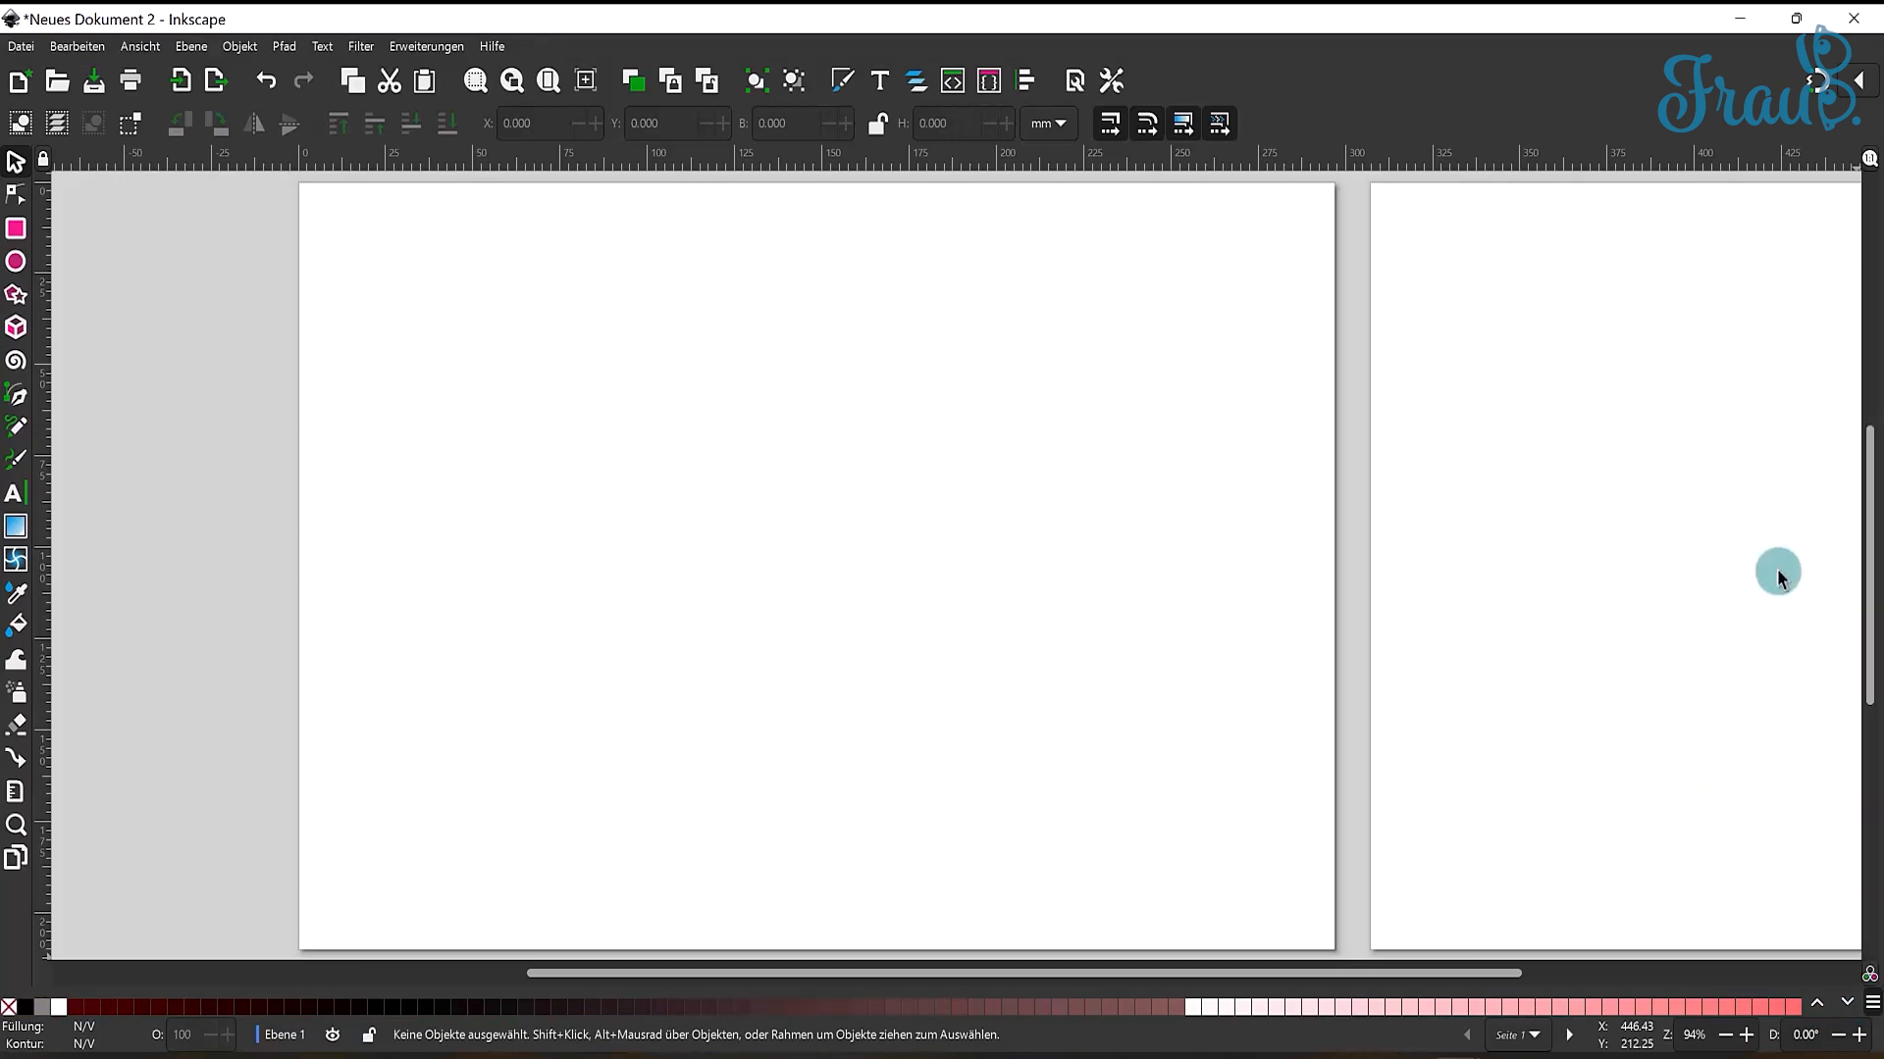
pyautogui.click(1848, 1002)
pyautogui.click(1847, 1002)
pyautogui.click(1847, 1003)
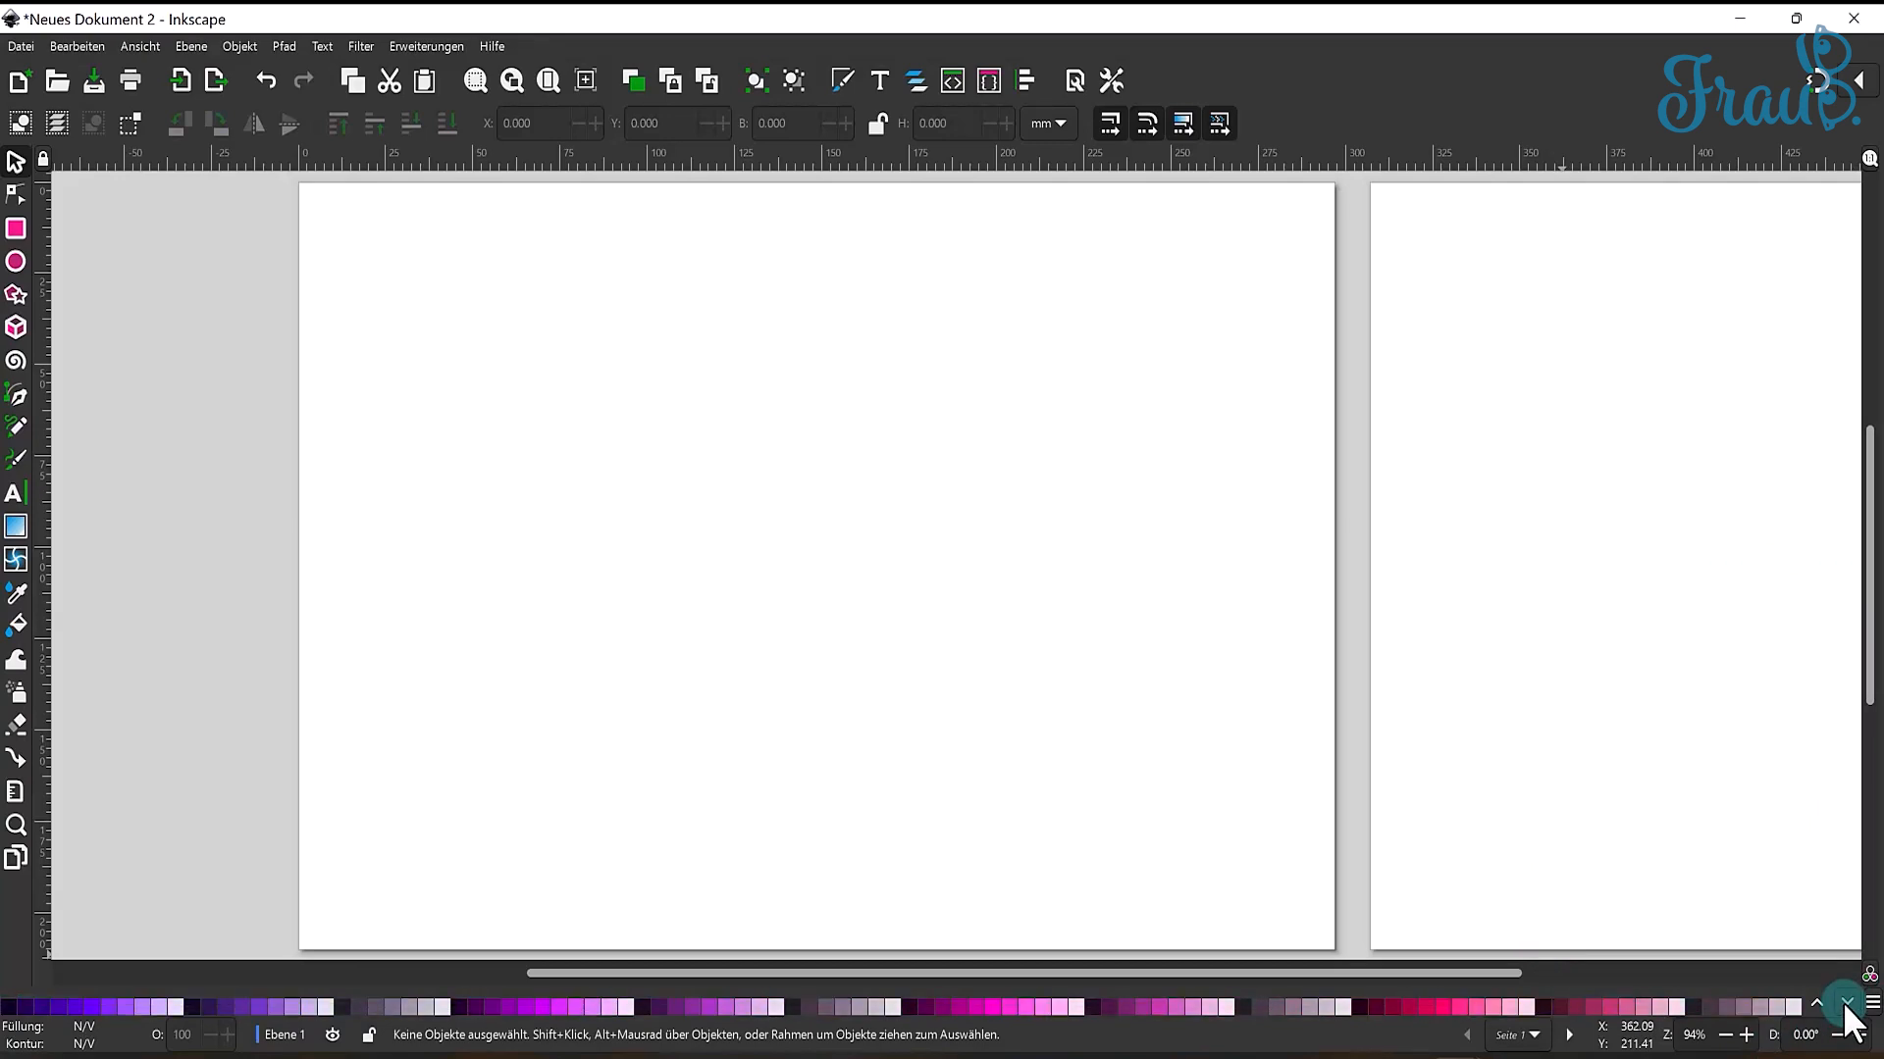
# - Configure the colour palette swatches with tile size 24, aspect ratio 0.0 and border 0
pyautogui.click(1043, 1033)
pyautogui.click(1868, 1008)
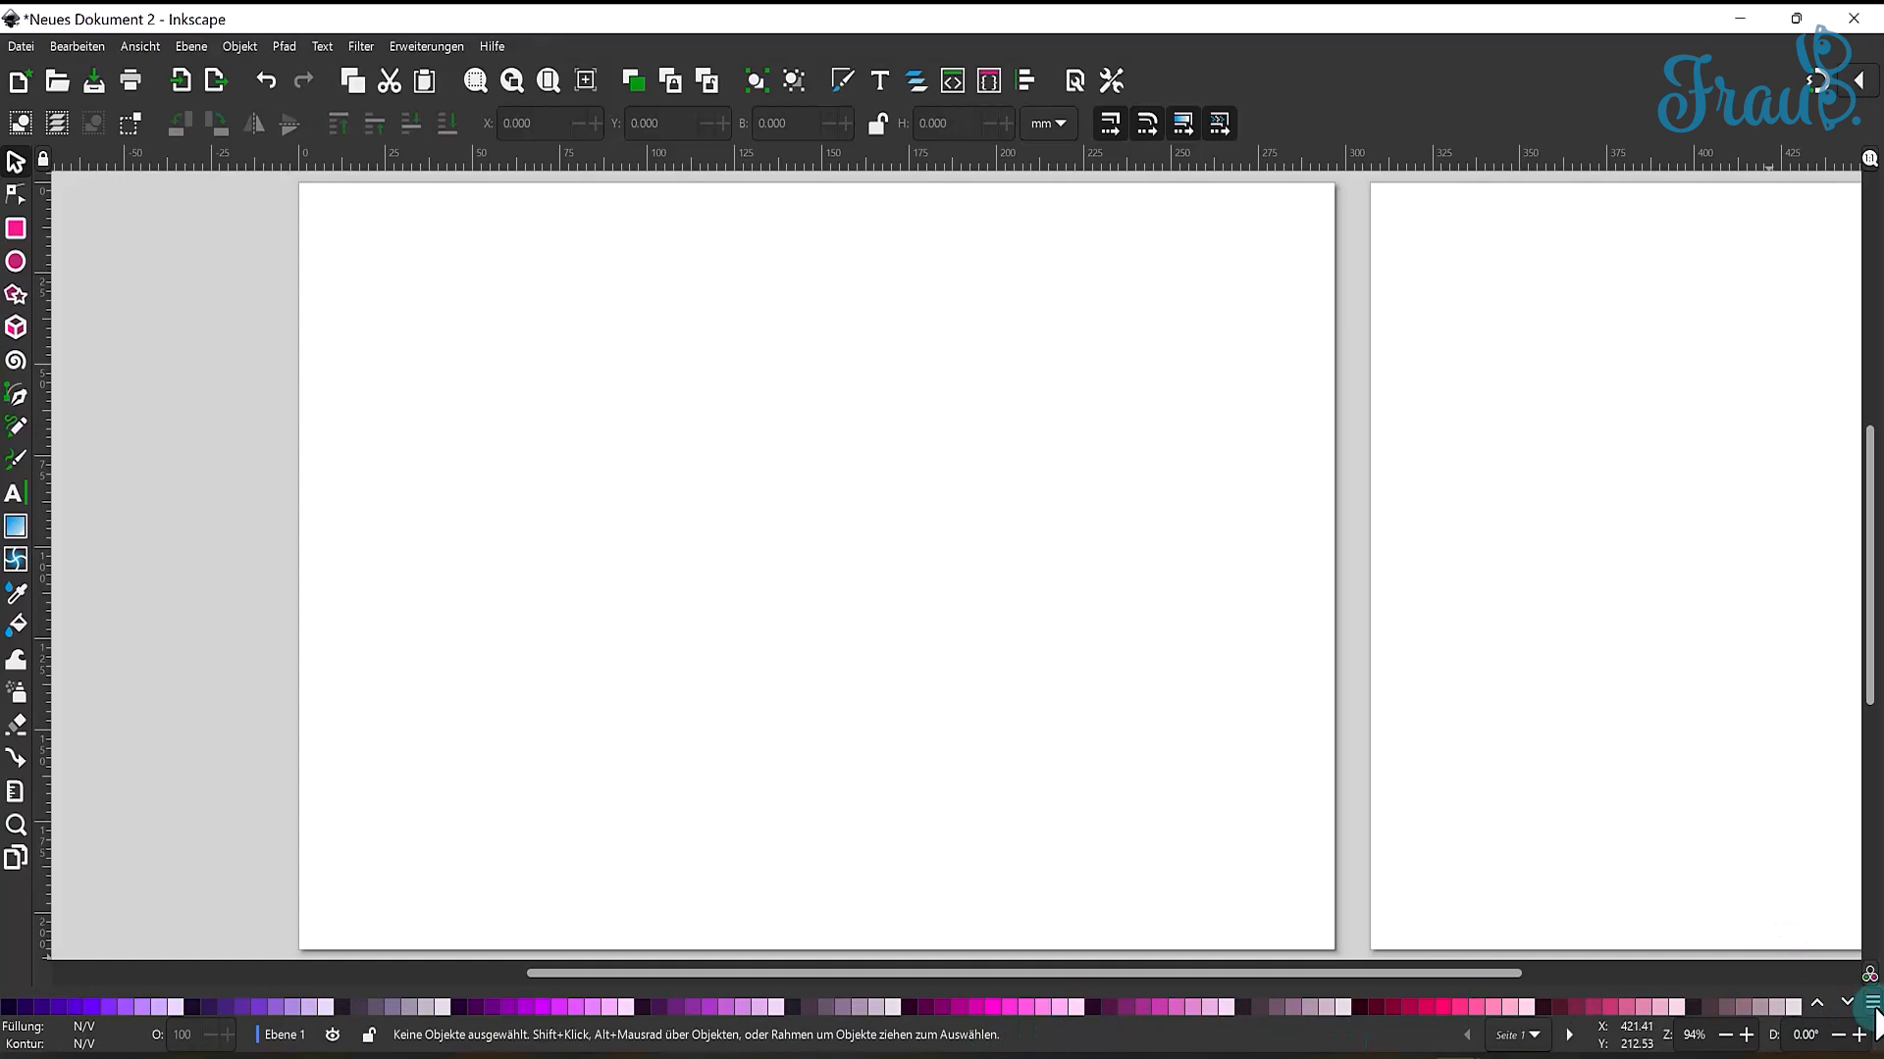
pyautogui.click(1872, 1009)
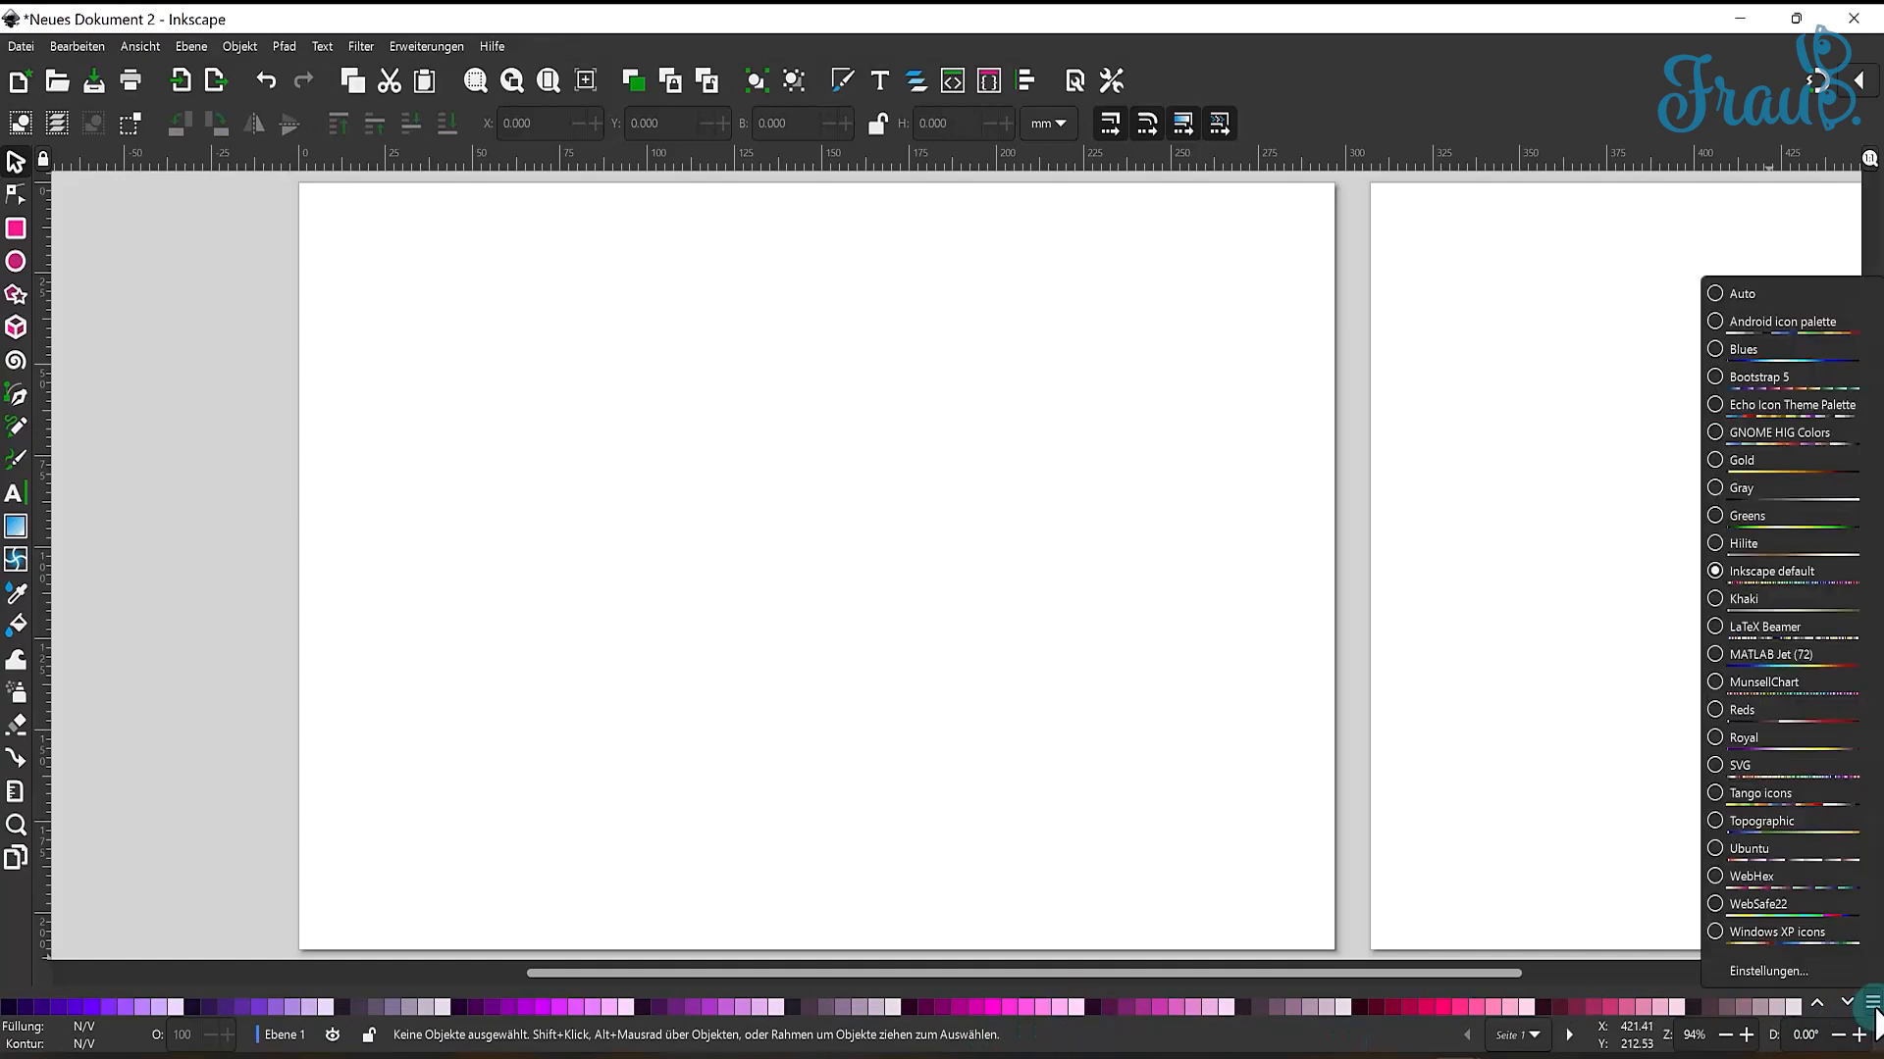
pyautogui.click(1781, 972)
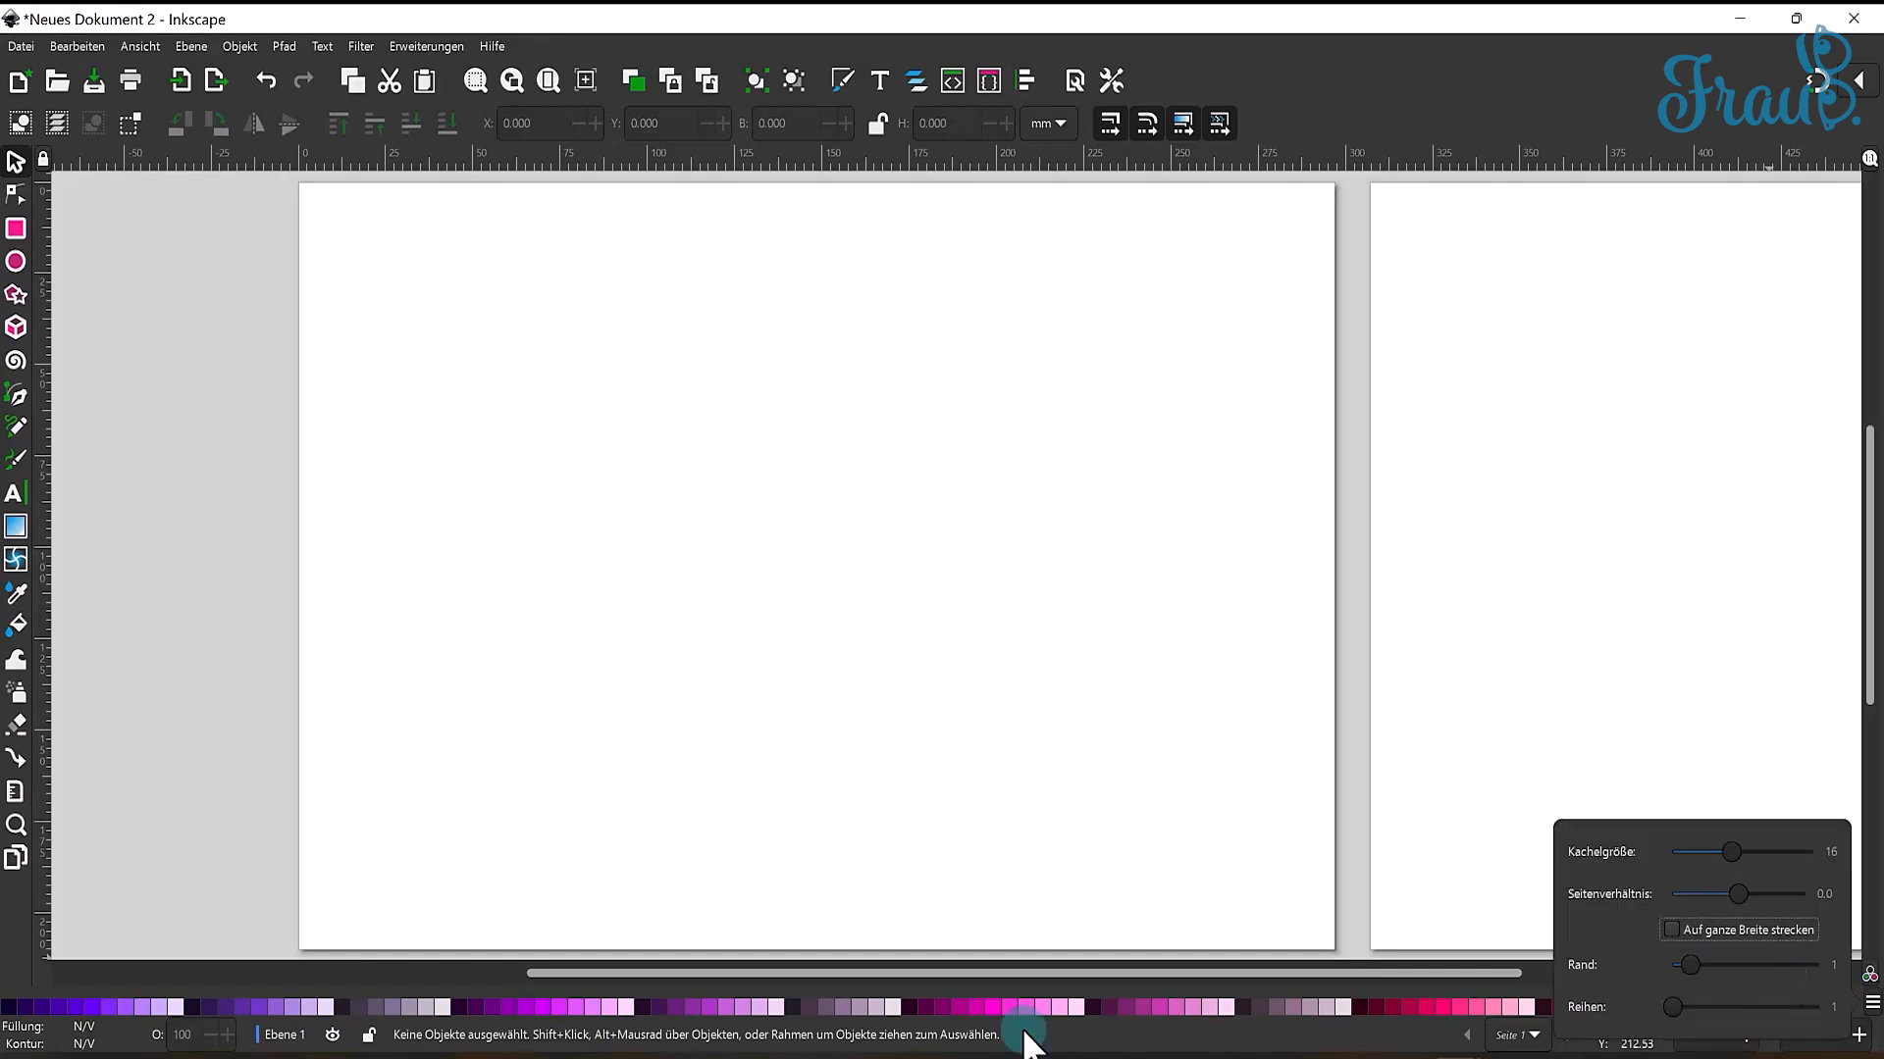
pyautogui.moveTo(1728, 853); pyautogui.dragTo(1766, 855)
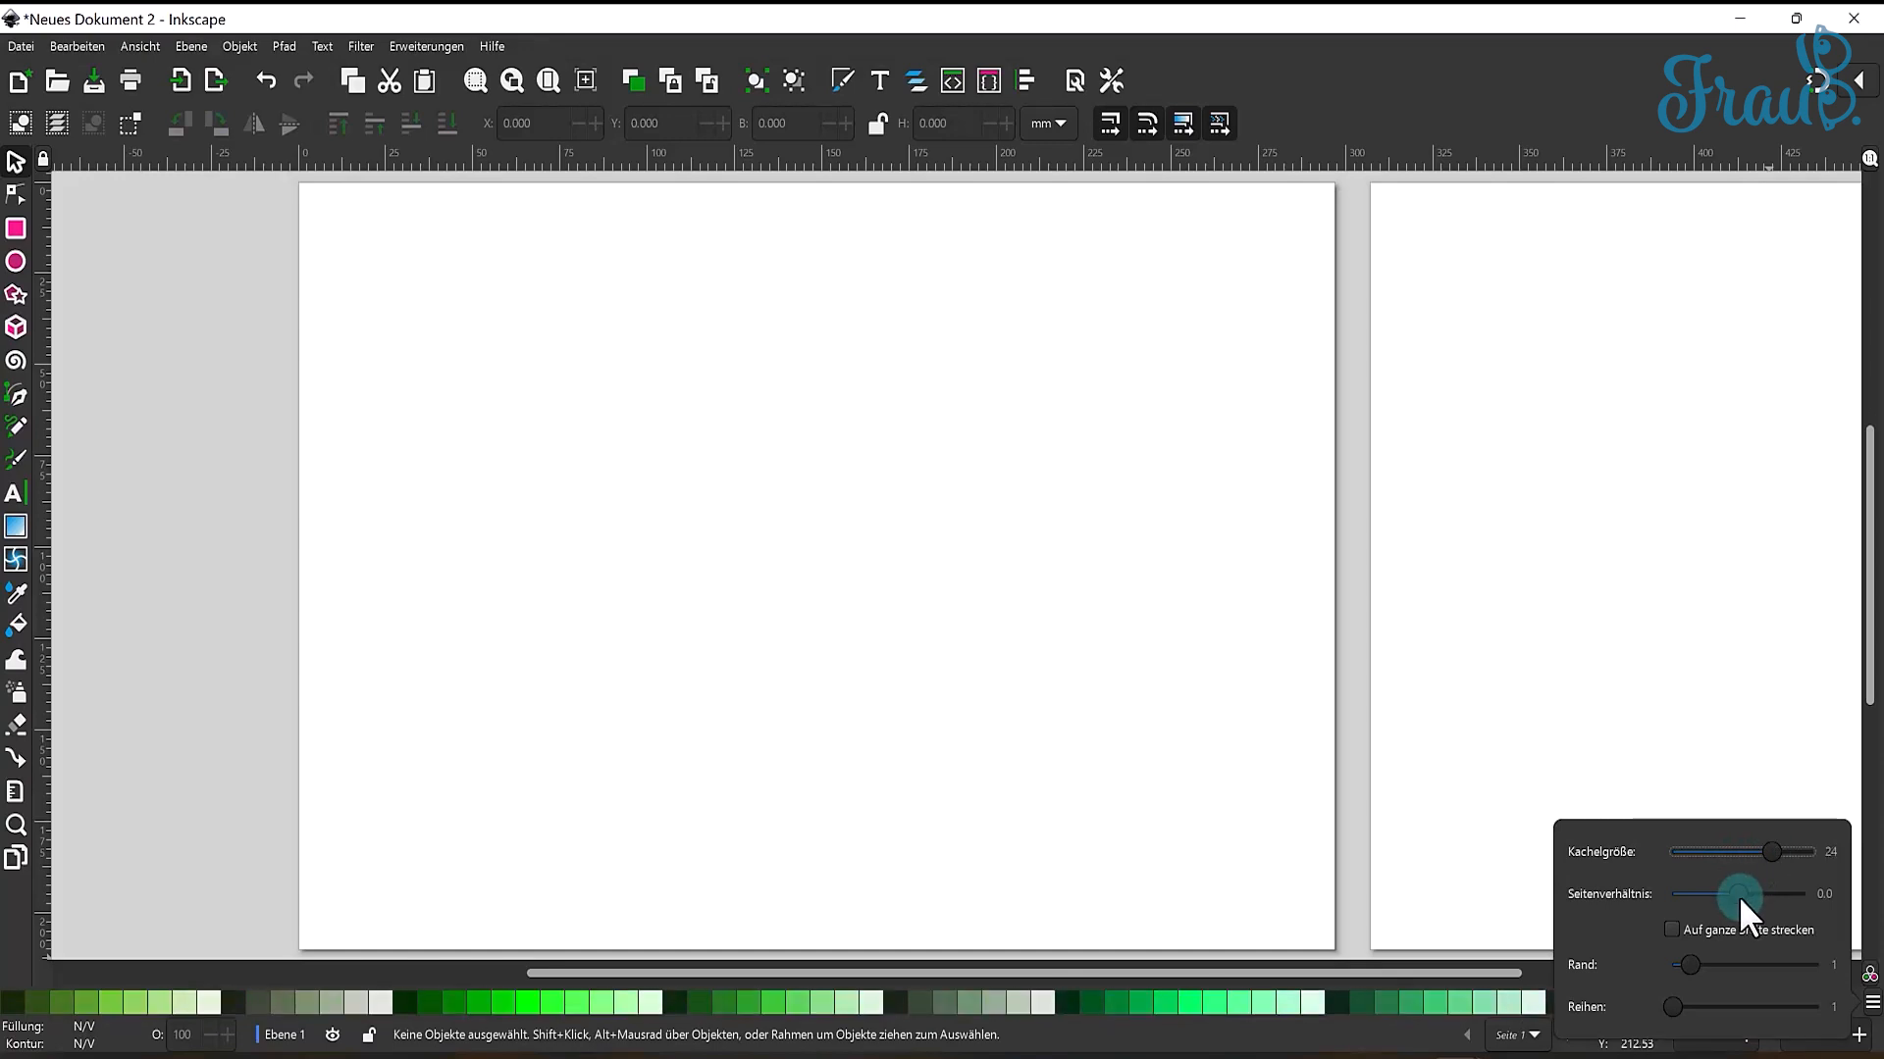
pyautogui.moveTo(1738, 896)
pyautogui.mouseDown()
pyautogui.moveTo(1697, 892)
pyautogui.moveTo(1774, 885)
pyautogui.mouseUp()
pyautogui.moveTo(1783, 888); pyautogui.dragTo(1738, 938)
pyautogui.moveTo(1688, 967); pyautogui.dragTo(1717, 955)
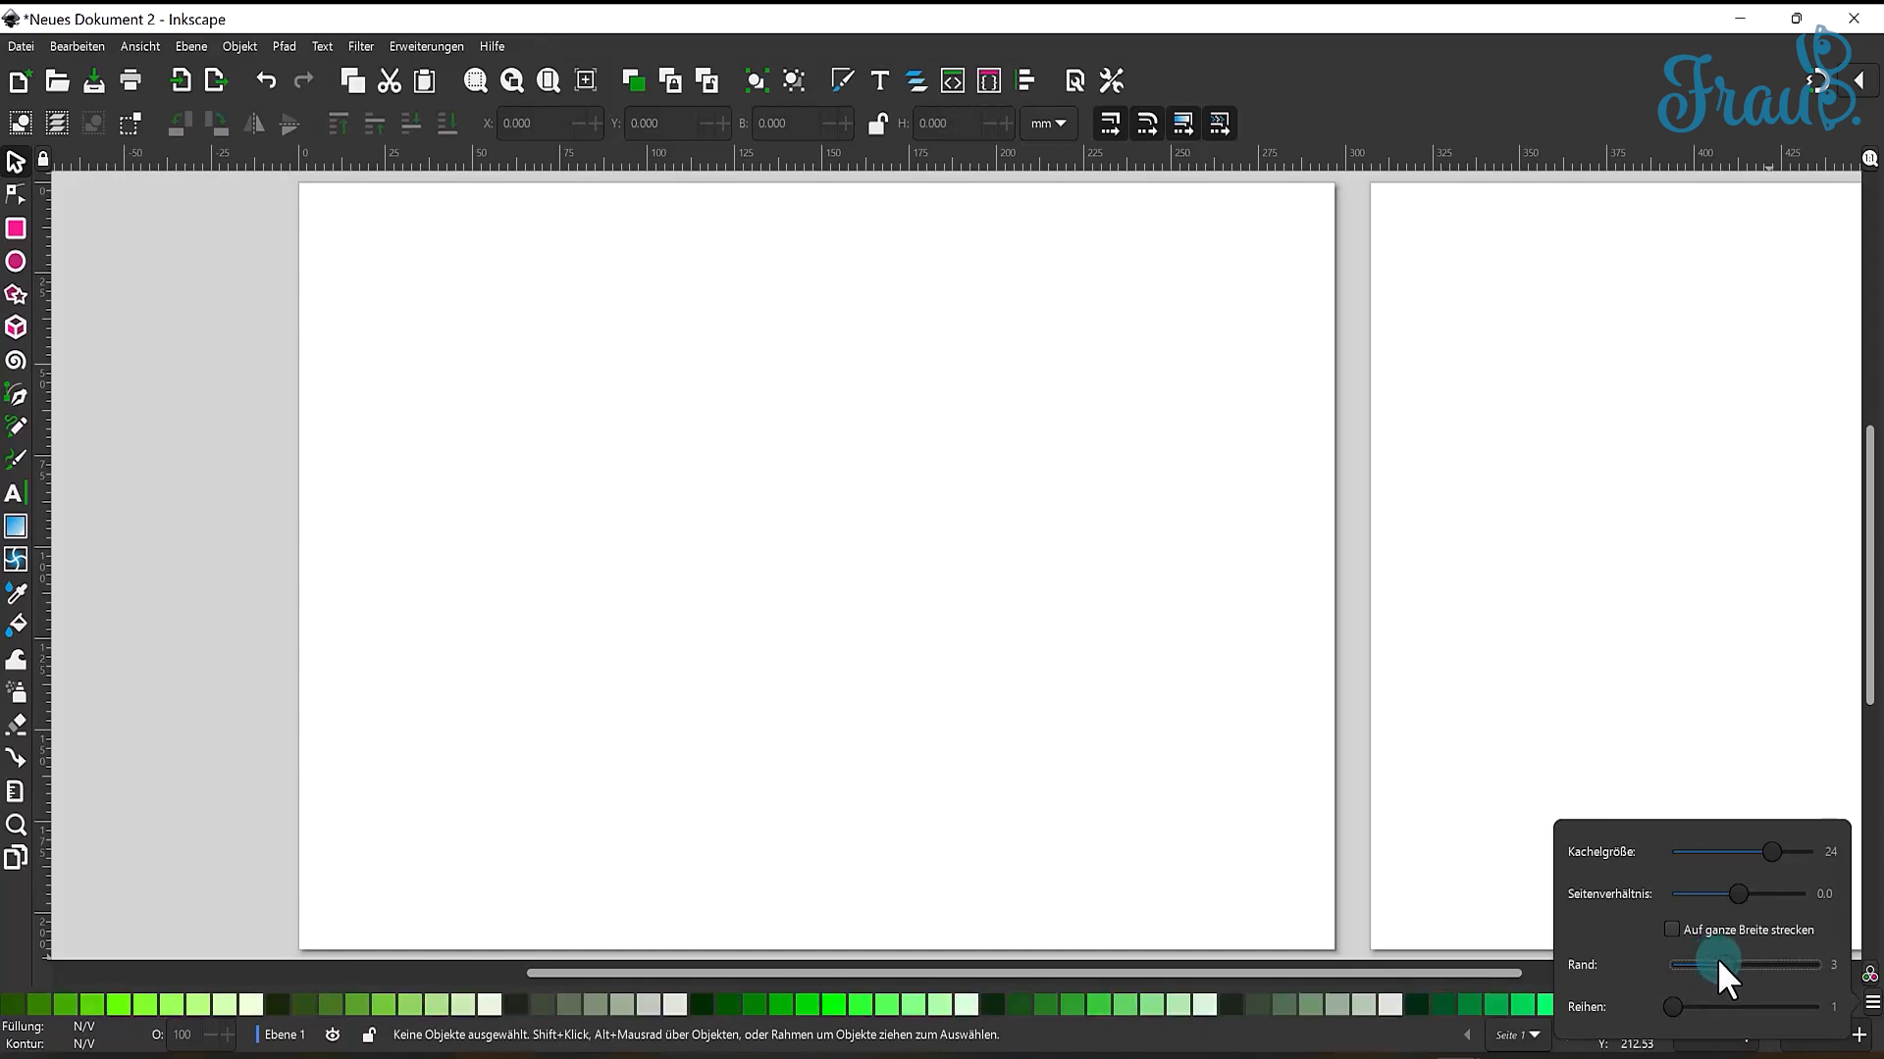
pyautogui.moveTo(1722, 964); pyautogui.dragTo(1676, 963)
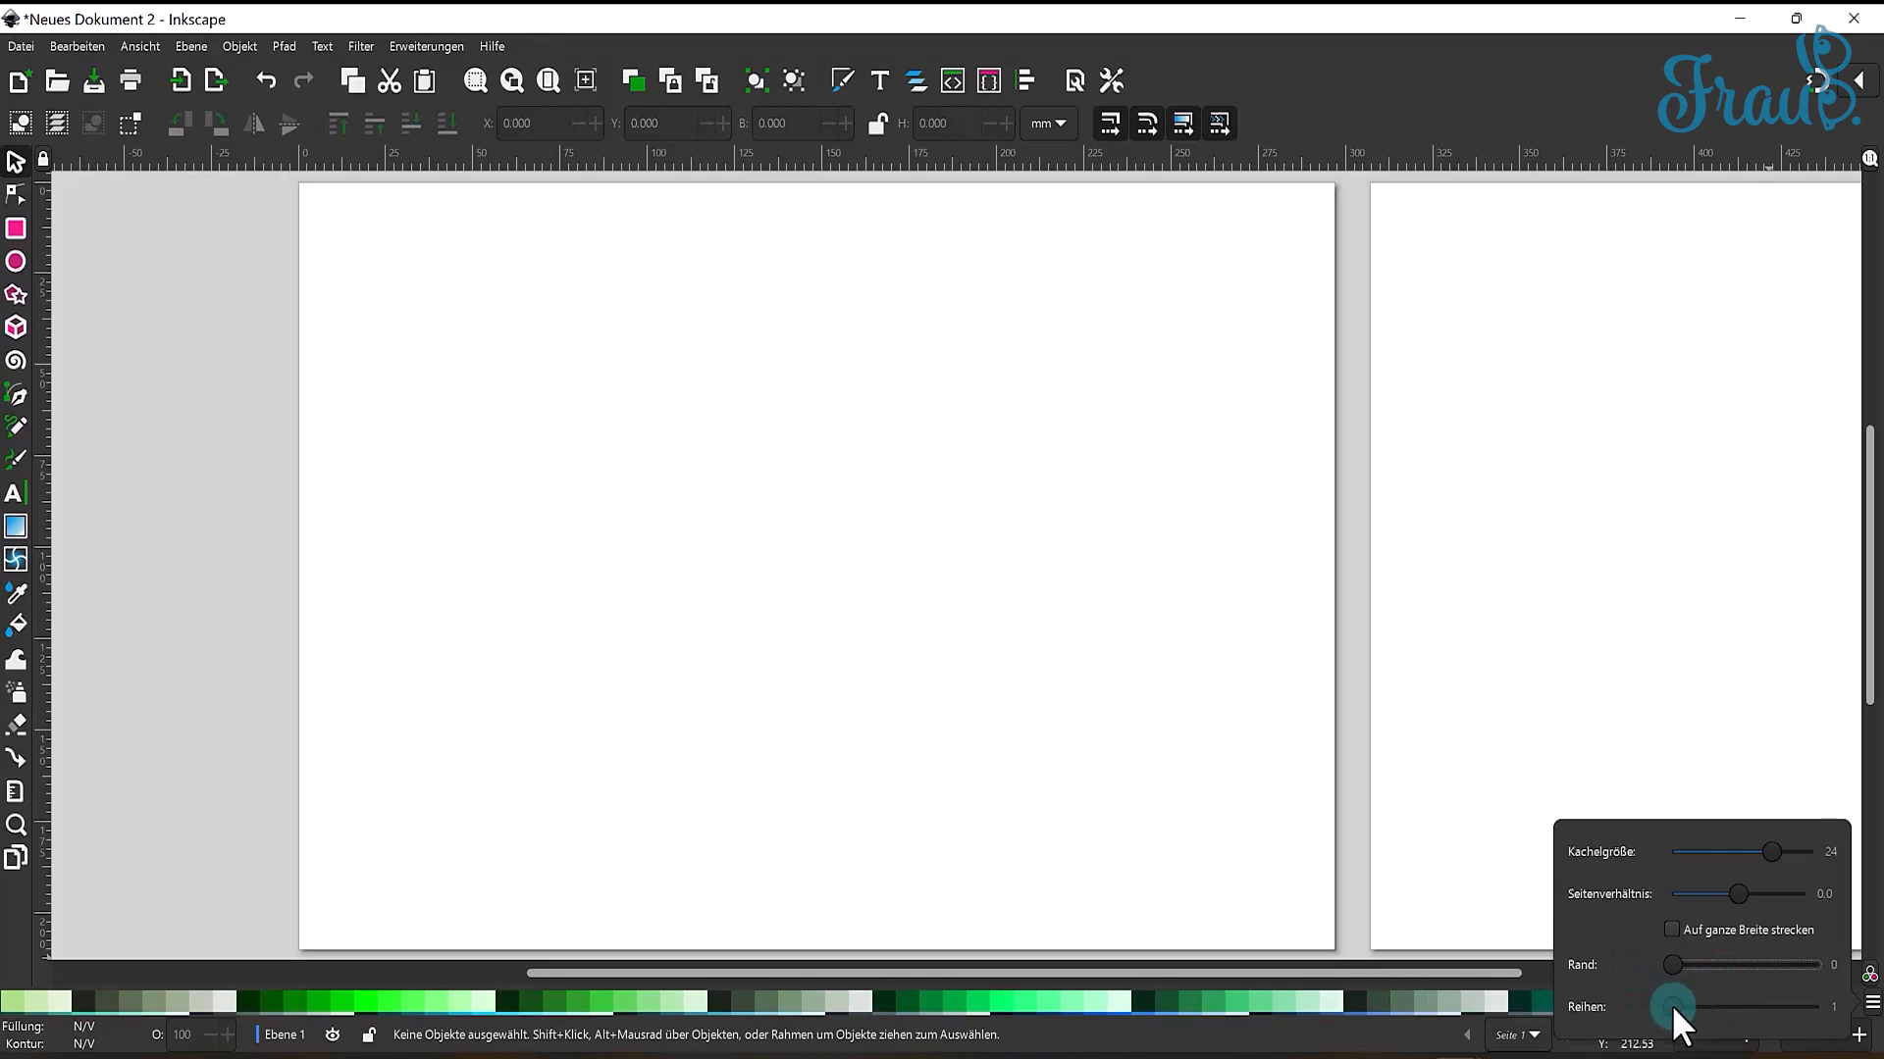
# - Set the colour palette to 2 rows and close its settings
pyautogui.click(1674, 1008)
pyautogui.moveTo(1673, 1008); pyautogui.dragTo(1741, 1004)
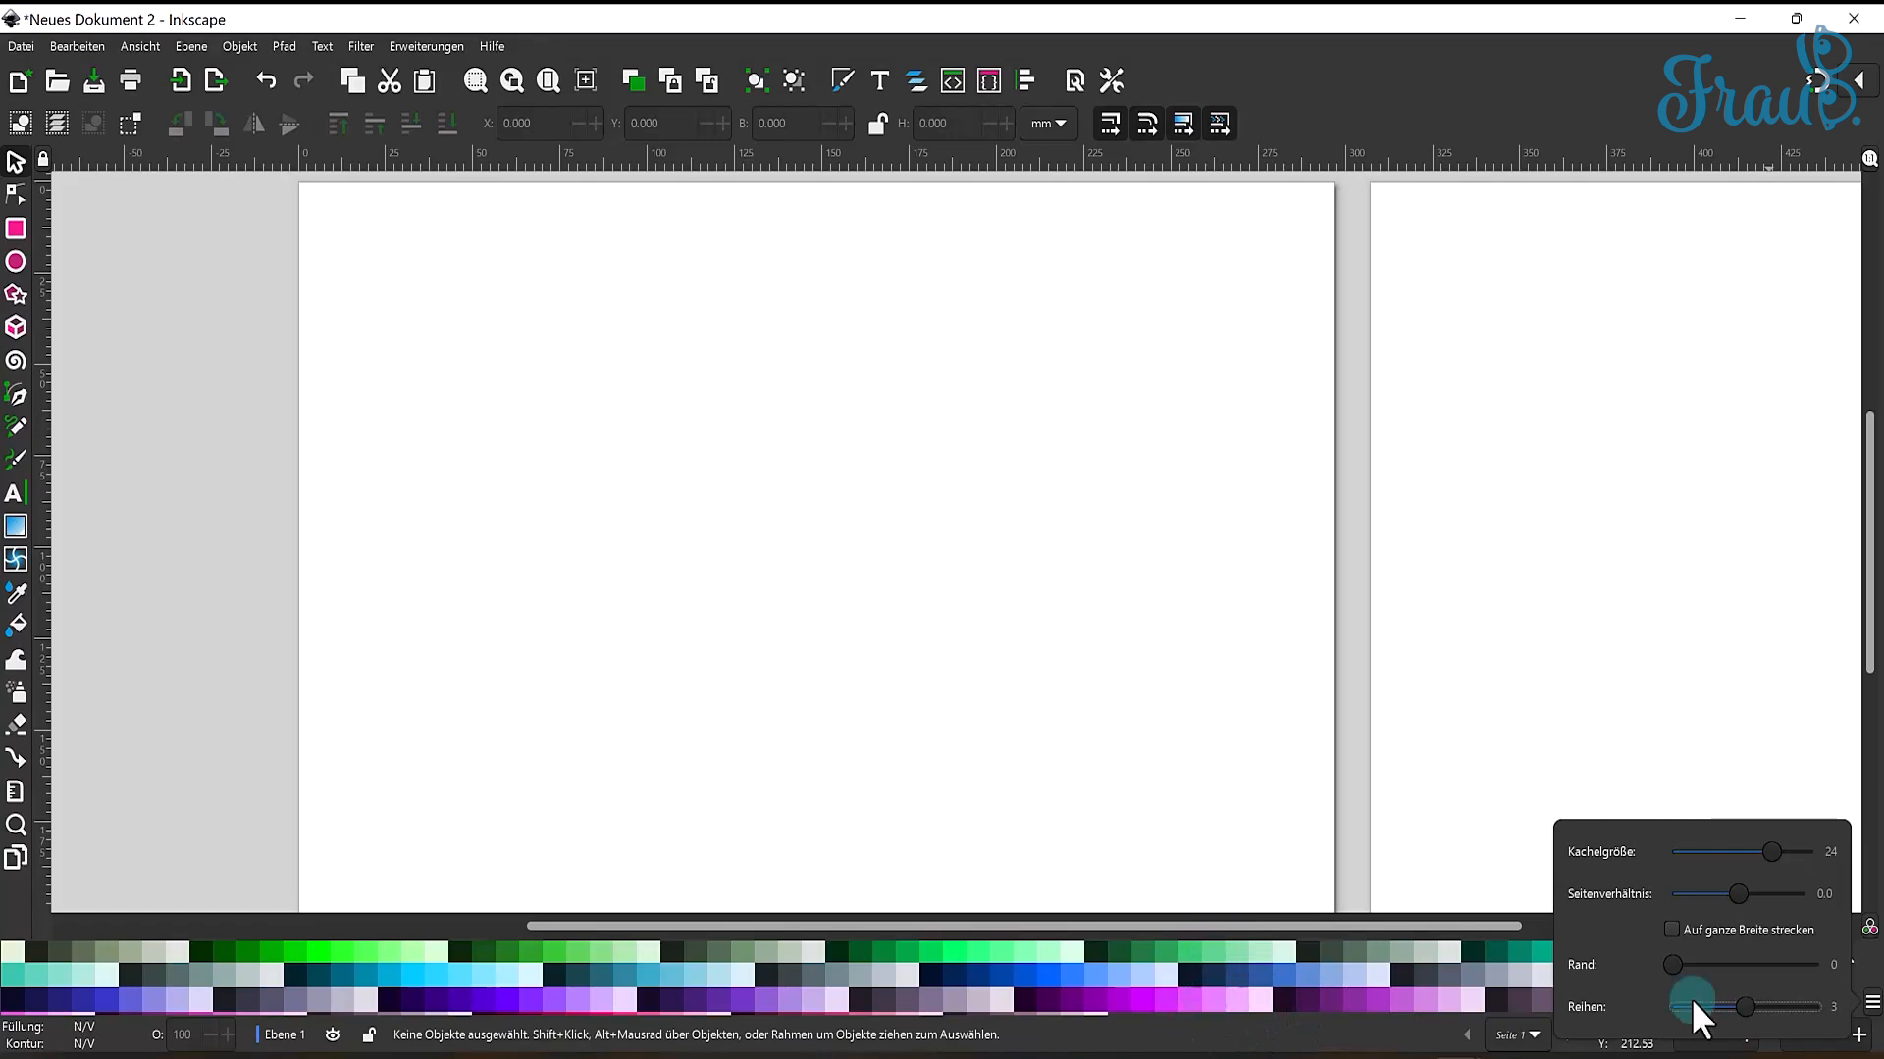
pyautogui.moveTo(1750, 1010); pyautogui.dragTo(1710, 1009)
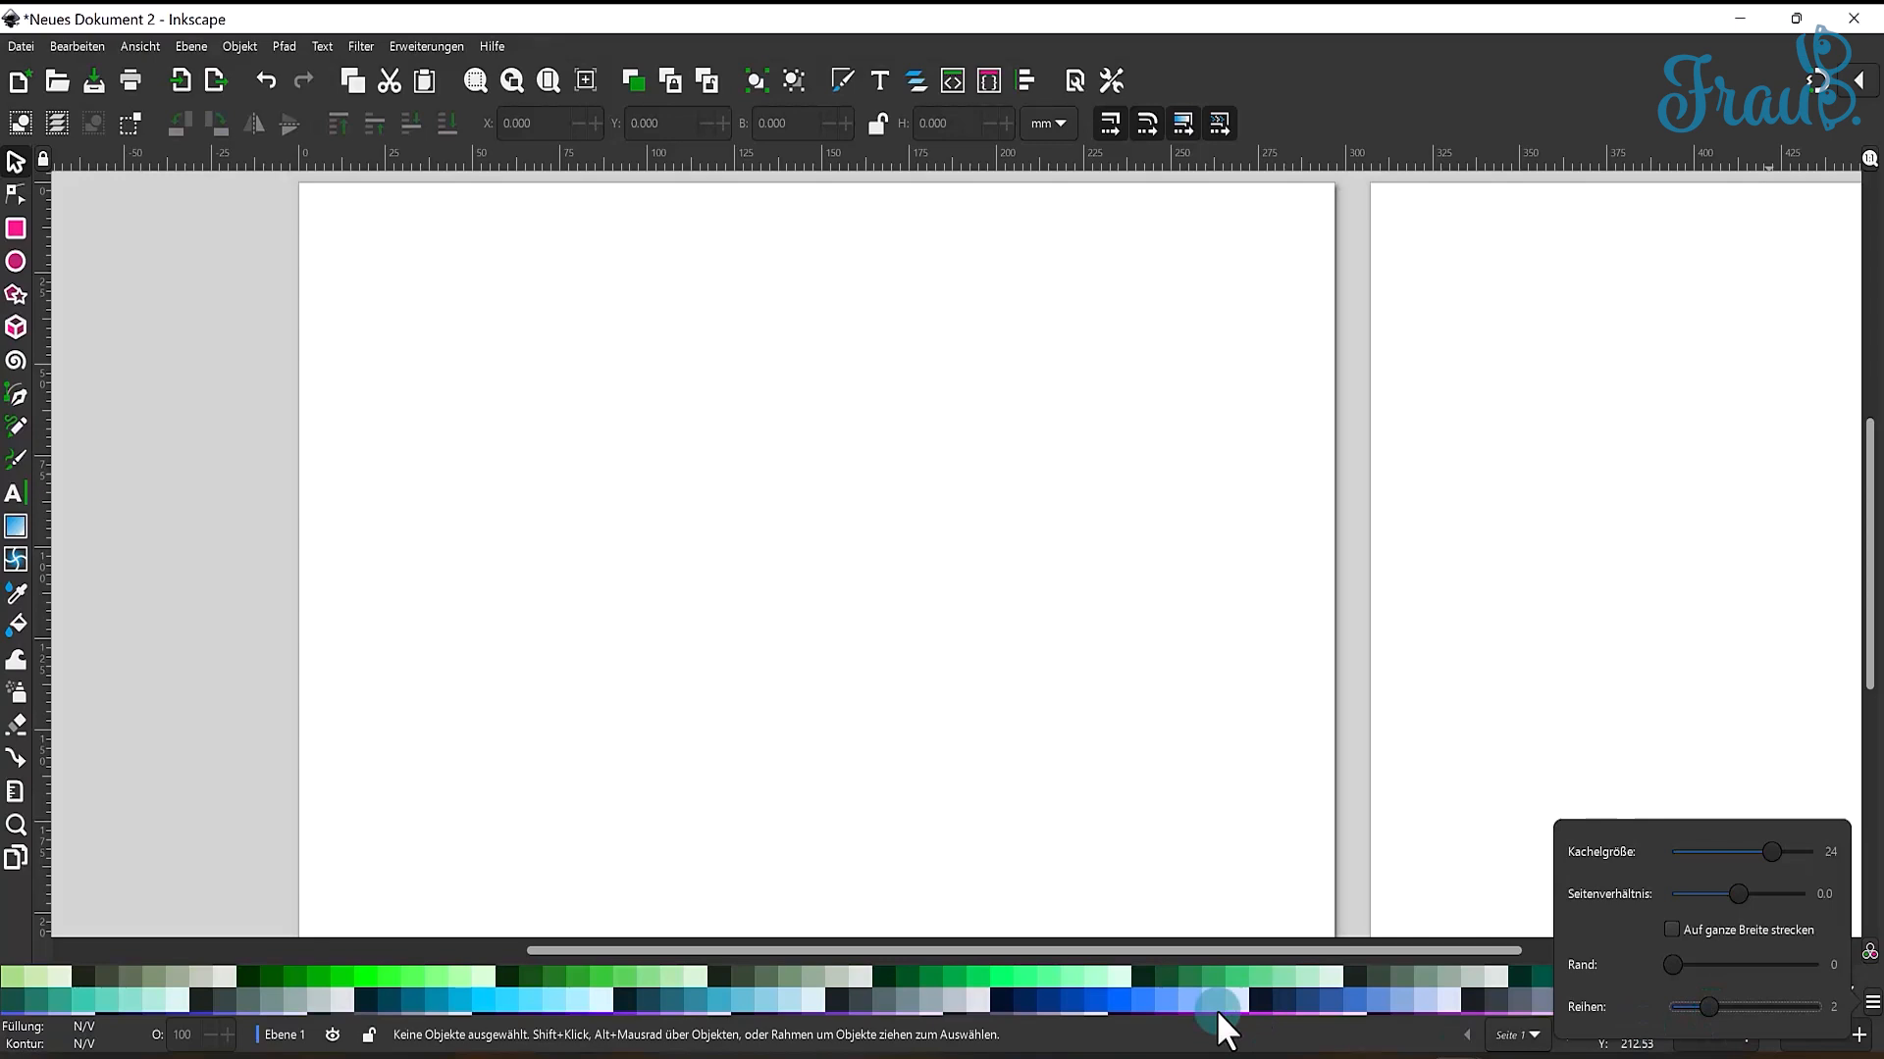
pyautogui.click(1091, 968)
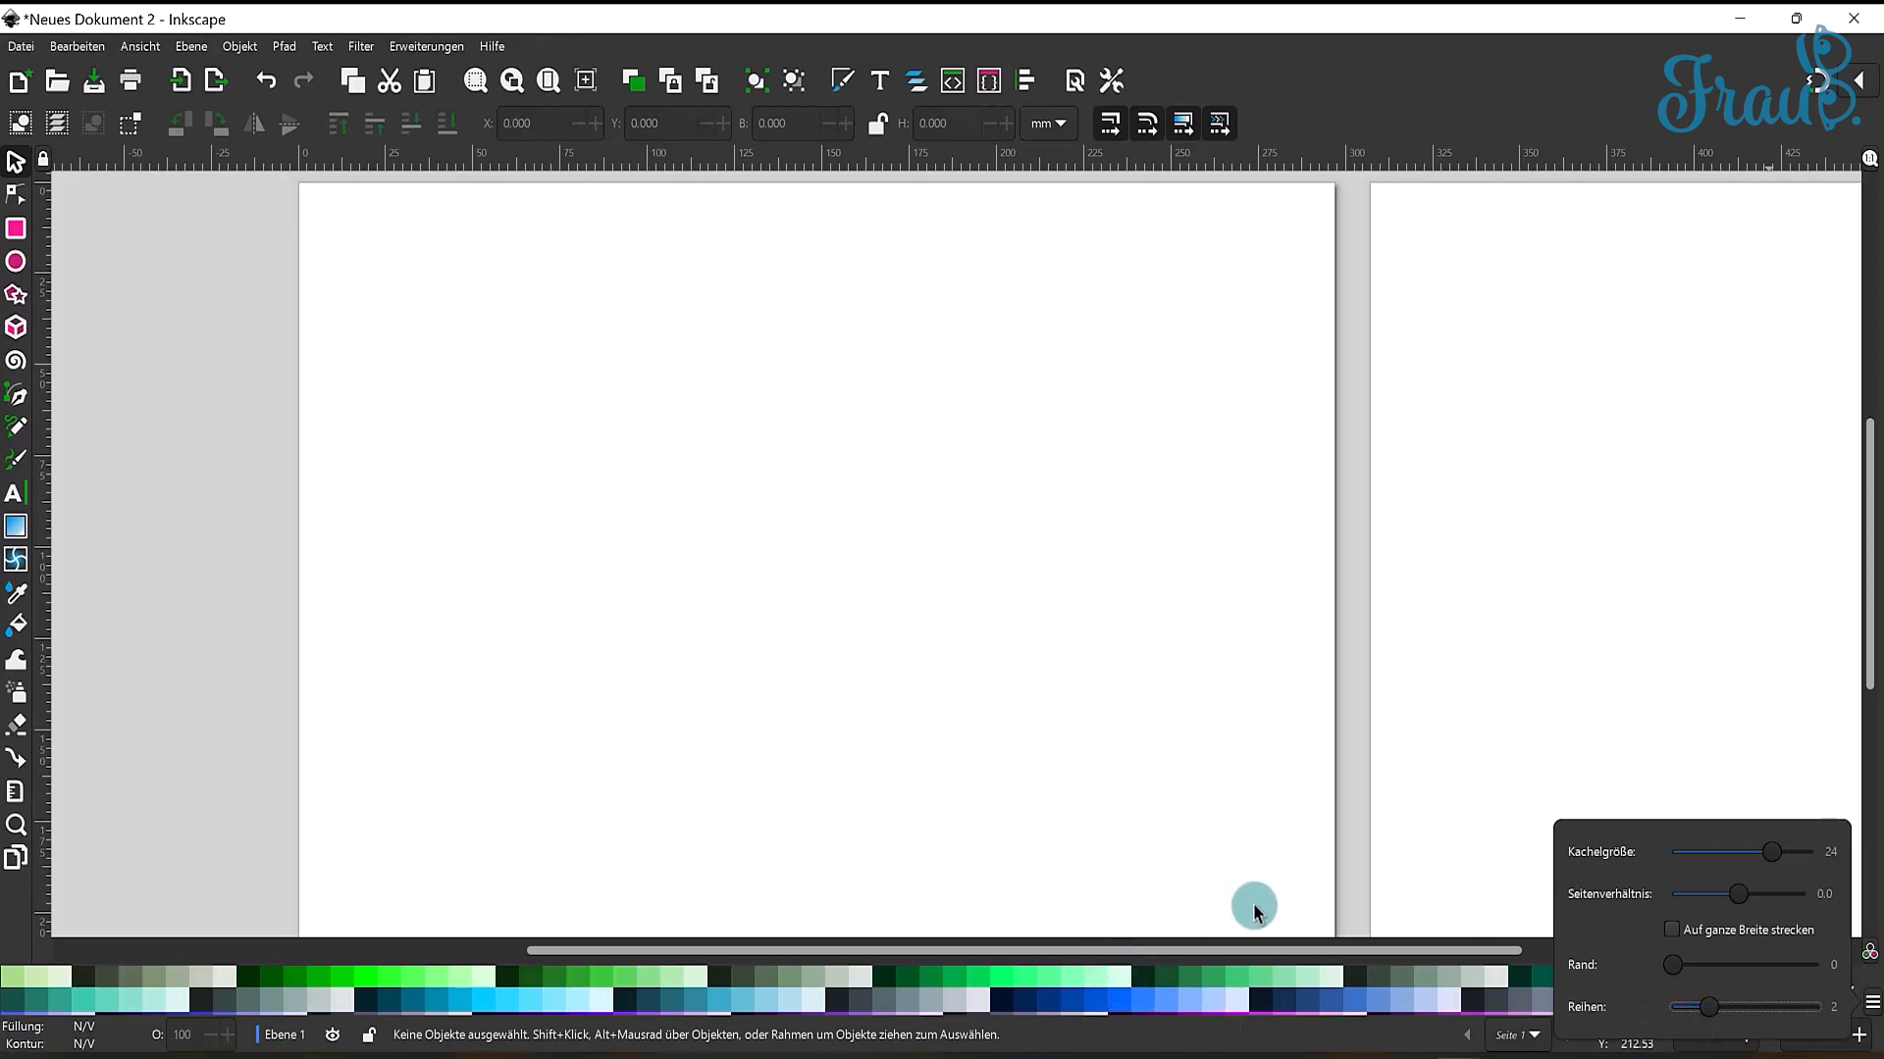
pyautogui.click(1350, 743)
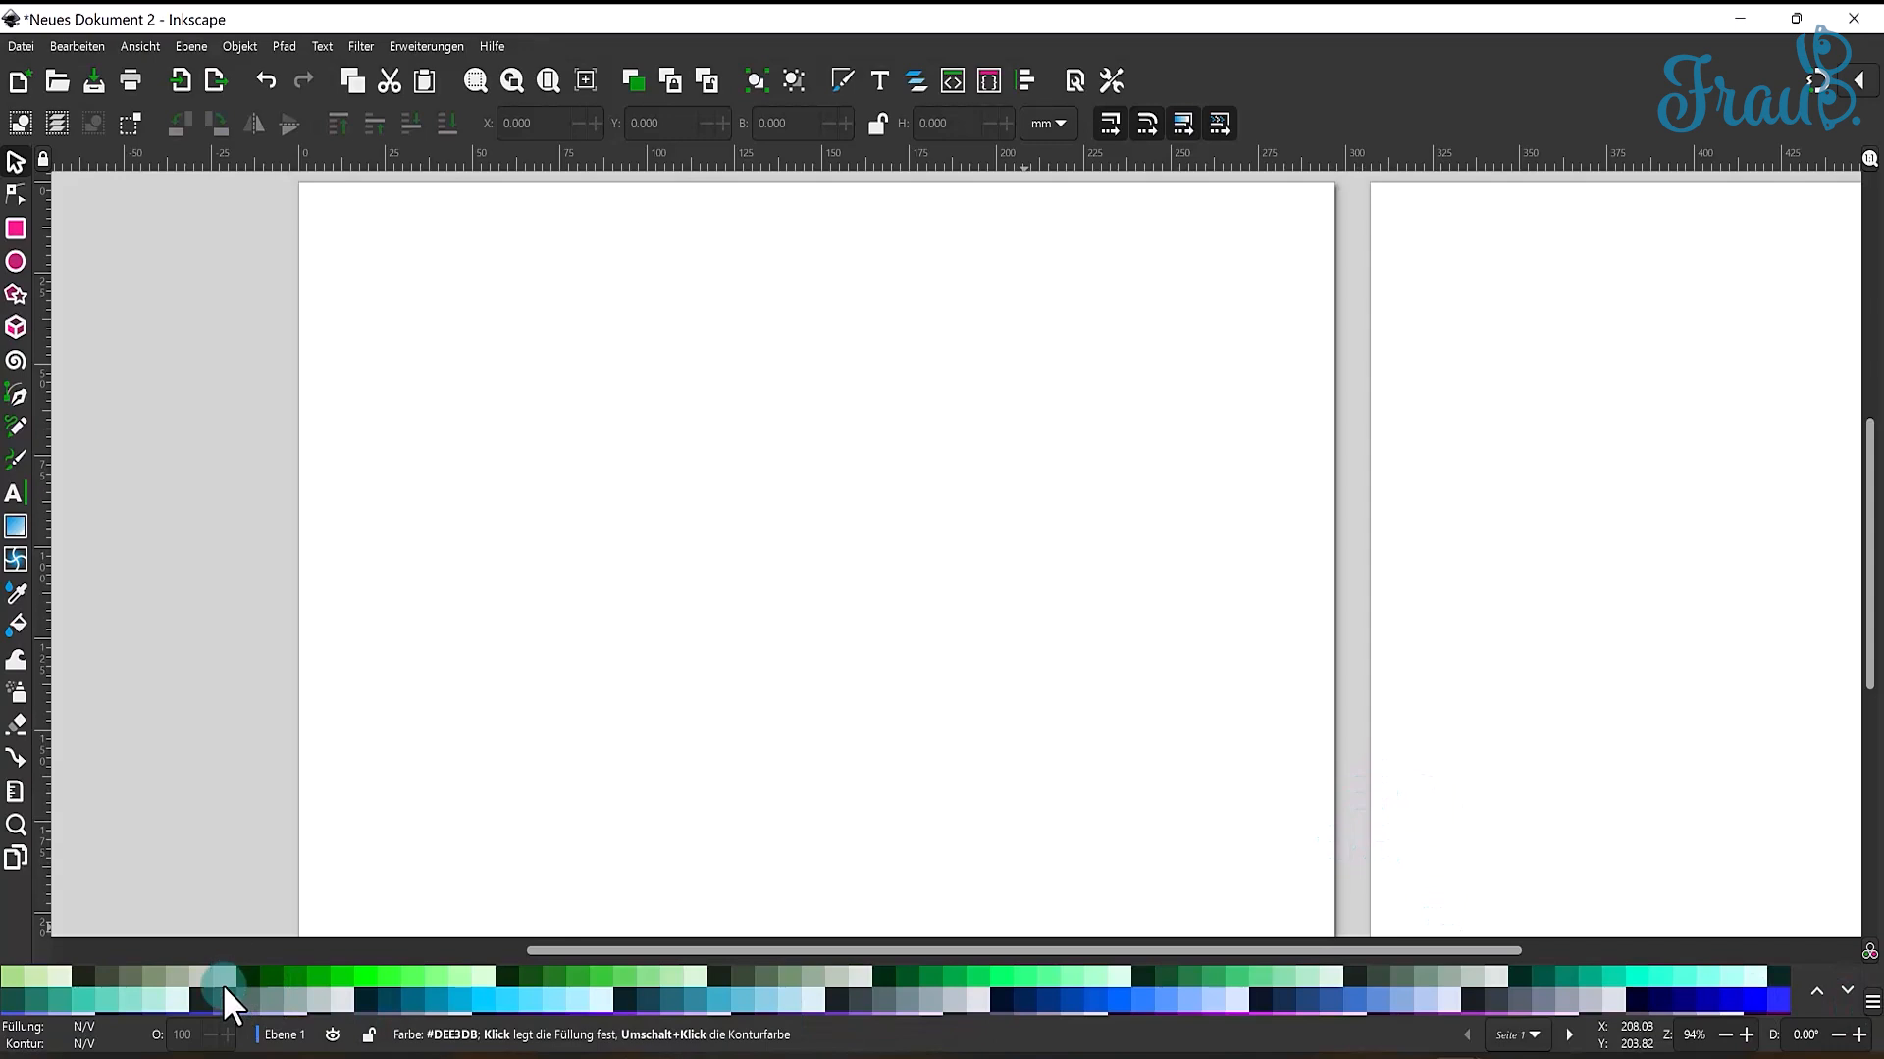
# - Look through the further rows of palette swatches and return to the green and blue rows
pyautogui.click(1845, 989)
pyautogui.click(1844, 991)
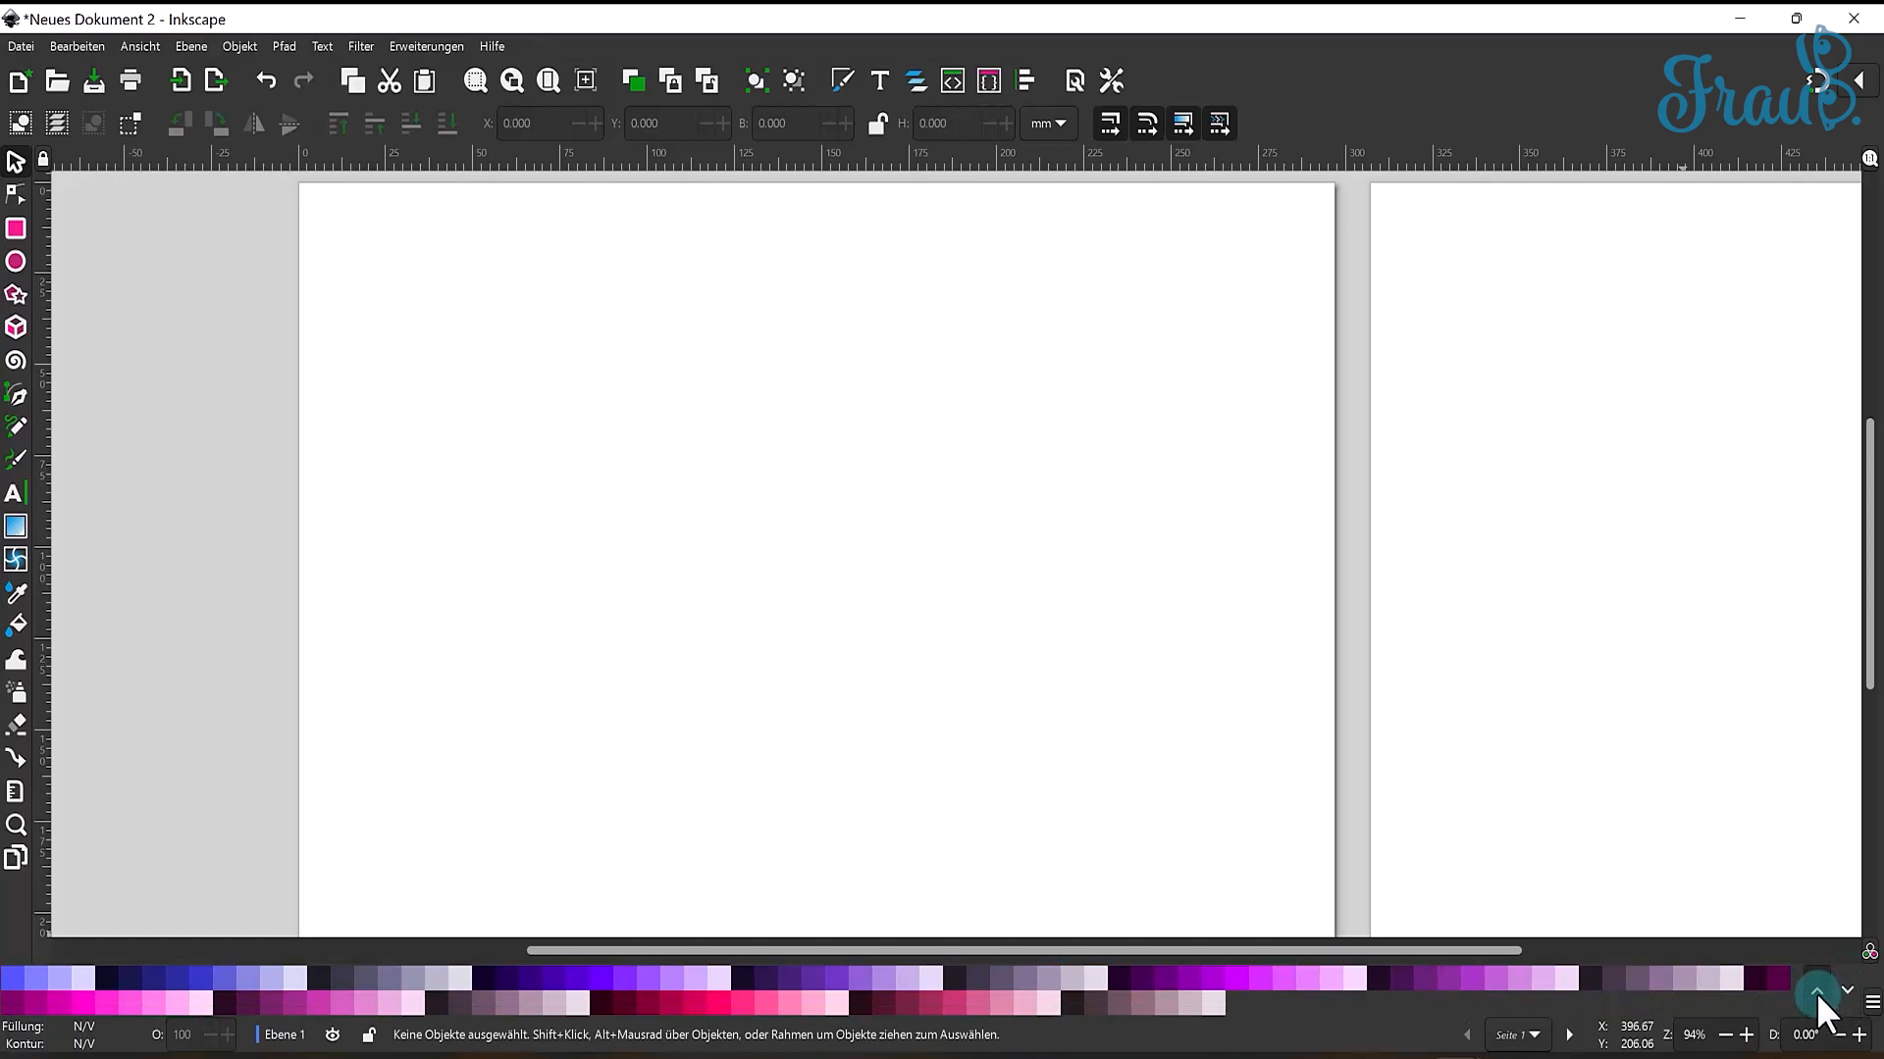
pyautogui.click(1816, 991)
pyautogui.click(1815, 990)
pyautogui.click(1816, 991)
pyautogui.click(1816, 991)
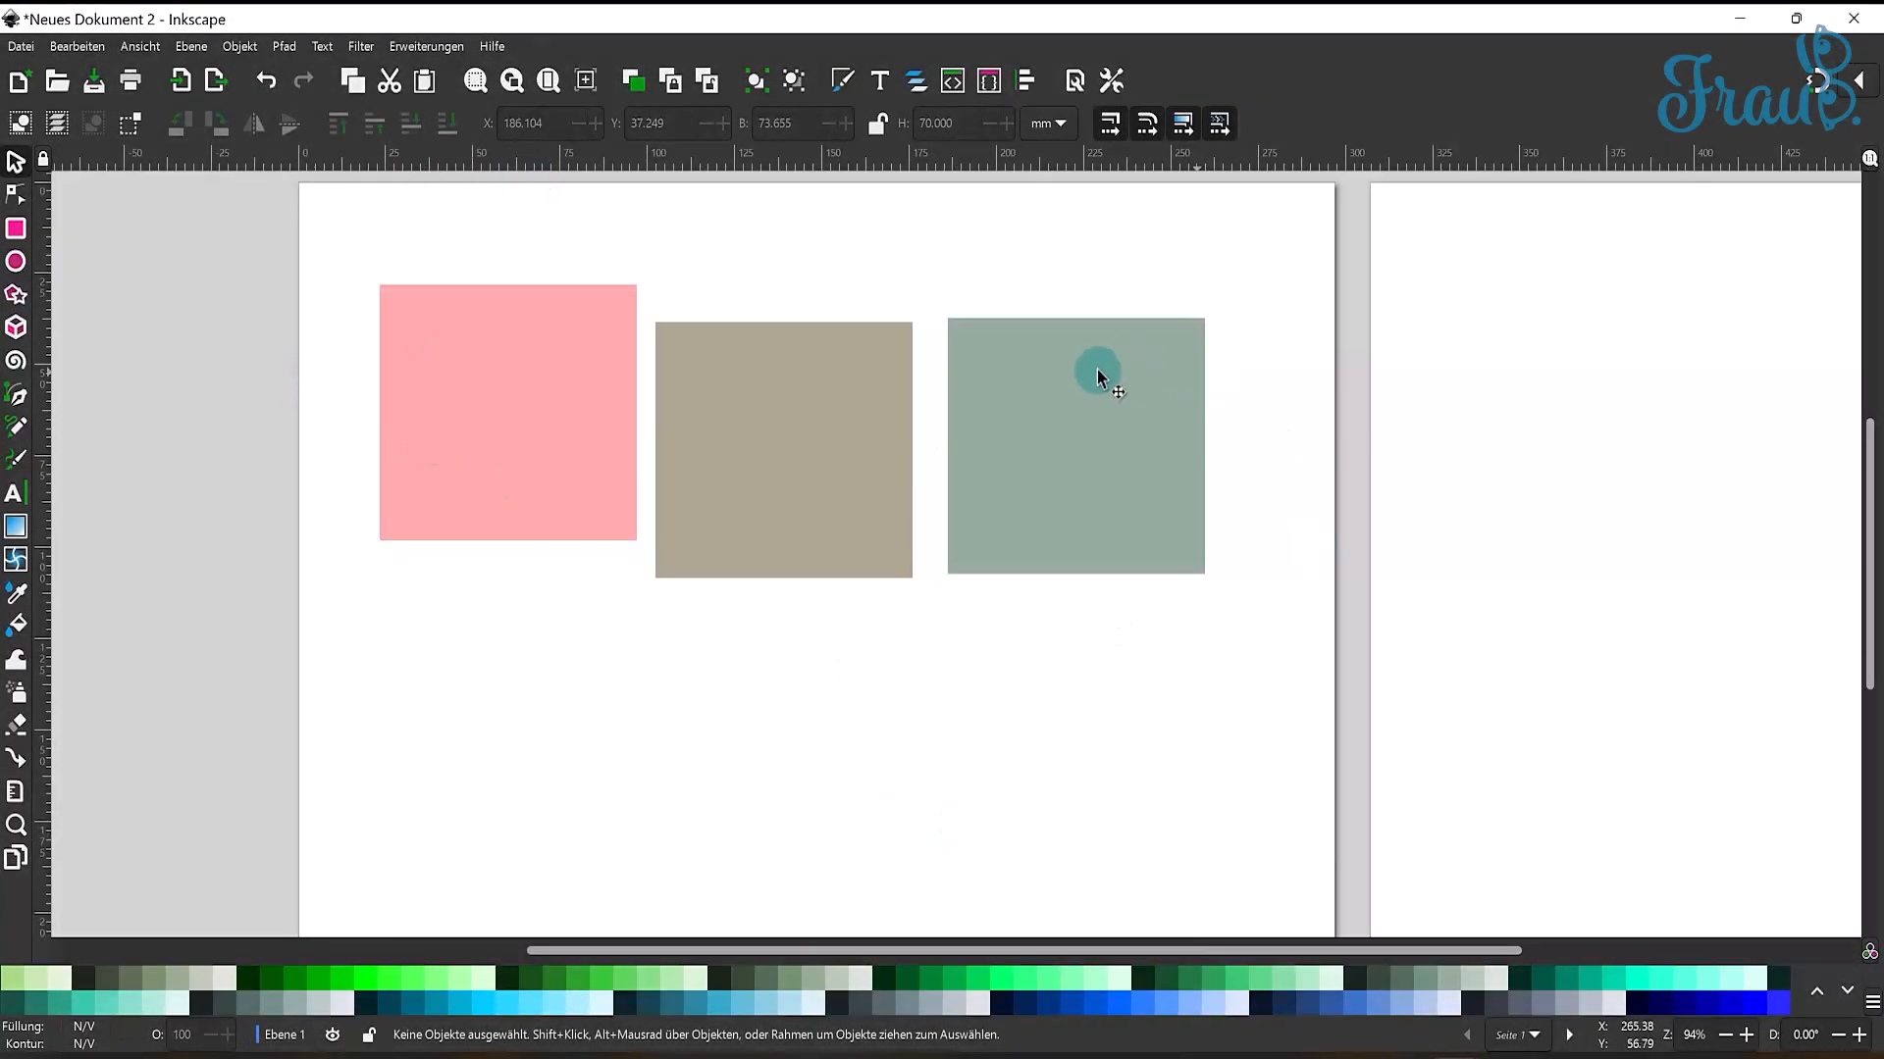
# - Open the layers and objects list and add two layers named Quadrat 2 and Quadrat 3, each above the current one
pyautogui.click(287, 1040)
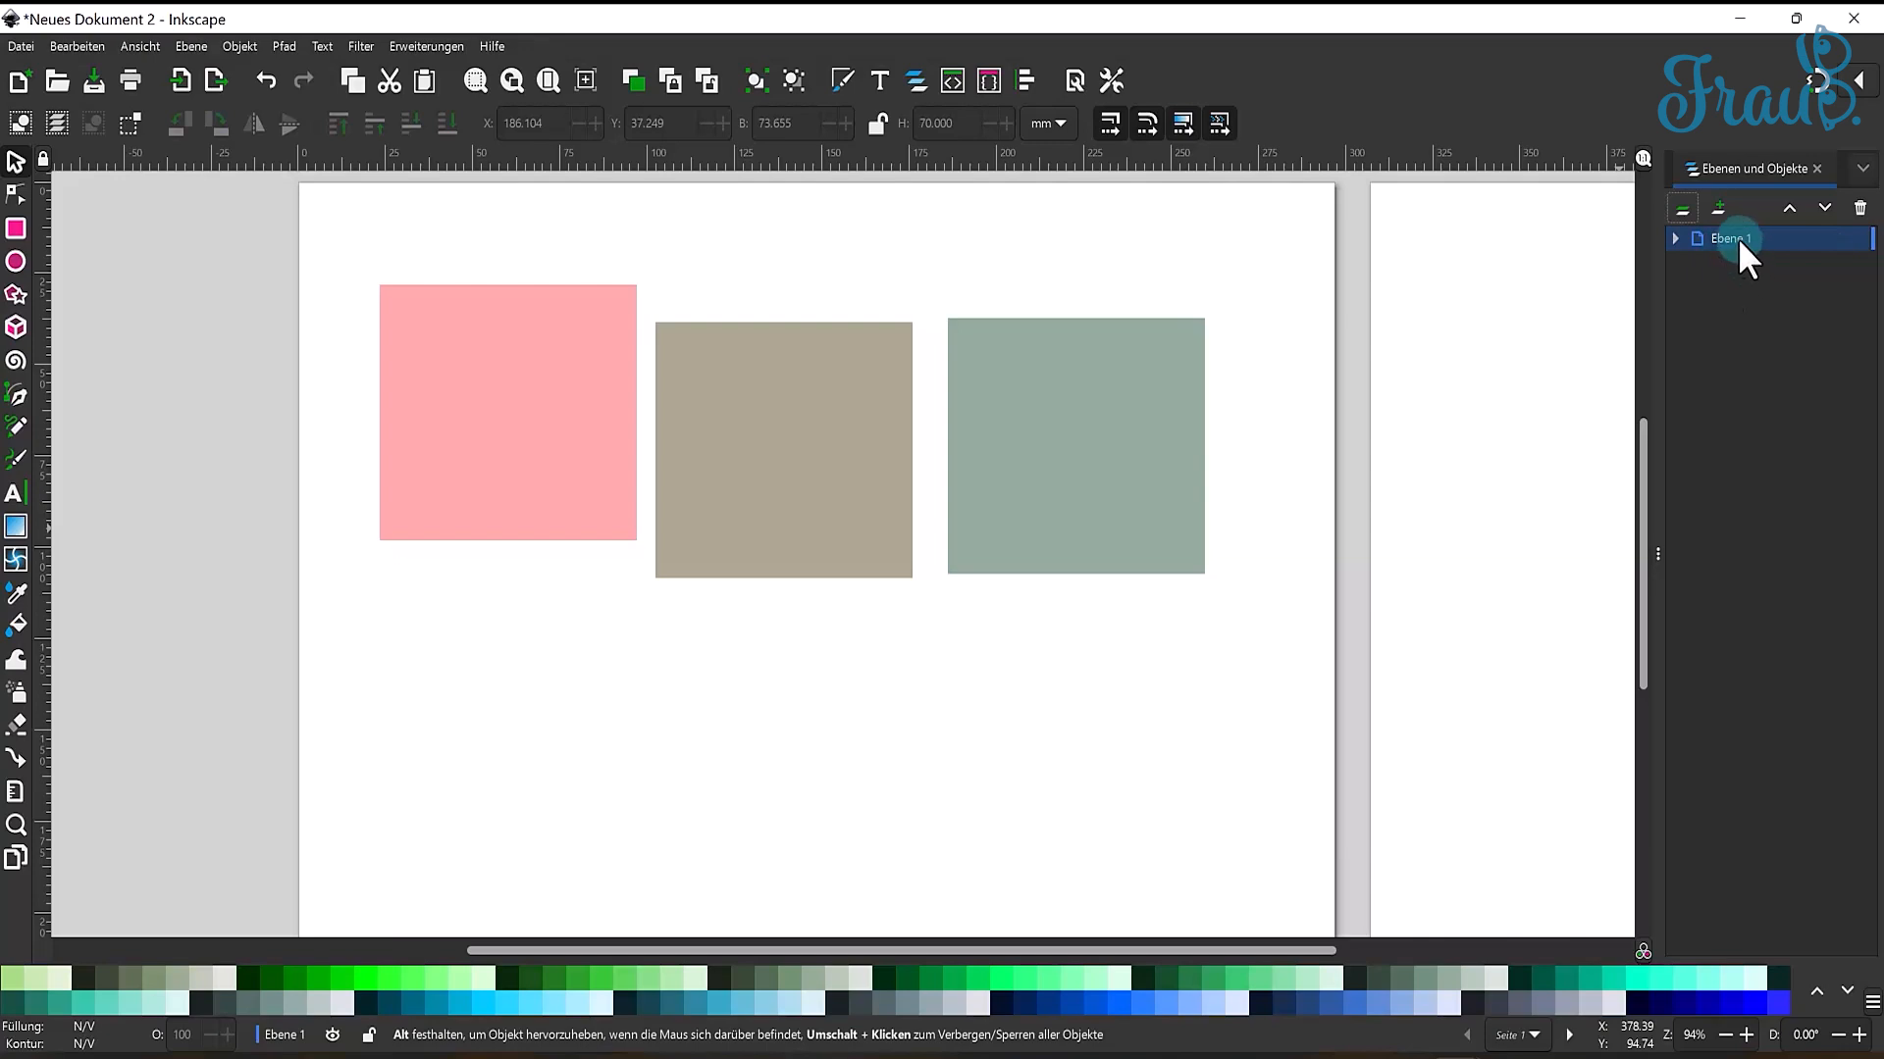
pyautogui.click(1716, 206)
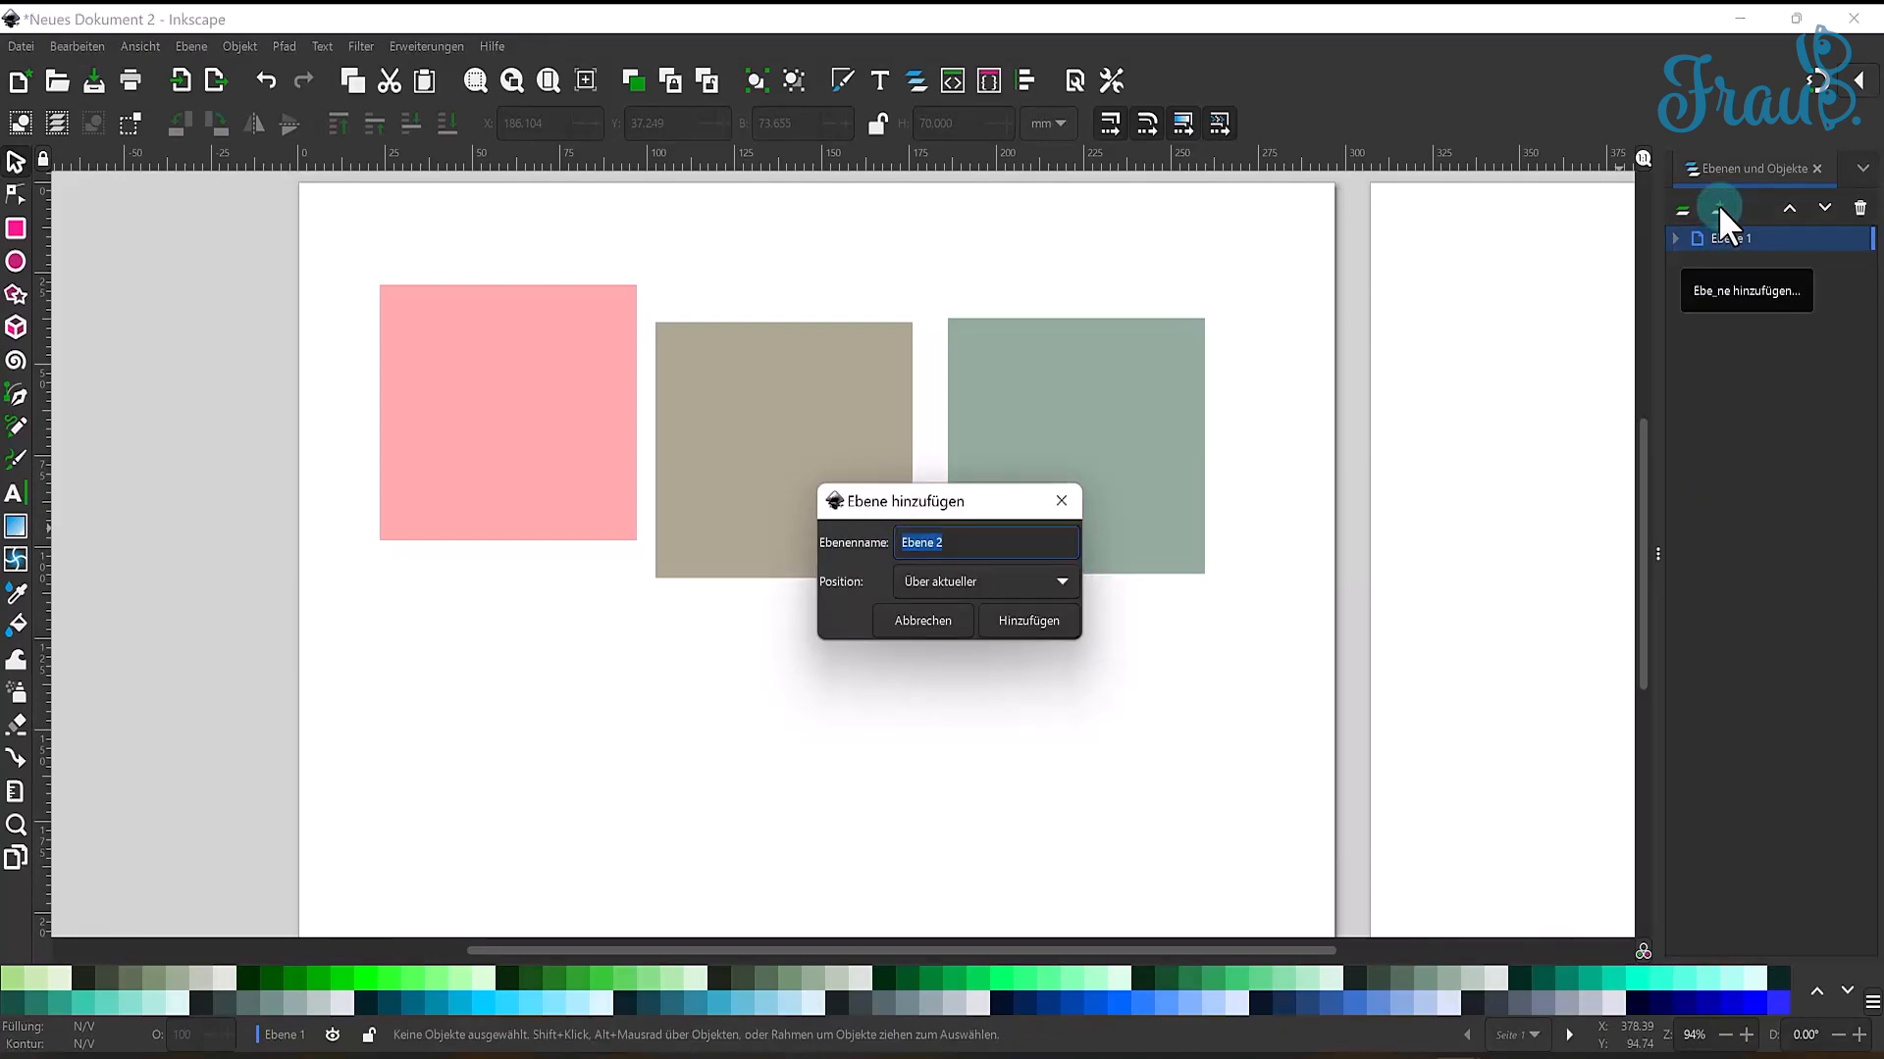
pyautogui.write('Quadrat 2')
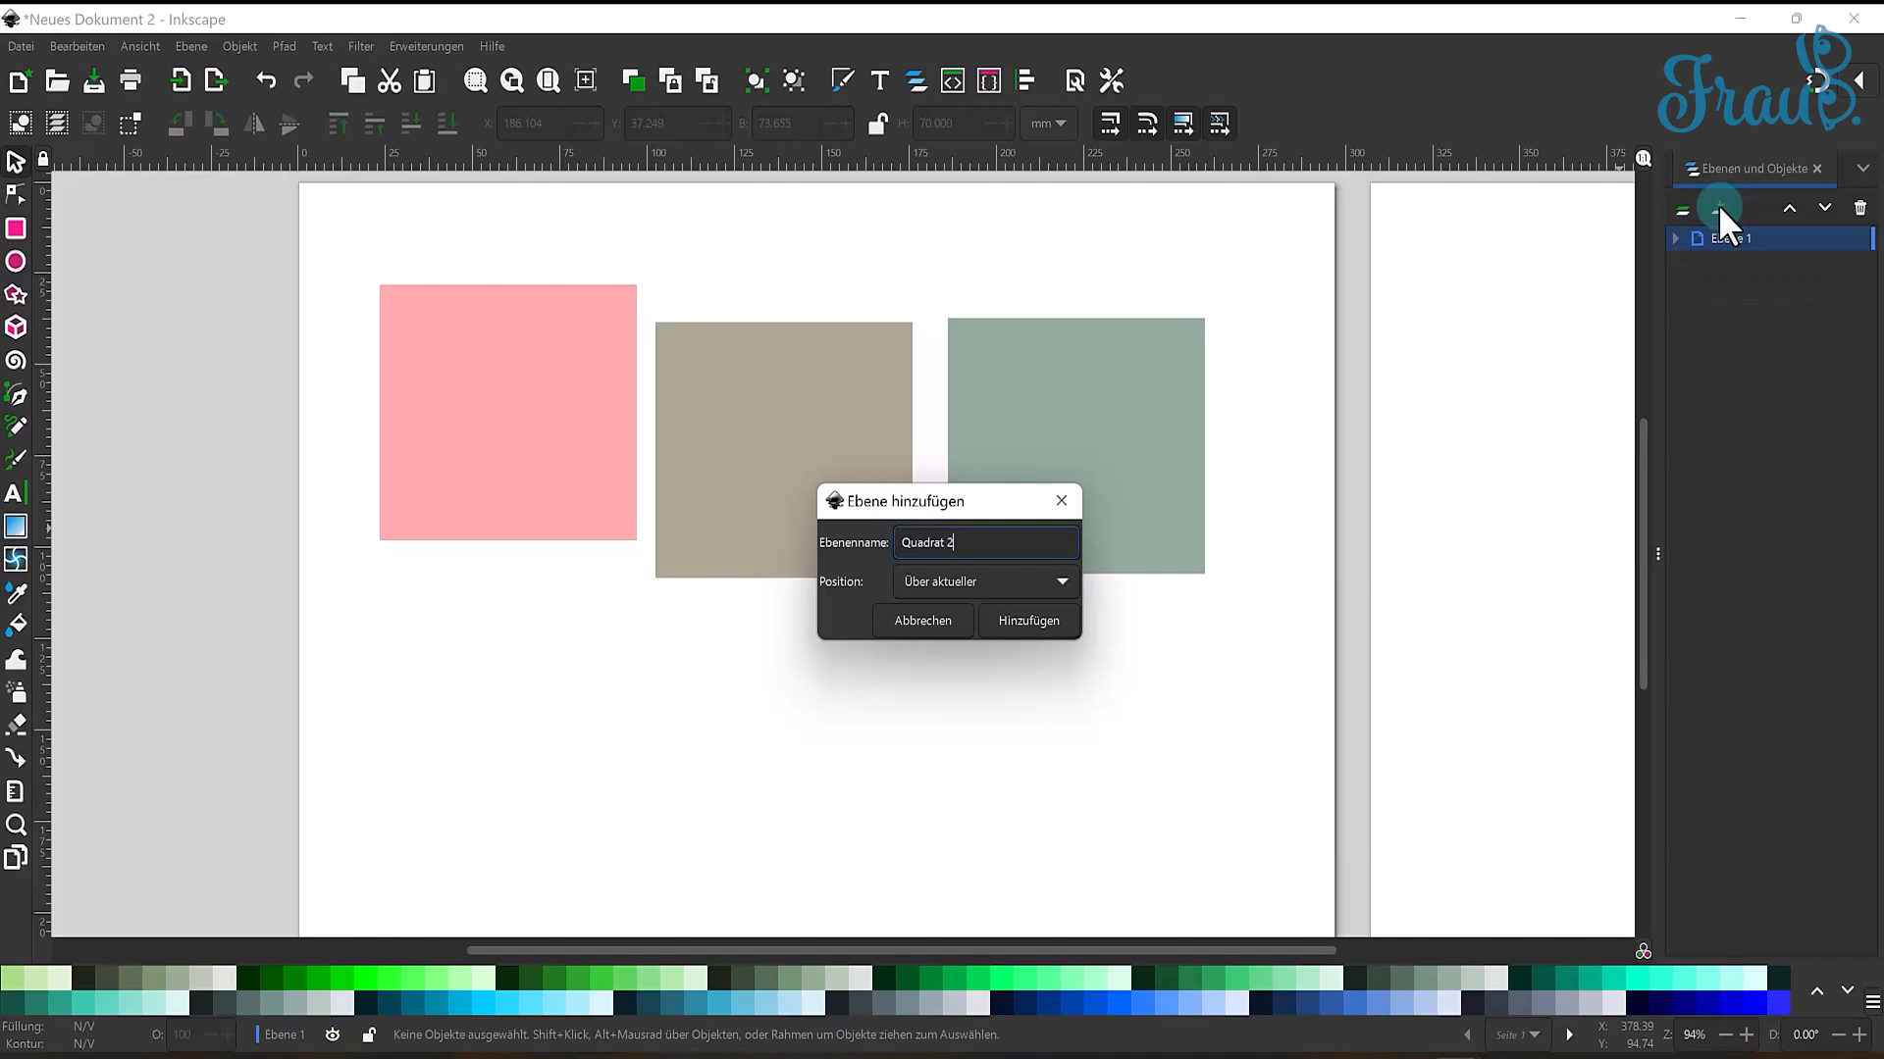
pyautogui.click(1020, 620)
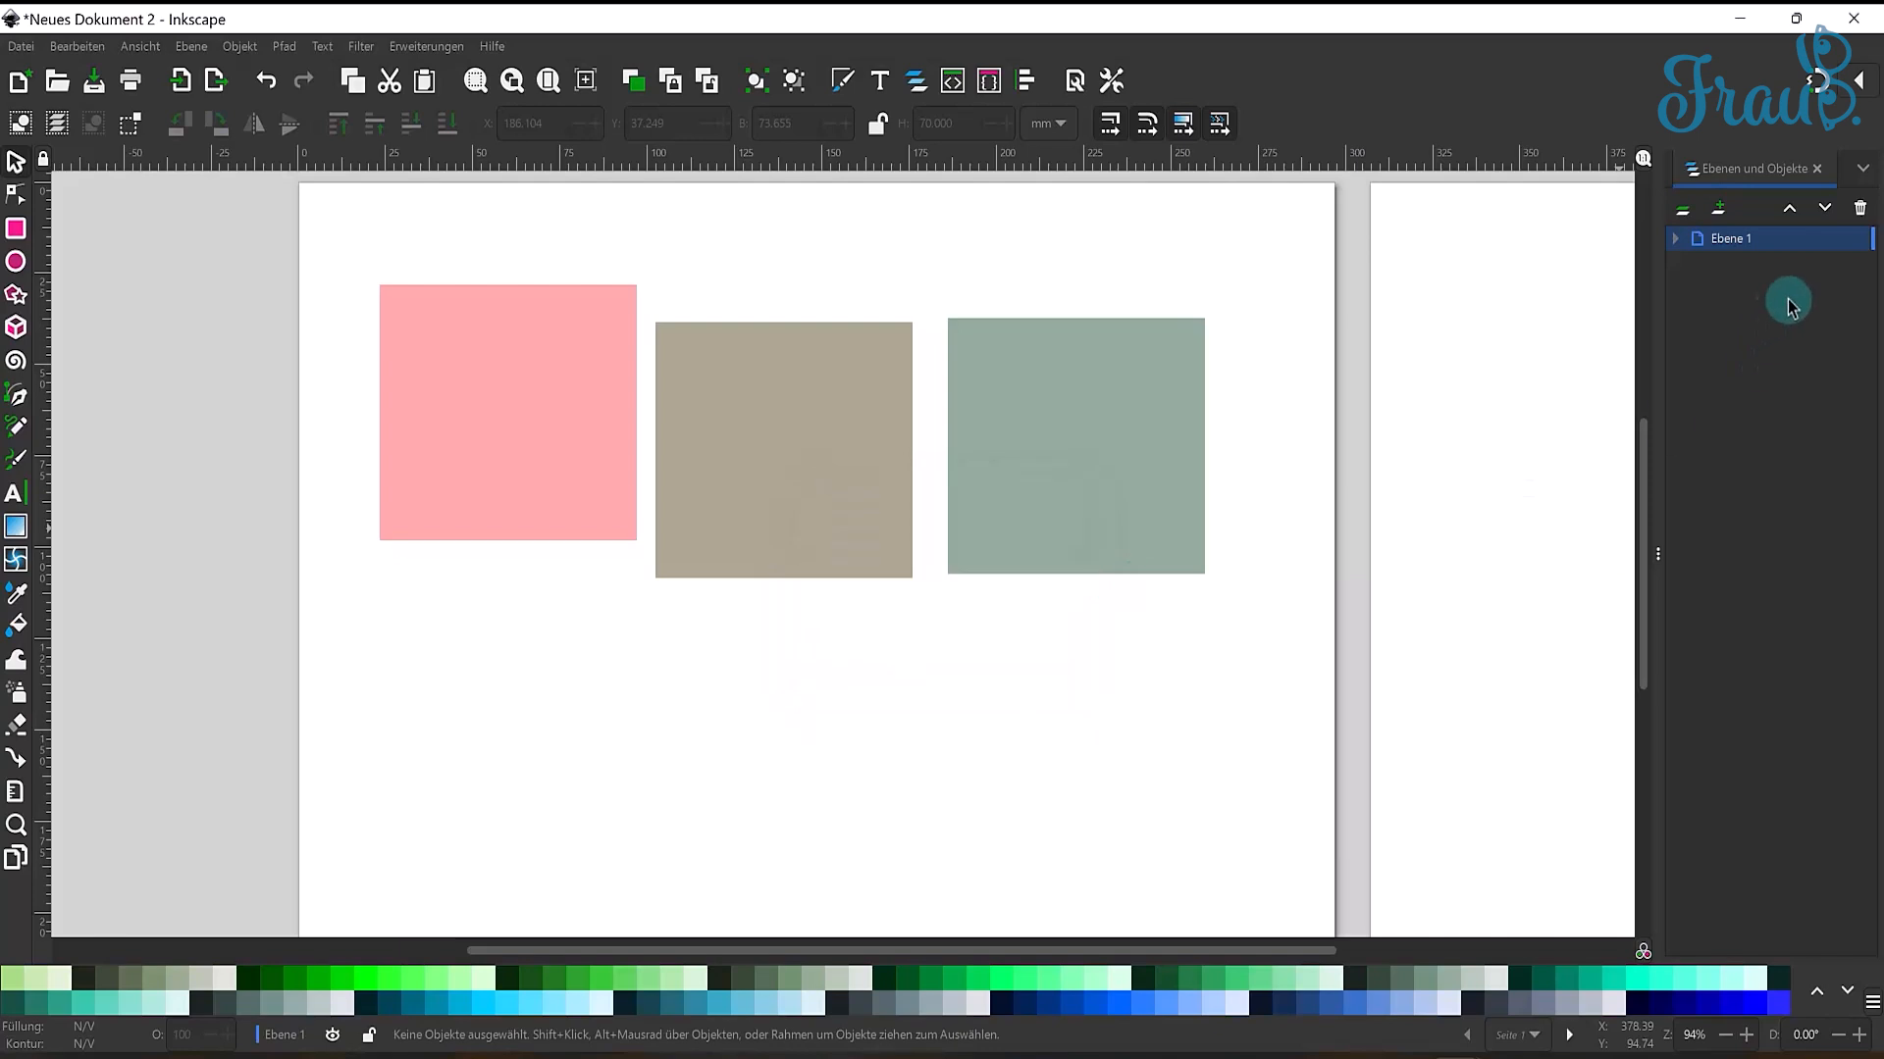
pyautogui.click(1715, 206)
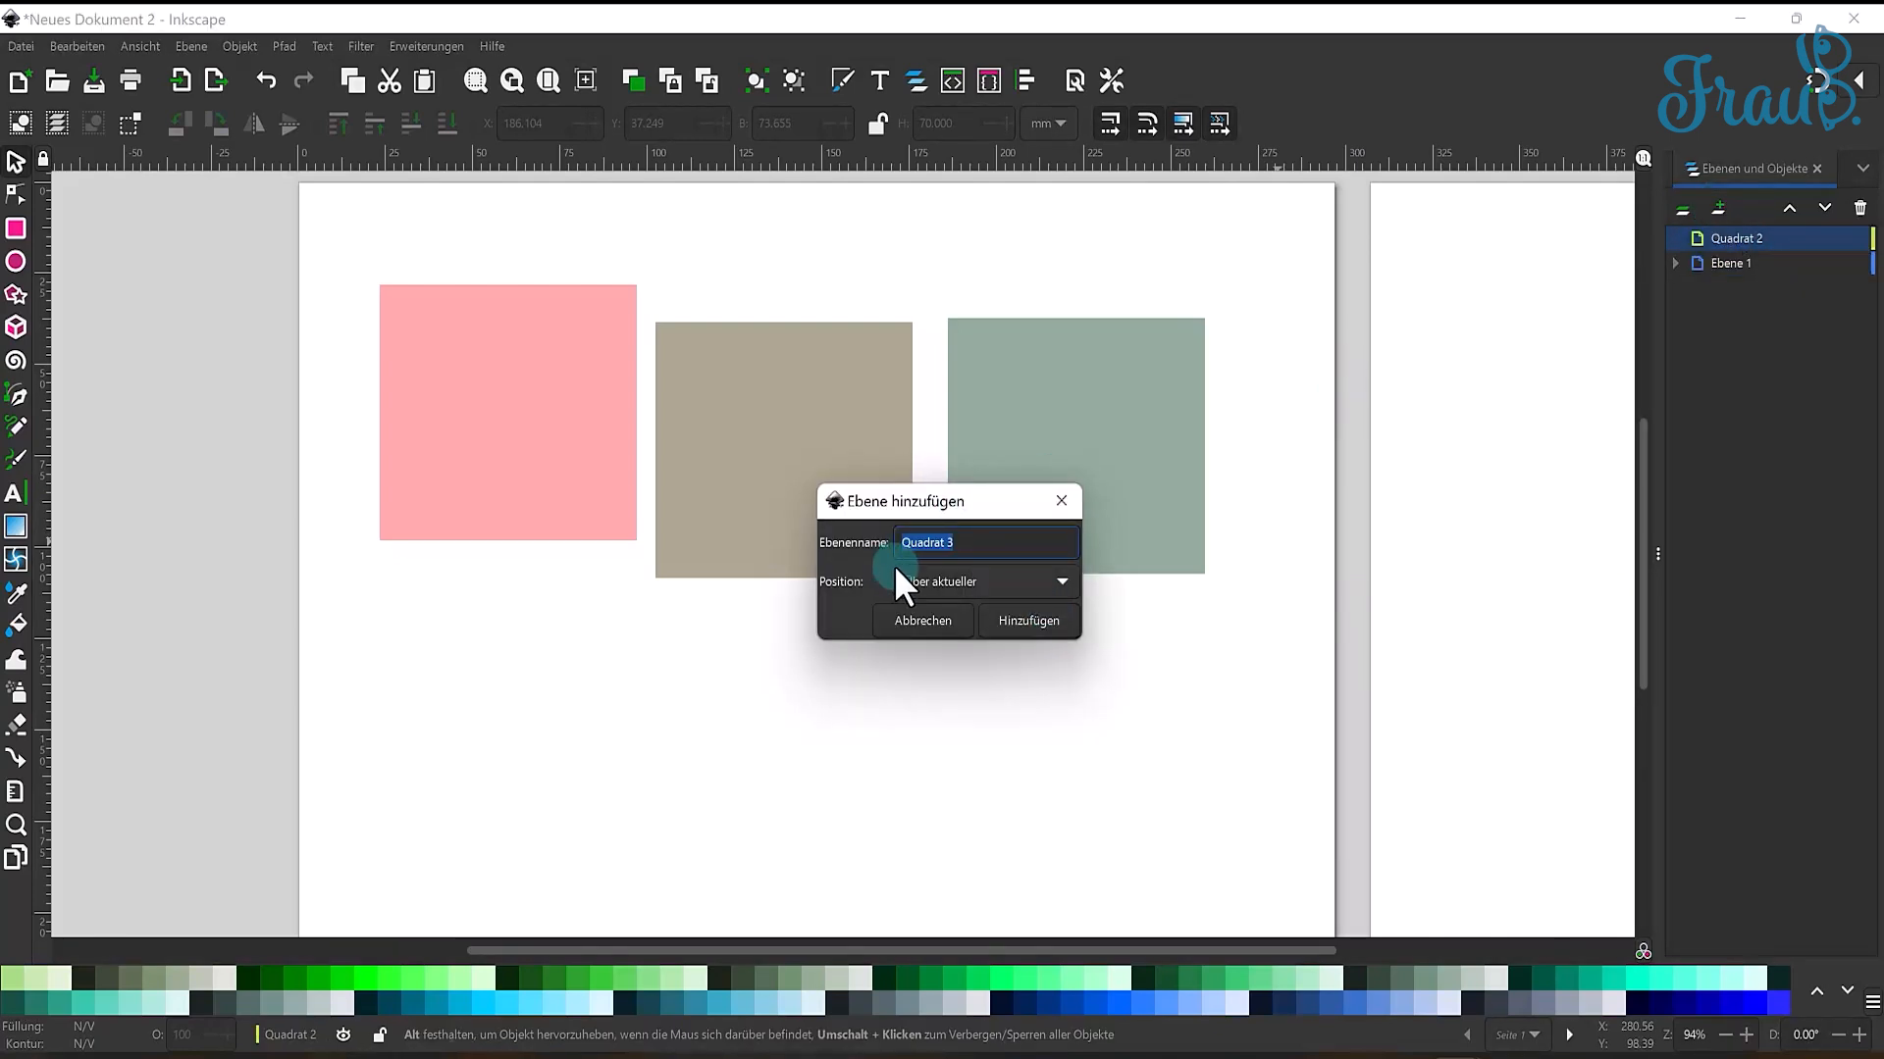
pyautogui.click(1034, 620)
# - Expand the layer Ebene 1 and rename it Quadrat 1
pyautogui.click(1675, 287)
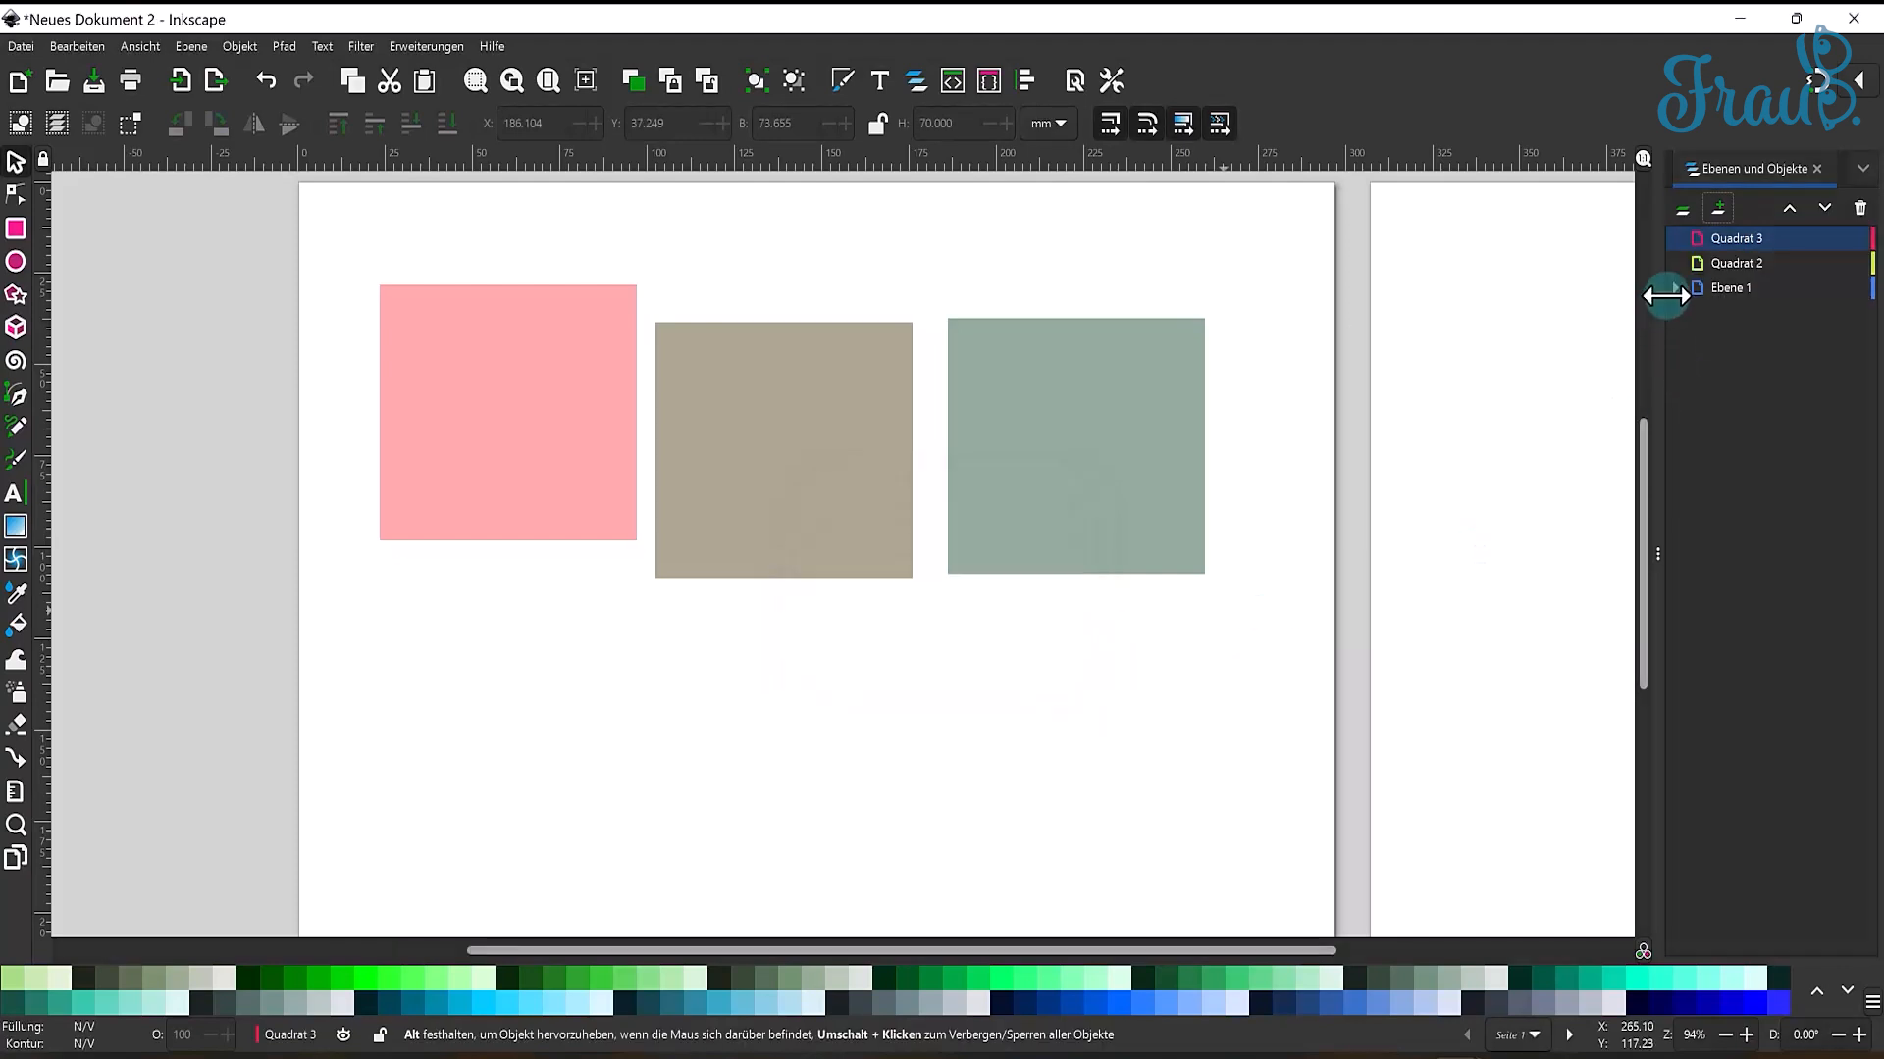
pyautogui.click(1733, 291)
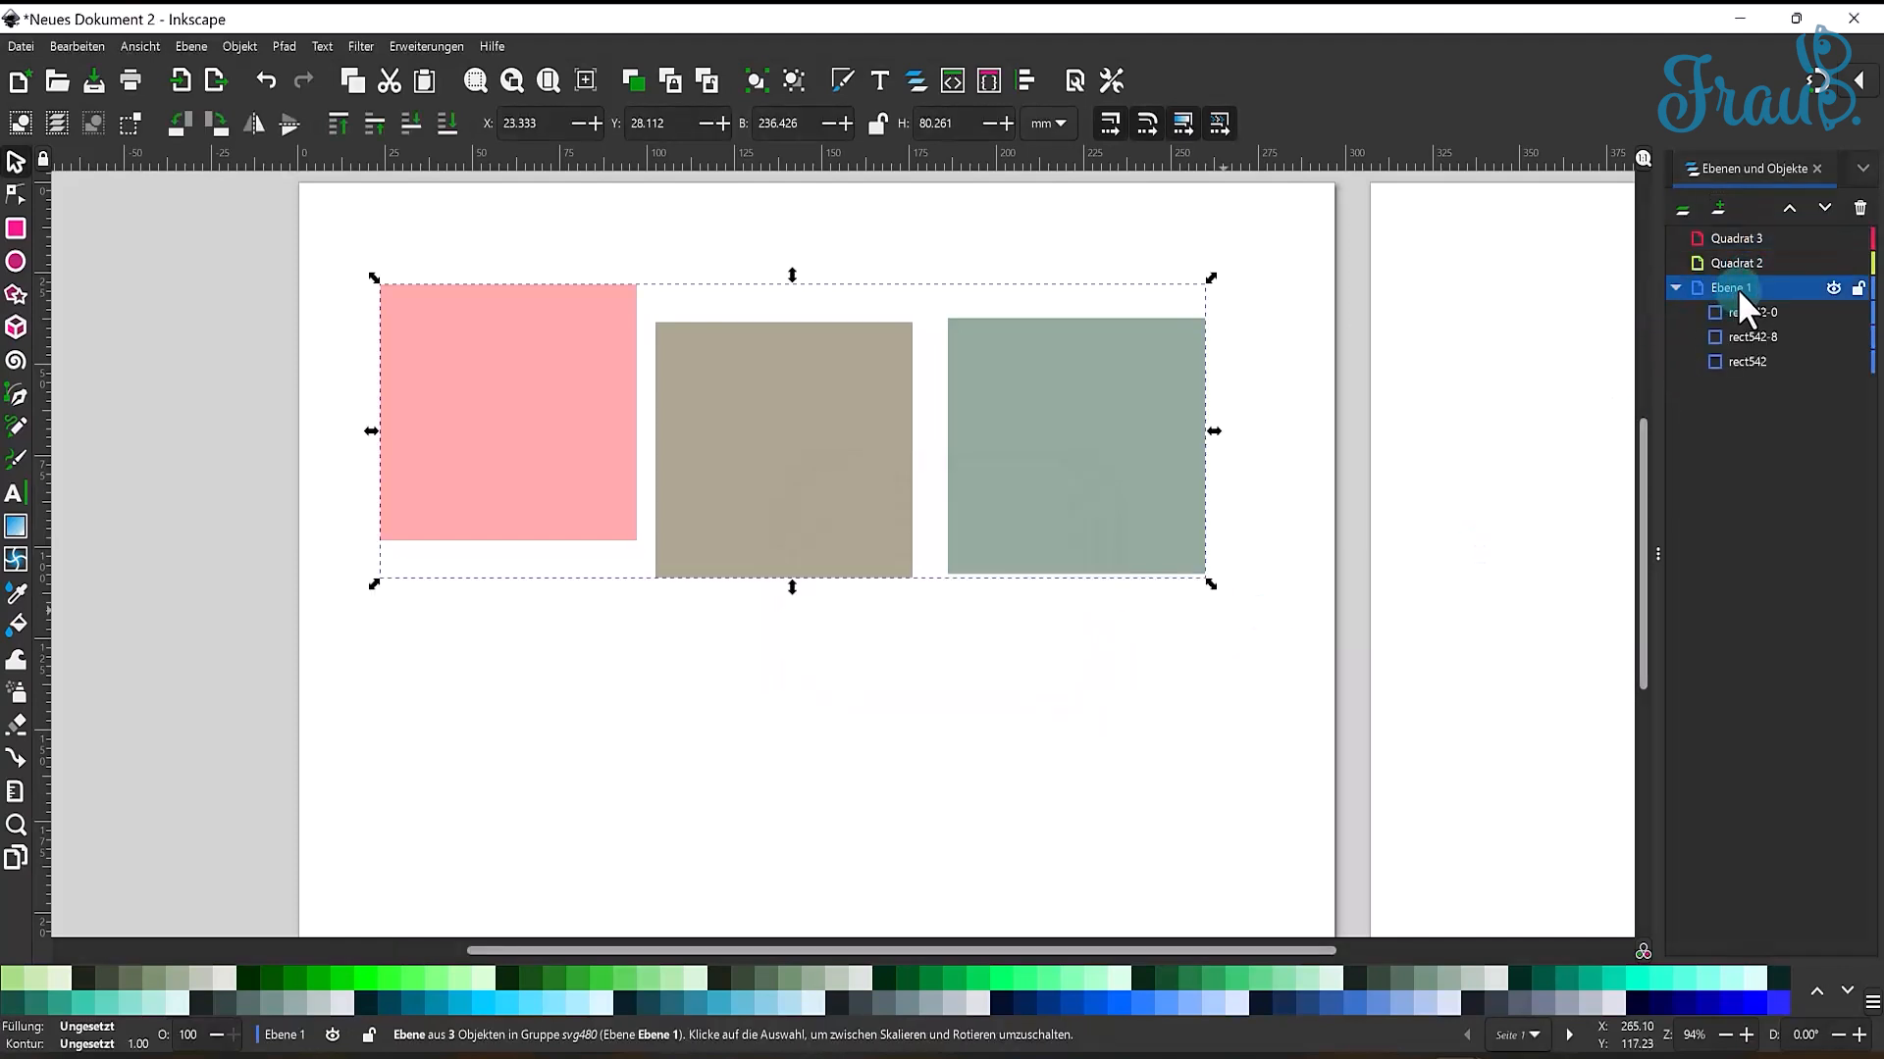
pyautogui.click(1738, 288)
pyautogui.write('Quadrat 1')
pyautogui.press('Return')
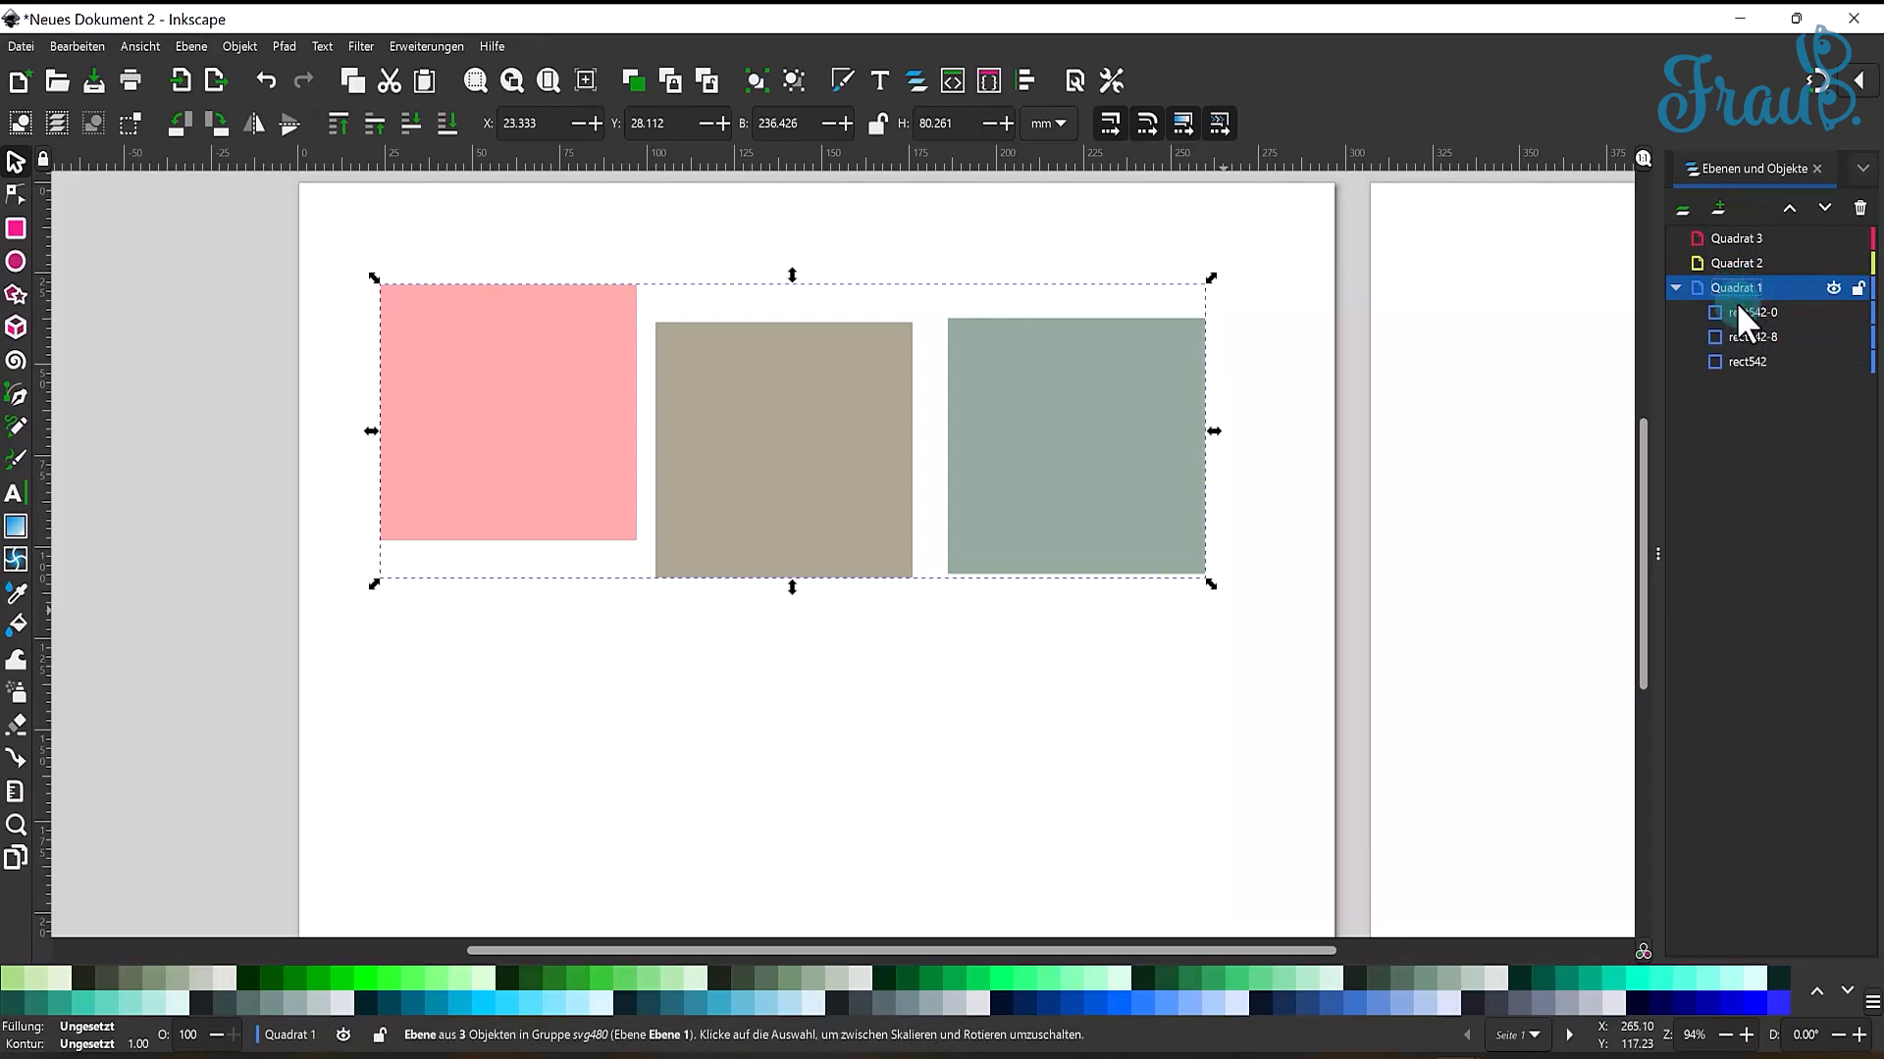
# - Move the grey-green square into layer Quadrat 3 and the brown square into layer Quadrat 2
pyautogui.click(1738, 310)
pyautogui.click(1743, 334)
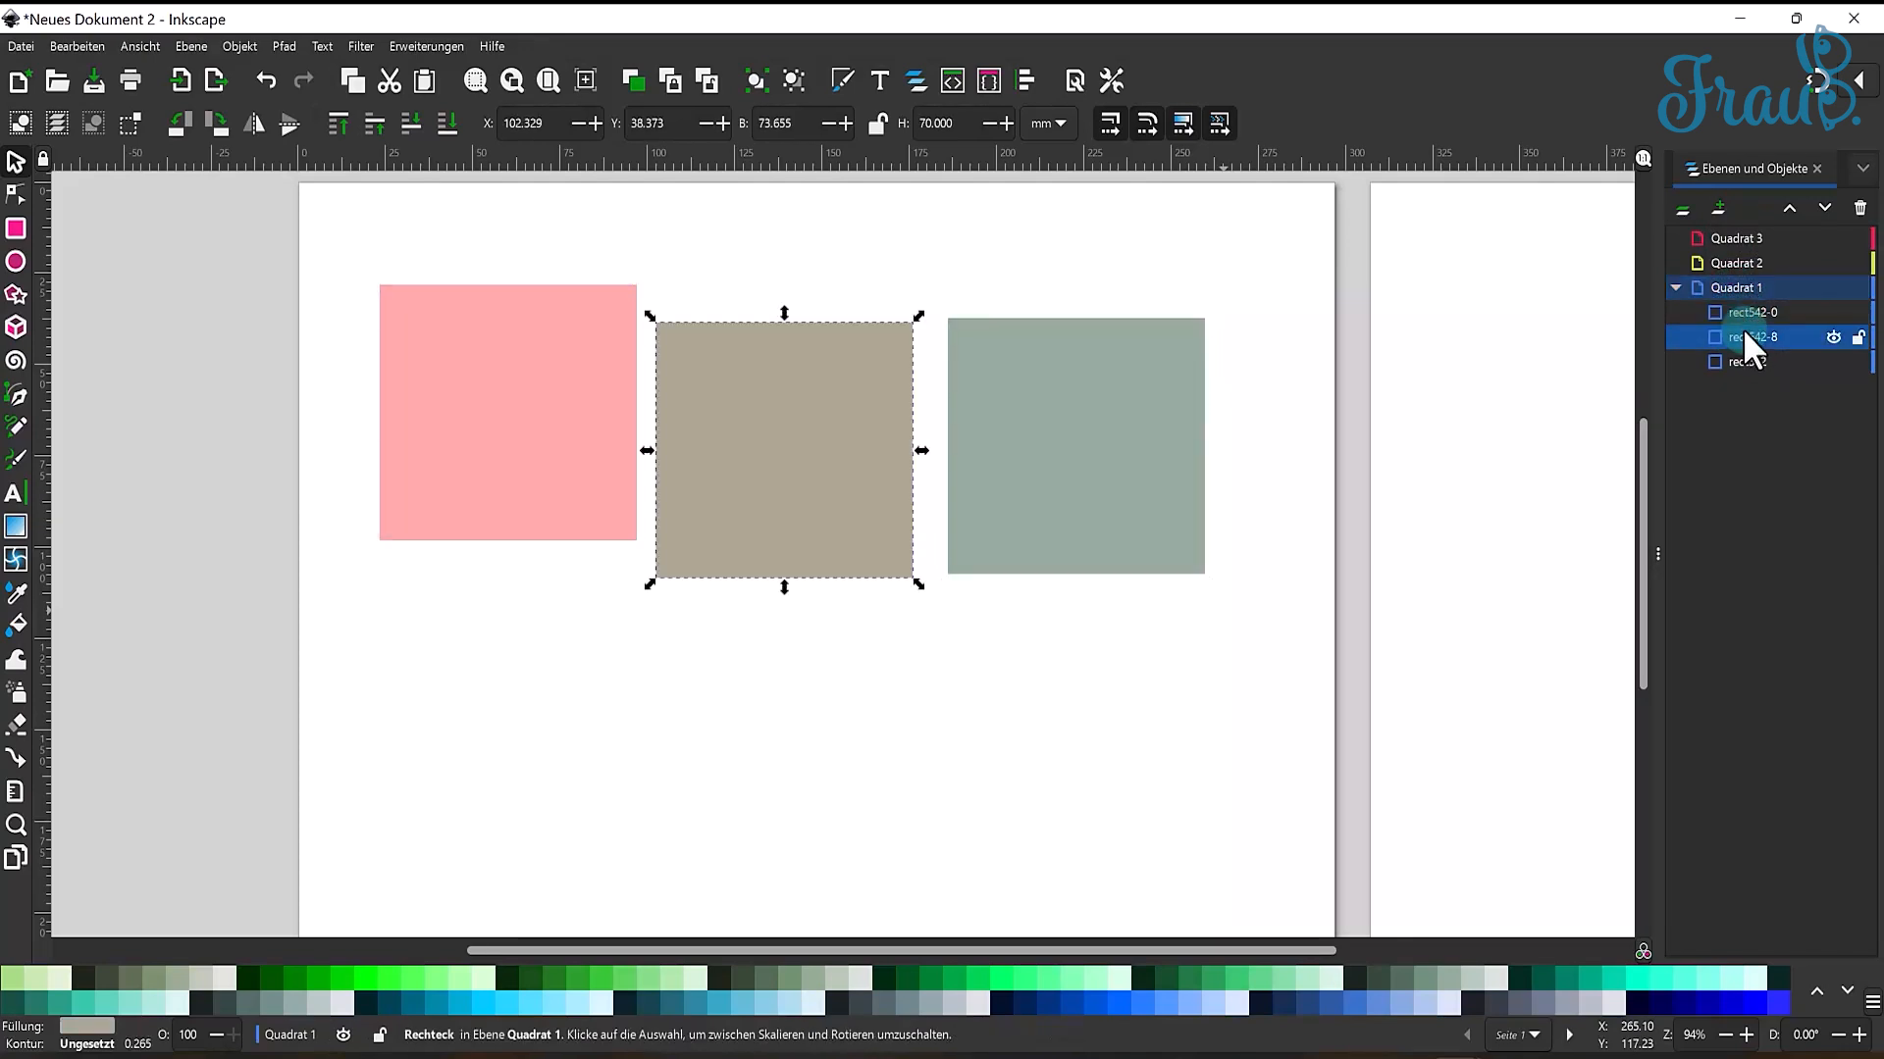
pyautogui.click(1744, 363)
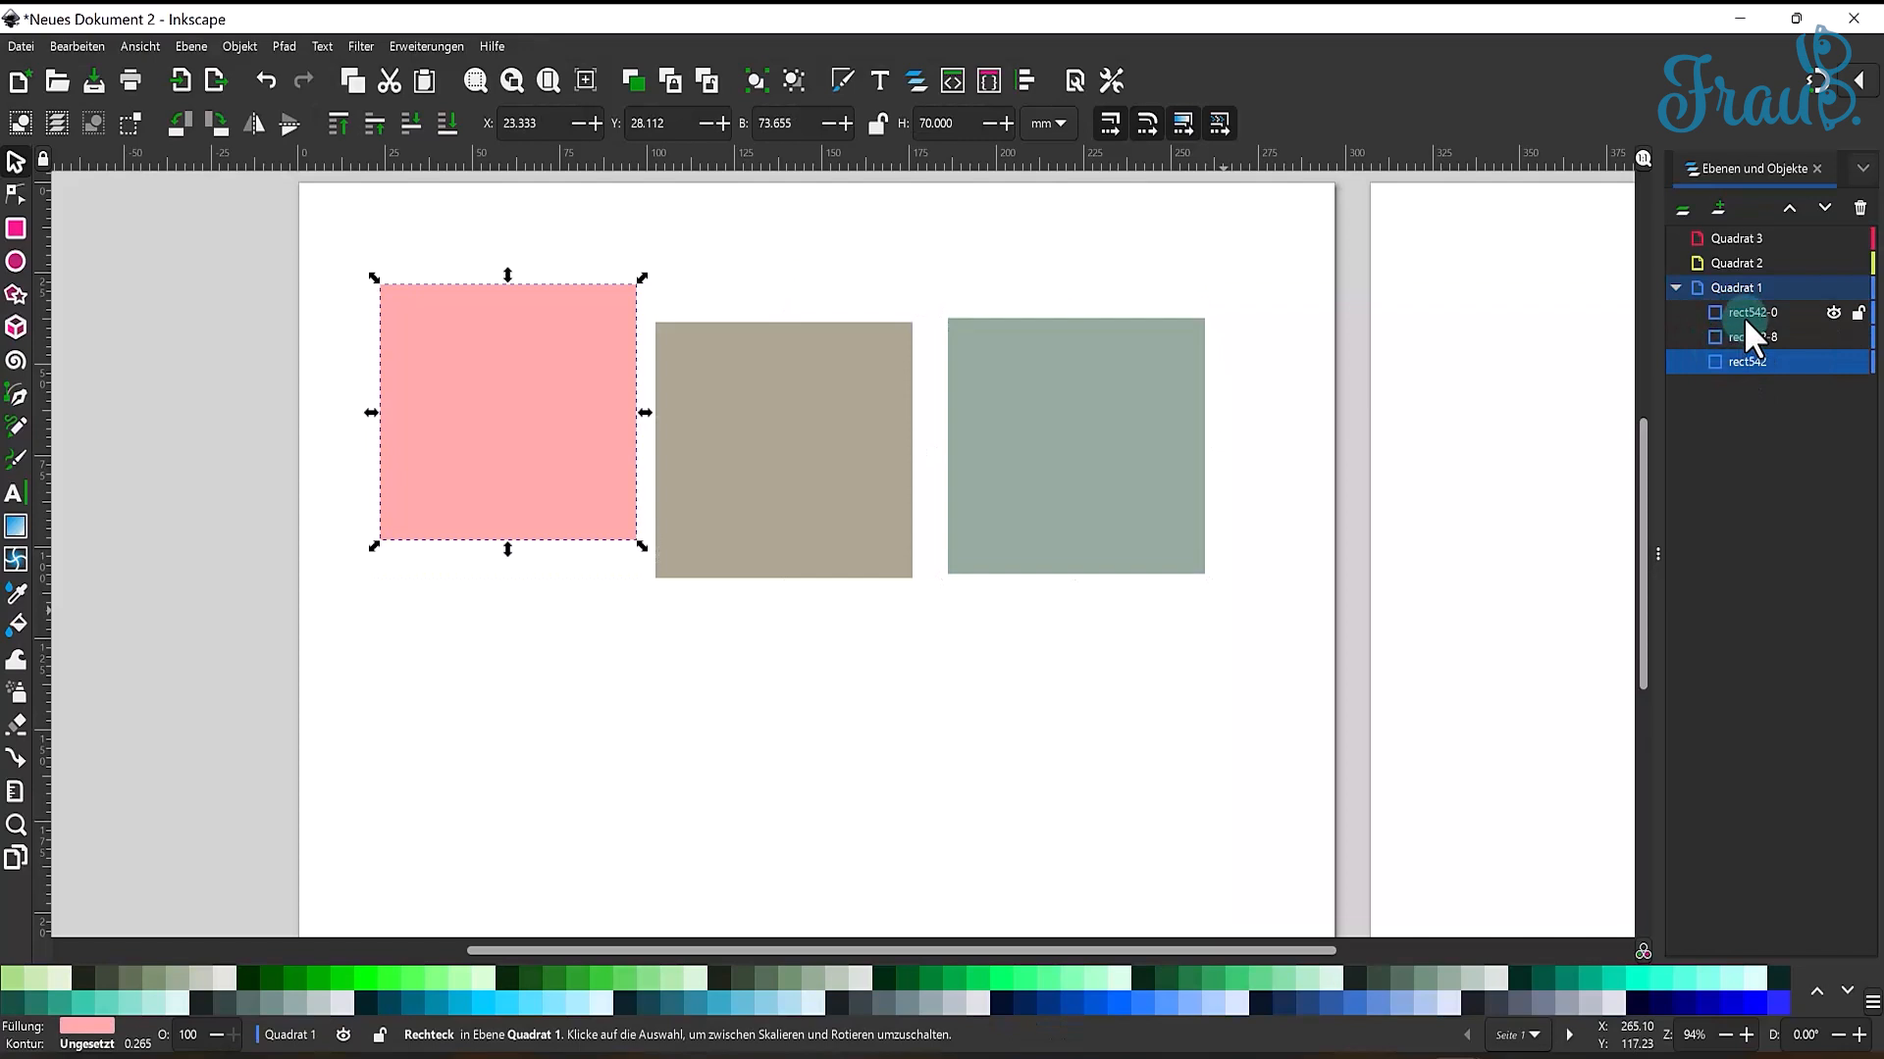
pyautogui.click(1744, 316)
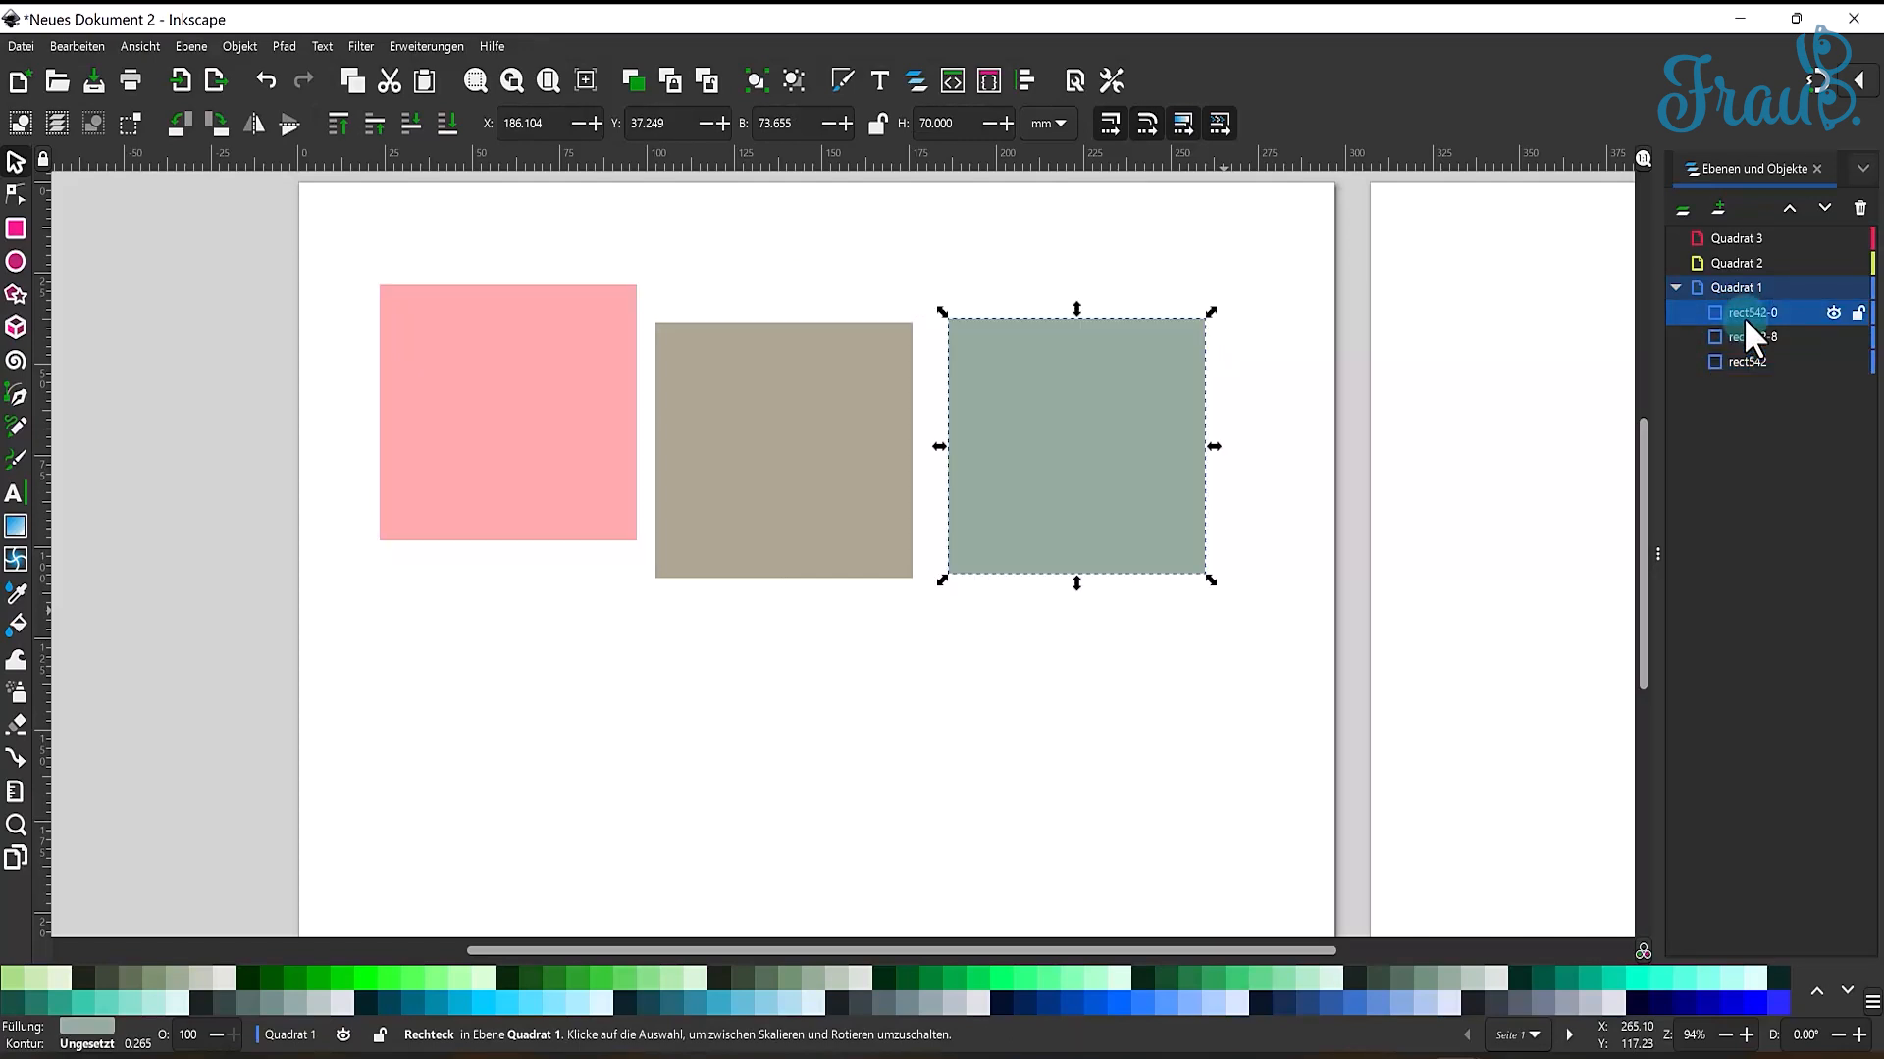
pyautogui.moveTo(1745, 308); pyautogui.dragTo(1753, 238)
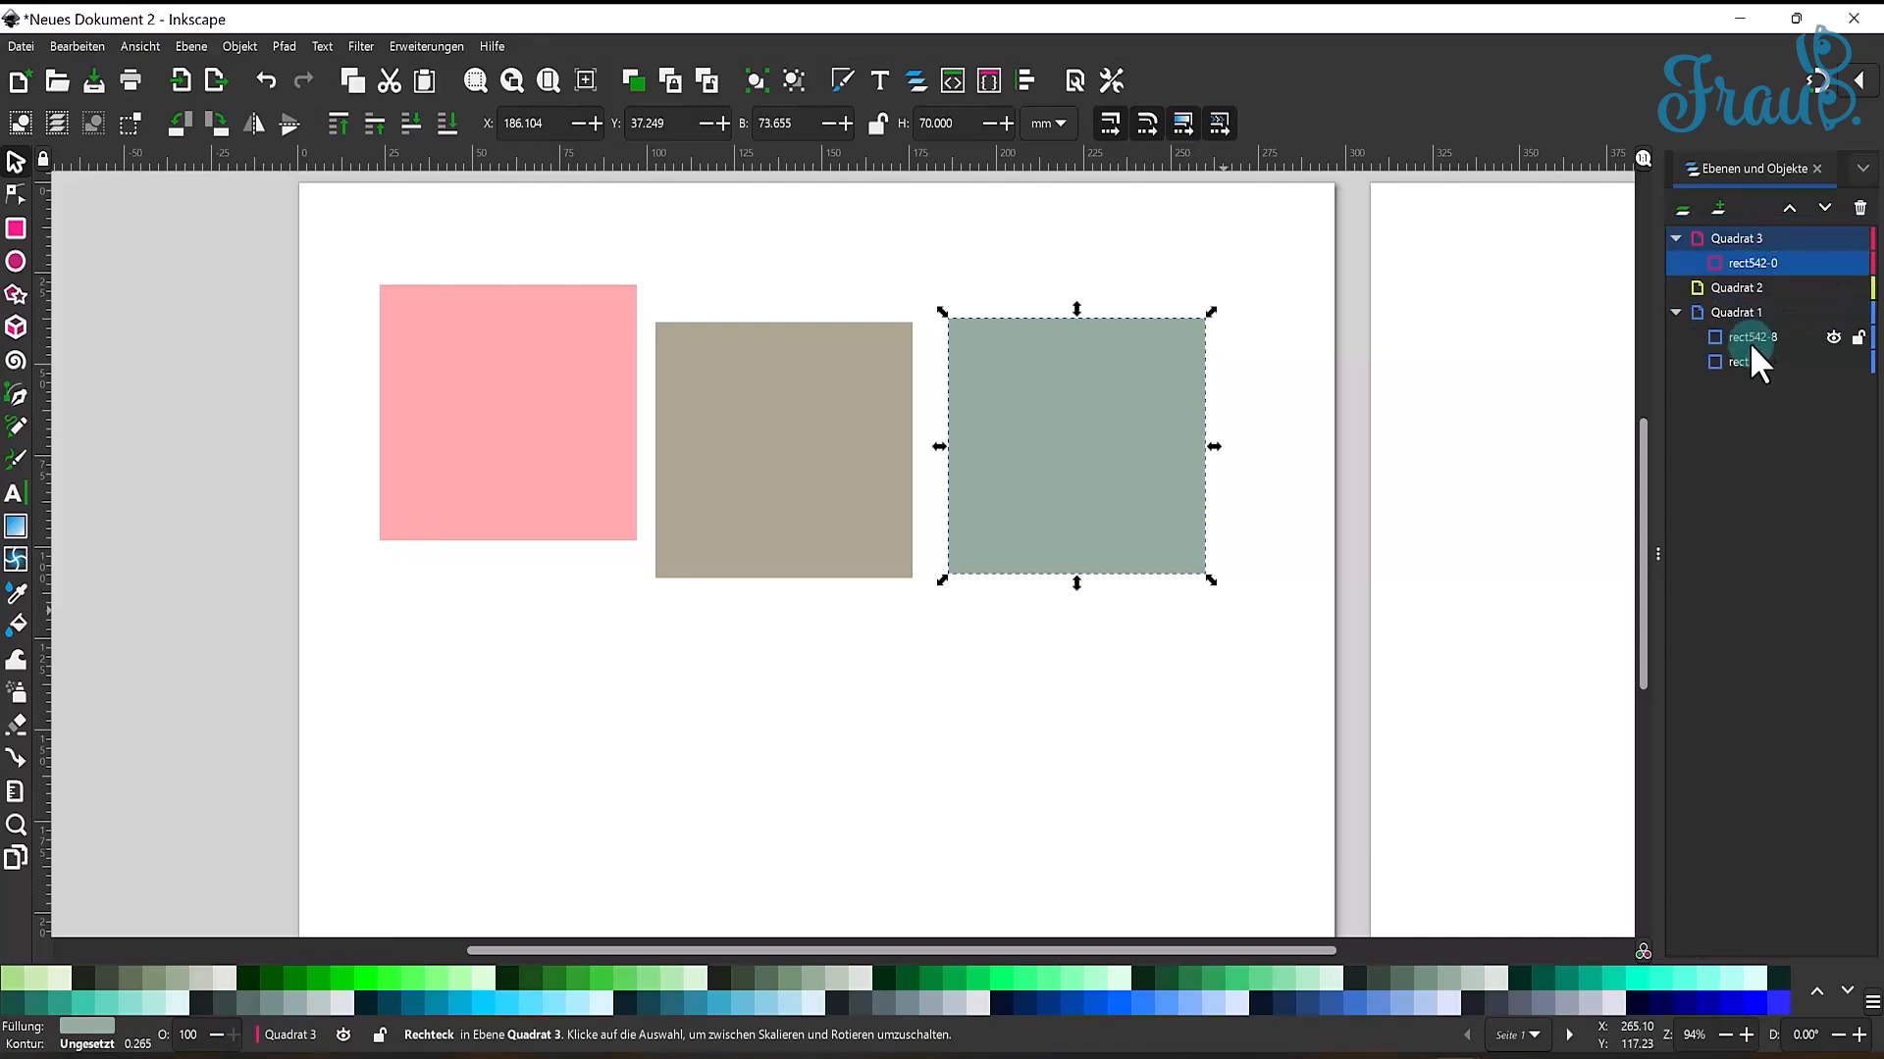
pyautogui.click(1756, 336)
pyautogui.moveTo(1755, 336)
pyautogui.mouseDown()
pyautogui.moveTo(1754, 270)
pyautogui.moveTo(1734, 314)
pyautogui.moveTo(1752, 339)
pyautogui.mouseUp()
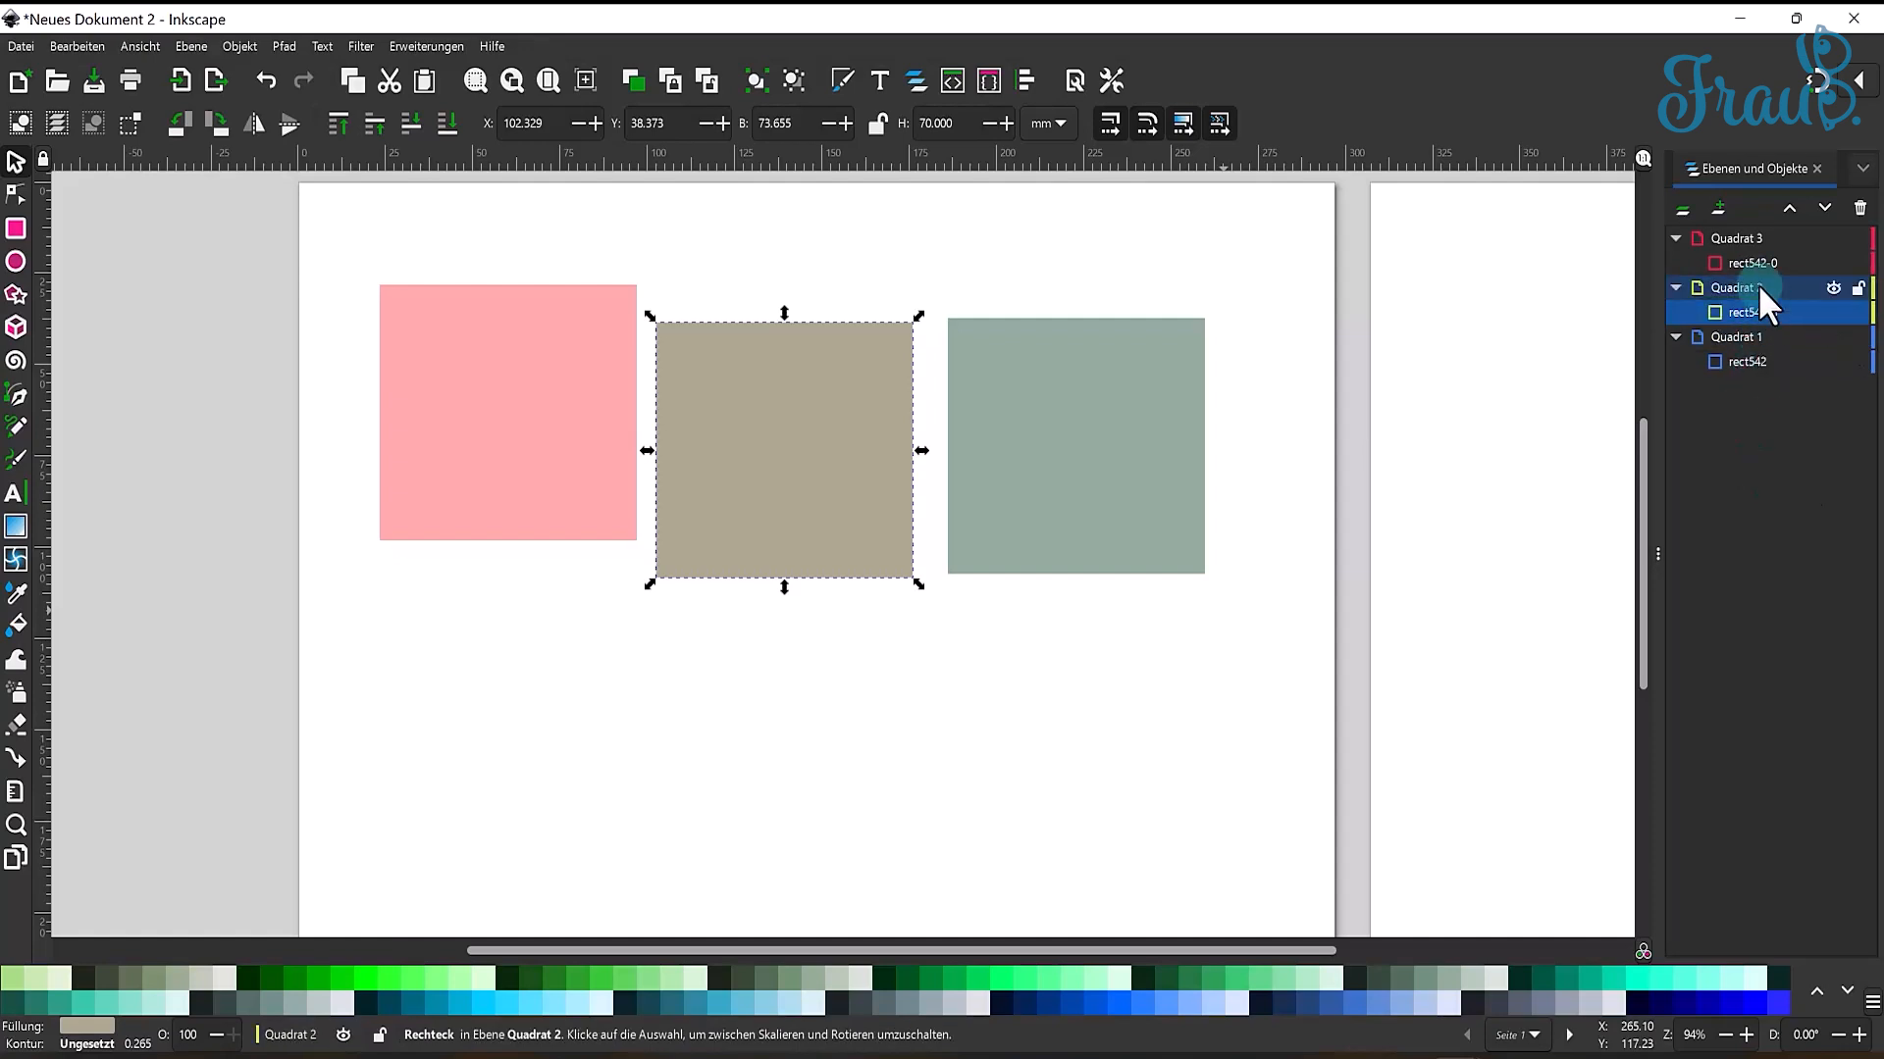
pyautogui.click(1730, 238)
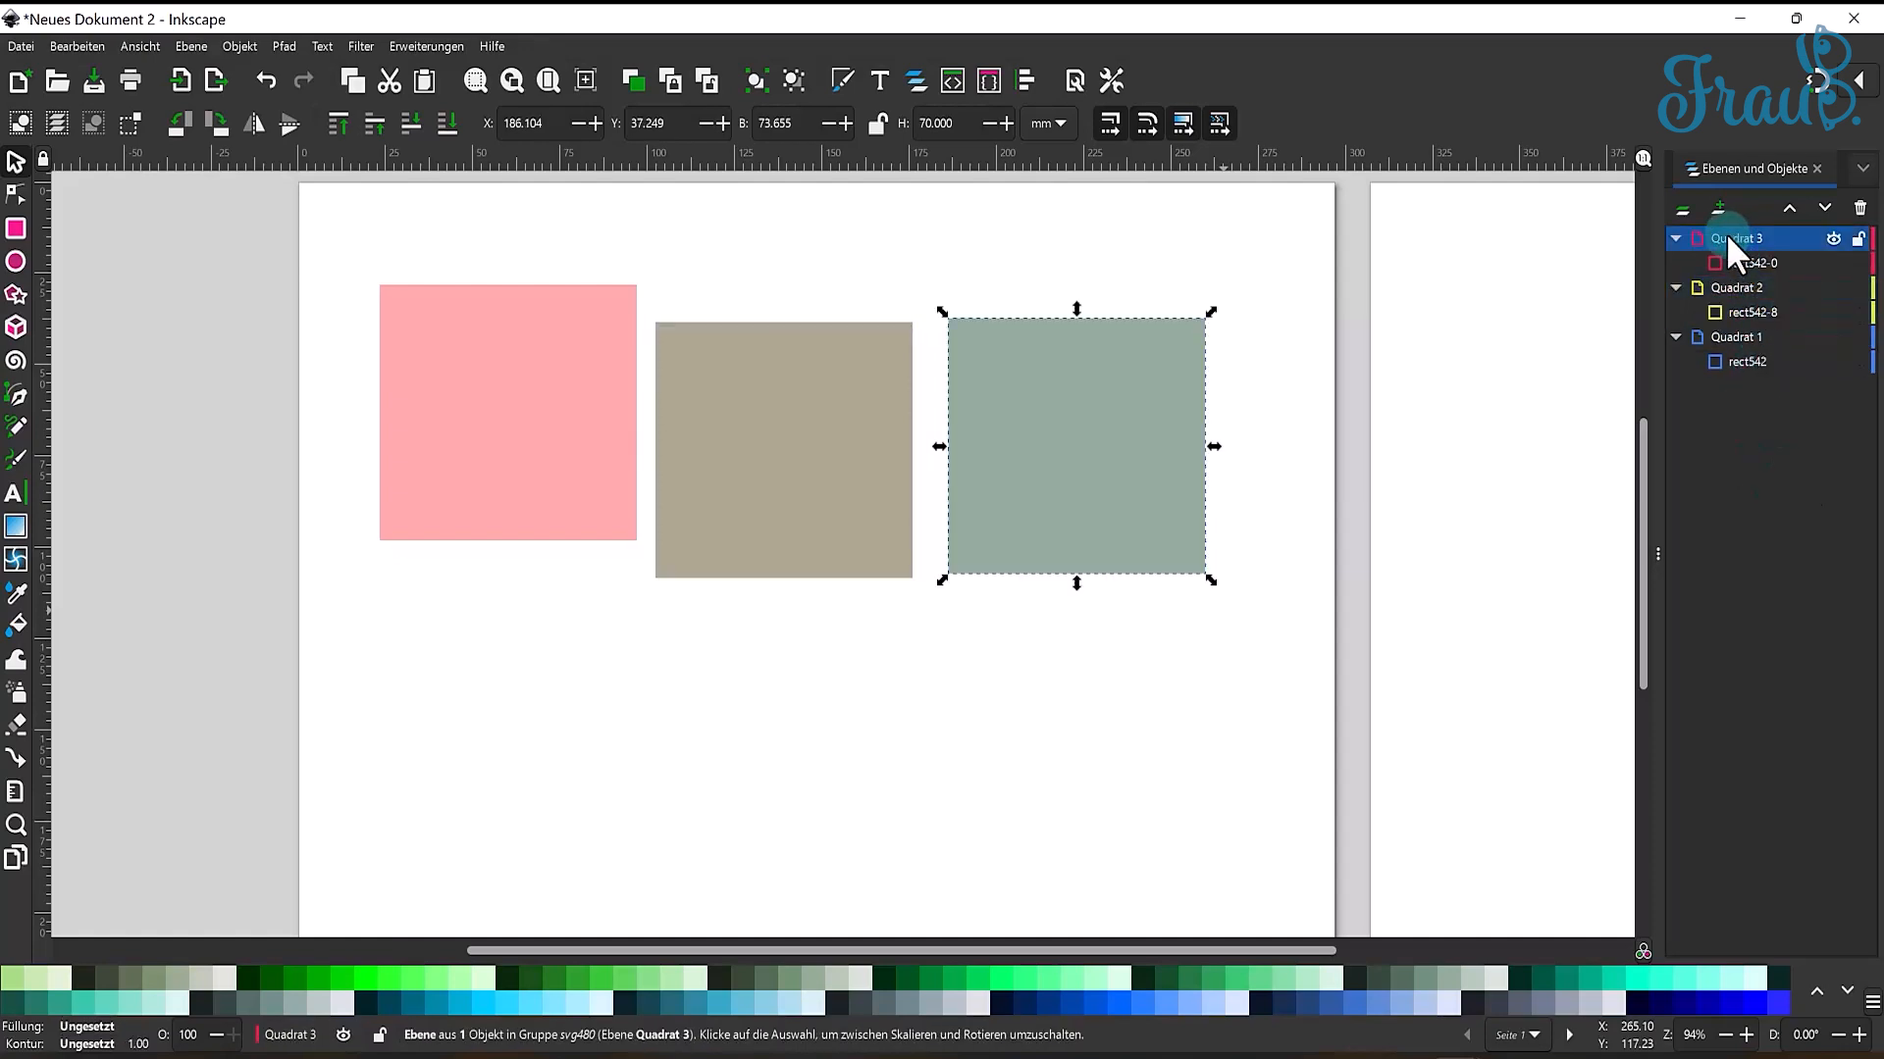
pyautogui.click(1738, 262)
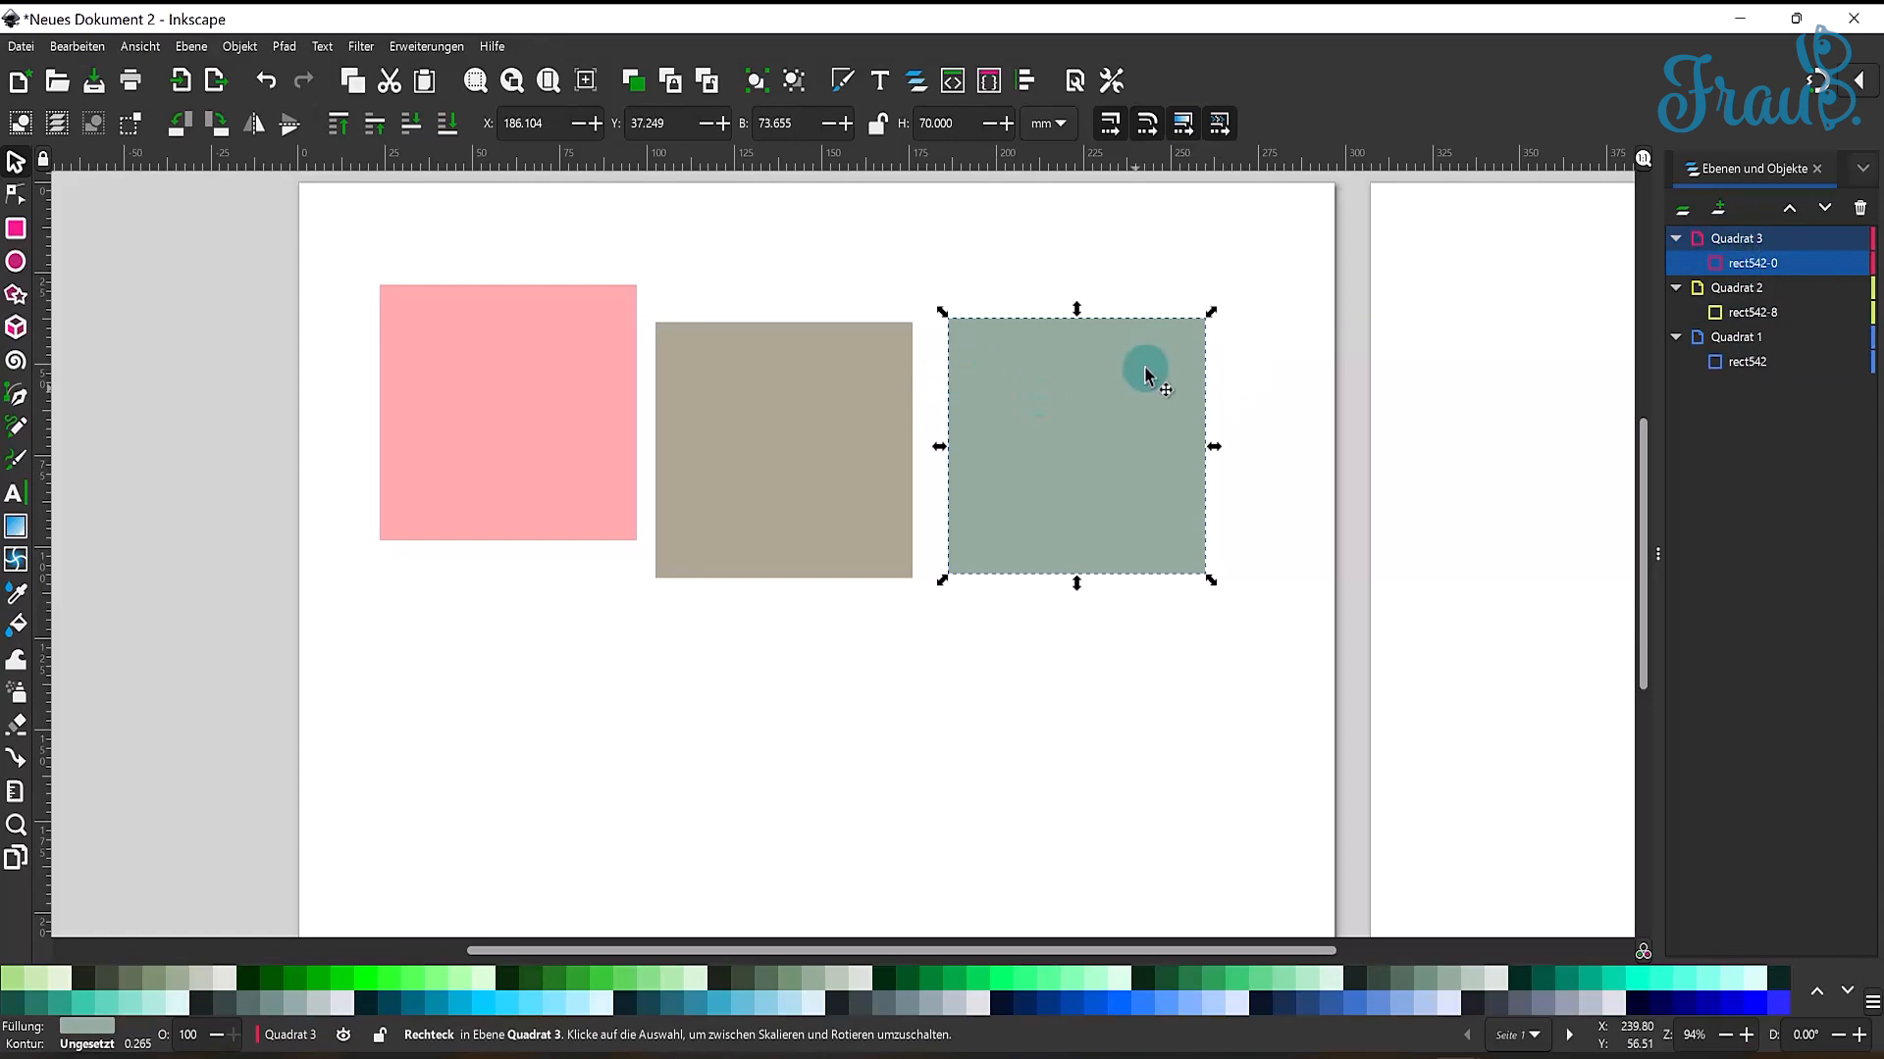
# - Change the highlight colour of layer Quadrat 1 to hue 237
pyautogui.click(1872, 340)
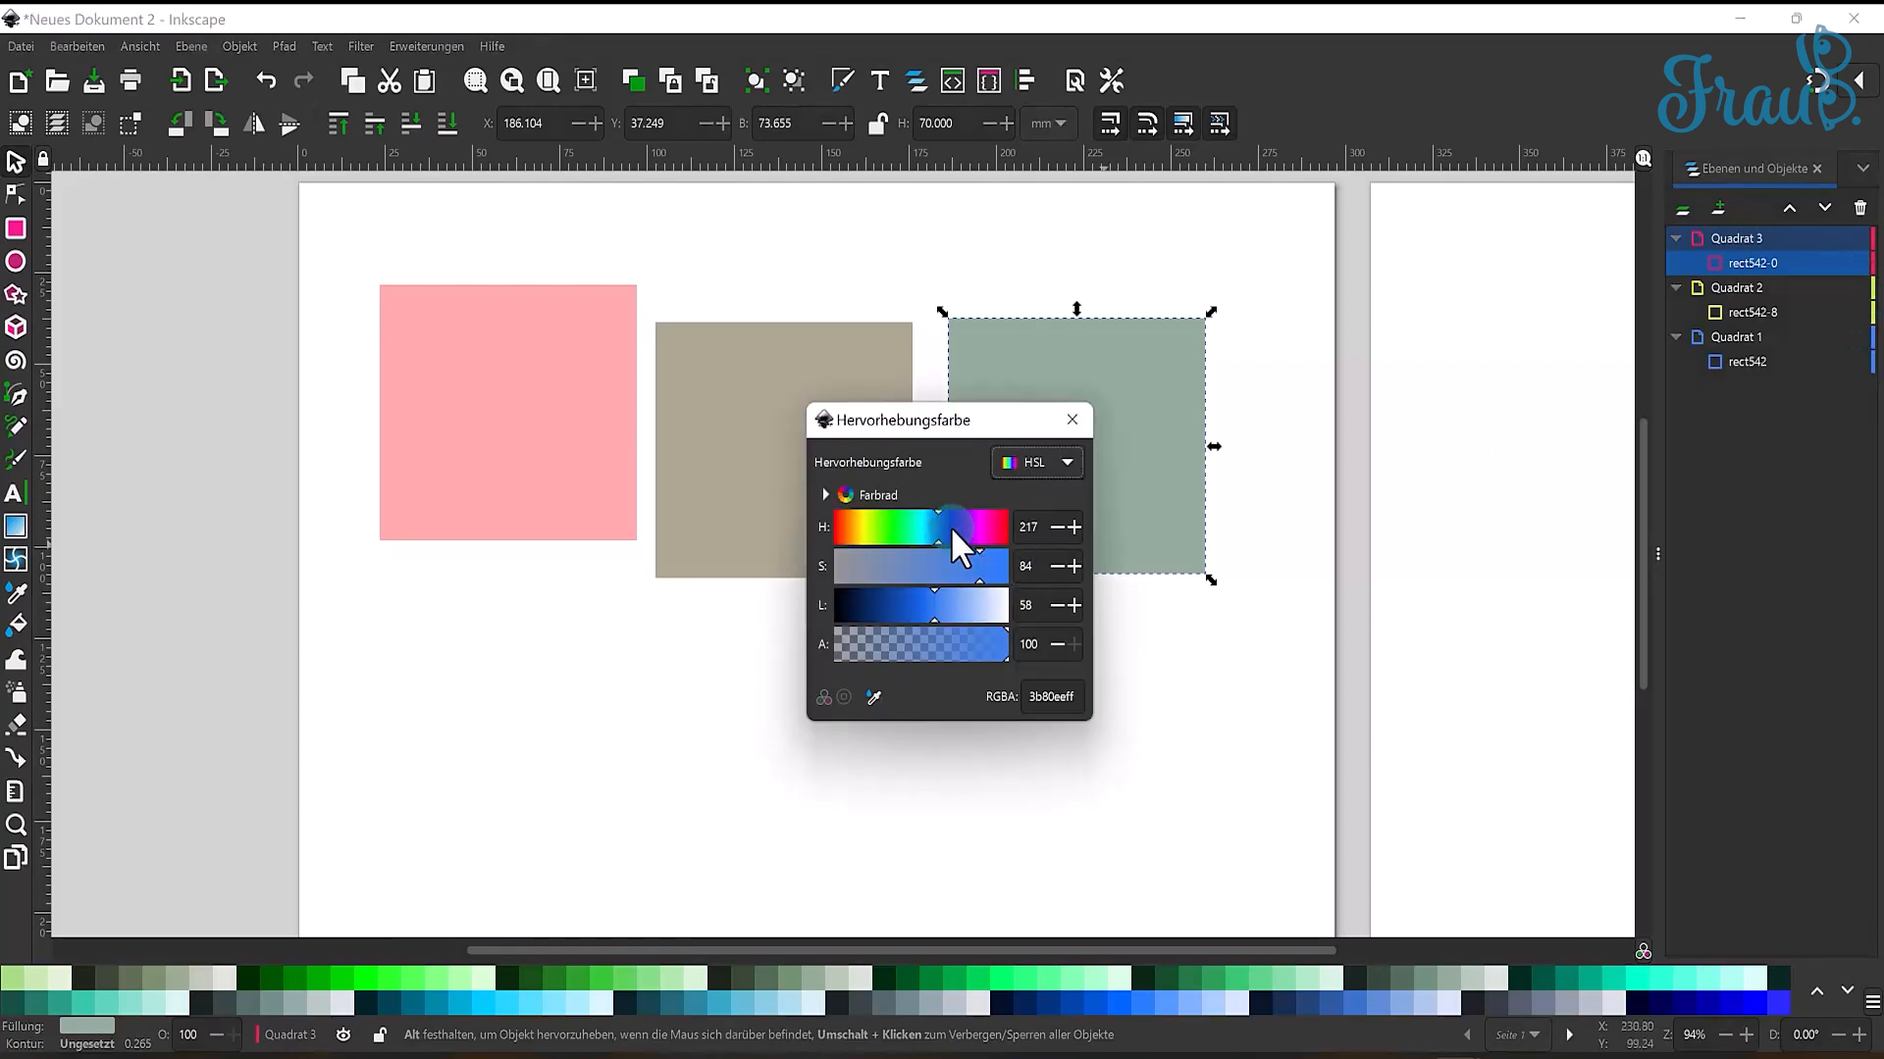
pyautogui.moveTo(950, 526)
pyautogui.mouseDown()
pyautogui.moveTo(838, 526)
pyautogui.moveTo(949, 527)
pyautogui.mouseUp()
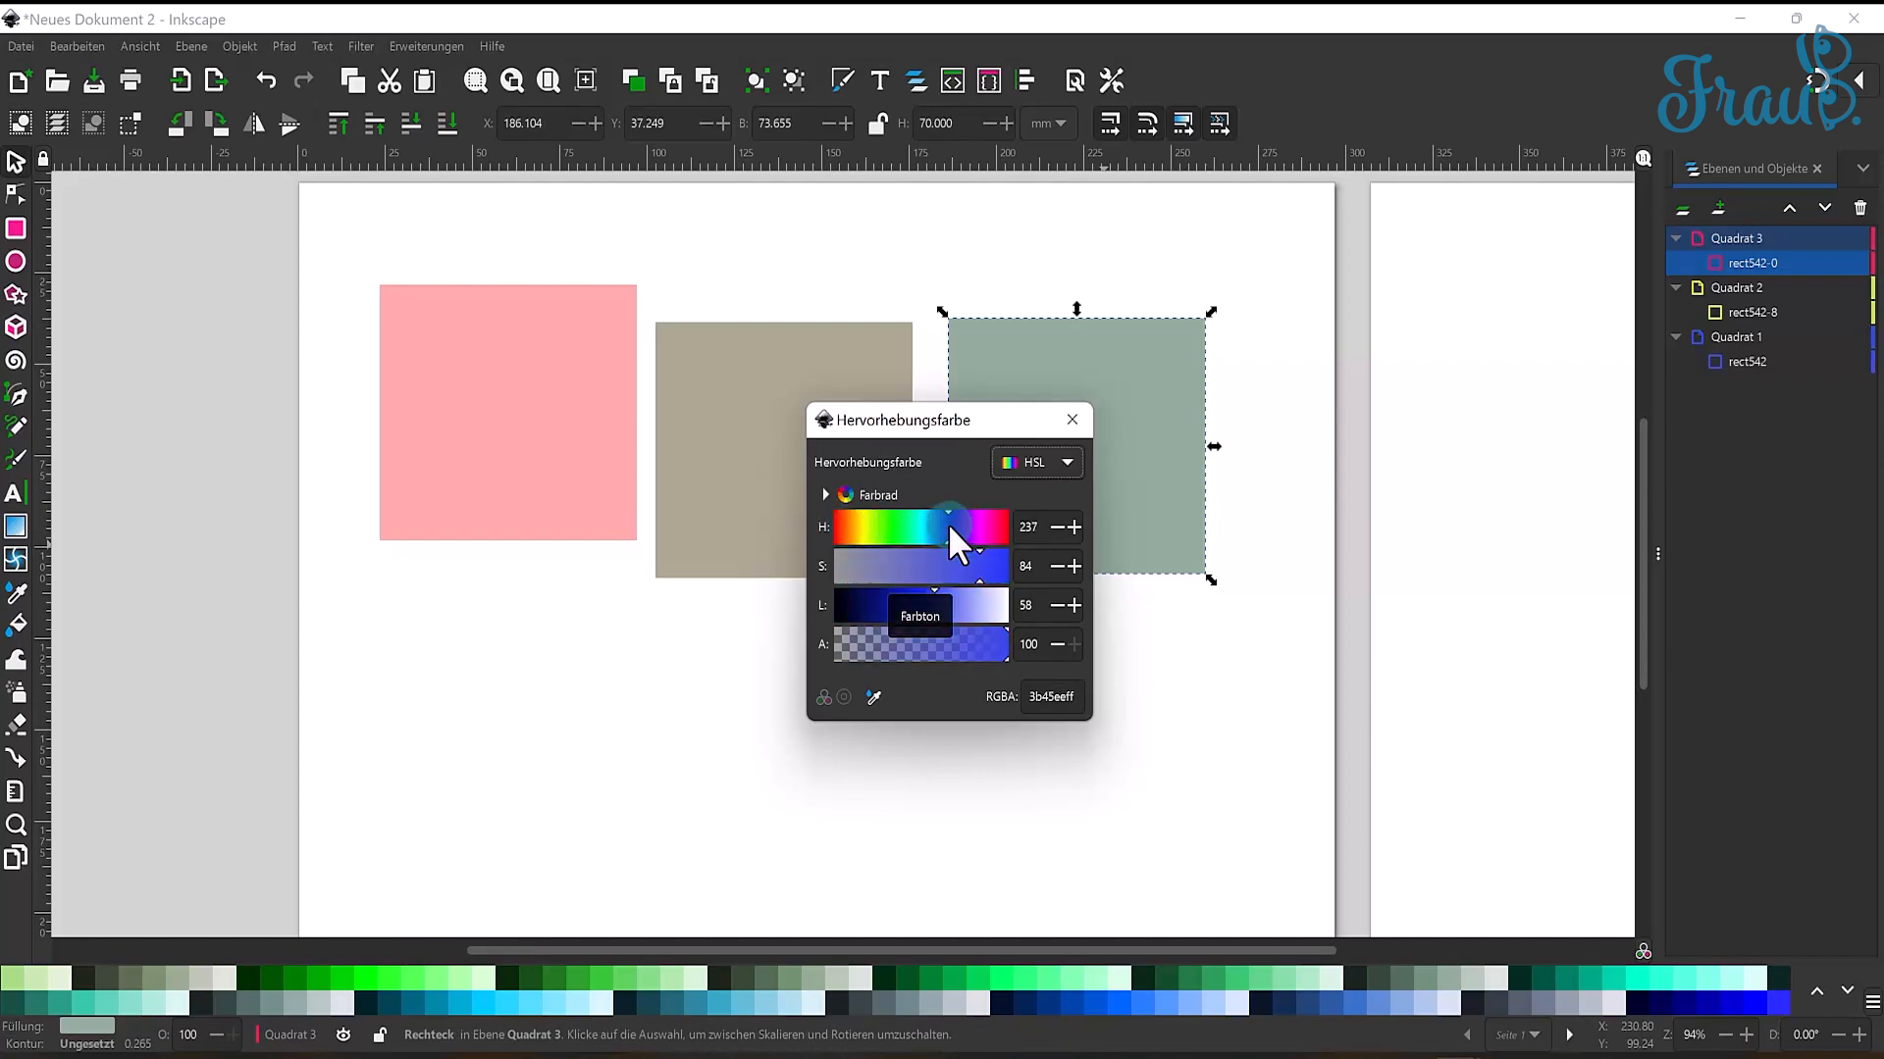
pyautogui.click(1073, 420)
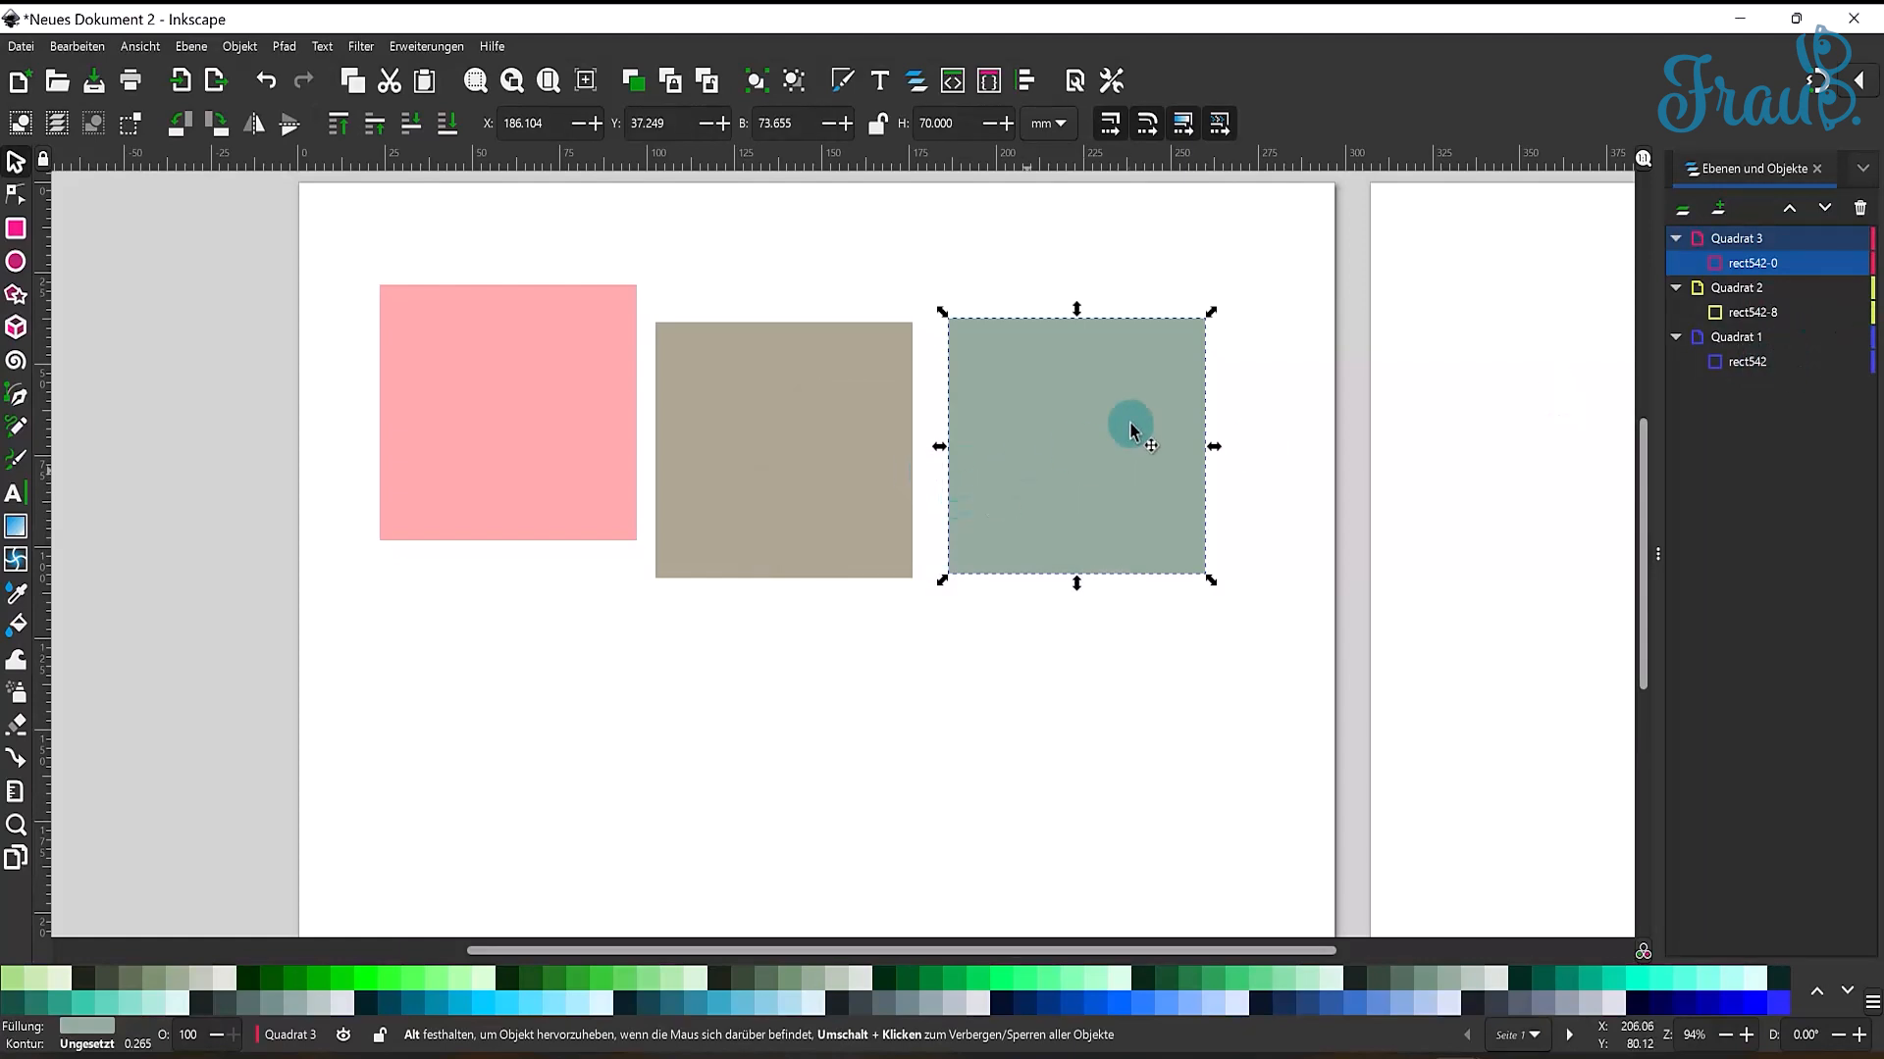
# - Hide the grey-green square on layer Quadrat 3 and show it again
pyautogui.click(1830, 263)
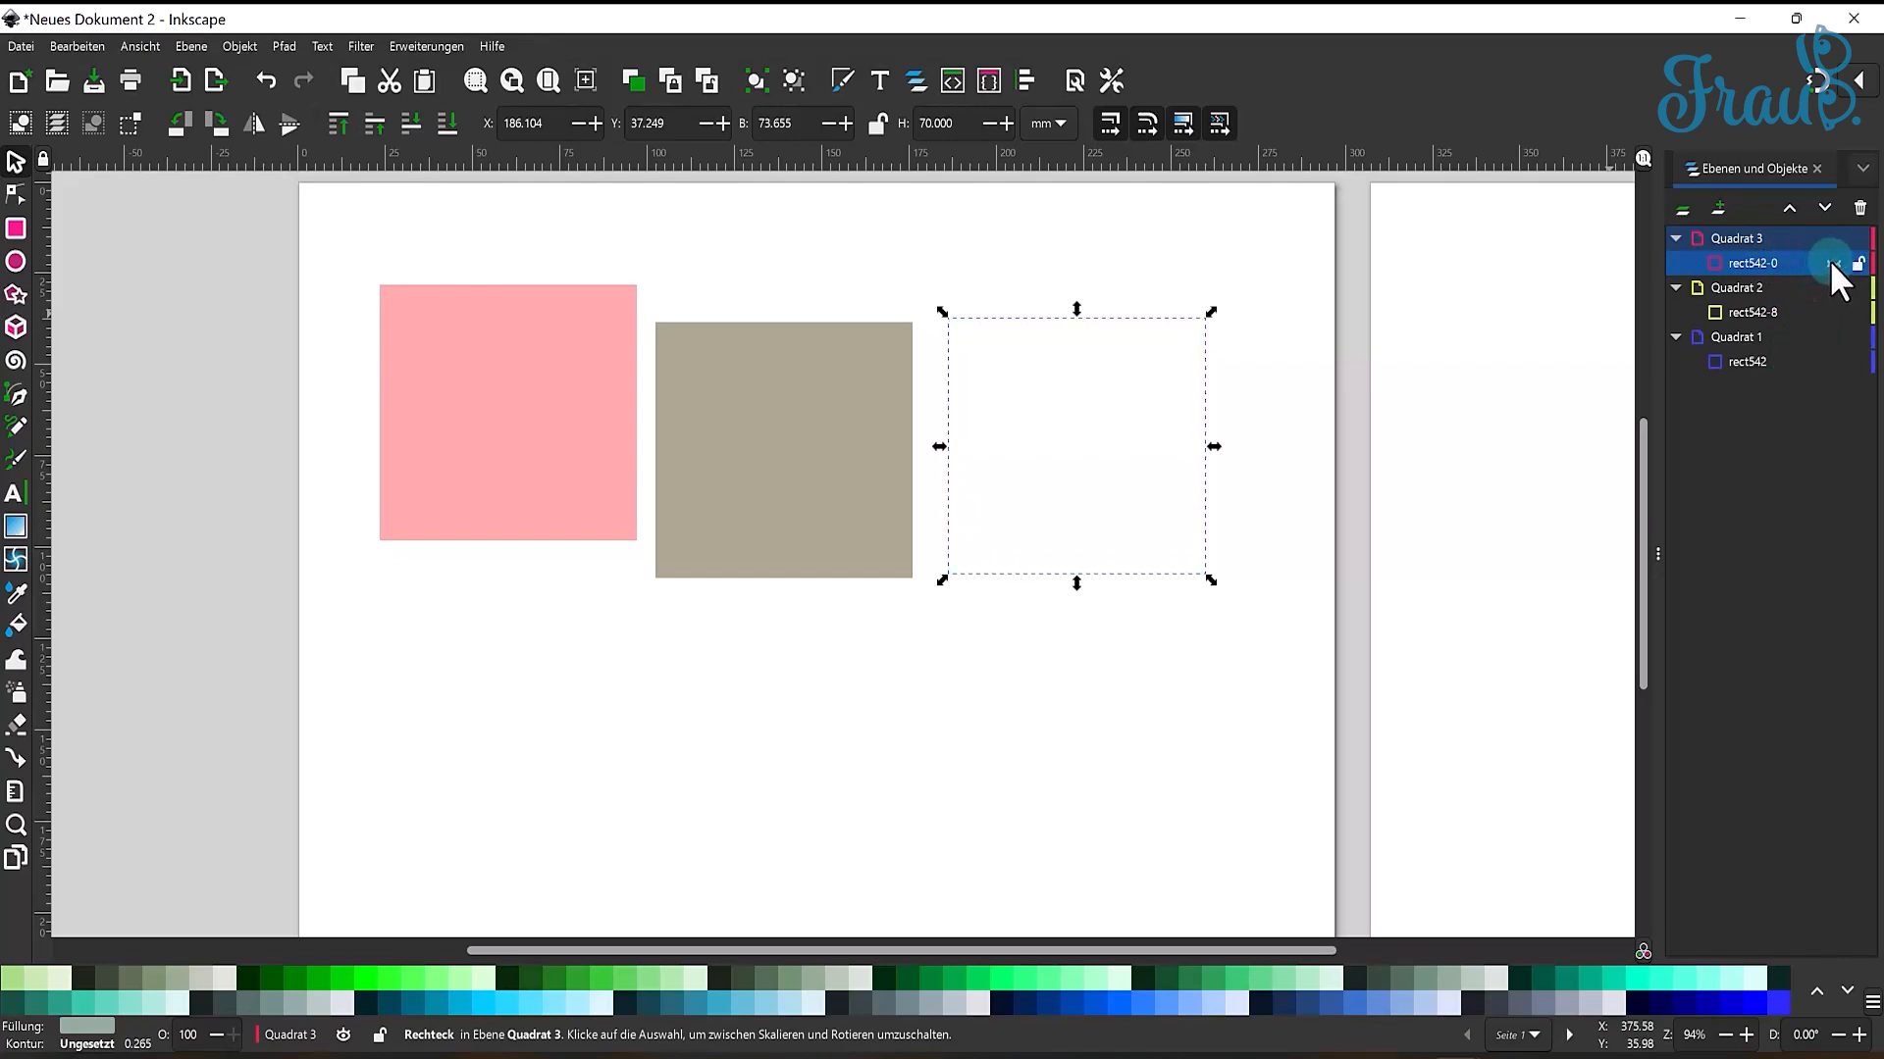
pyautogui.click(1831, 263)
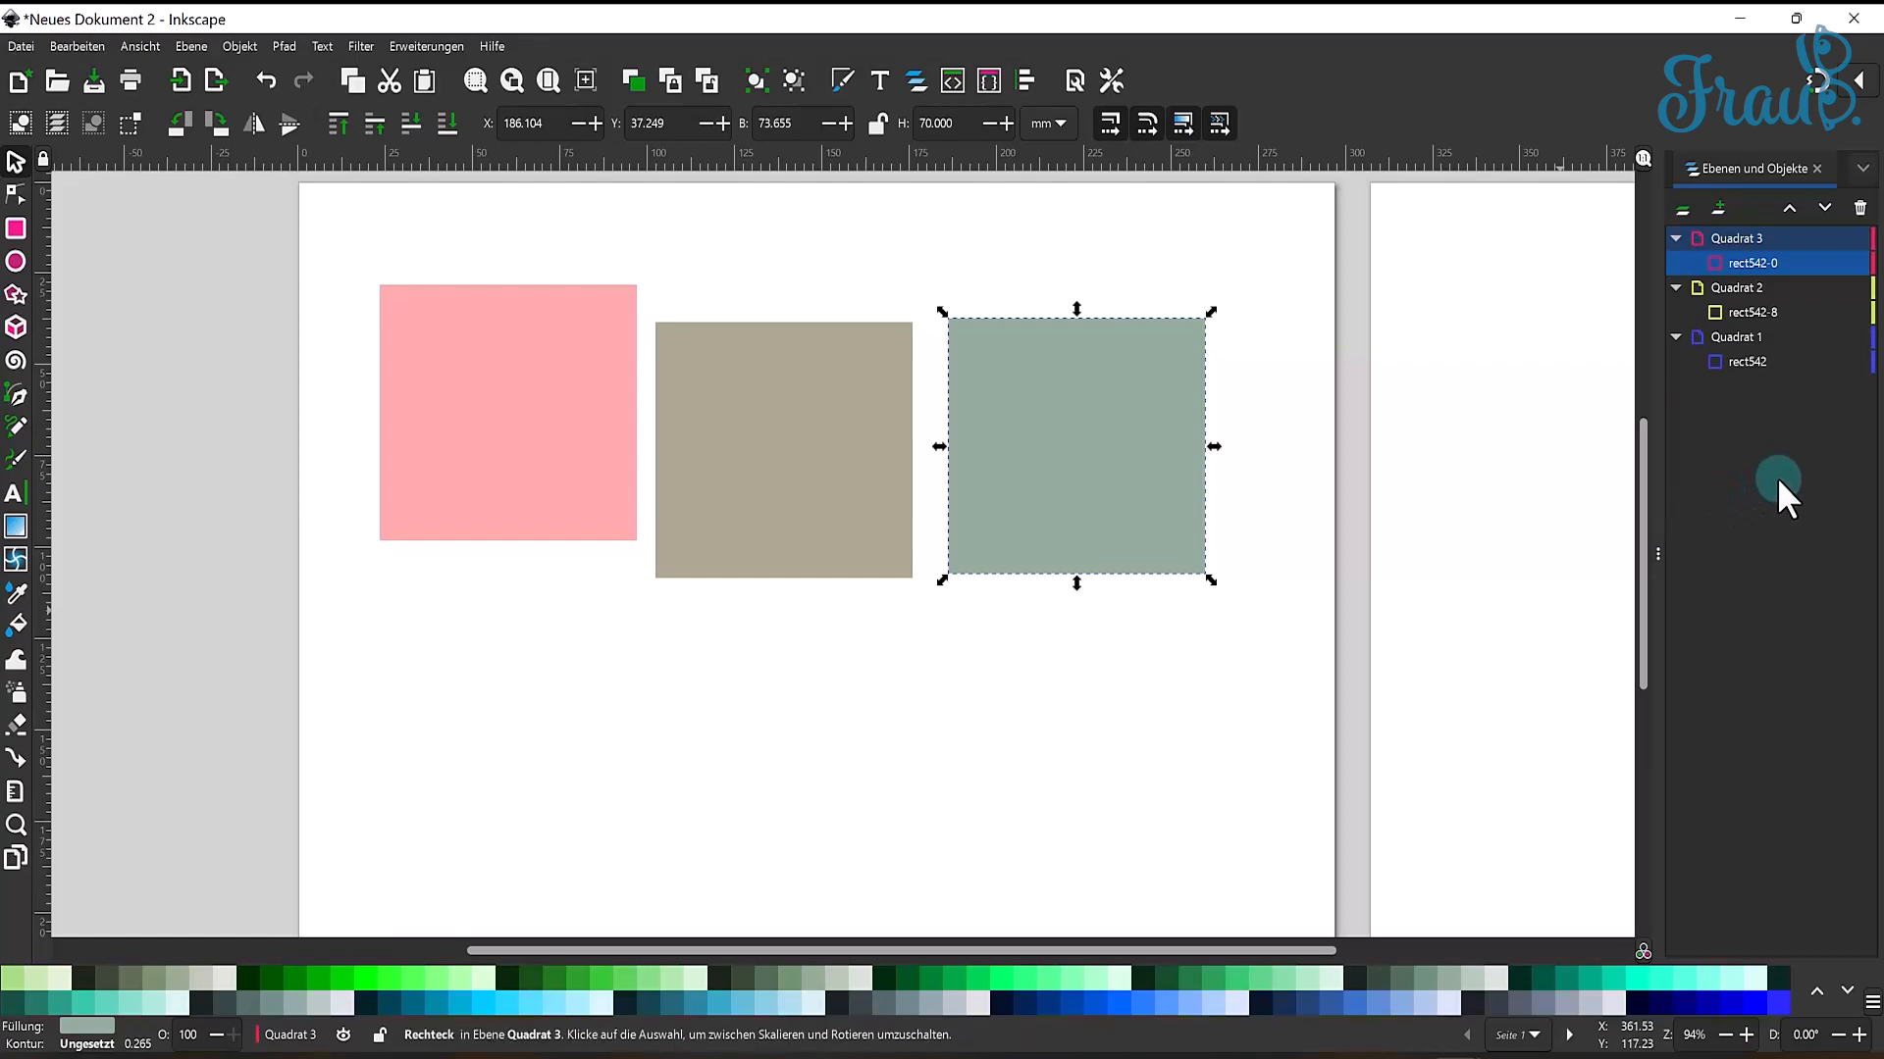
pyautogui.press('alt')
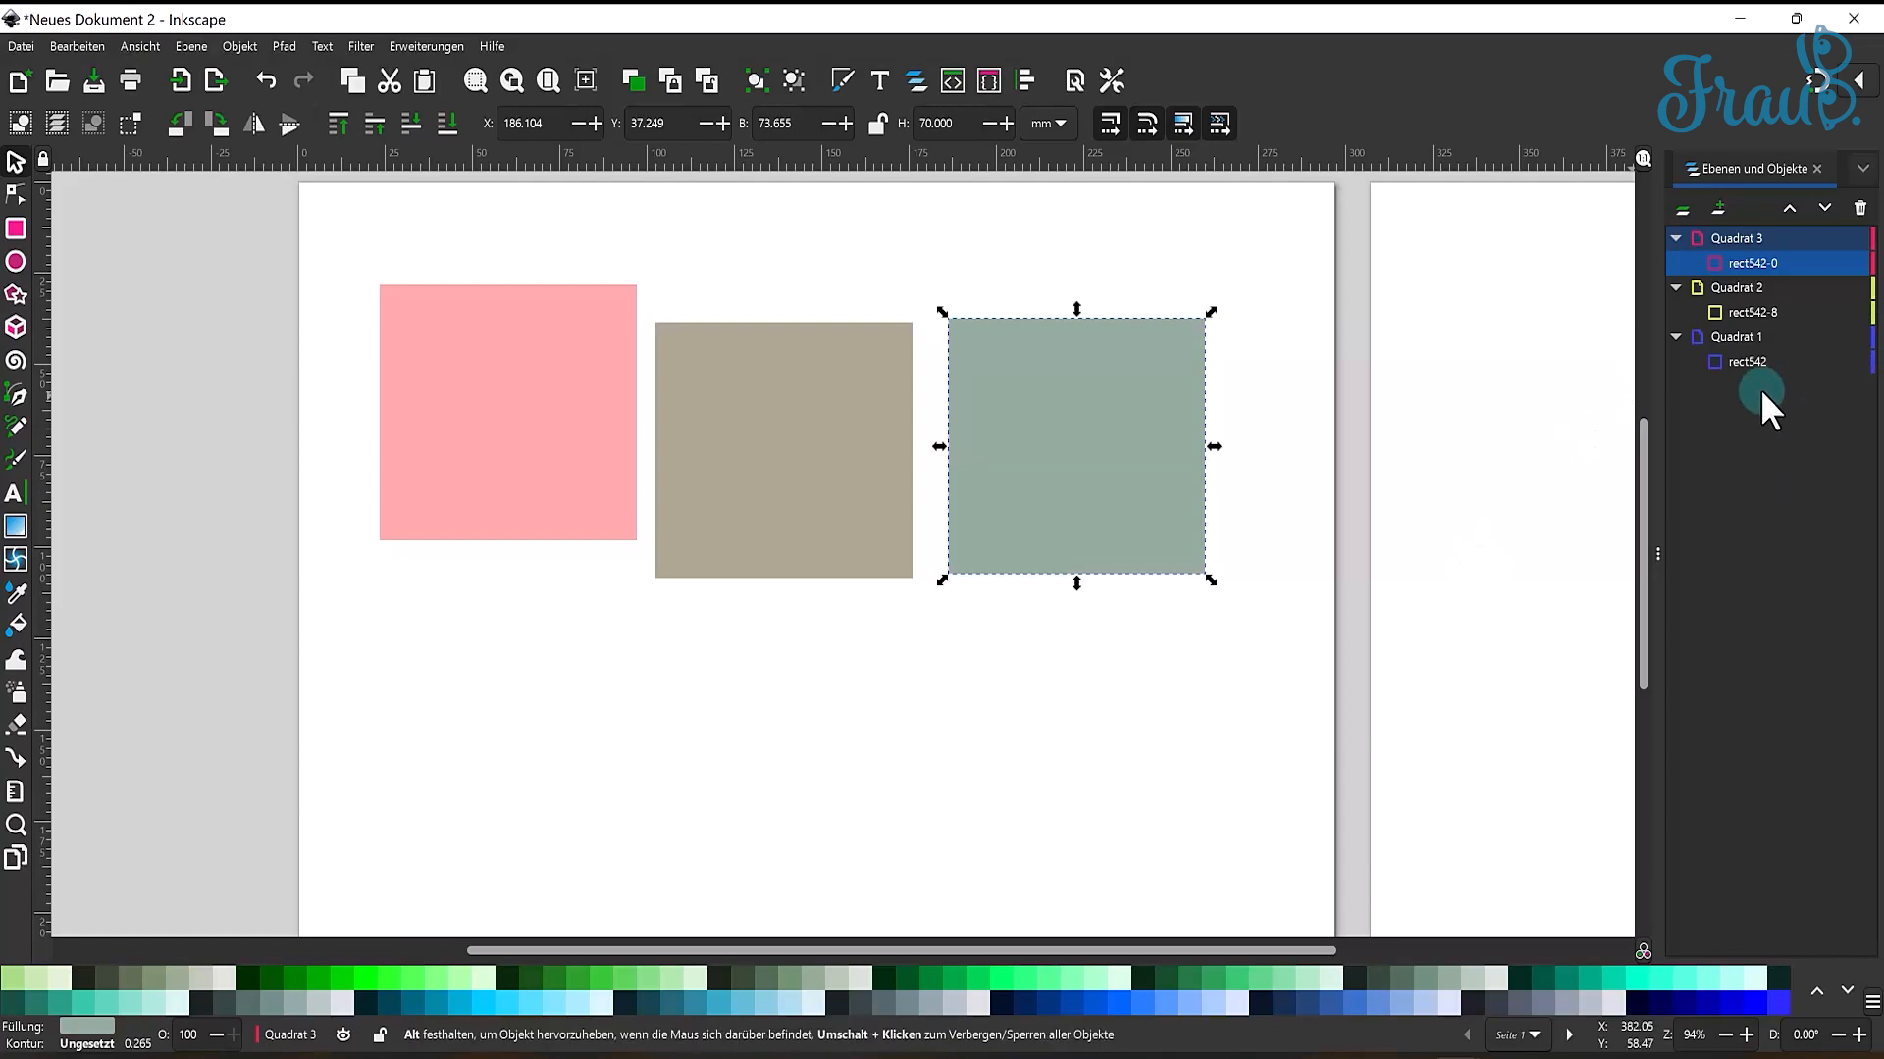
# - Add the short sample text "rtrwtert" on layer Quadrat 3, in the empty area below the pink square
pyautogui.click(1165, 687)
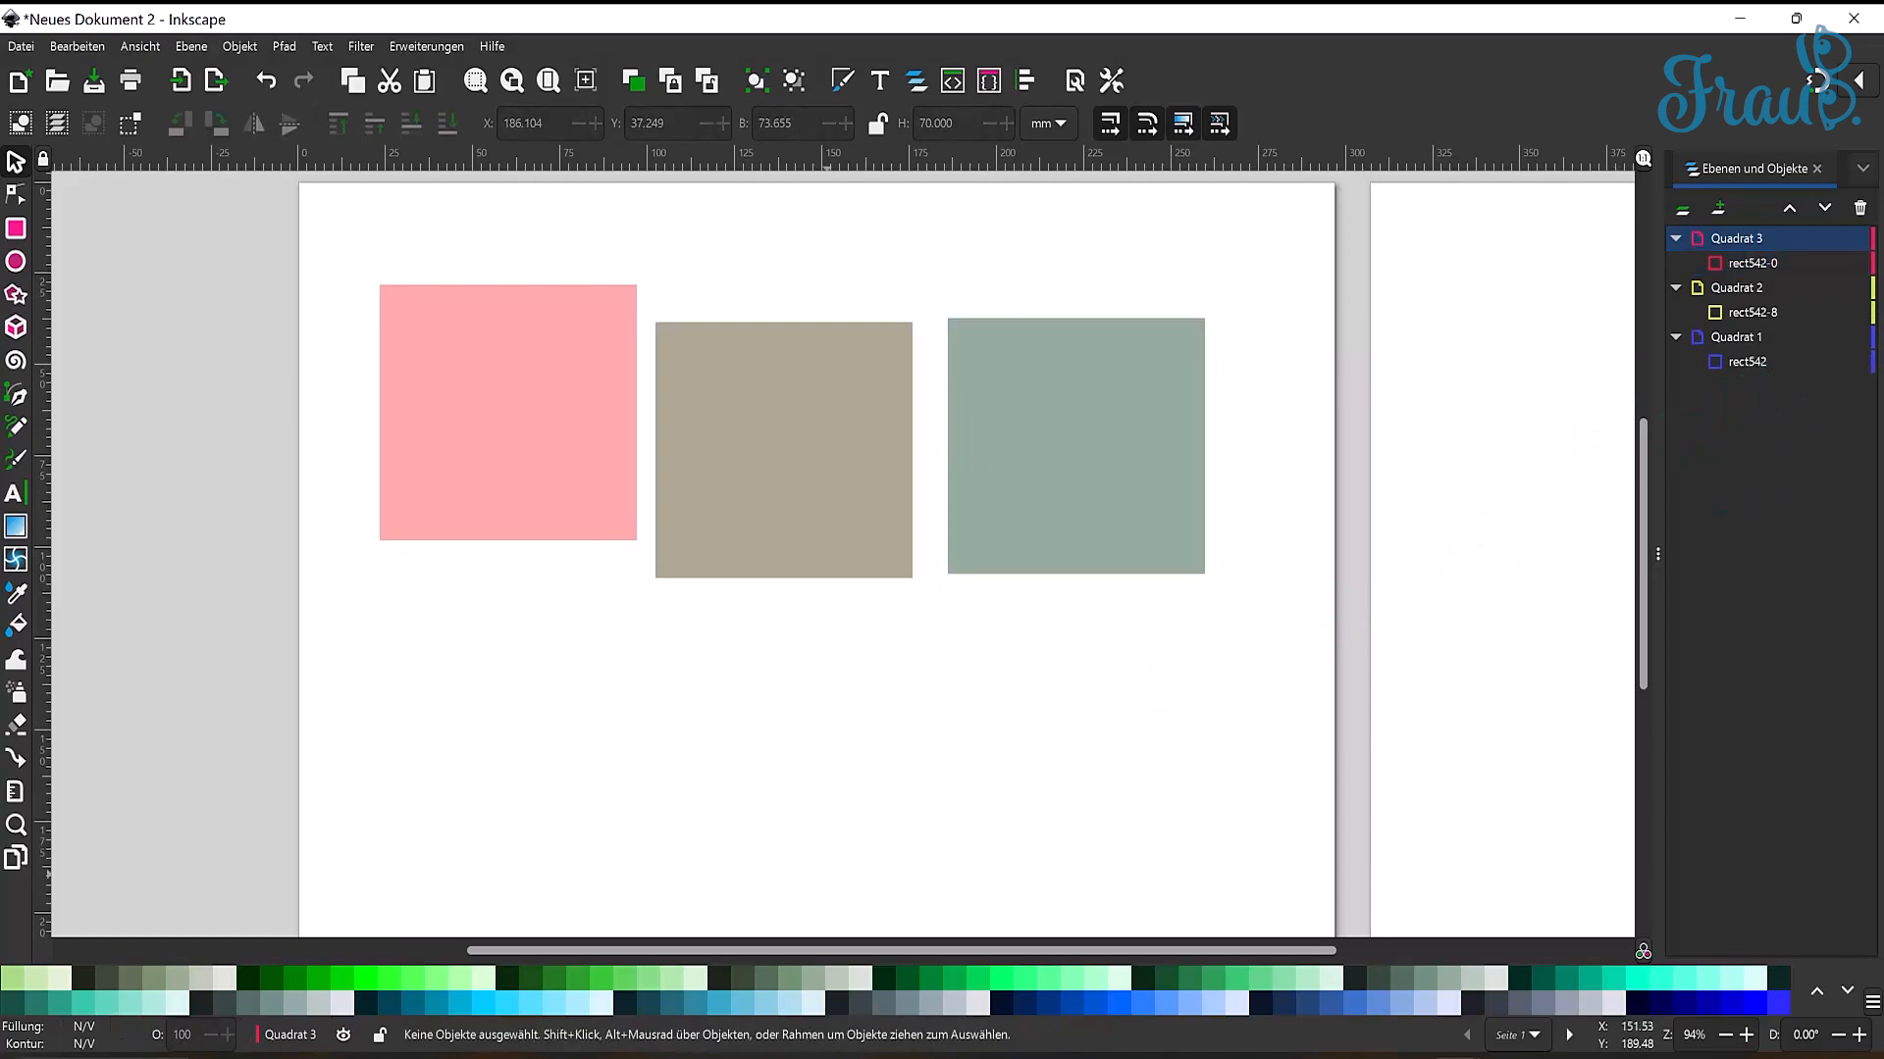
pyautogui.click(15, 493)
pyautogui.click(529, 757)
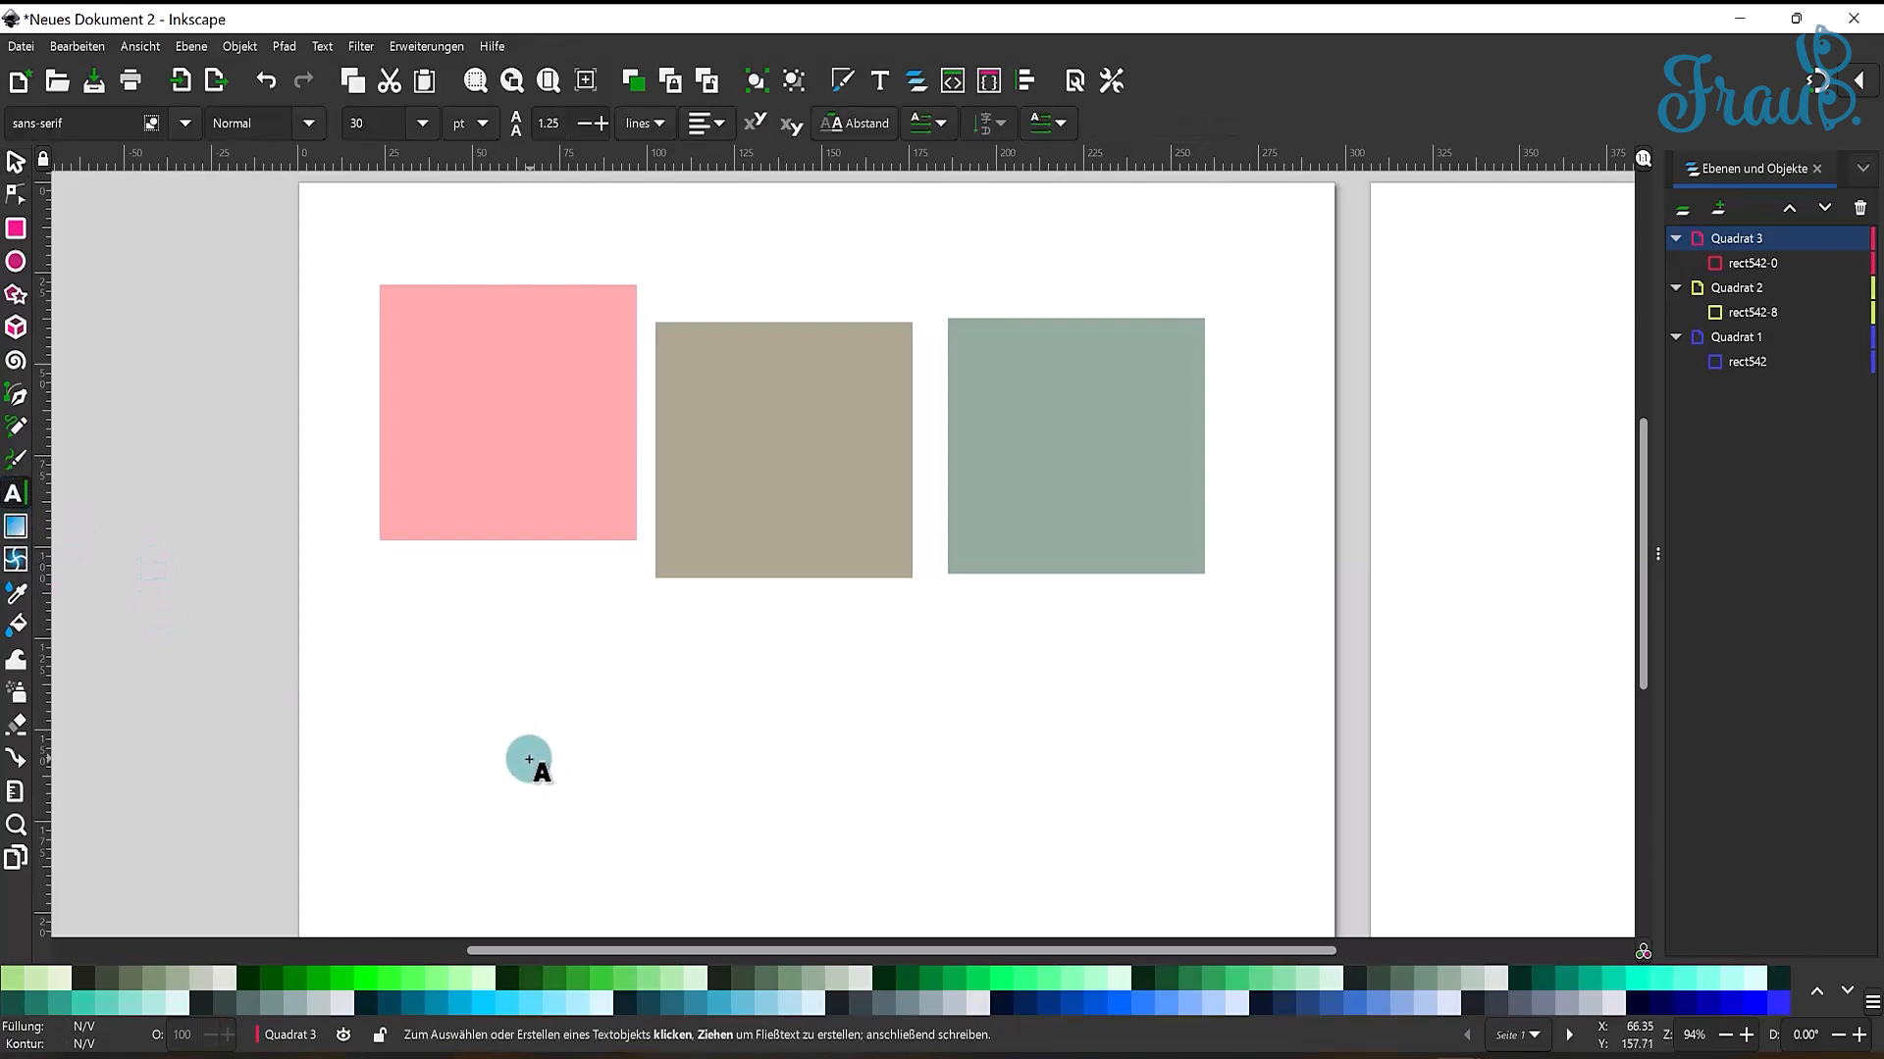
pyautogui.write('drwter')
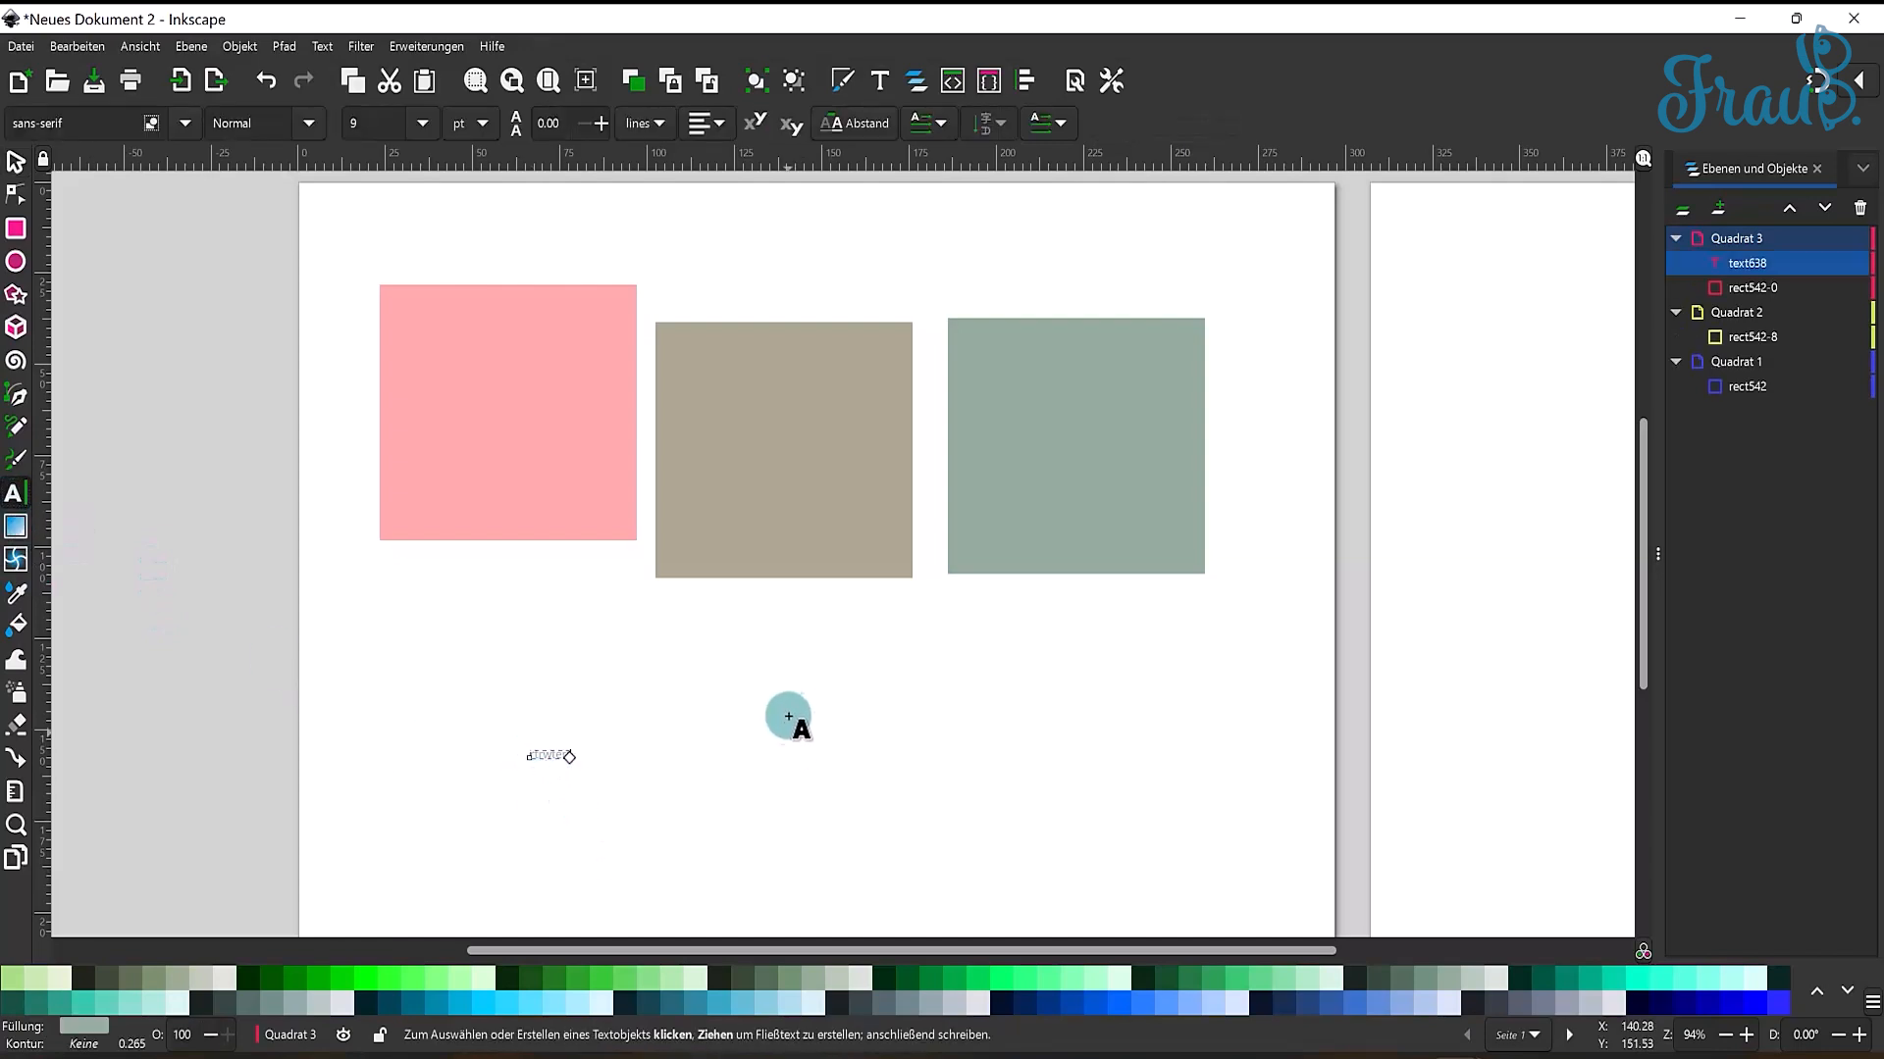
pyautogui.press('Escape')
pyautogui.click(15, 162)
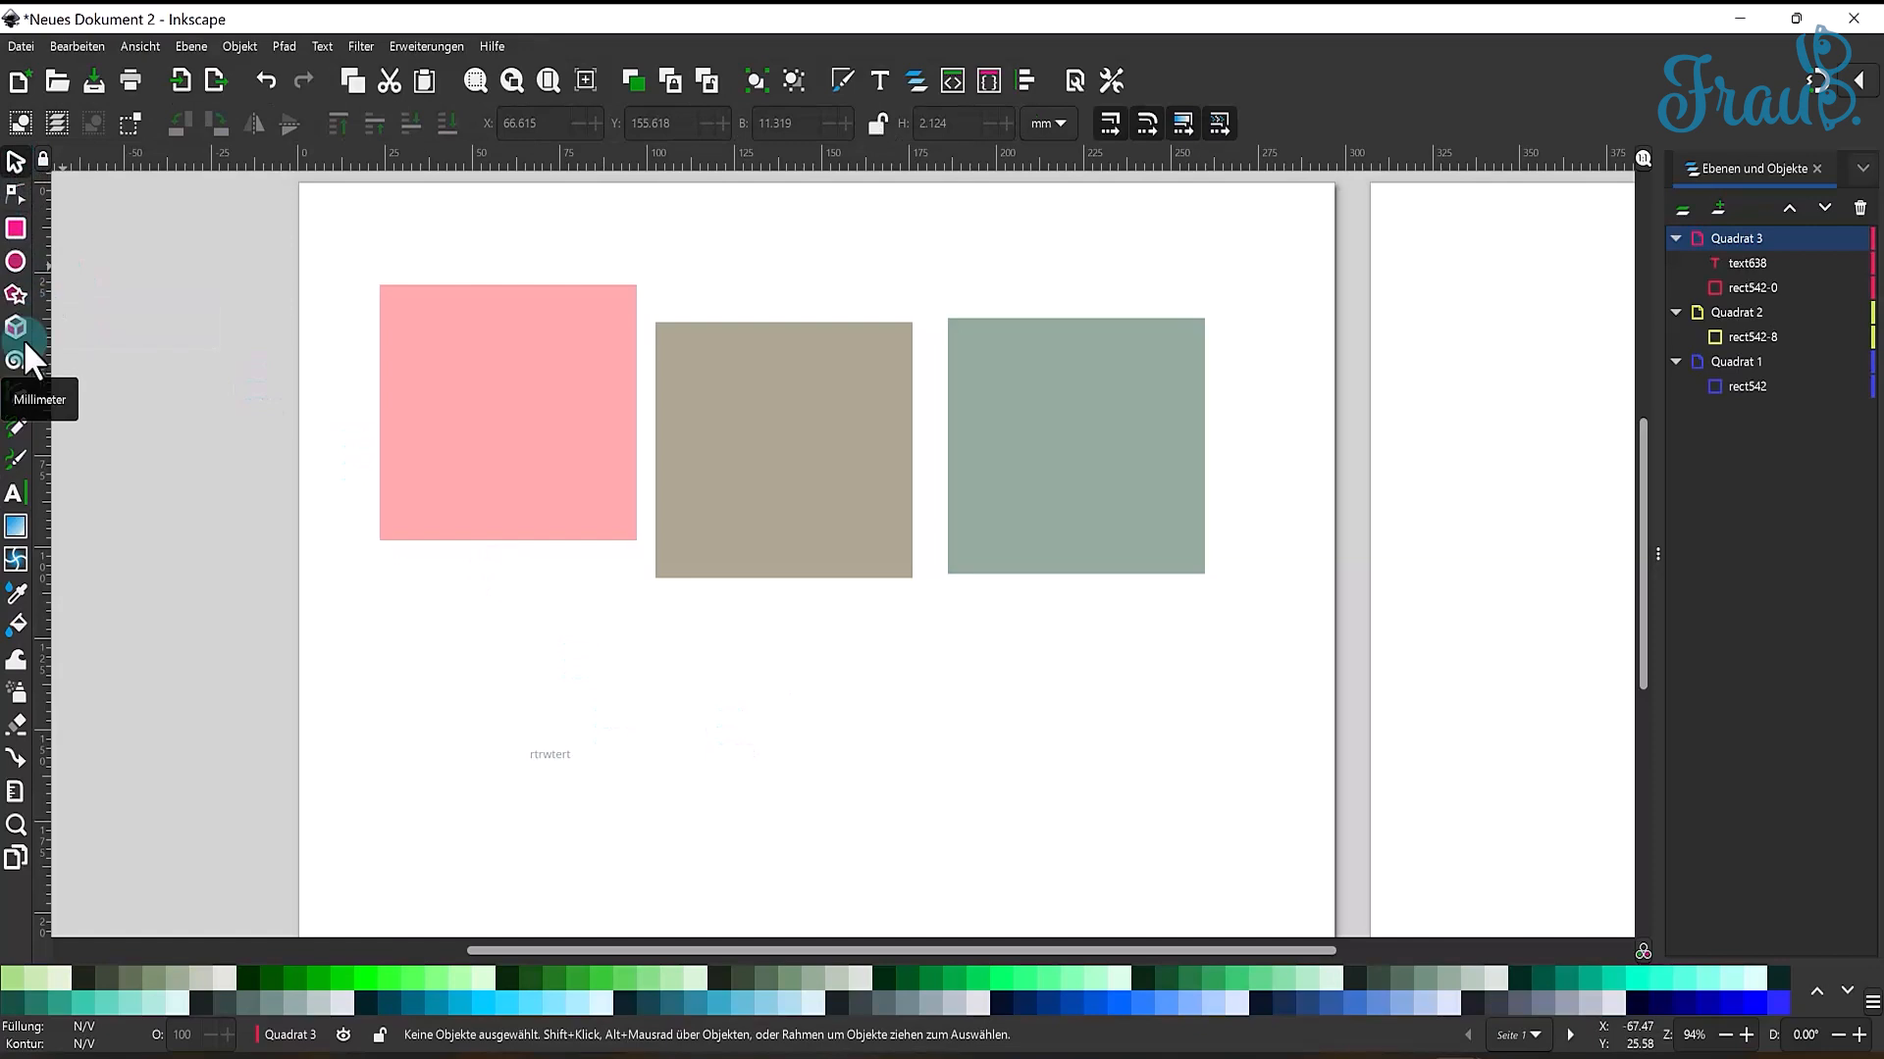
# - Draw a closed four-cornered shape with the Pen tool below the squares and import the camera image
pyautogui.click(15, 398)
pyautogui.click(883, 721)
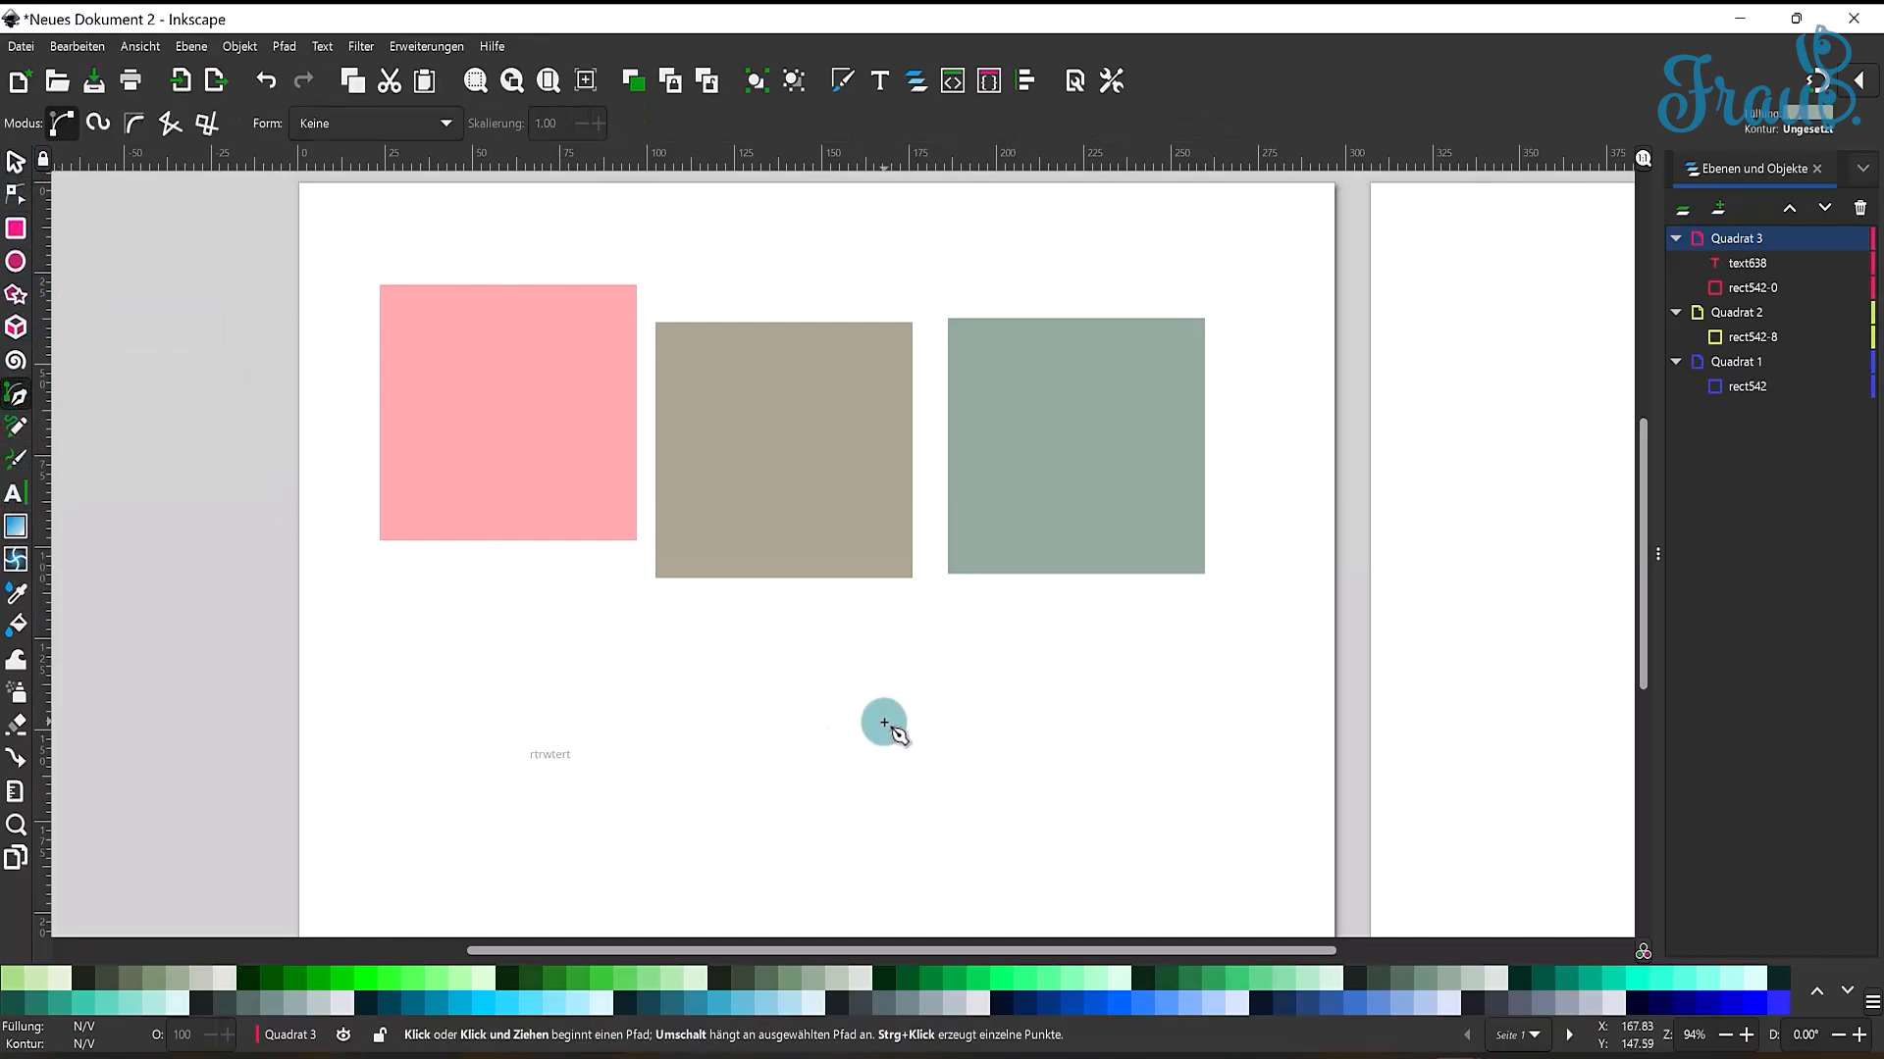
pyautogui.click(977, 639)
pyautogui.click(1006, 750)
pyautogui.click(893, 772)
pyautogui.click(884, 722)
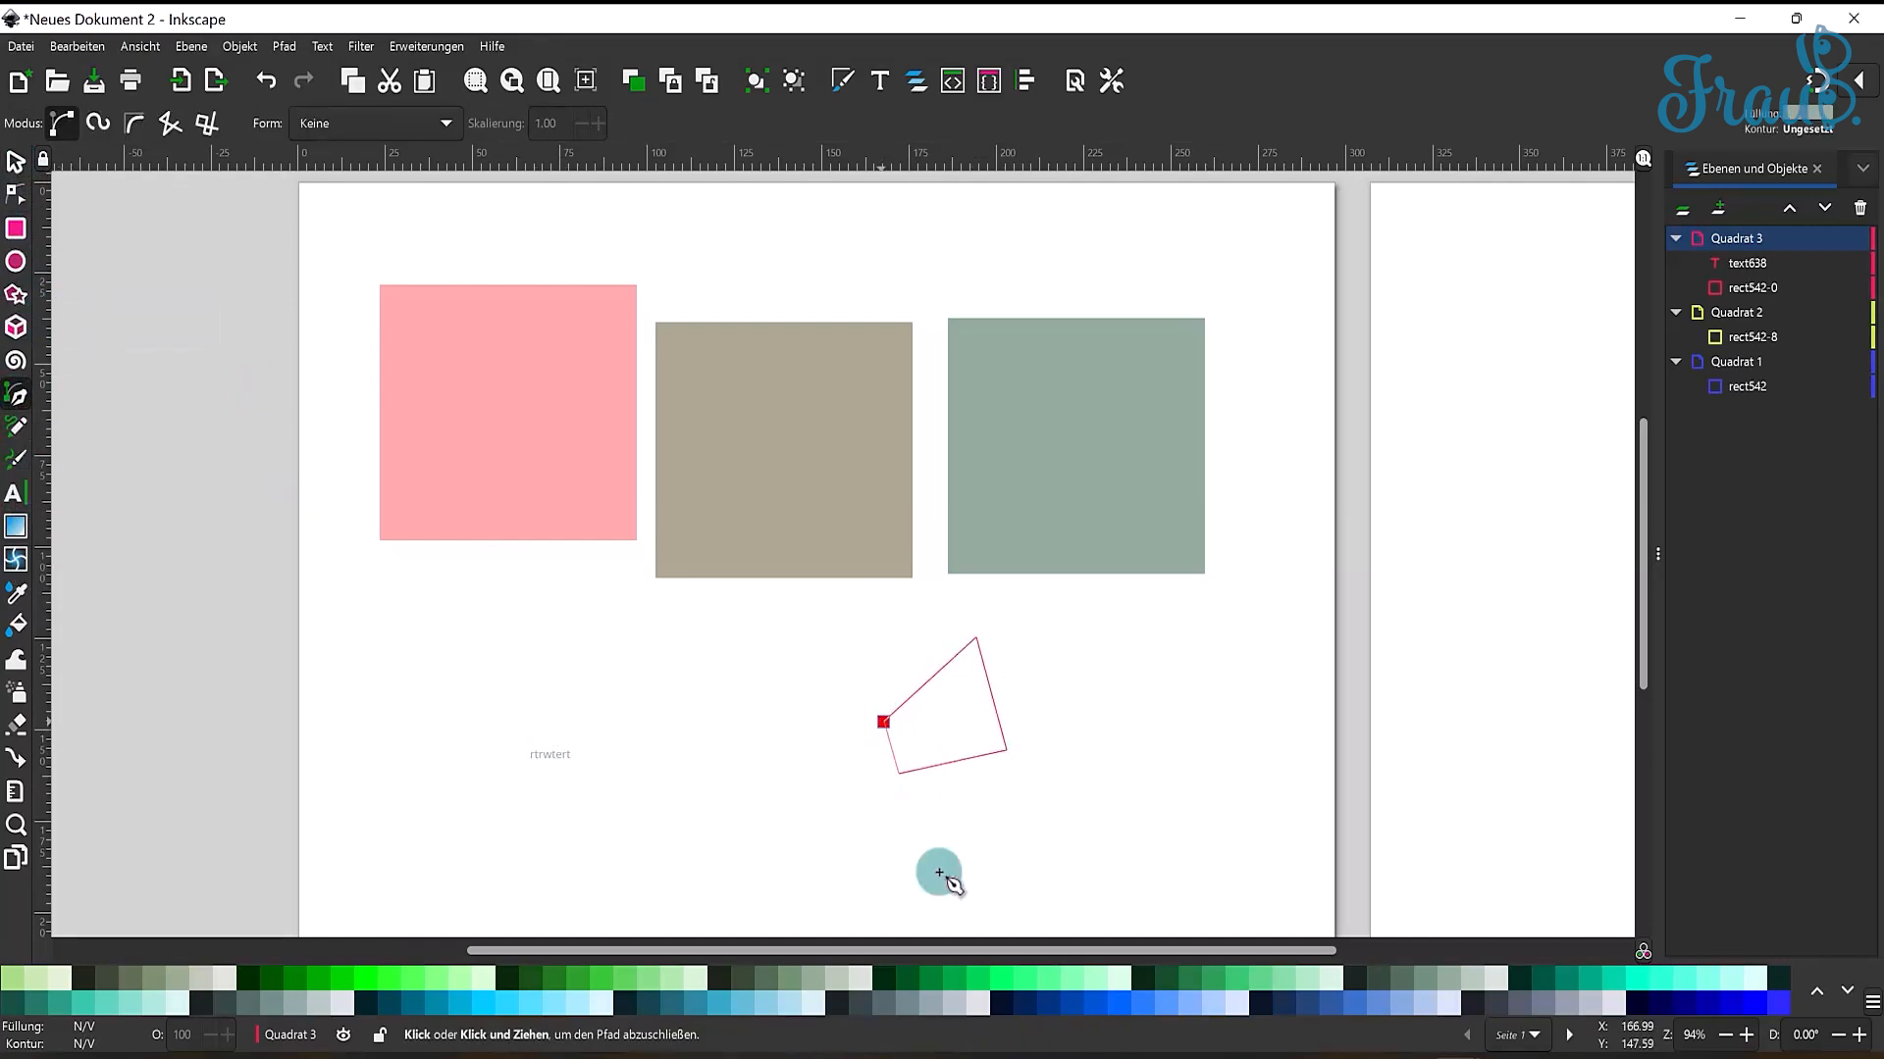
pyautogui.click(31, 44)
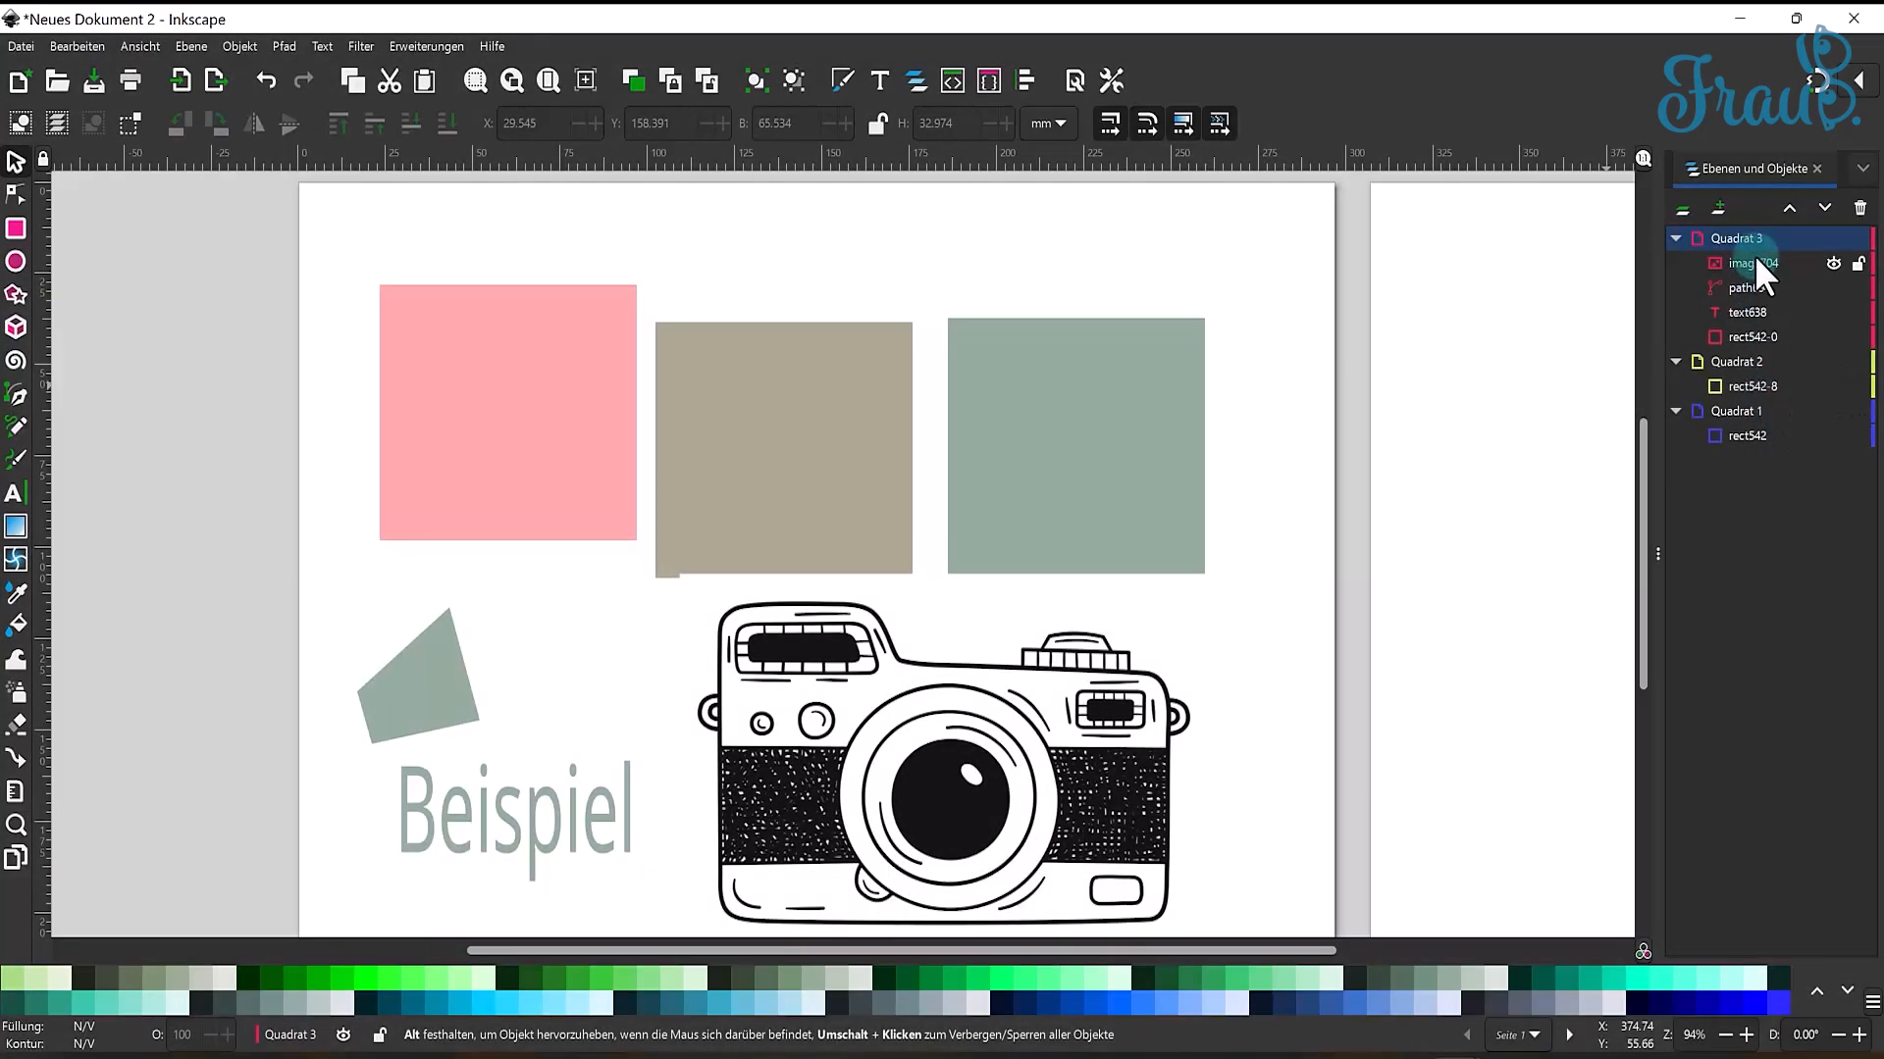
# - Pick the square, the text, the path and the image of layer Quadrat 3 one after another in the object list
pyautogui.click(1739, 335)
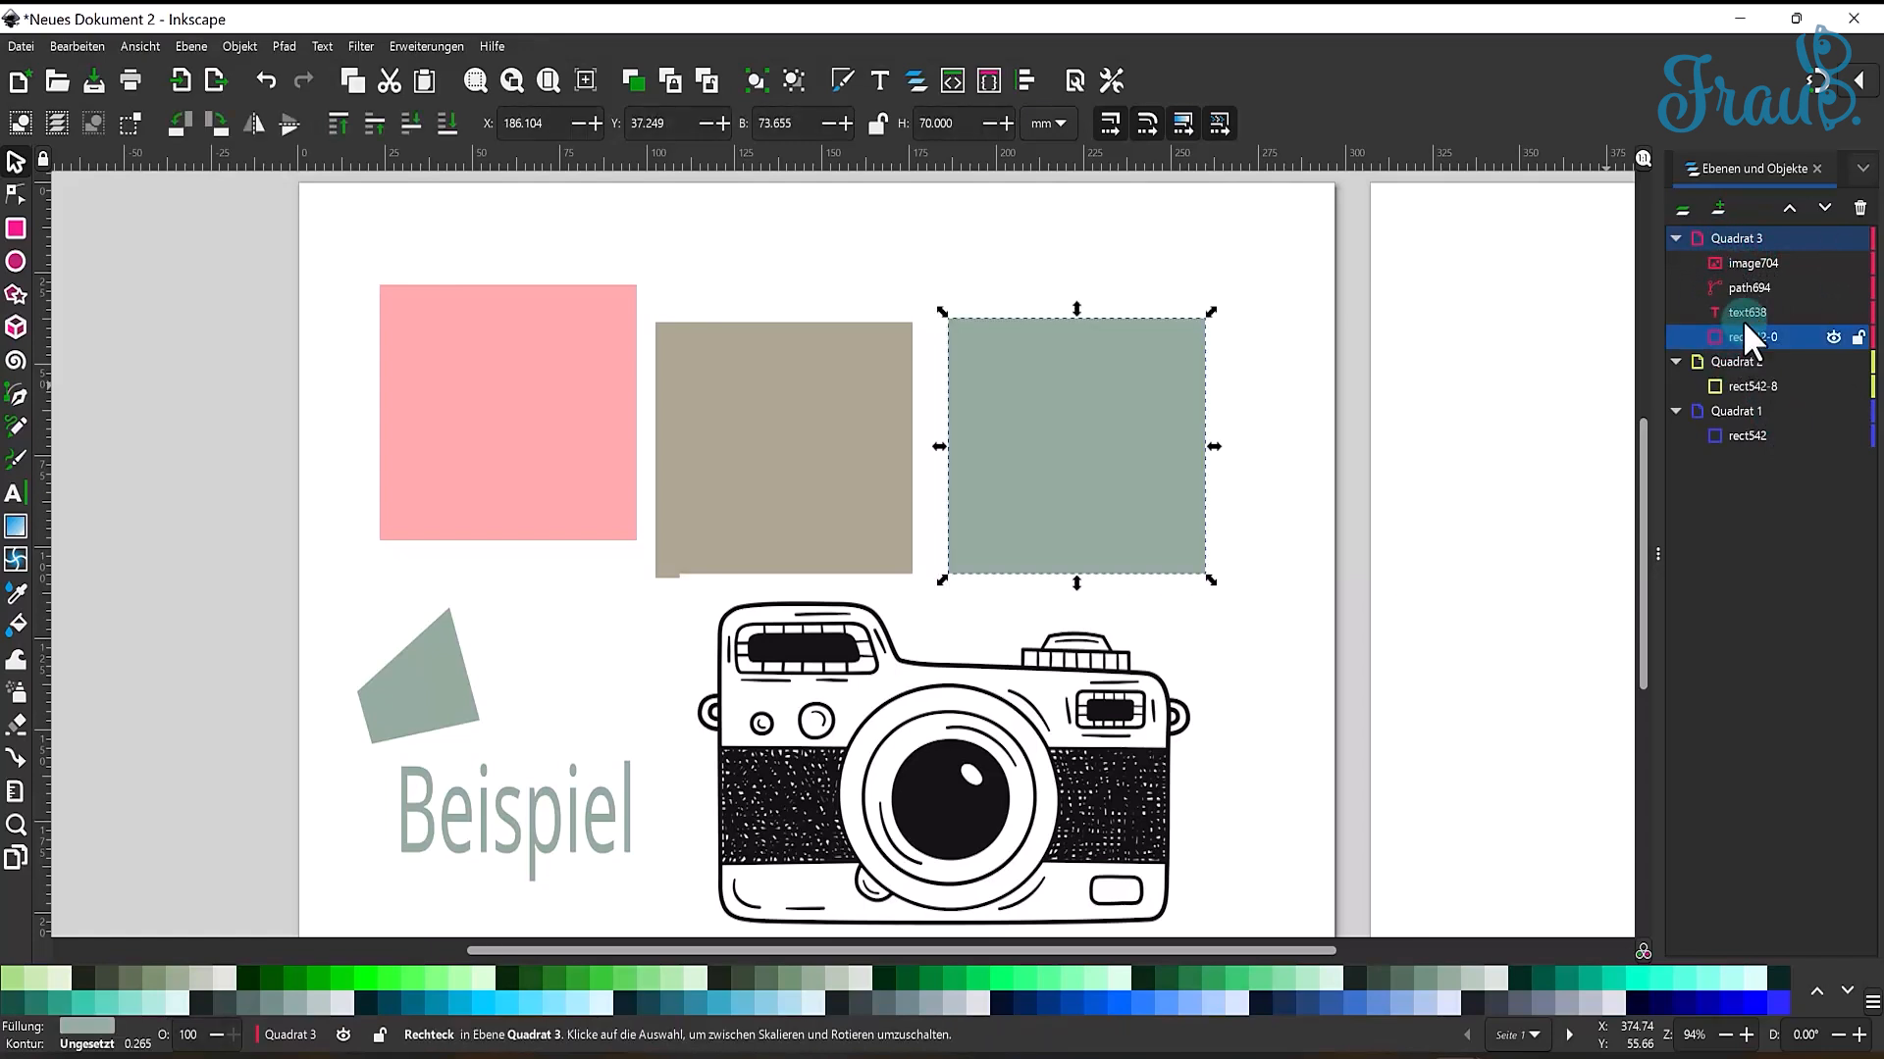
pyautogui.click(1743, 315)
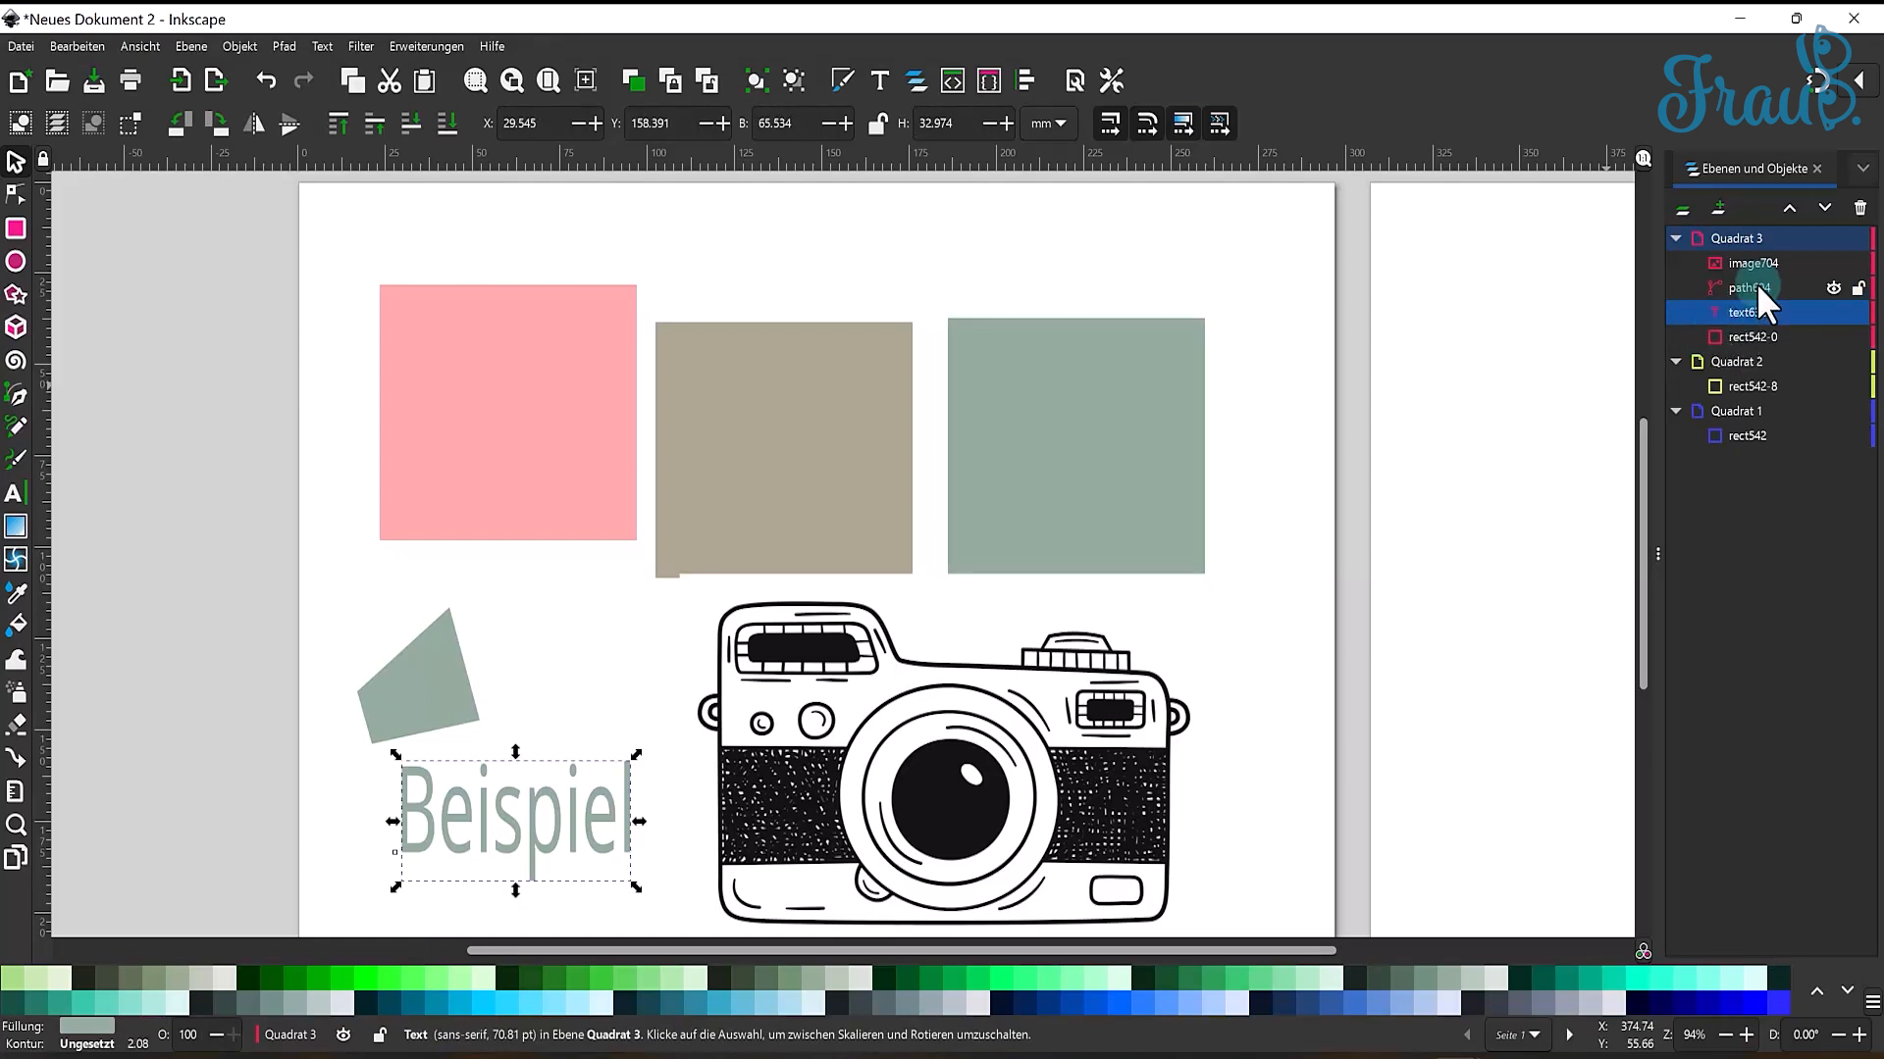
pyautogui.click(1756, 287)
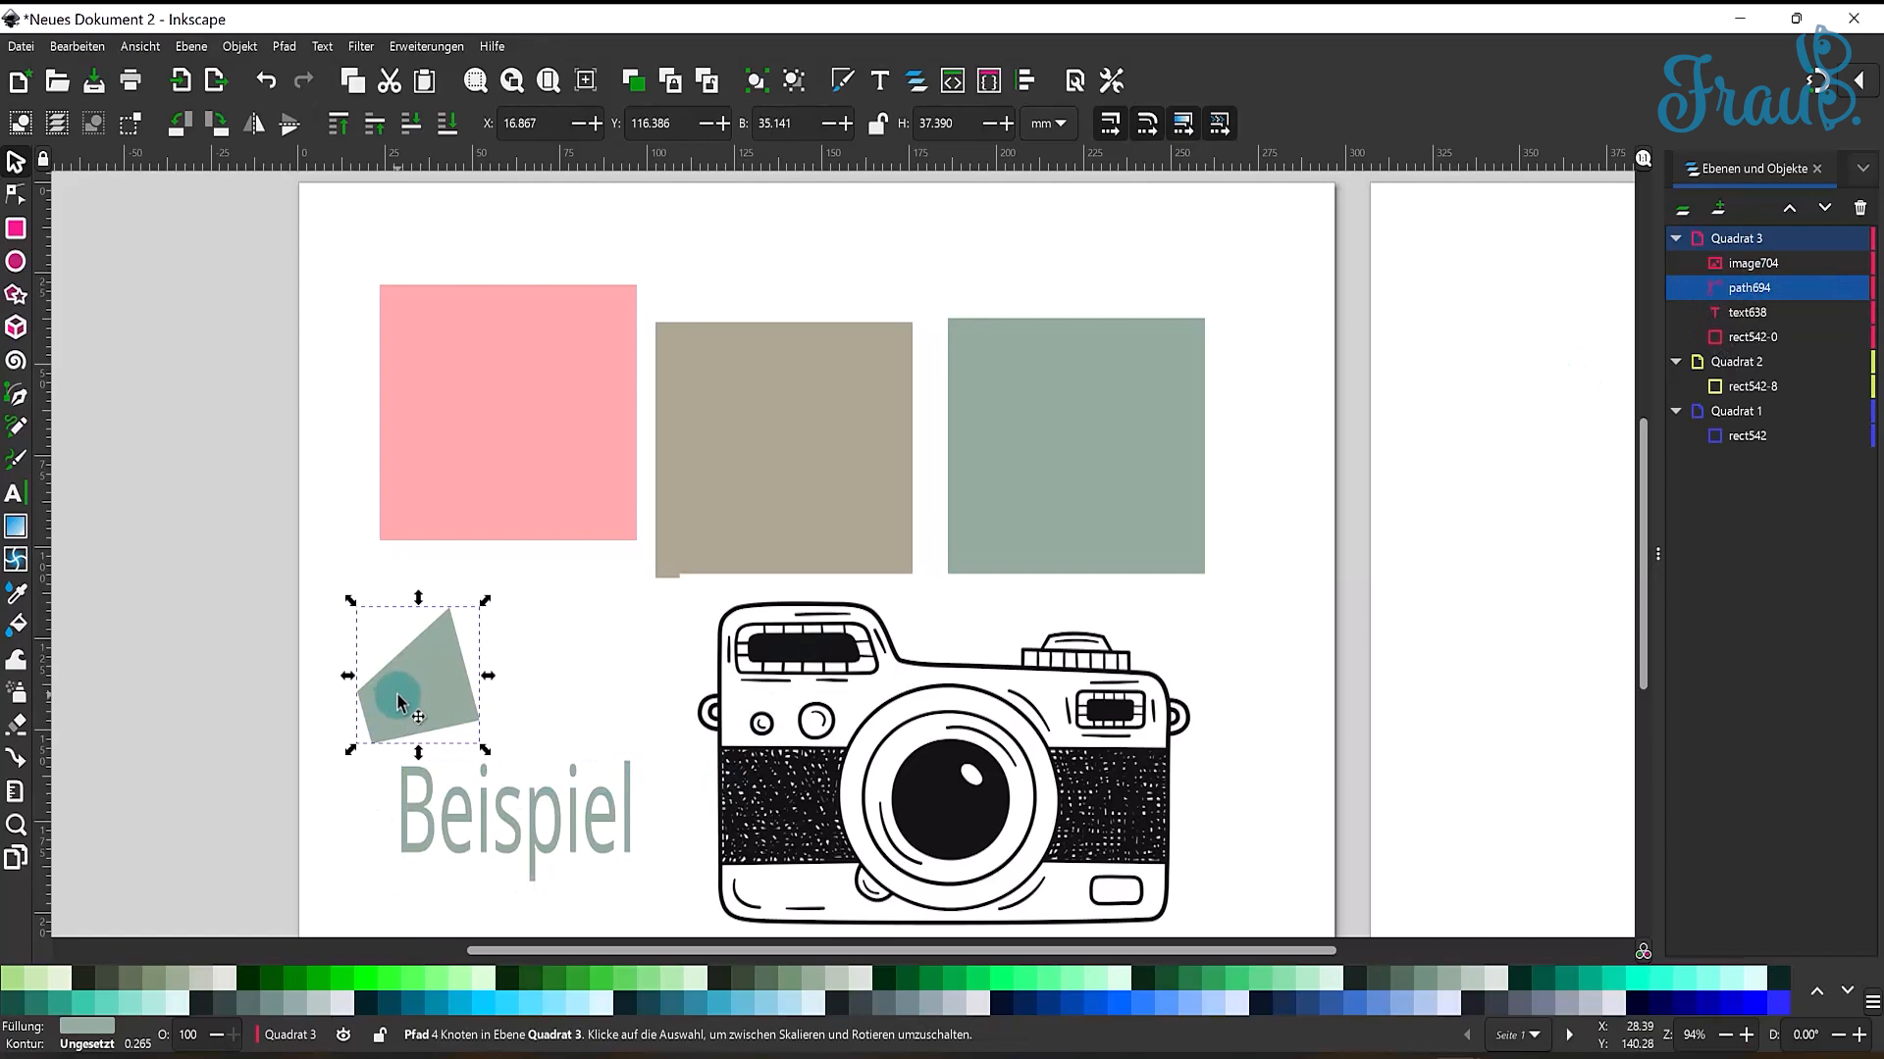
pyautogui.click(1738, 265)
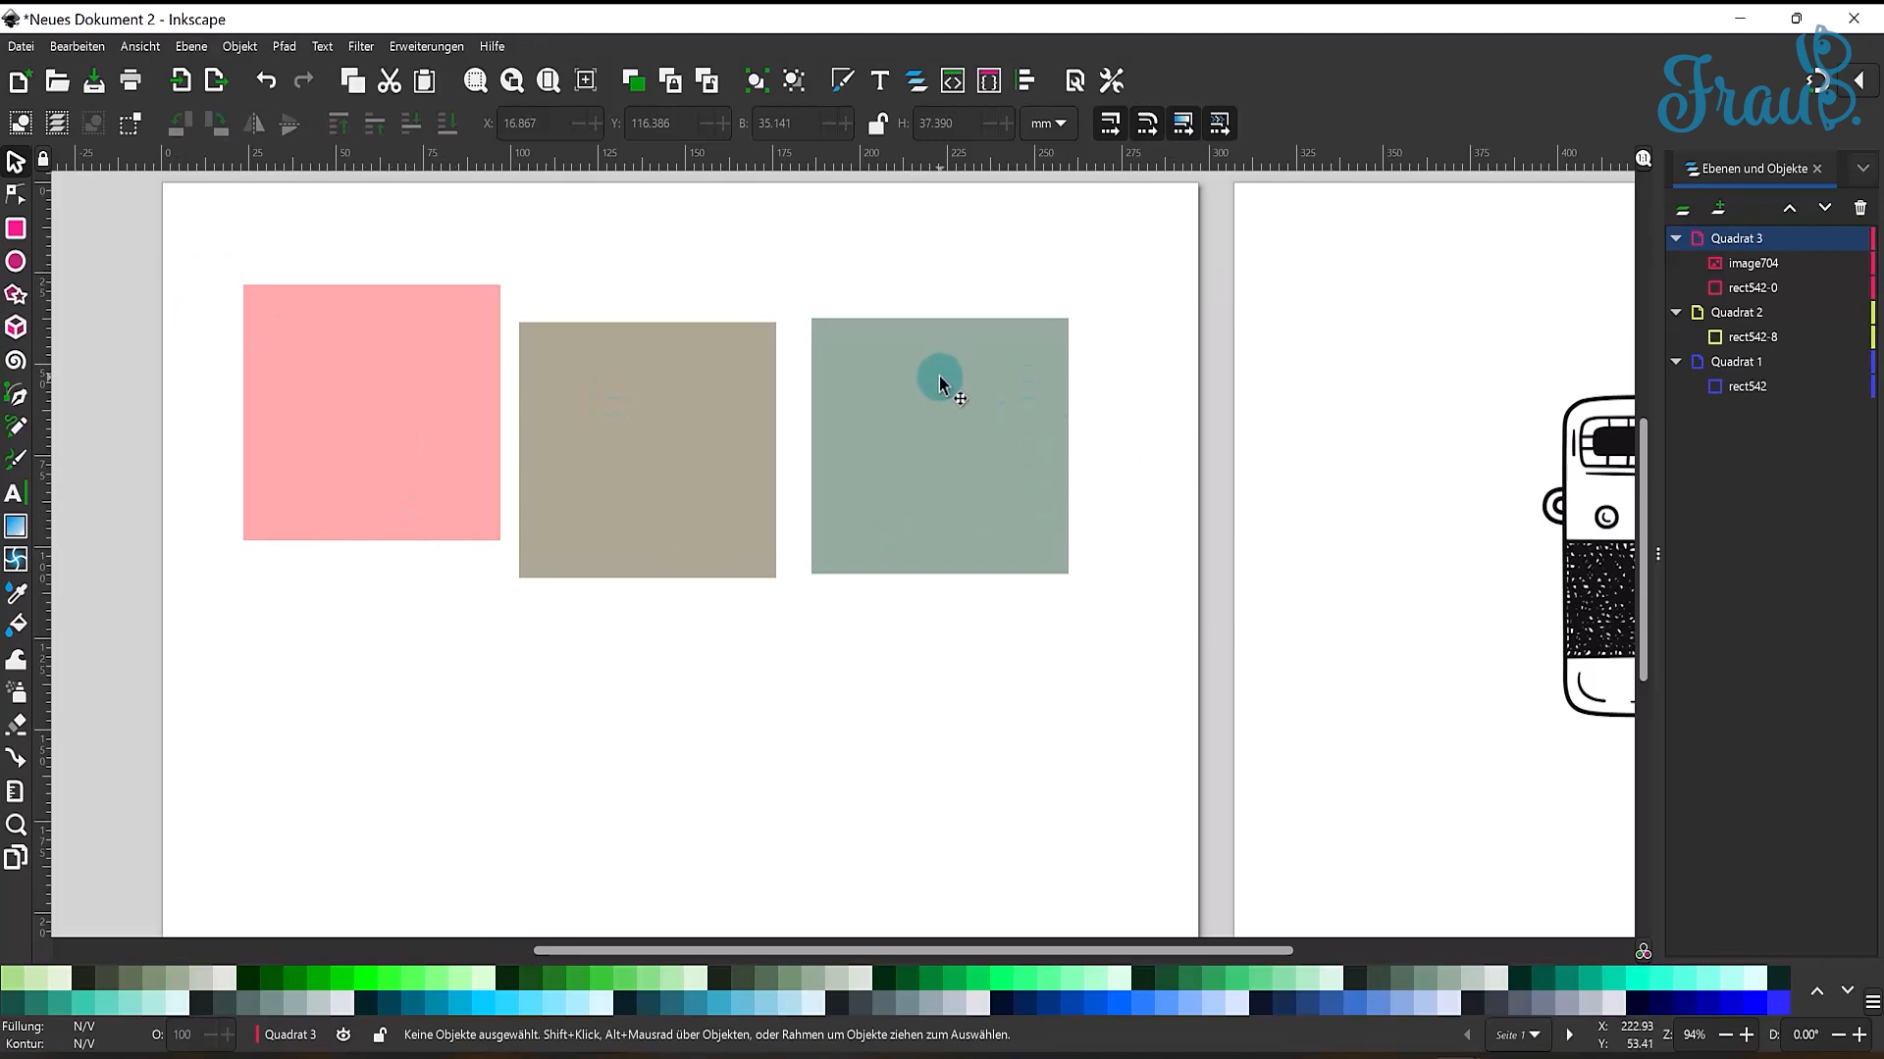
# - Show the advanced snapping options and activate snapping
pyautogui.click(1854, 78)
pyautogui.click(1554, 78)
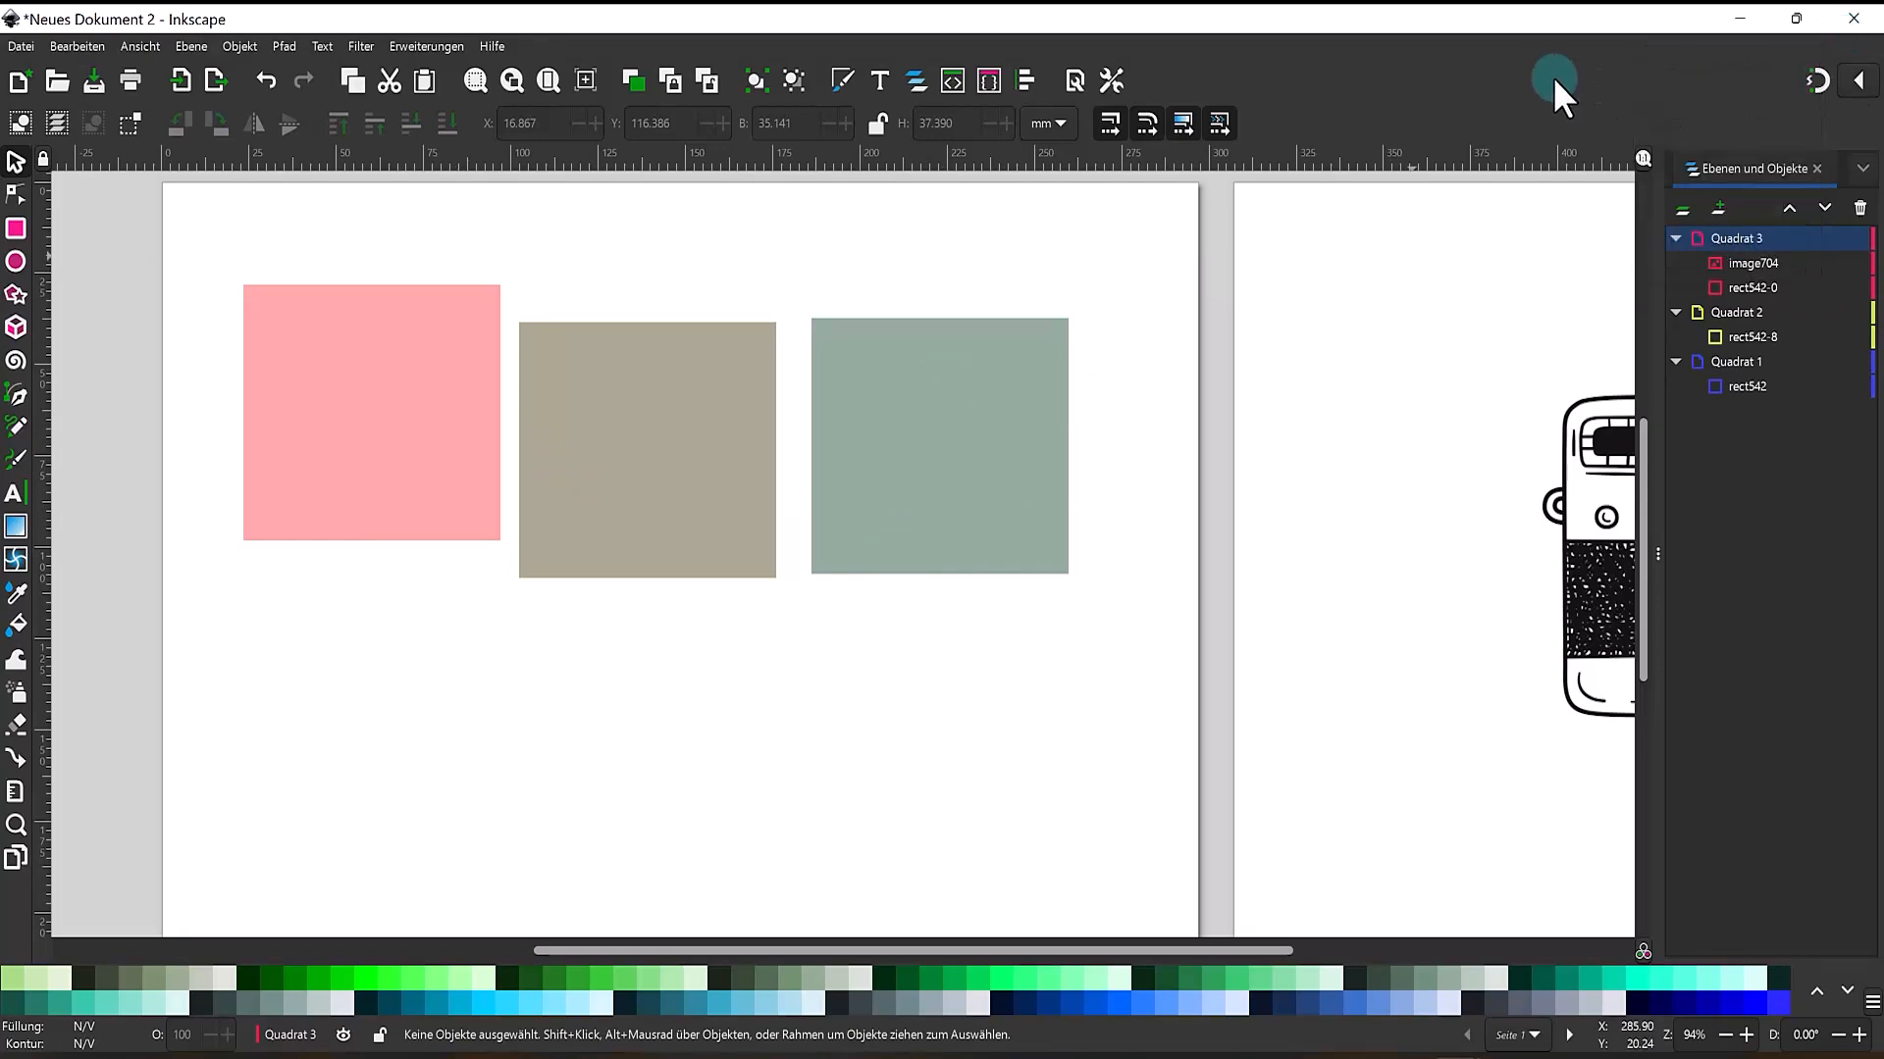
pyautogui.click(1815, 76)
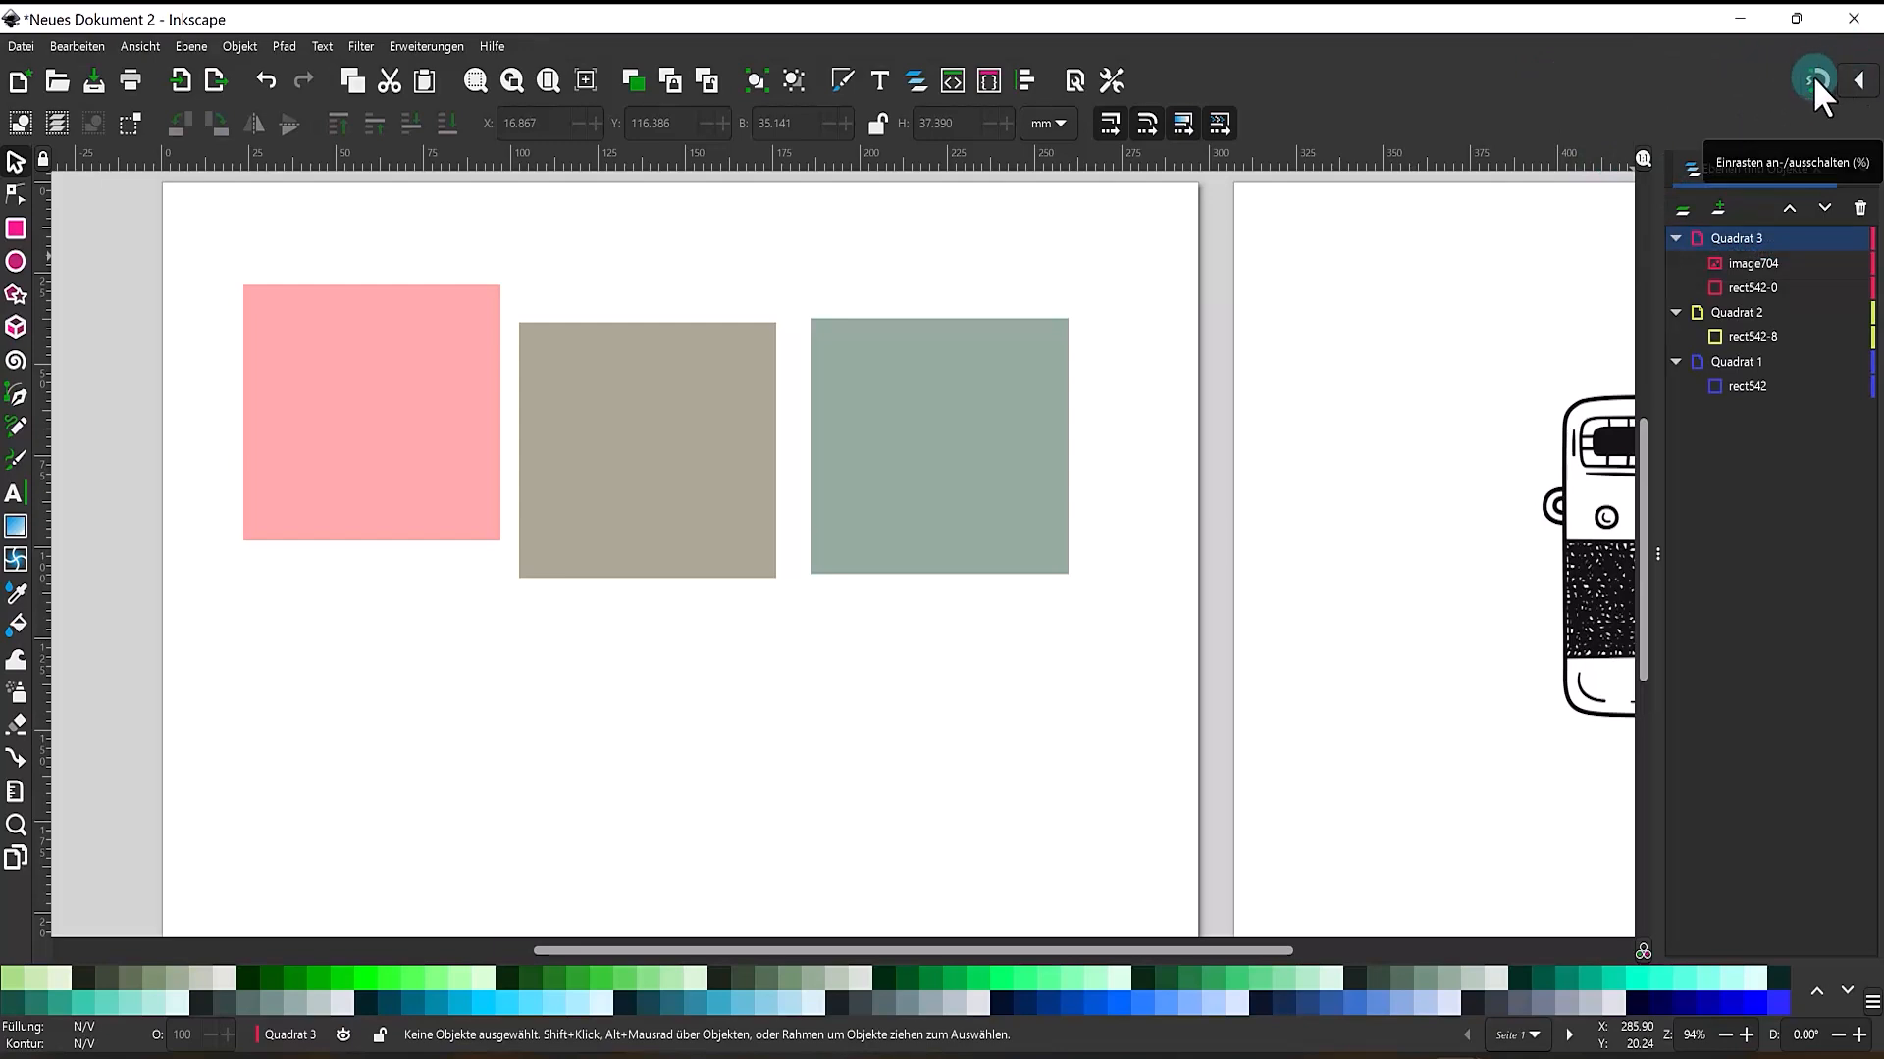
pyautogui.click(1864, 81)
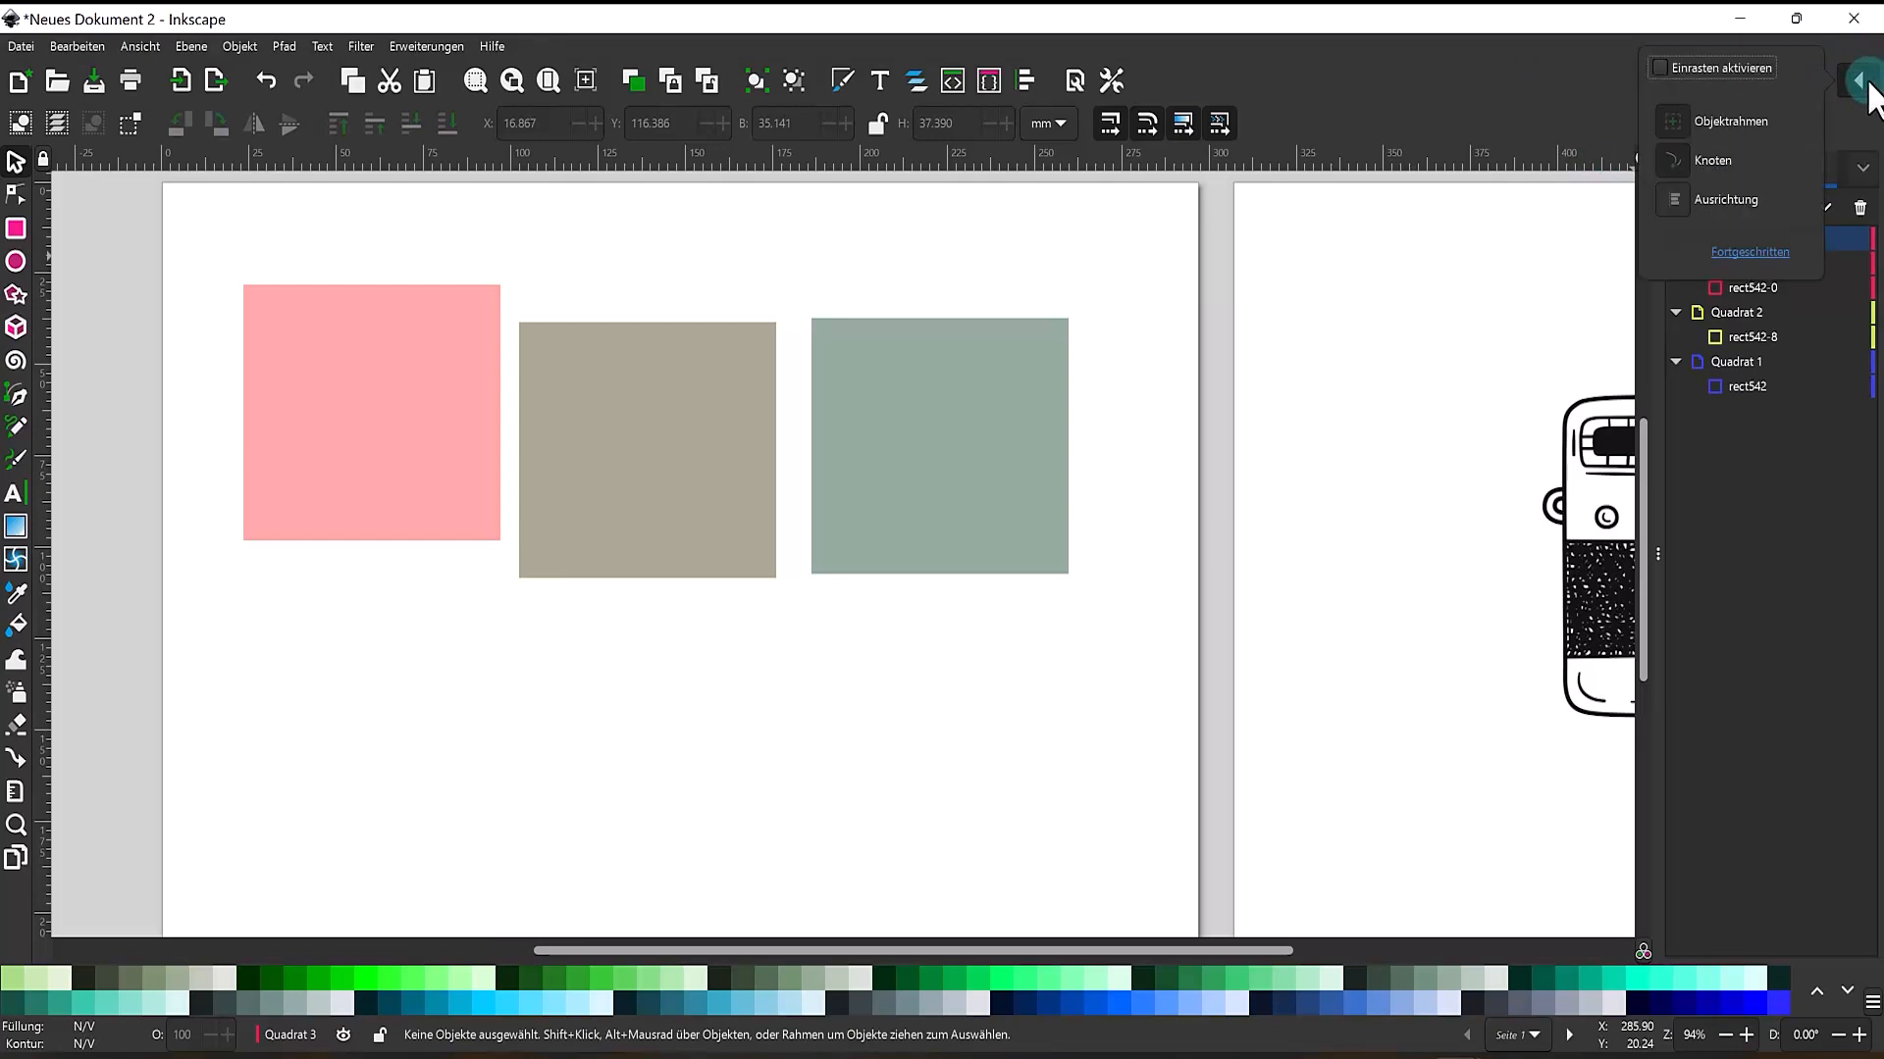
pyautogui.click(1856, 82)
pyautogui.click(1861, 86)
pyautogui.click(1778, 252)
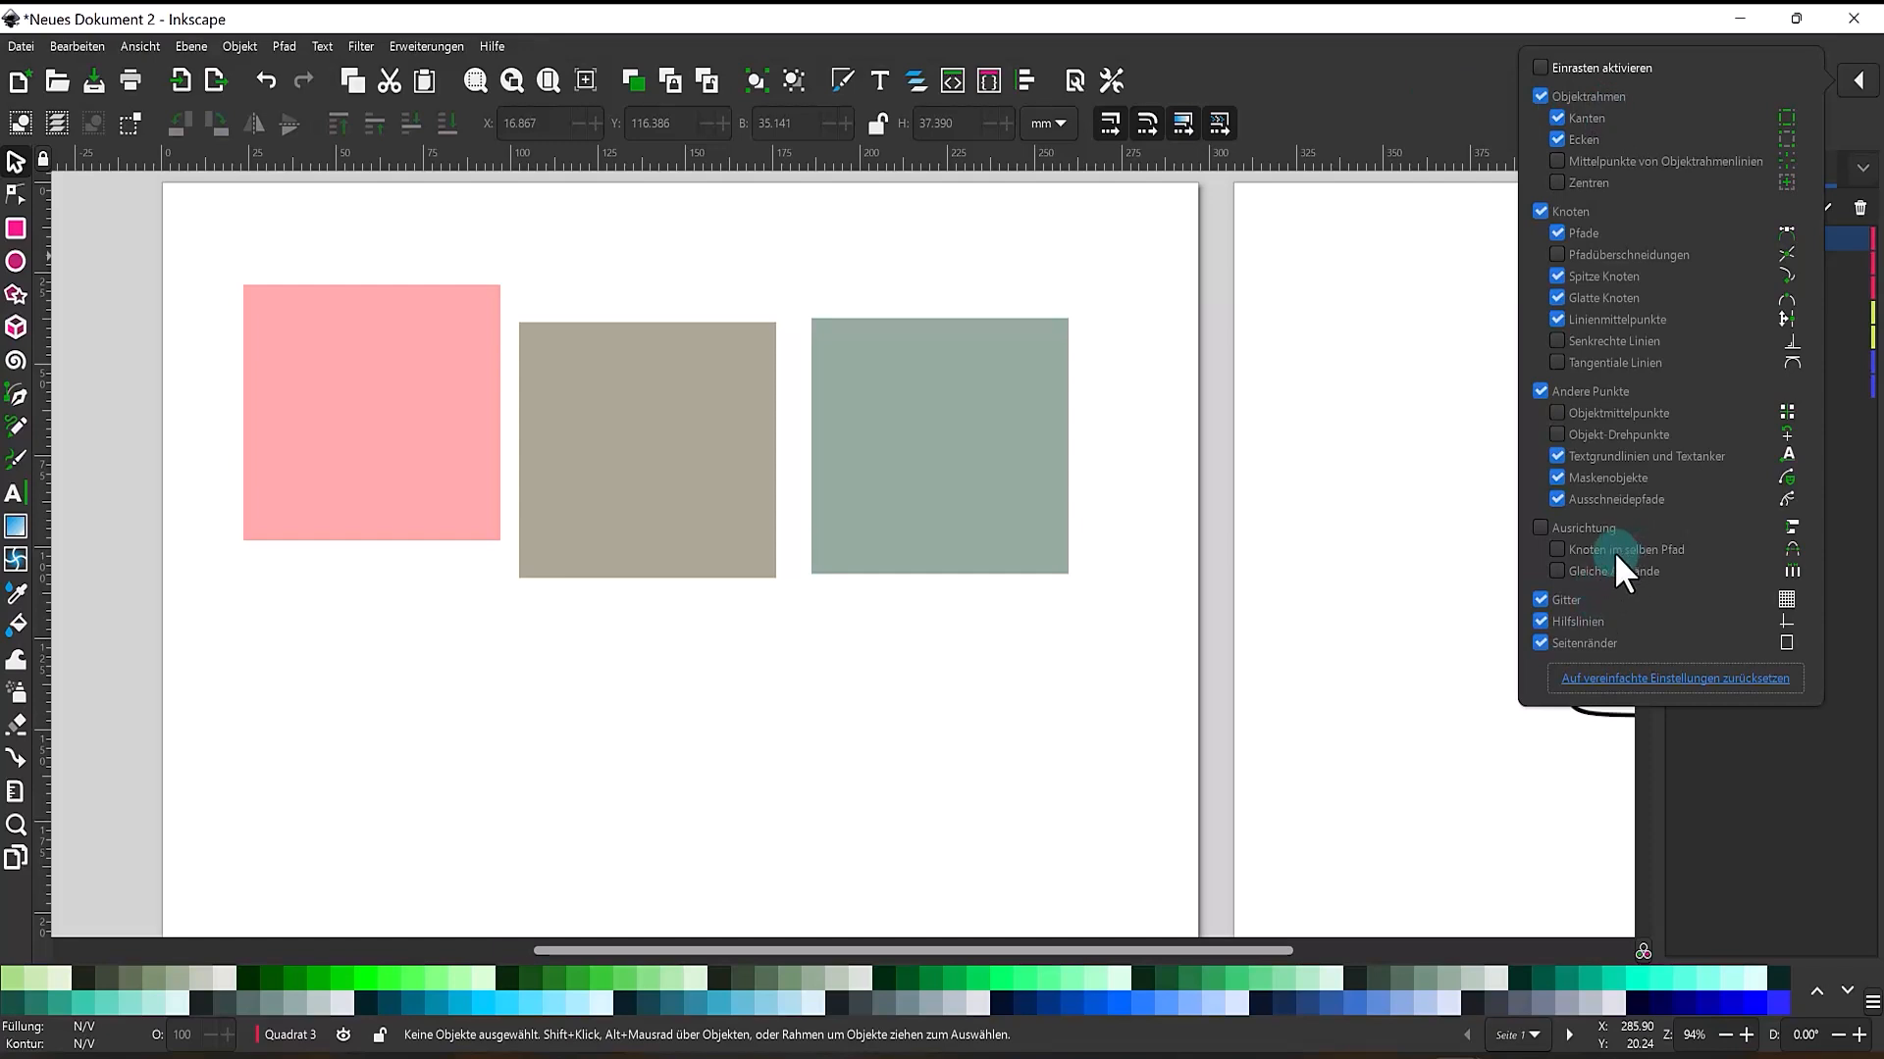
pyautogui.click(1540, 67)
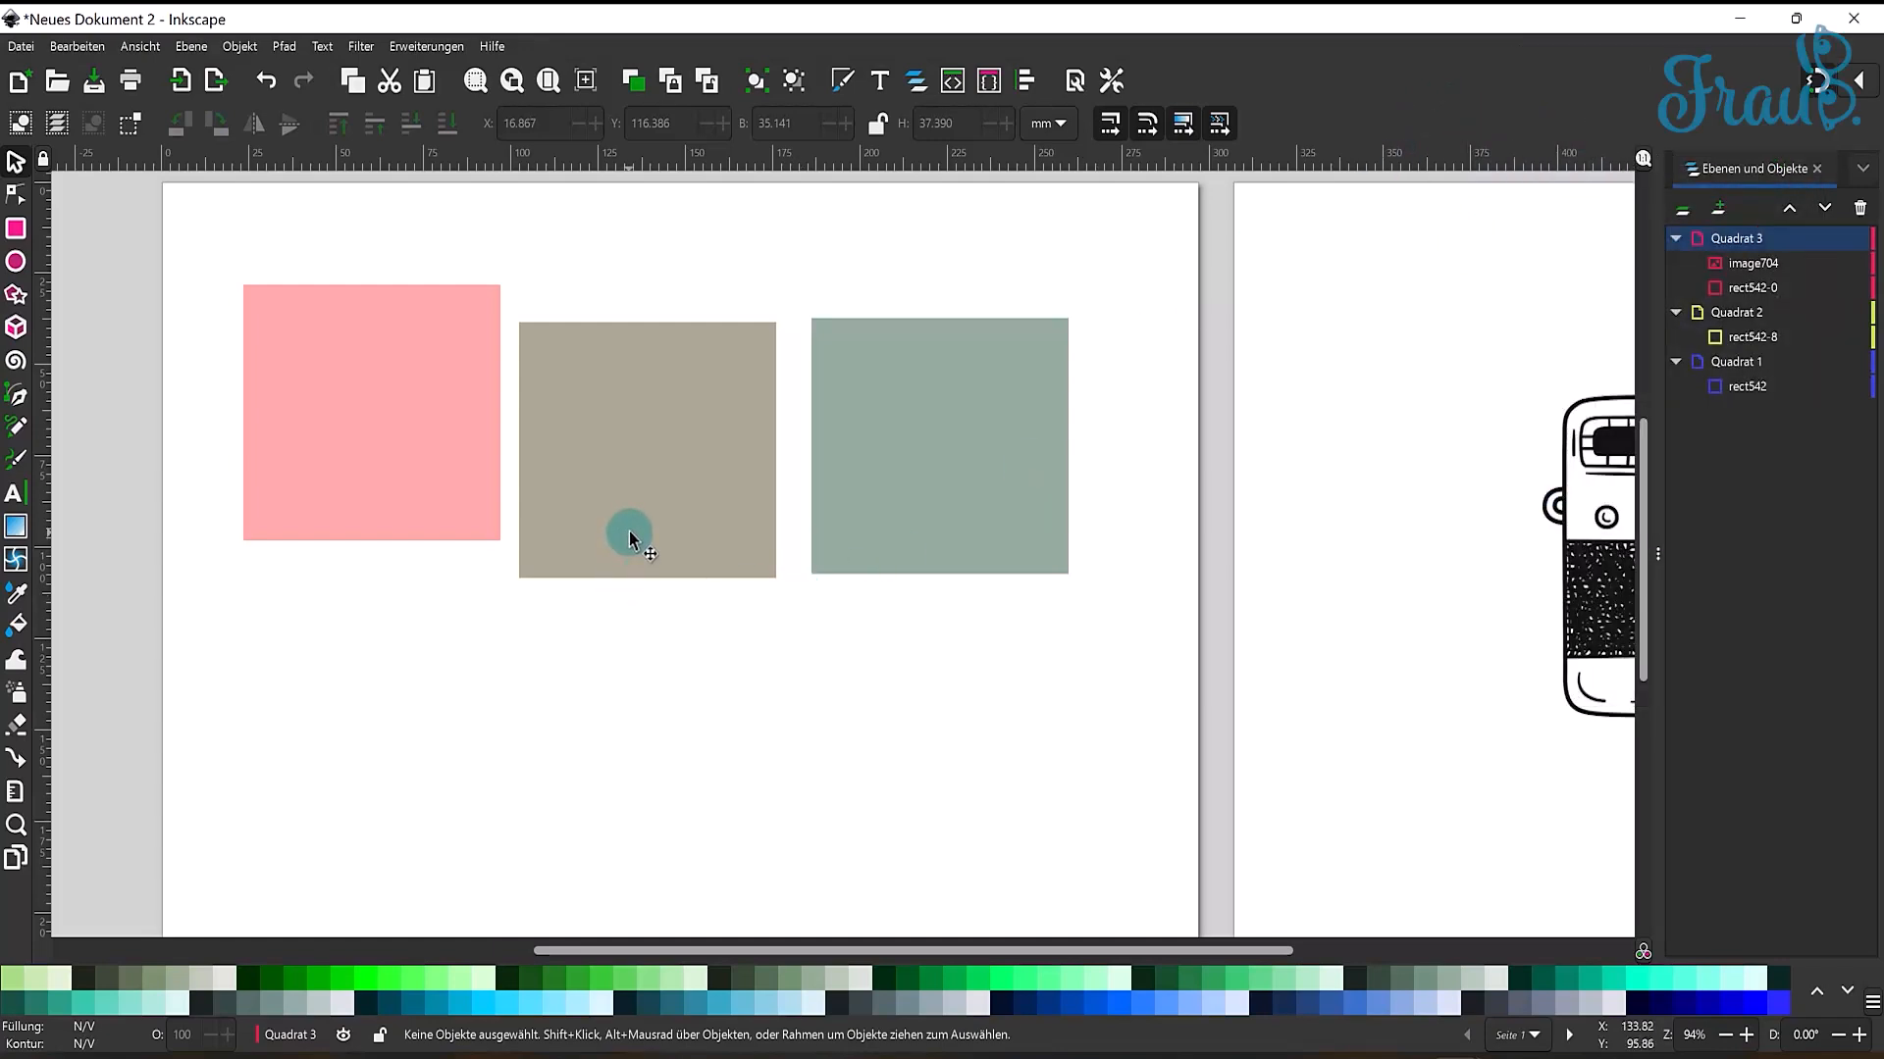
# - Snap the brown square against the grey-green square's edge, and then its upper corner onto the pink square's lower corner
pyautogui.moveTo(636, 518); pyautogui.dragTo(693, 502)
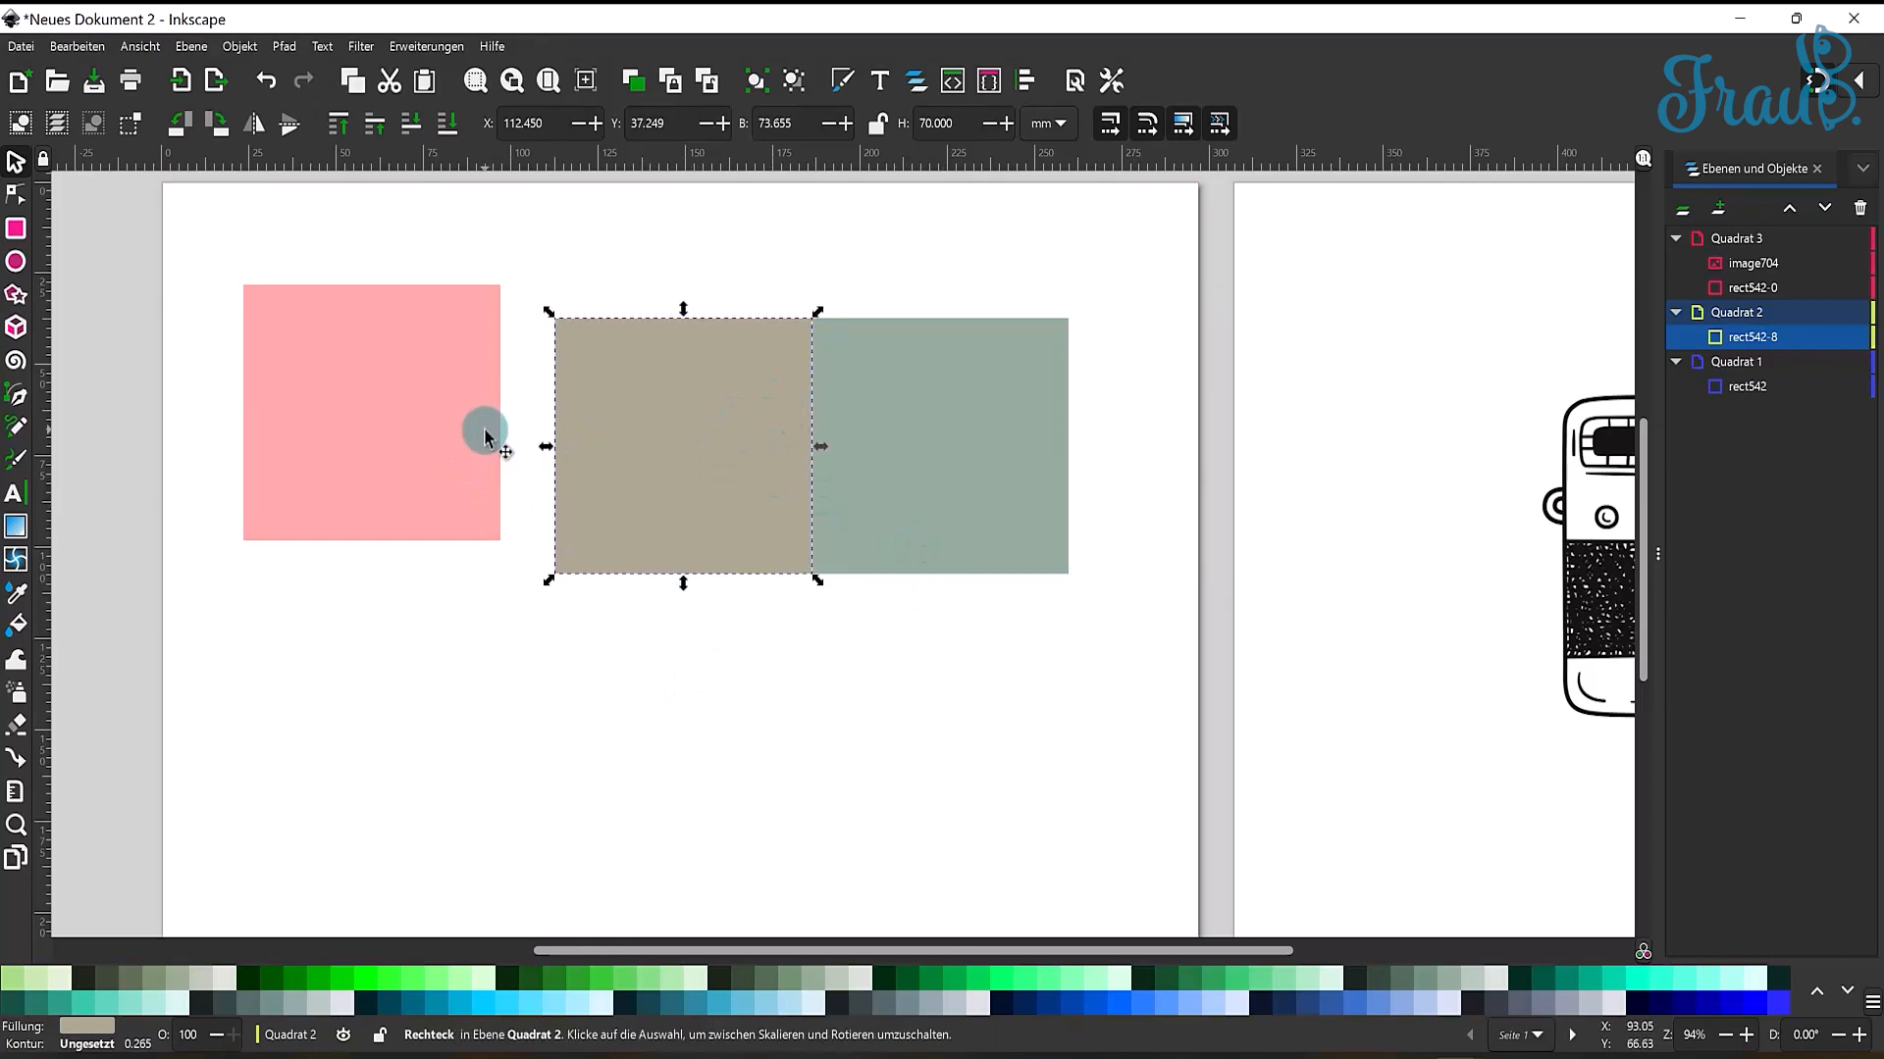
pyautogui.moveTo(737, 422); pyautogui.dragTo(683, 658)
pyautogui.click(878, 706)
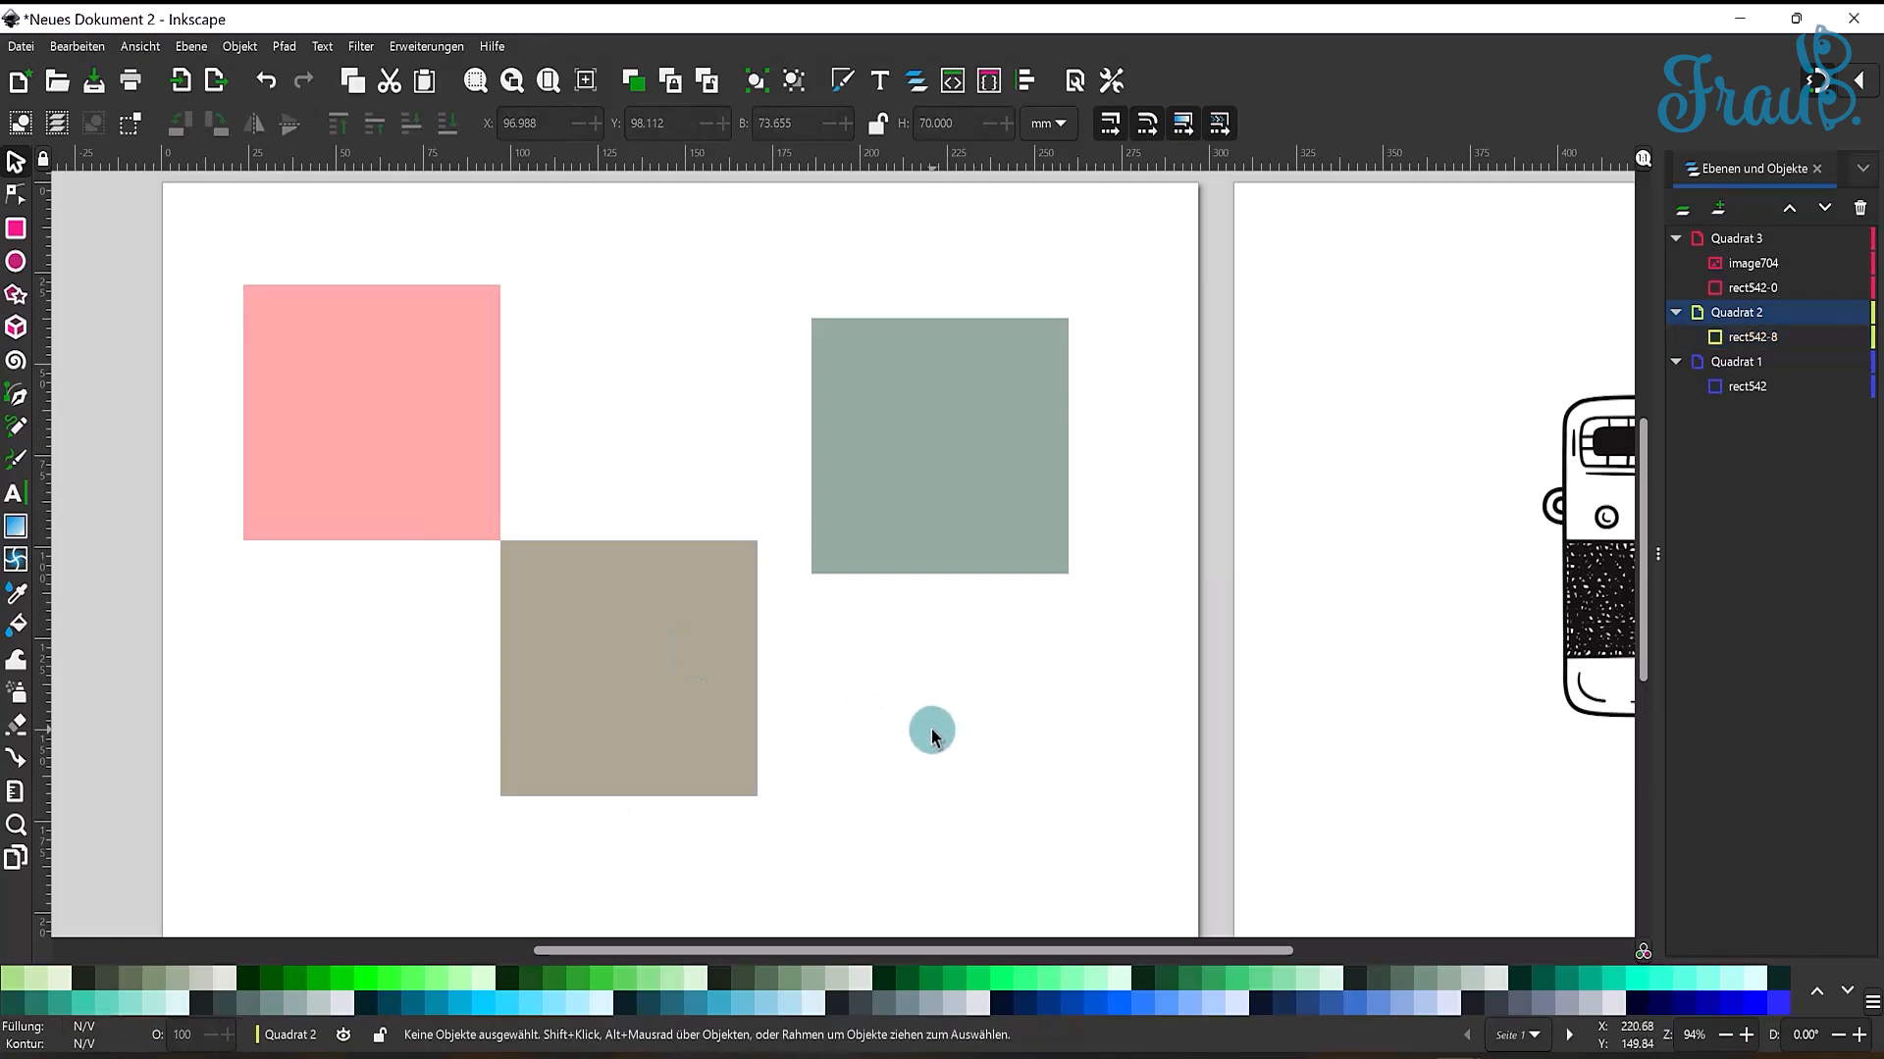
# - Snap the grey-green square's lower corner onto the brown square's upper corner, level with the pink square
pyautogui.moveTo(935, 508); pyautogui.dragTo(897, 464)
pyautogui.click(943, 656)
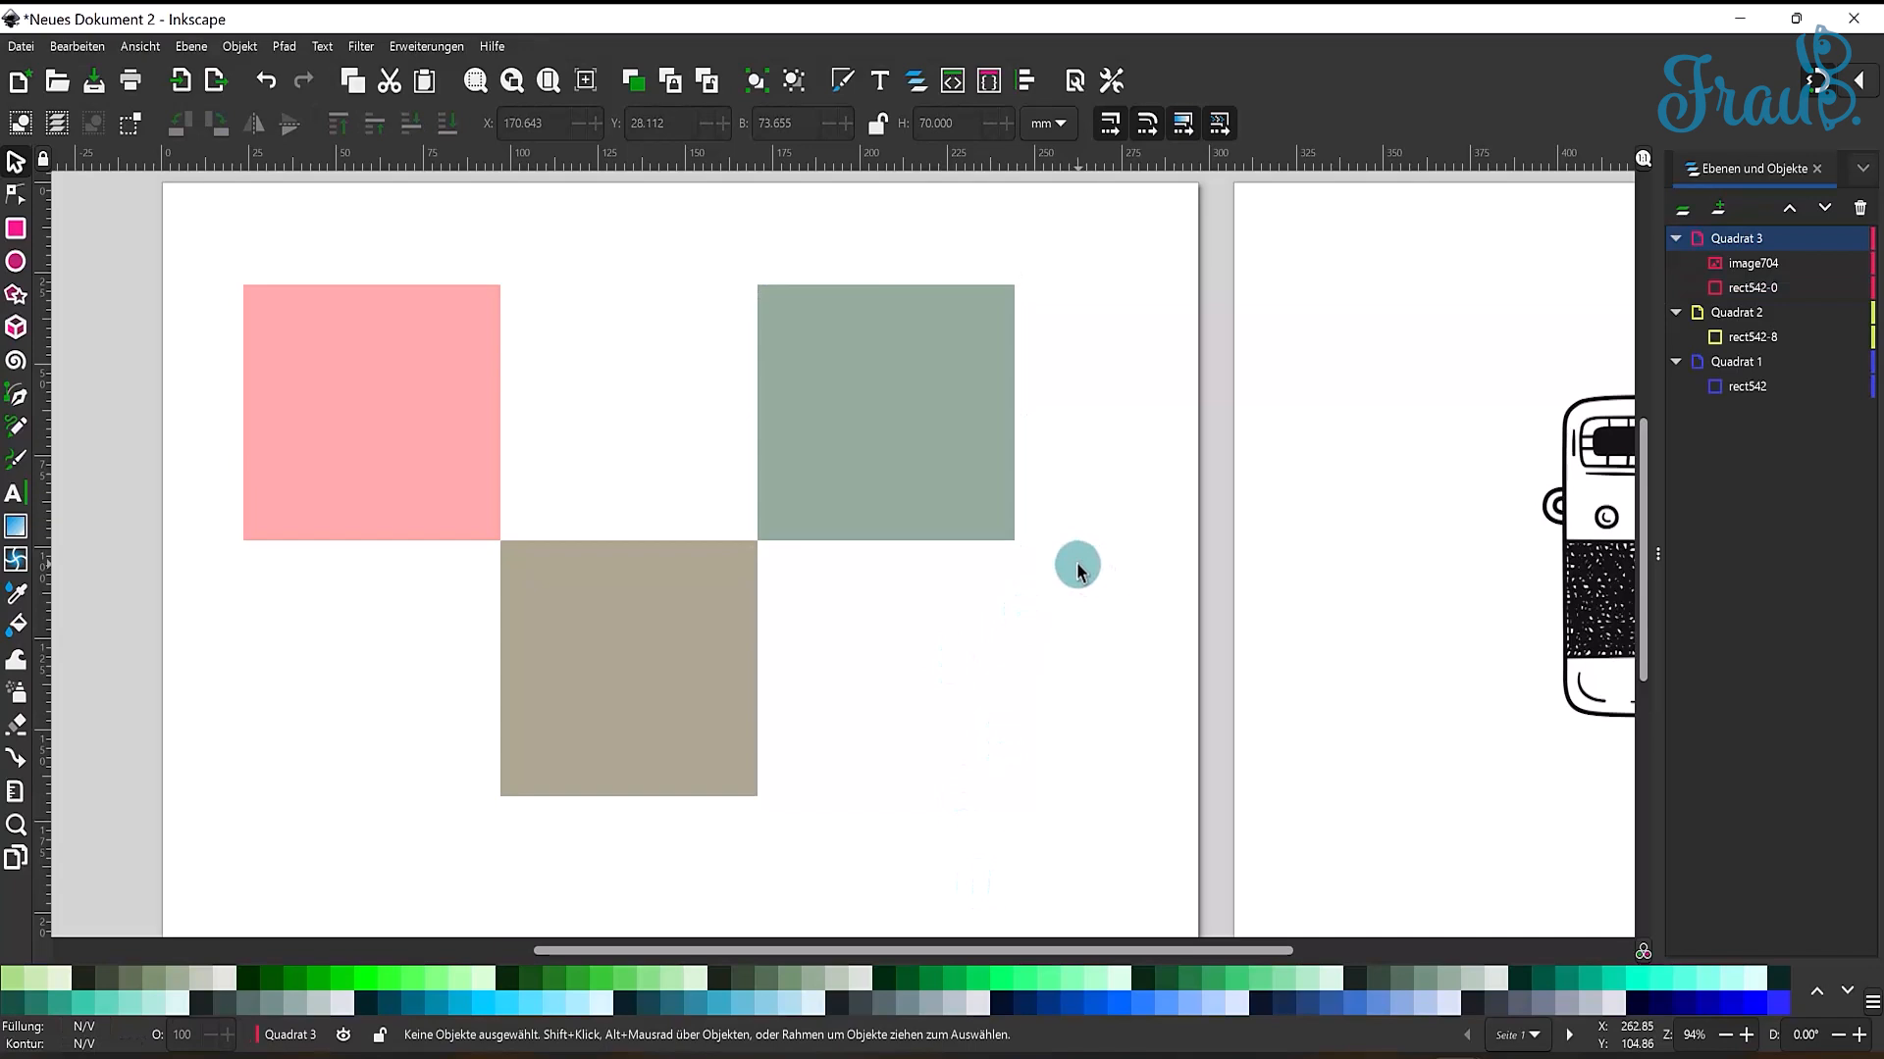
pyautogui.click(920, 481)
pyautogui.click(964, 705)
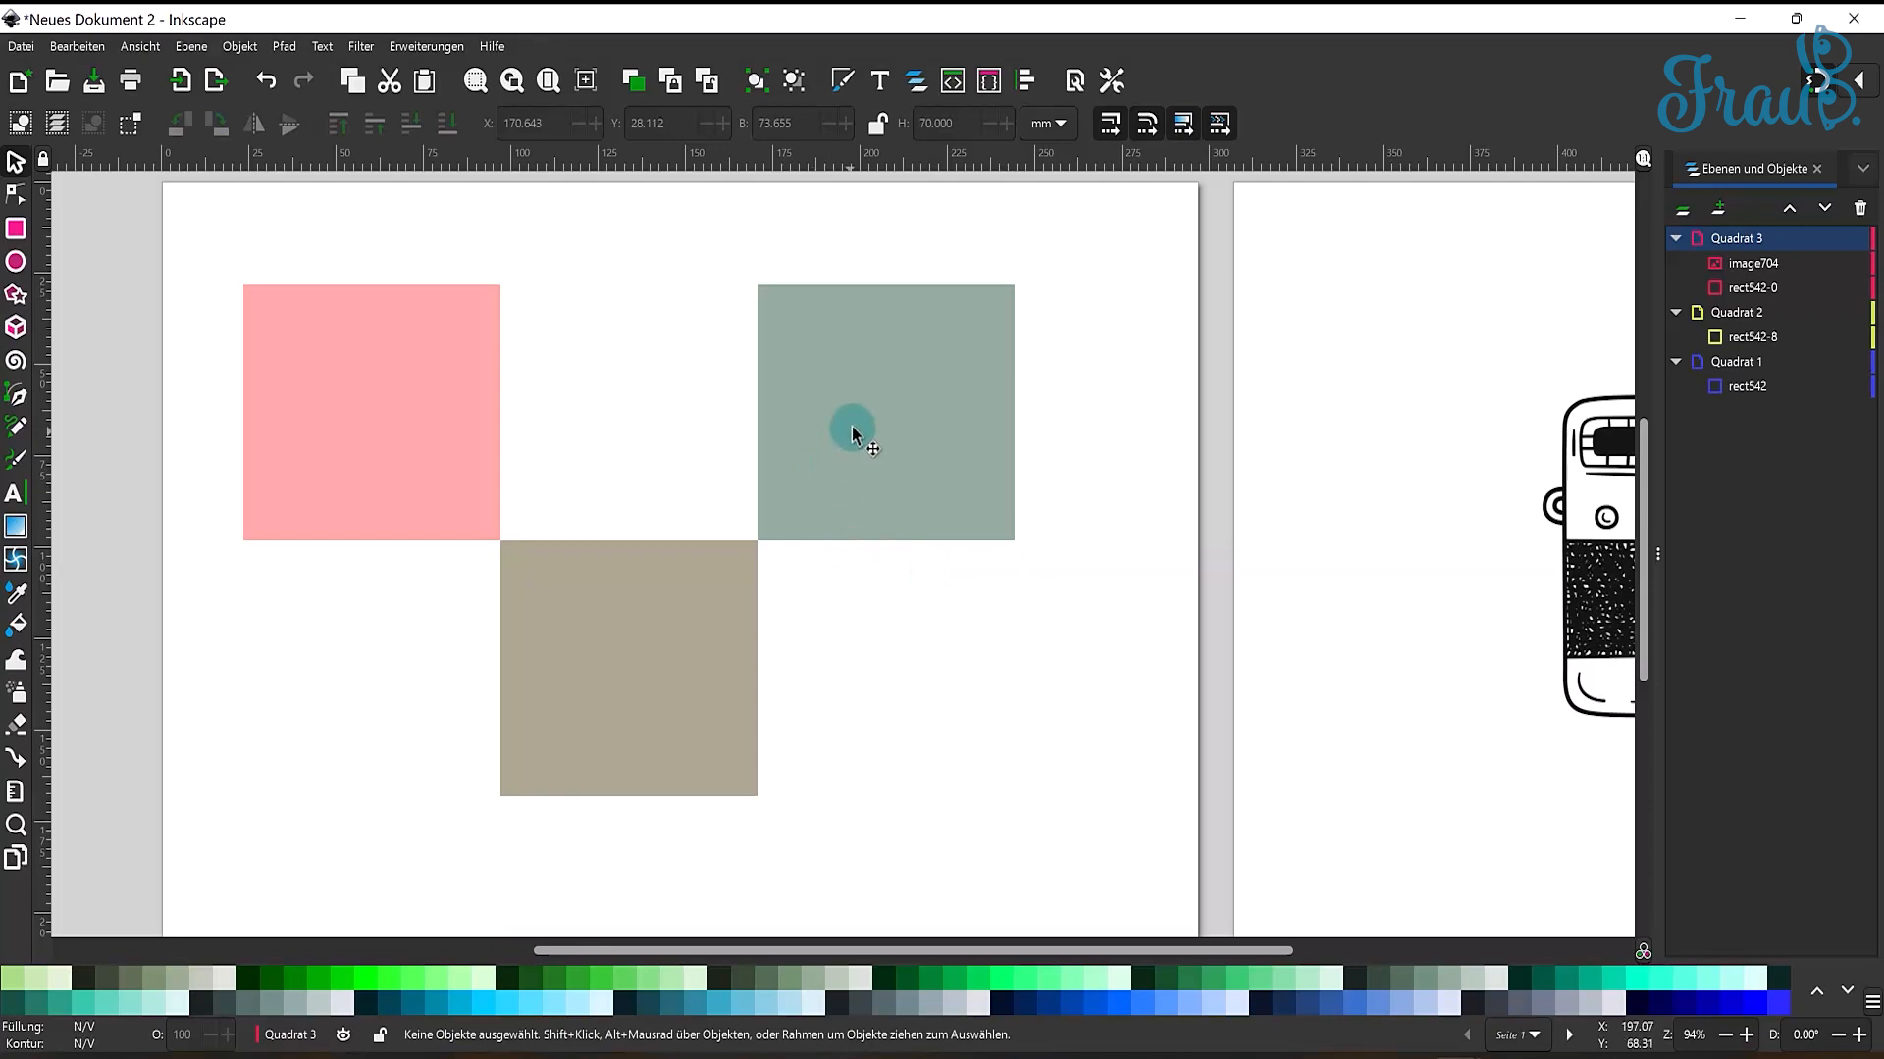
# - Move the brown and grey-green squares apart and snap them into a level row beside the pink square with equal gaps
pyautogui.moveTo(933, 433); pyautogui.dragTo(1128, 585)
pyautogui.moveTo(651, 620); pyautogui.dragTo(832, 319)
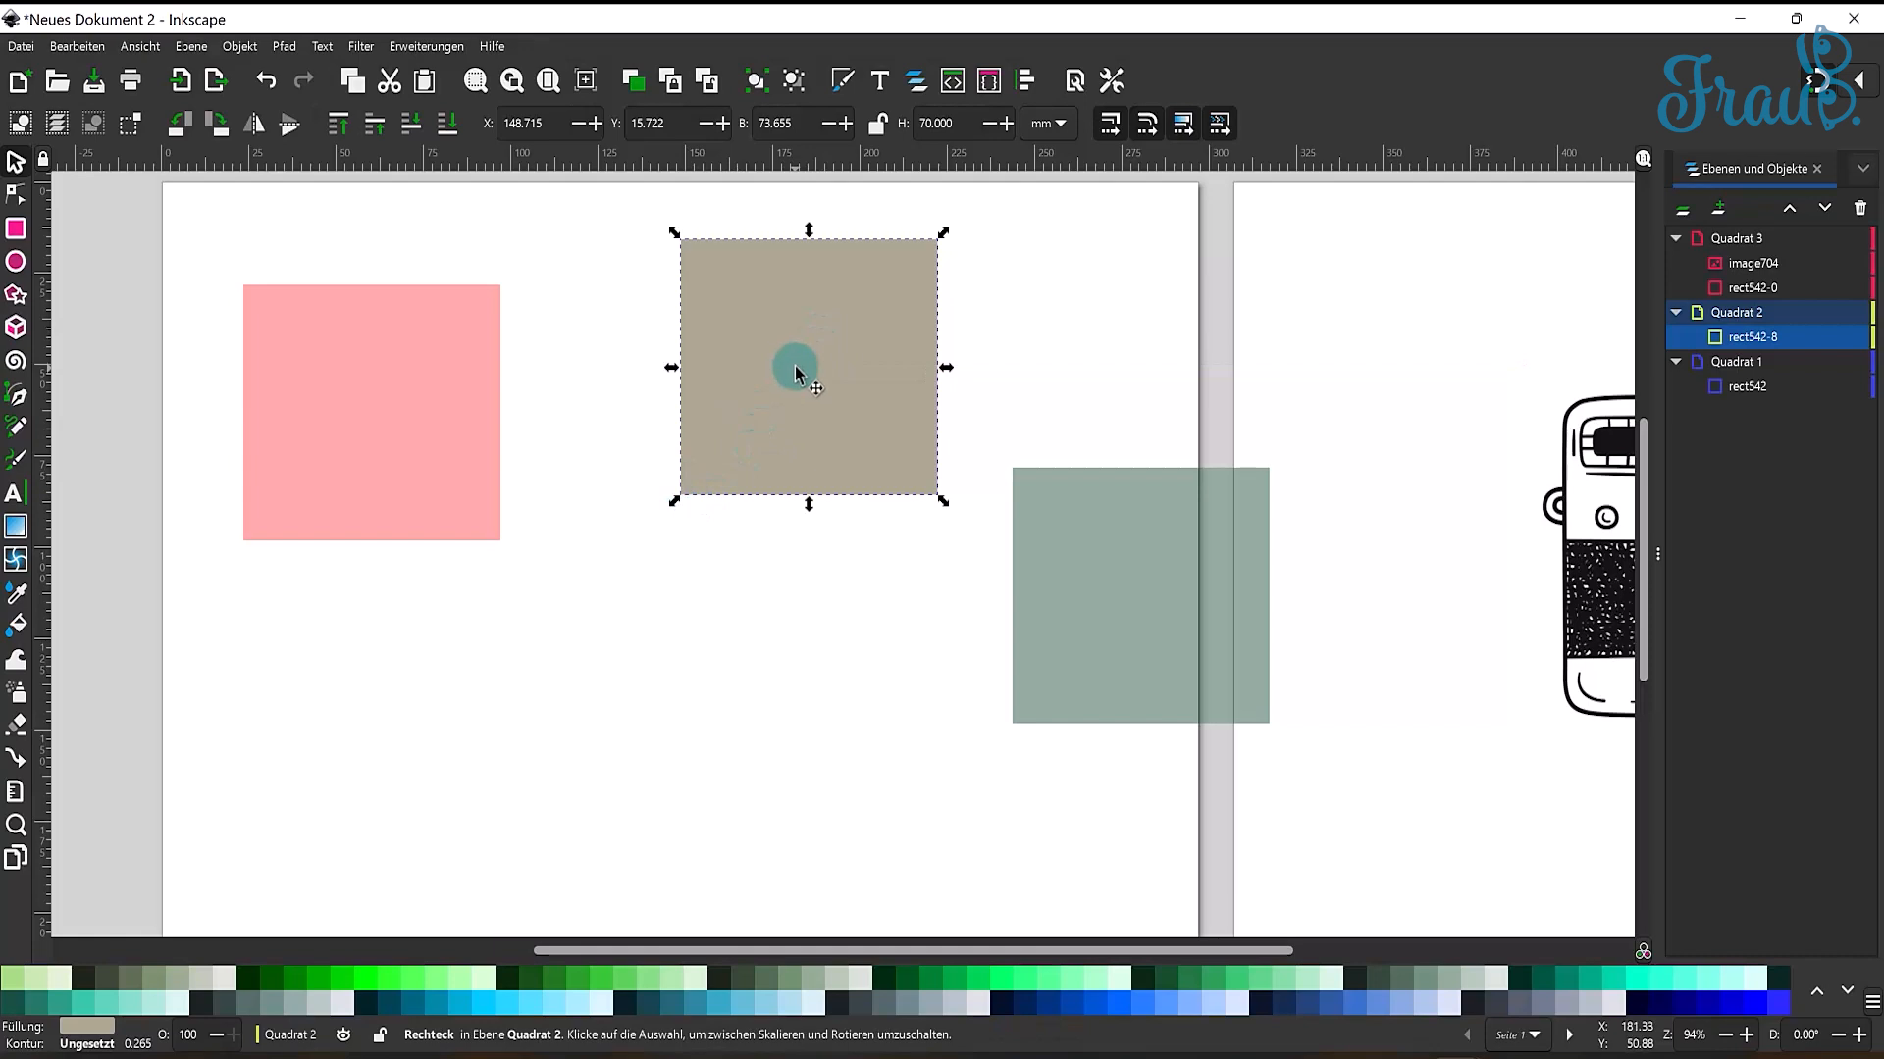
pyautogui.moveTo(809, 315); pyautogui.dragTo(651, 357)
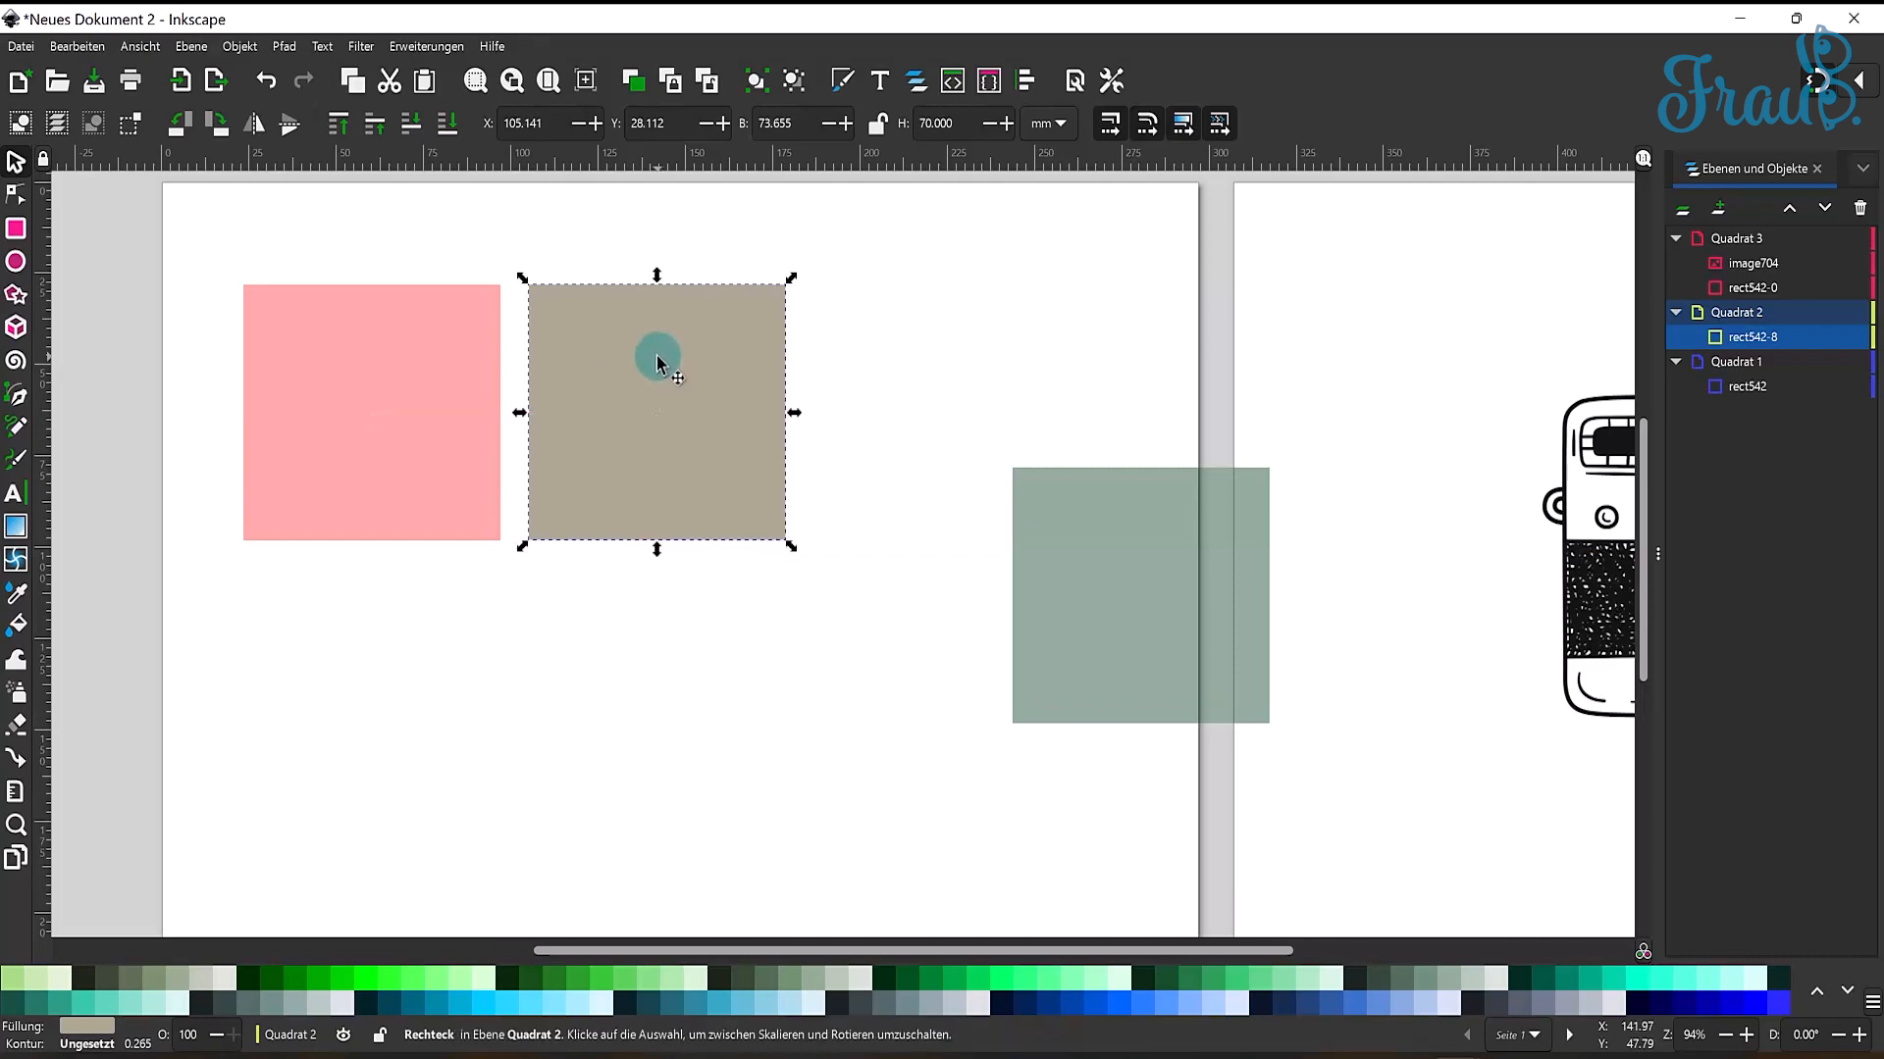
pyautogui.moveTo(1130, 549); pyautogui.dragTo(937, 397)
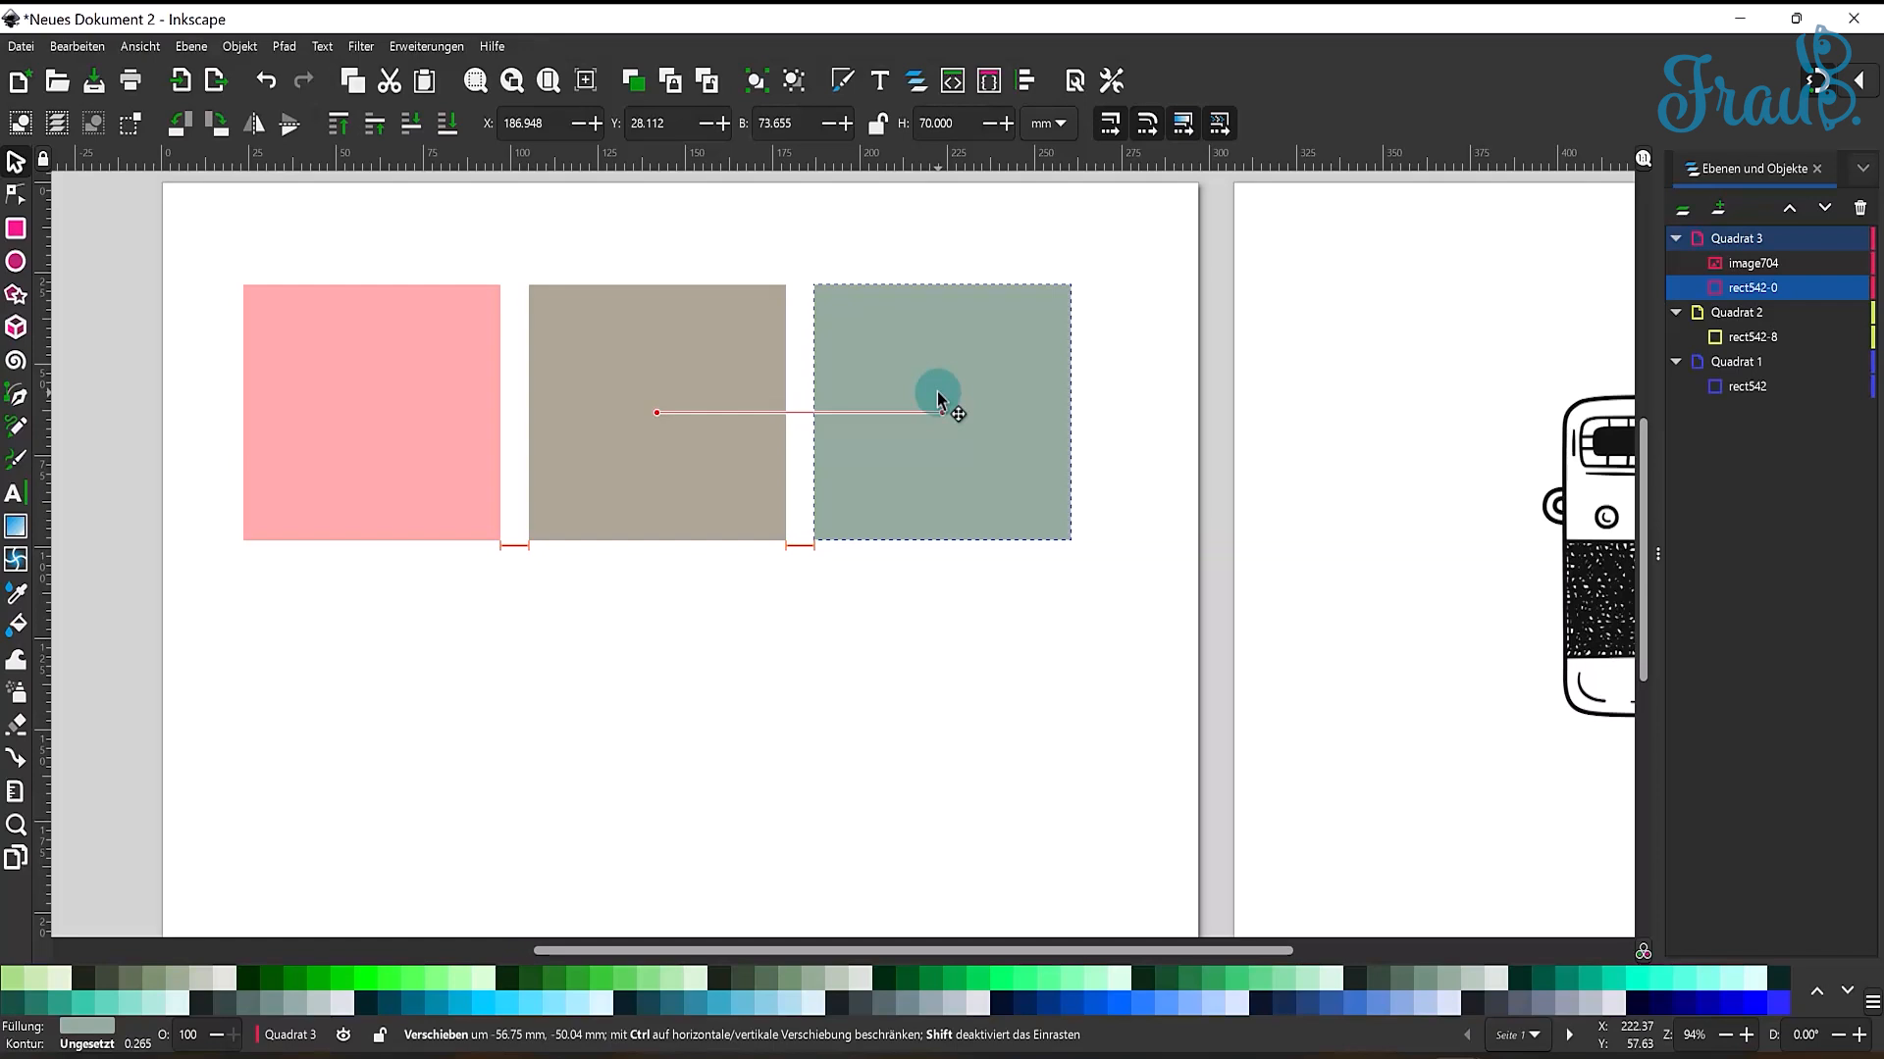
pyautogui.moveTo(937, 394)
pyautogui.mouseDown()
pyautogui.moveTo(963, 496)
pyautogui.moveTo(948, 382)
pyautogui.moveTo(945, 398)
pyautogui.mouseUp()
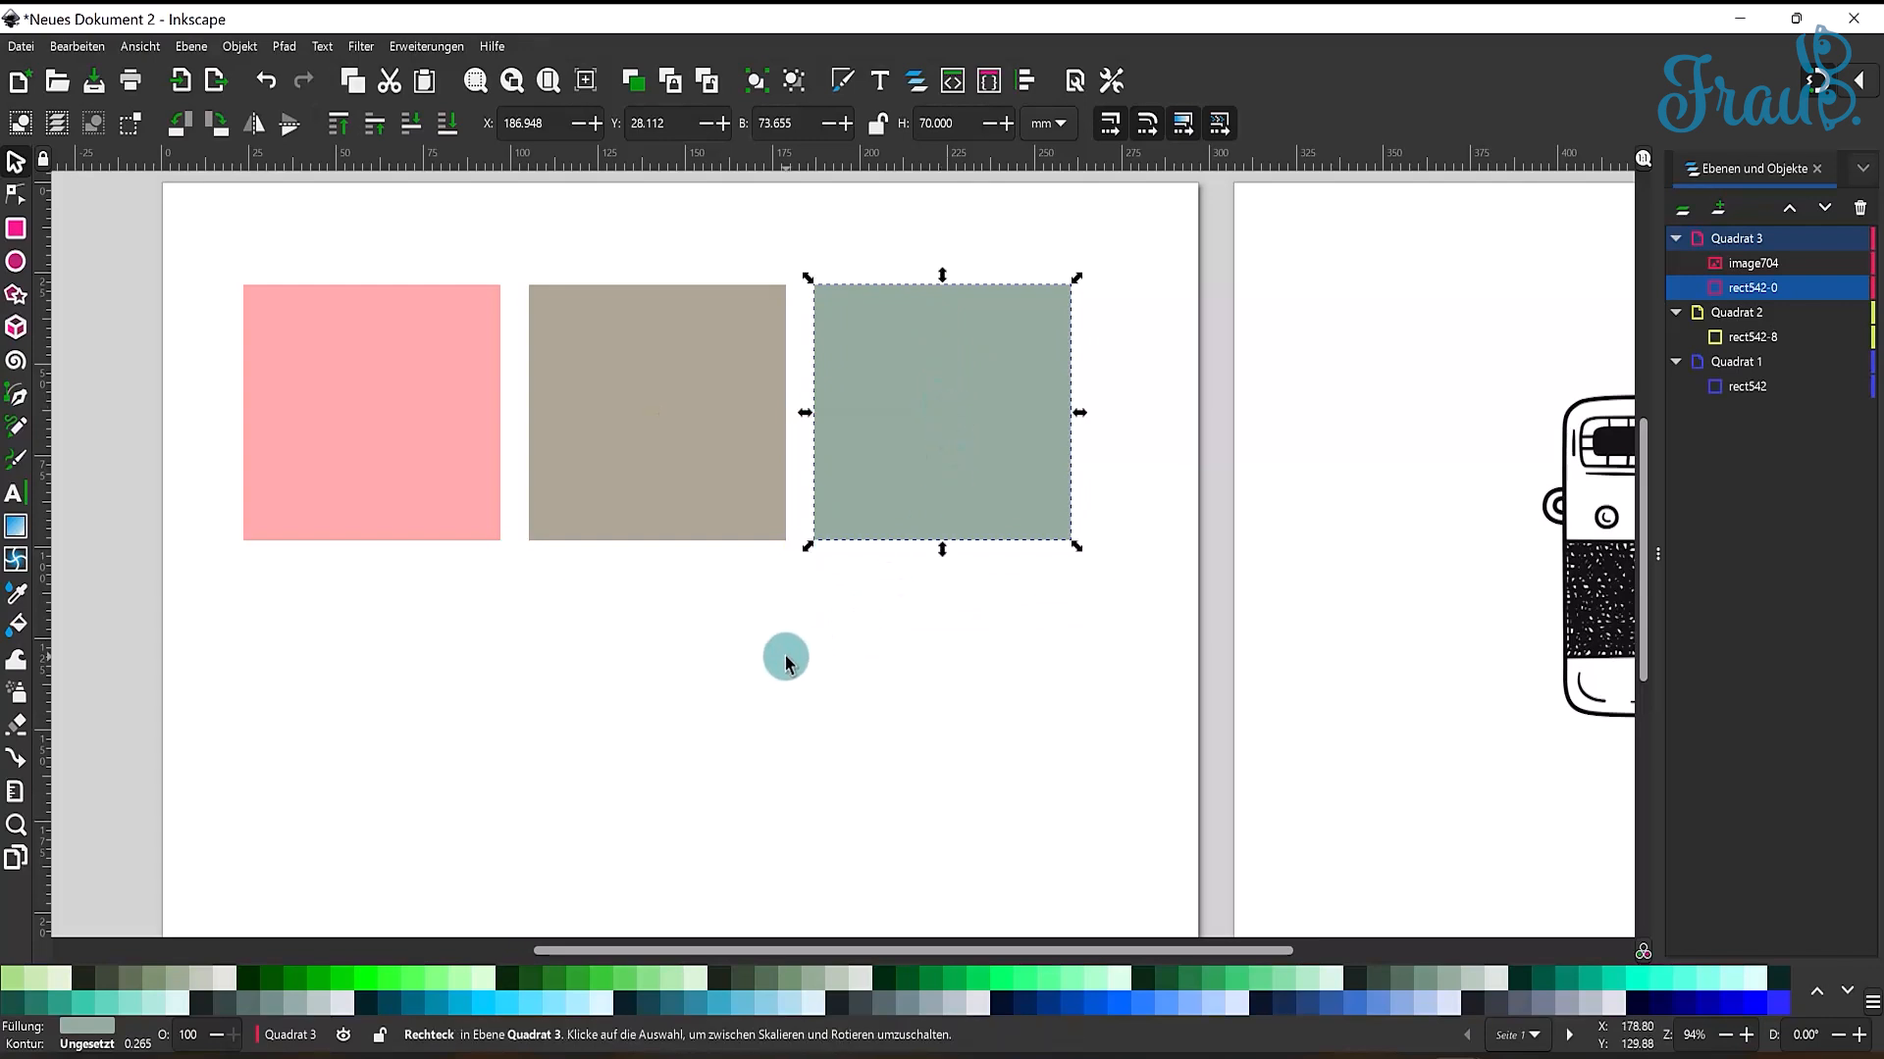
pyautogui.click(740, 735)
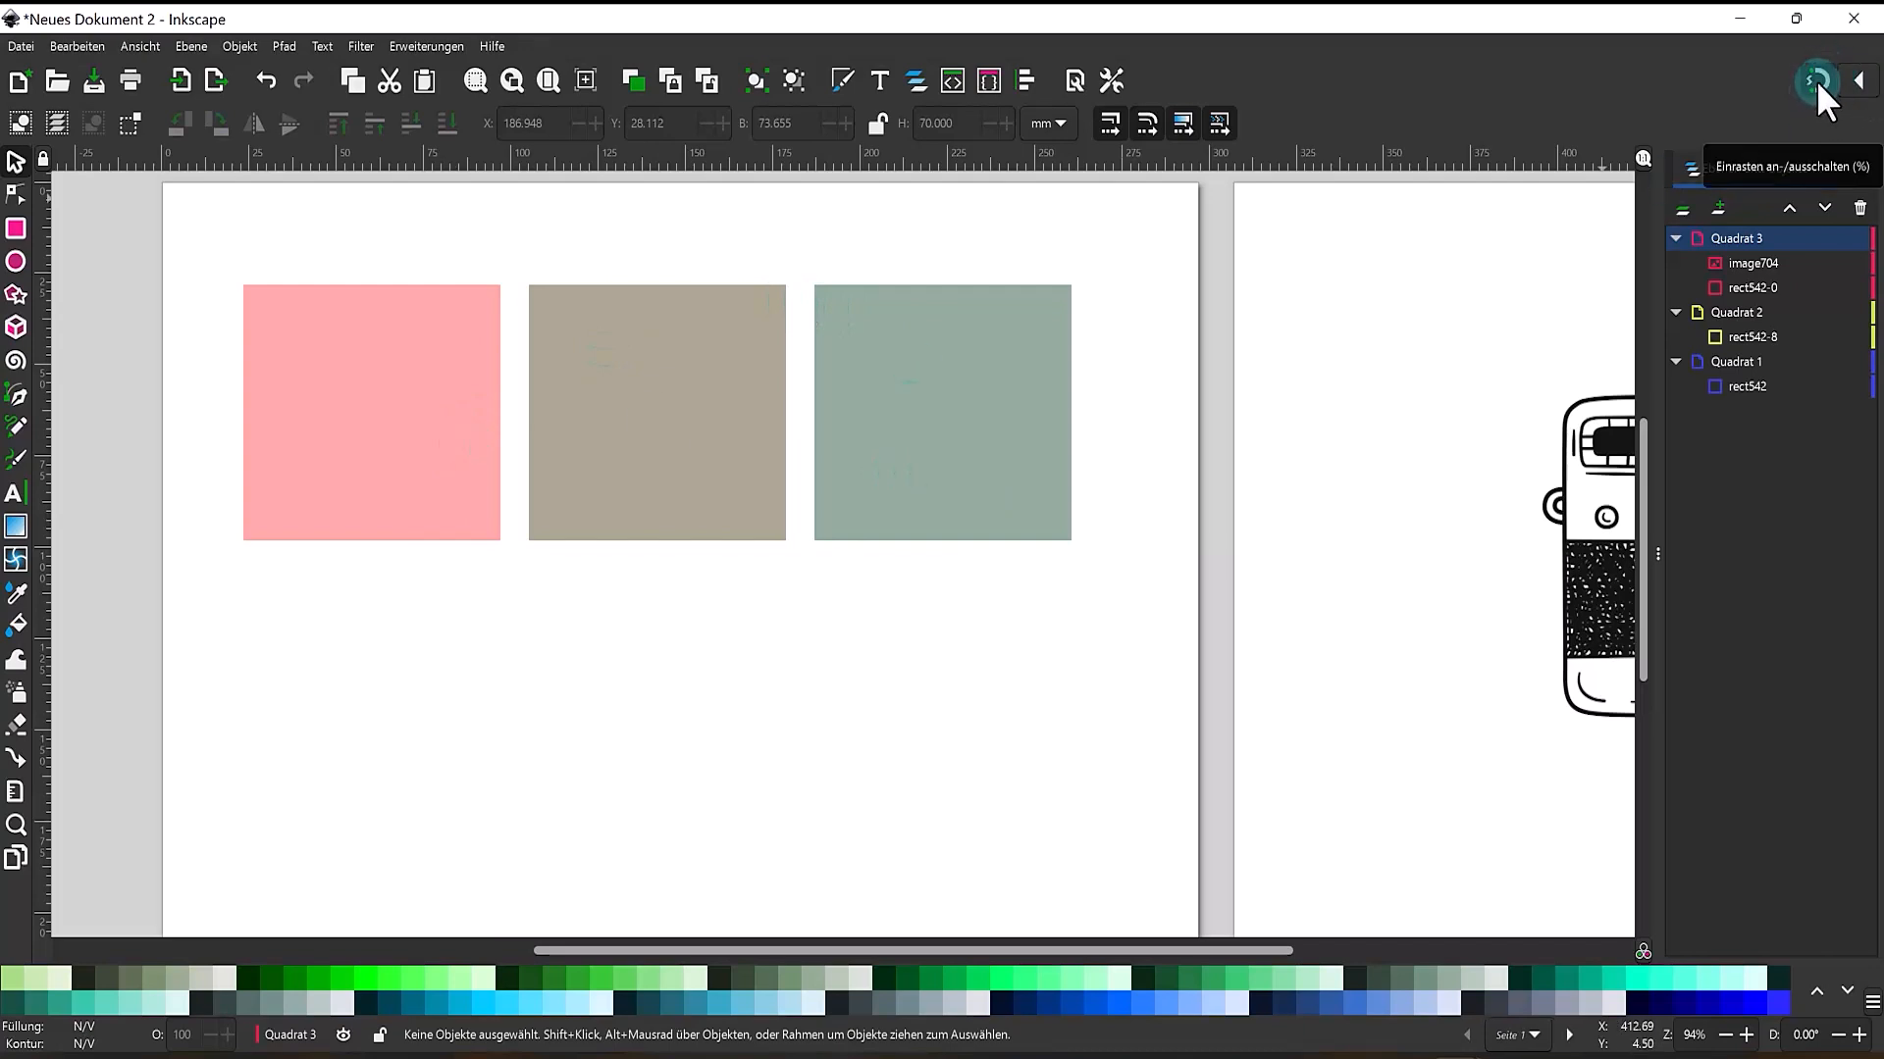
# - Shift the grey-green square down out of the row and open the Align and Distribute dialog (Ausrichten und verteilen)
pyautogui.moveTo(885, 408); pyautogui.dragTo(913, 450)
pyautogui.press('Escape')
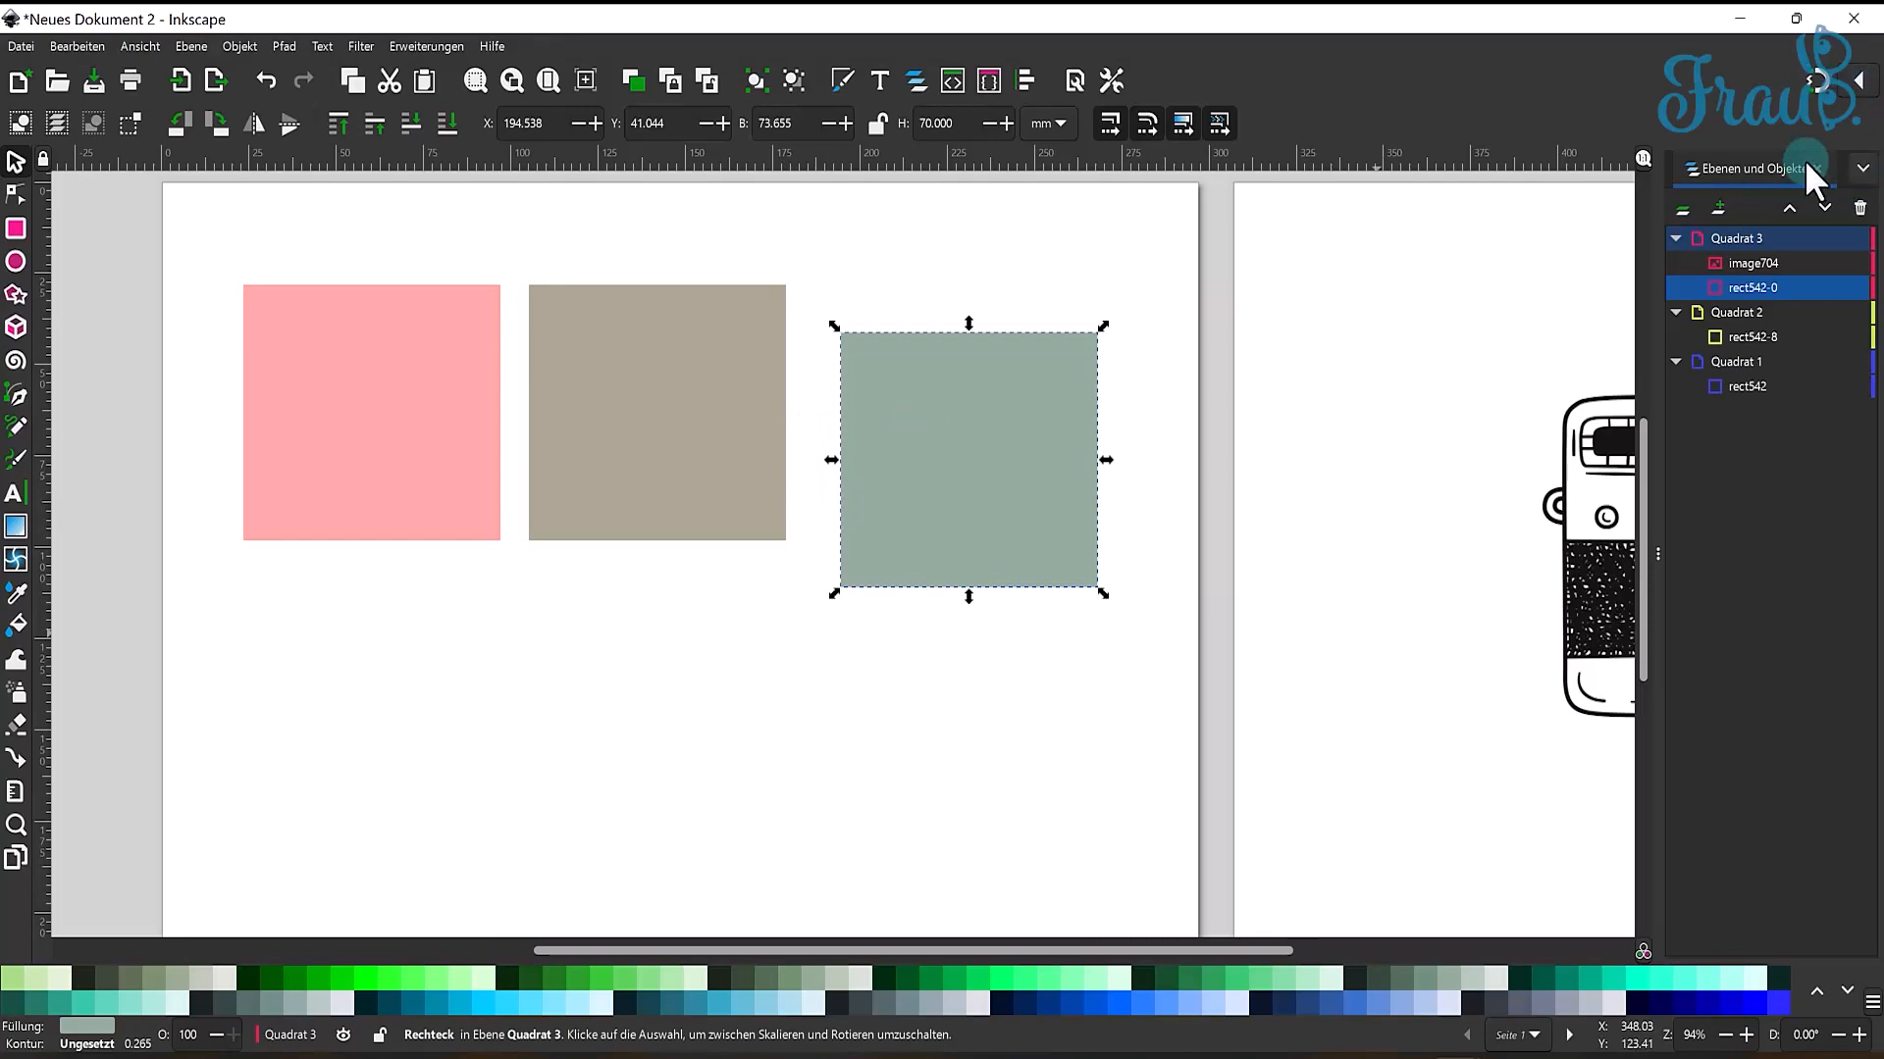
pyautogui.click(1863, 174)
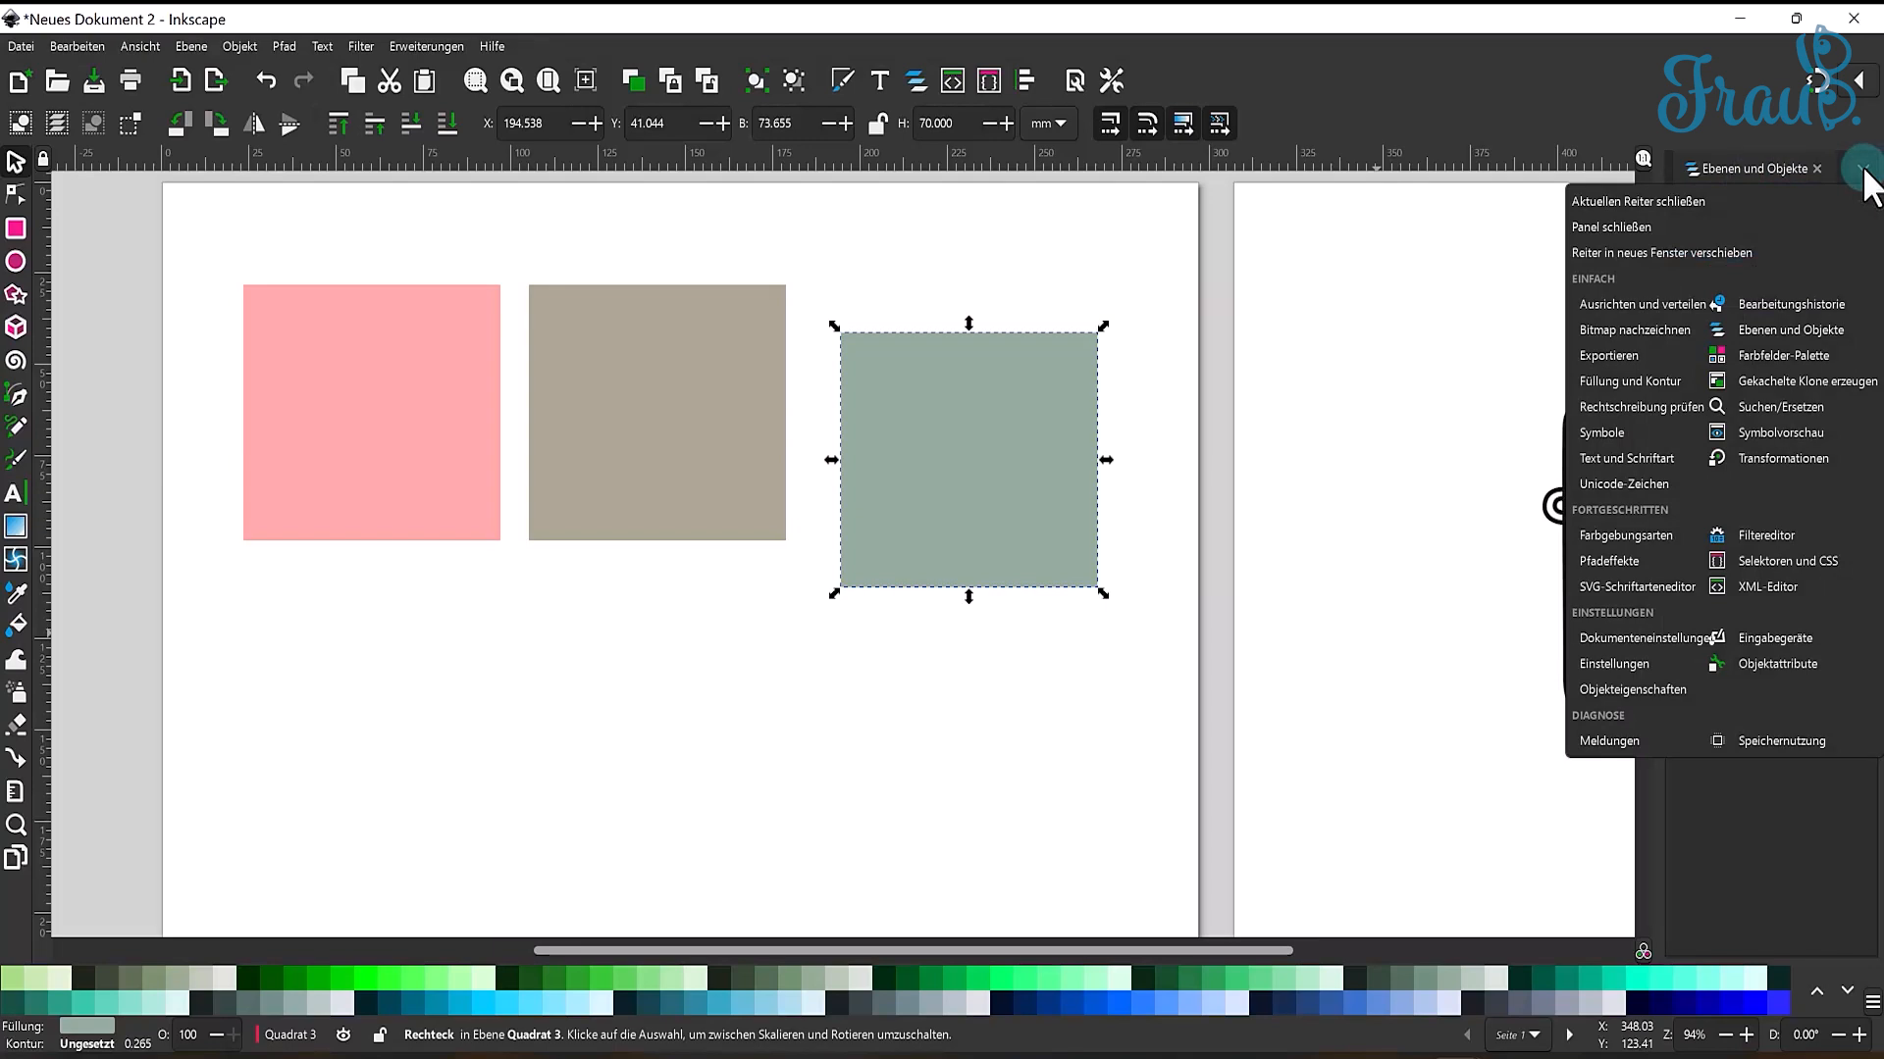
pyautogui.click(1654, 308)
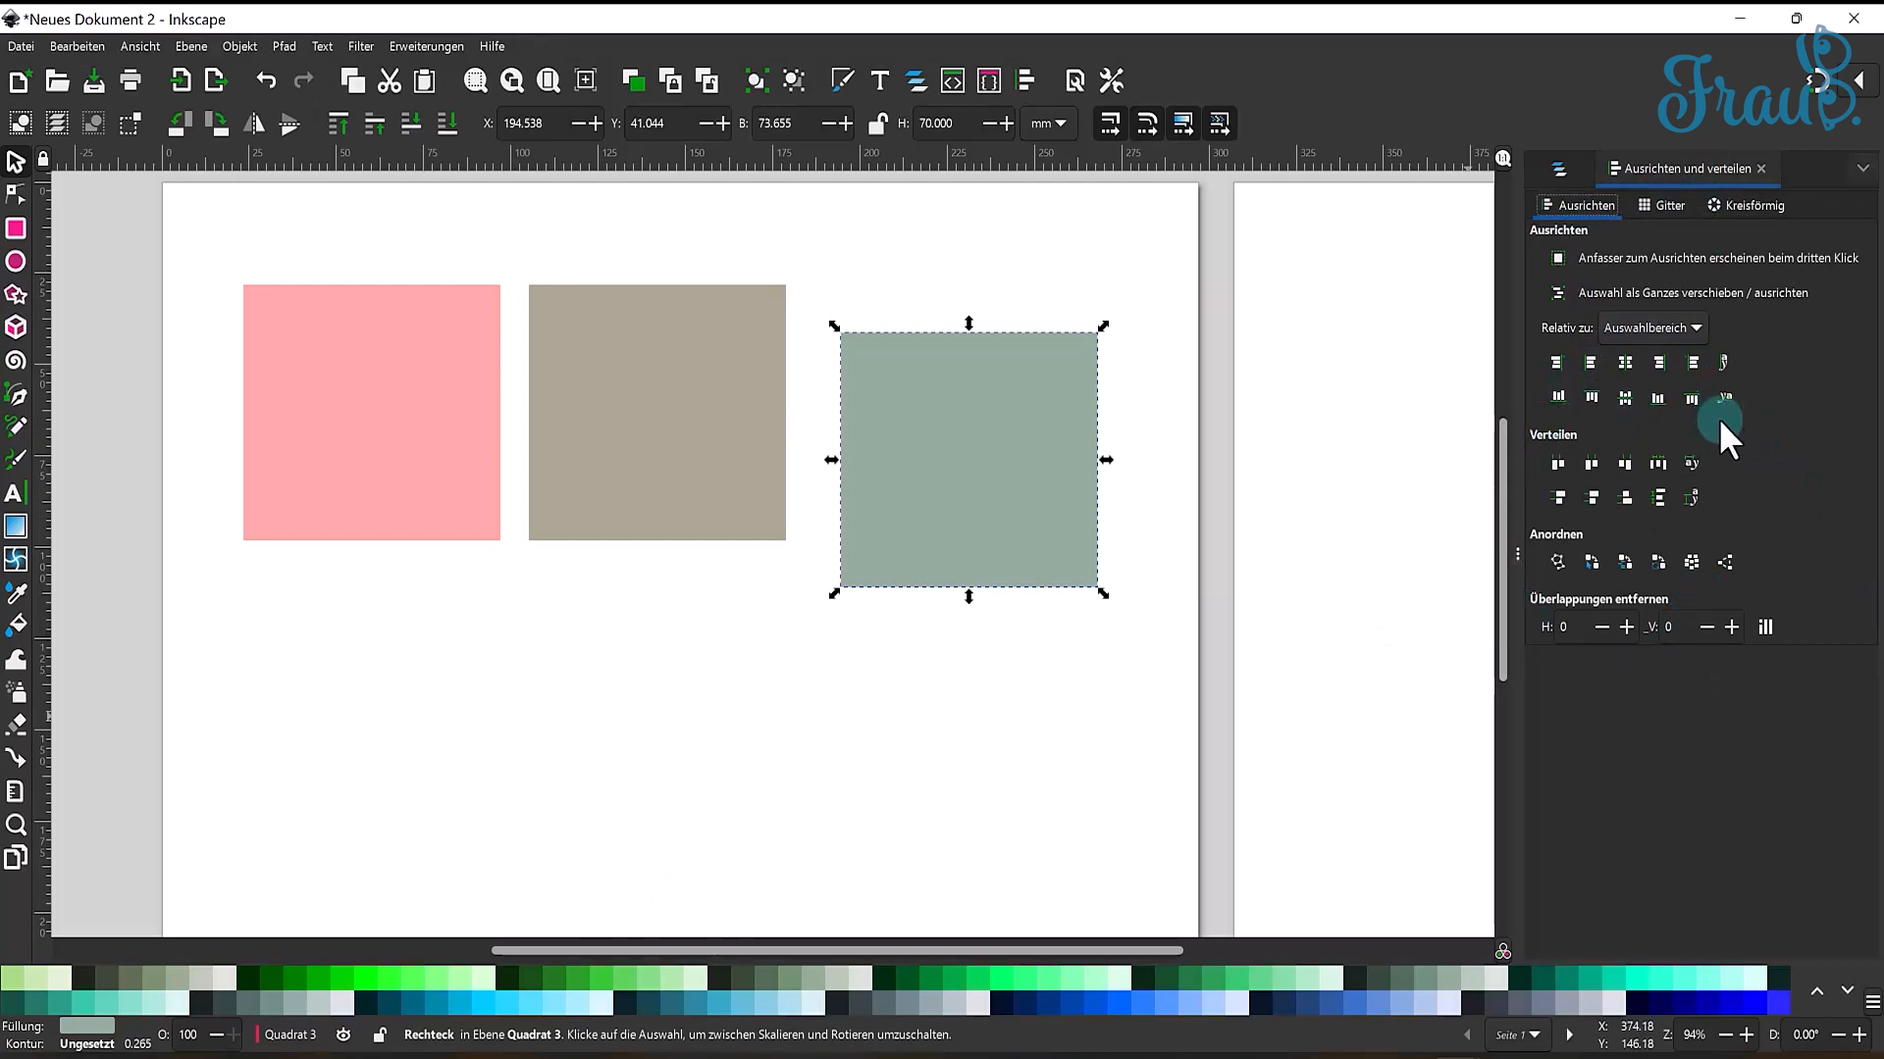
# - Select all three squares, centre them on a common horizontal axis and make the horizontal gaps between them equal
pyautogui.moveTo(188, 237); pyautogui.dragTo(1141, 687)
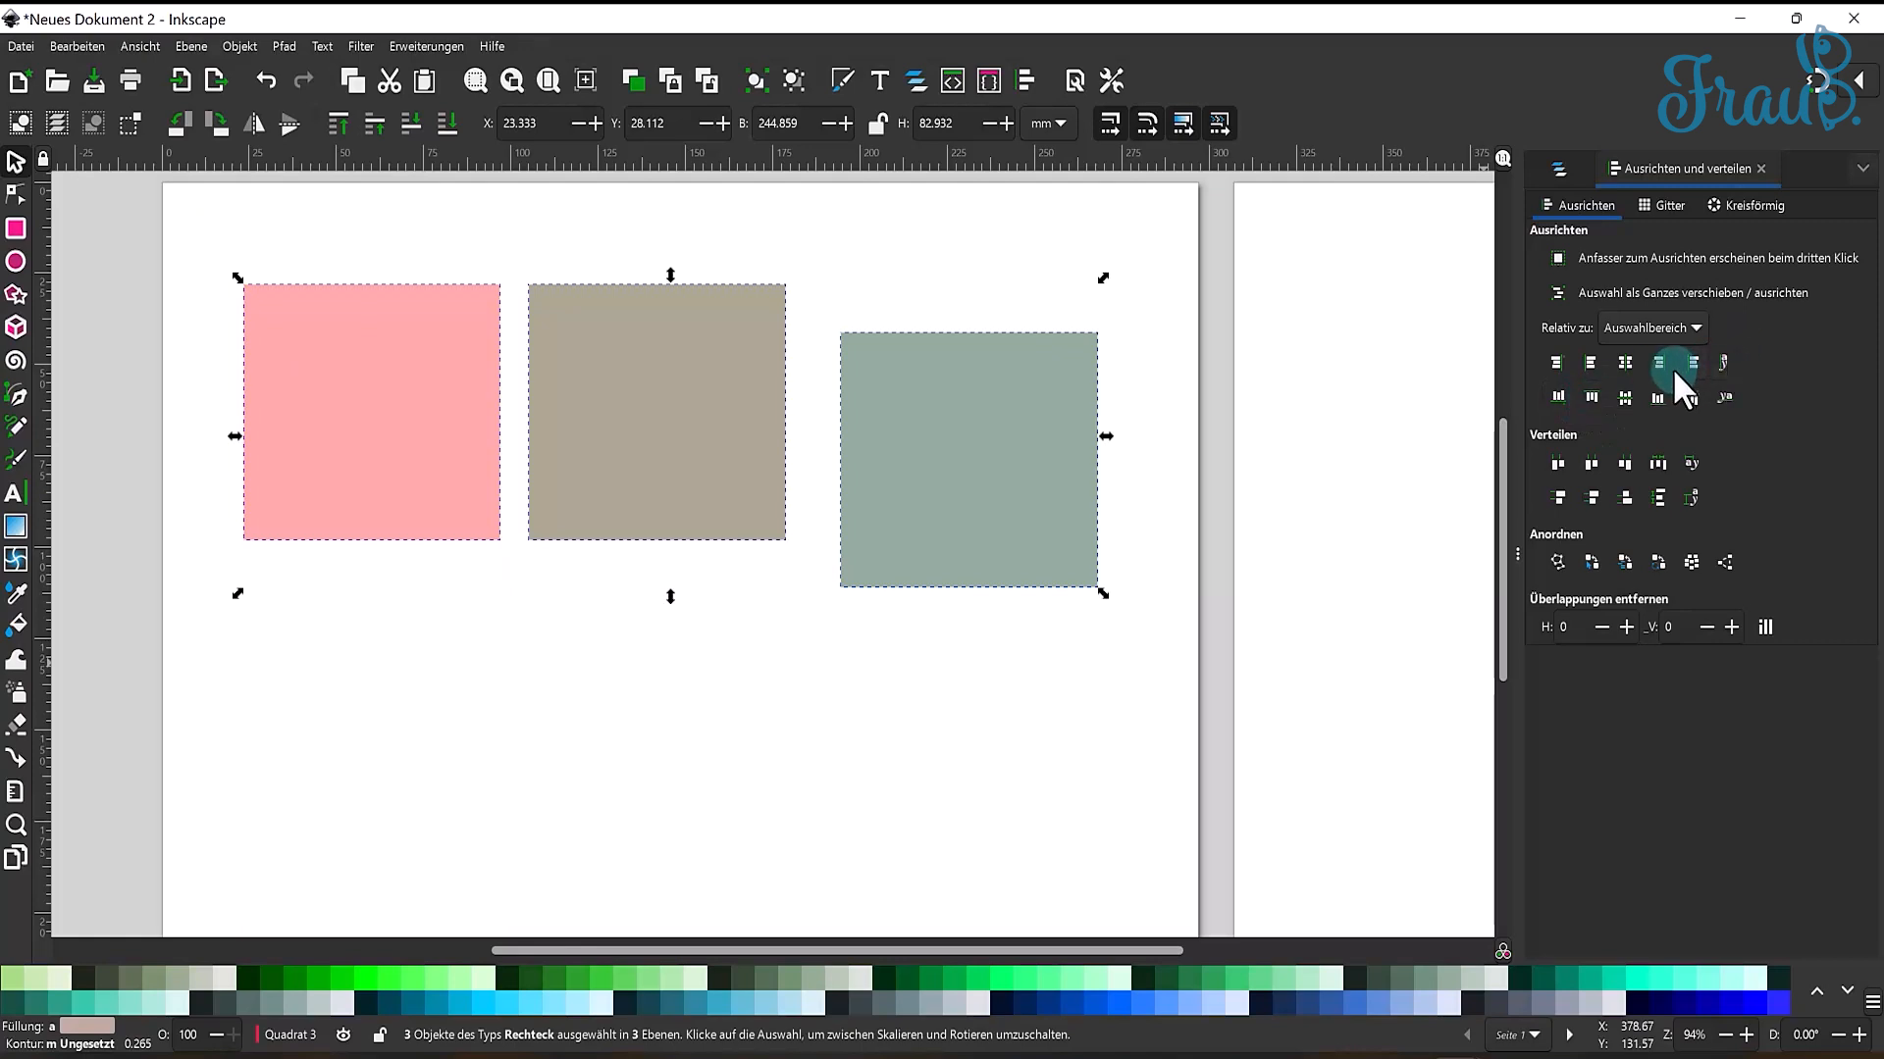
pyautogui.click(1625, 396)
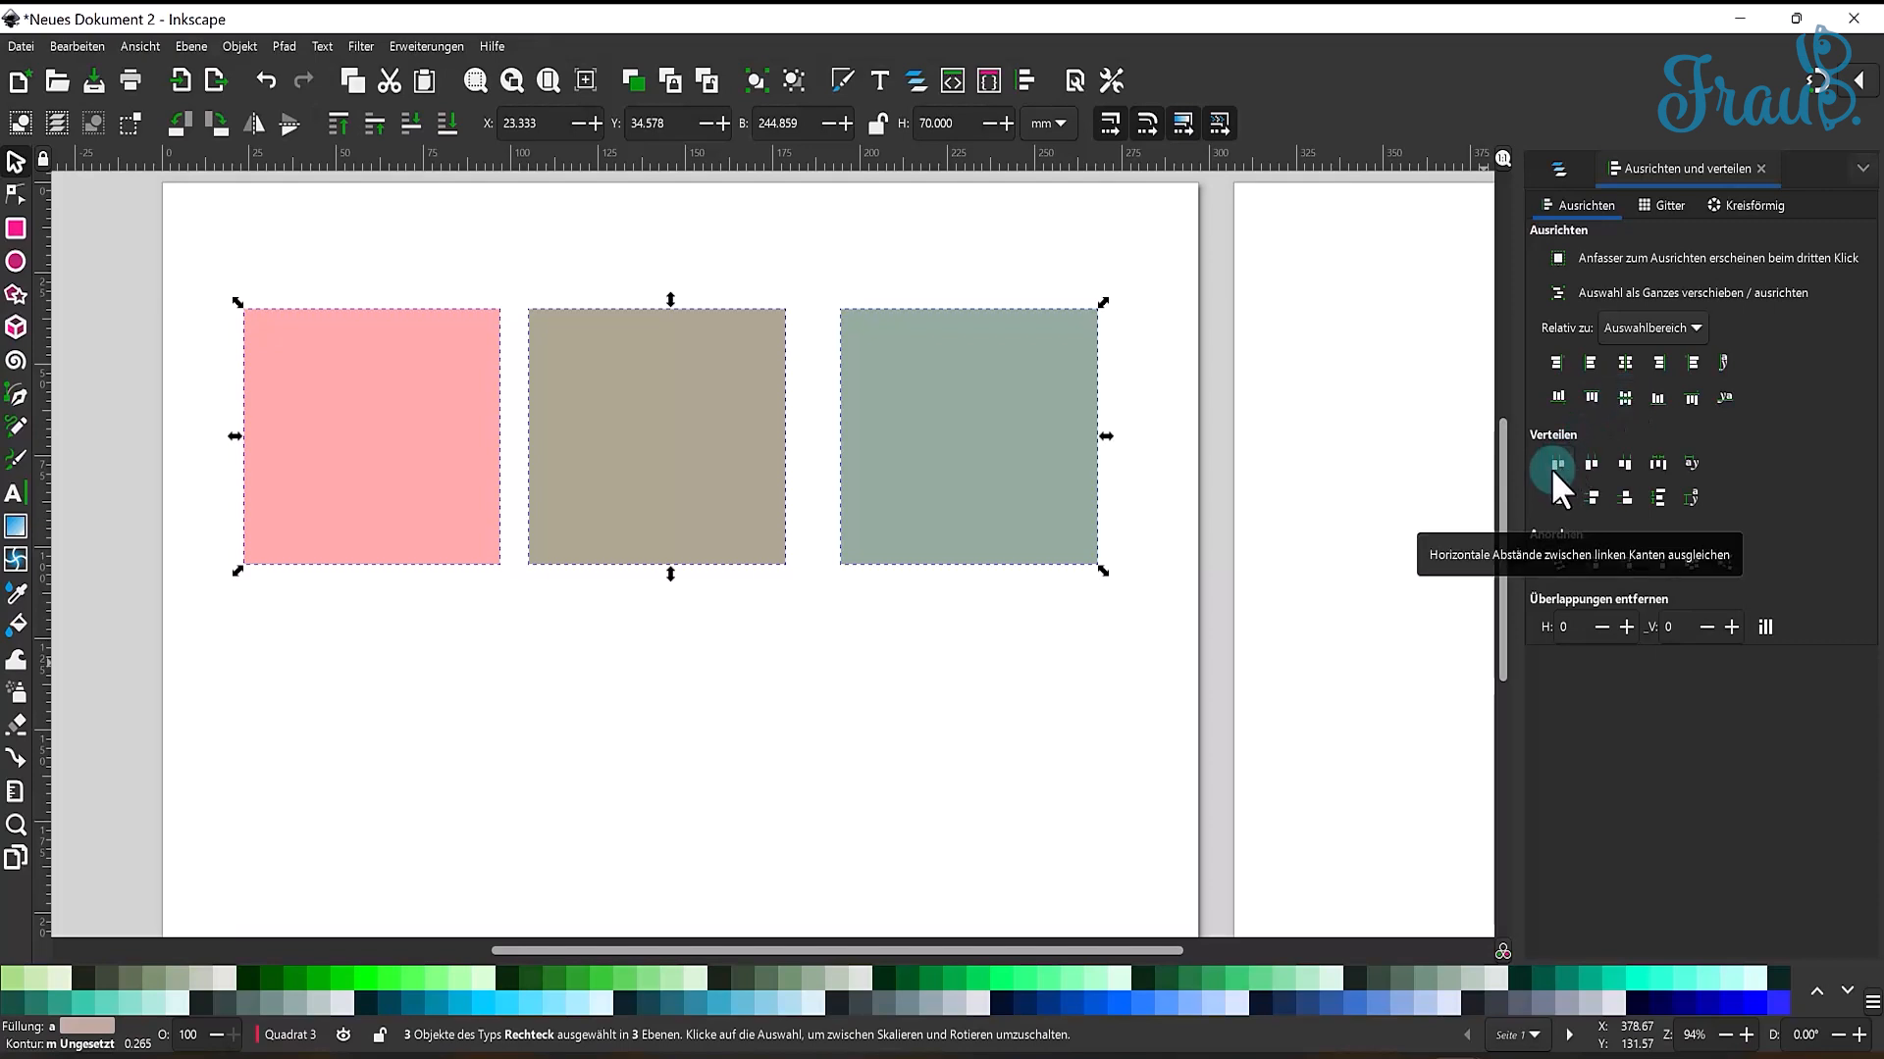
pyautogui.click(1658, 461)
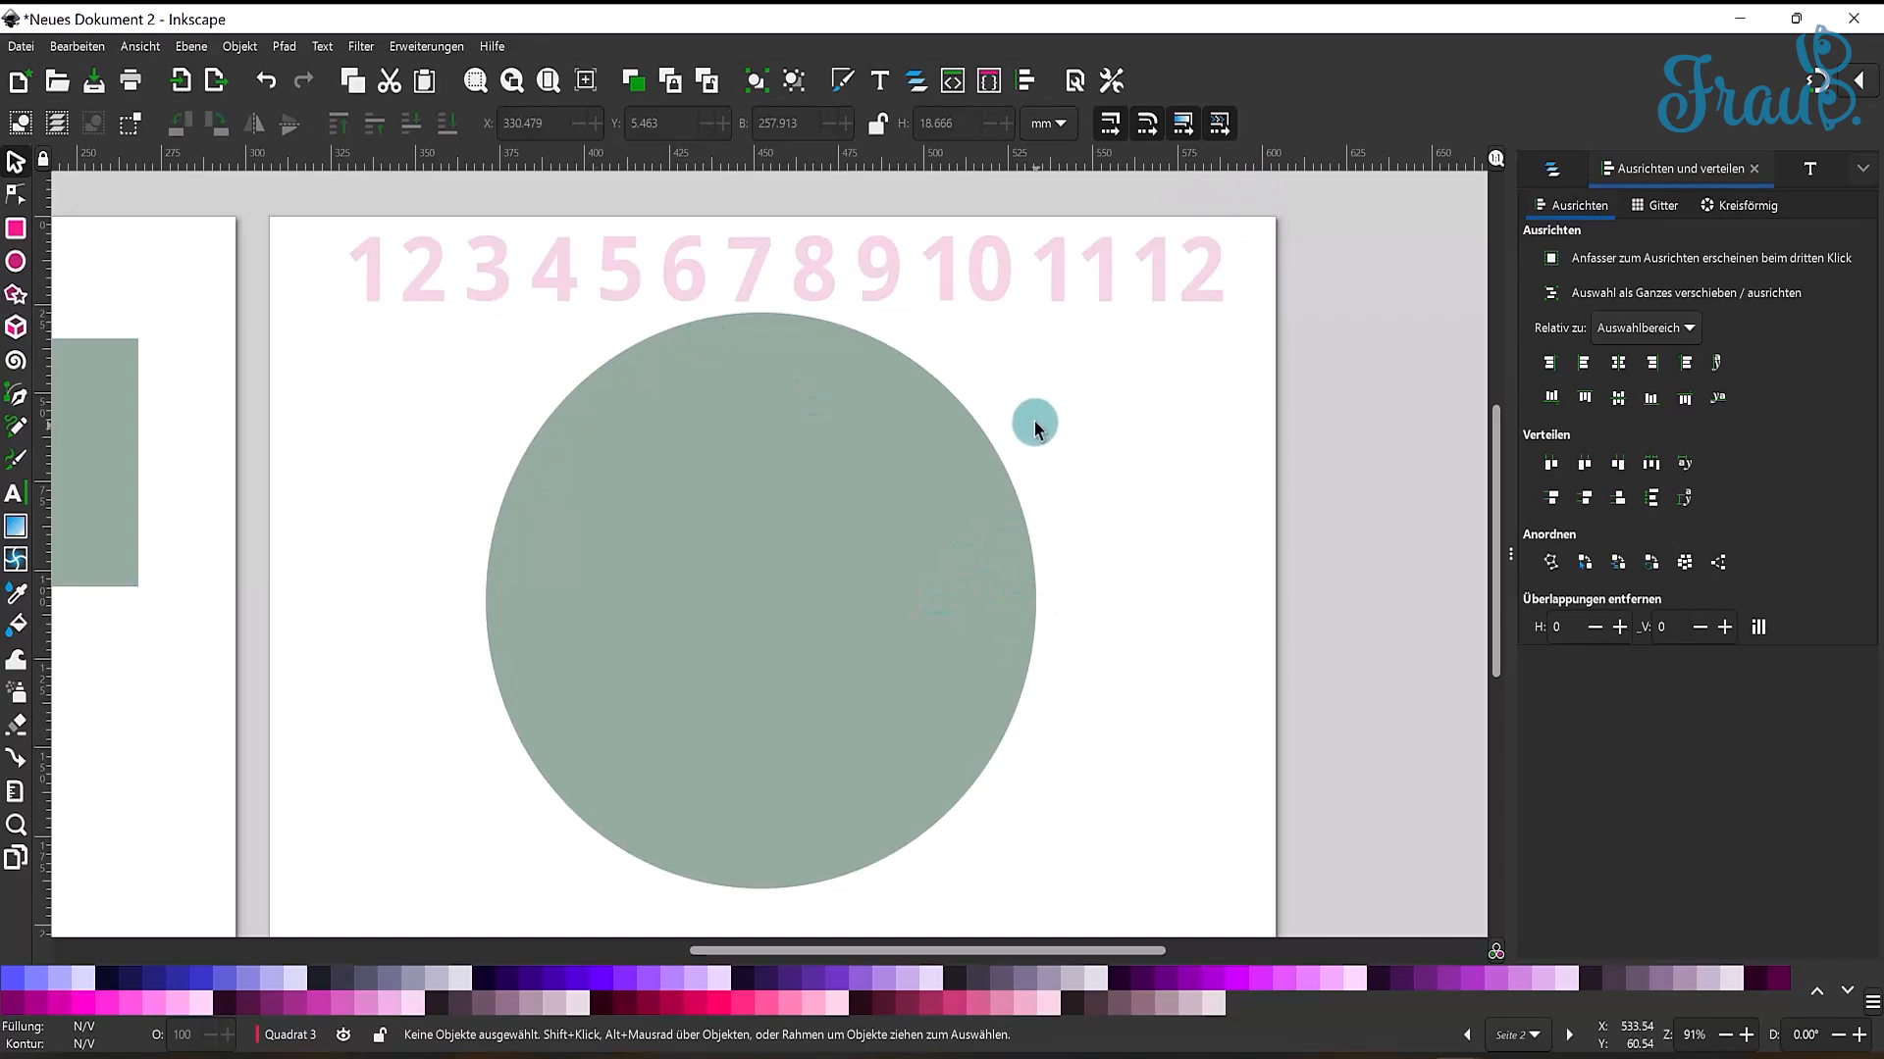
# - Arrange the numbers 1 to 12 radially around the circle on page 2, using the last selected circle/ellipse/arc and rotating the objects
pyautogui.moveTo(314, 204); pyautogui.dragTo(1293, 888)
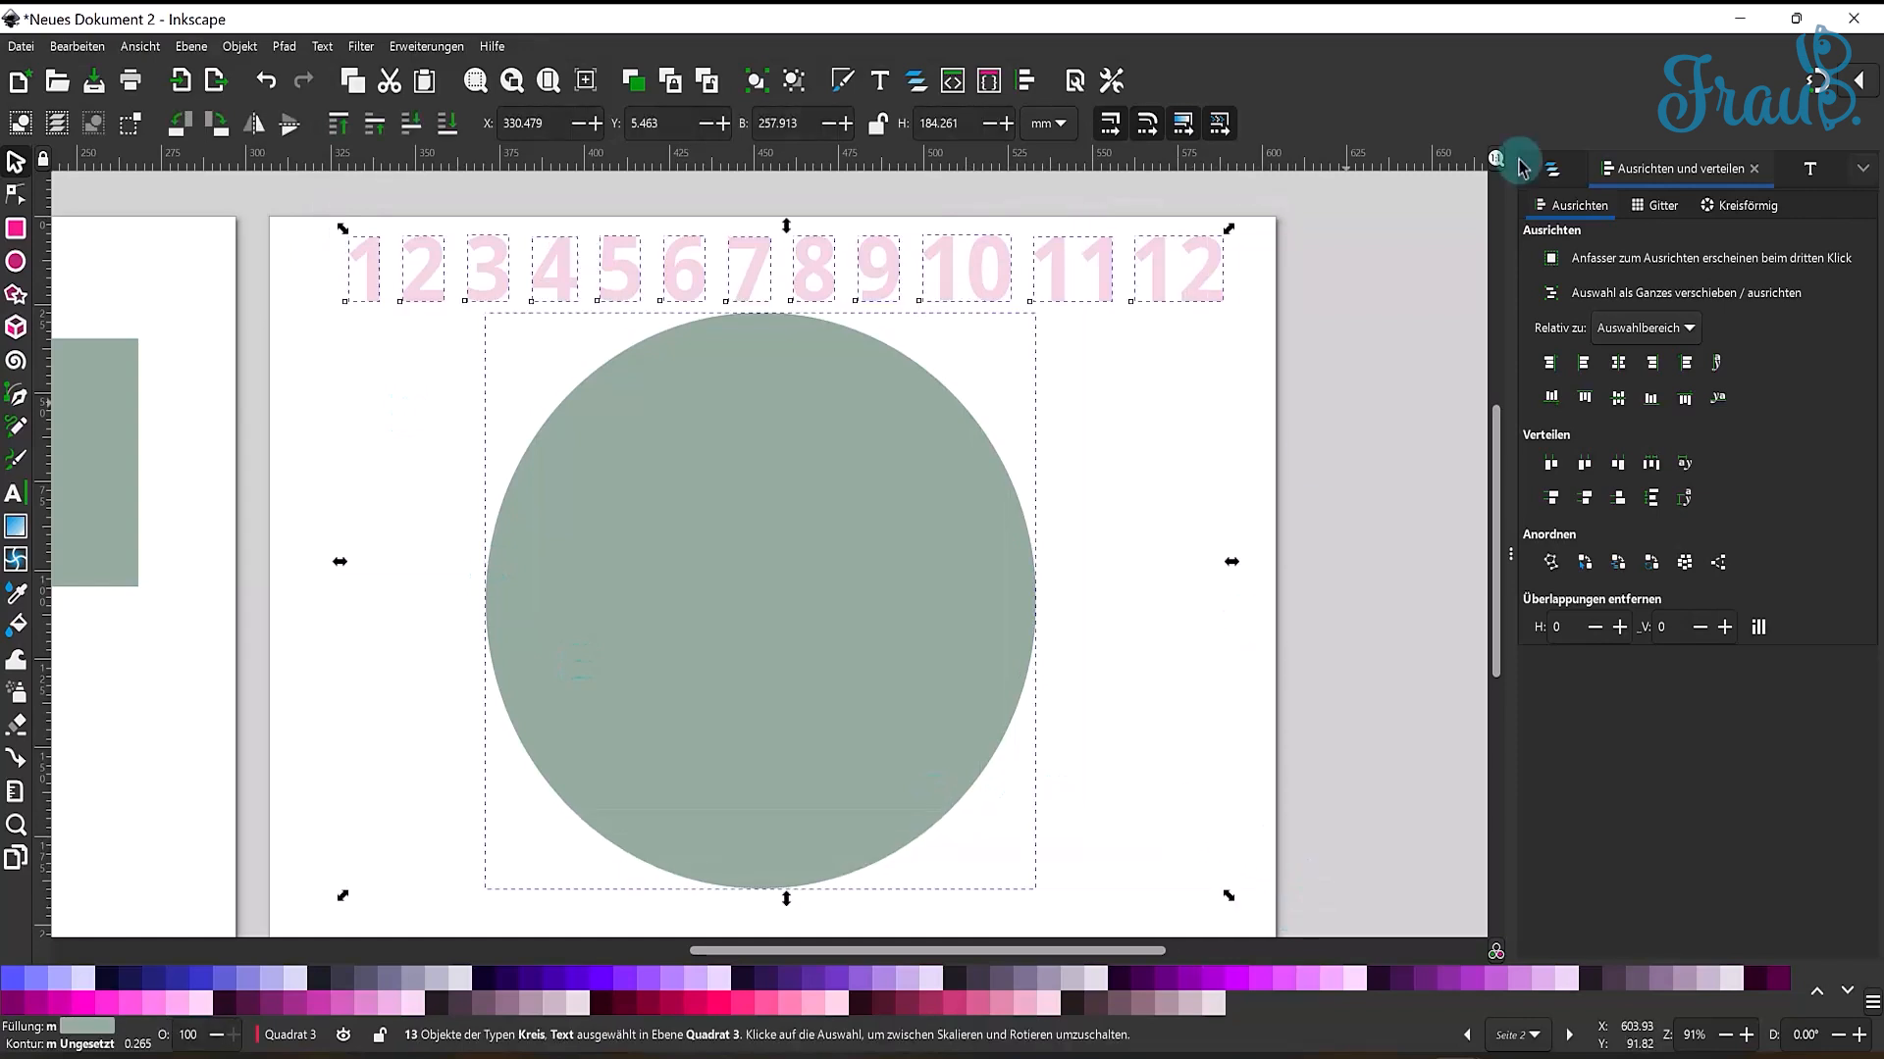
pyautogui.click(1751, 208)
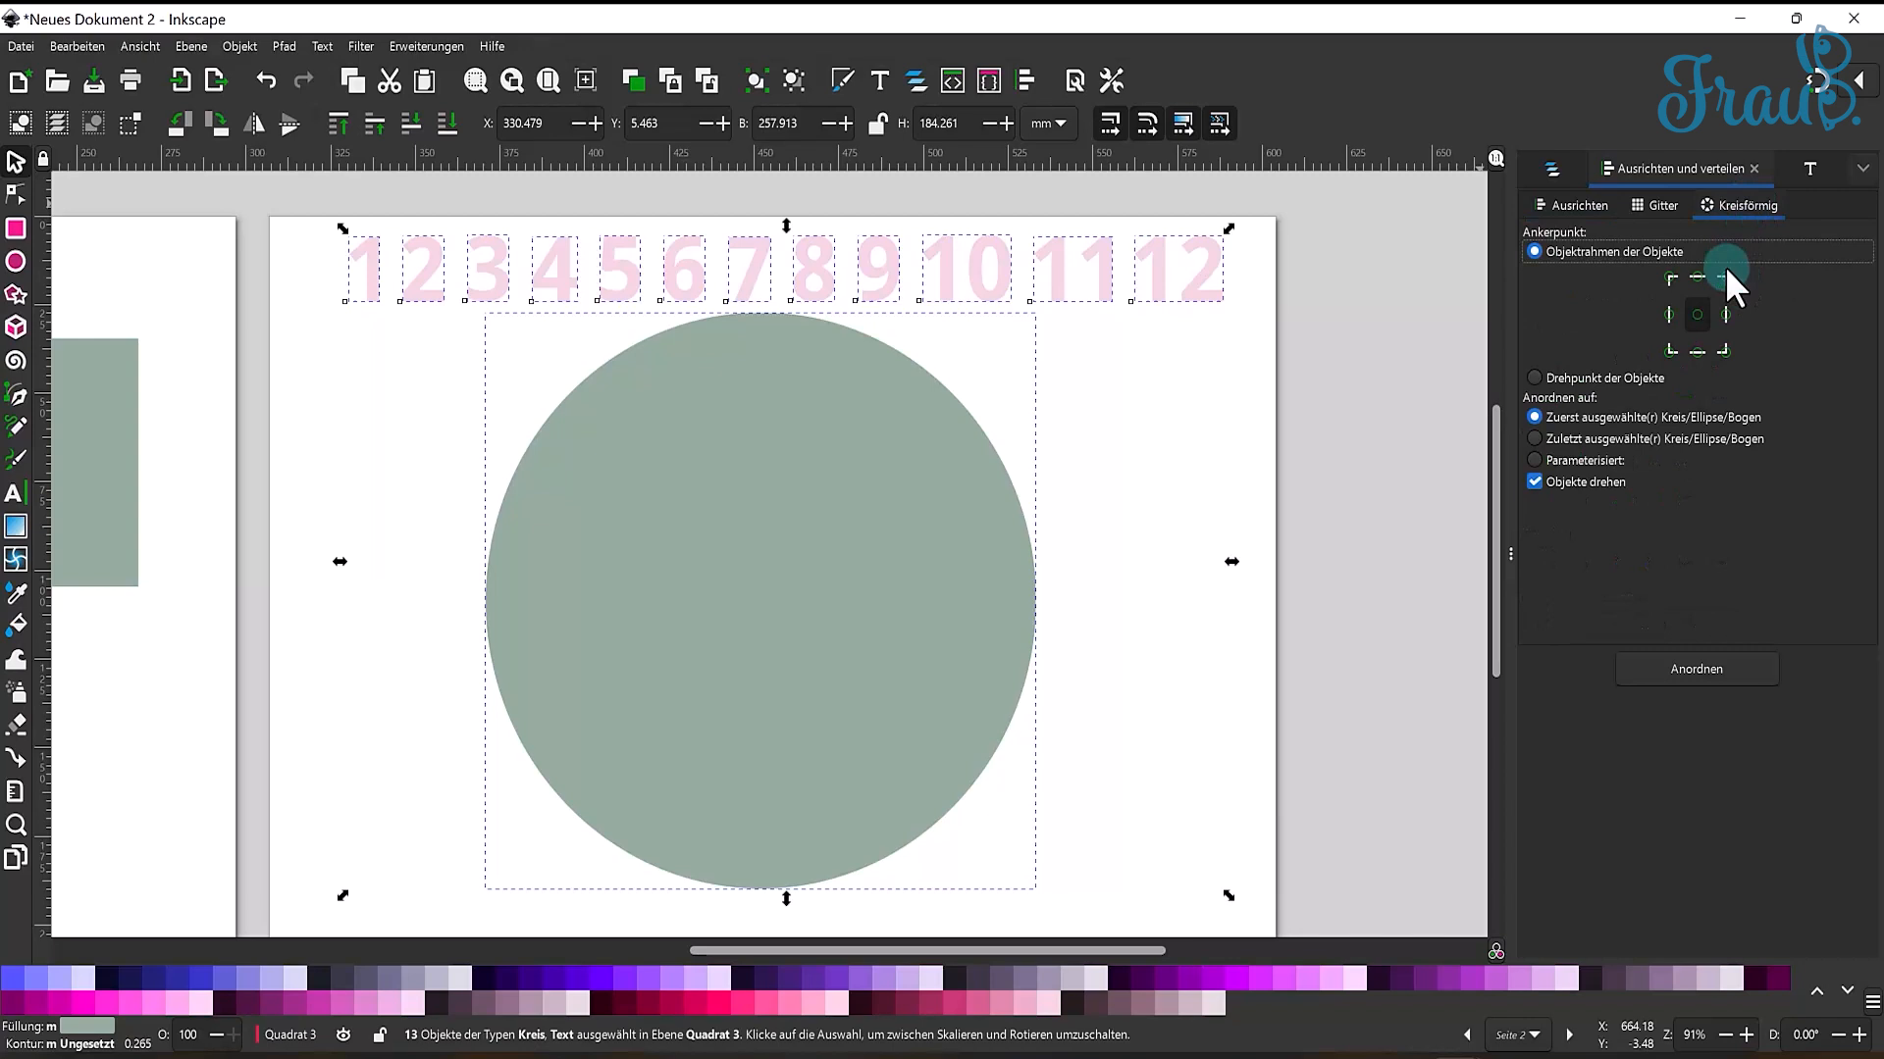
pyautogui.click(1695, 668)
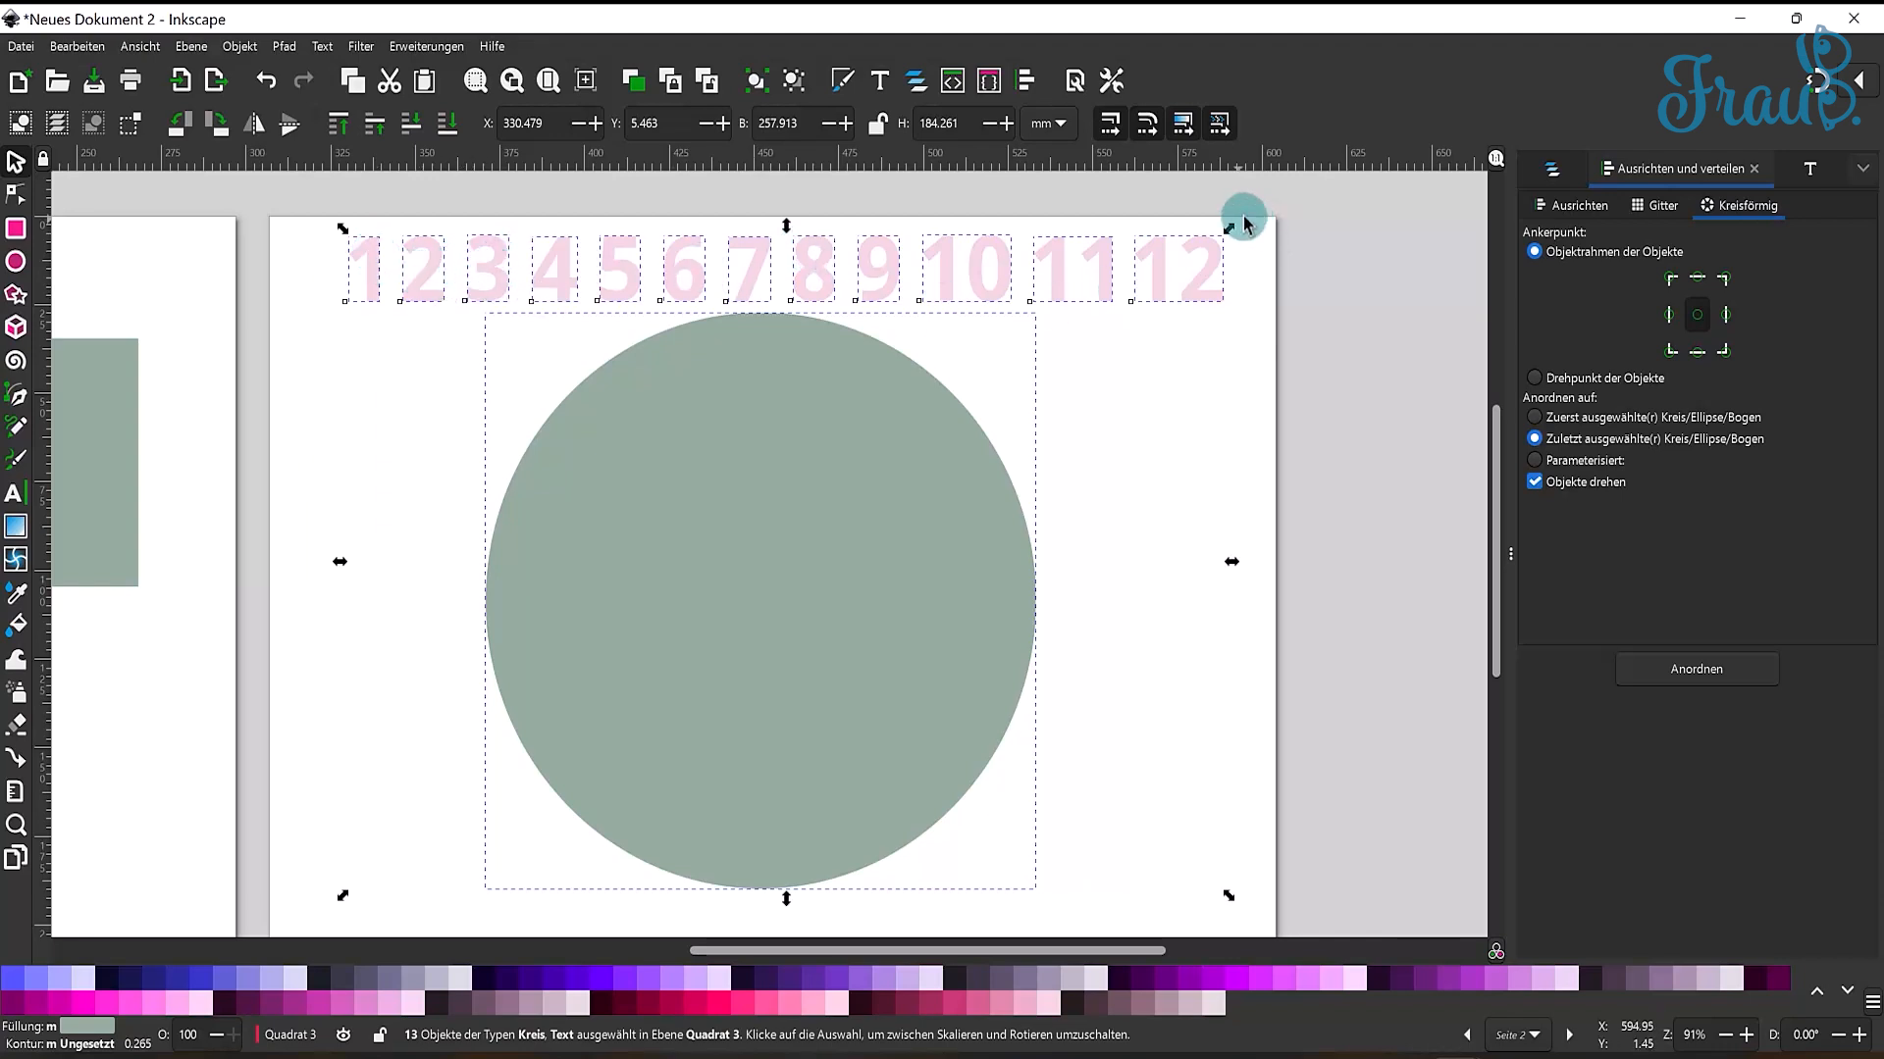
pyautogui.click(1678, 670)
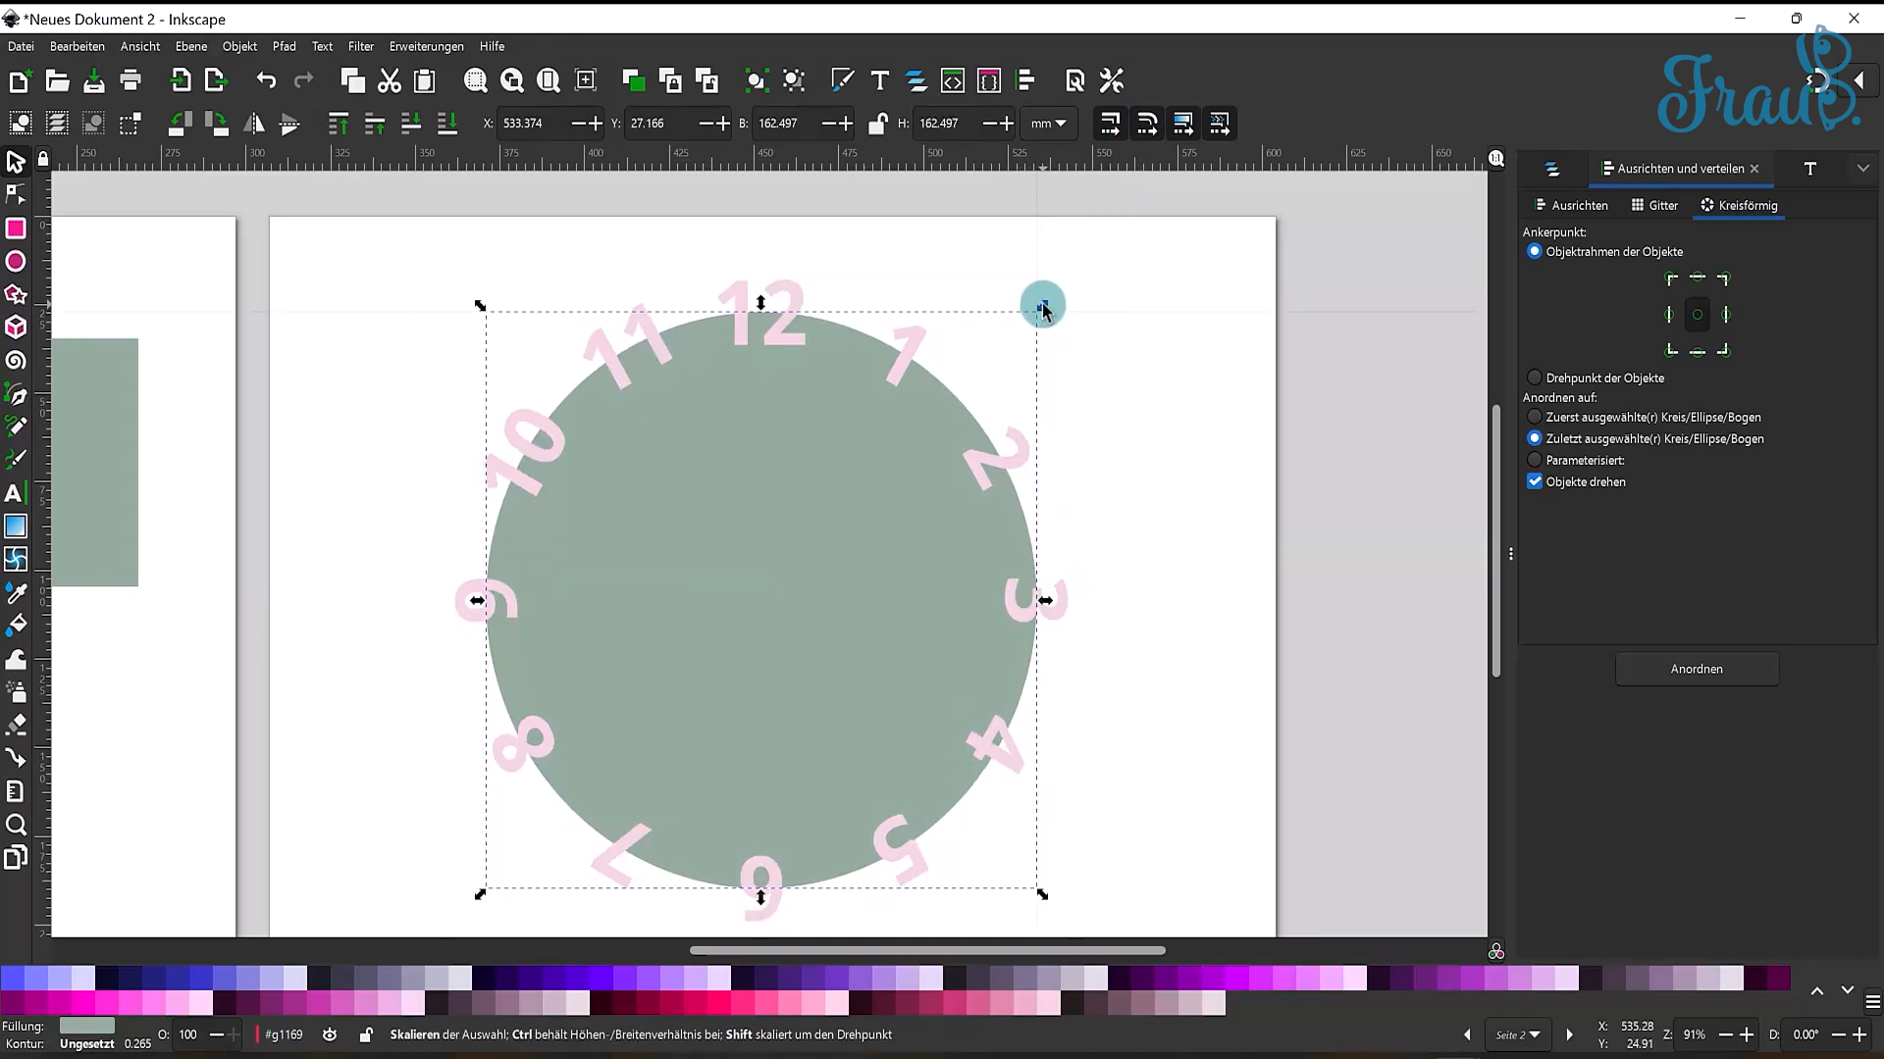
# - Enlarge the grey-green circle on page 2 to about 198 × 199 mm, keeping it centred behind the clock numbers, and deselect it
pyautogui.moveTo(1042, 304); pyautogui.dragTo(1106, 245)
pyautogui.click(1187, 393)
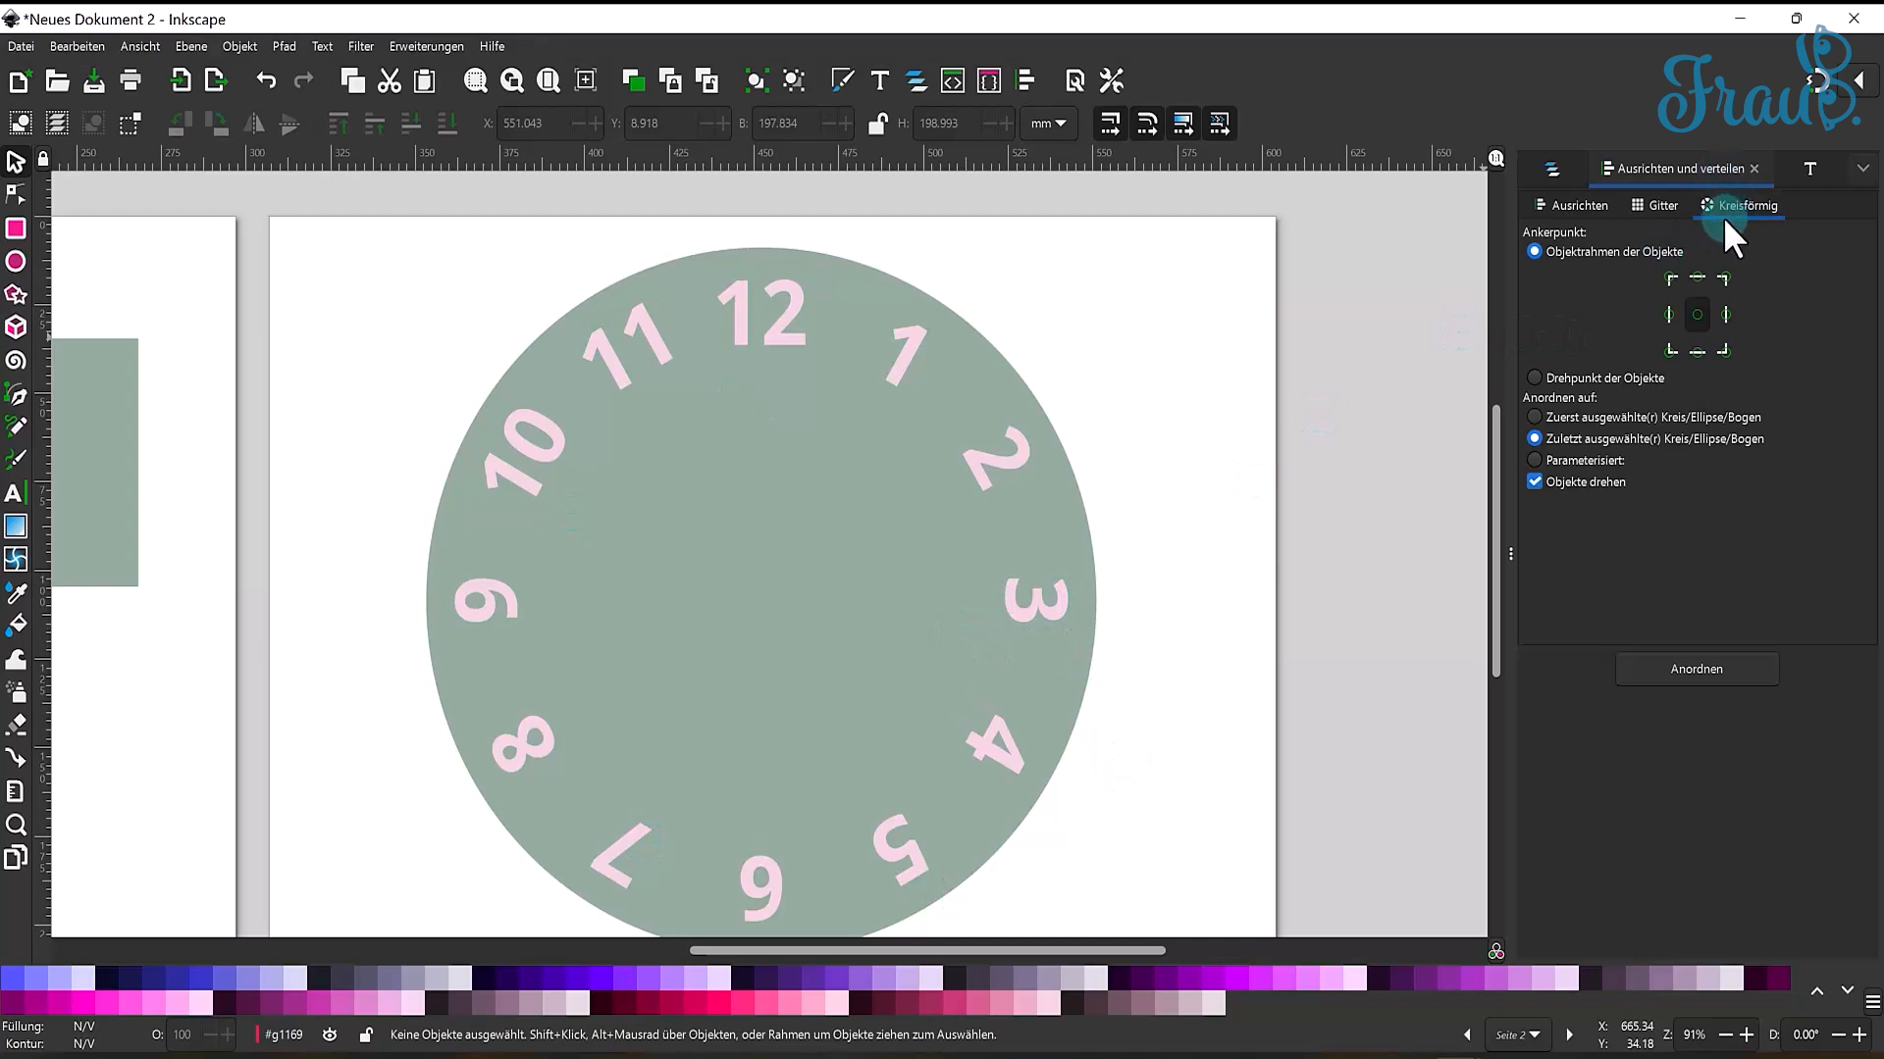
pyautogui.click(1577, 206)
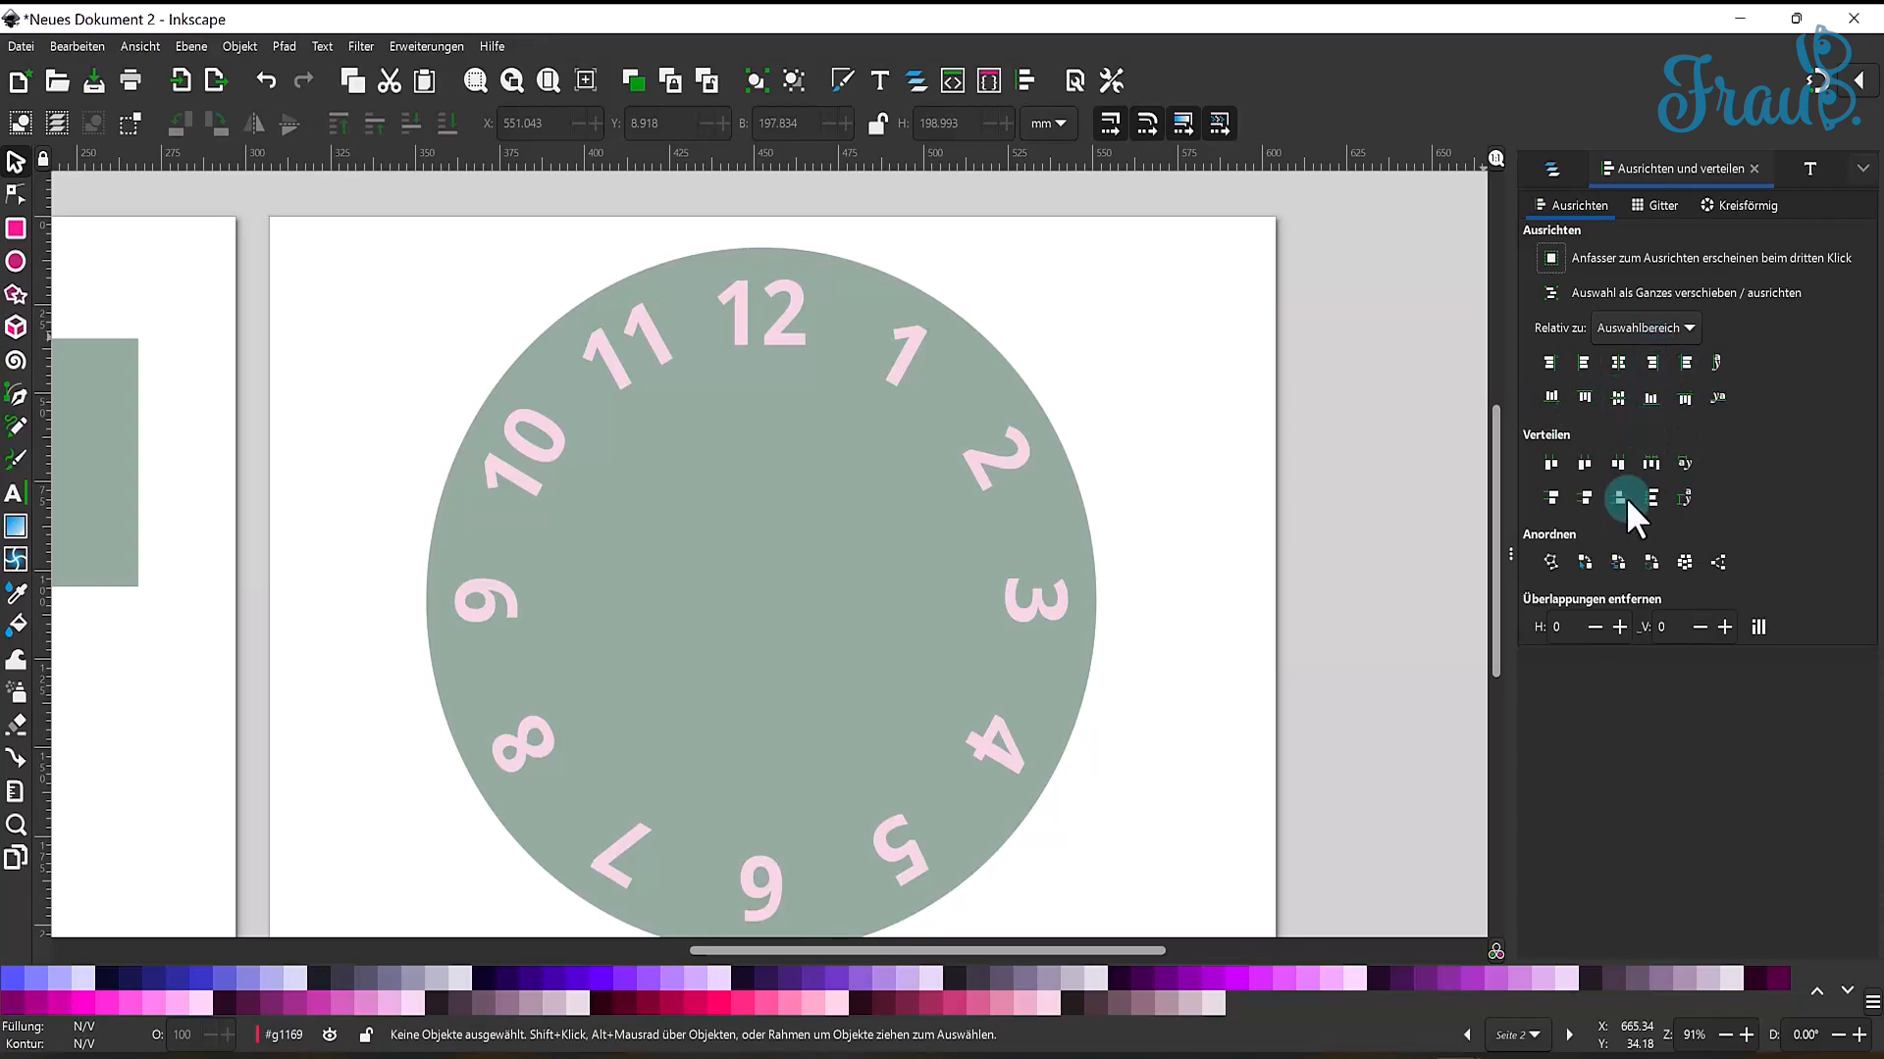
pyautogui.click(1661, 208)
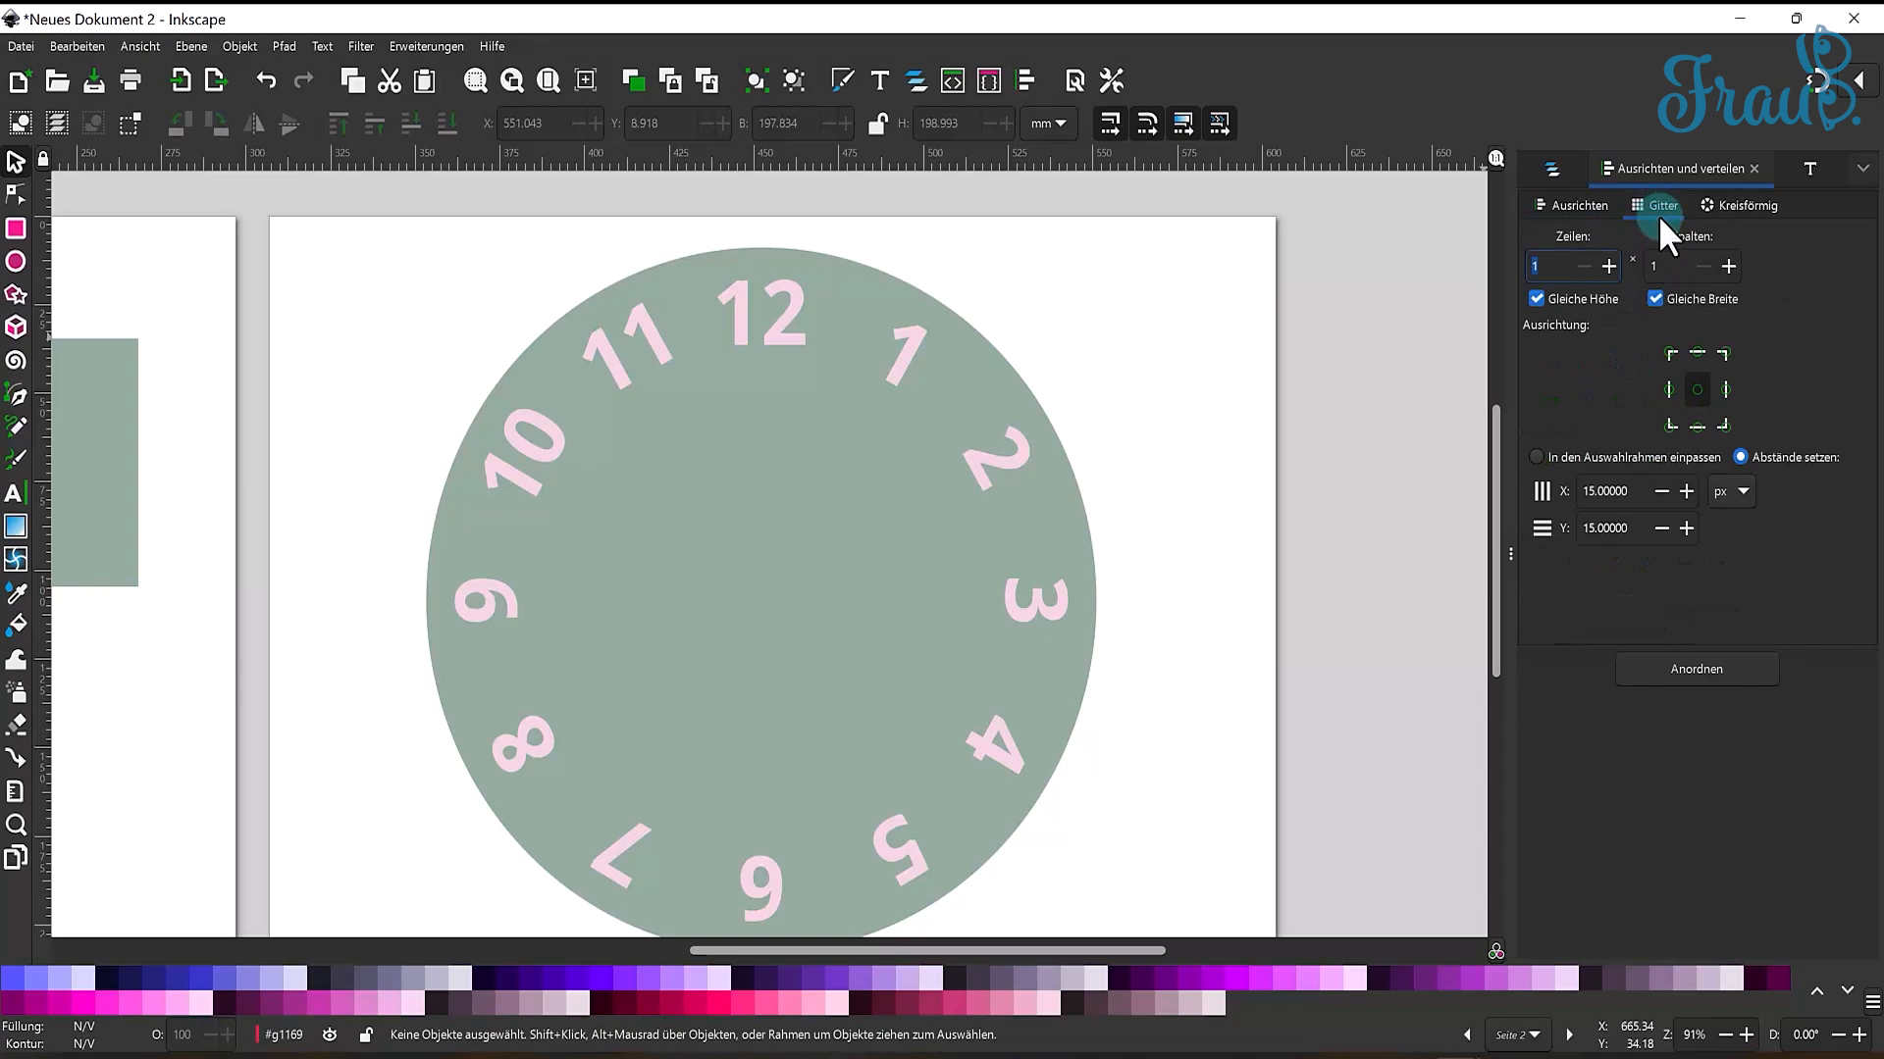
pyautogui.click(1734, 203)
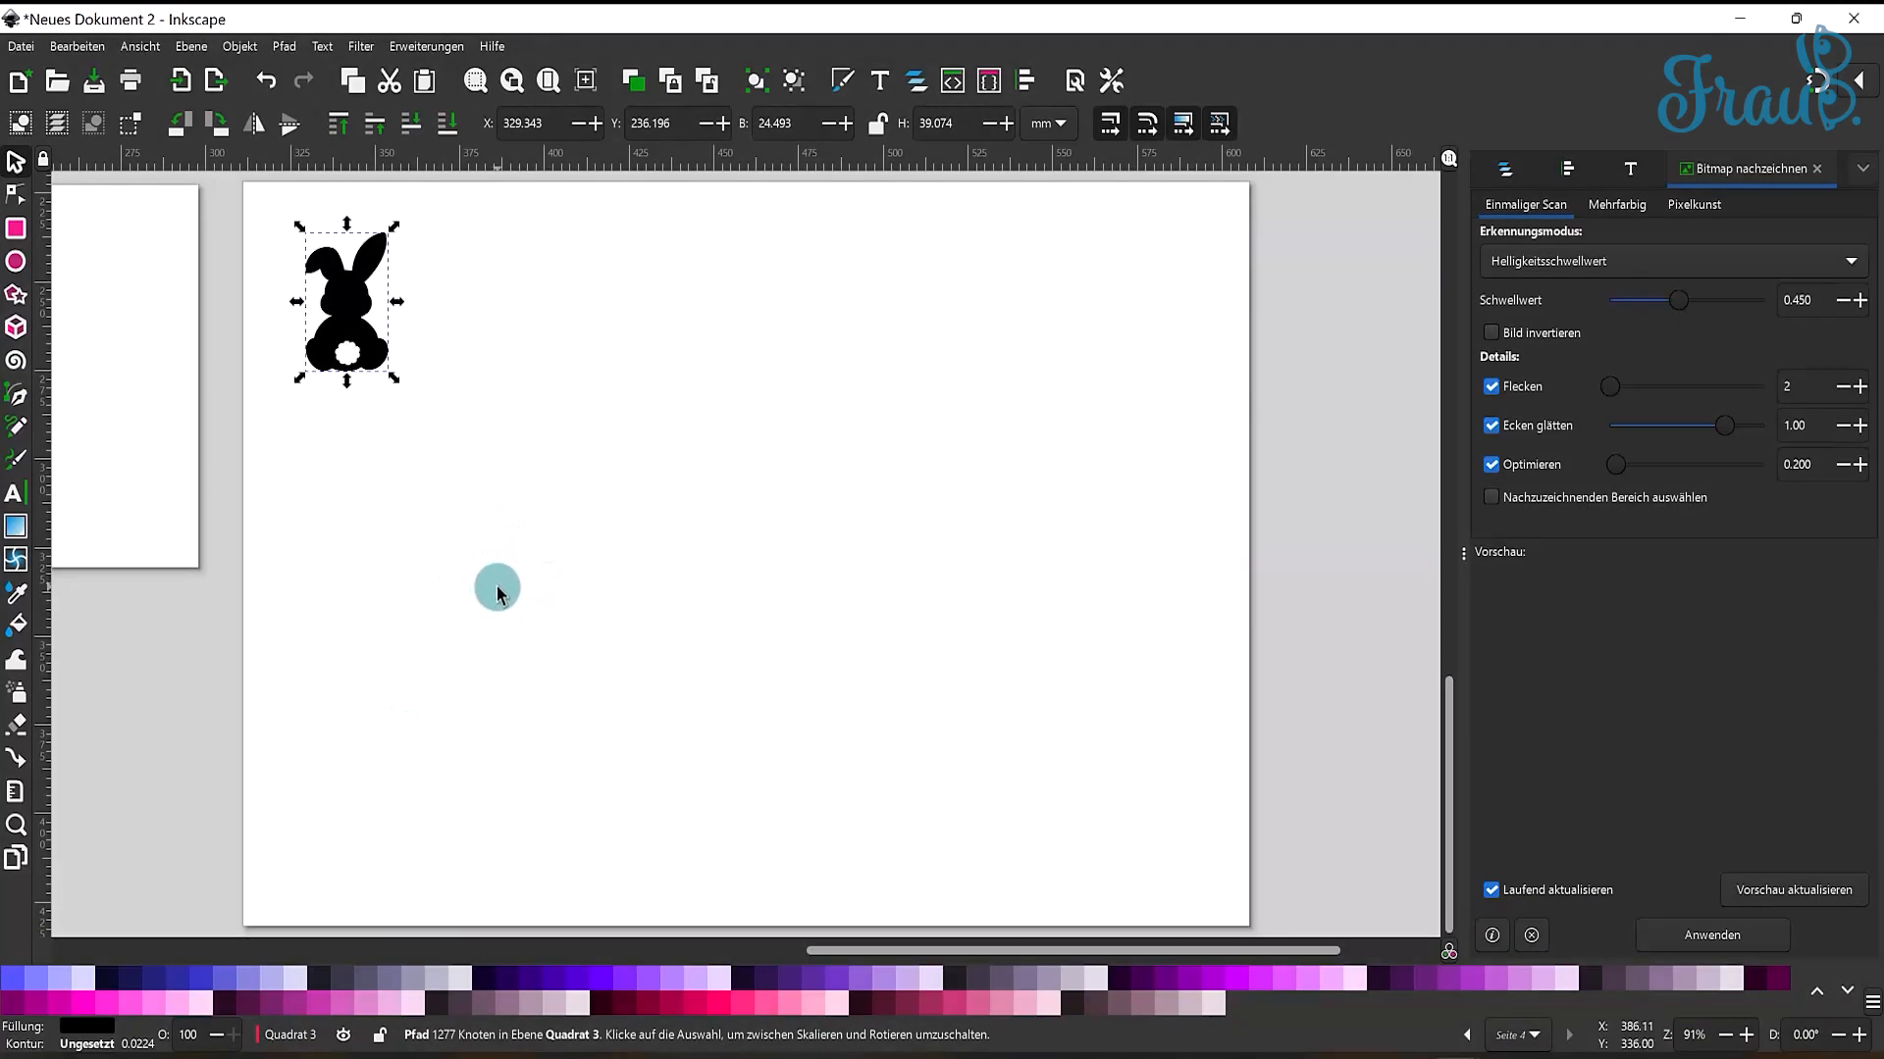
# - Apply the Tiling (Kacheln) path effect to the black bunny on page 4
pyautogui.click(489, 420)
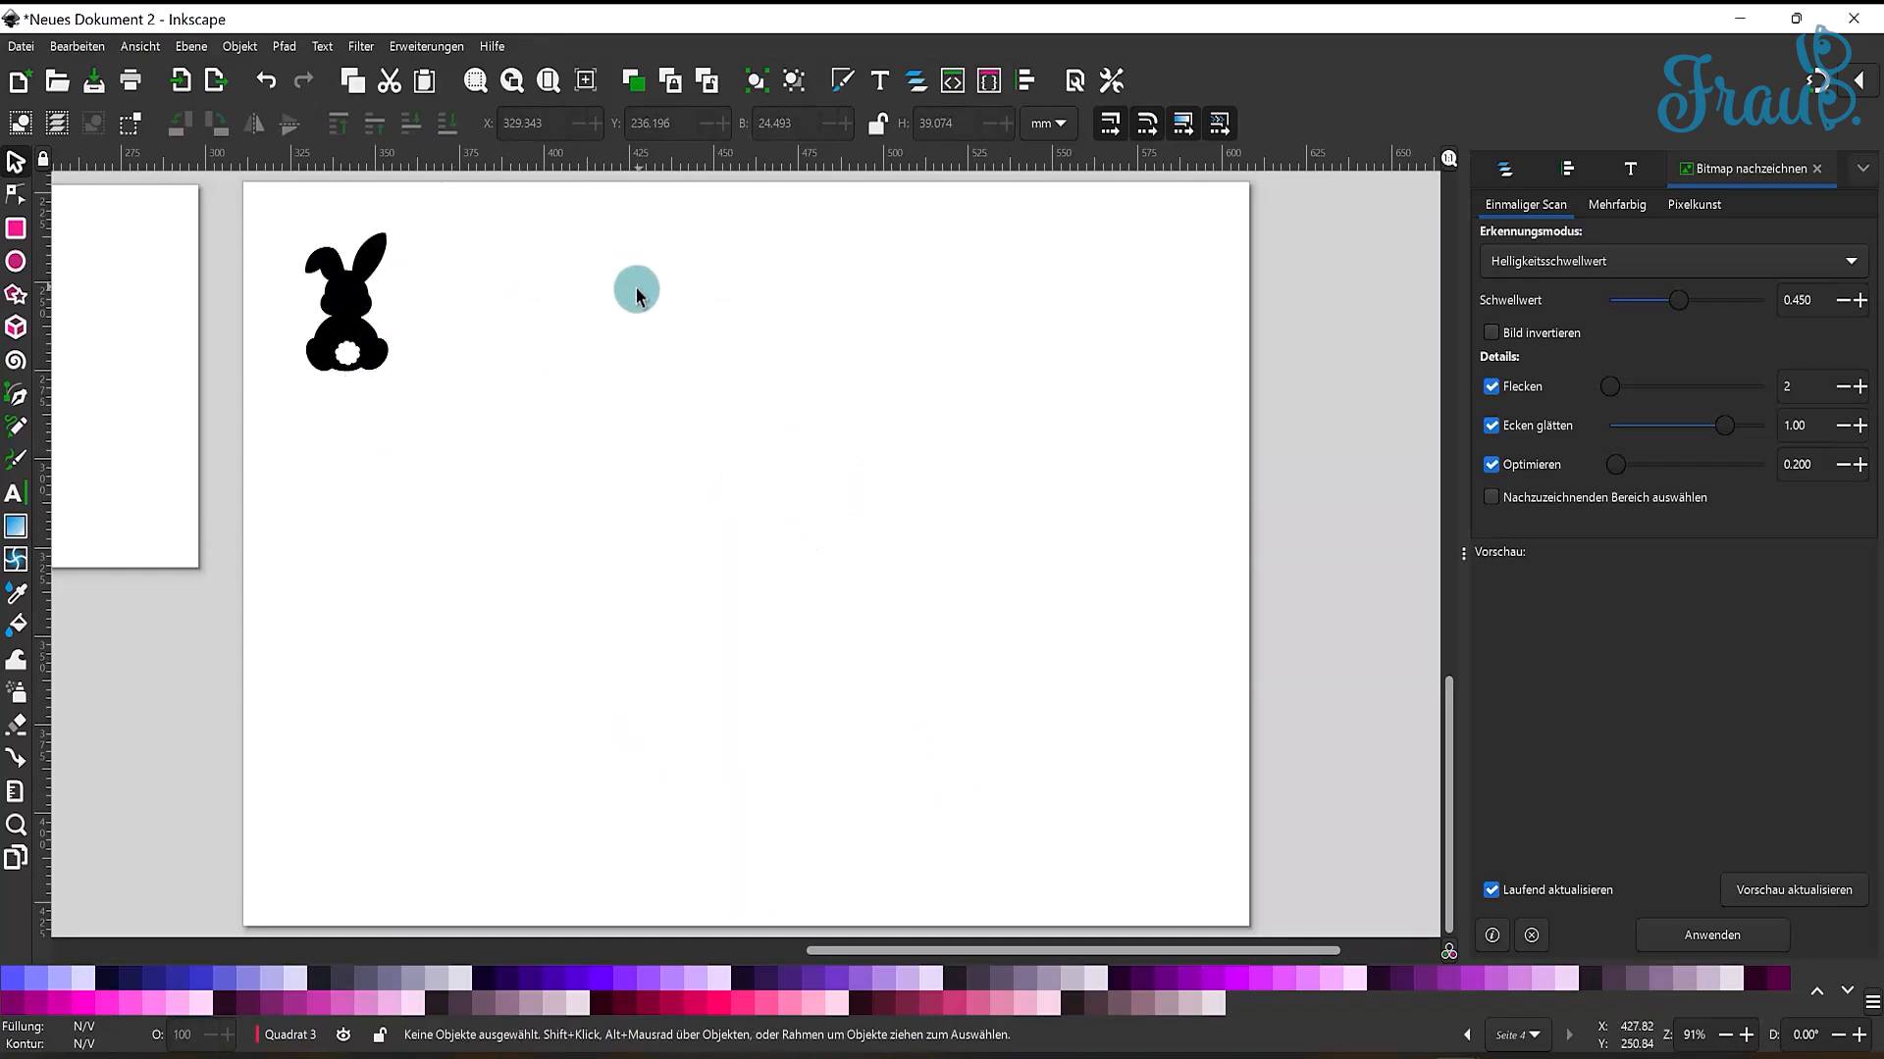
pyautogui.click(281, 47)
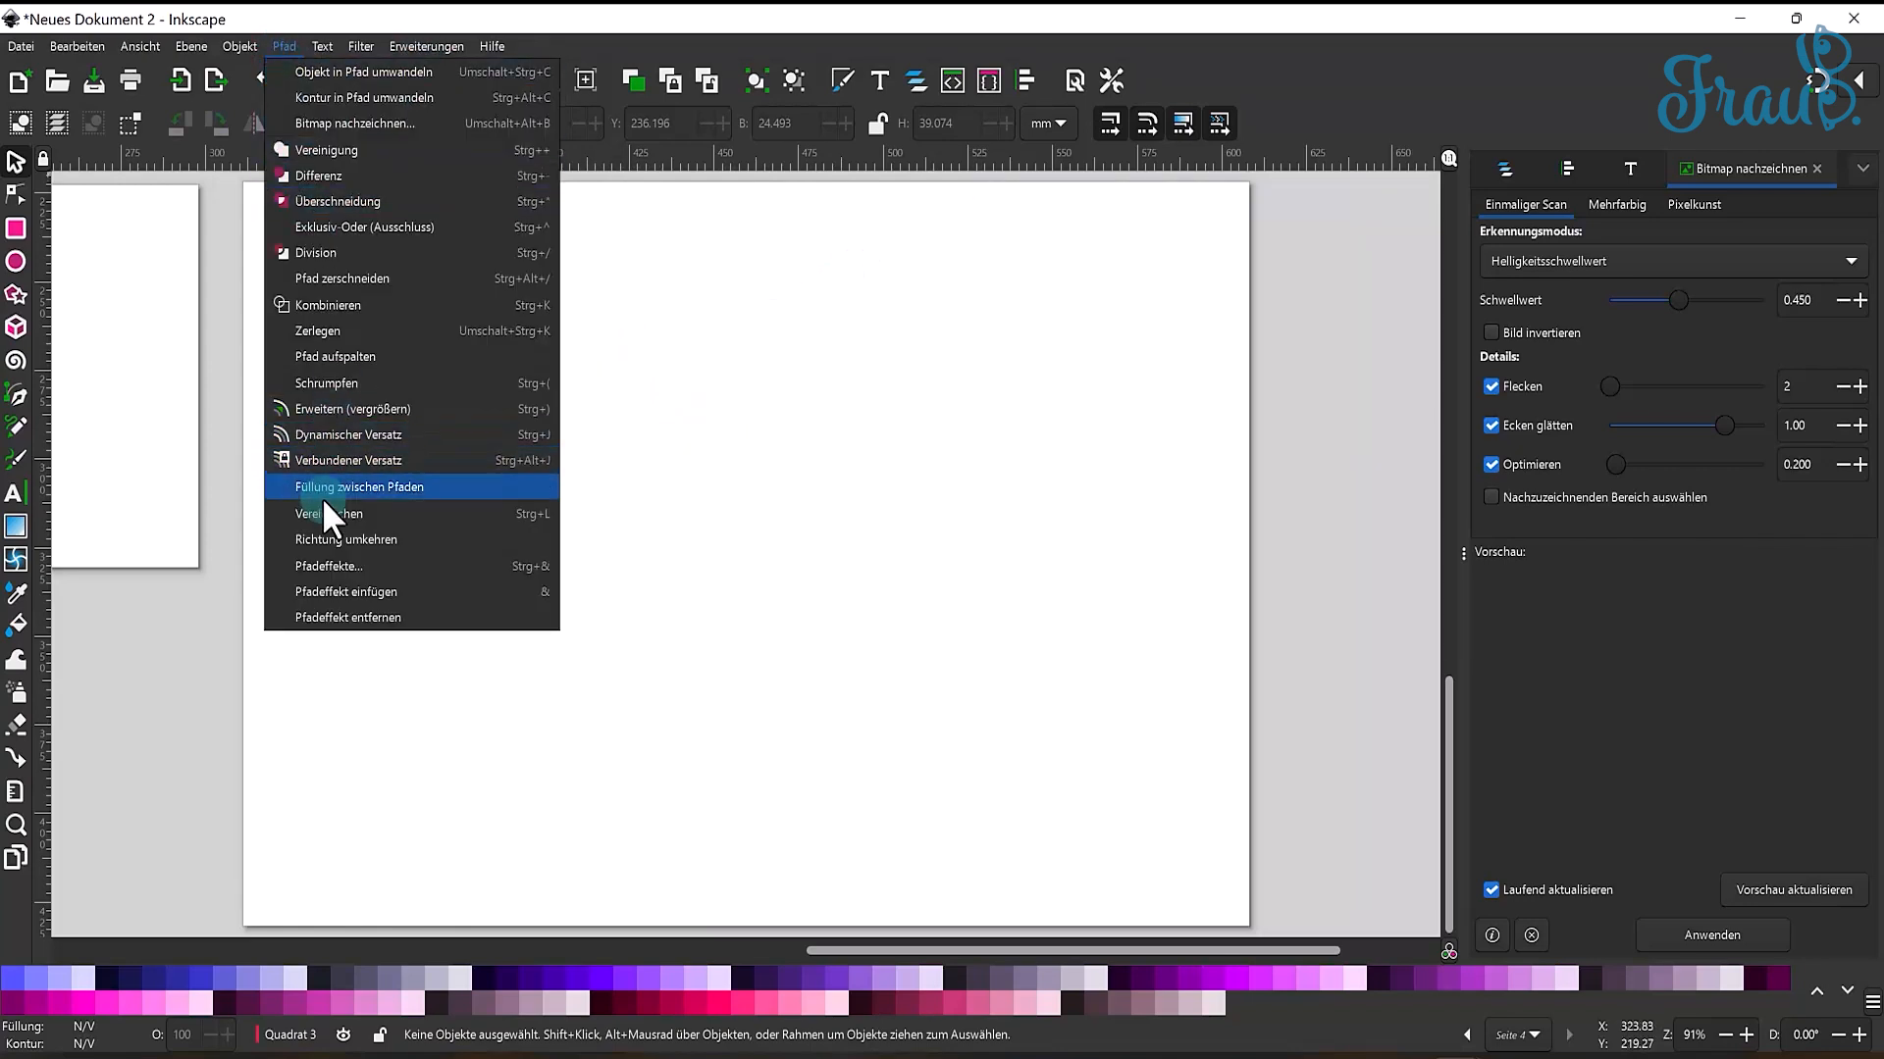
pyautogui.click(339, 565)
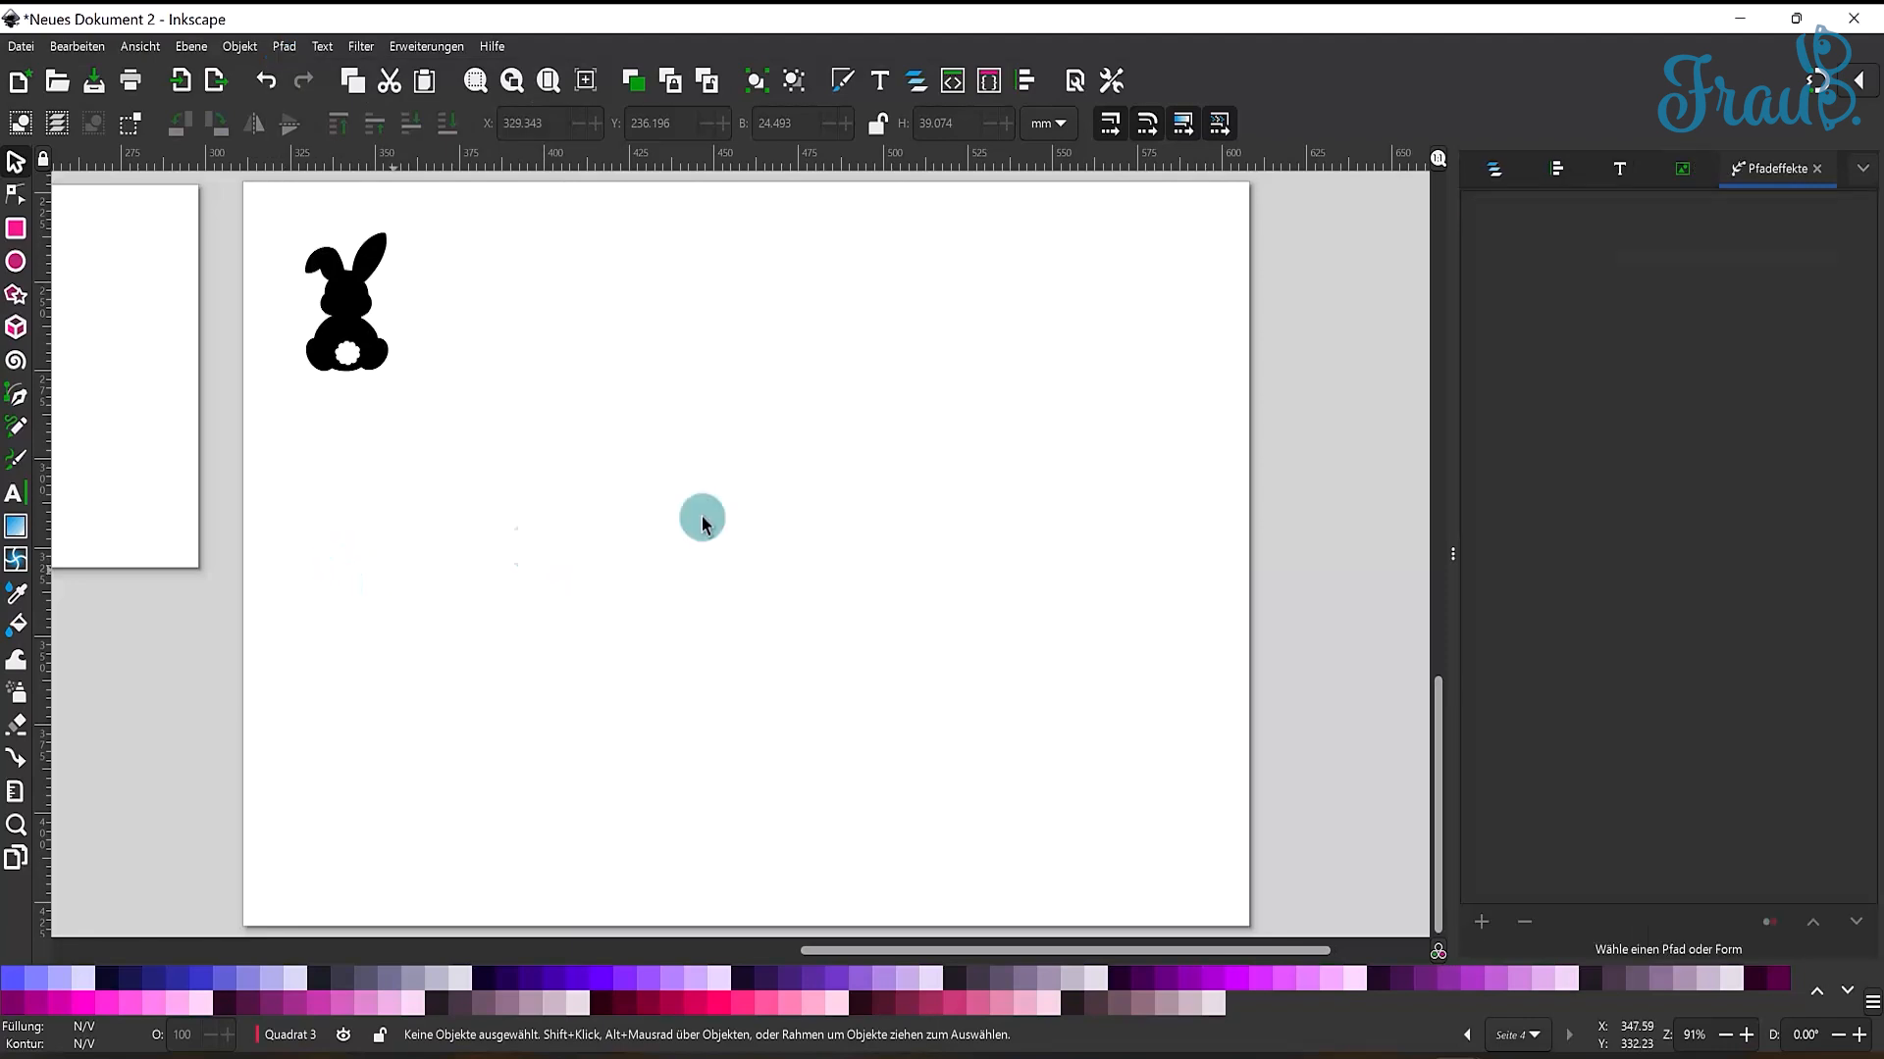
pyautogui.click(371, 298)
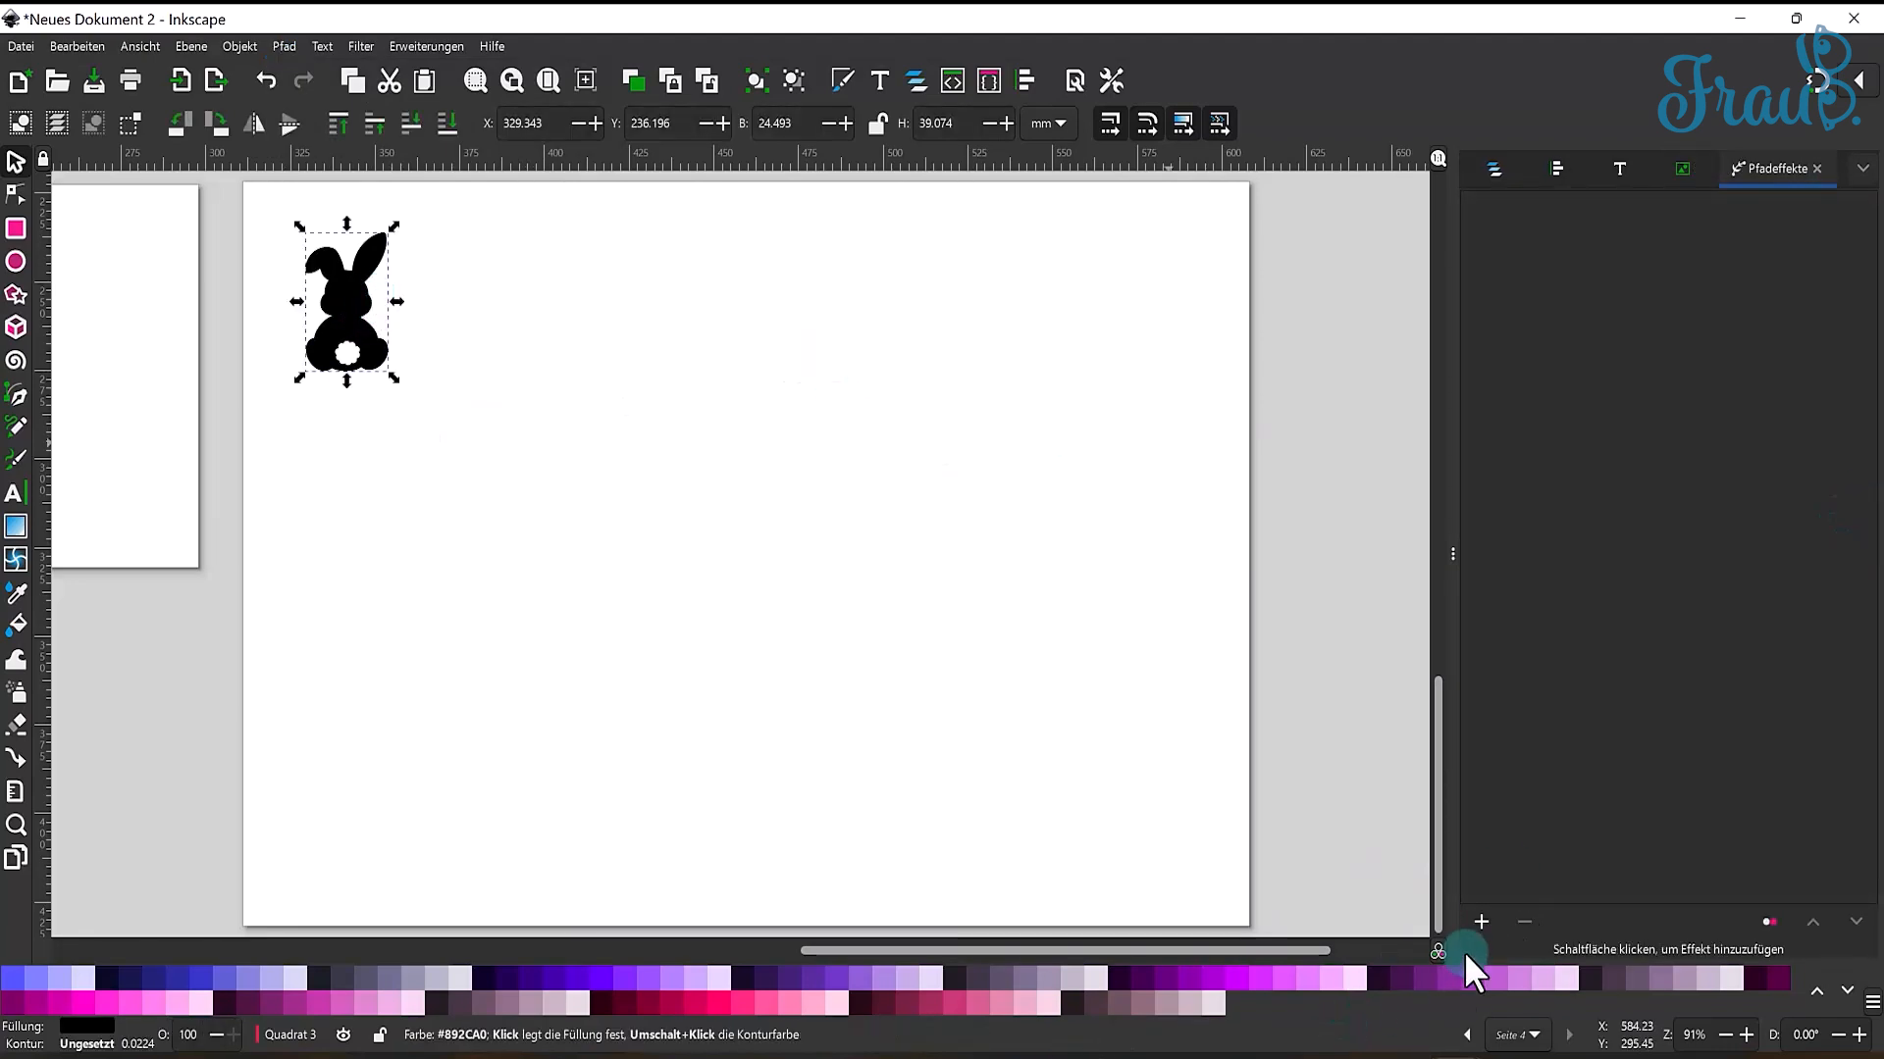
pyautogui.click(1482, 920)
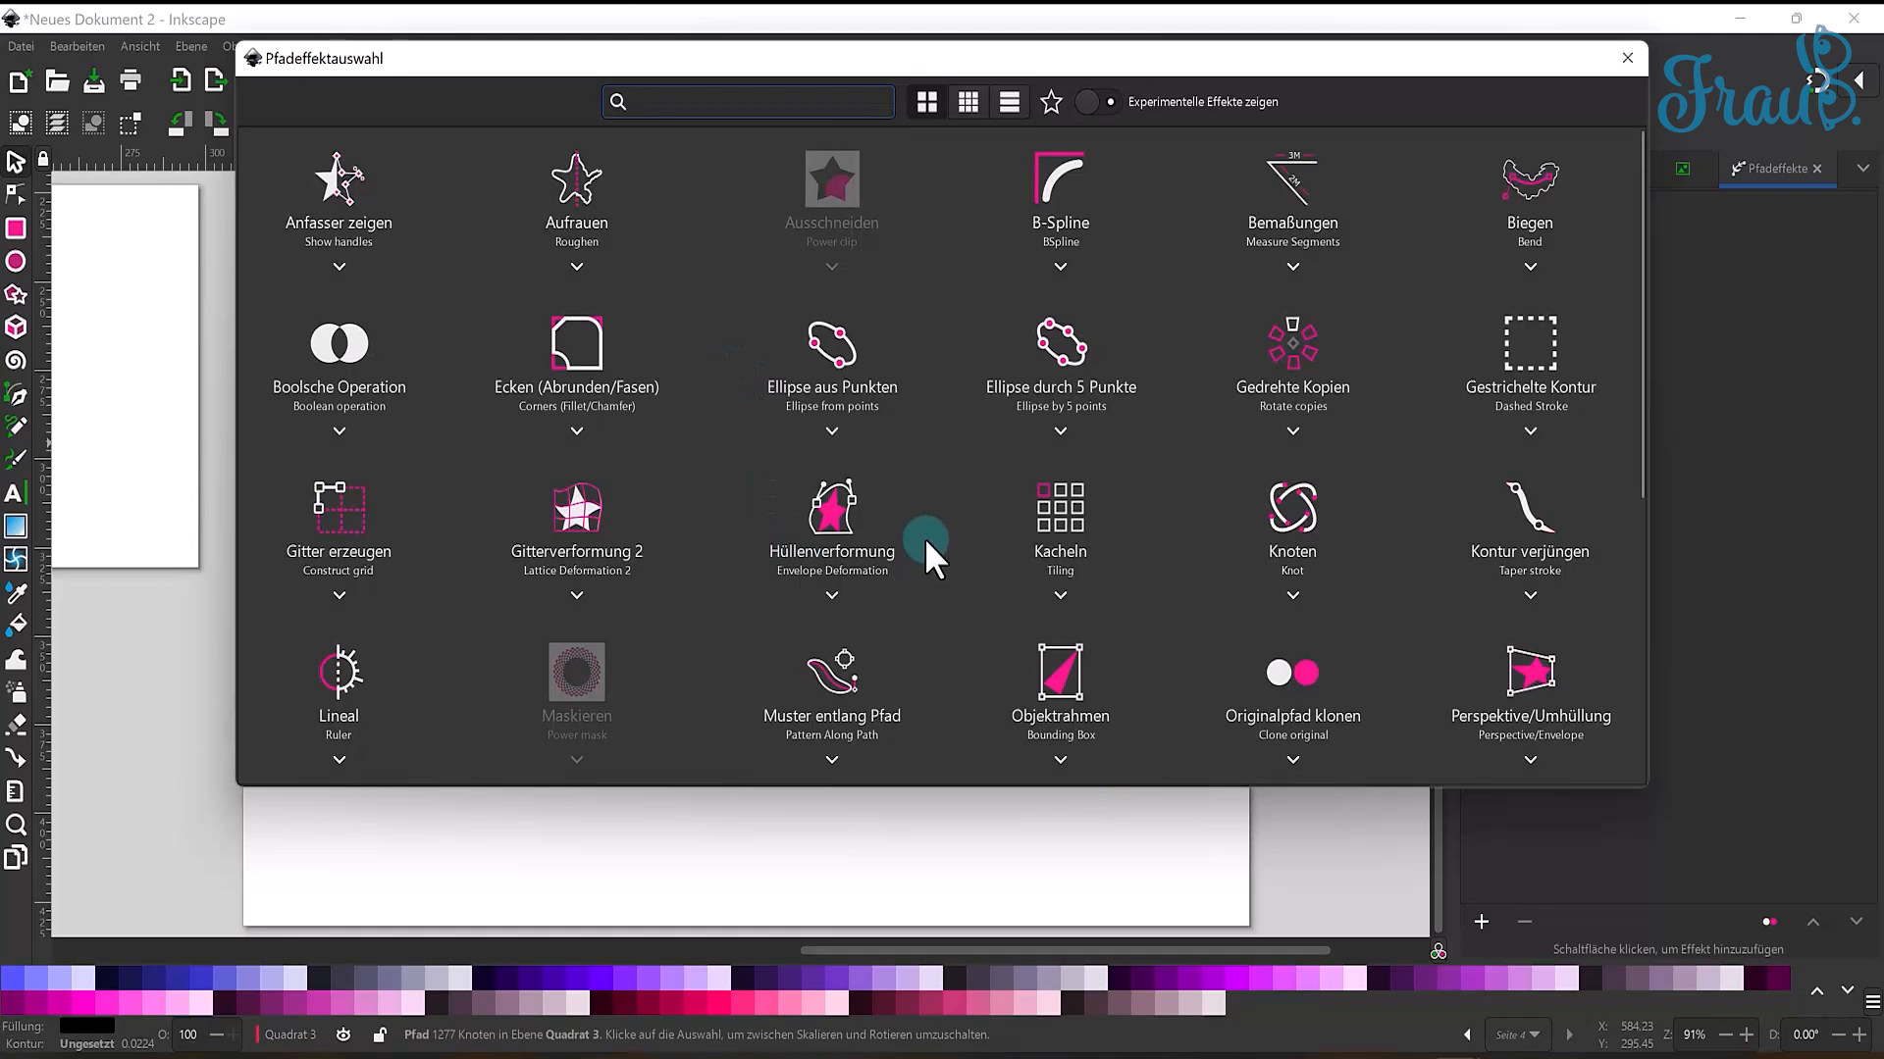
pyautogui.click(1058, 525)
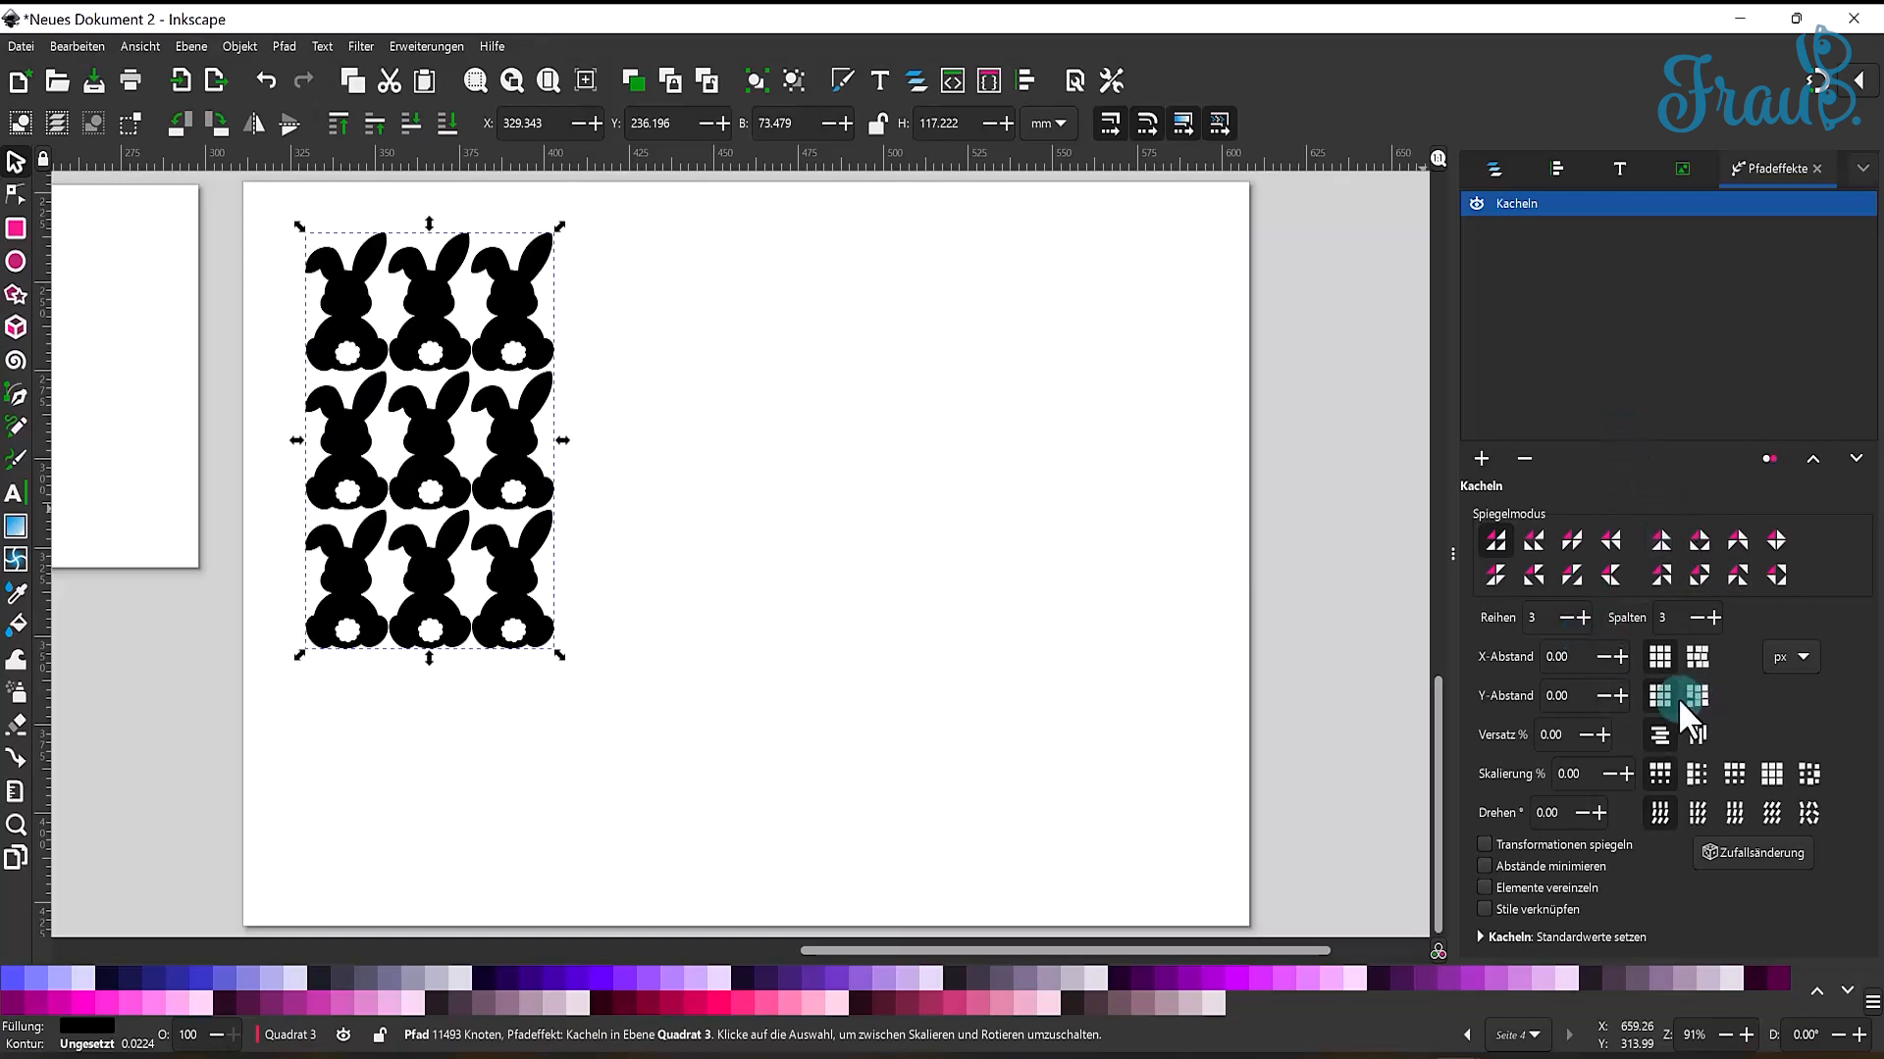
# - Set the bunny tiling to 4 rows and 5 columns
pyautogui.click(1581, 616)
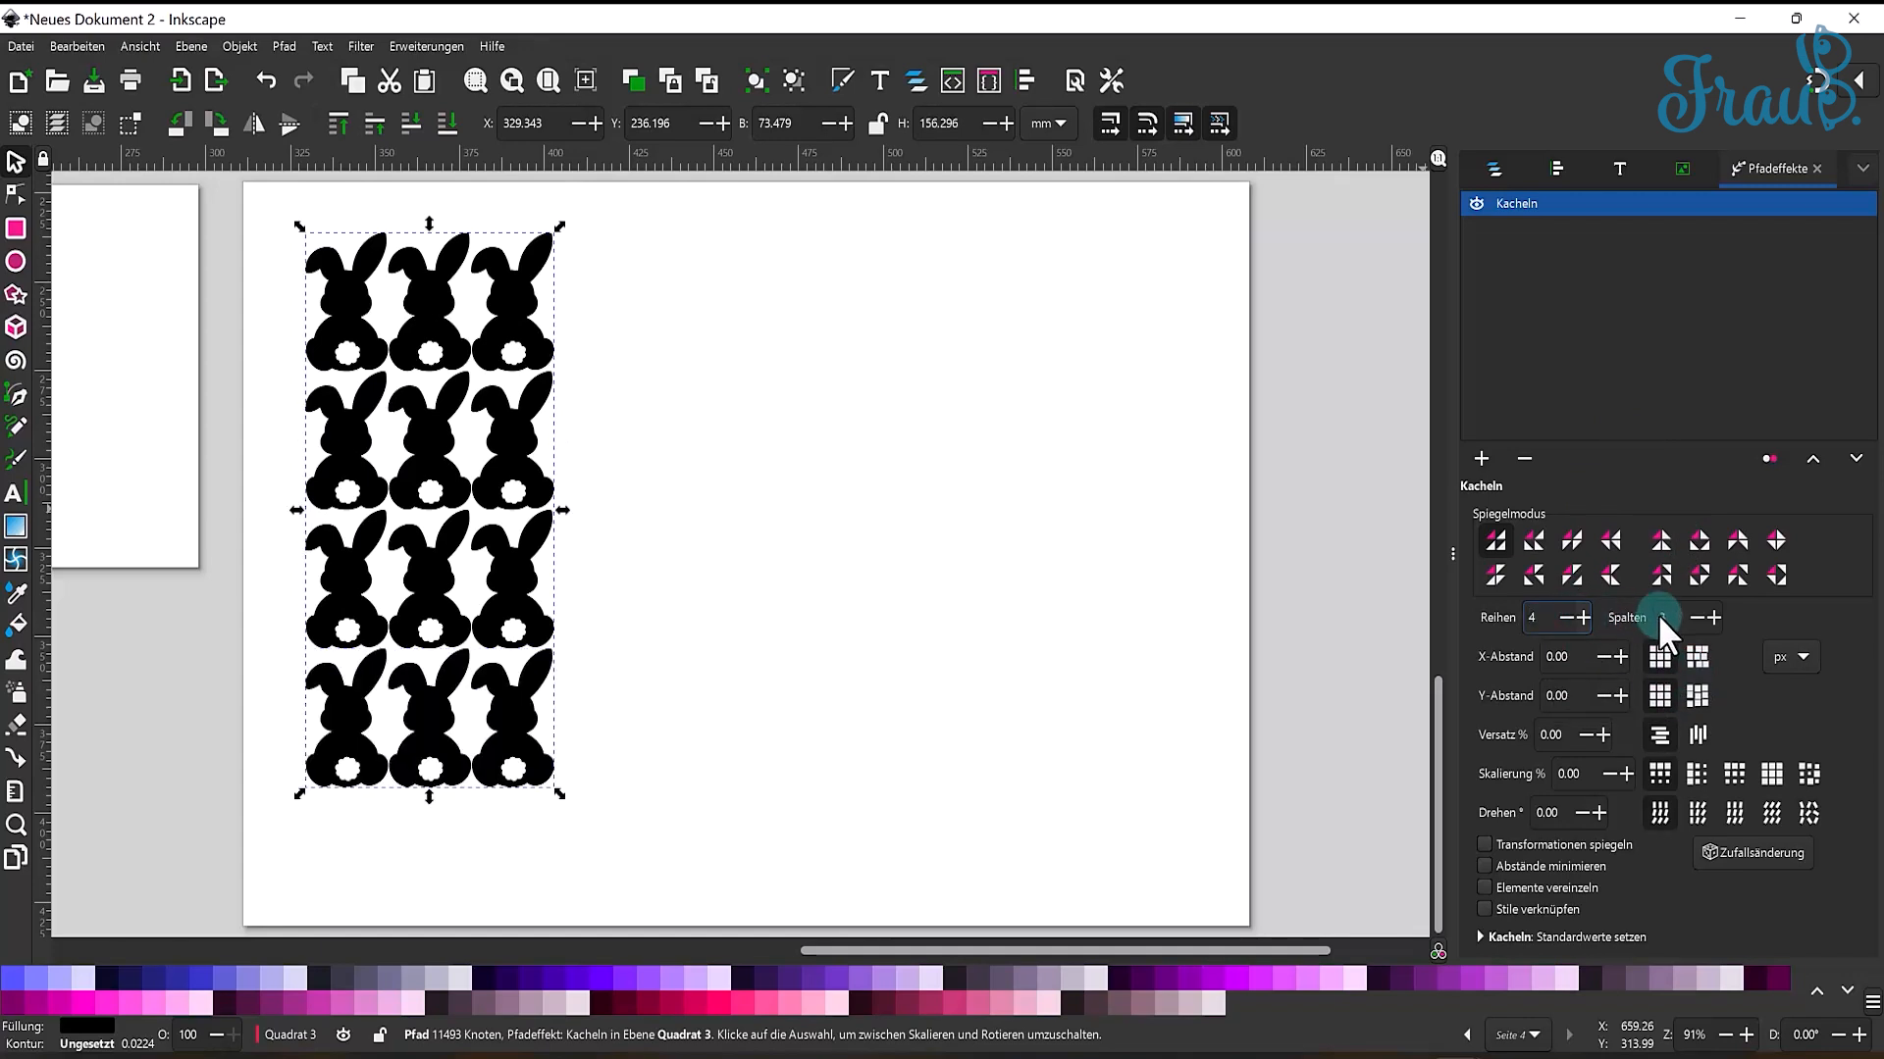
pyautogui.click(1712, 617)
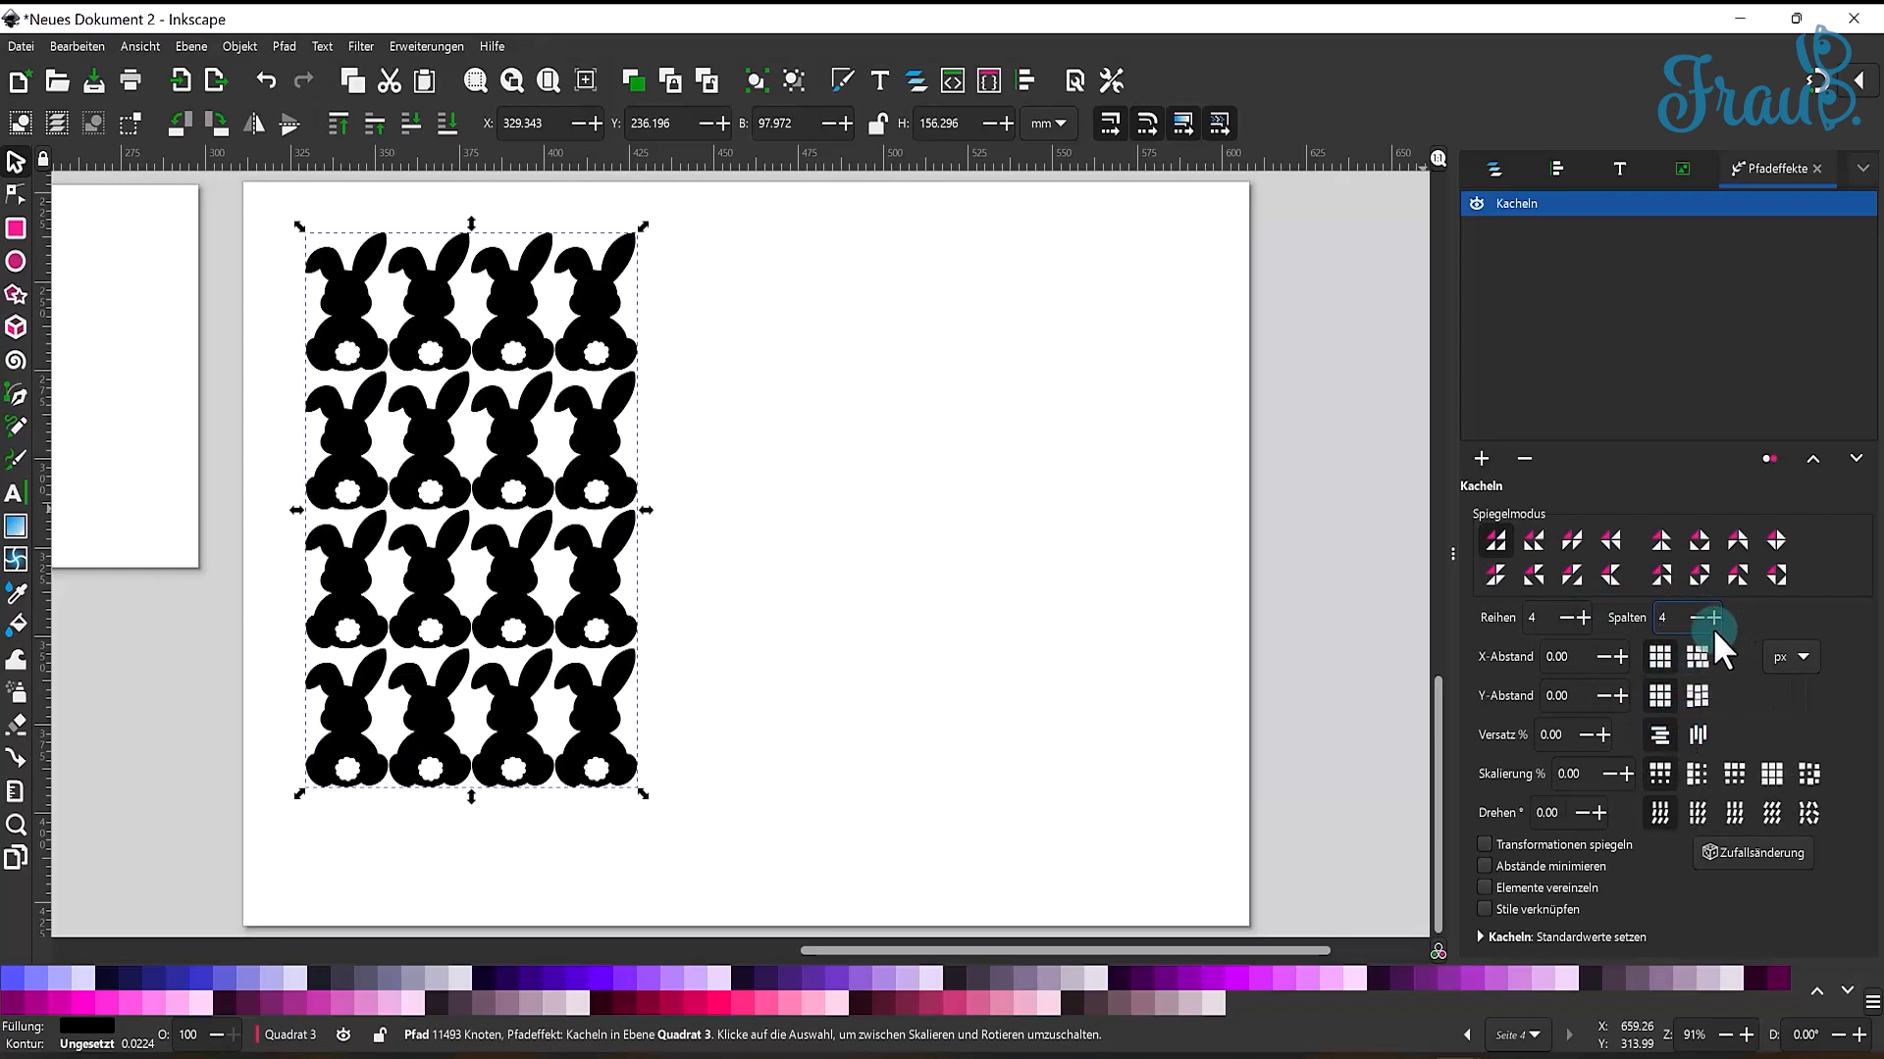
pyautogui.press('Up')
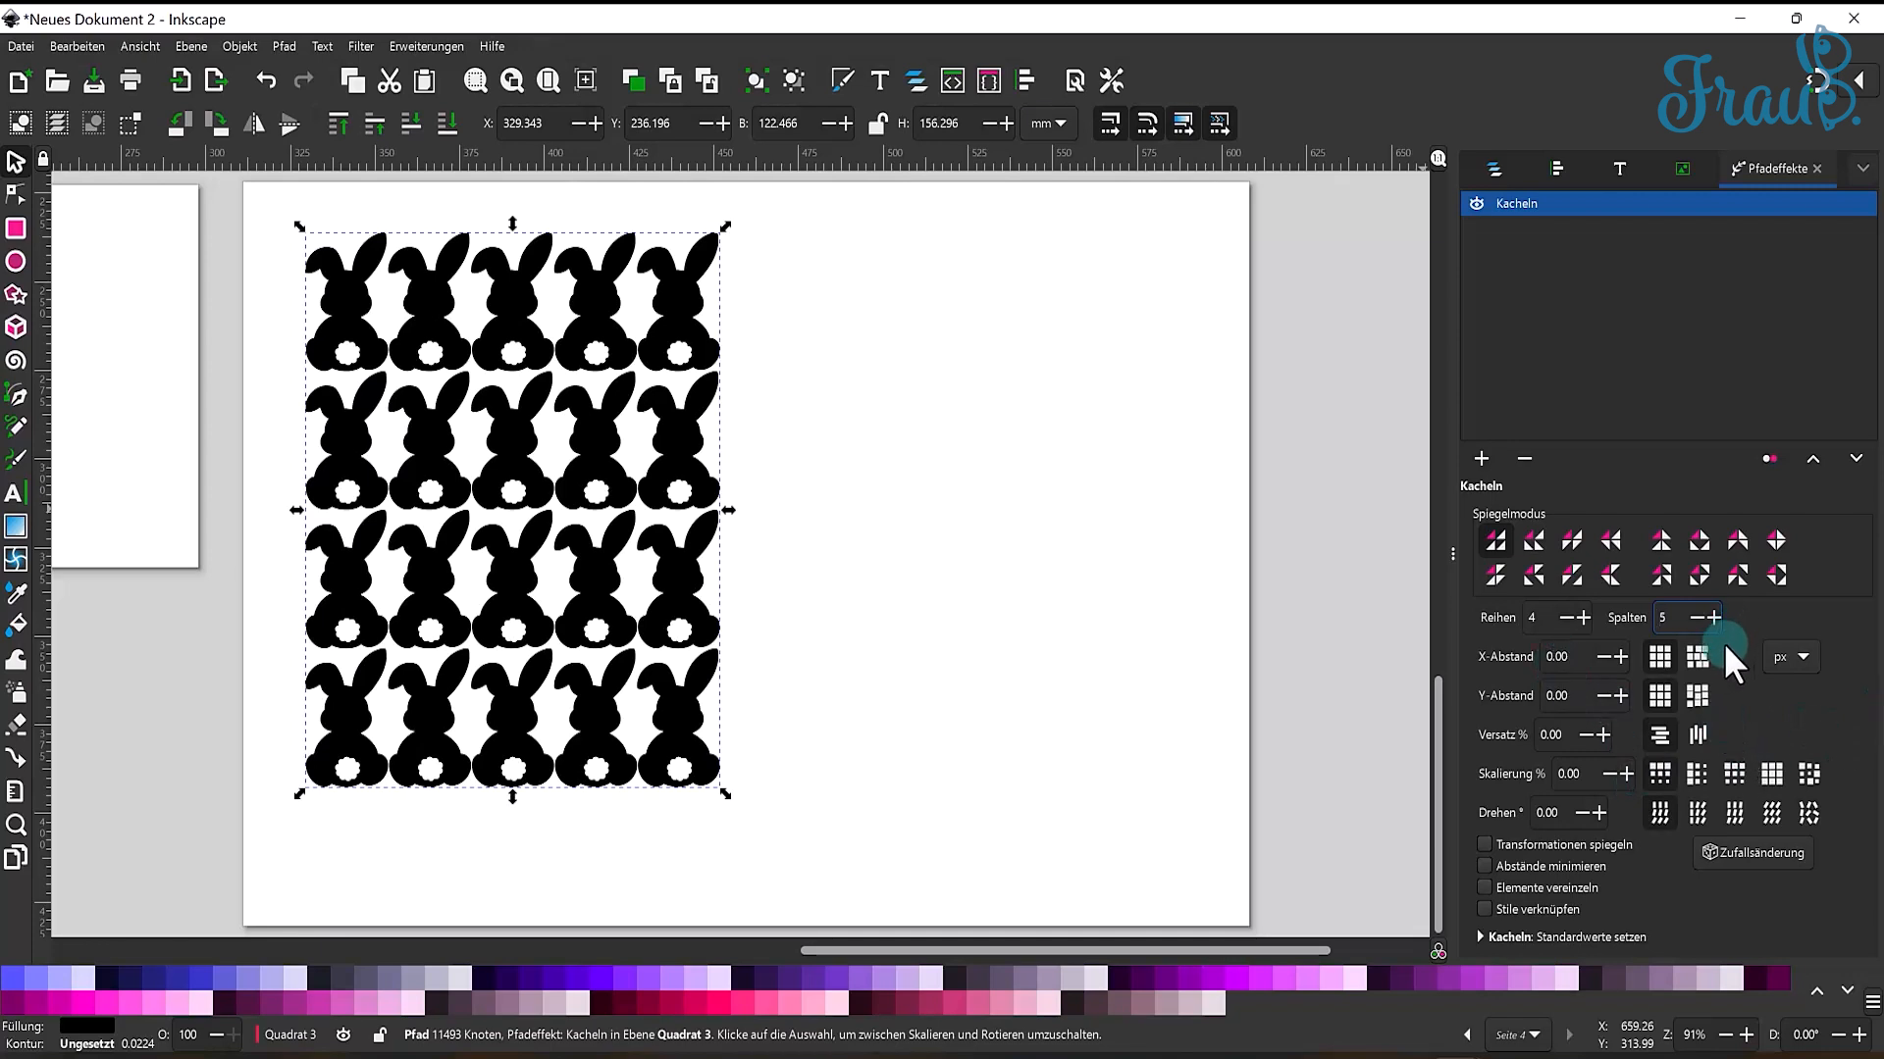
# - Set the horizontal gap between the tiled bunnies (X-Abstand) to 6 px, and try and undo the alternative X-gap mode
pyautogui.click(1617, 653)
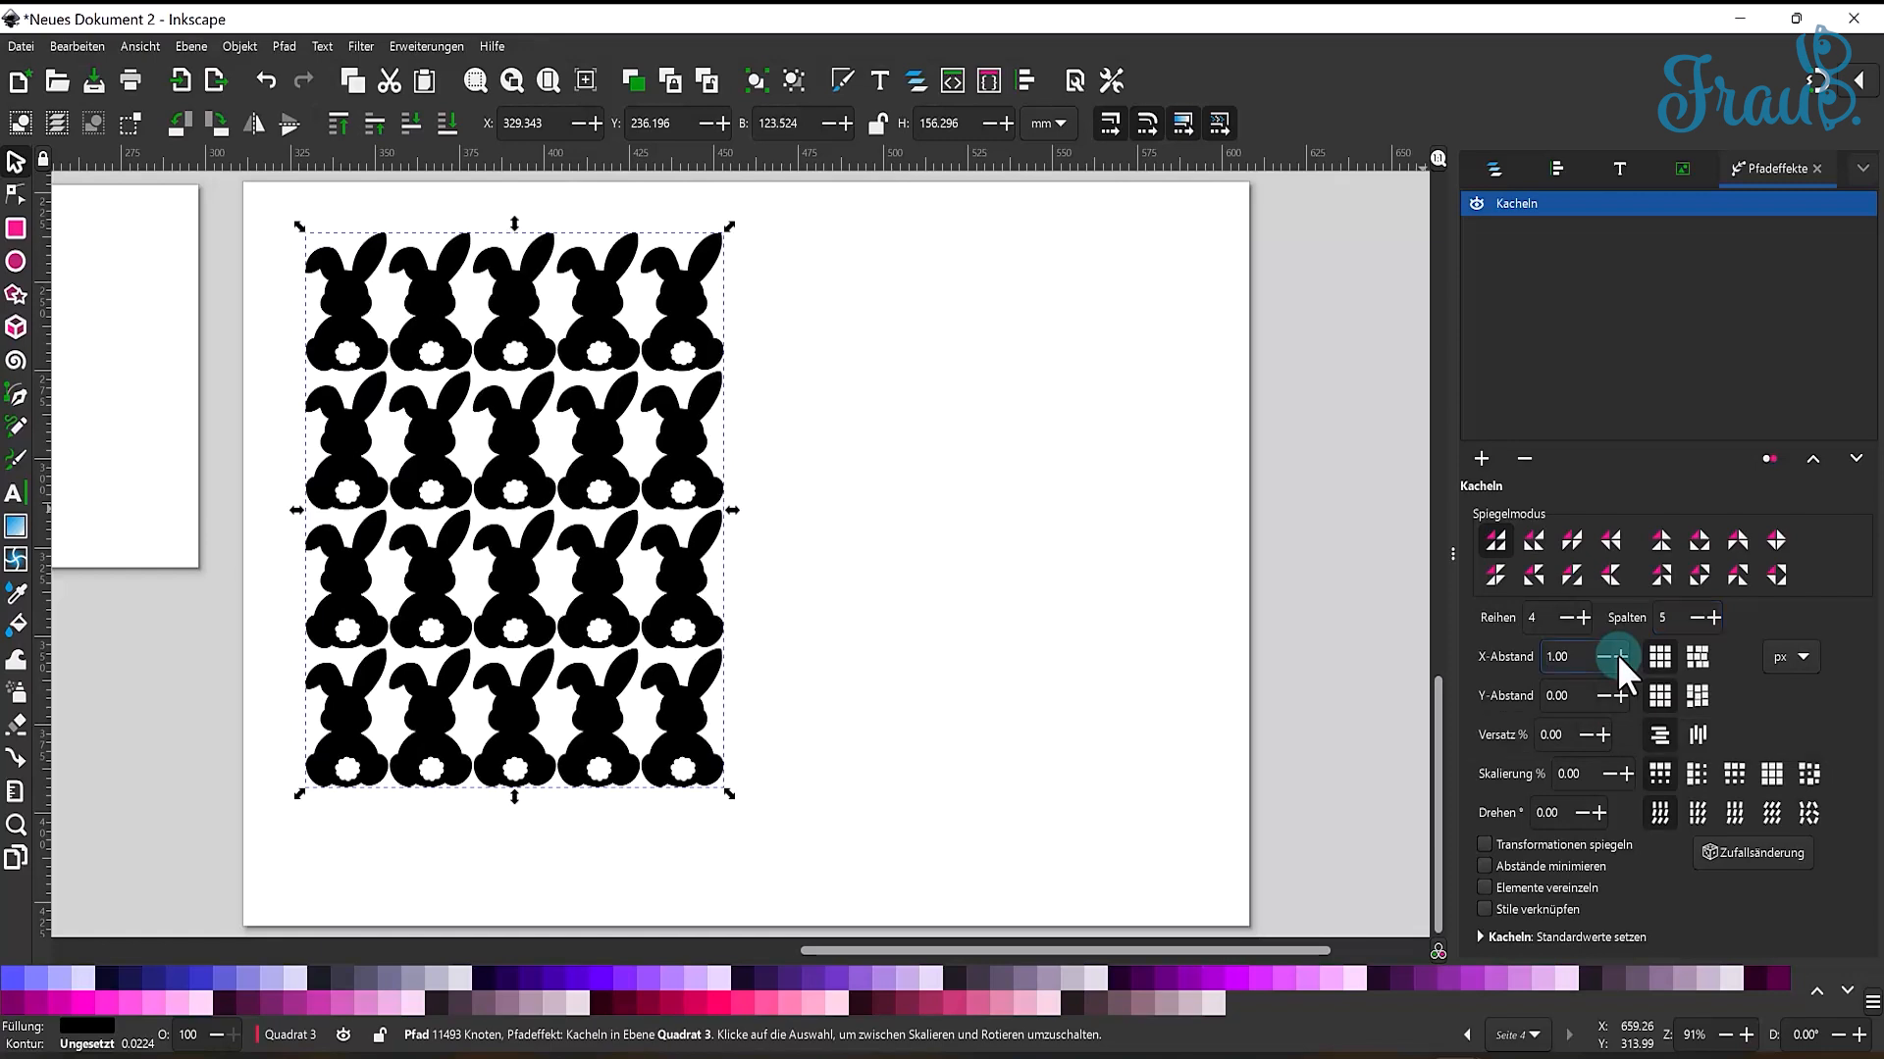
pyautogui.click(1617, 653)
pyautogui.click(1616, 654)
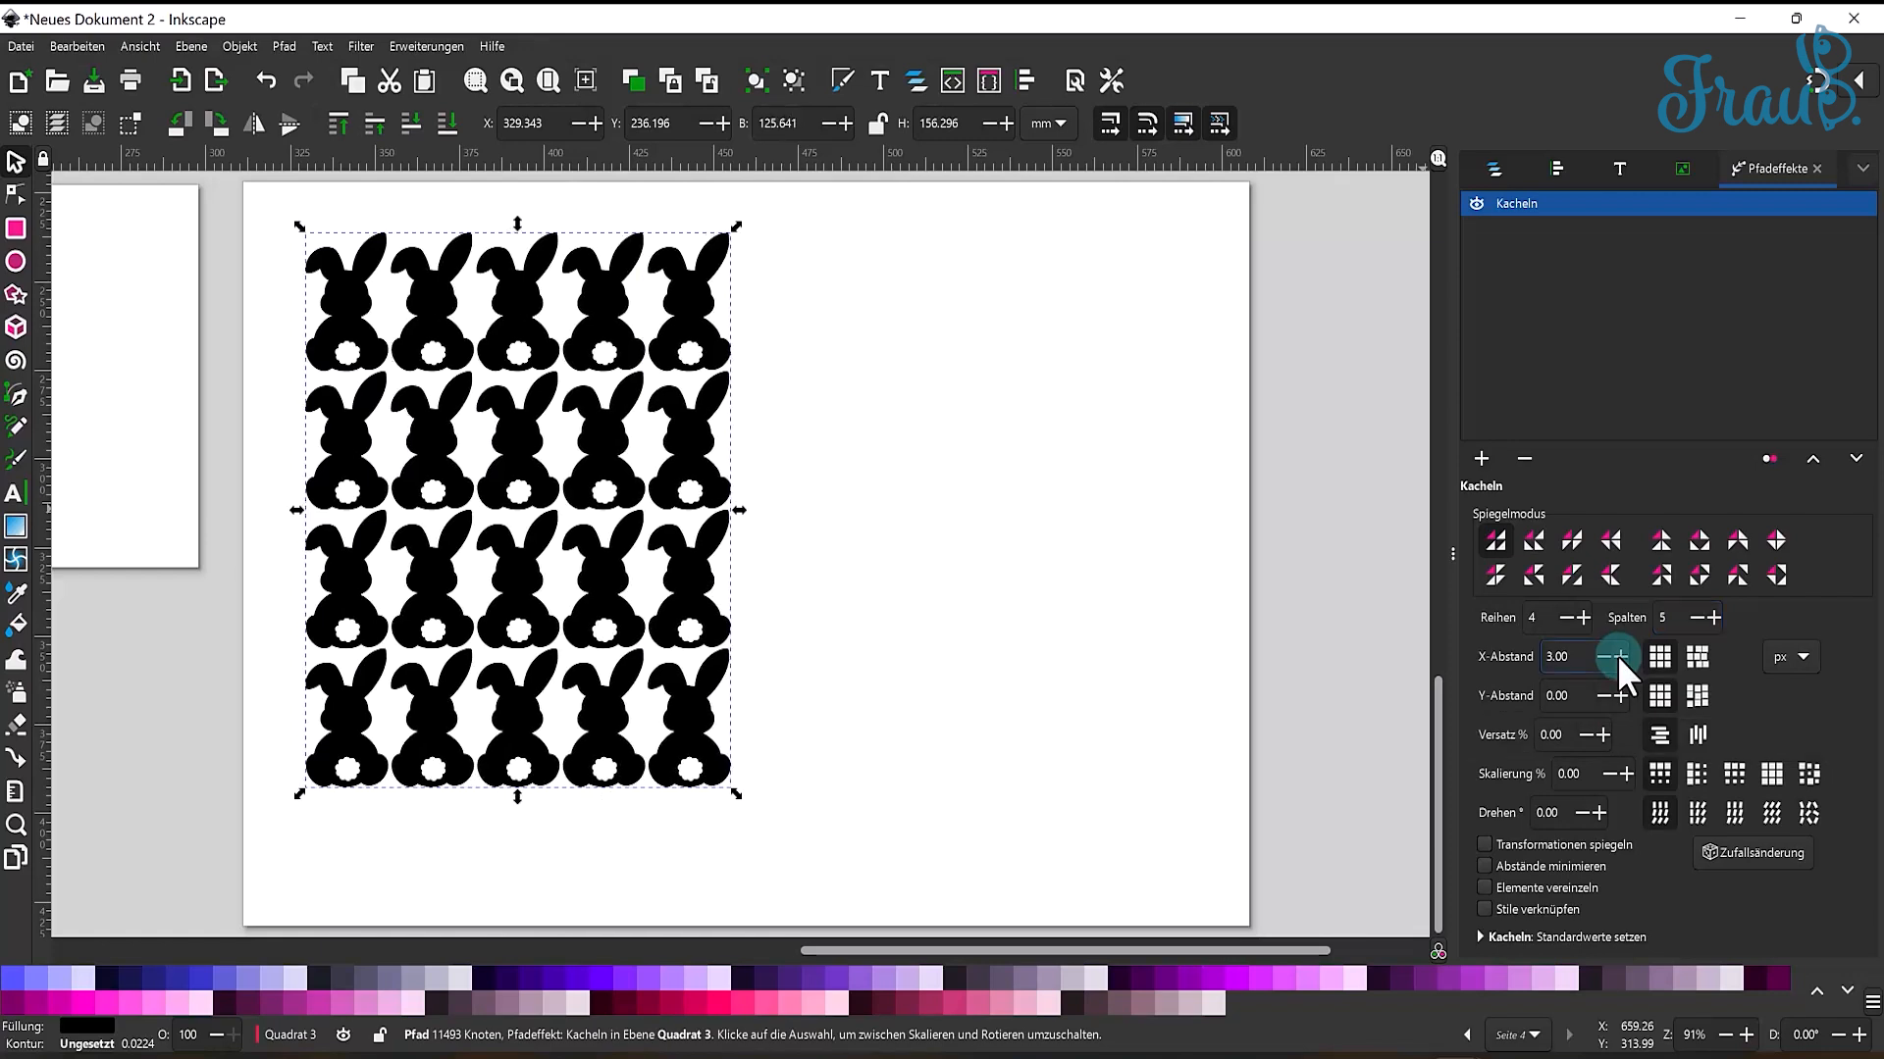
pyautogui.click(1617, 655)
pyautogui.click(1617, 655)
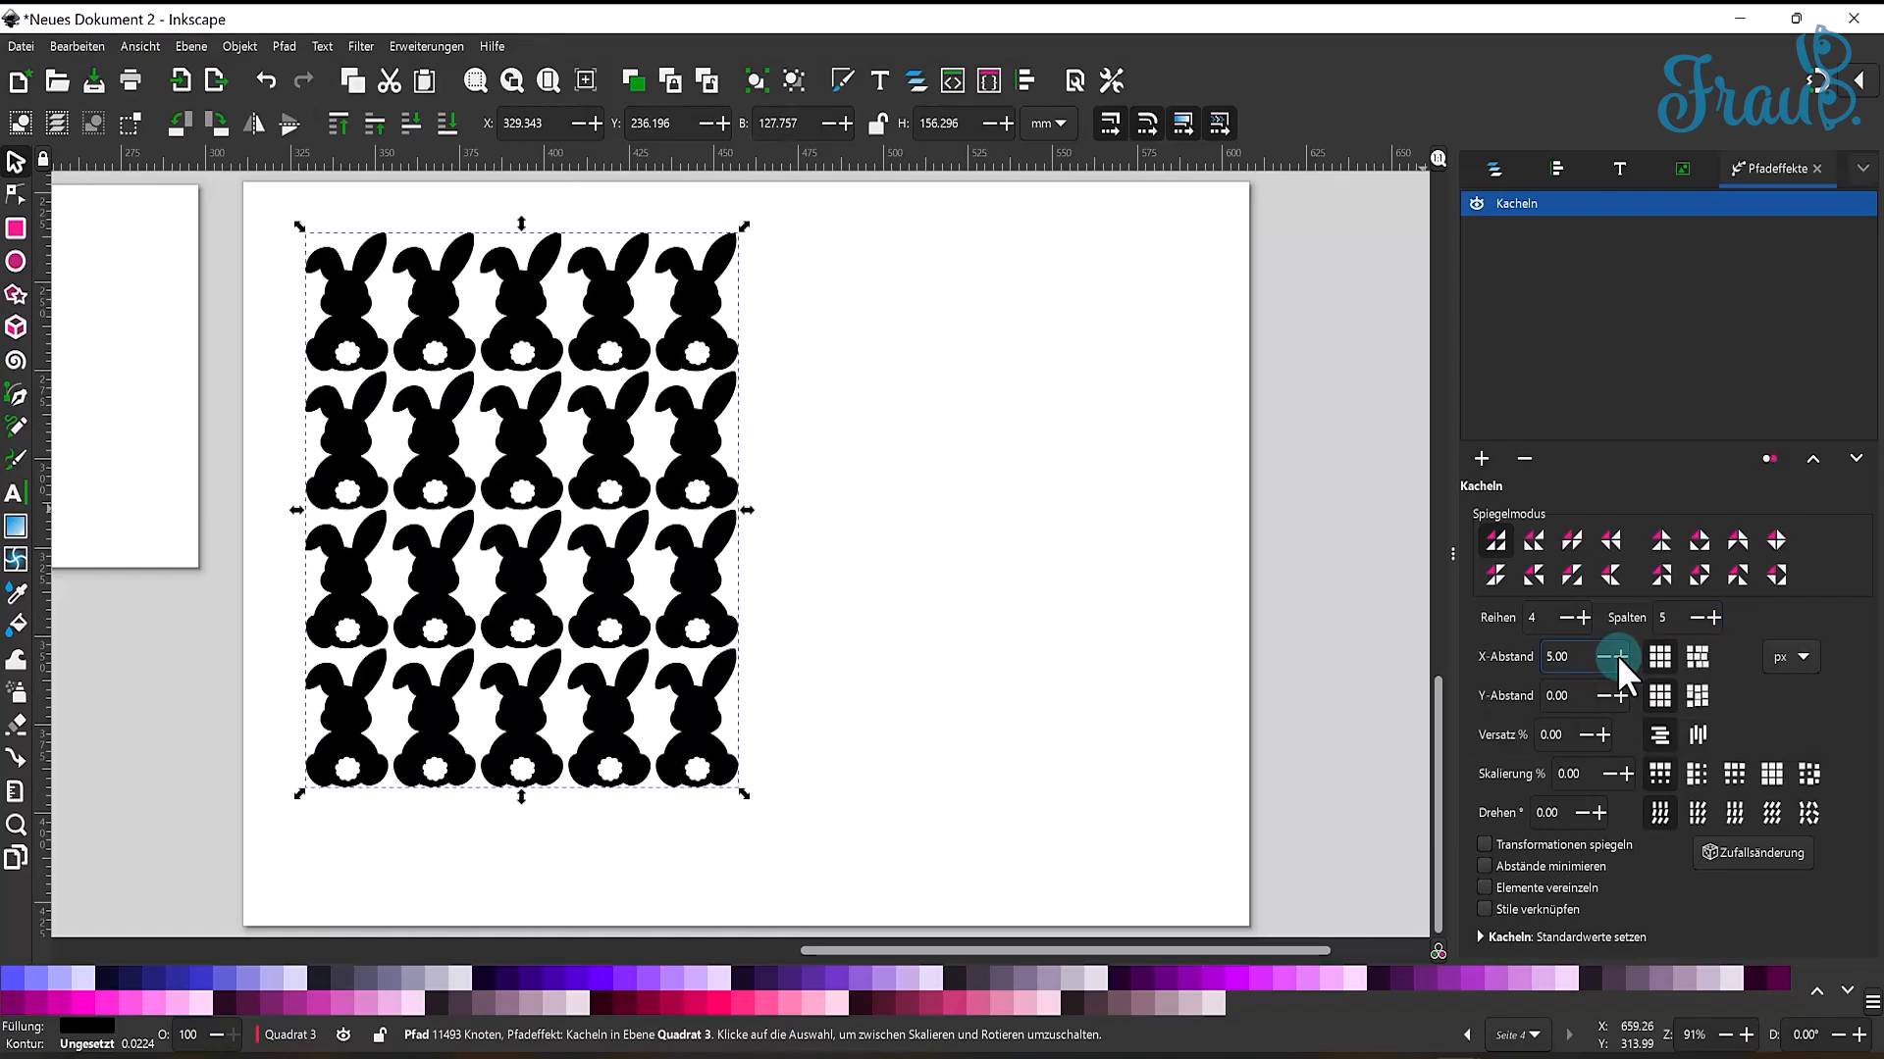
pyautogui.click(1617, 655)
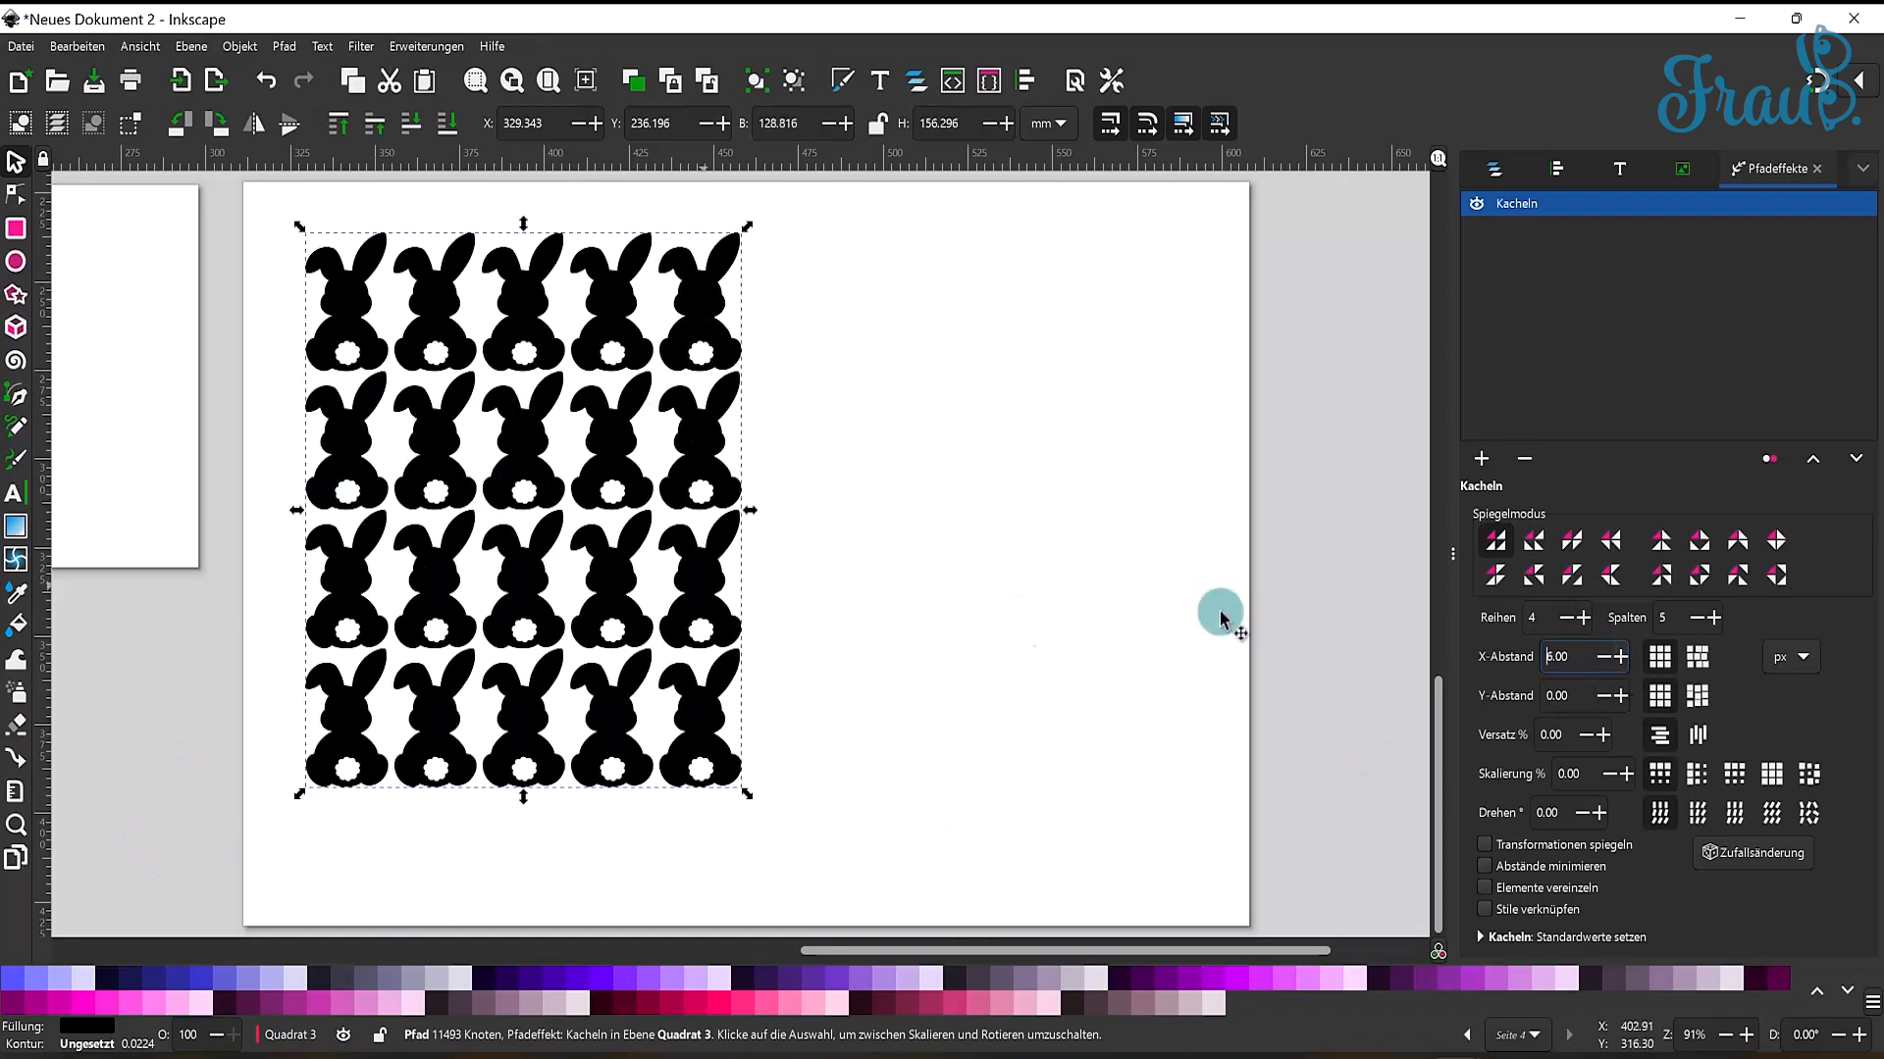
pyautogui.click(1699, 655)
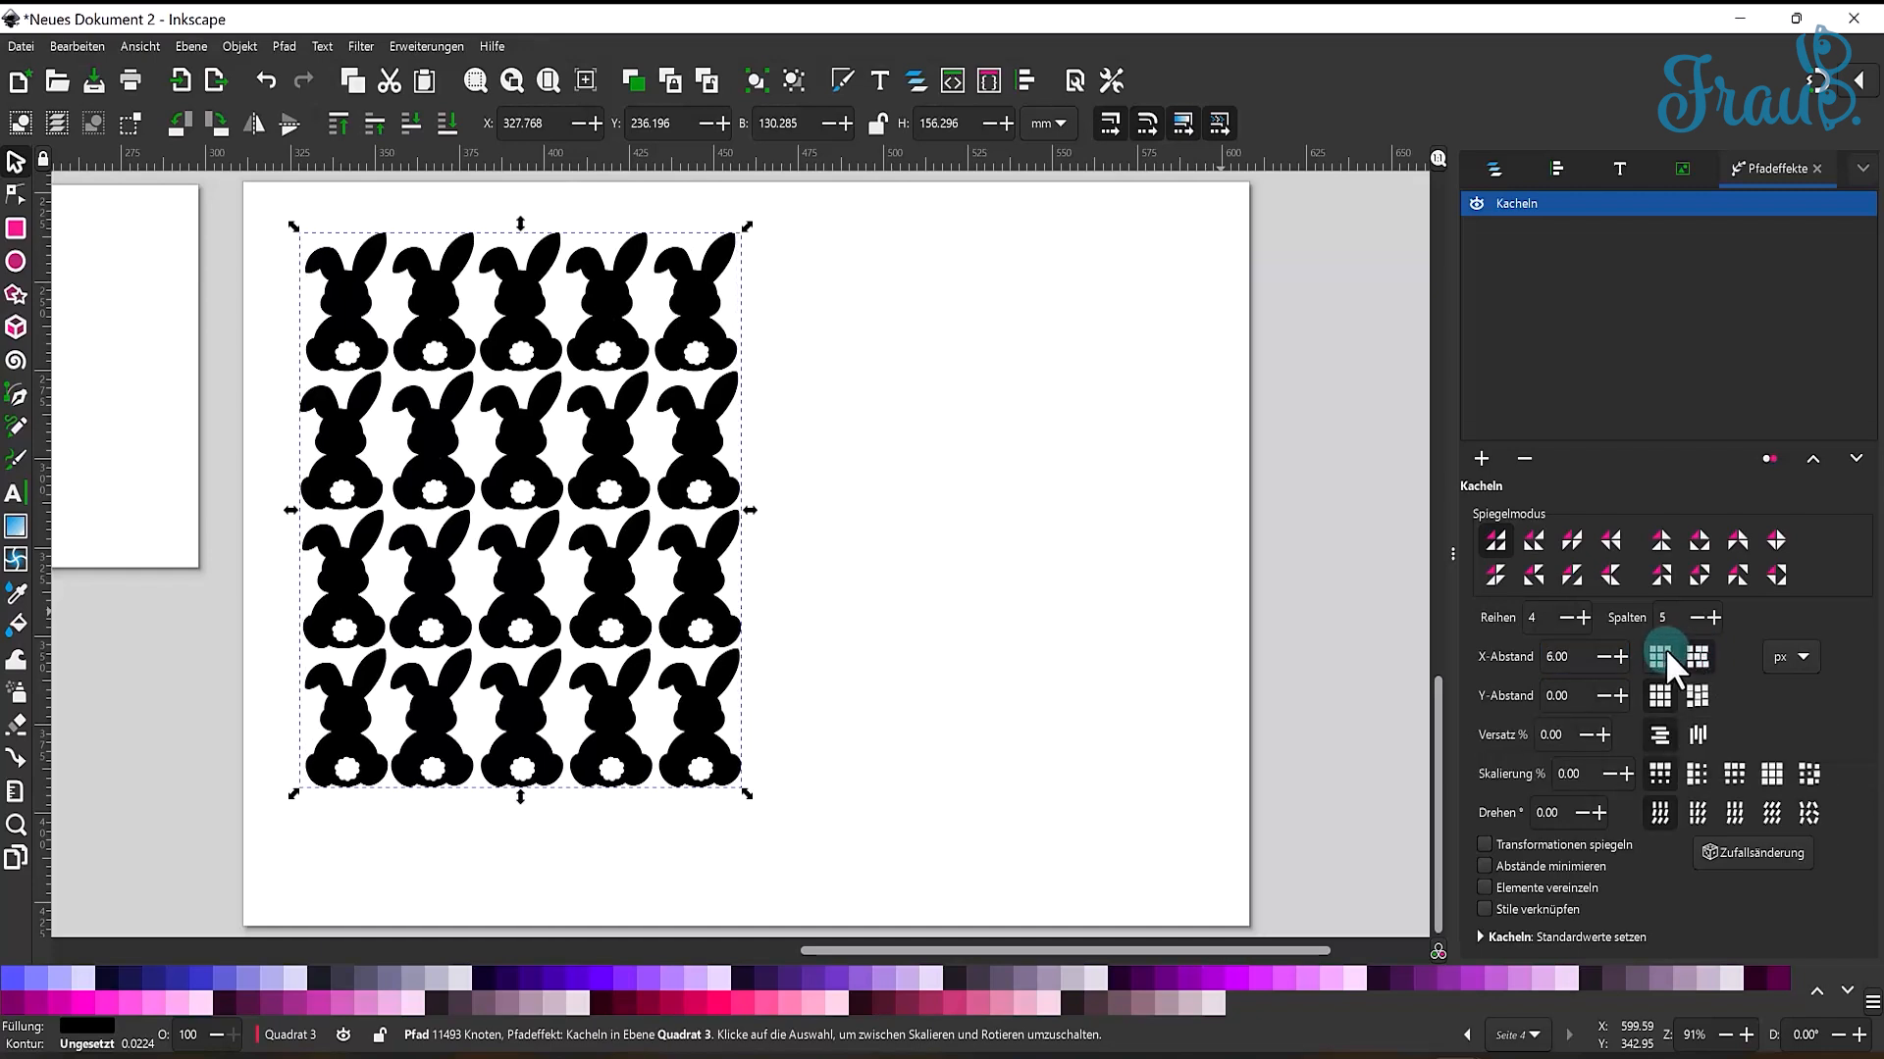
pyautogui.hotkey('ctrl', 'z')
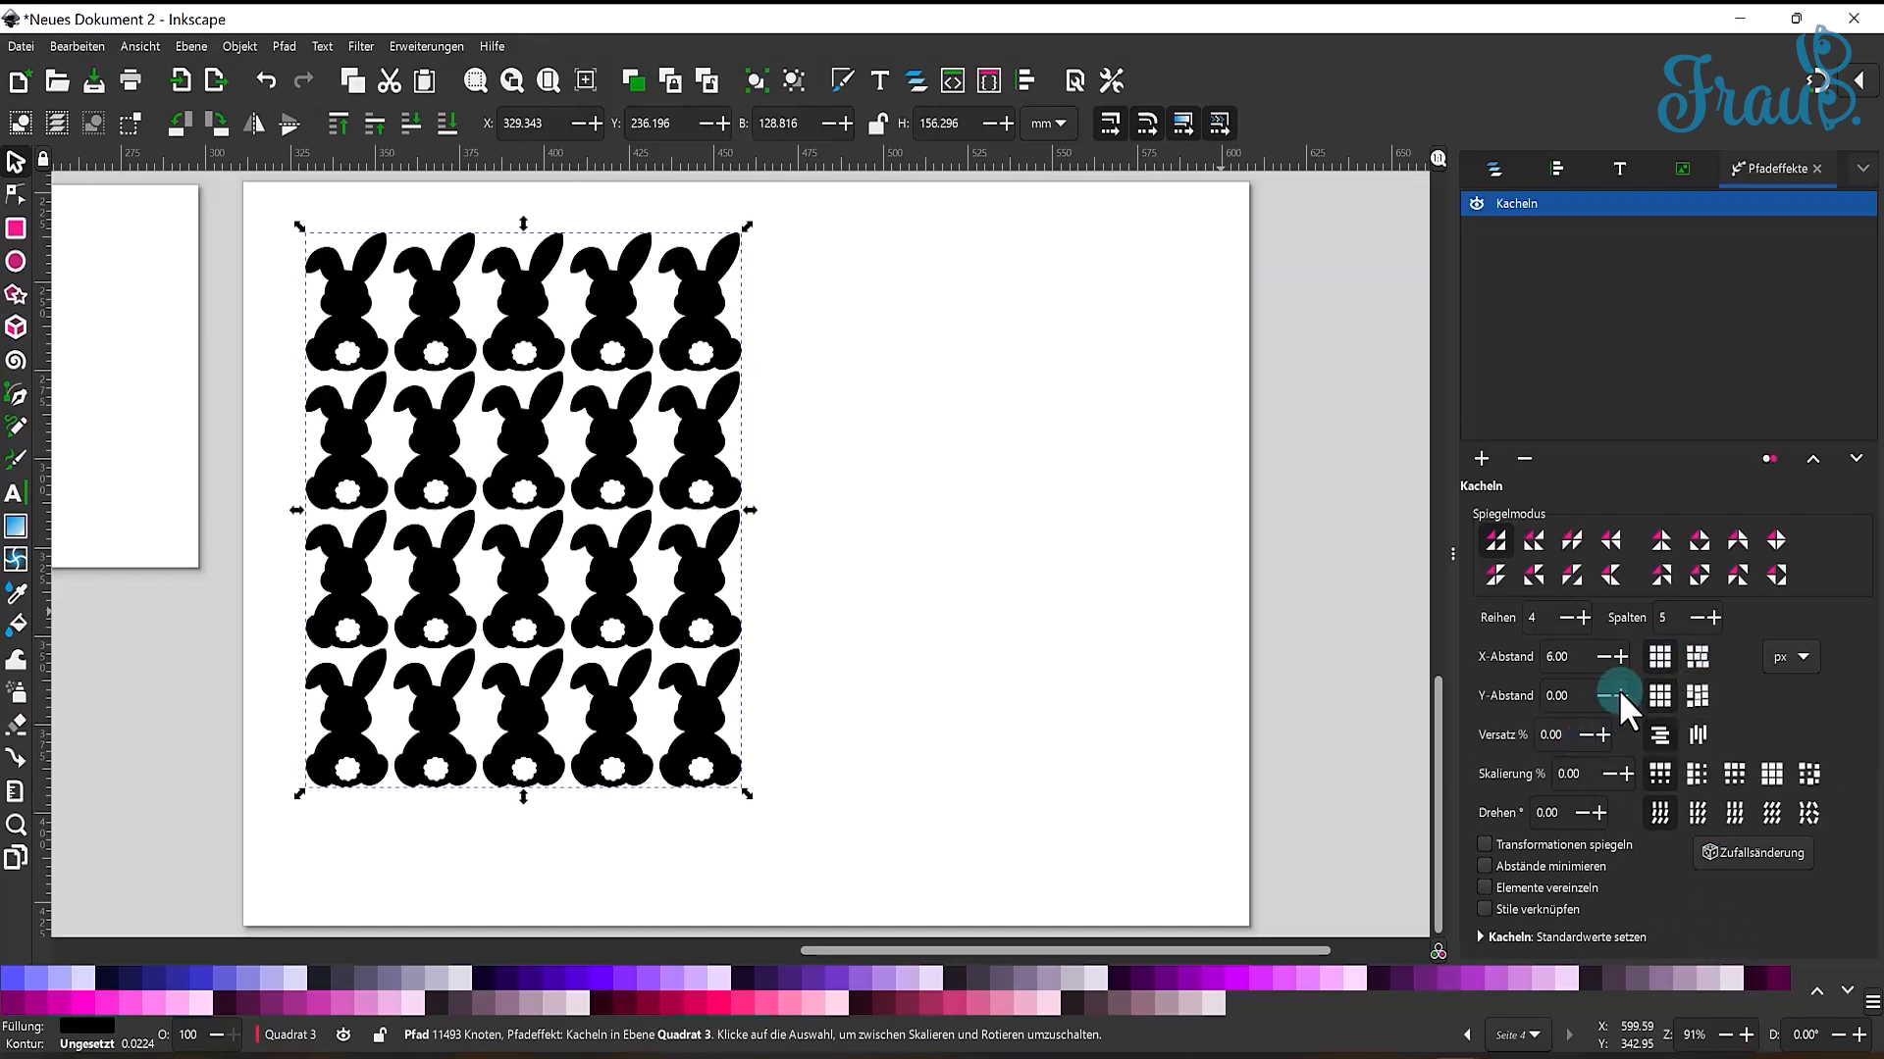
# - Set the vertical gap between the tiled bunnies (Y-Abstand) to 3 px
pyautogui.click(1619, 691)
pyautogui.click(1619, 691)
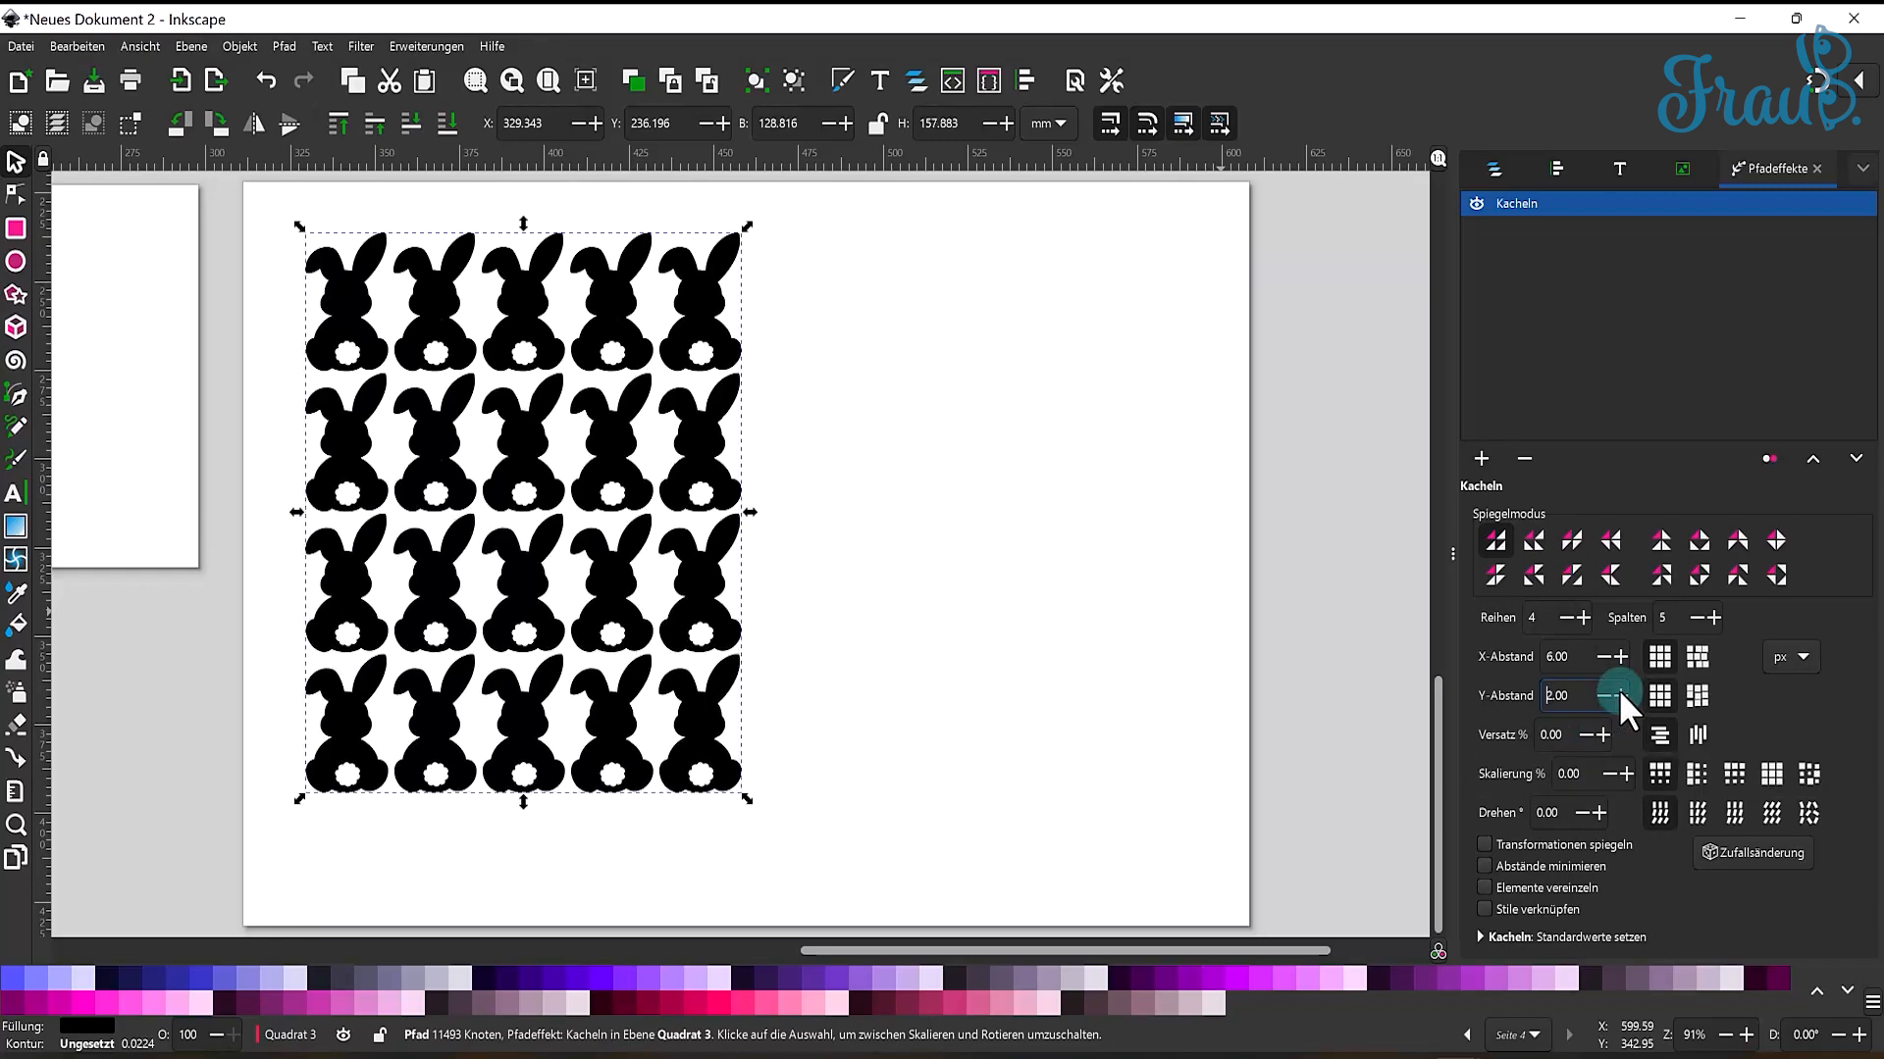
pyautogui.click(1619, 690)
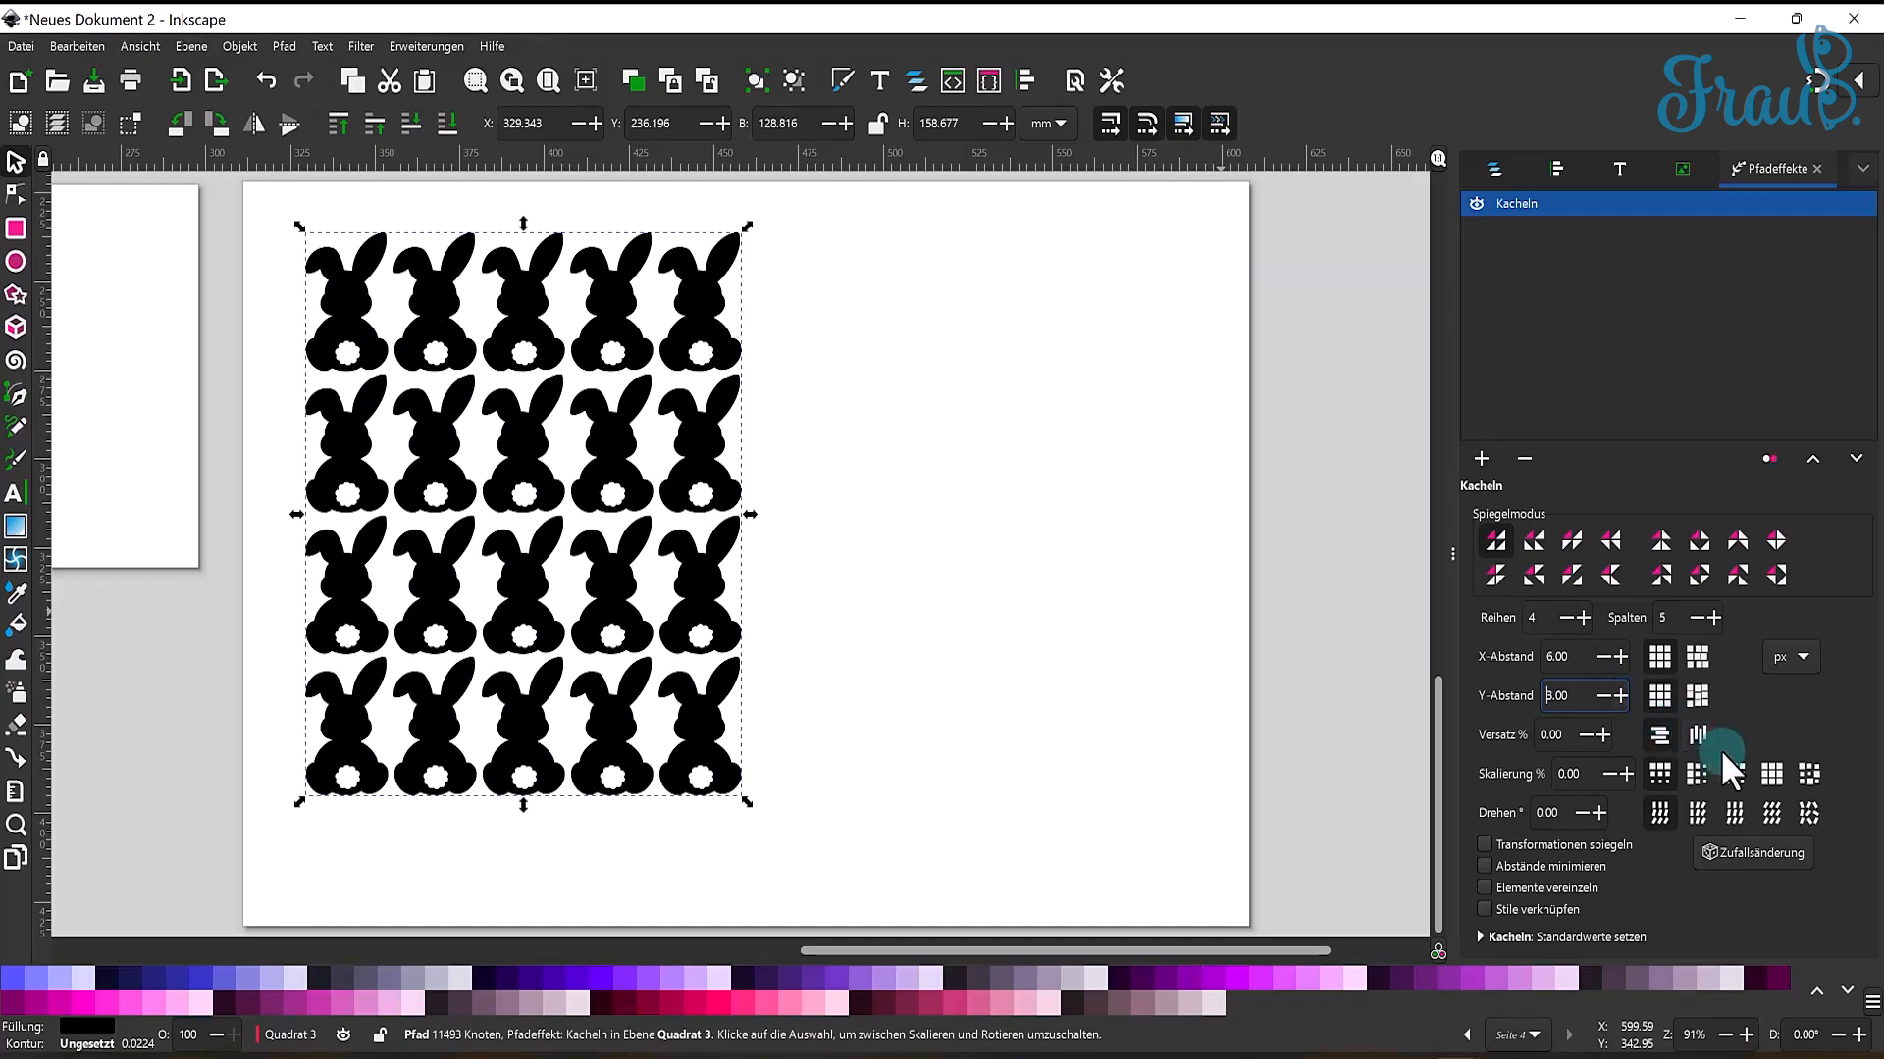
# - Try offsetting alternate rows of the bunny tiling by 6 %, and reset the offset (Versatz) to 0
pyautogui.click(1603, 734)
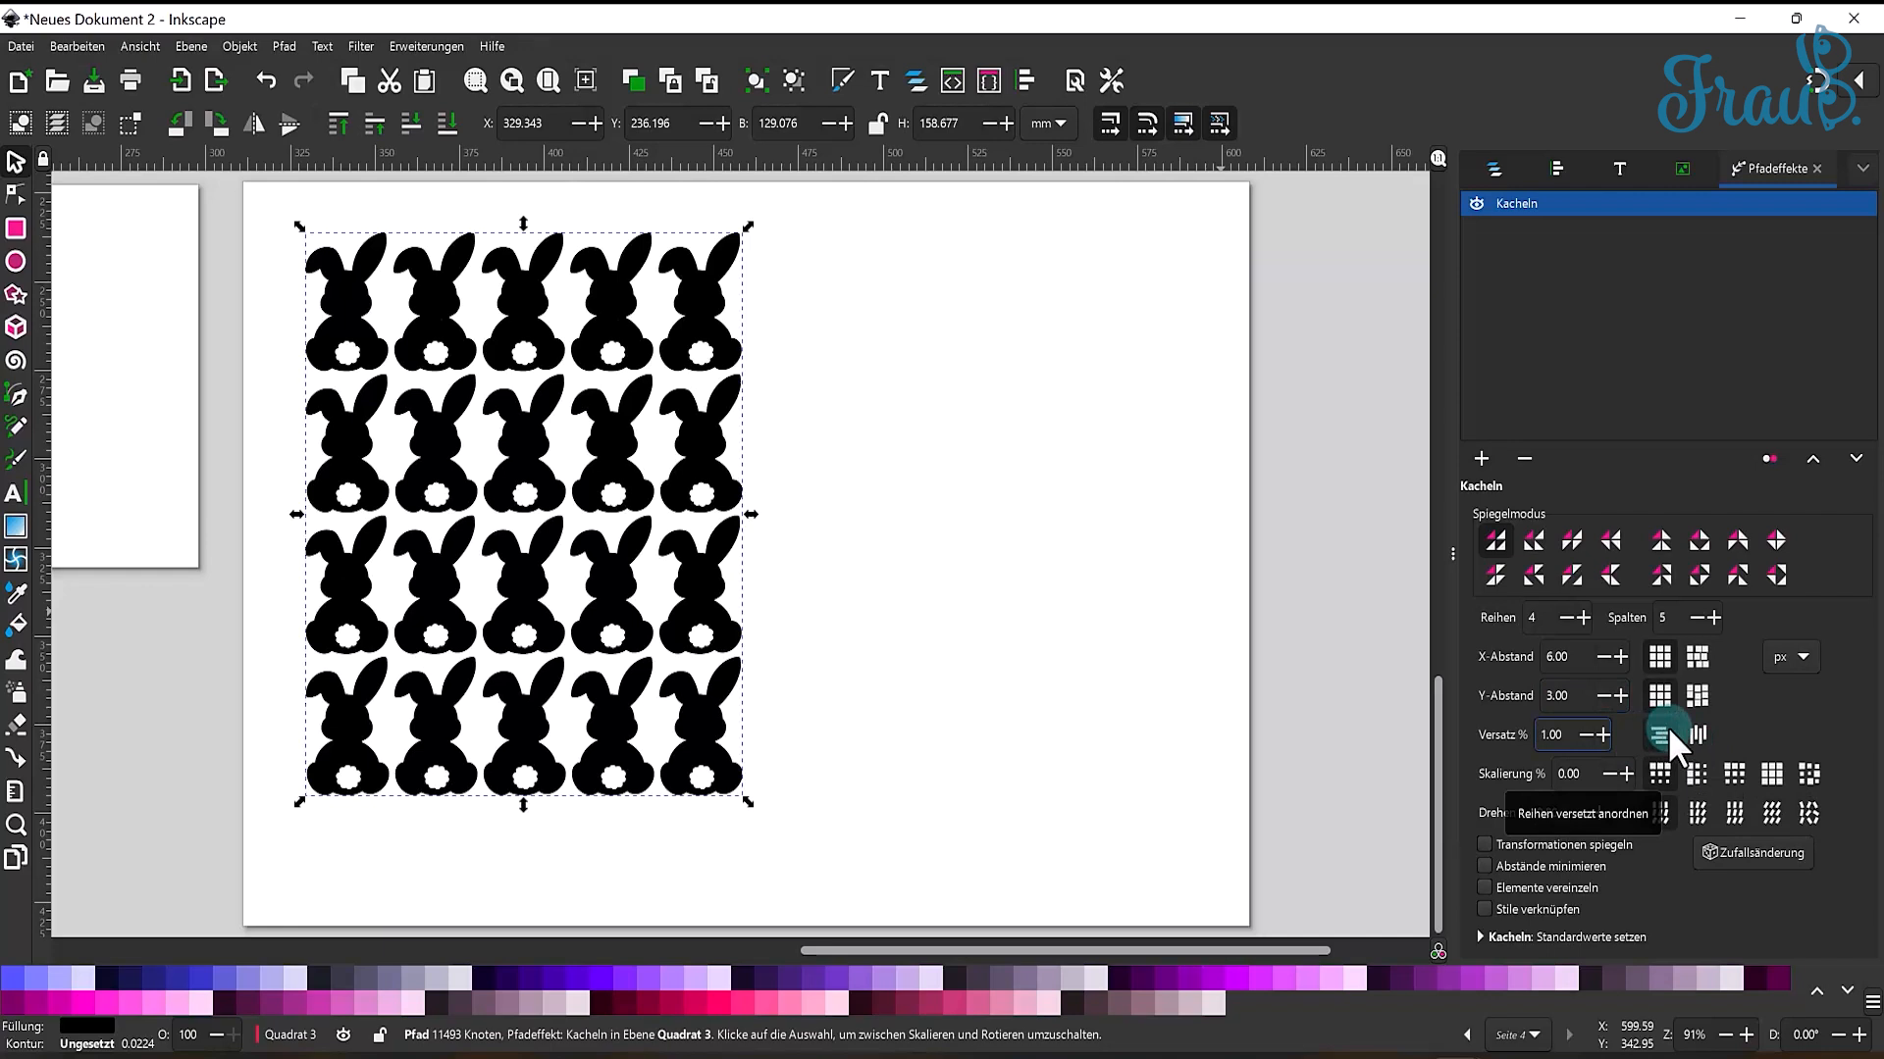
pyautogui.click(1599, 733)
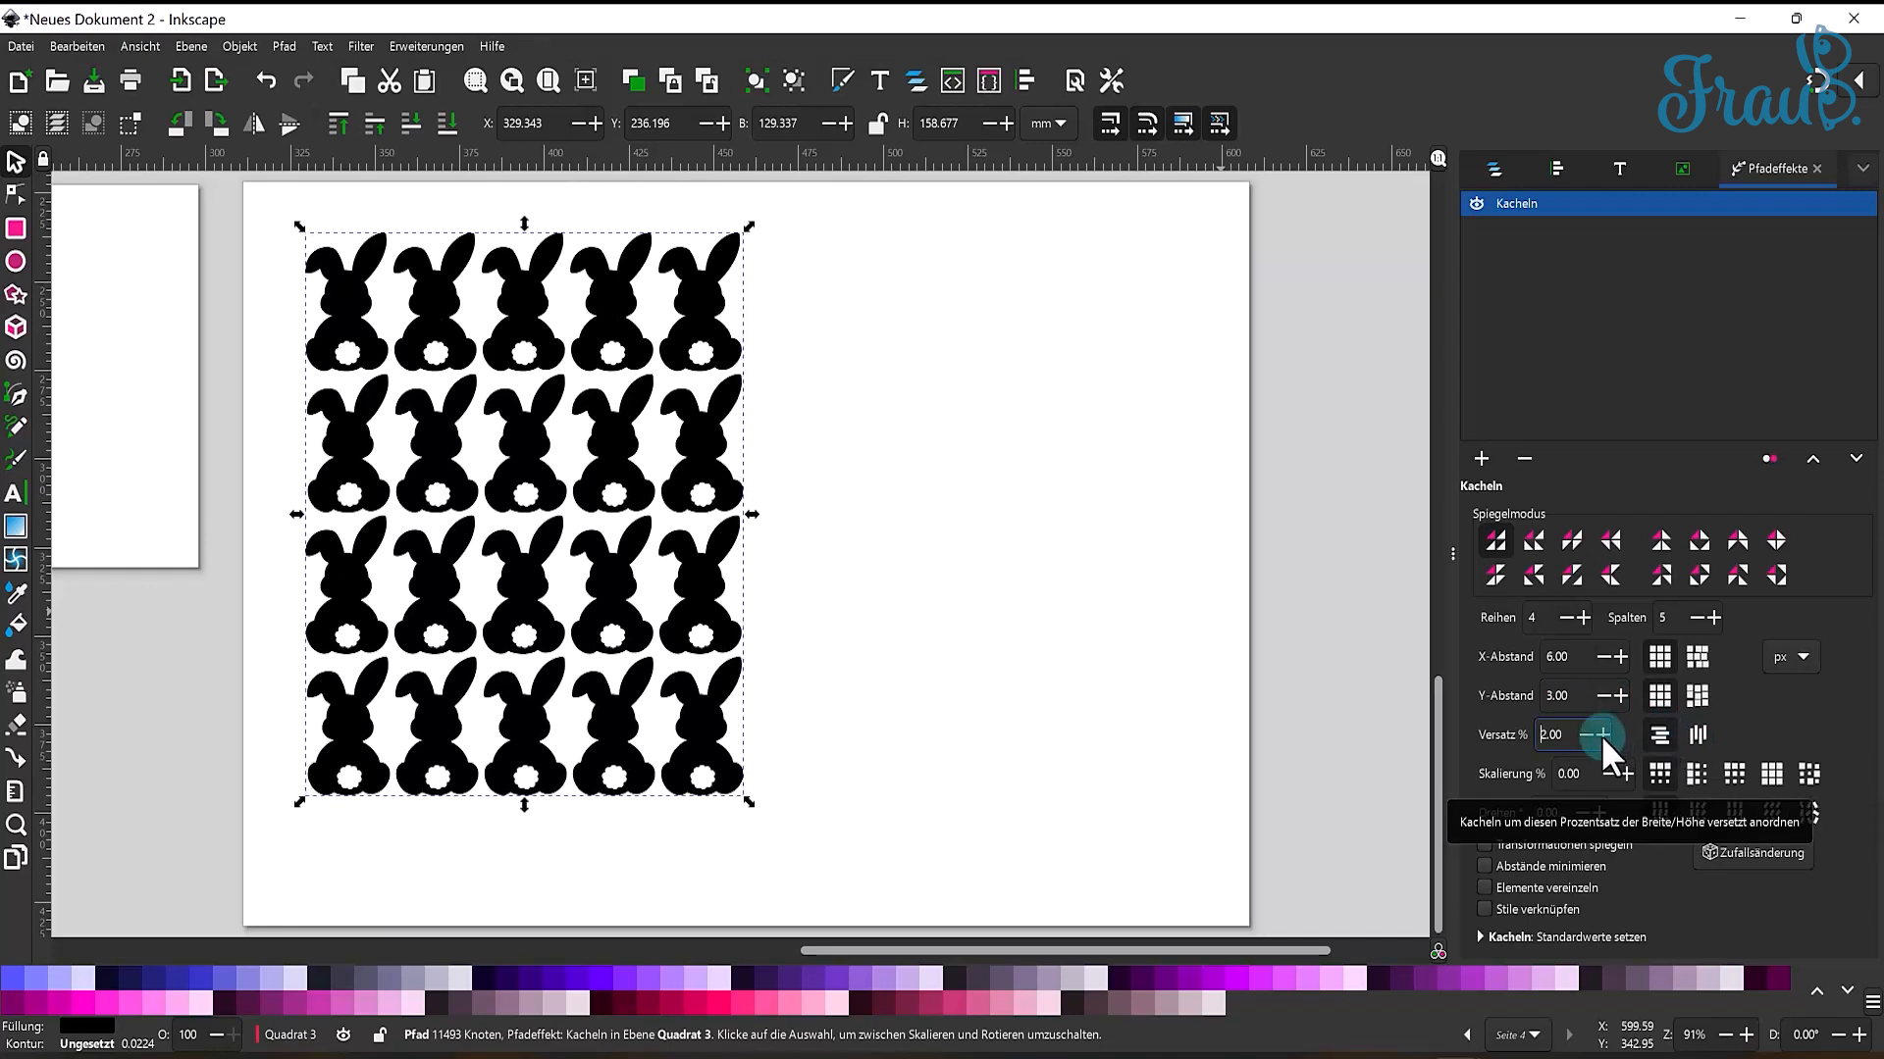
pyautogui.click(1603, 734)
pyautogui.click(1603, 734)
pyautogui.click(1603, 734)
pyautogui.click(1603, 734)
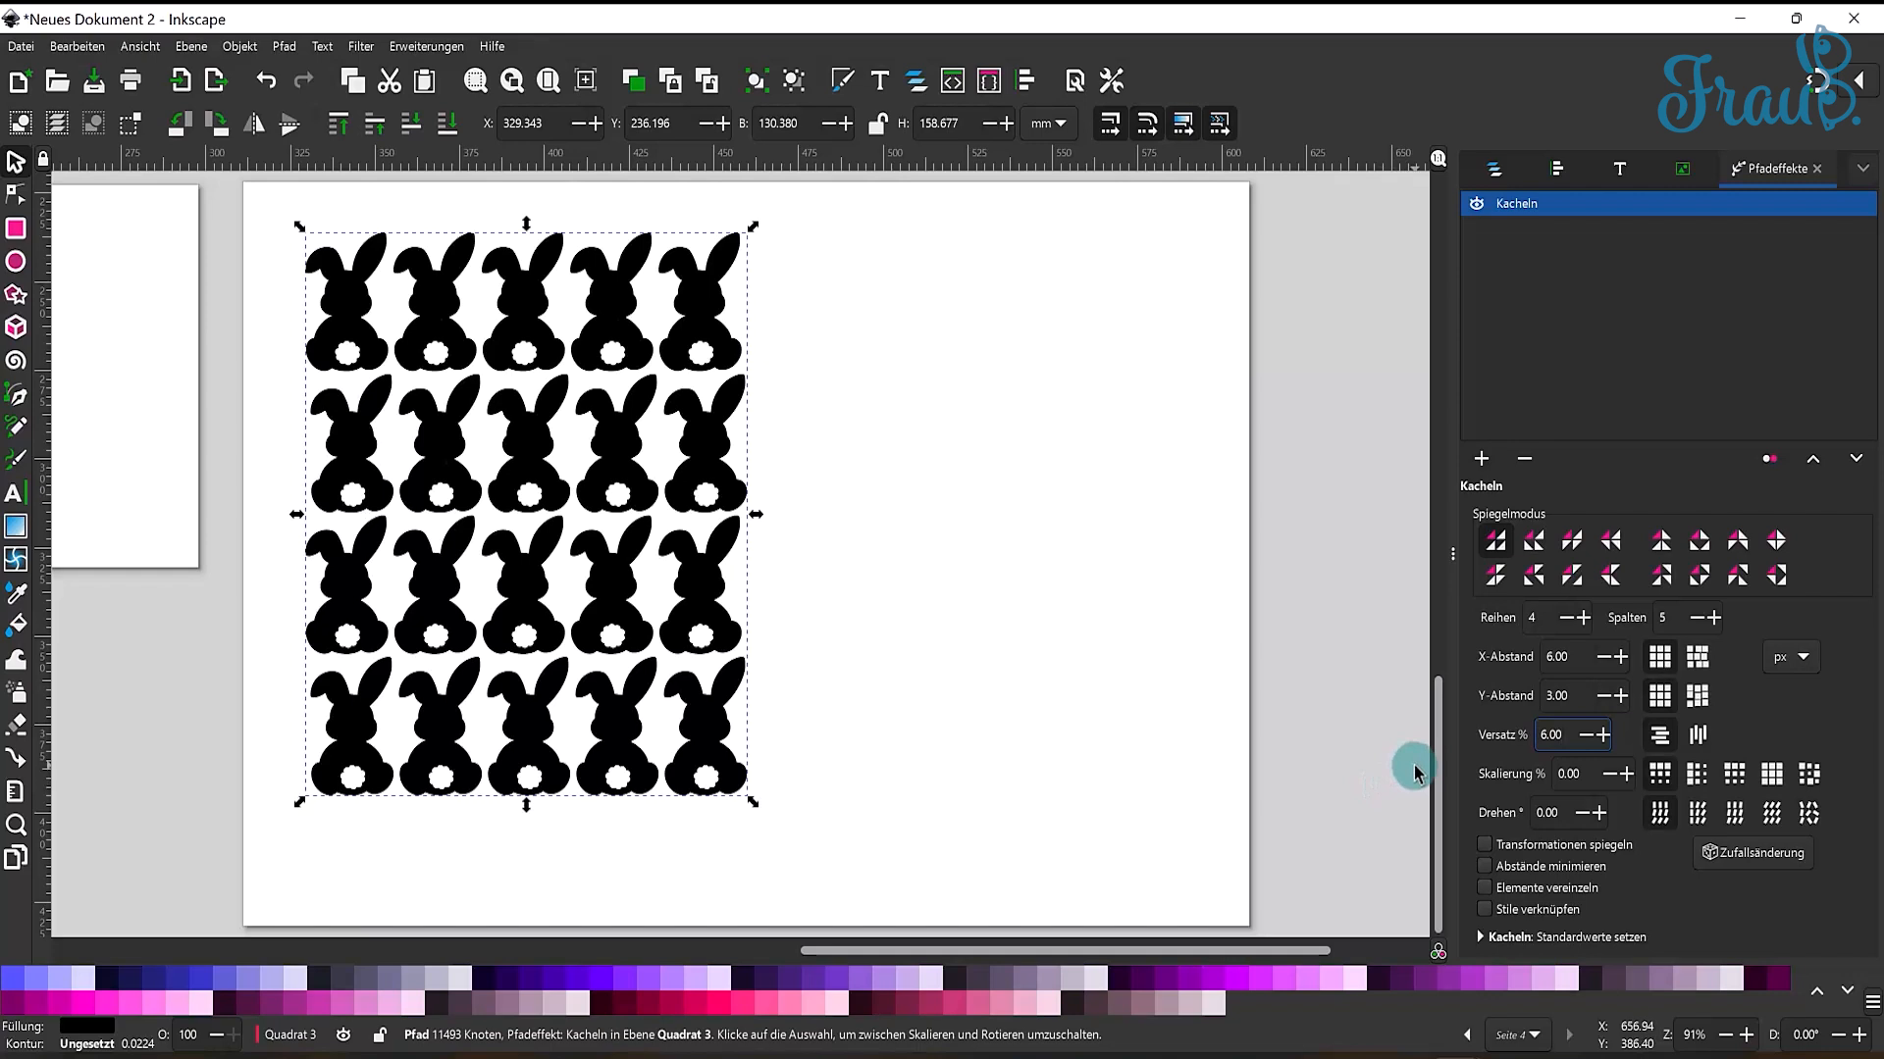
pyautogui.moveTo(1567, 736); pyautogui.dragTo(1519, 743)
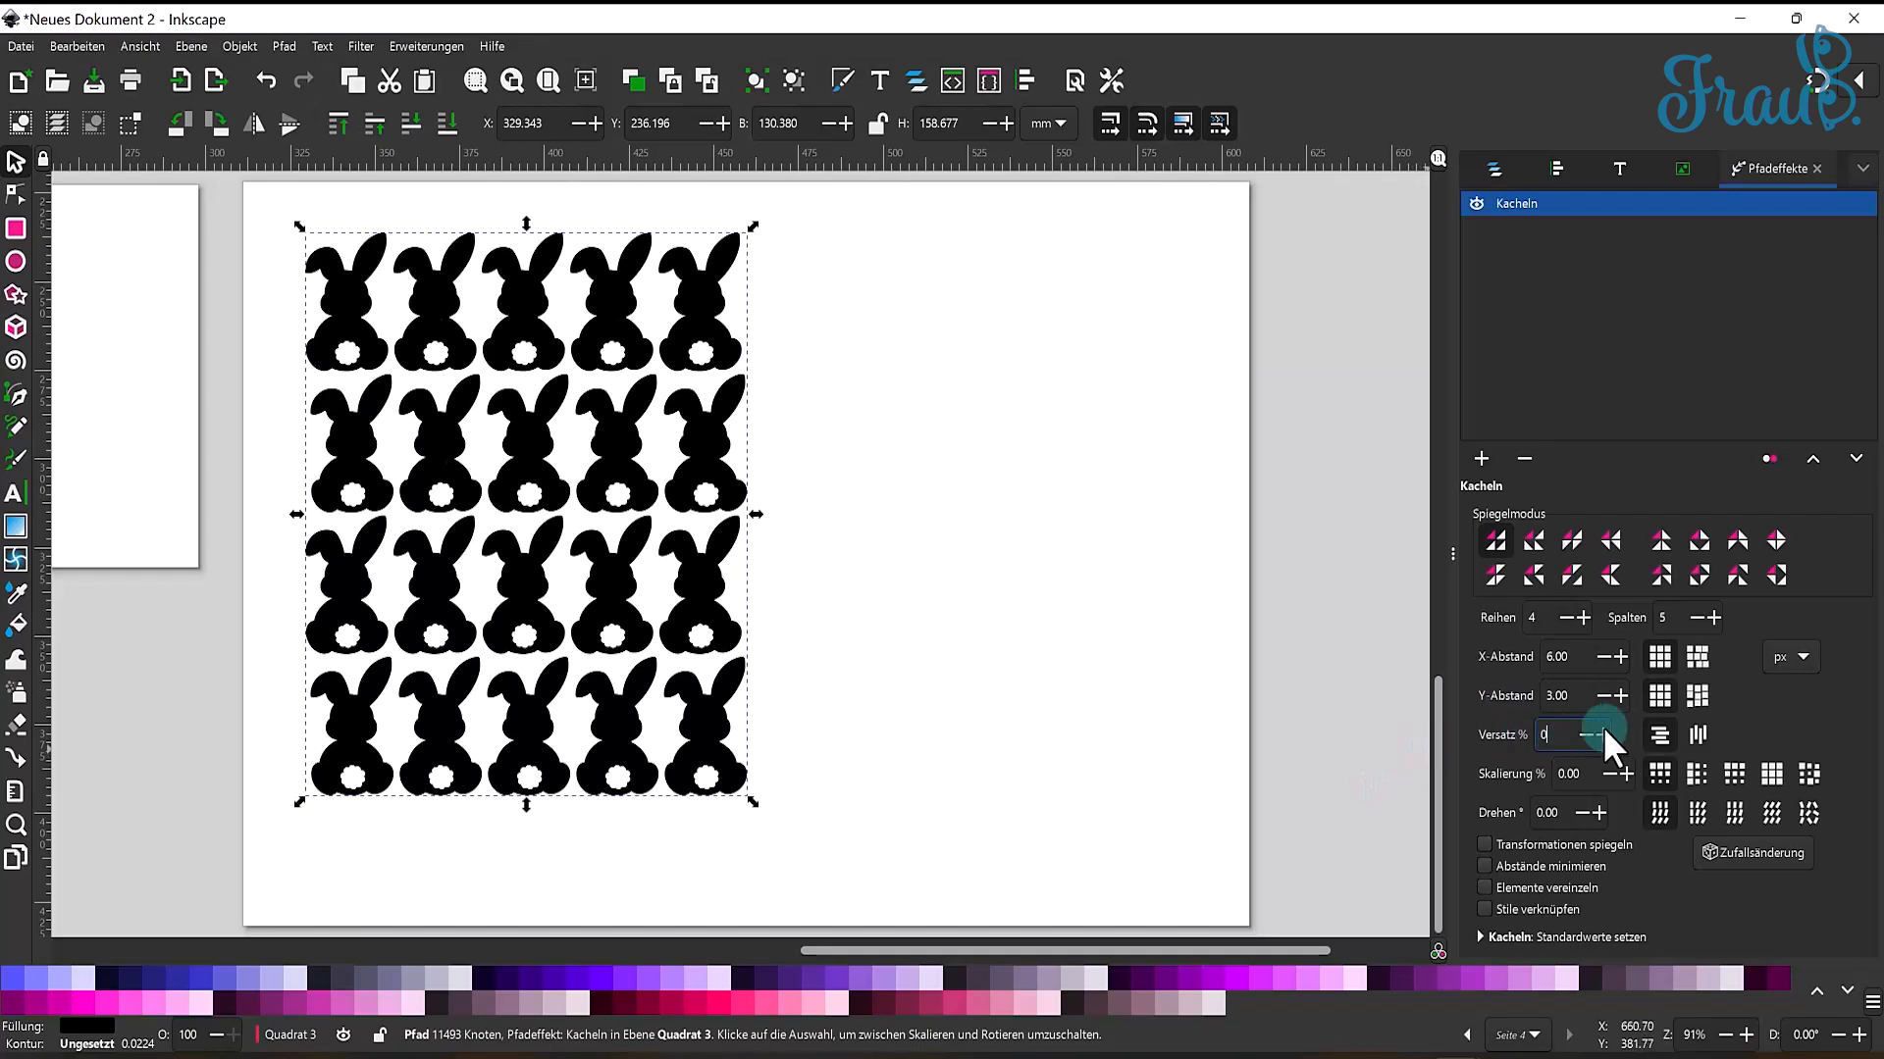
pyautogui.press('Tab')
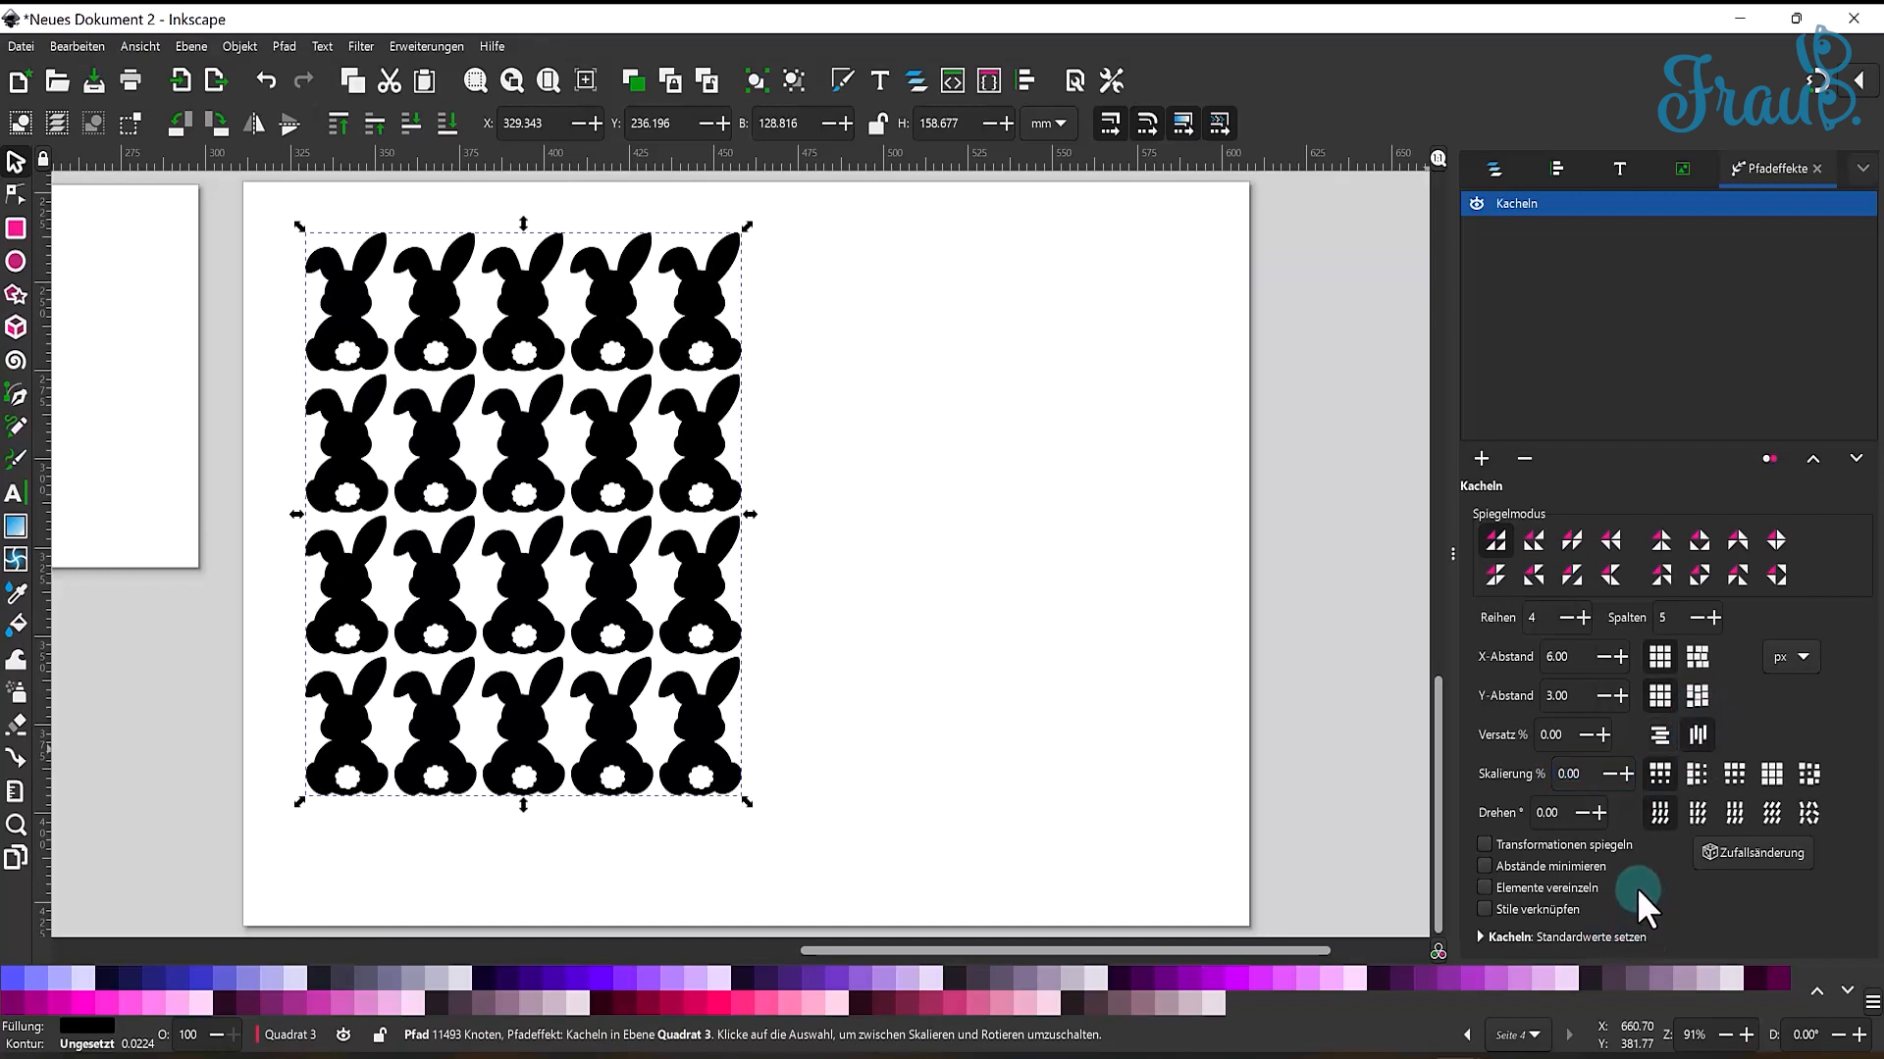
# - Try offsetting alternate columns of the bunny tiling by 3 %, and reset the offset (Versatz) to 0
pyautogui.click(1599, 734)
pyautogui.click(1599, 733)
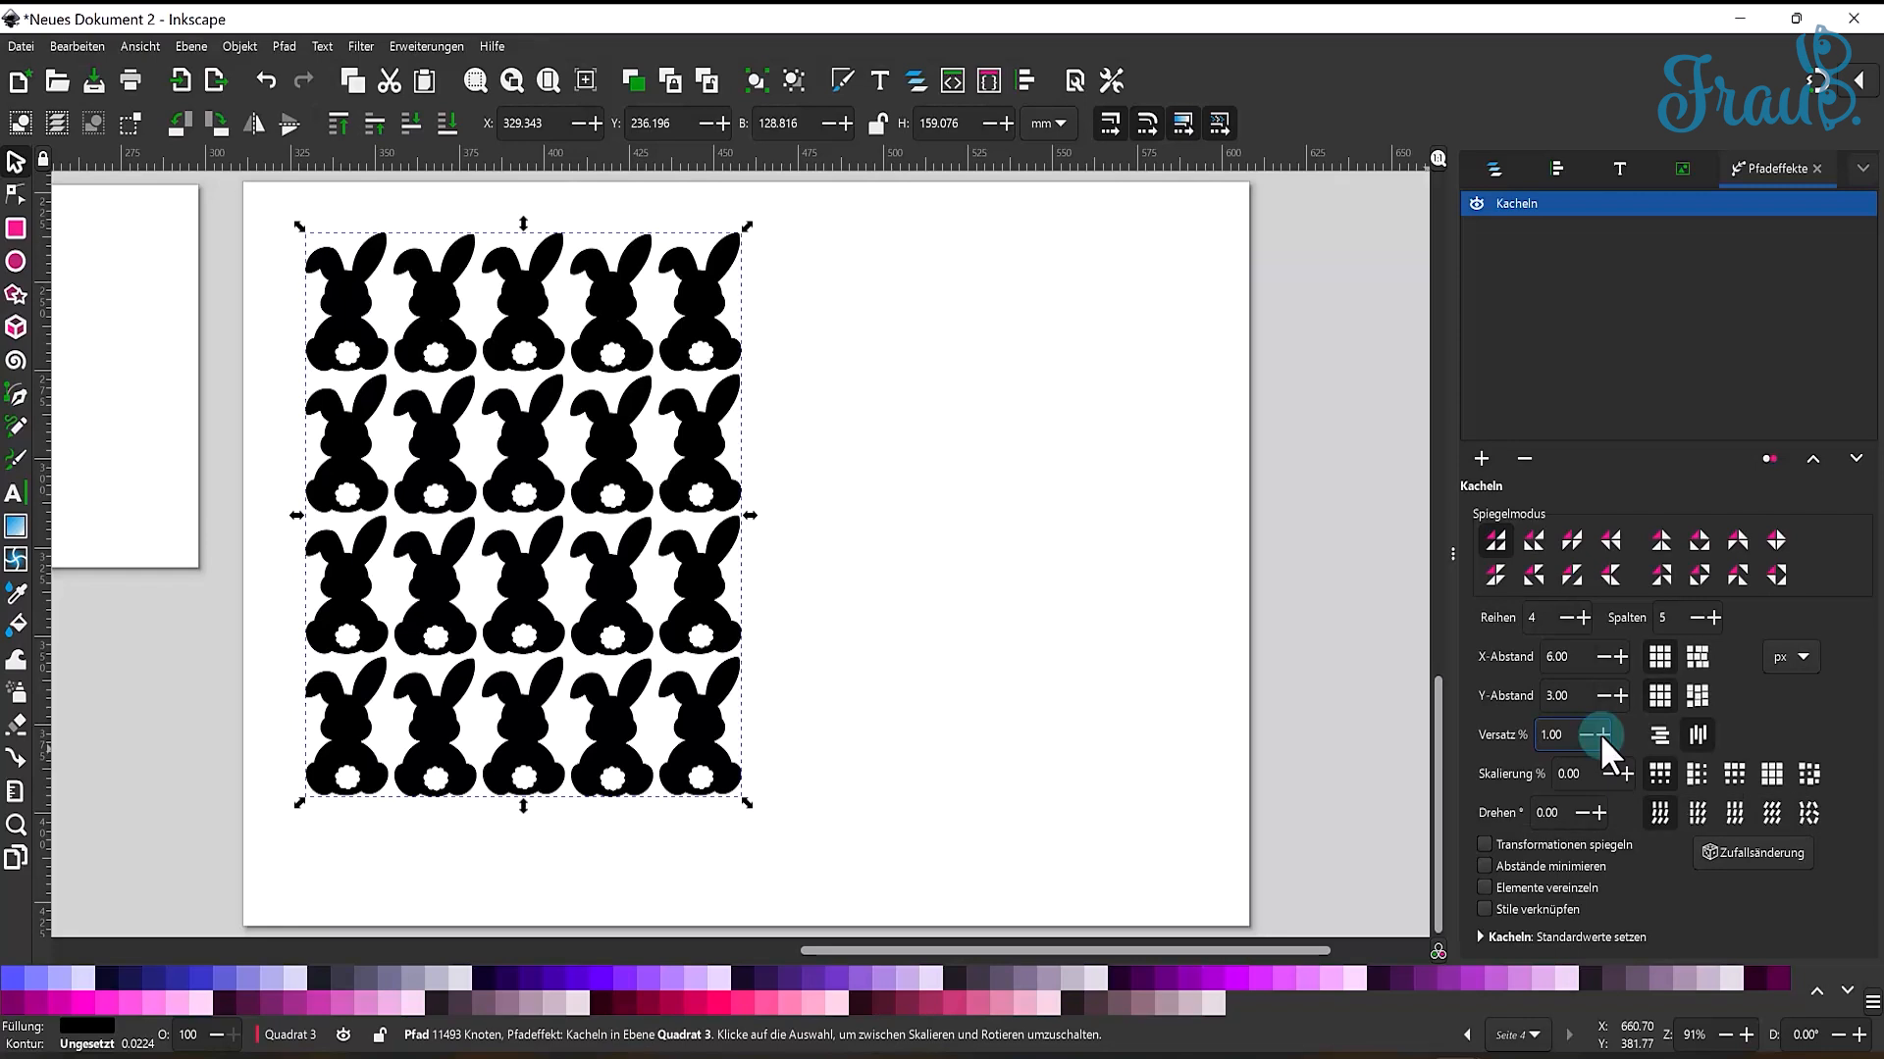
pyautogui.click(1599, 734)
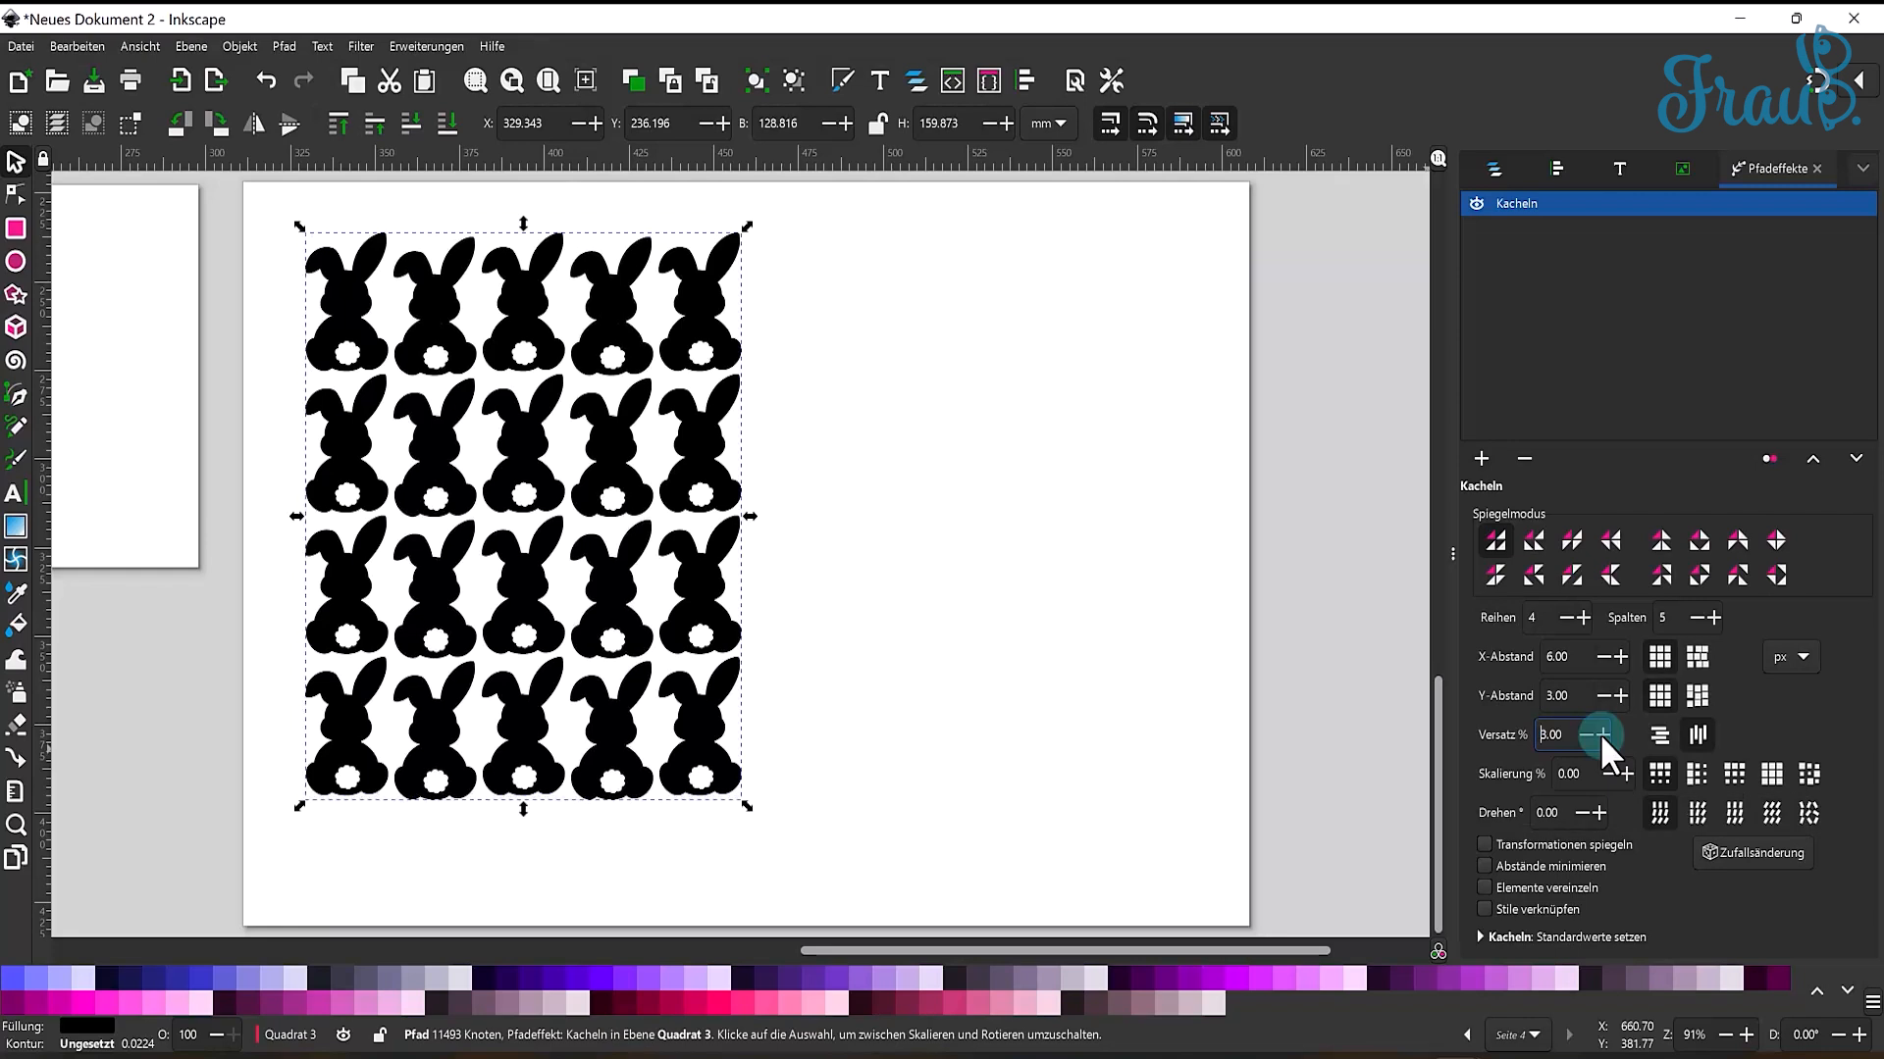
pyautogui.moveTo(1566, 722); pyautogui.dragTo(1515, 751)
pyautogui.write('0')
pyautogui.click(1734, 775)
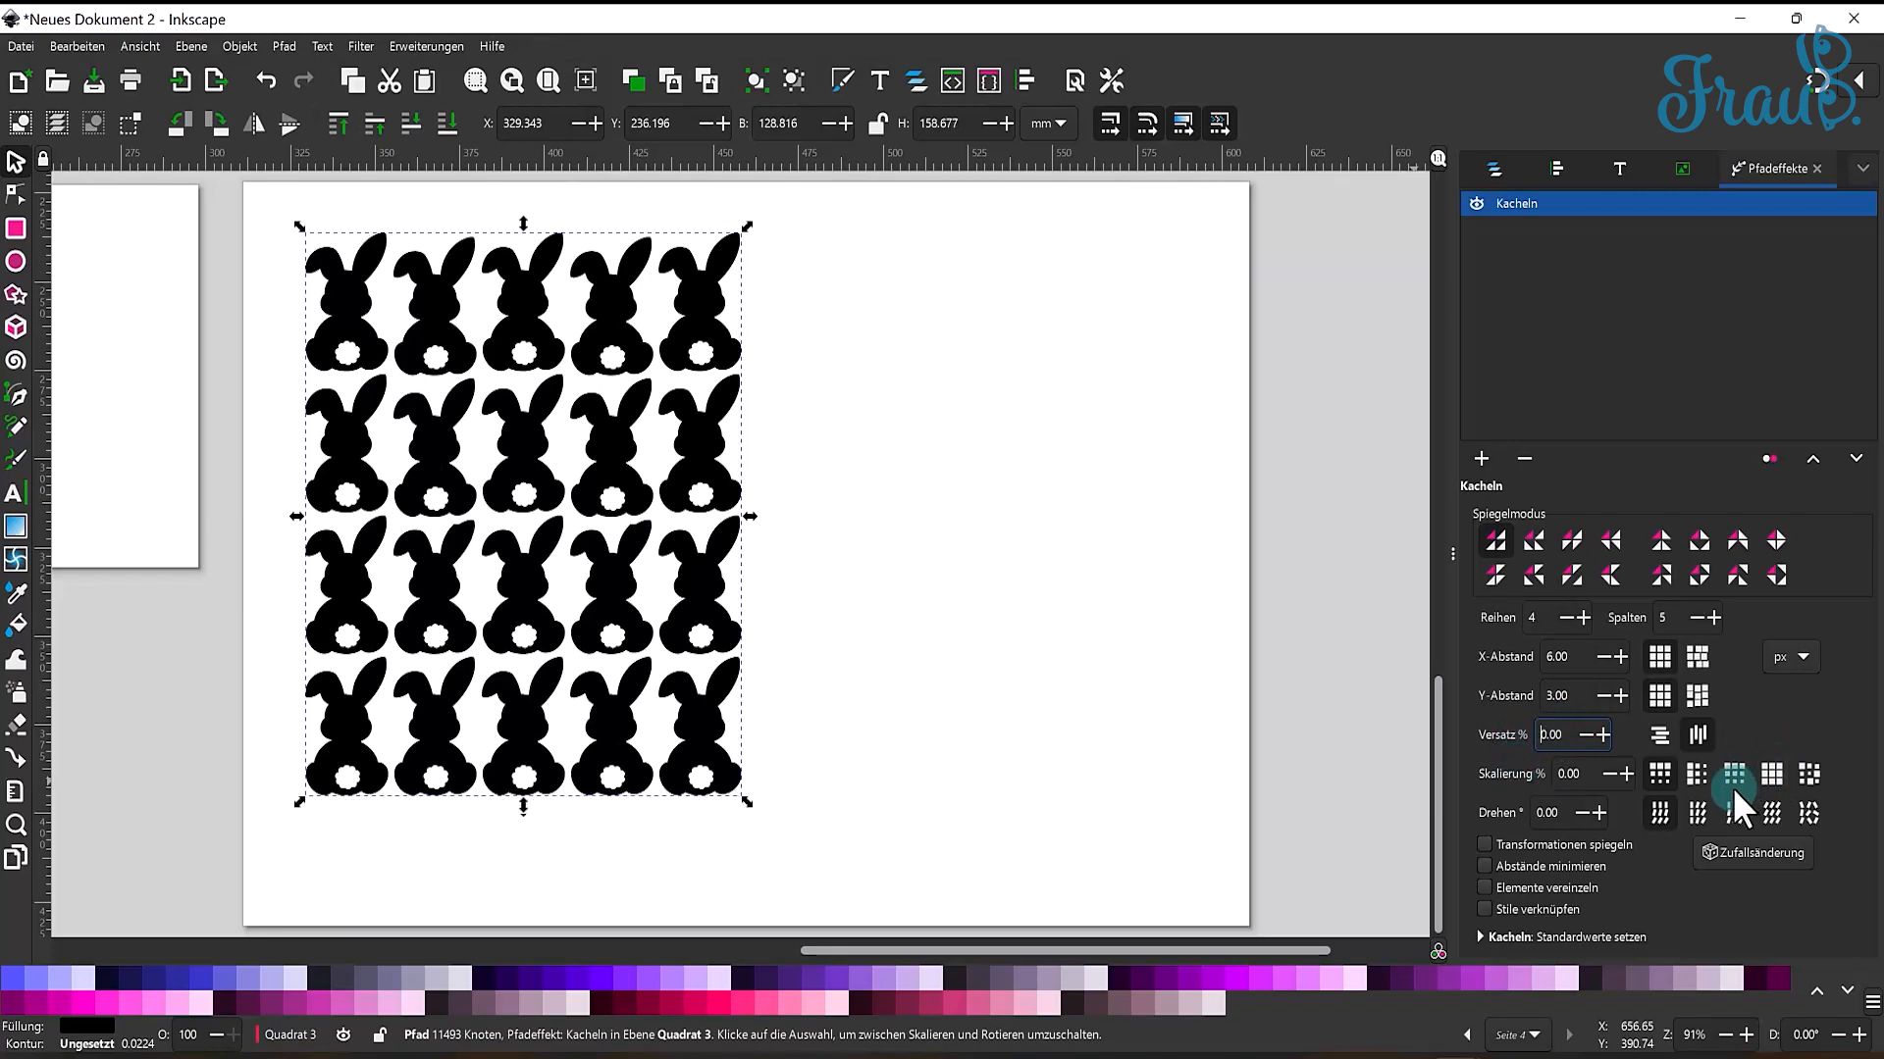
# - Set the tiling's scaling (Skalierung) to 9 % and make the bunnies grow from column to column instead of by row
pyautogui.click(1617, 774)
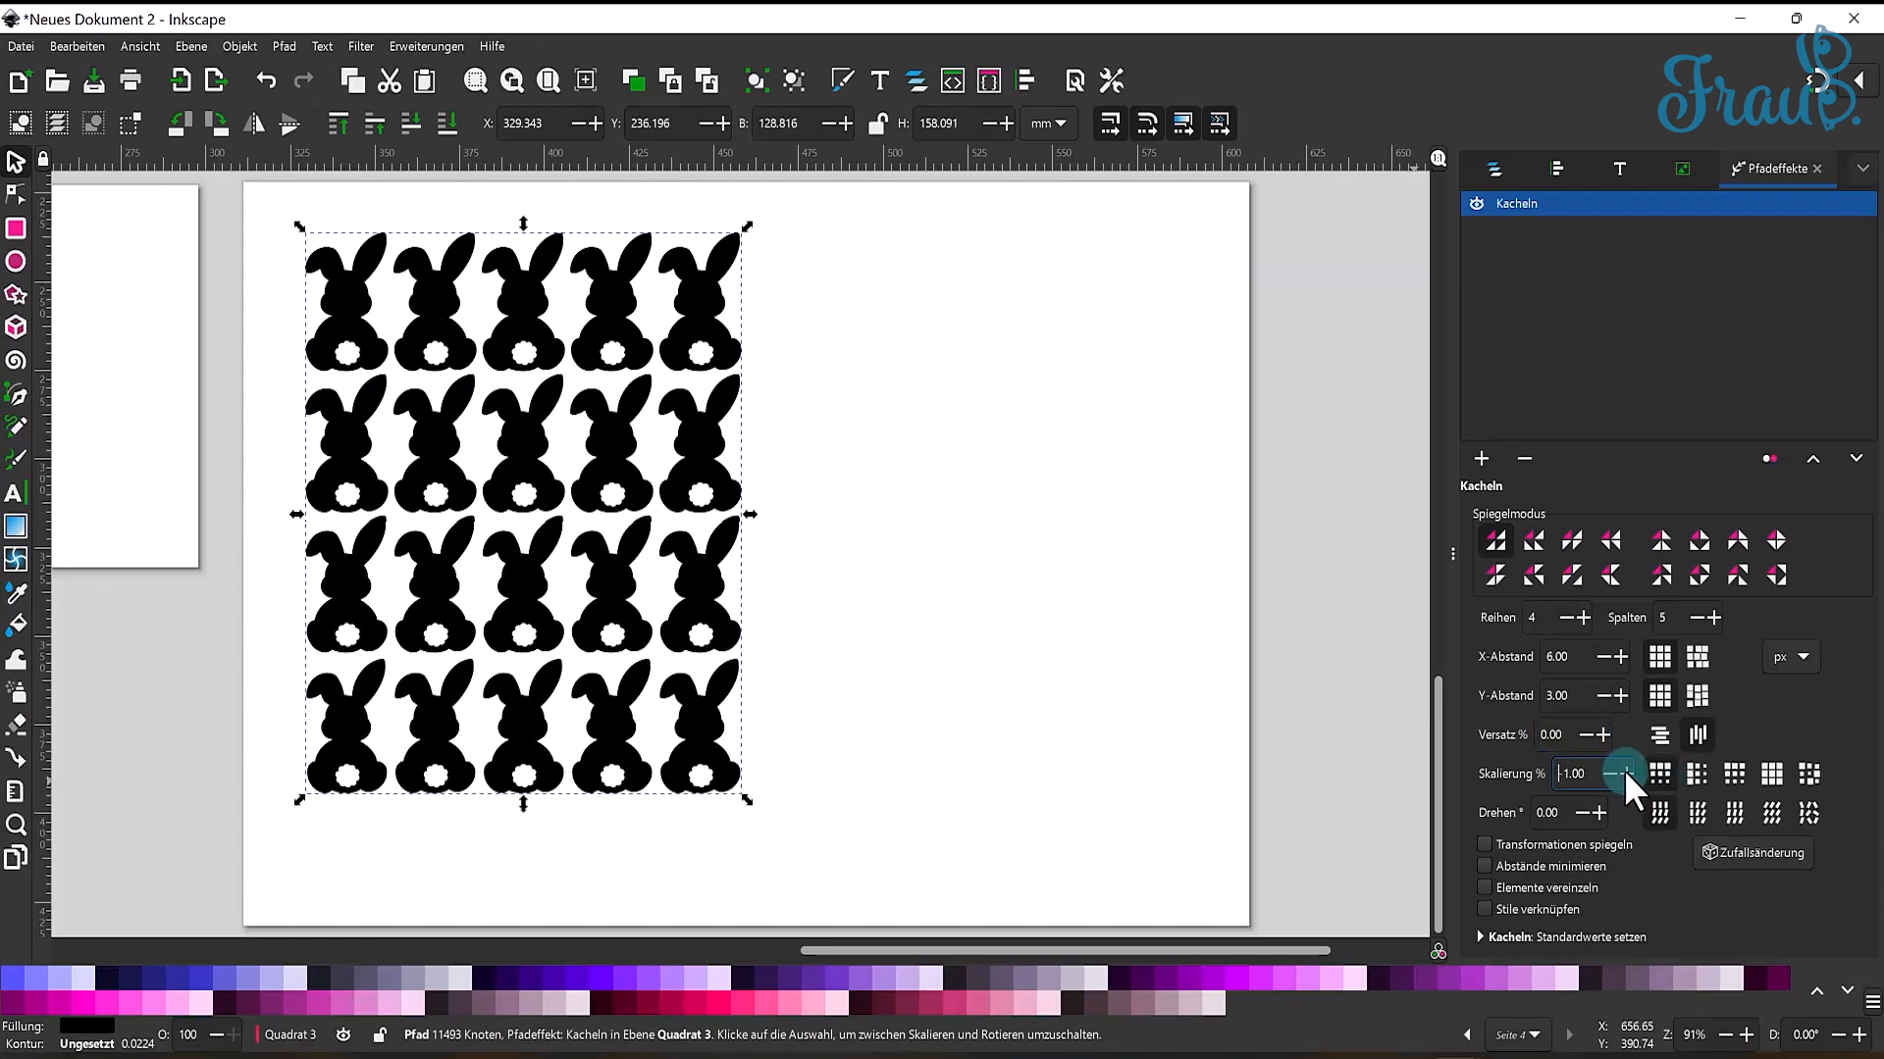
pyautogui.click(1625, 773)
pyautogui.click(1624, 773)
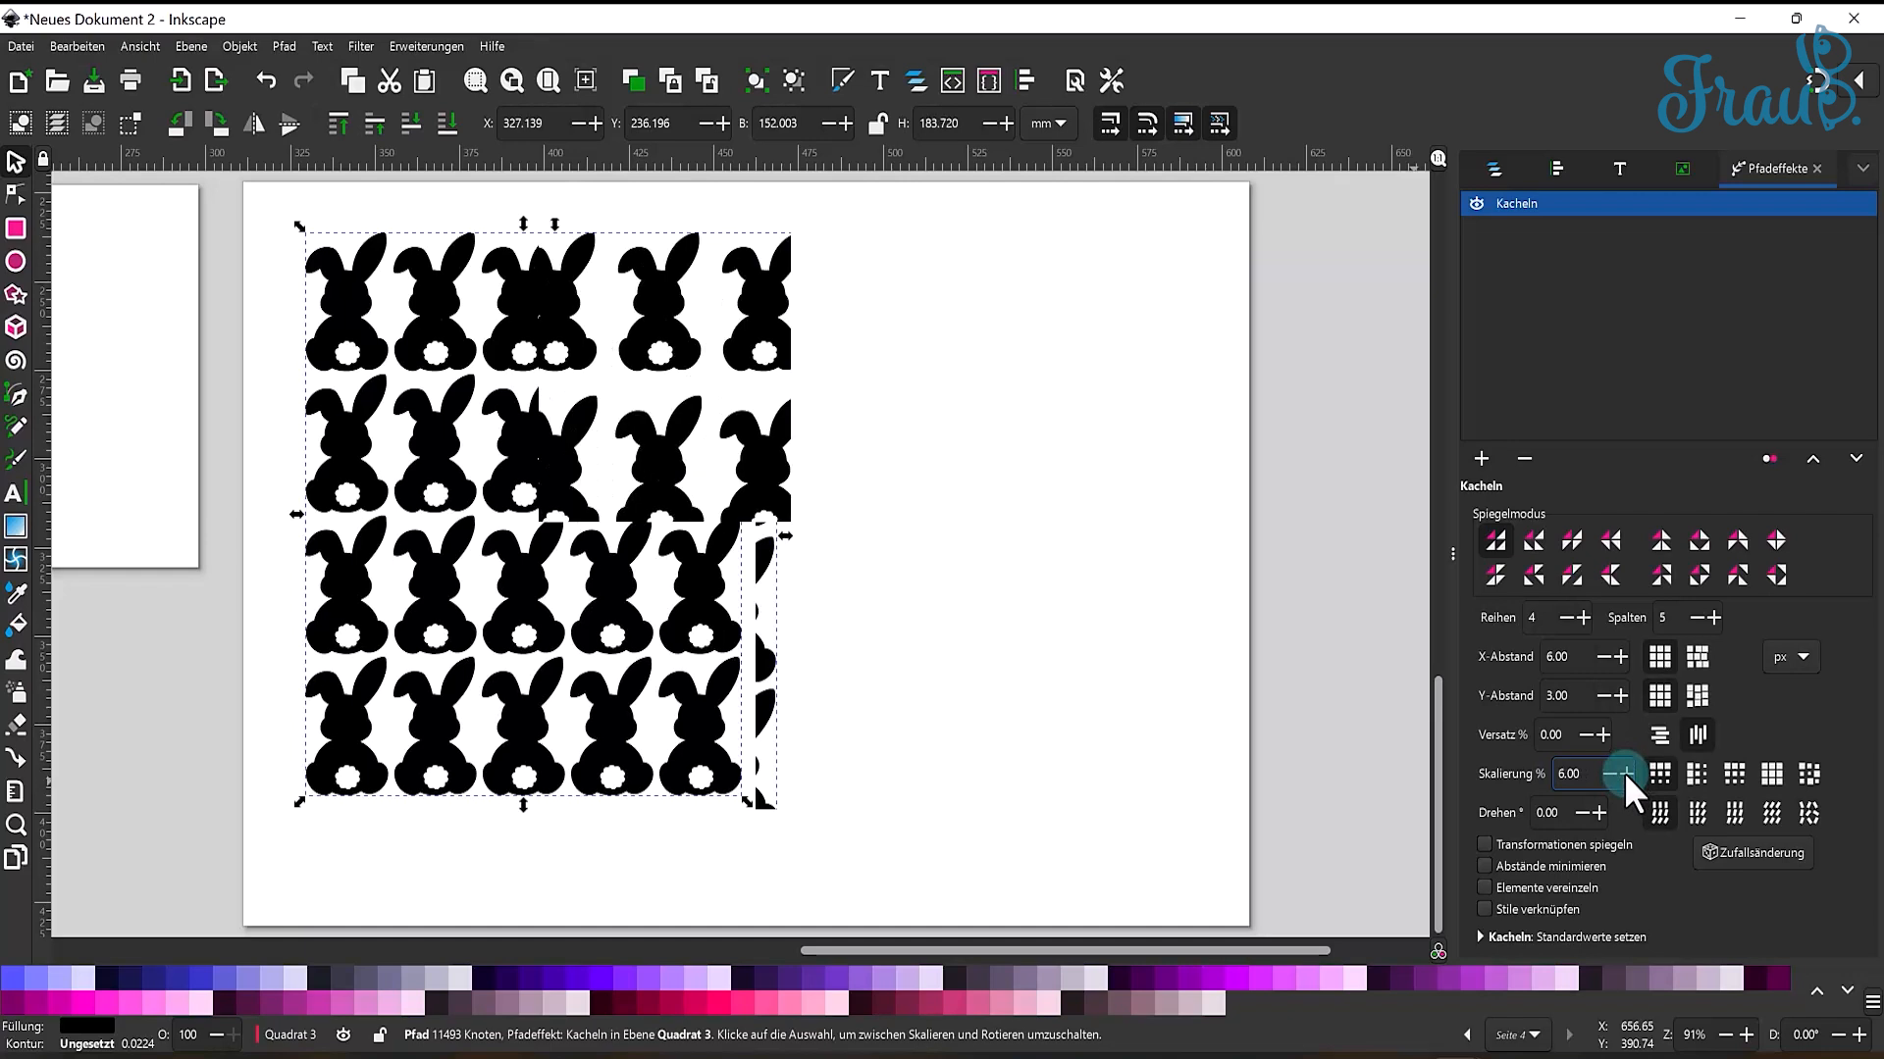
pyautogui.click(1625, 773)
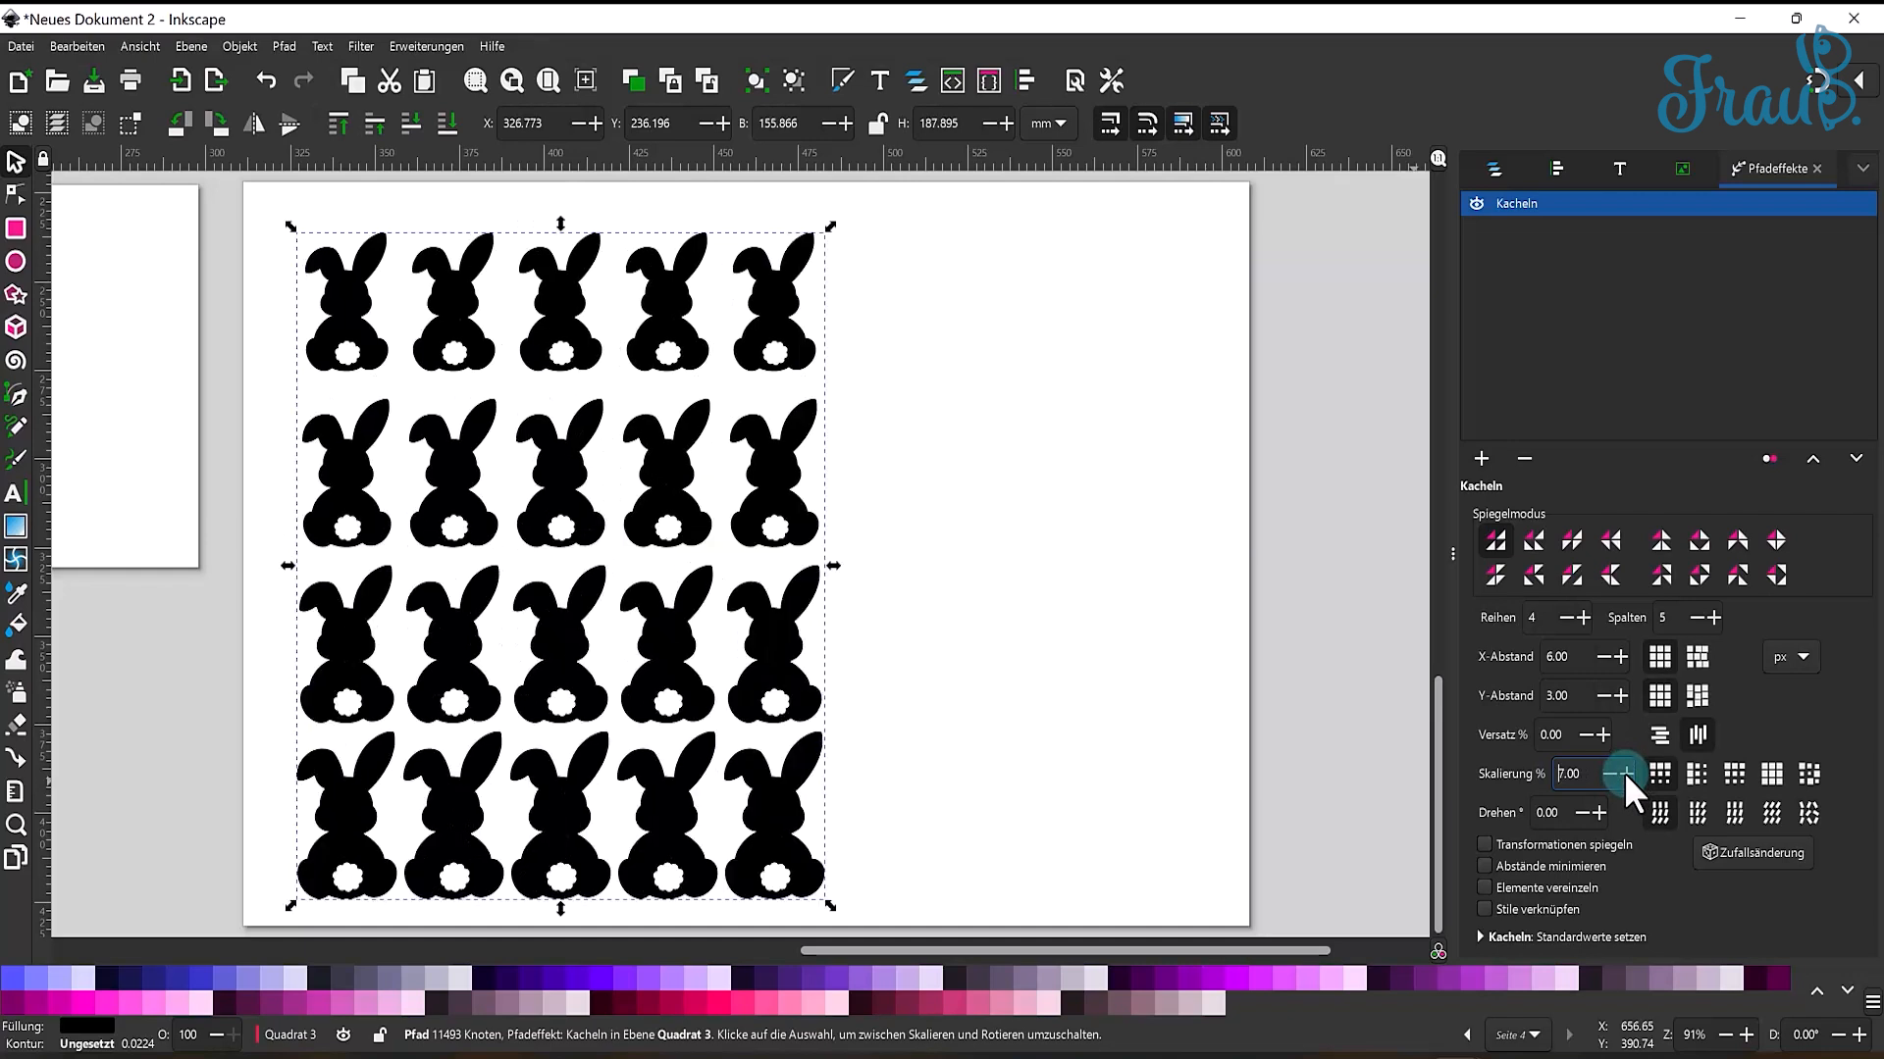
pyautogui.click(1625, 773)
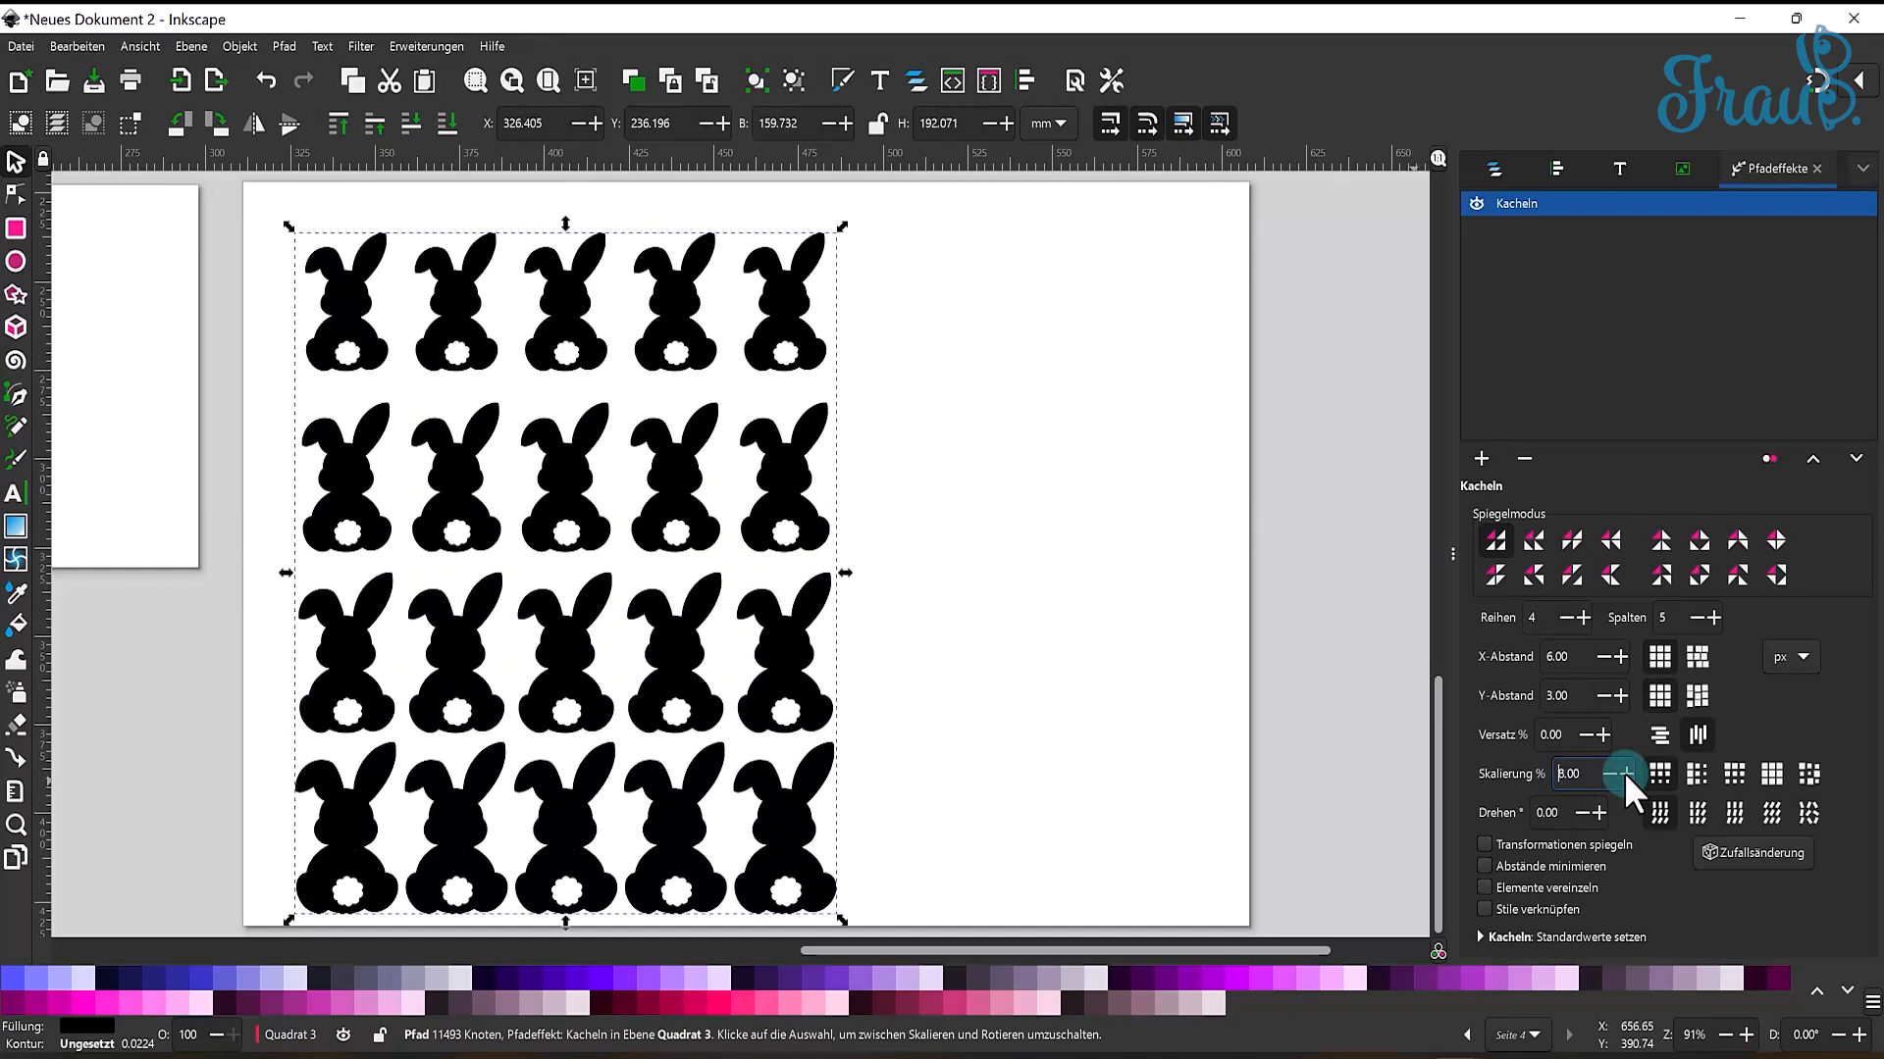
pyautogui.click(1625, 773)
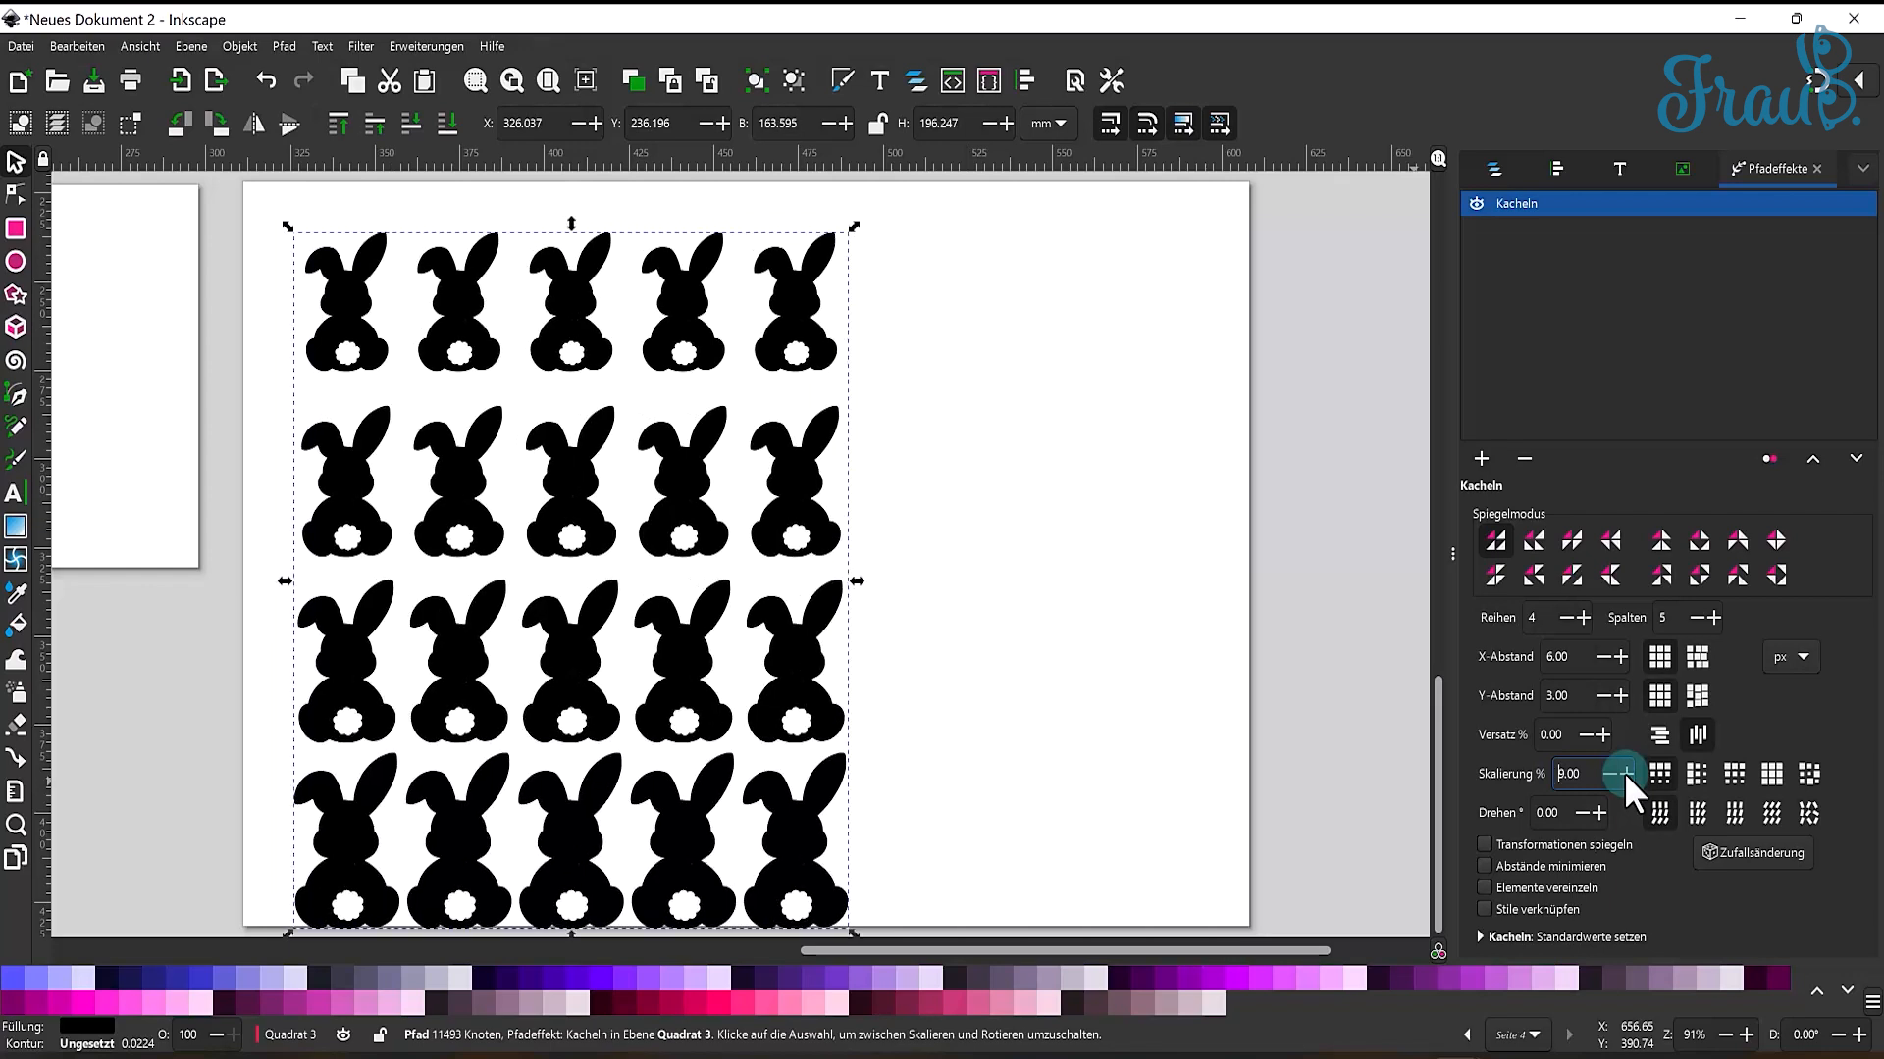
pyautogui.click(1691, 768)
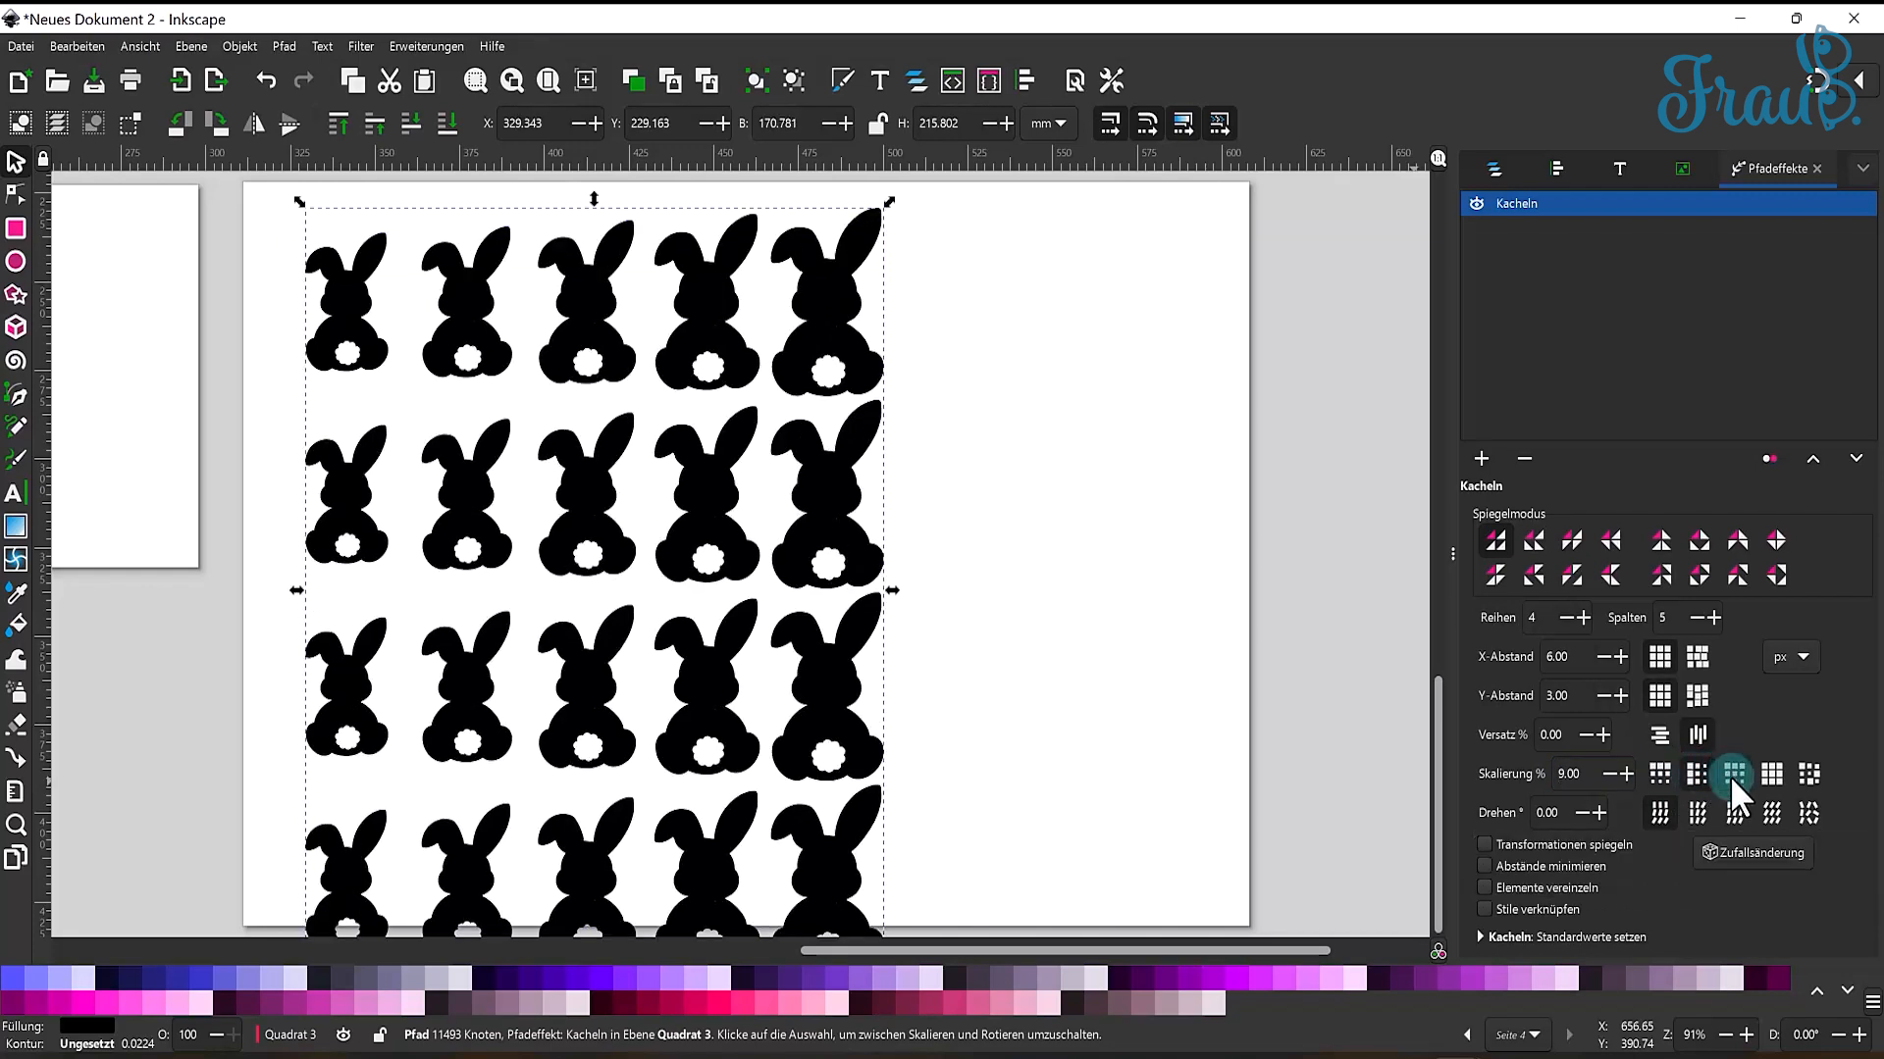
# - Try growing the tiled bunnies diagonally, and switch to random sizes with the tiling's scaling (Skalierung) set to 50 %
pyautogui.click(1732, 774)
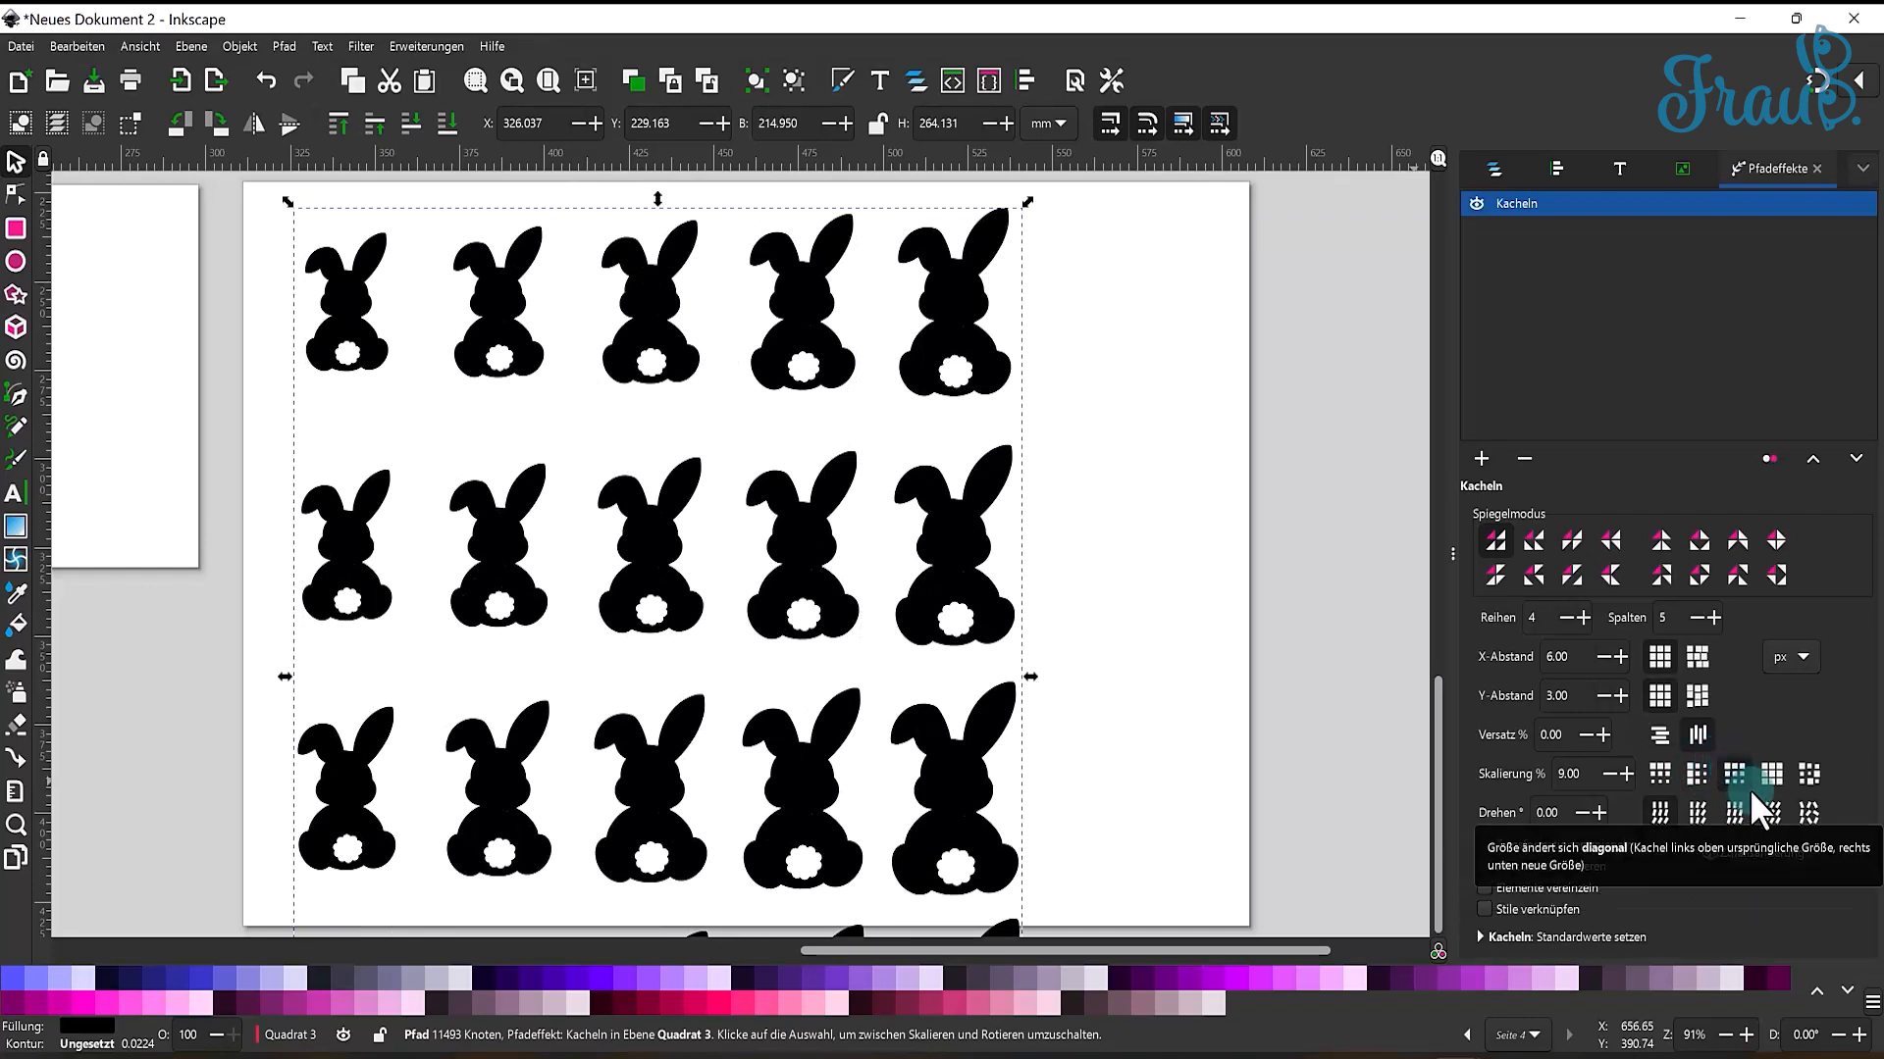
pyautogui.click(1811, 775)
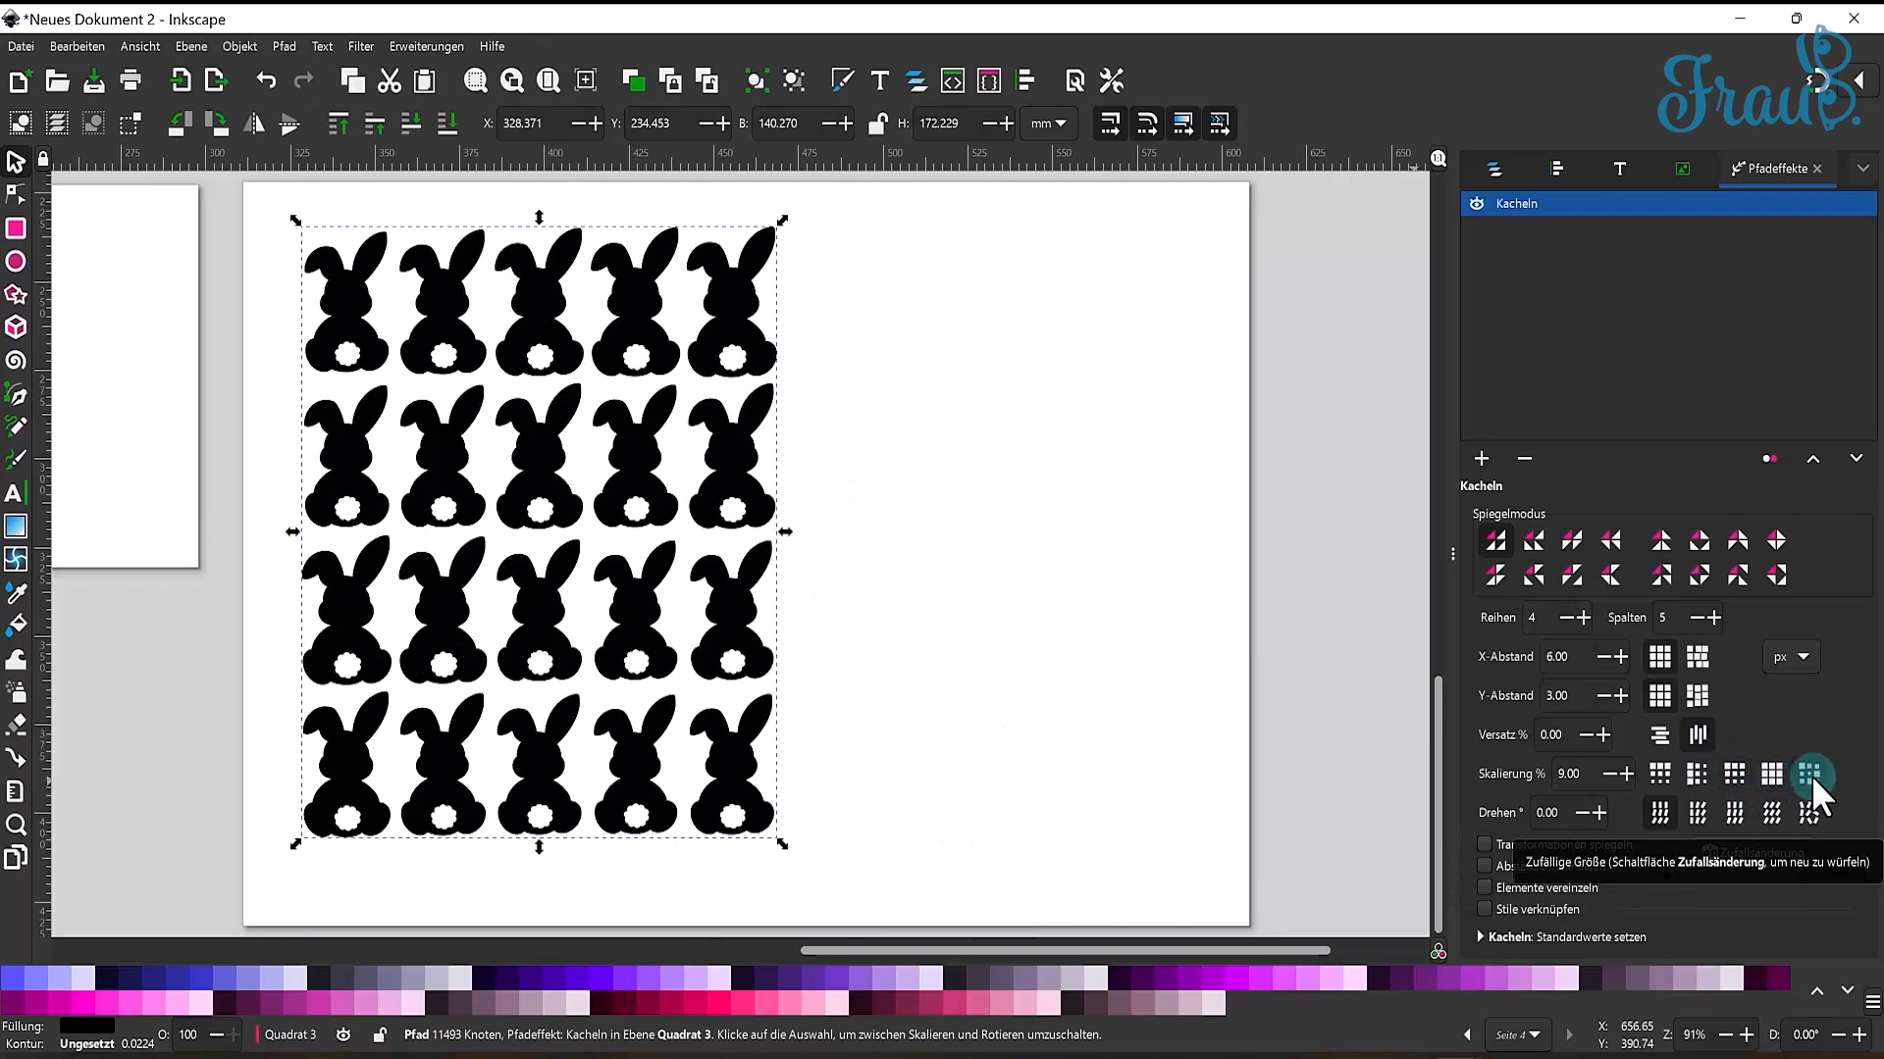
pyautogui.doubleClick(1570, 774)
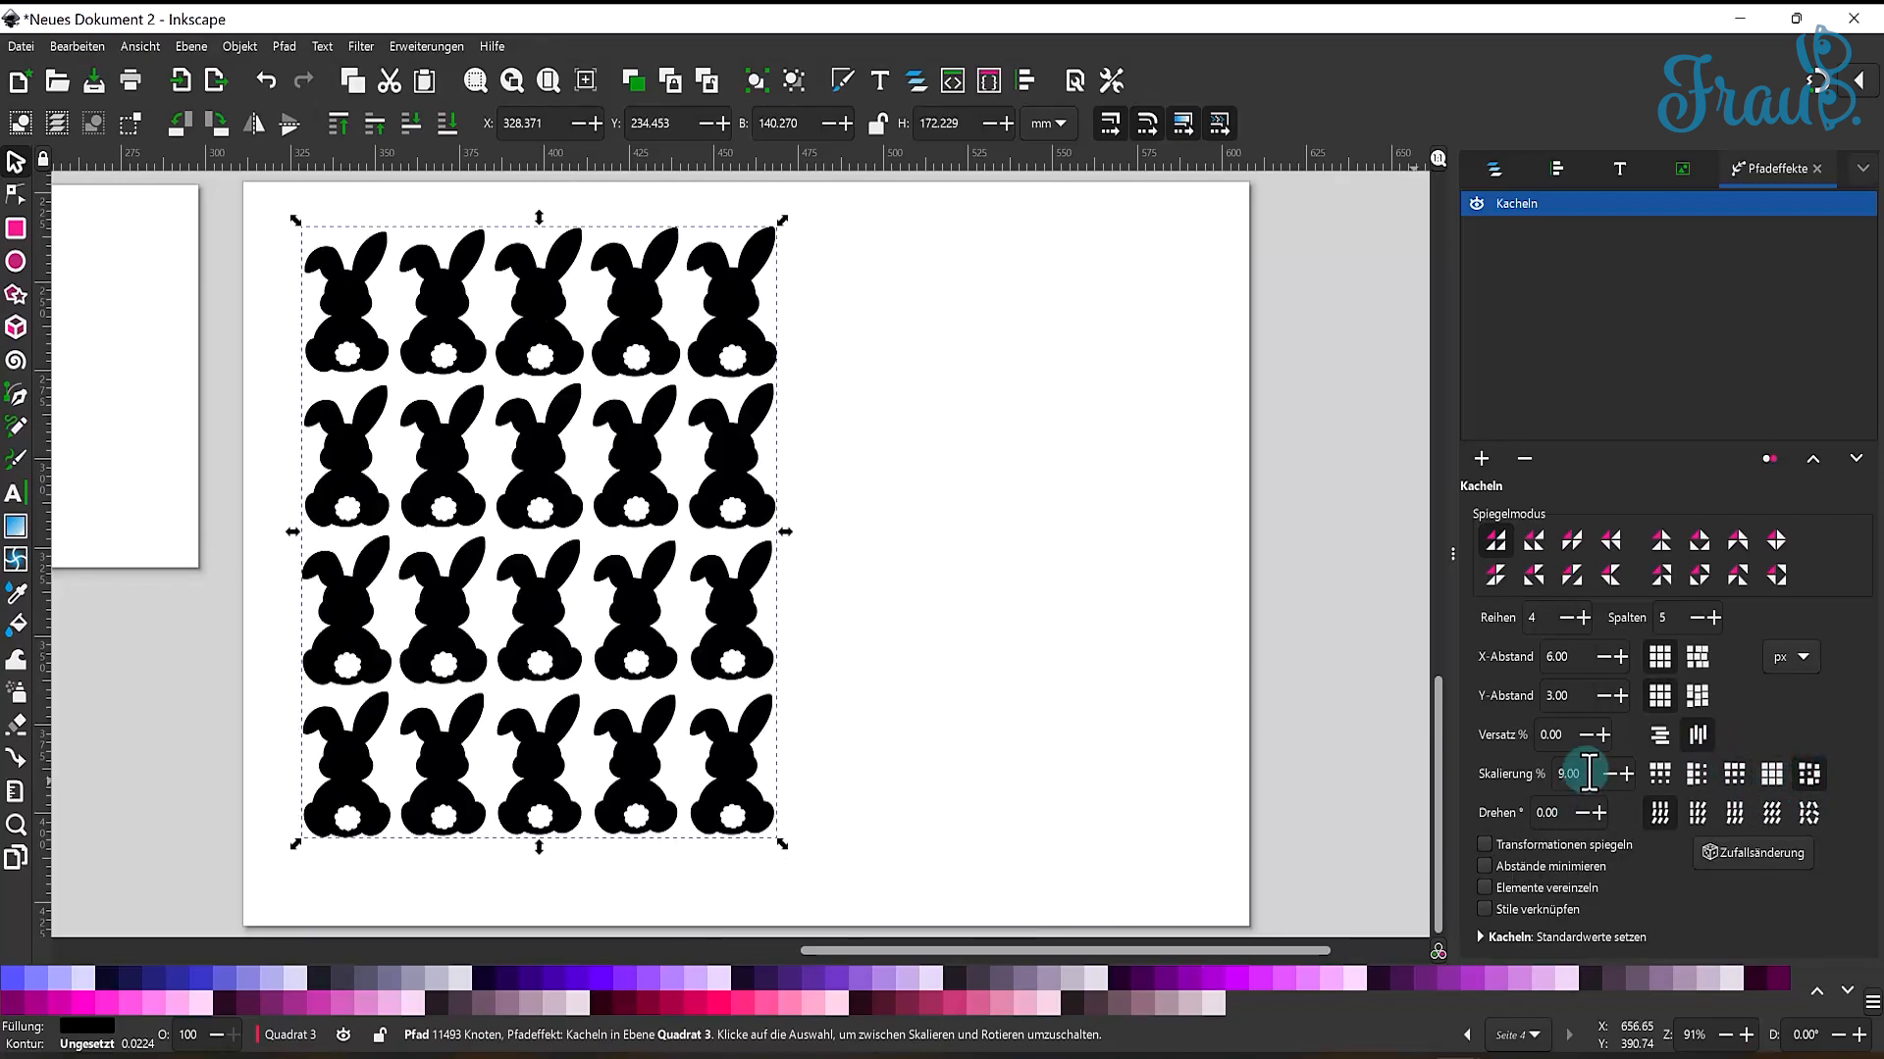
pyautogui.write('20')
pyautogui.write('50')
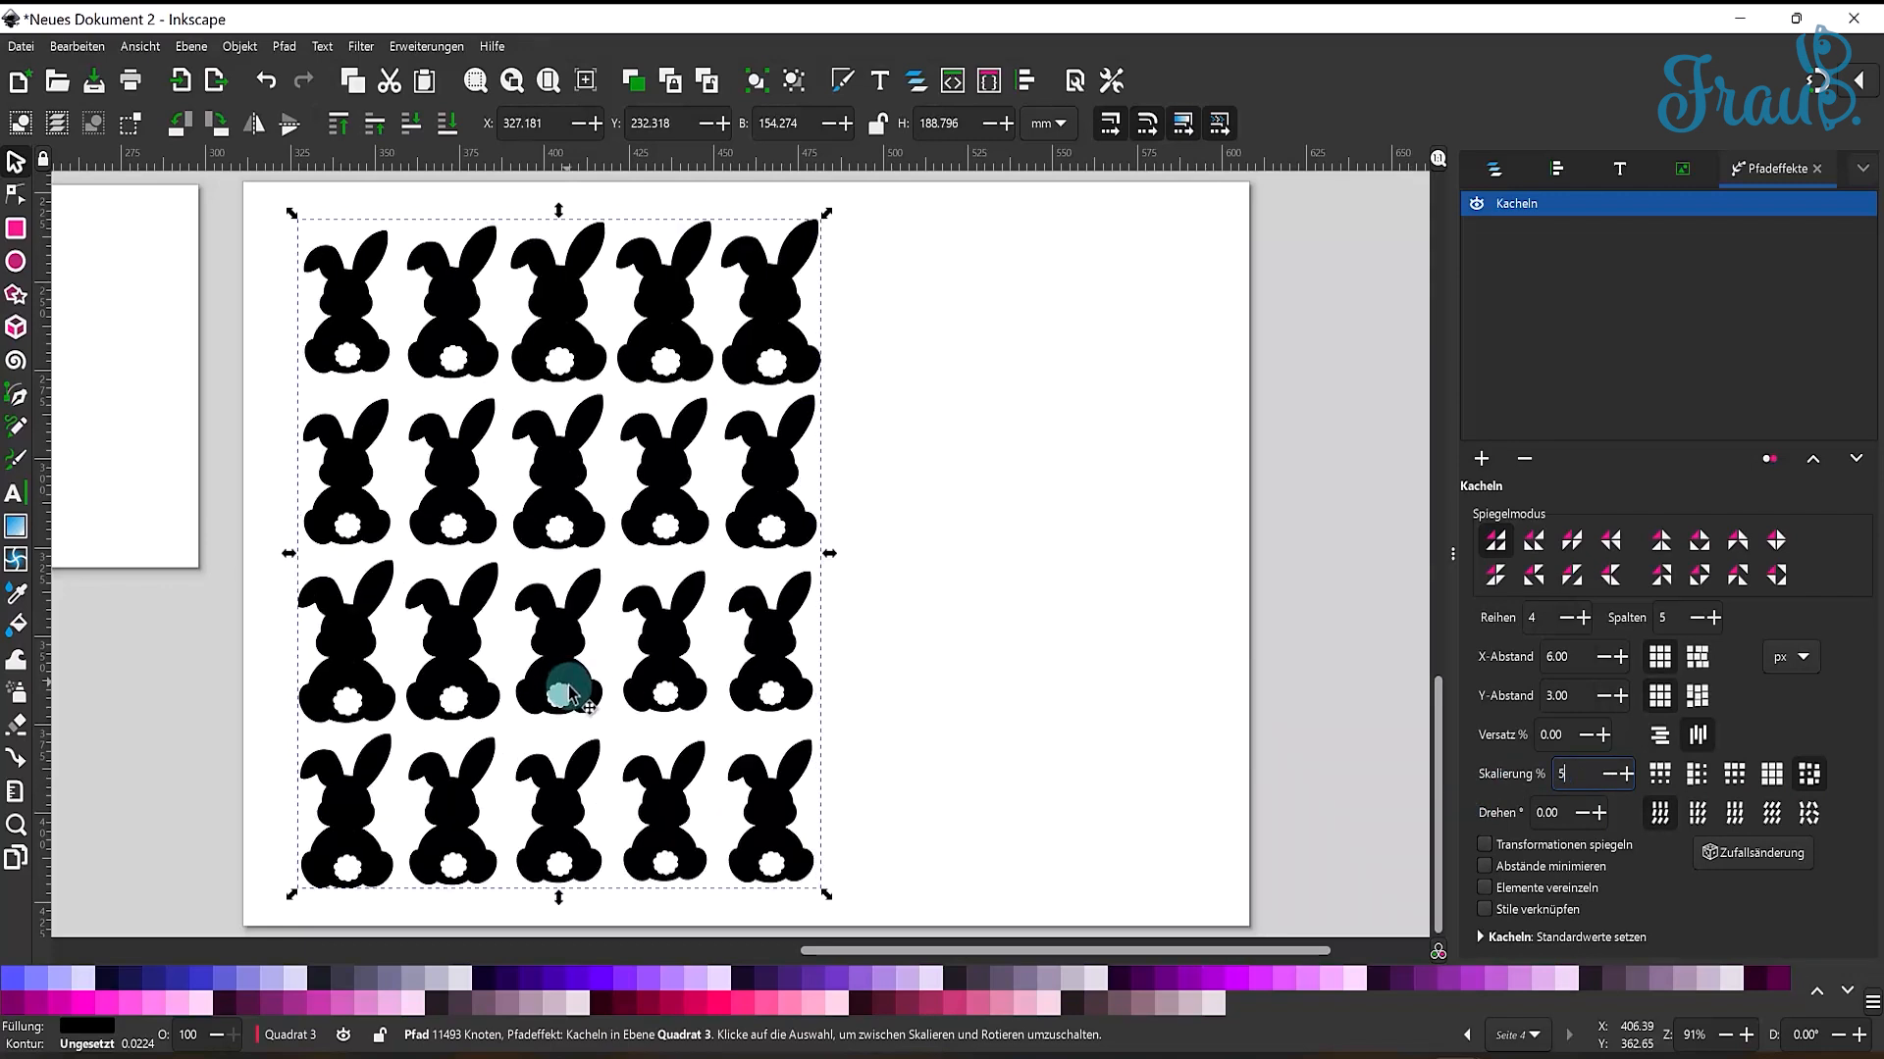
pyautogui.press('Return')
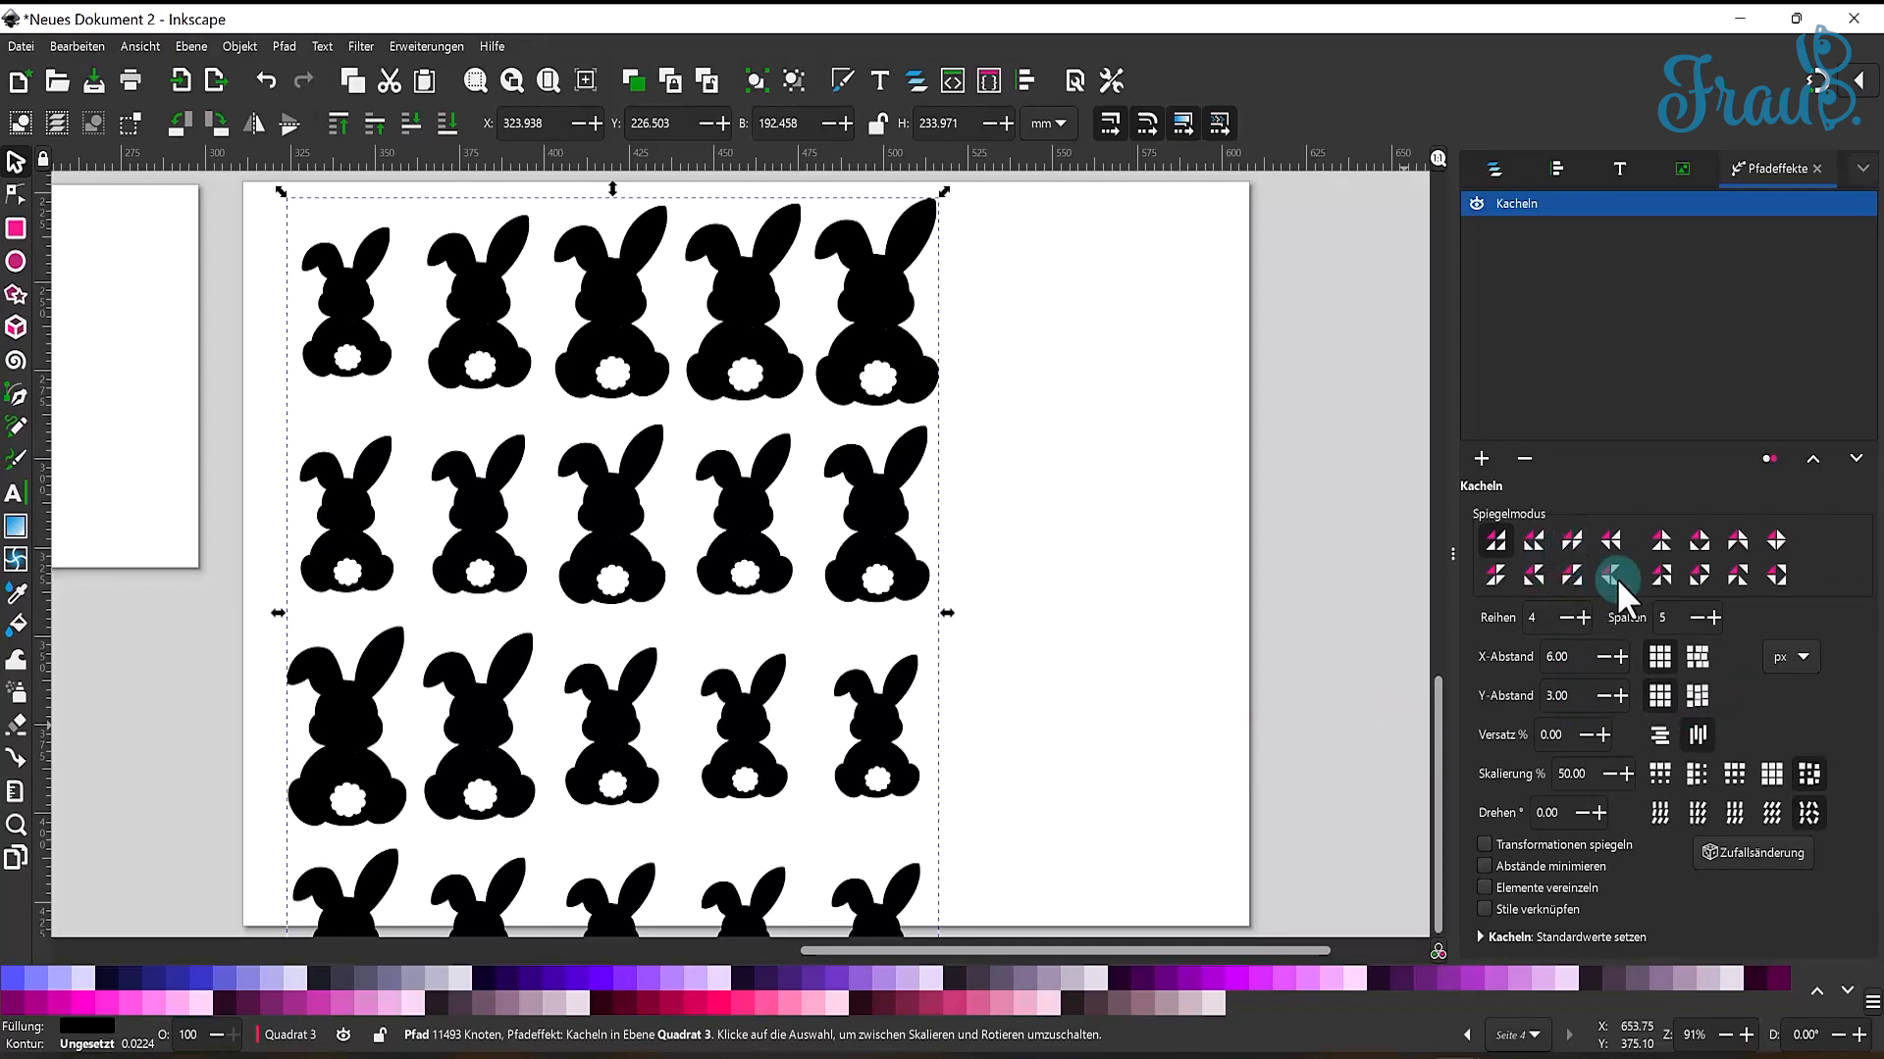
pyautogui.click(1650, 650)
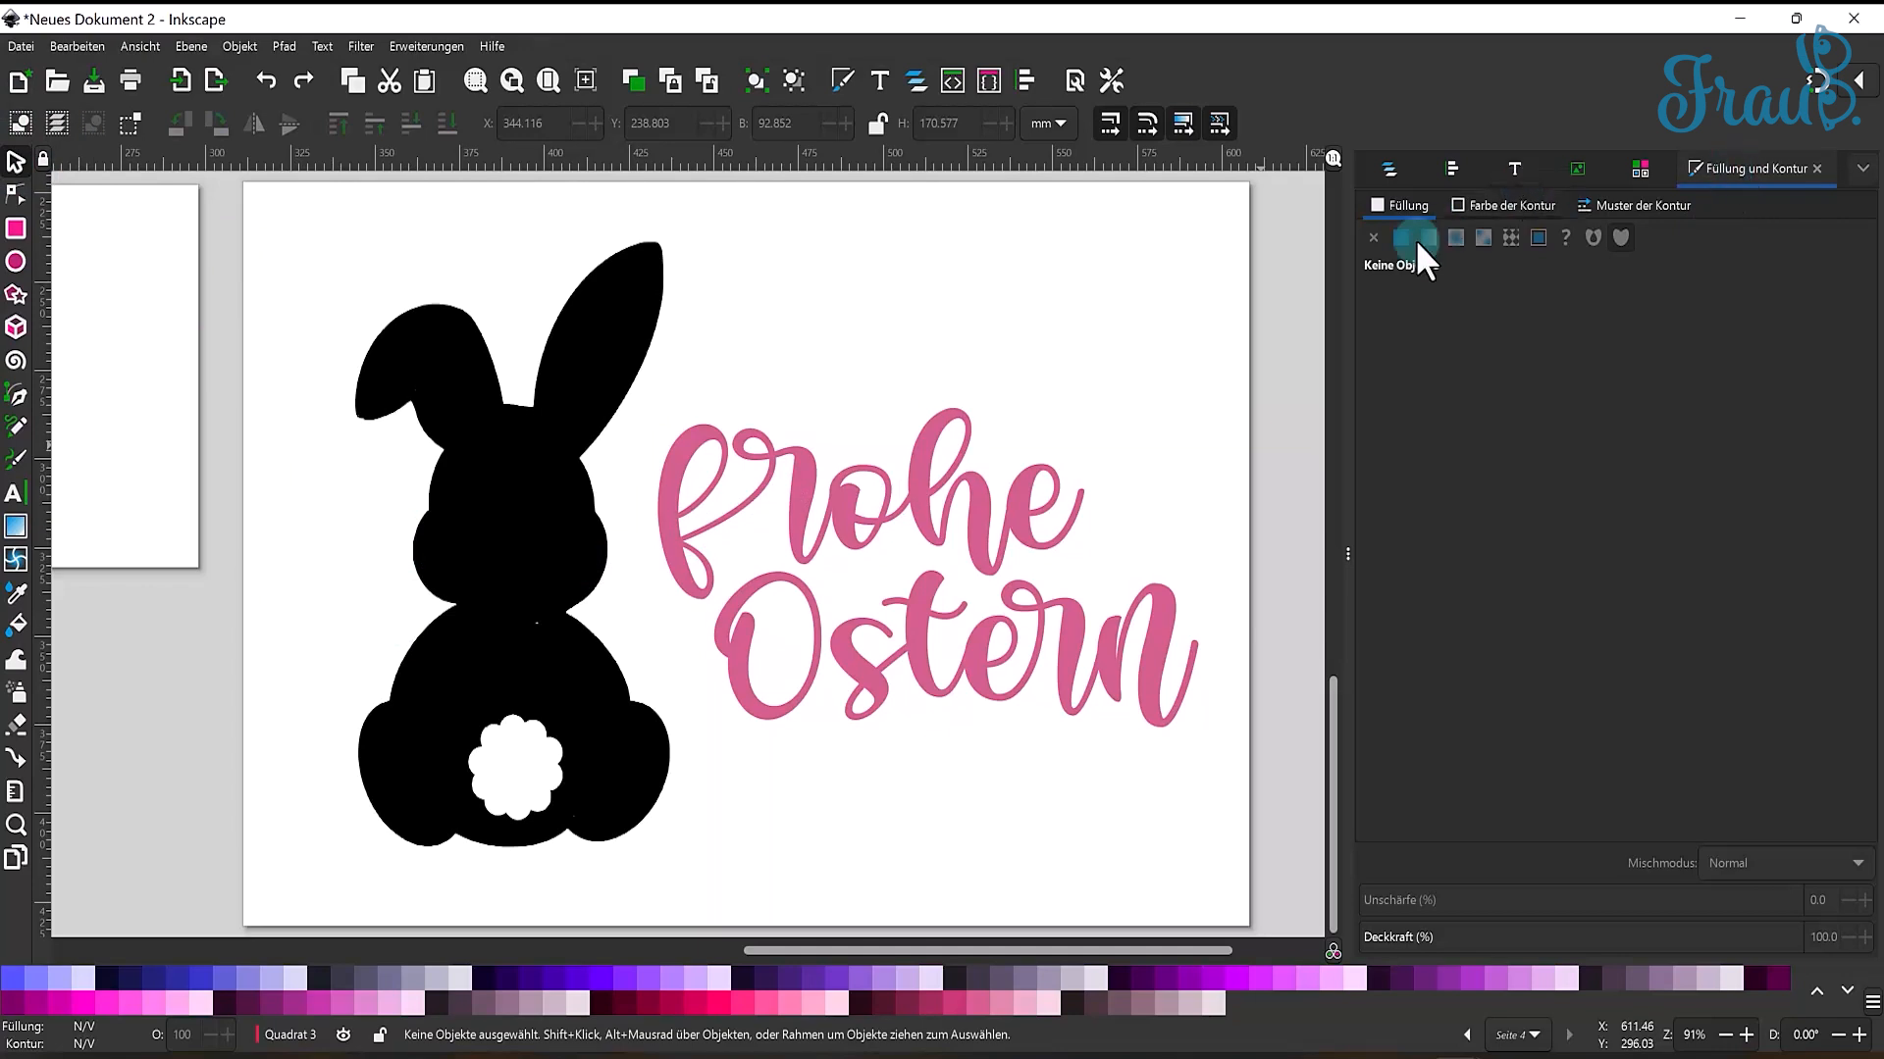
pyautogui.click(1862, 169)
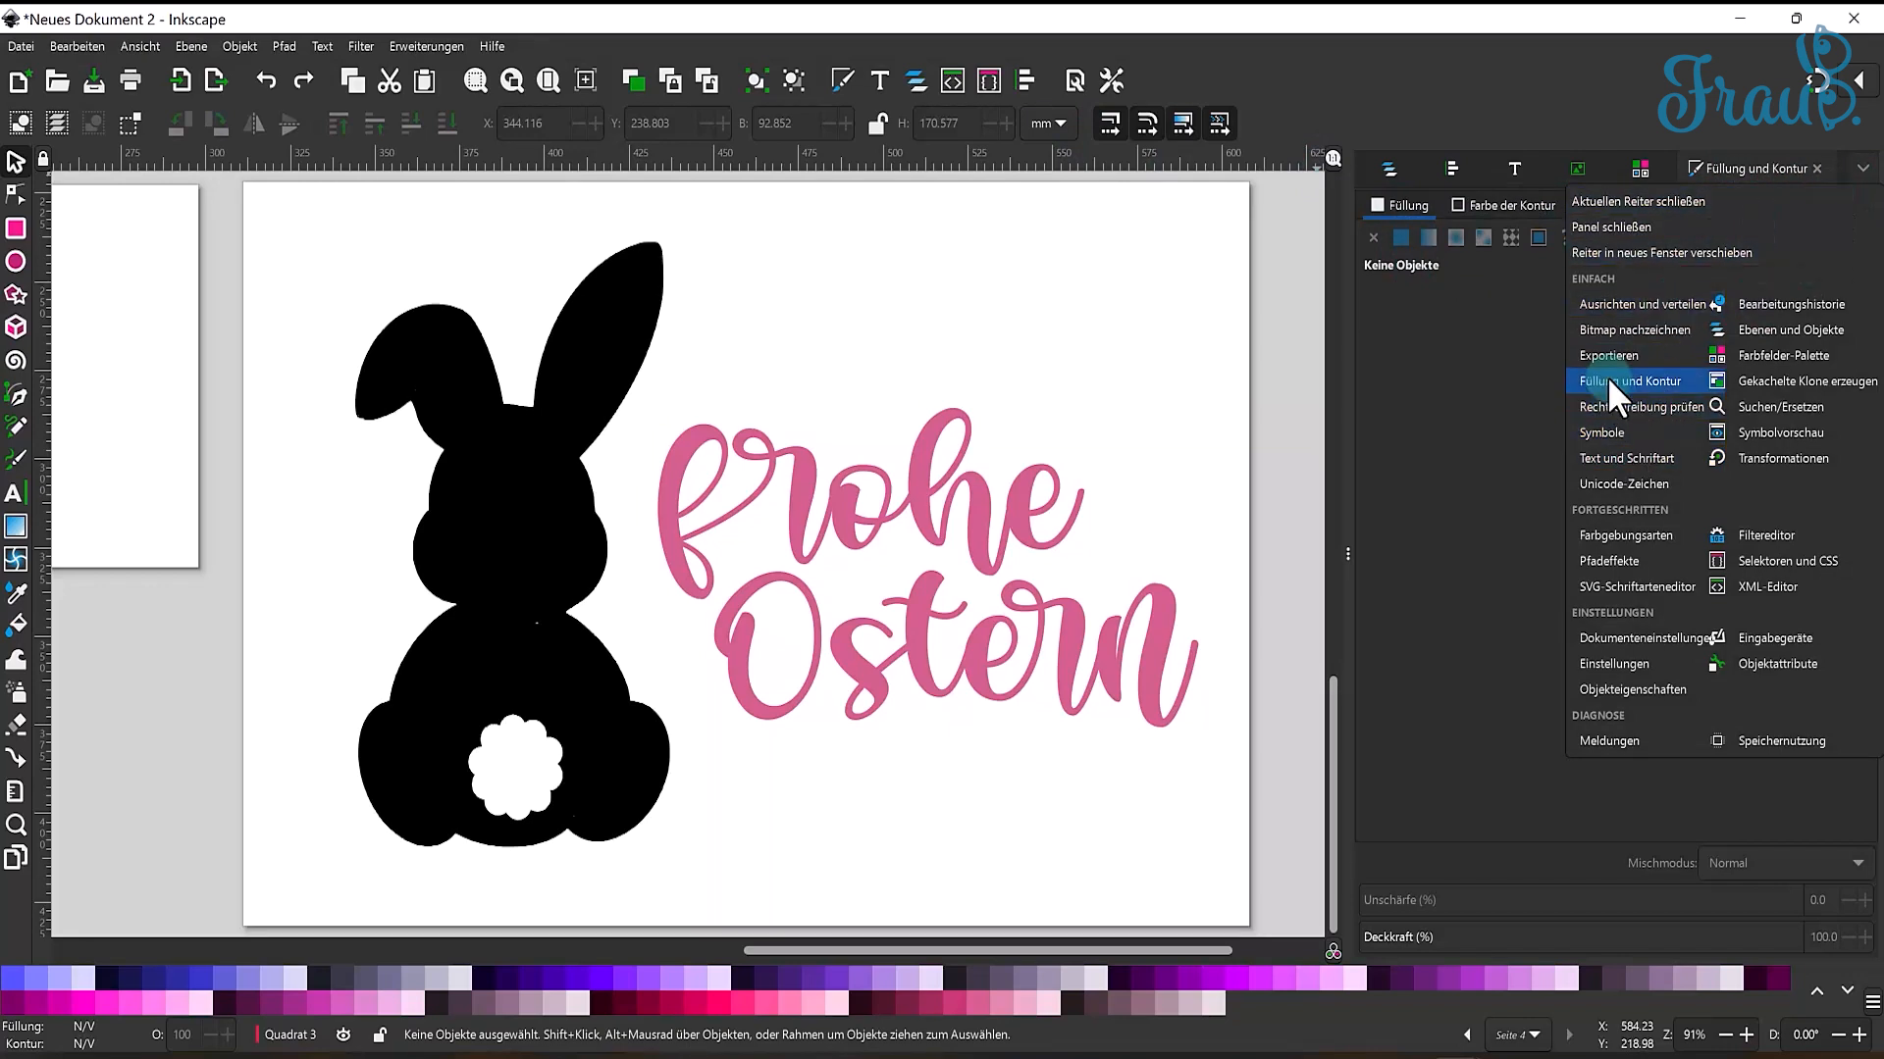
pyautogui.click(1429, 410)
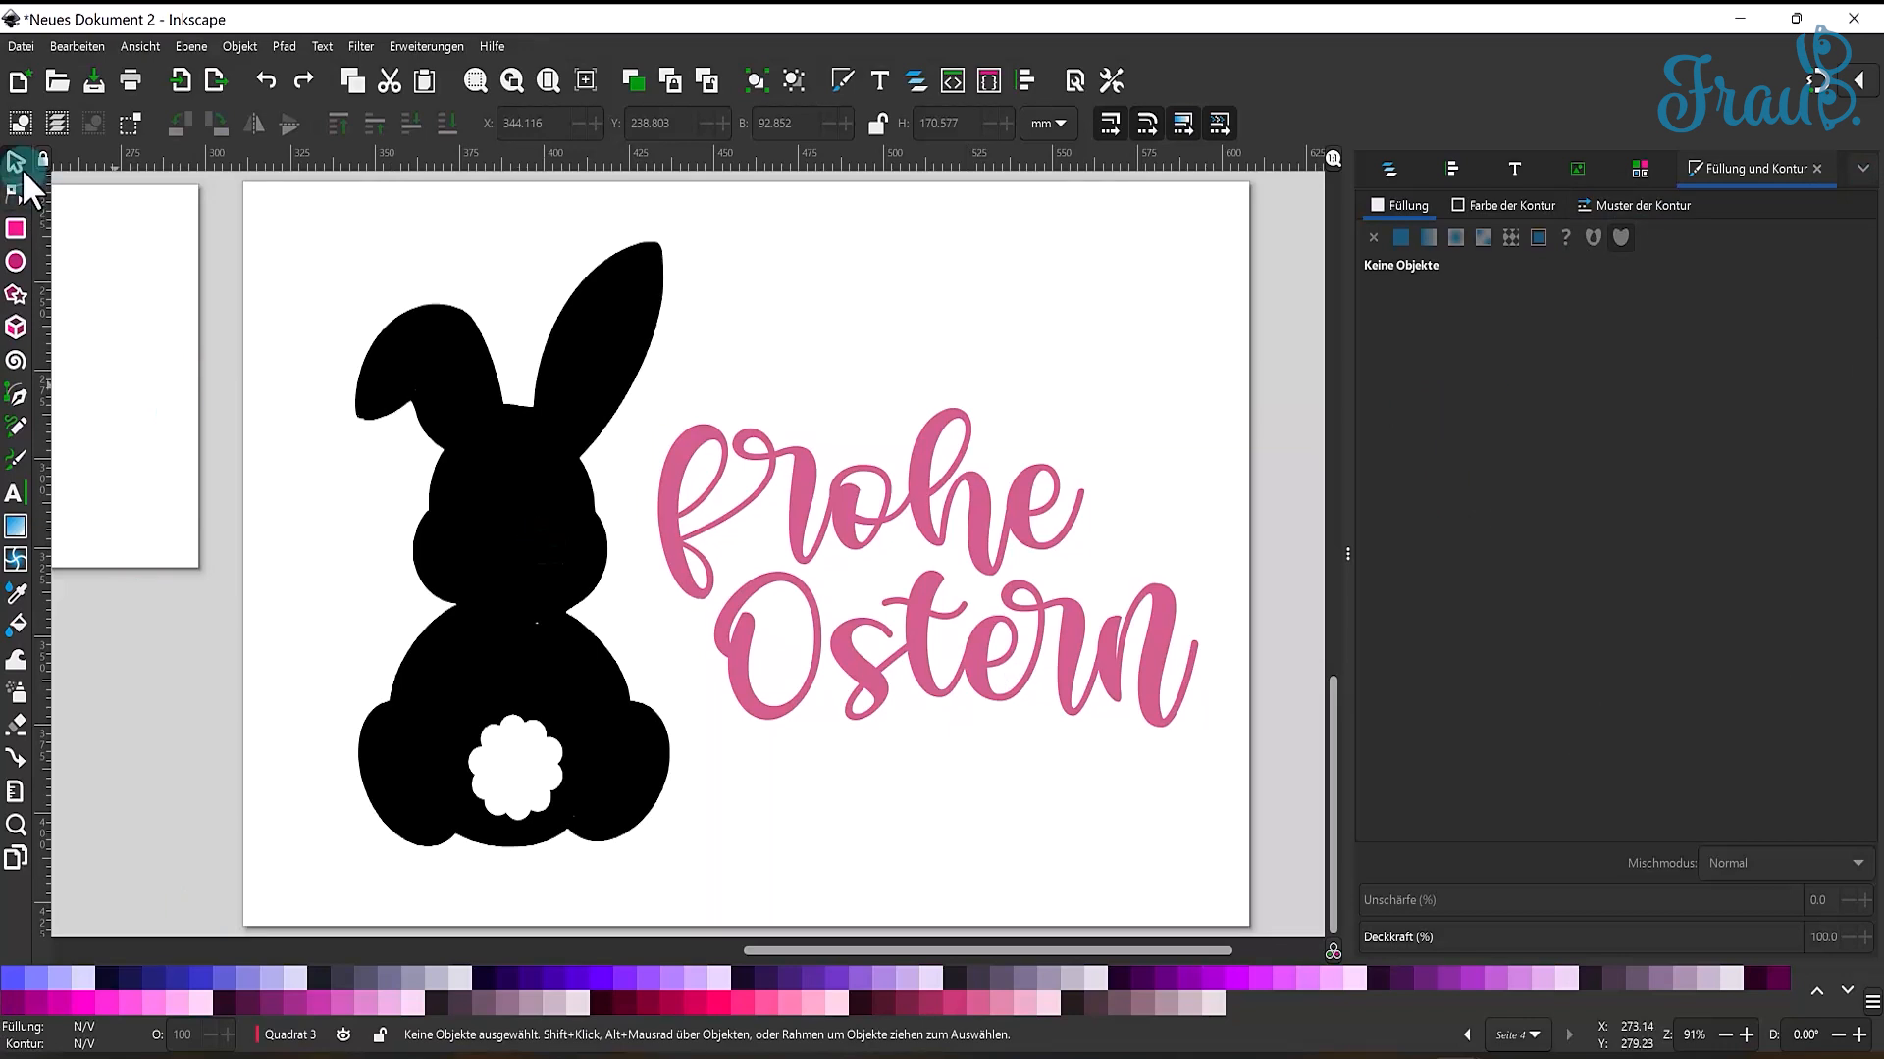
# - Apply a linear black-to-transparent gradient to the bunny, running vertically from its base to just above the ears
pyautogui.click(601, 639)
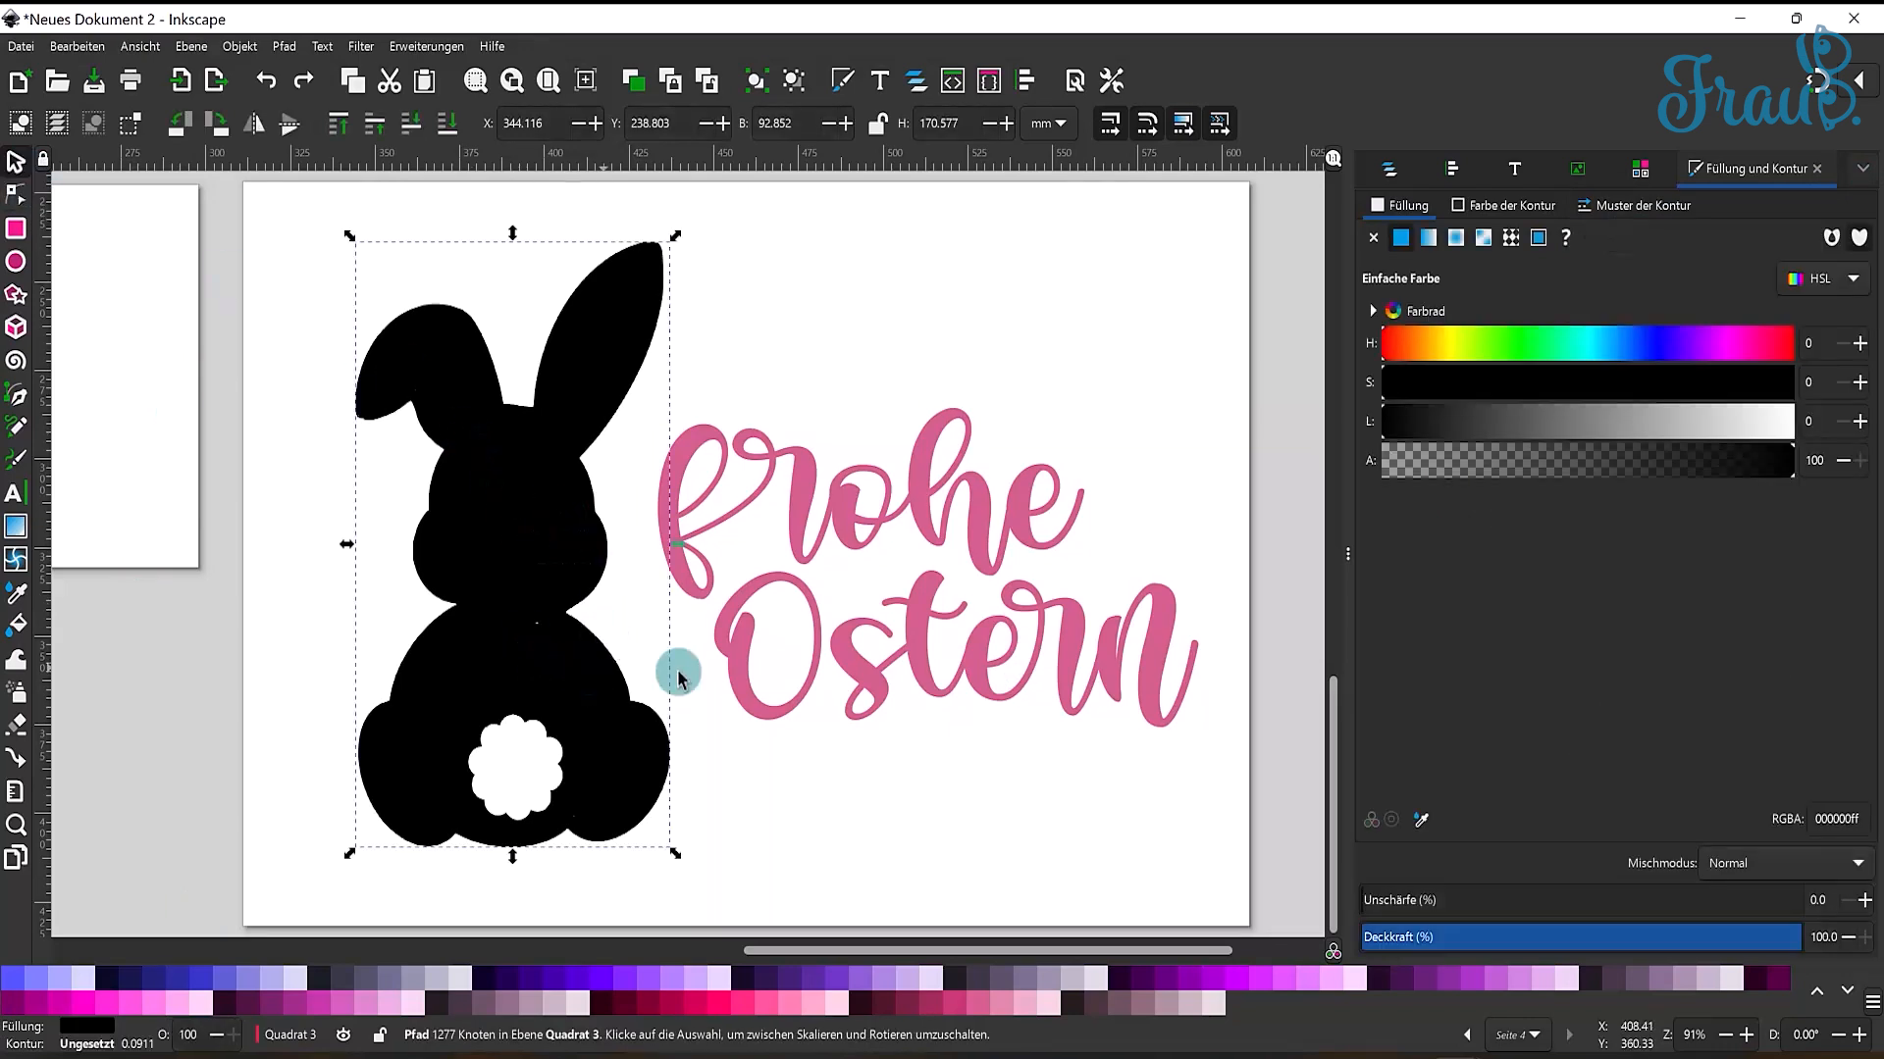
pyautogui.click(16, 527)
pyautogui.moveTo(501, 249); pyautogui.dragTo(519, 837)
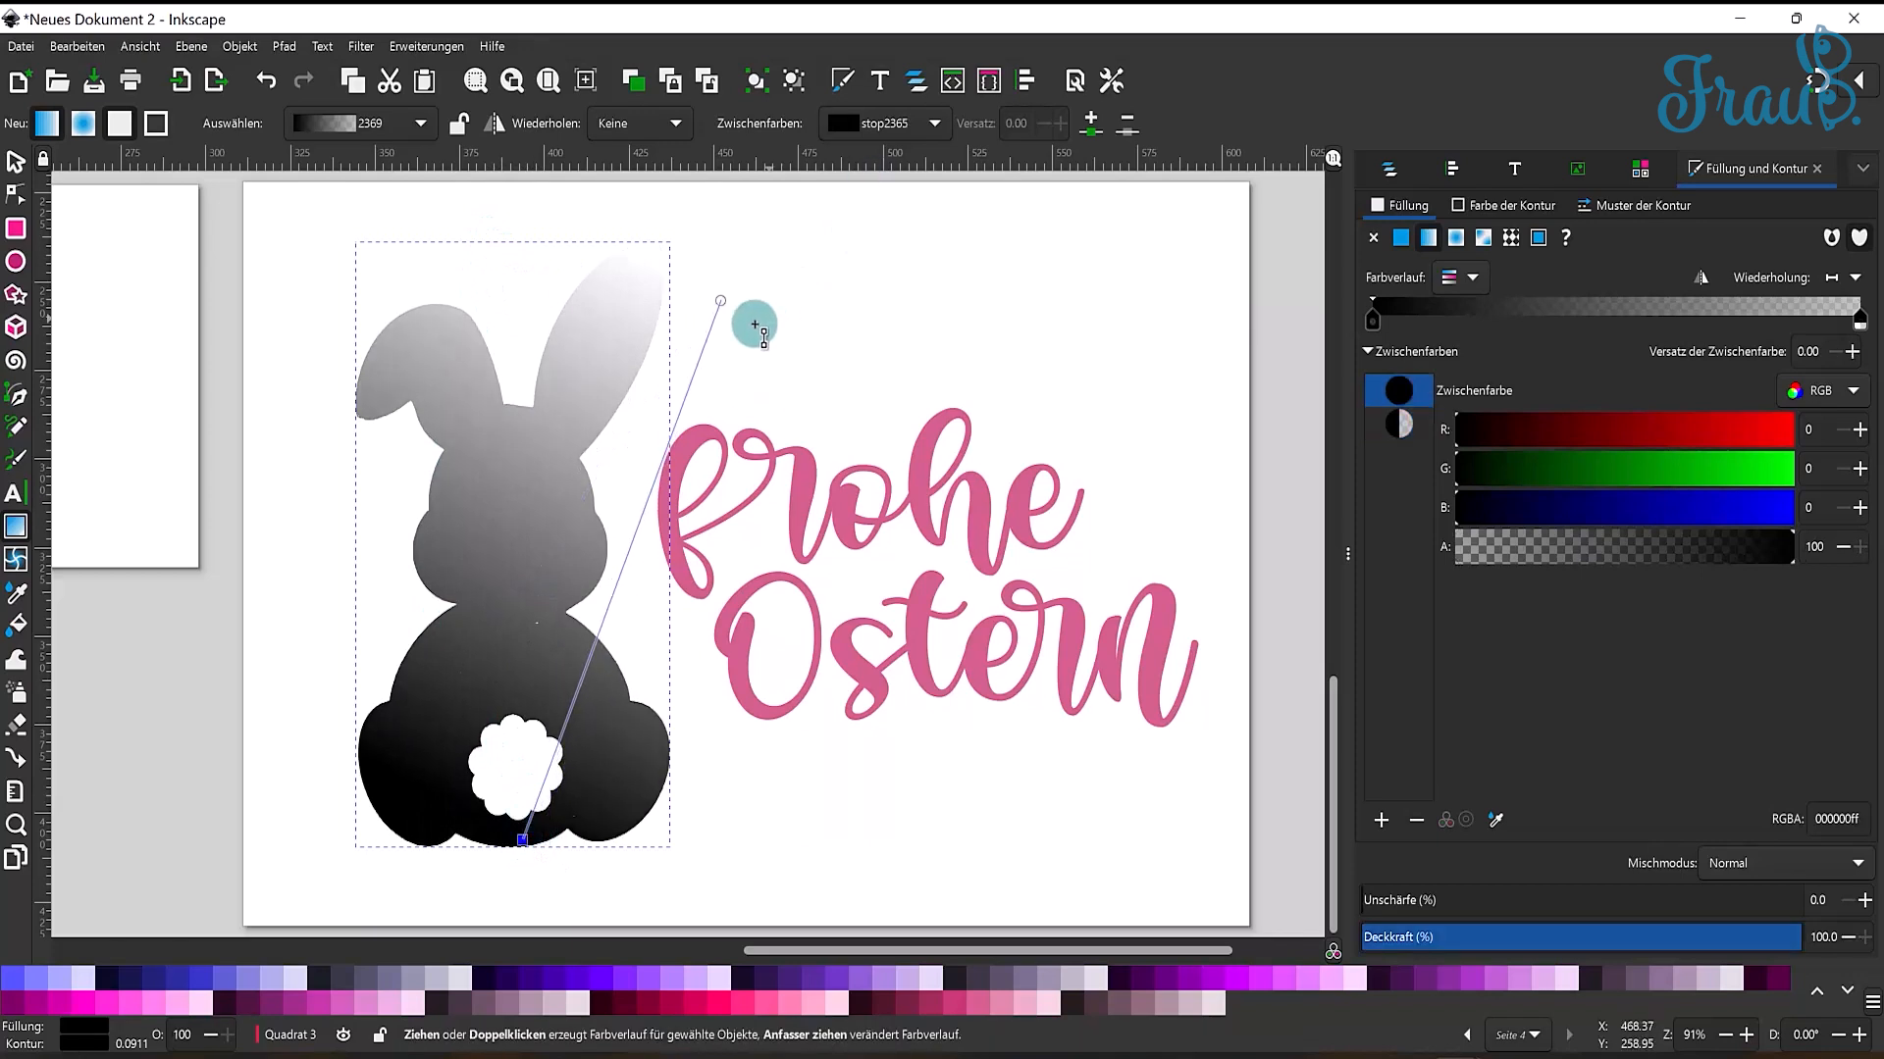
pyautogui.moveTo(721, 297); pyautogui.dragTo(512, 214)
pyautogui.click(521, 839)
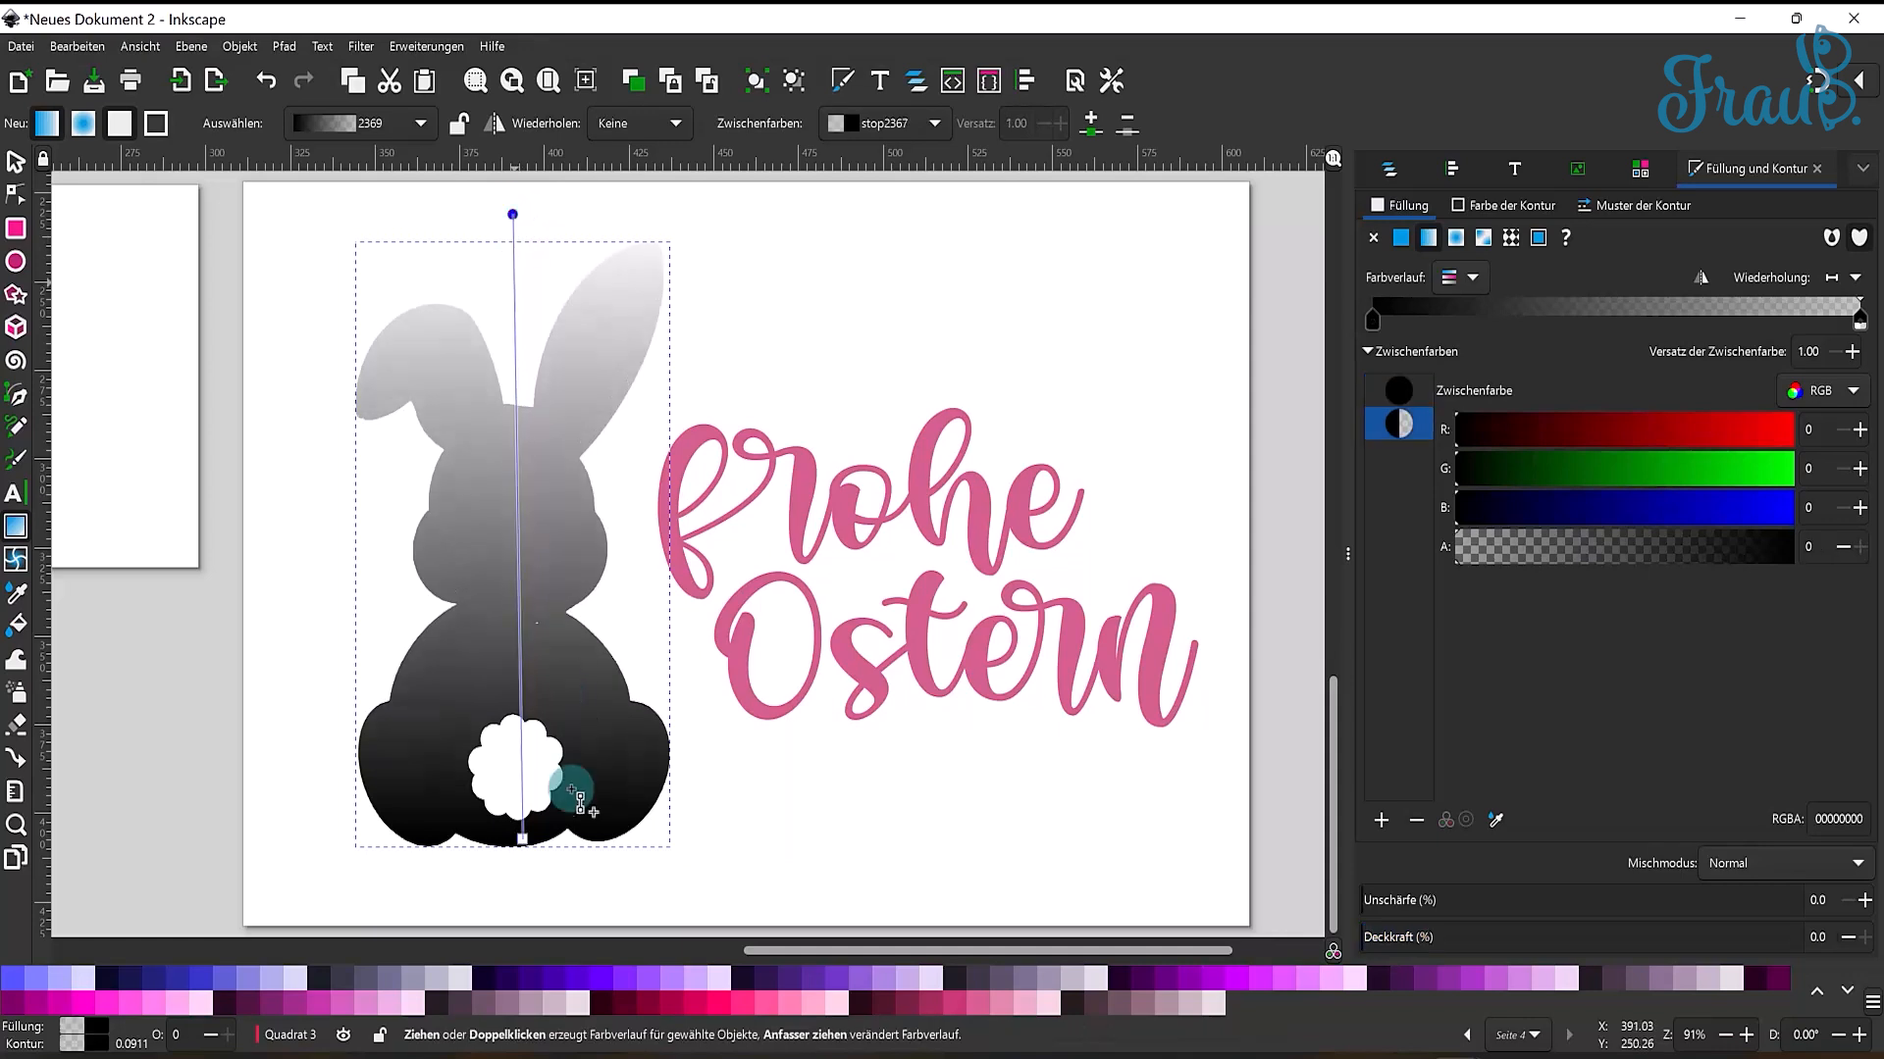
pyautogui.click(520, 850)
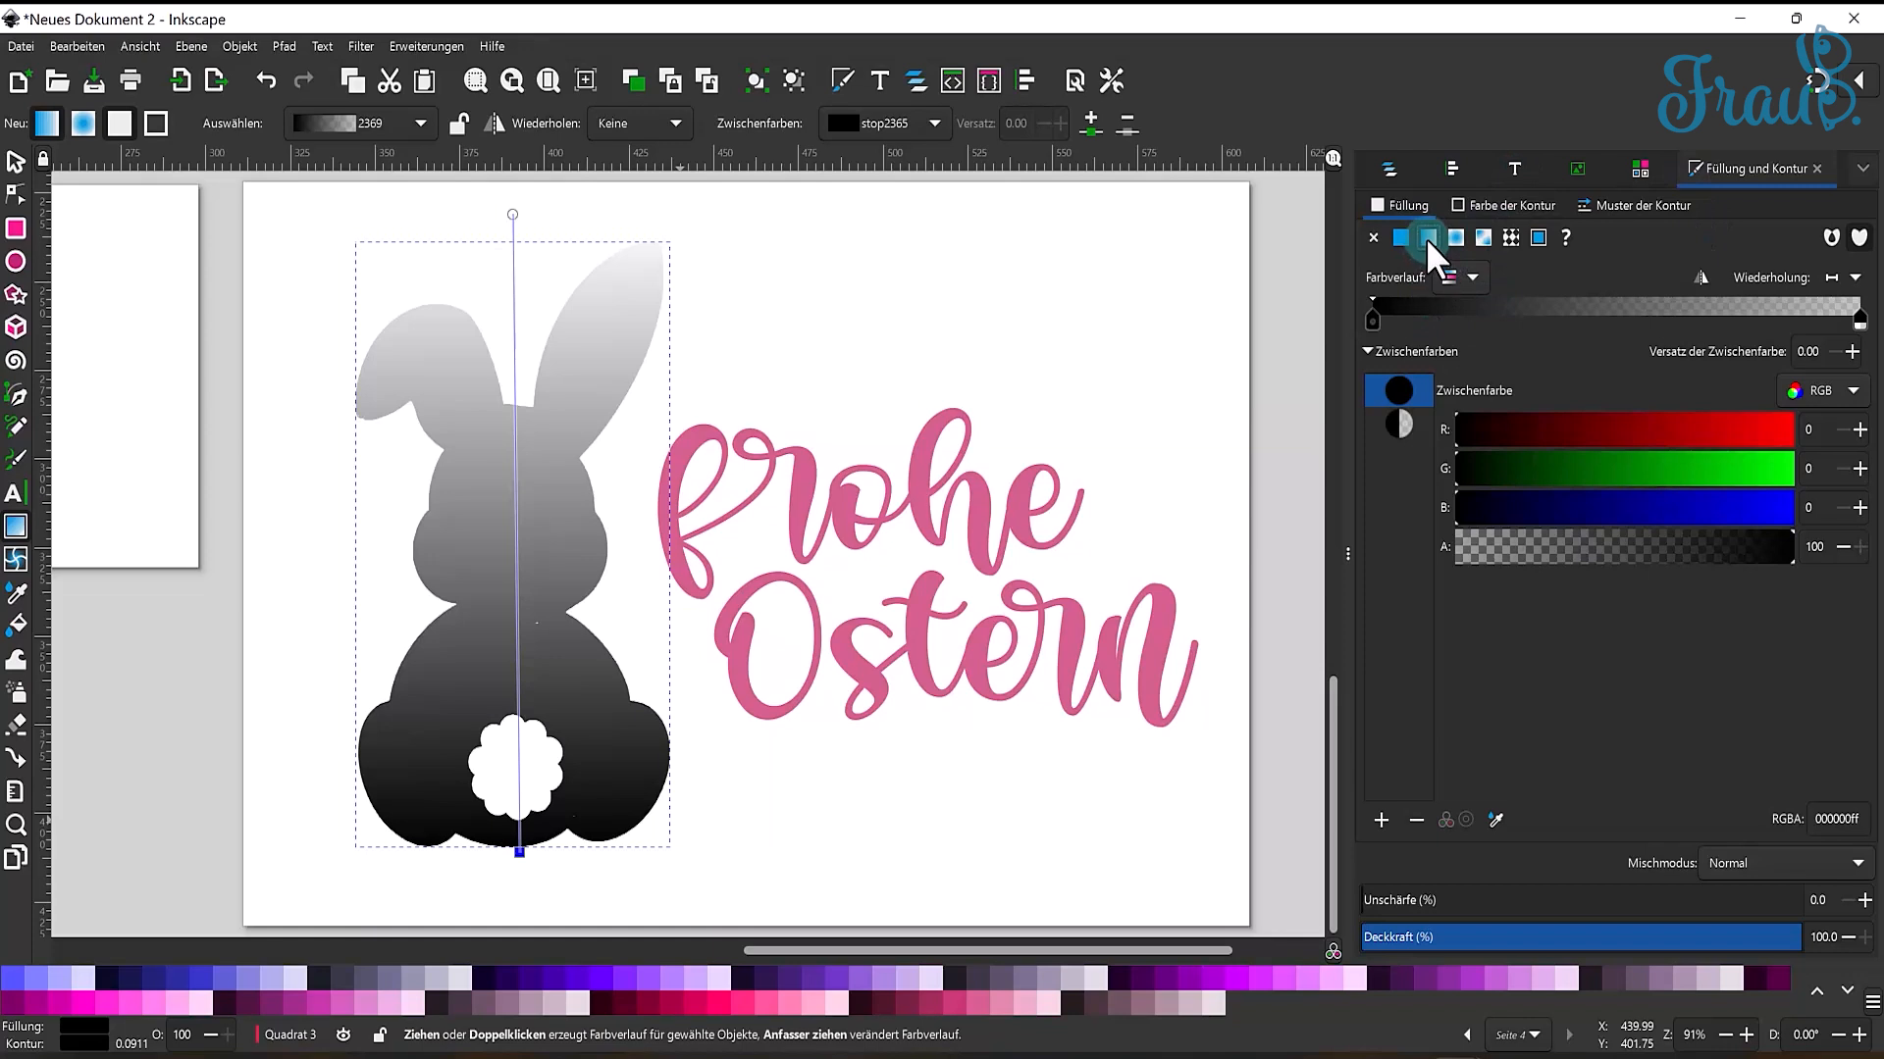
# - Colour the start stop of the bunny's gradient crimson with RGB 176, 49, 84
pyautogui.click(1373, 321)
pyautogui.click(1687, 436)
pyautogui.click(1567, 508)
pyautogui.click(1519, 471)
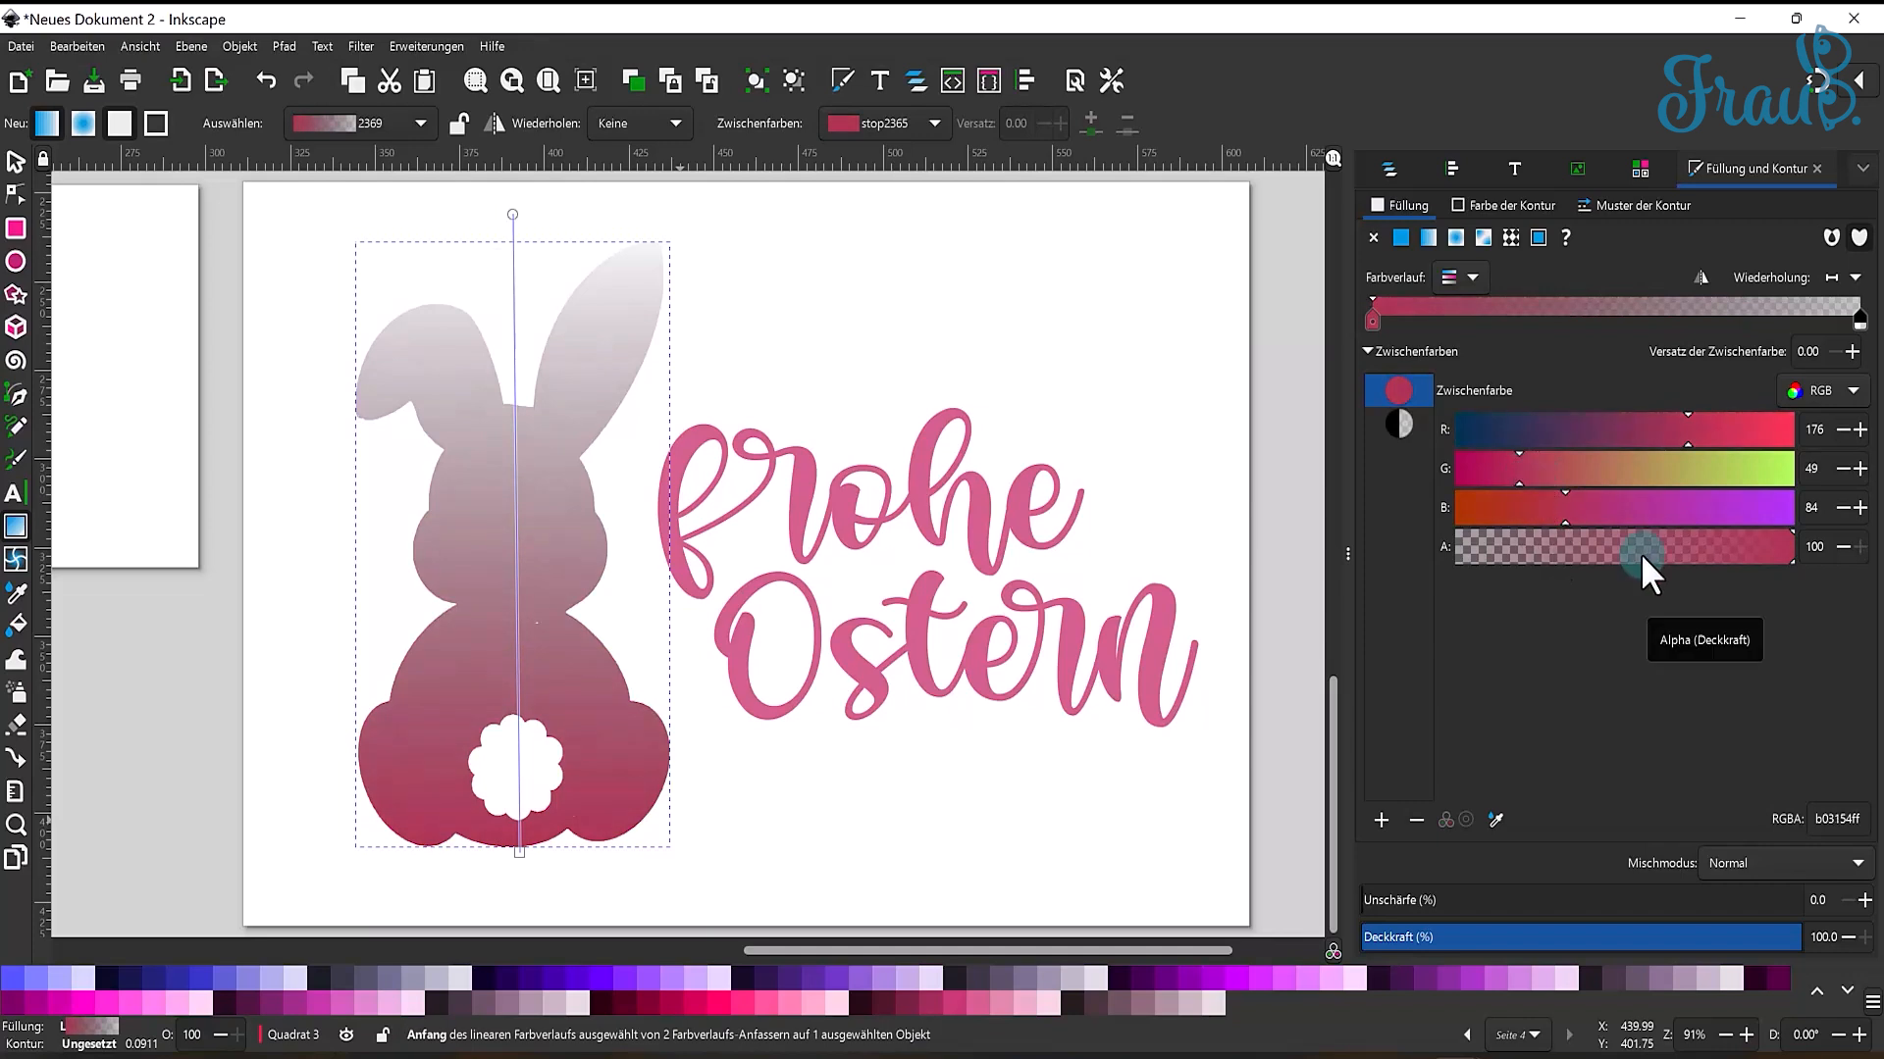
# - Set the gradient's end stop to red 150 and alpha 27, and add a middle stop at offset 0.50 with red 86 and alpha 87
pyautogui.click(1859, 320)
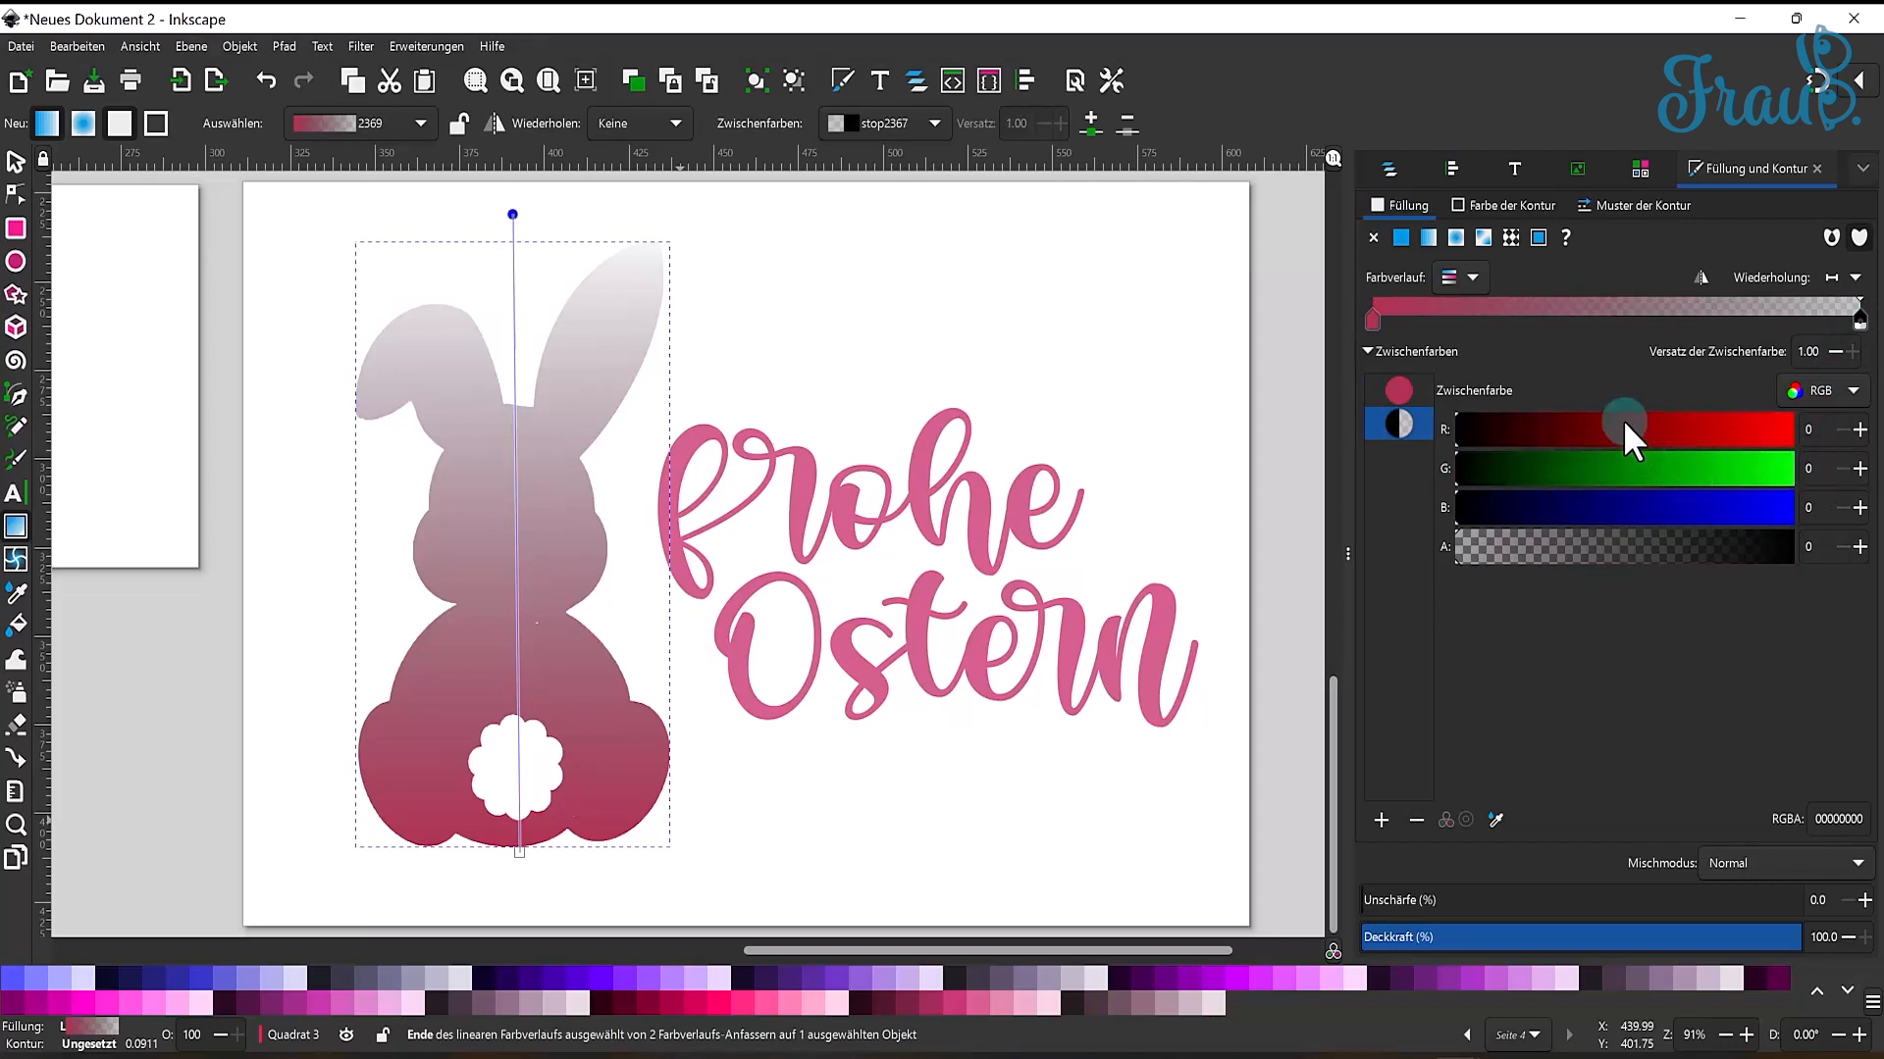
pyautogui.moveTo(1621, 427)
pyautogui.mouseDown()
pyautogui.moveTo(1687, 430)
pyautogui.moveTo(1654, 434)
pyautogui.mouseUp()
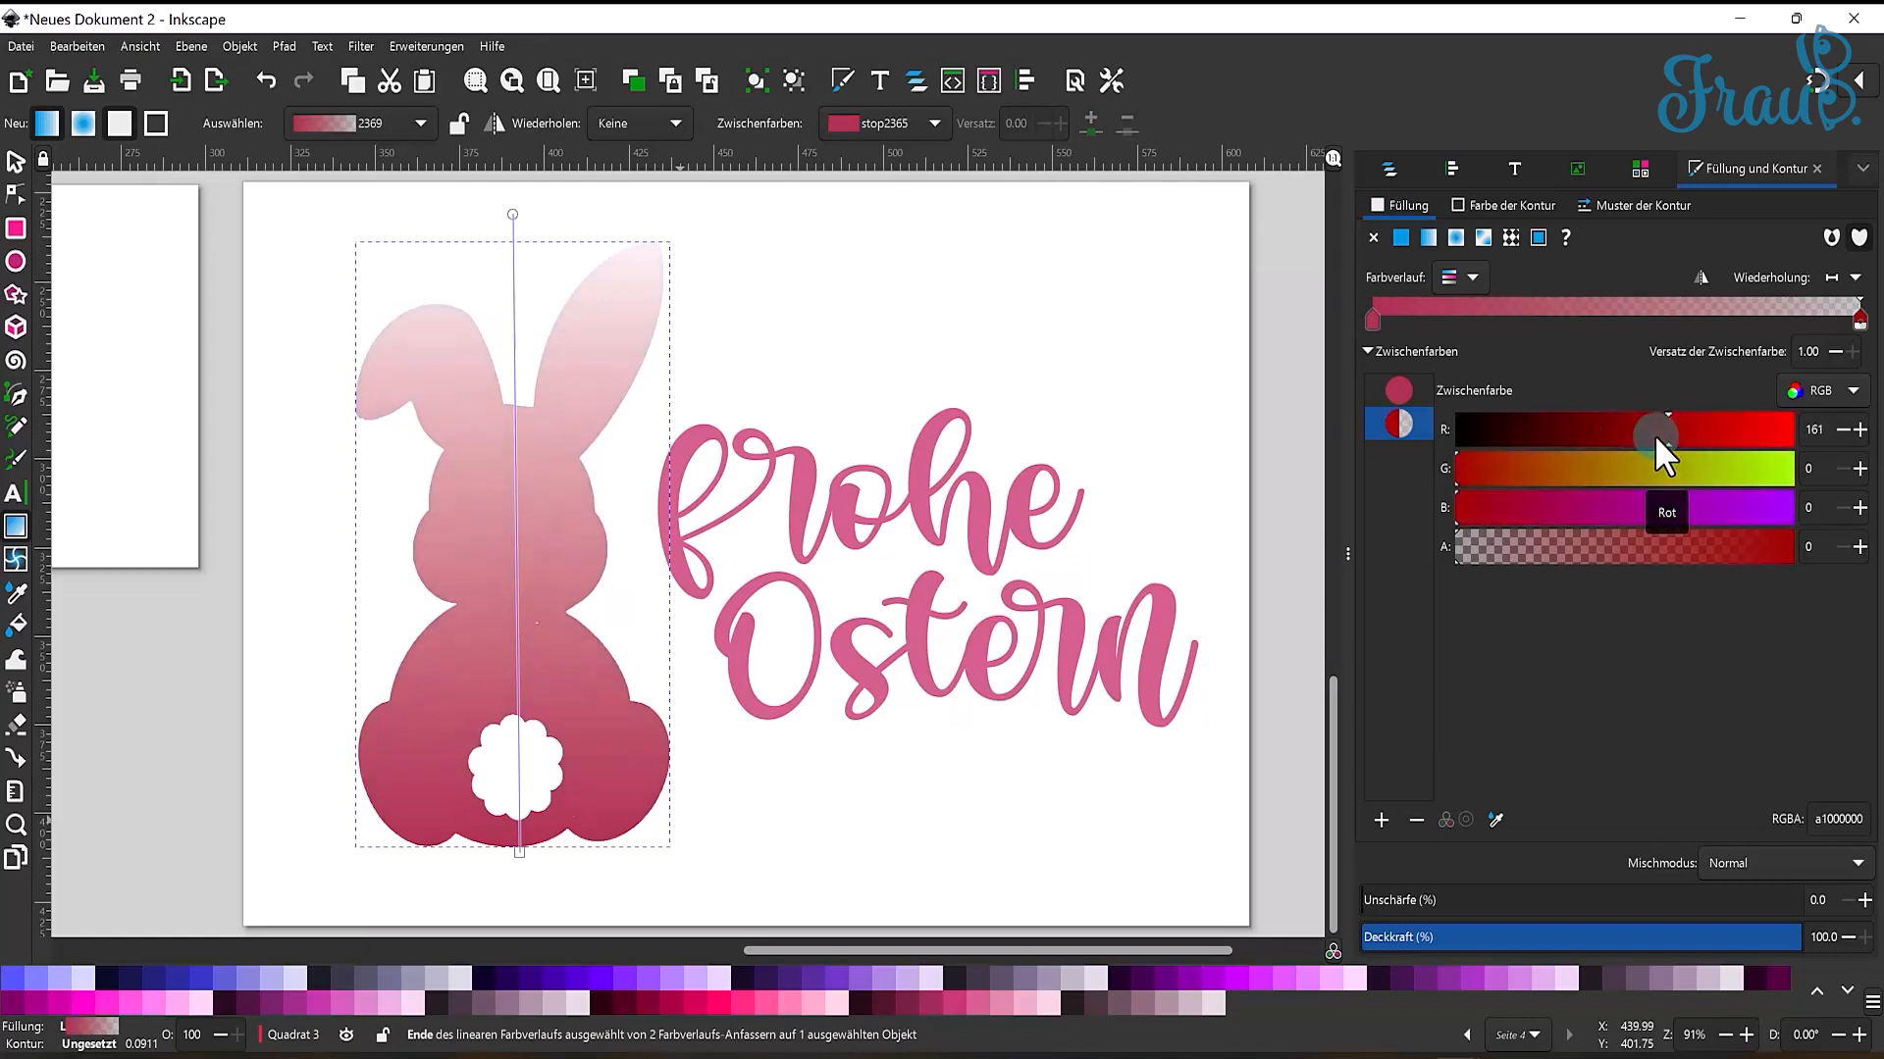
pyautogui.moveTo(1594, 545); pyautogui.dragTo(1555, 555)
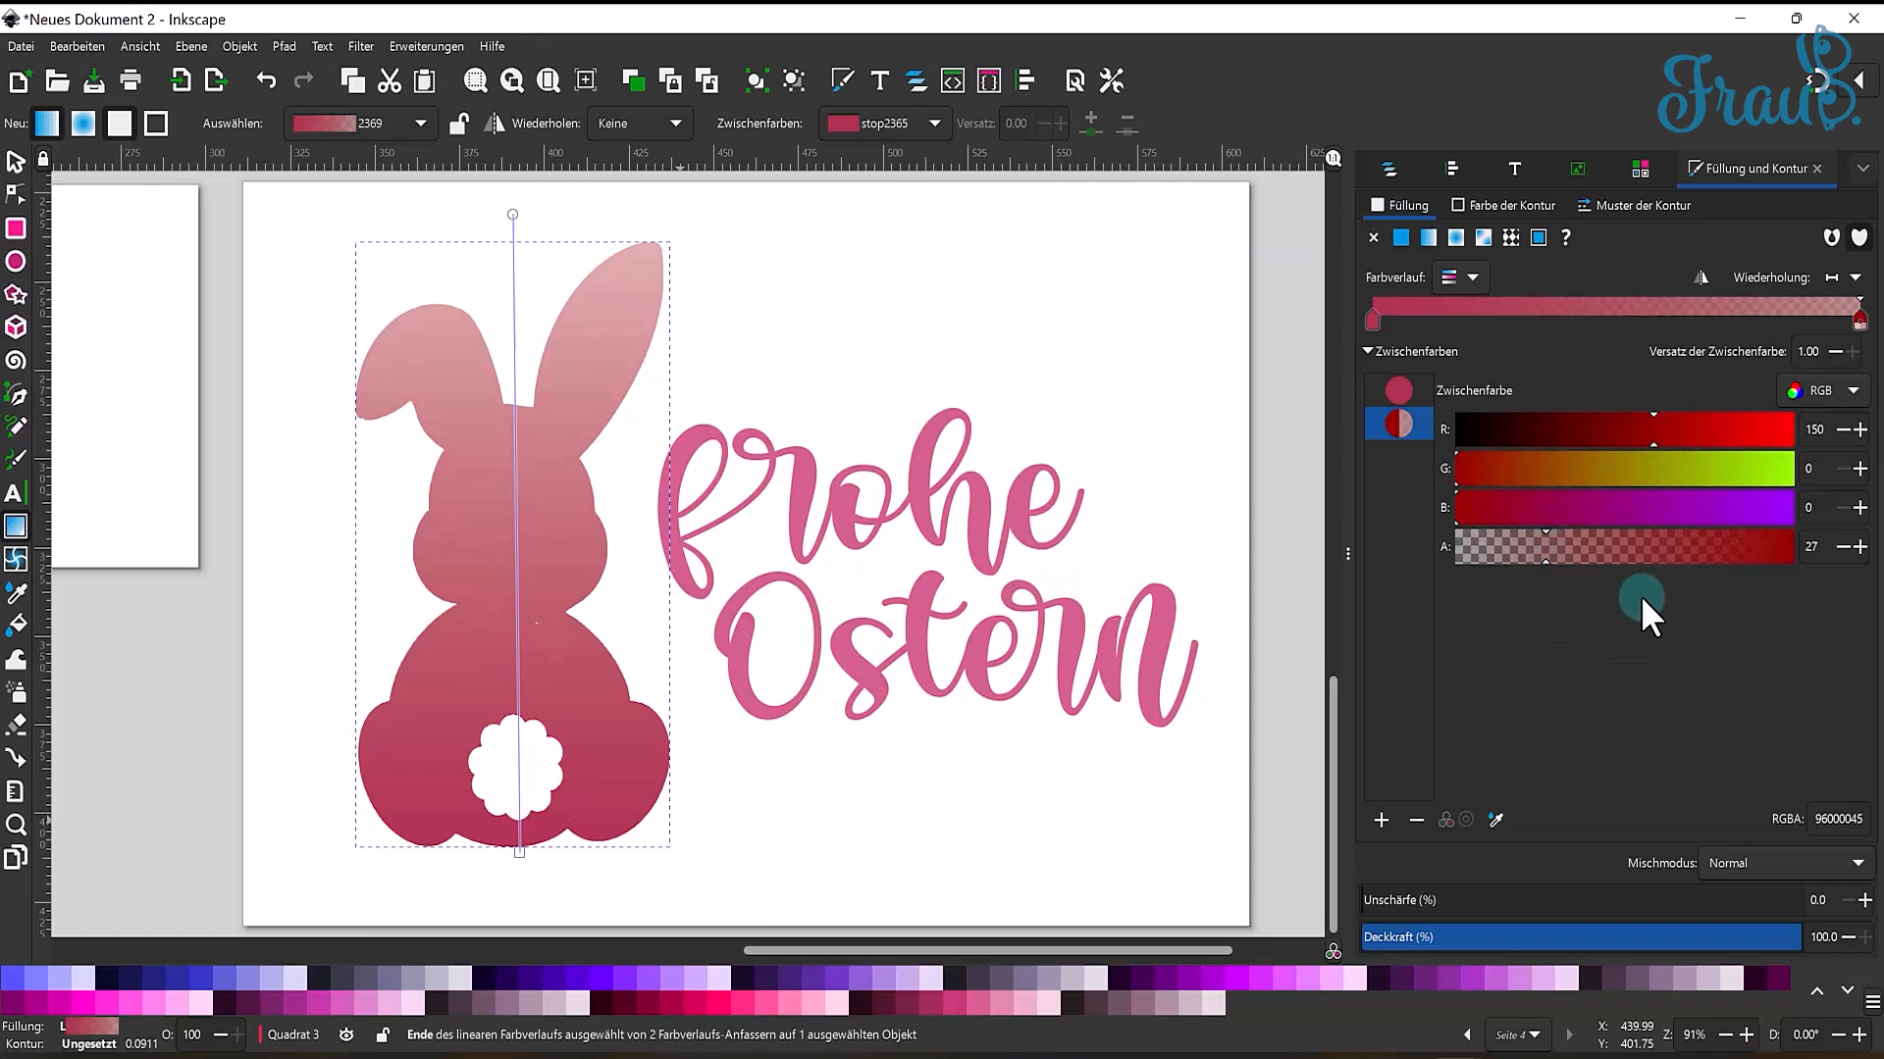
pyautogui.doubleClick(1626, 309)
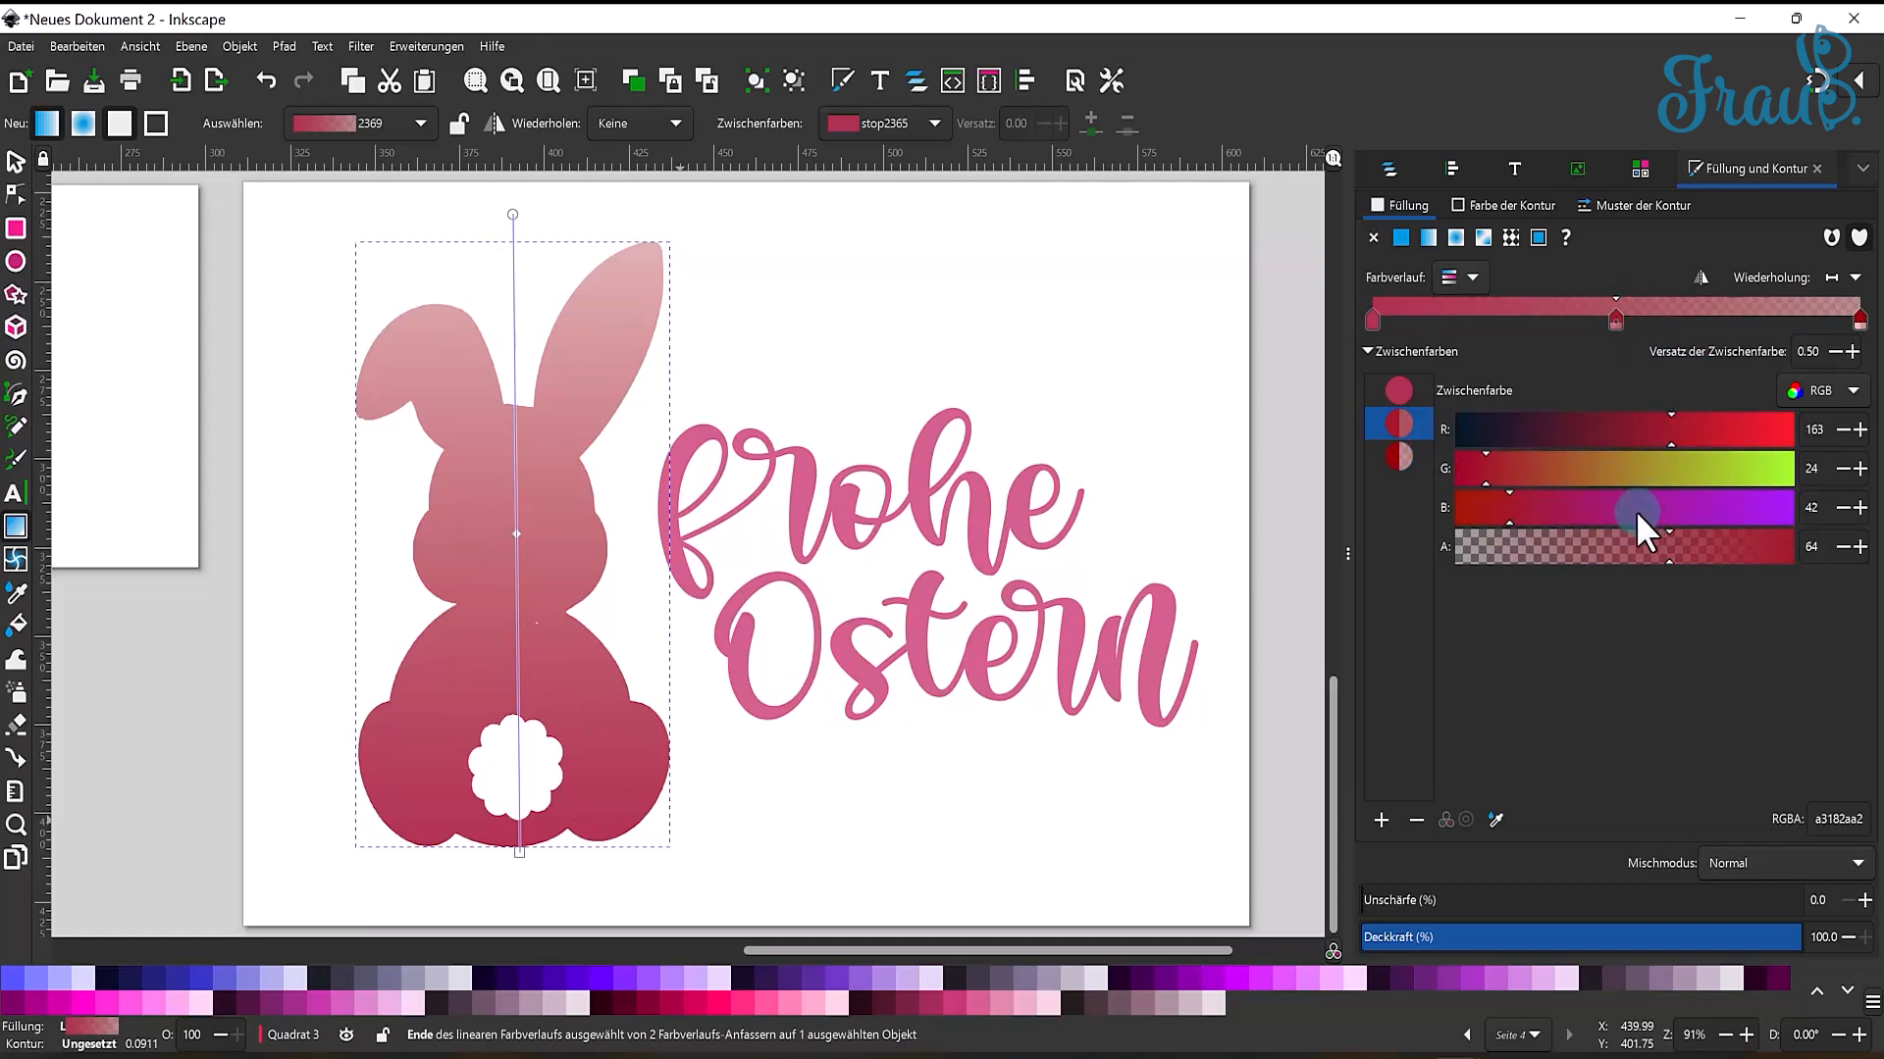
pyautogui.moveTo(1570, 438); pyautogui.dragTo(1525, 431)
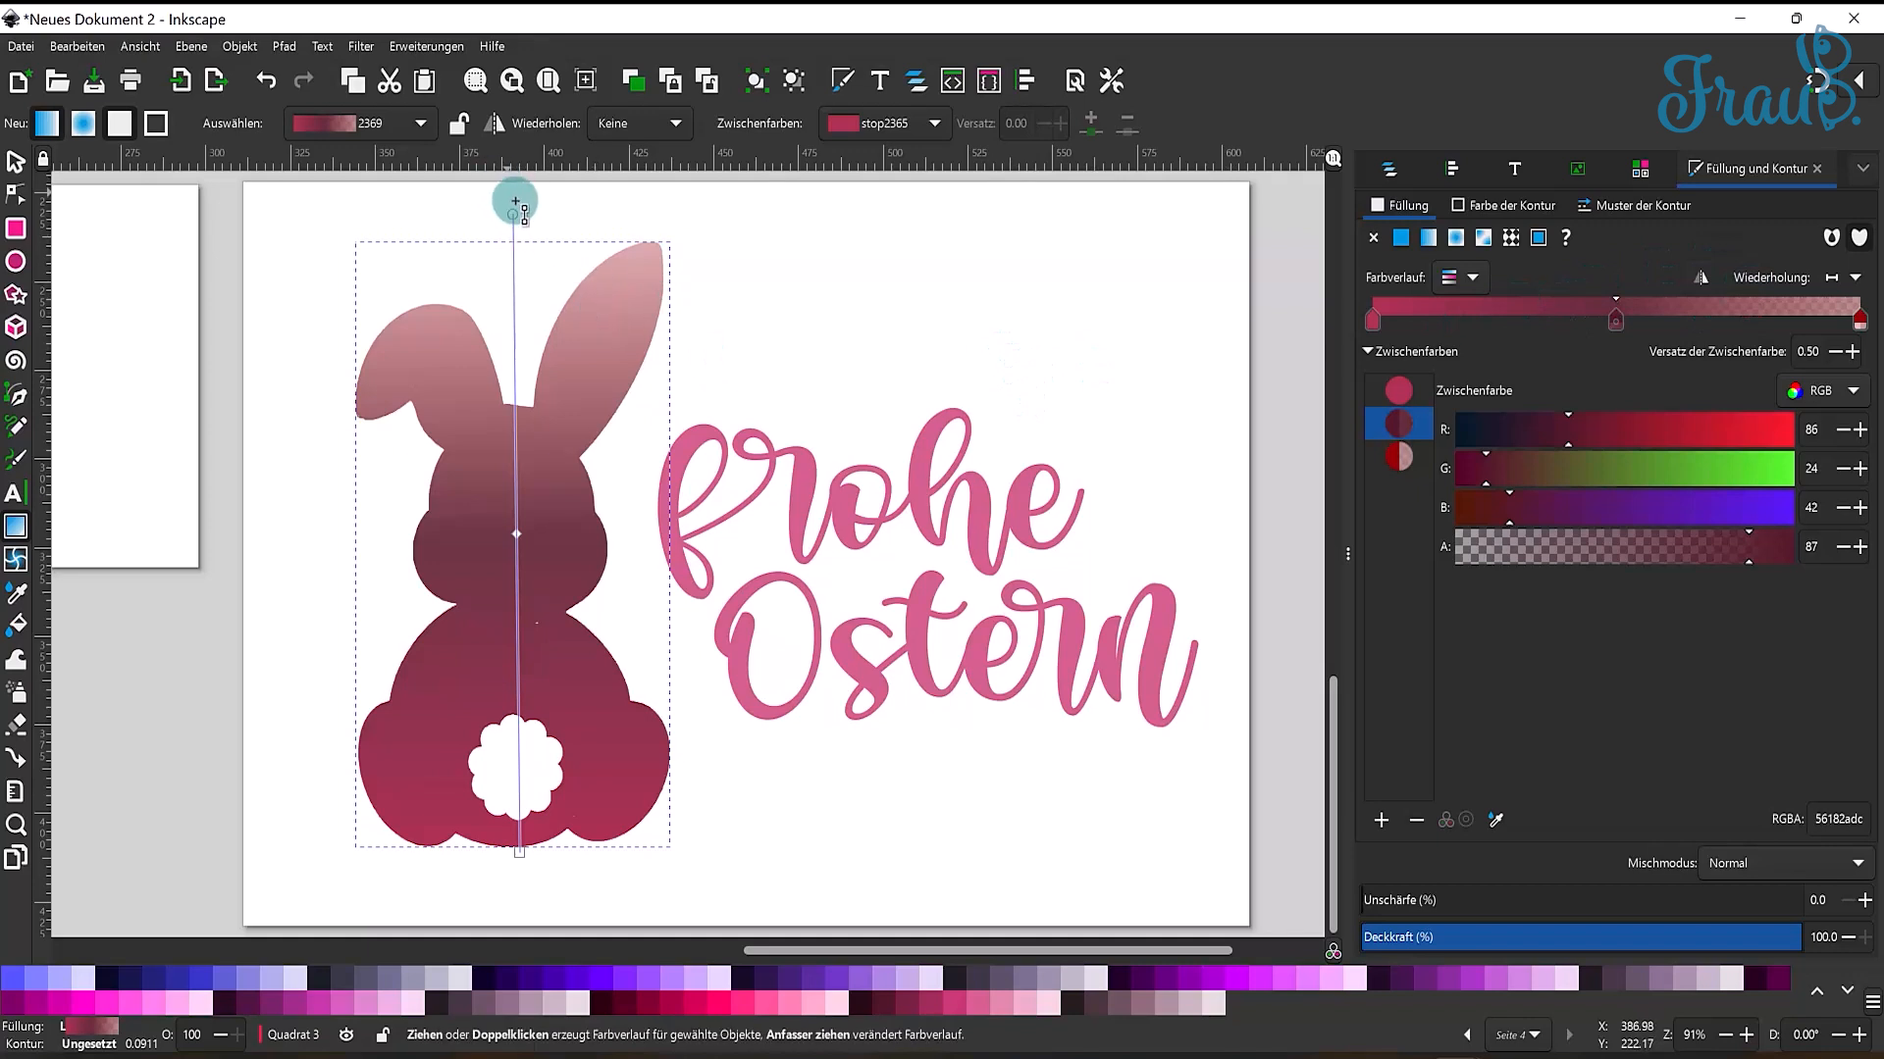
# - Reposition the bunny's gradient diagonally, from the tip of the upright ear to below the left foot
pyautogui.moveTo(514, 211); pyautogui.dragTo(636, 223)
pyautogui.moveTo(509, 851); pyautogui.dragTo(662, 301)
pyautogui.click(509, 906)
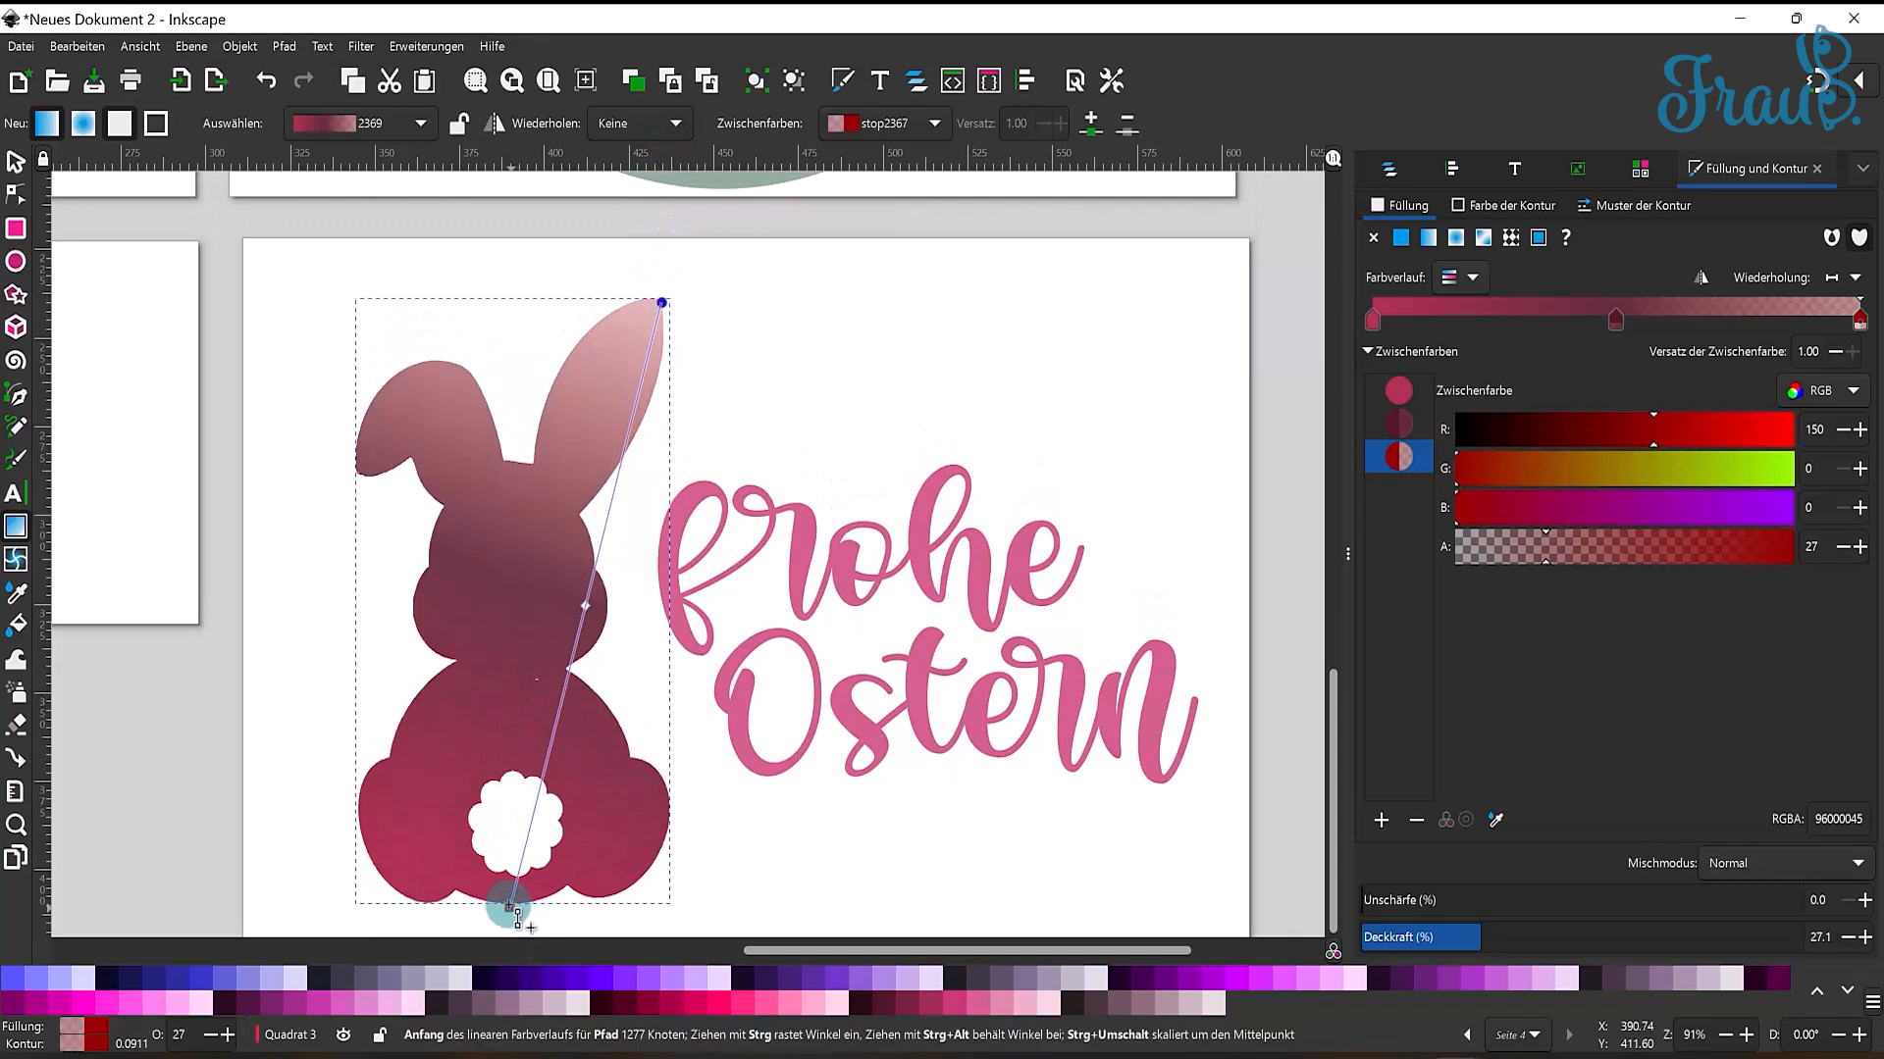
pyautogui.moveTo(509, 906); pyautogui.dragTo(338, 942)
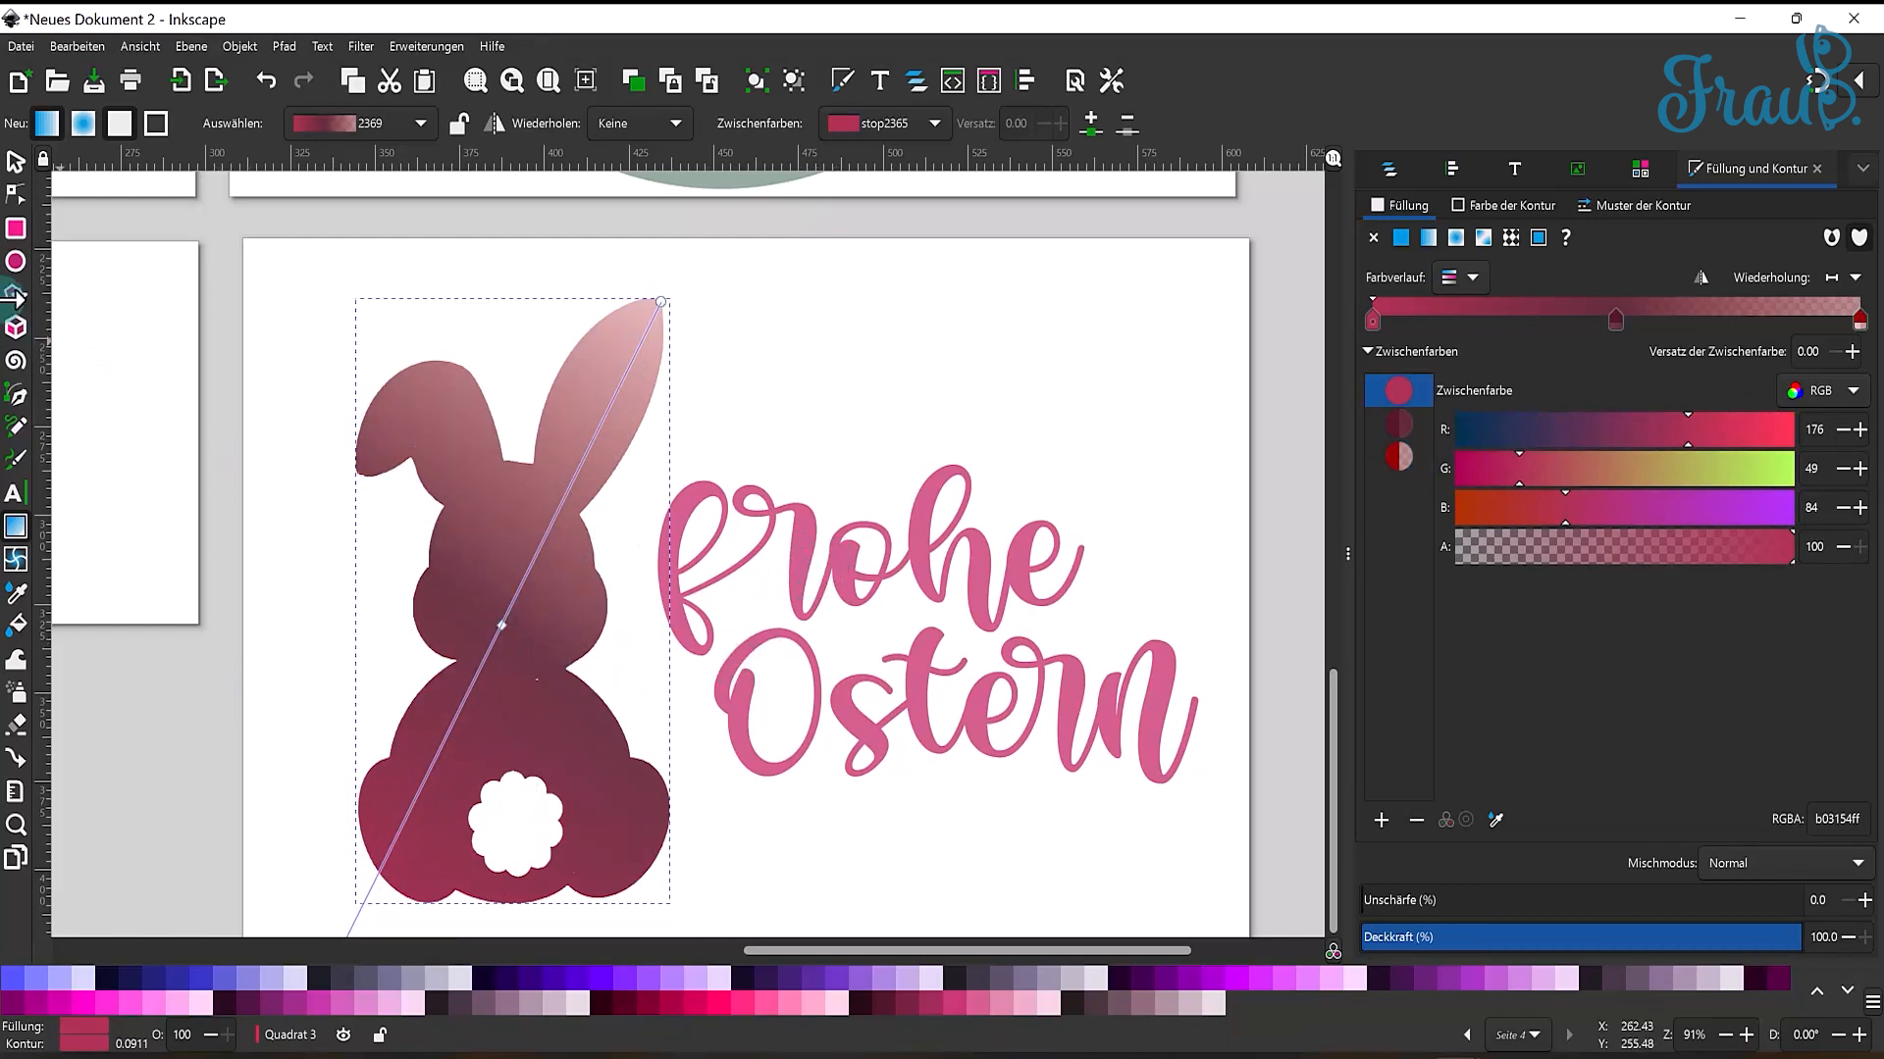
# - Apply a linear pink-to-transparent gradient to the word "frohe", rising diagonally from the base of the f to above the final e
pyautogui.click(15, 162)
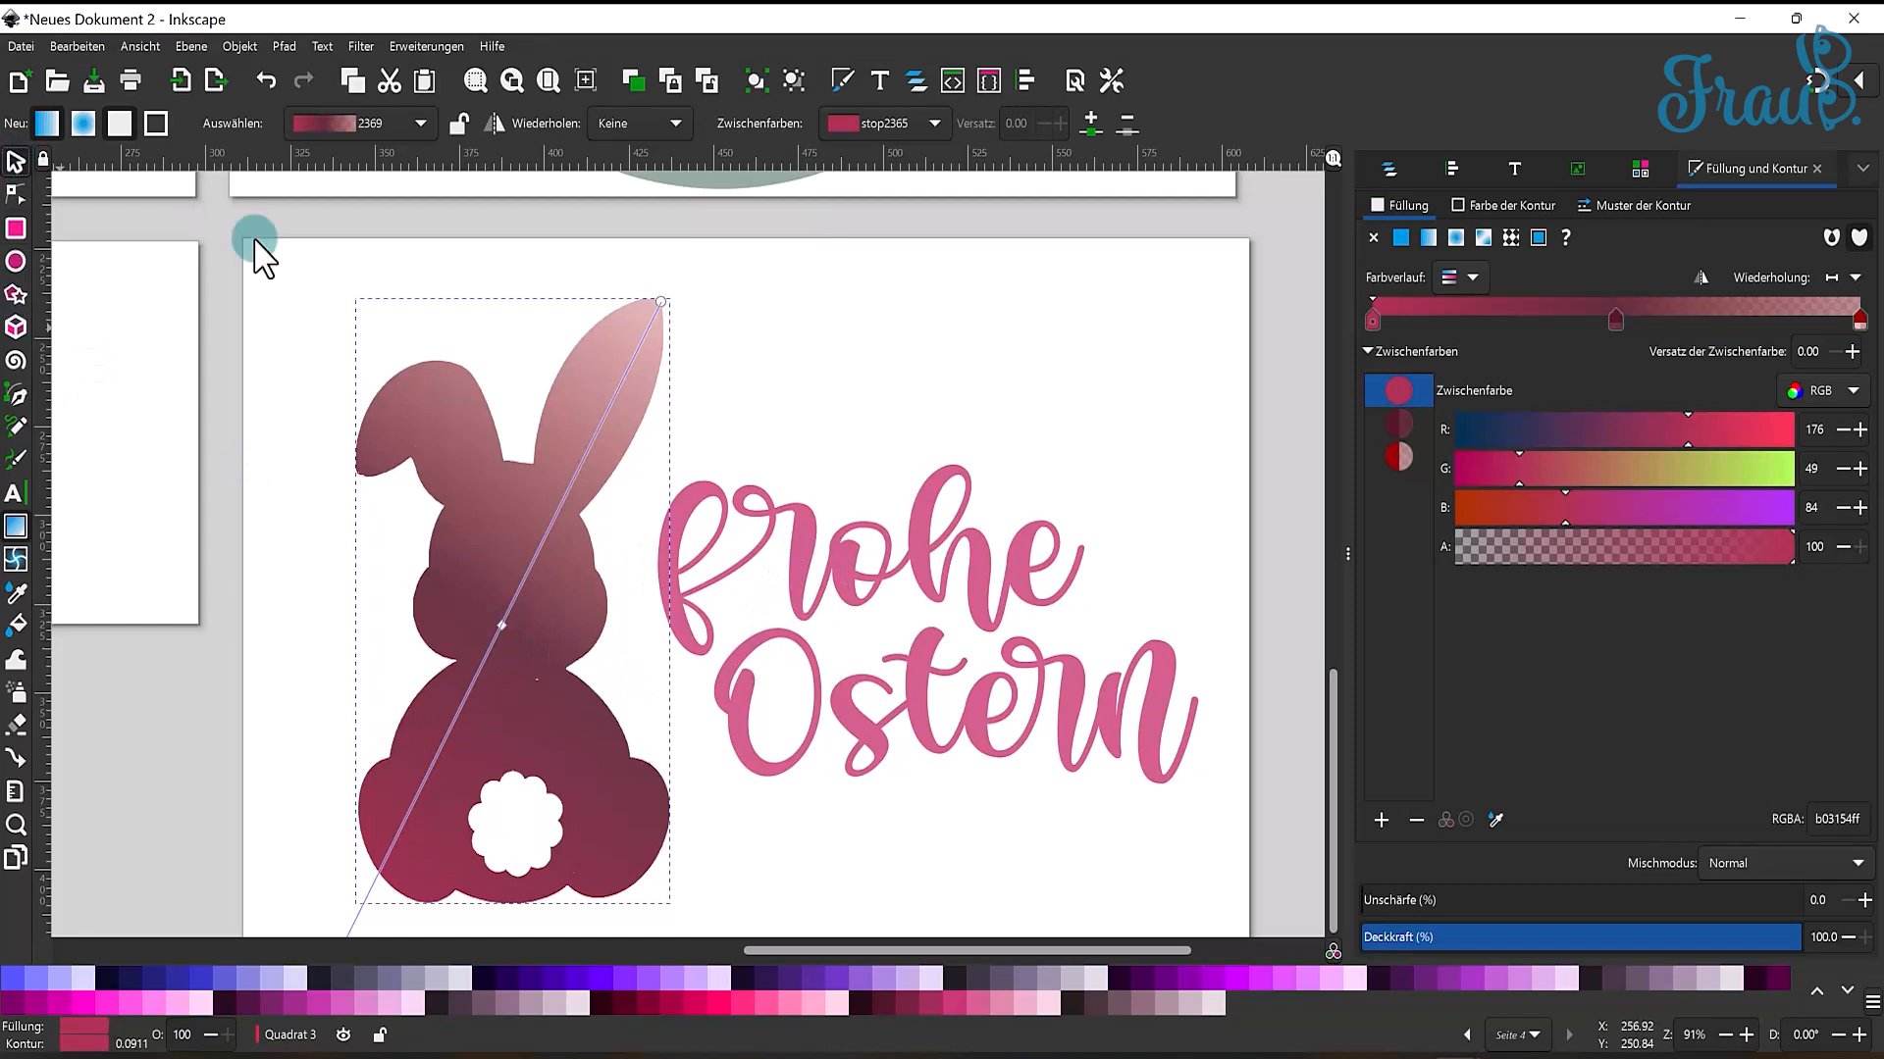
pyautogui.click(799, 561)
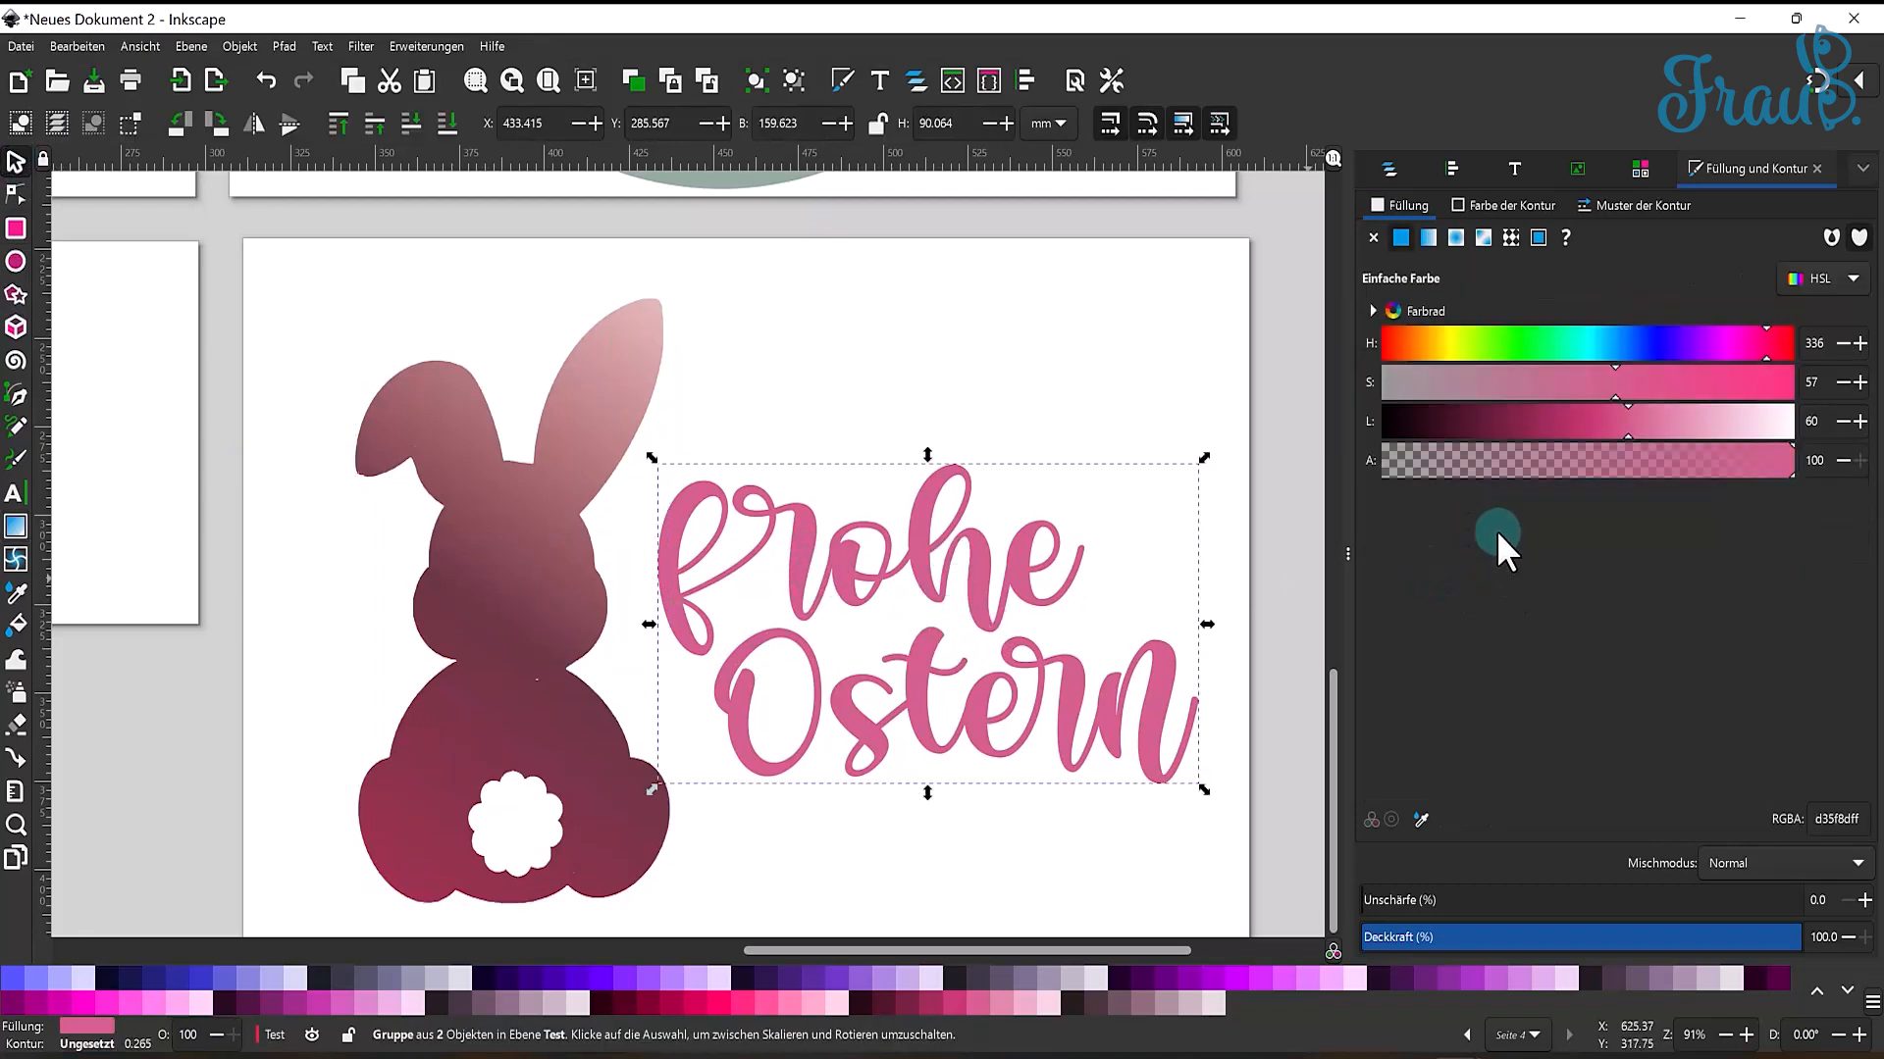
pyautogui.click(14, 530)
pyautogui.click(692, 638)
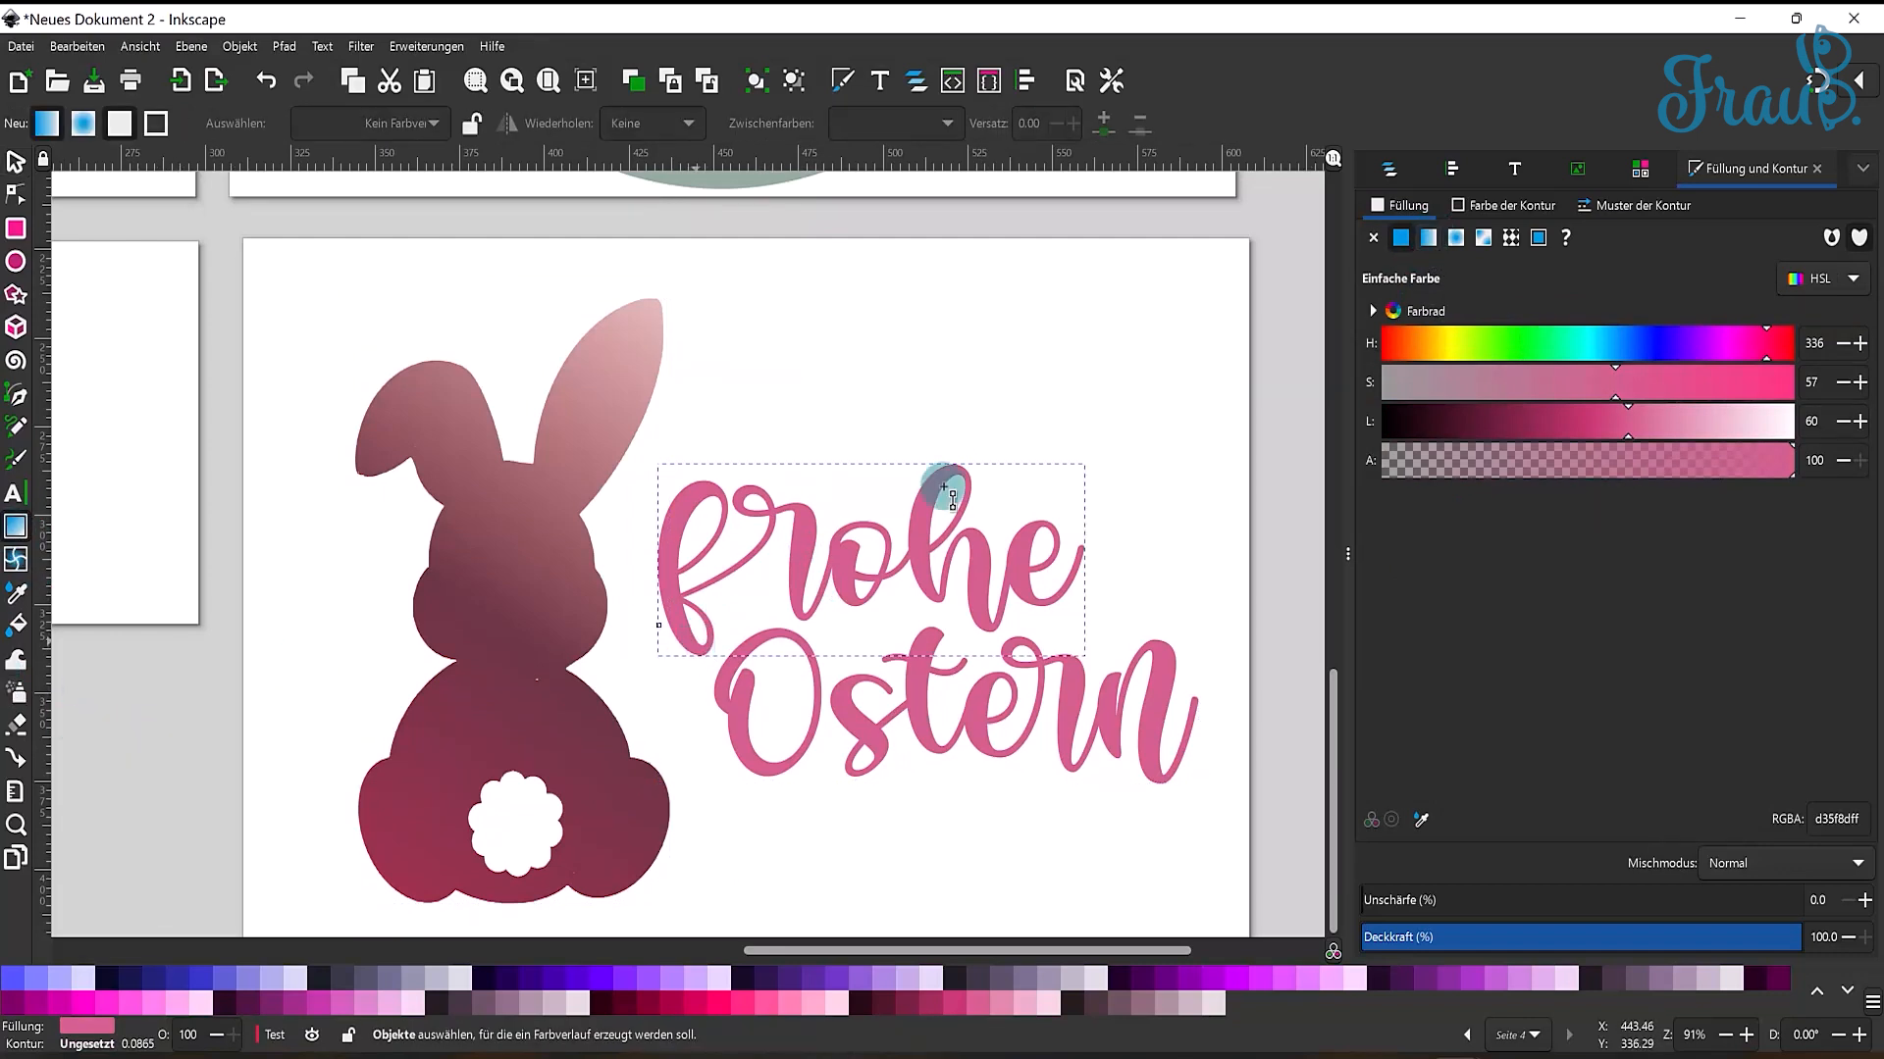
pyautogui.moveTo(944, 488); pyautogui.dragTo(1071, 417)
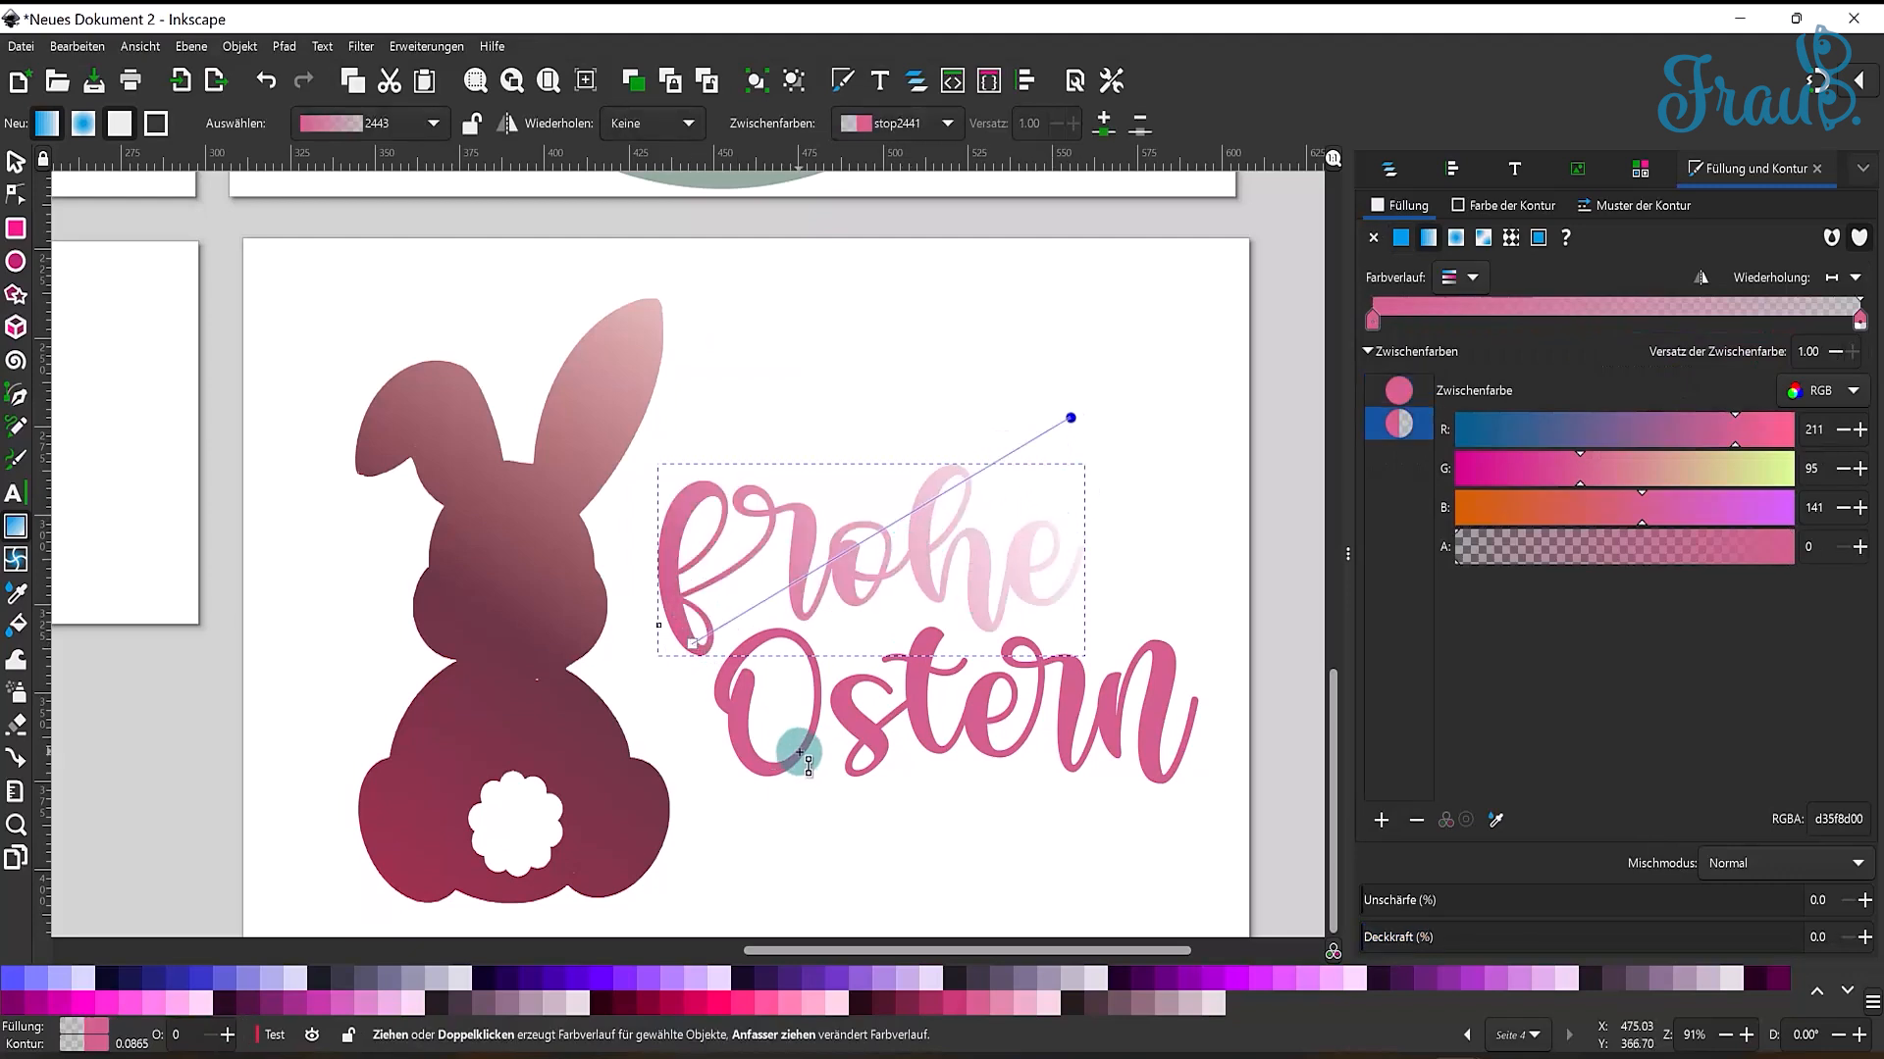
# - Set the red of the end stop in the "frohe" gradient to 44, and add a middle stop at offset 0.53 with green 199
pyautogui.click(1534, 429)
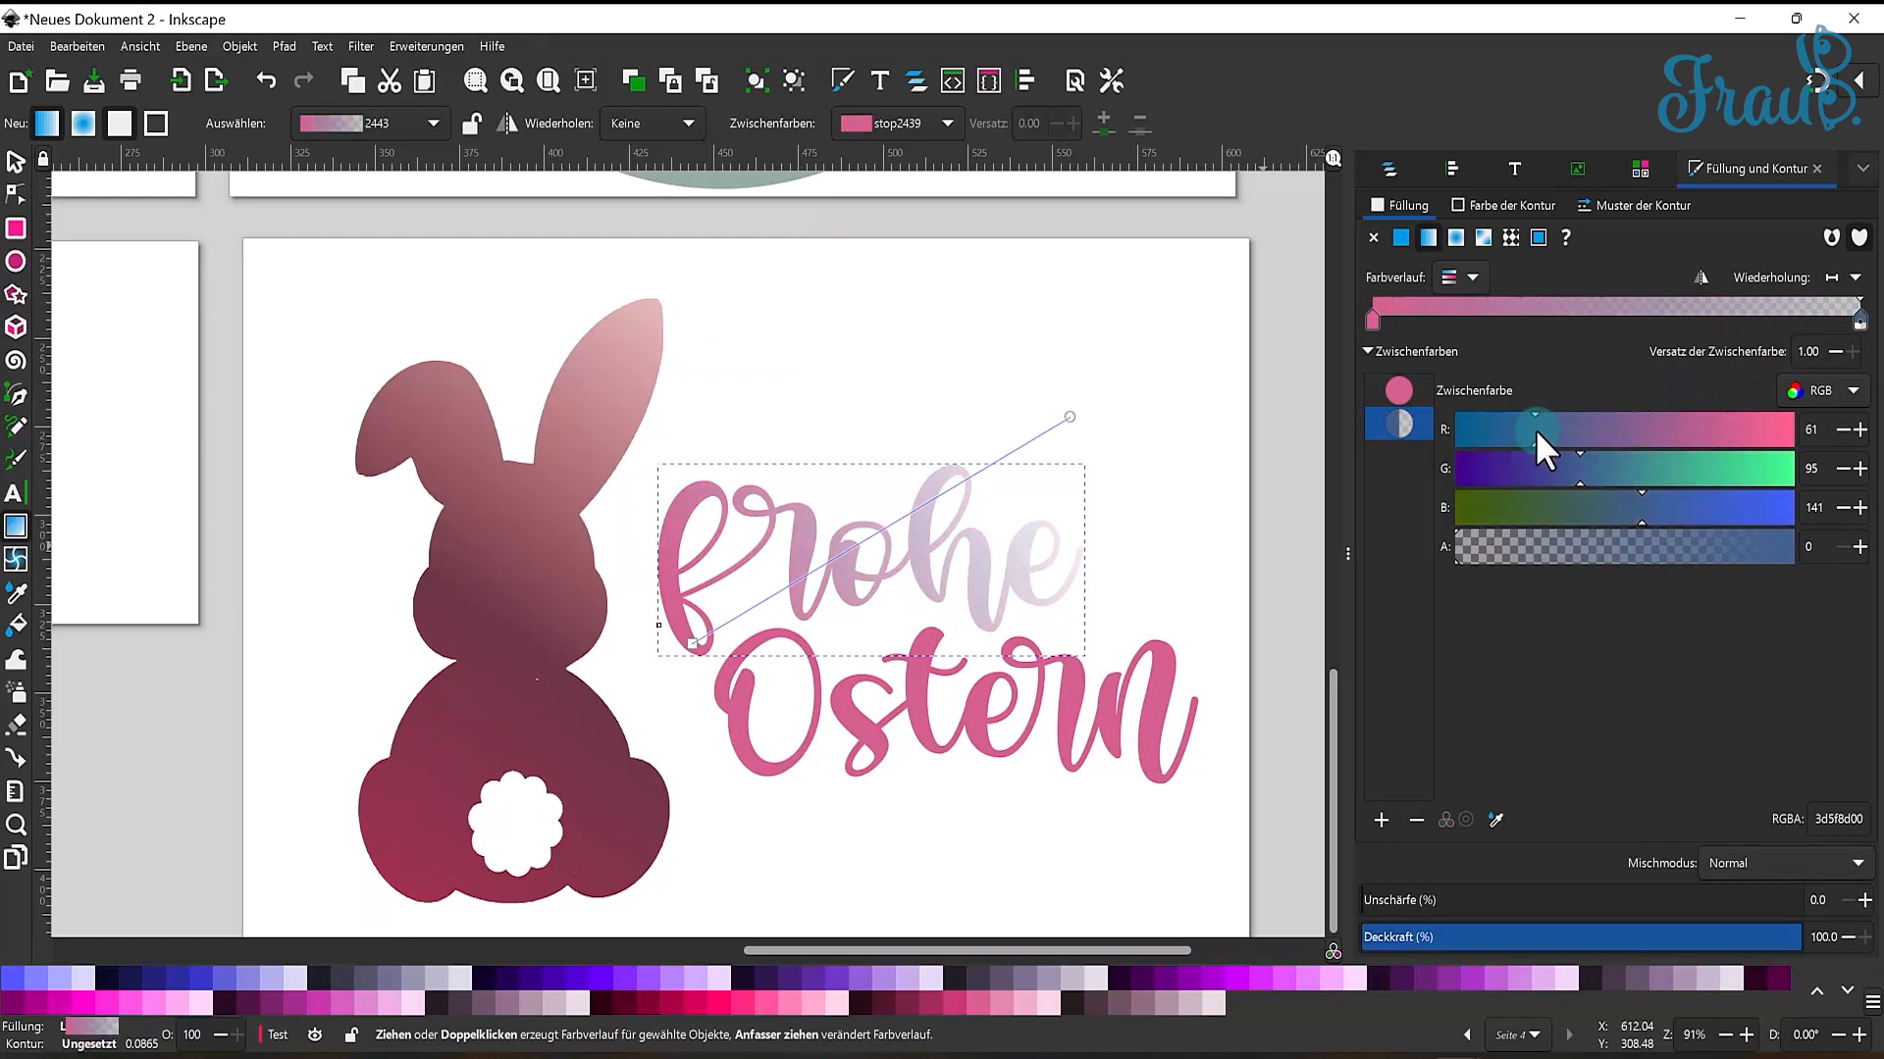
pyautogui.moveTo(1534, 427); pyautogui.dragTo(1513, 432)
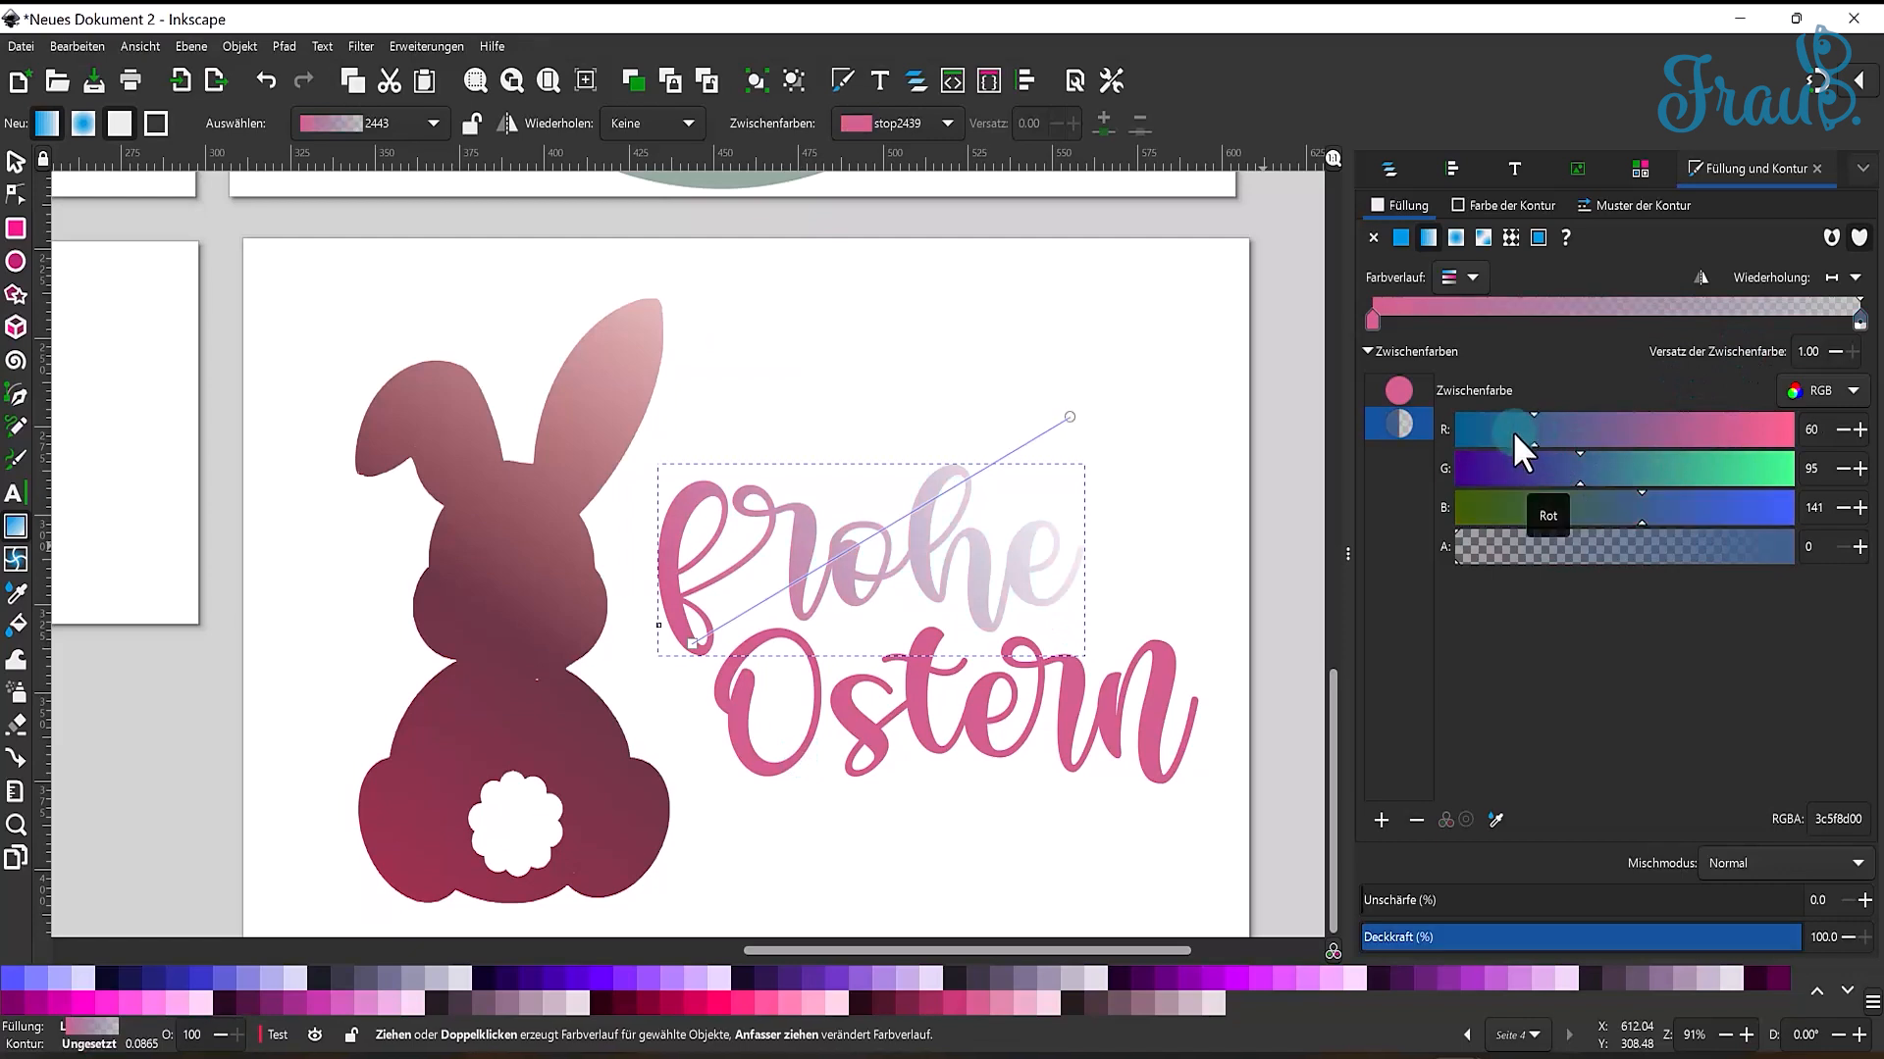
pyautogui.click(1513, 432)
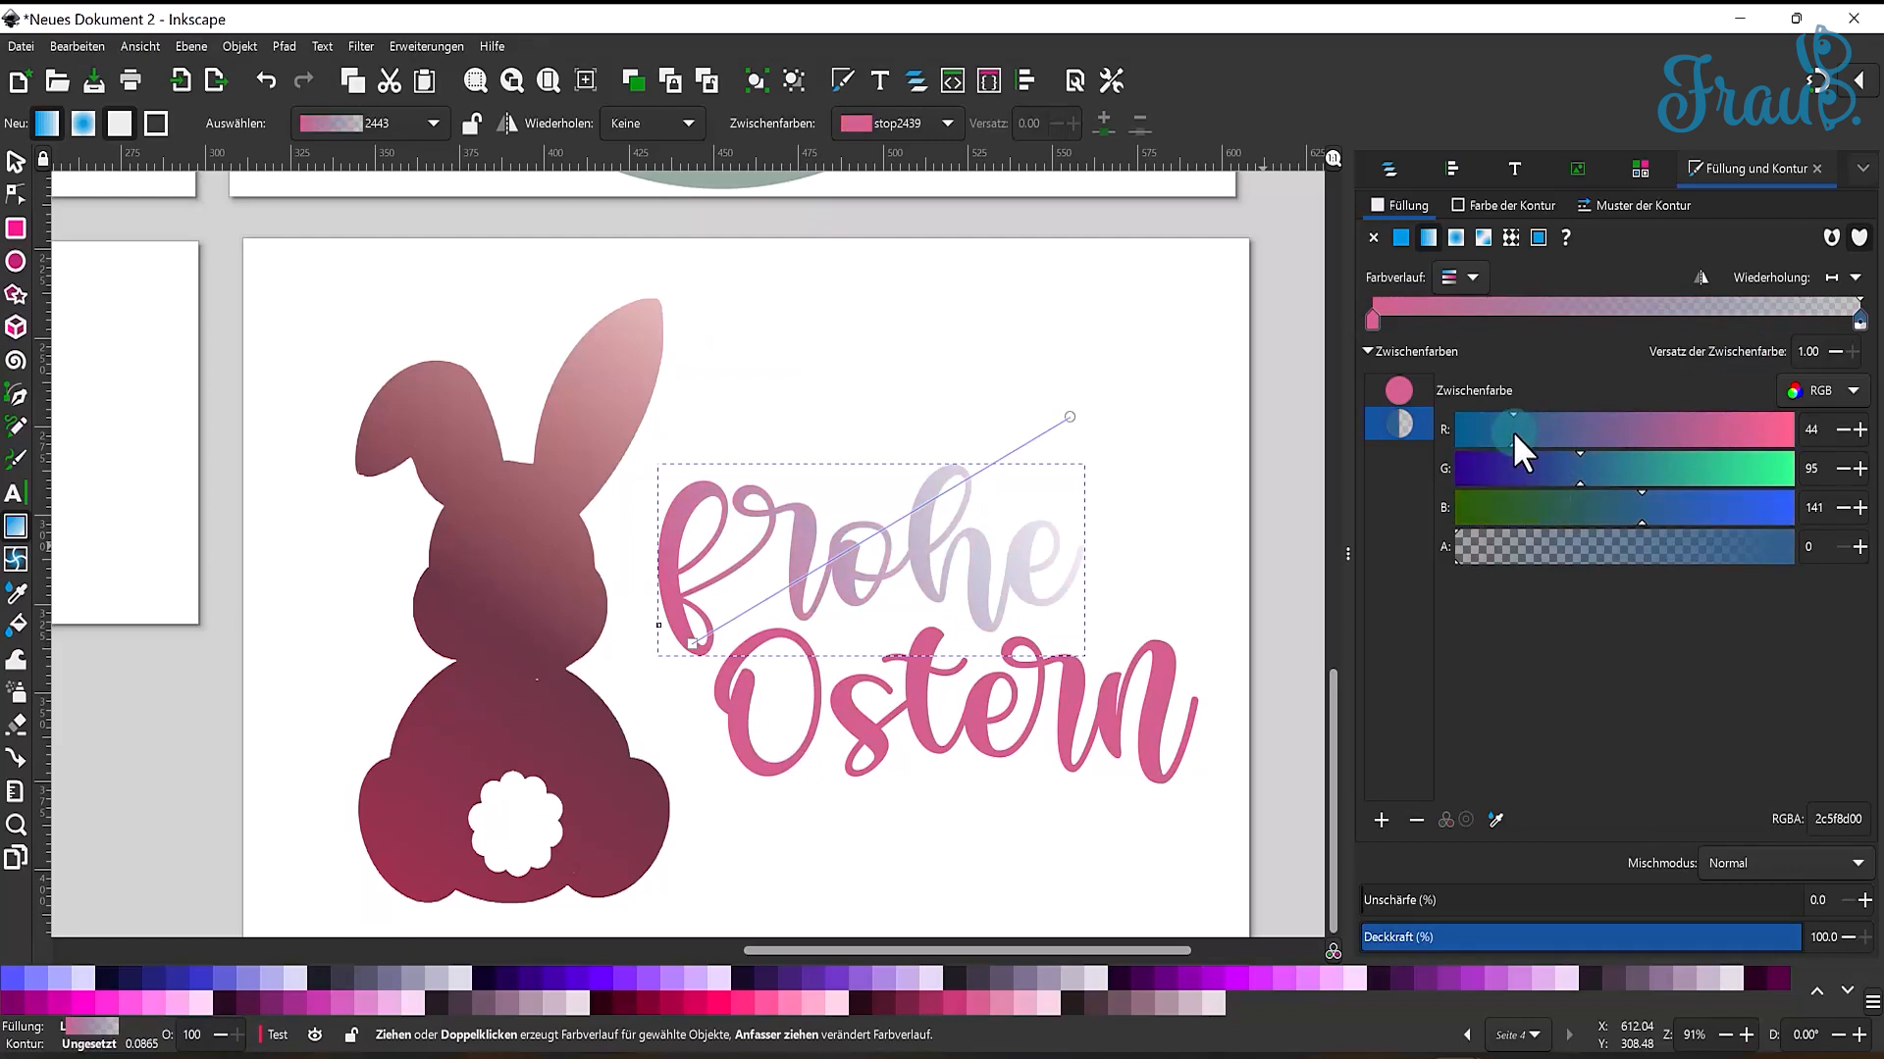
pyautogui.doubleClick(1632, 312)
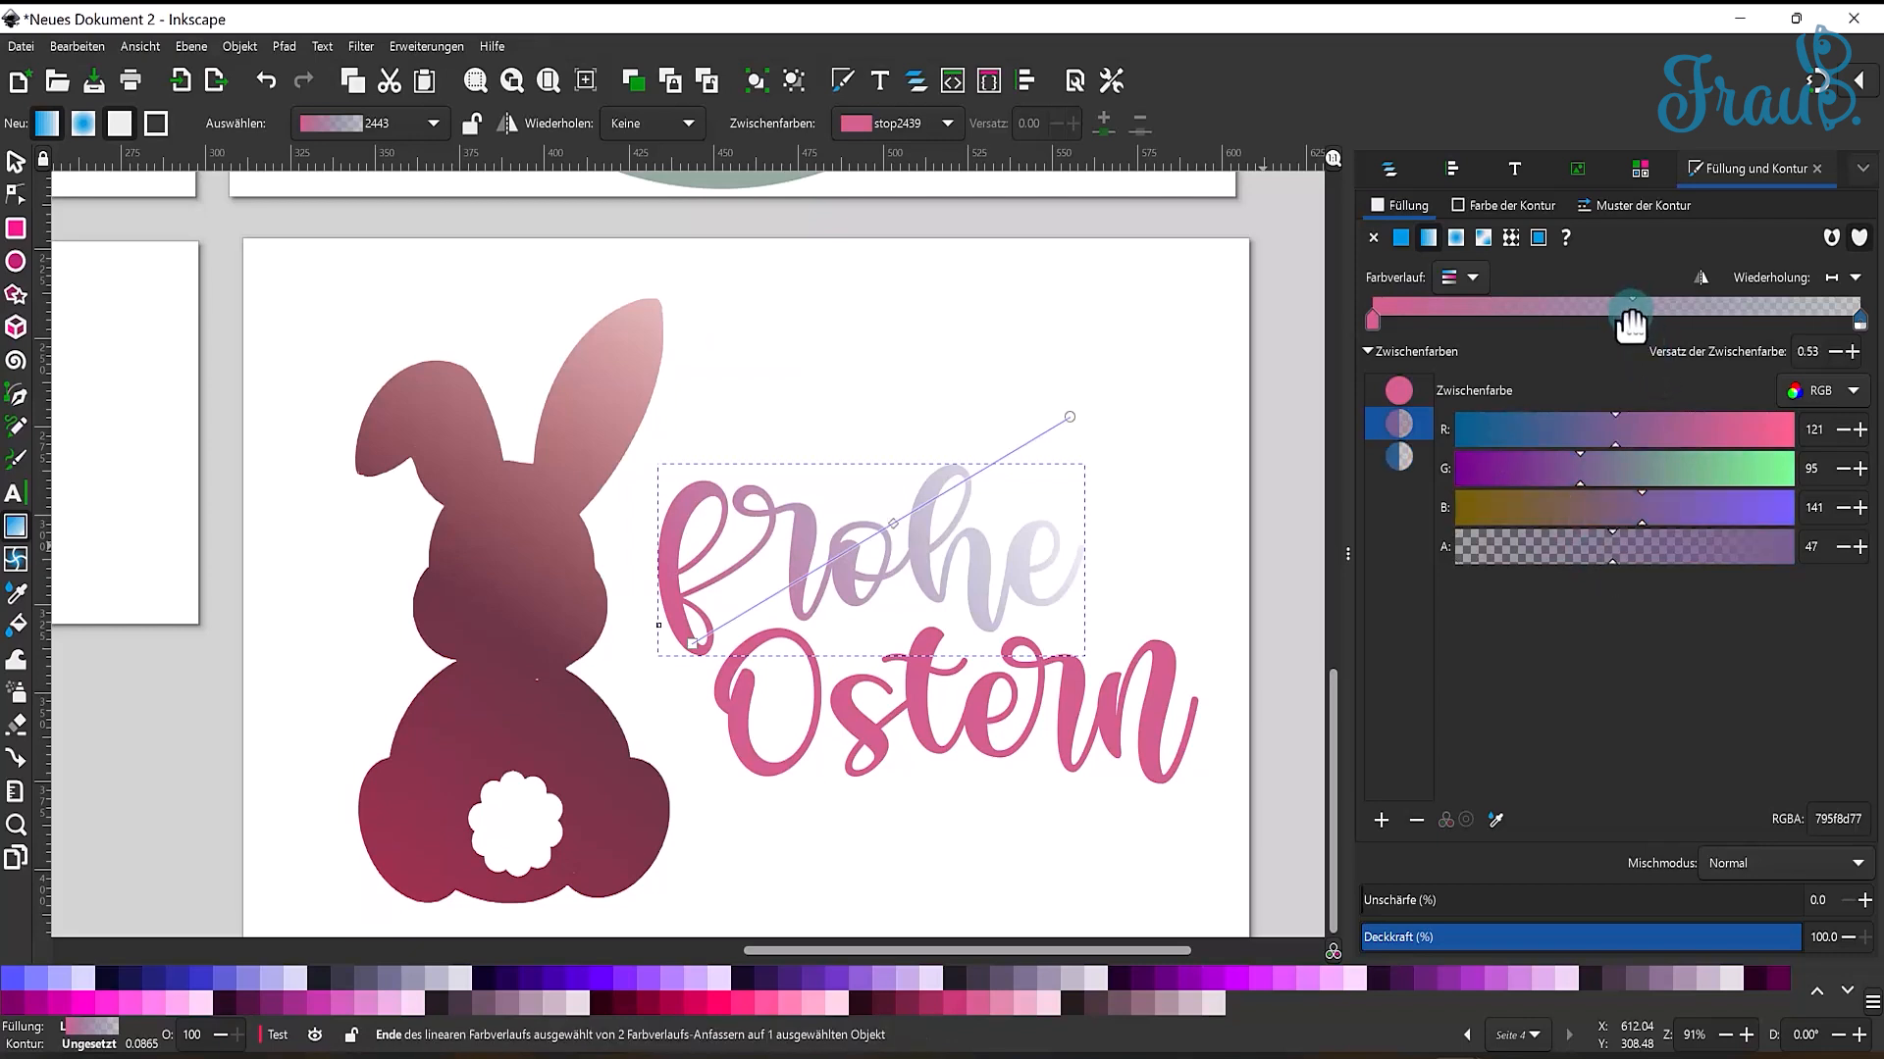
pyautogui.click(1718, 474)
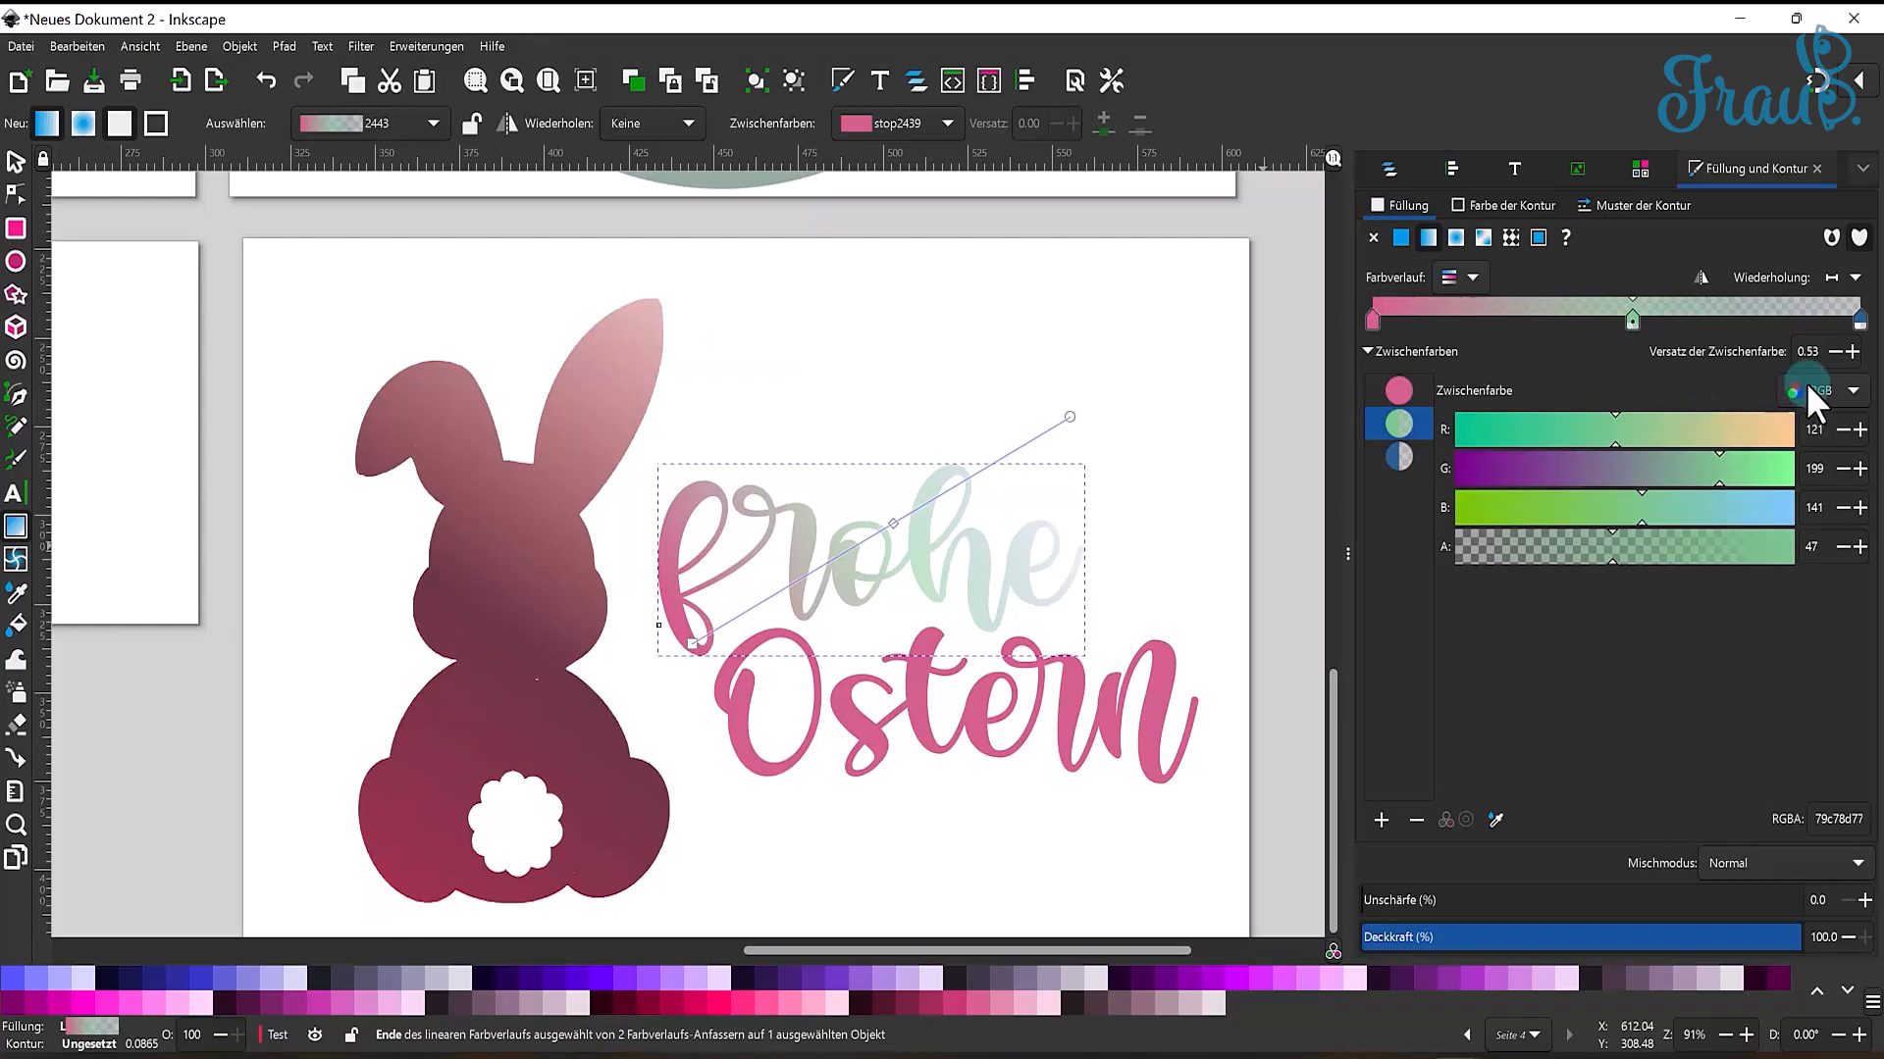
# - Shift the end stop of the "frohe" gradient to offset 0.90, set its alpha to 66, and deselect the word
pyautogui.moveTo(1859, 319); pyautogui.dragTo(1810, 319)
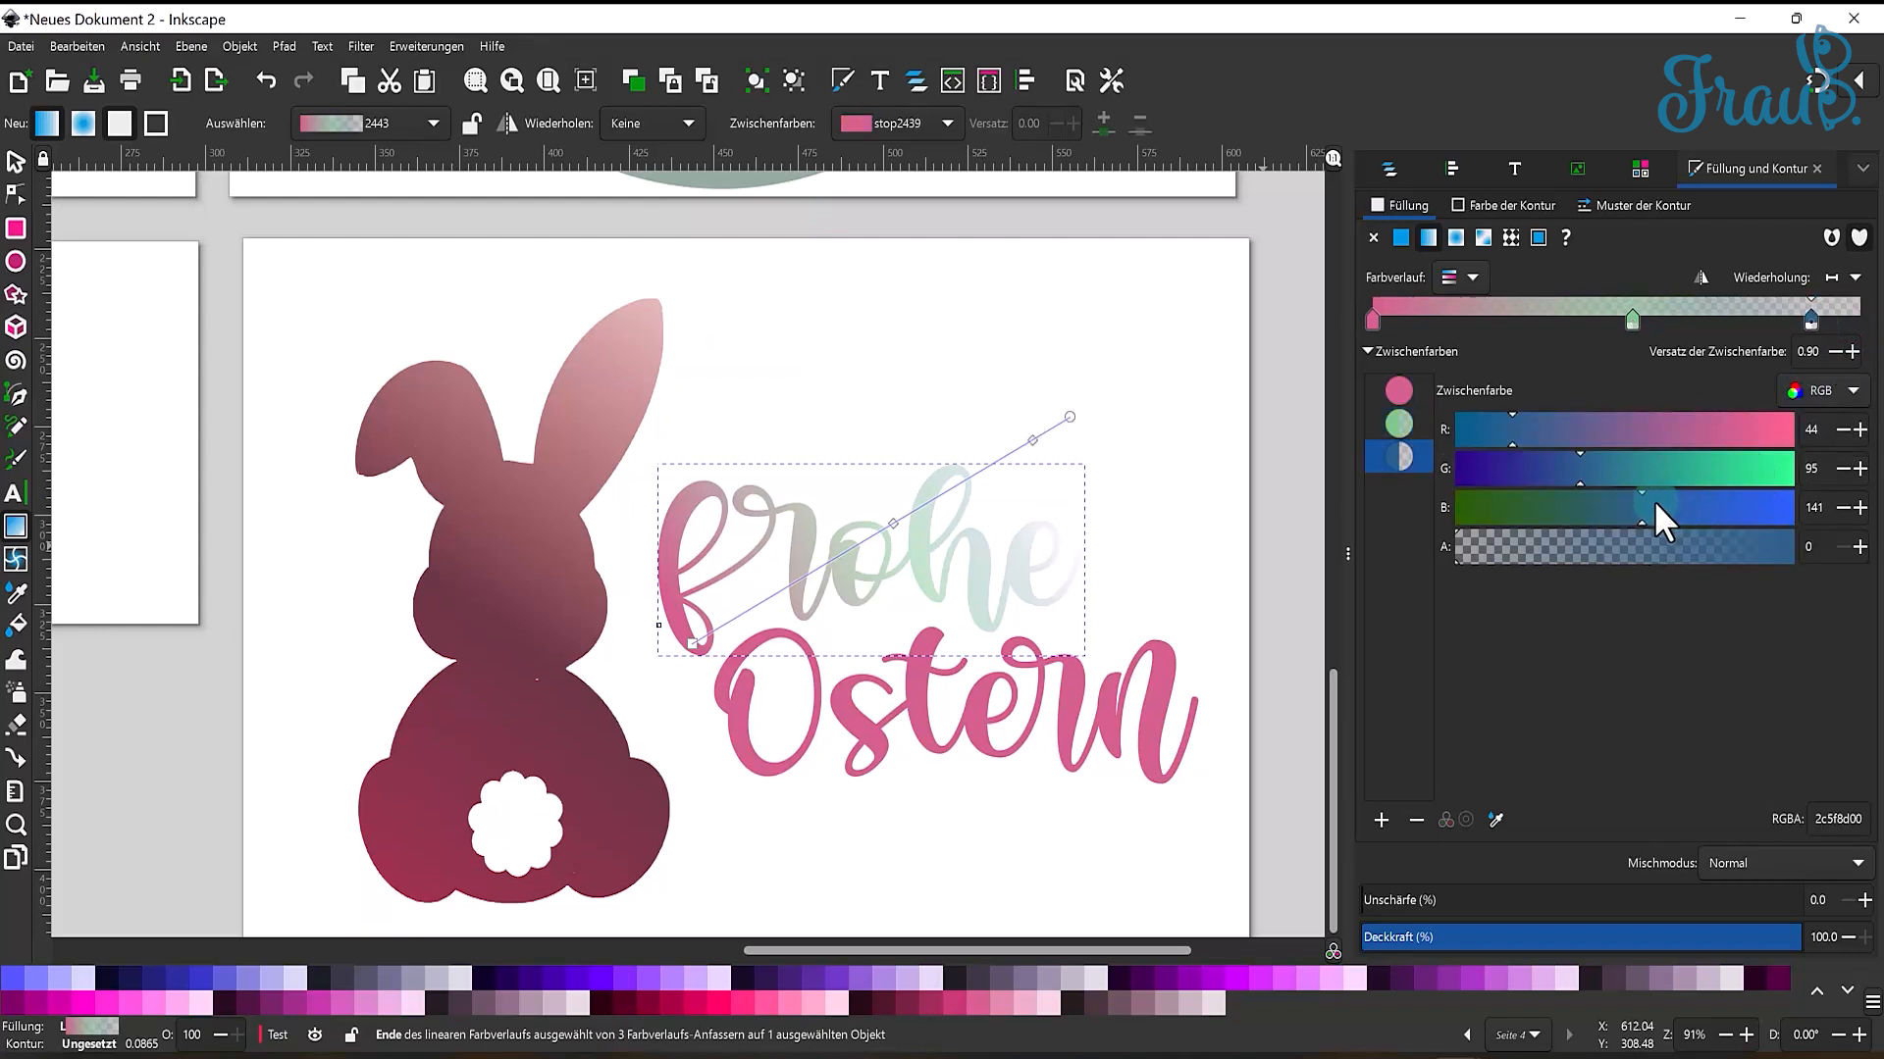
pyautogui.click(1668, 546)
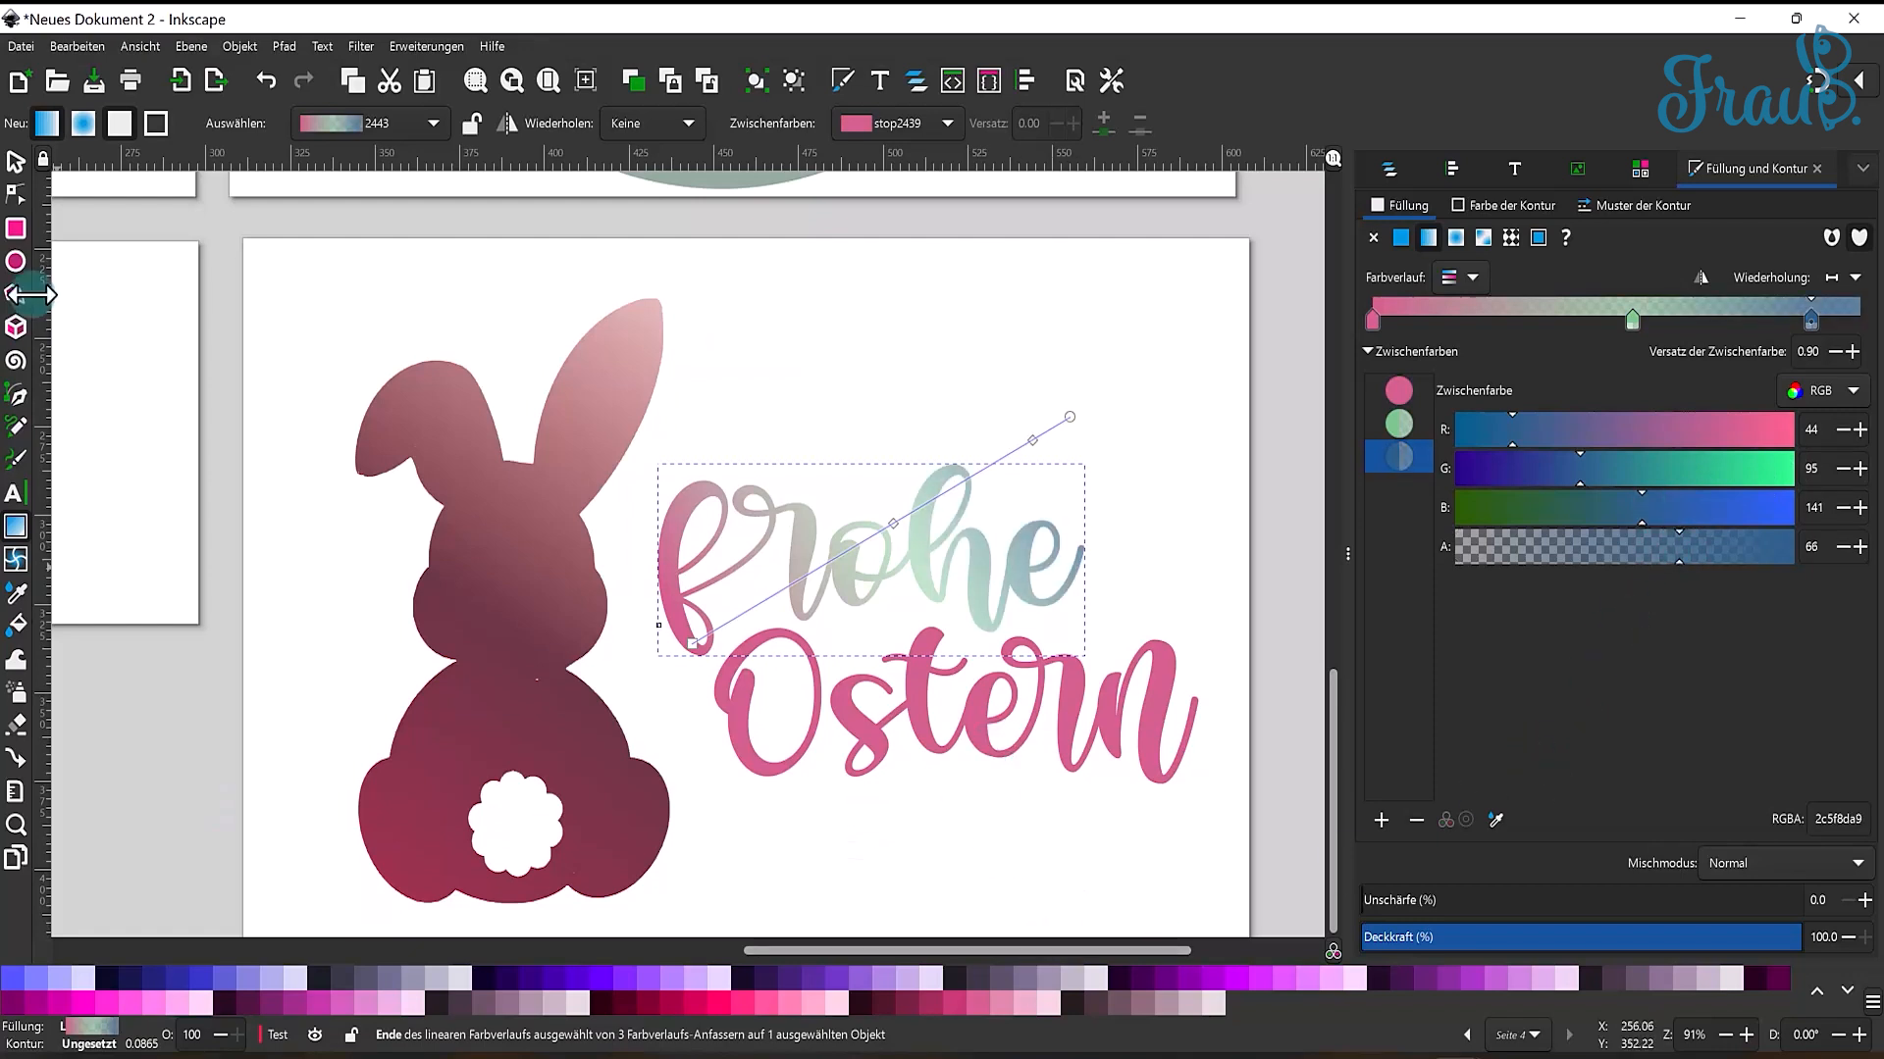
pyautogui.click(16, 162)
pyautogui.click(854, 799)
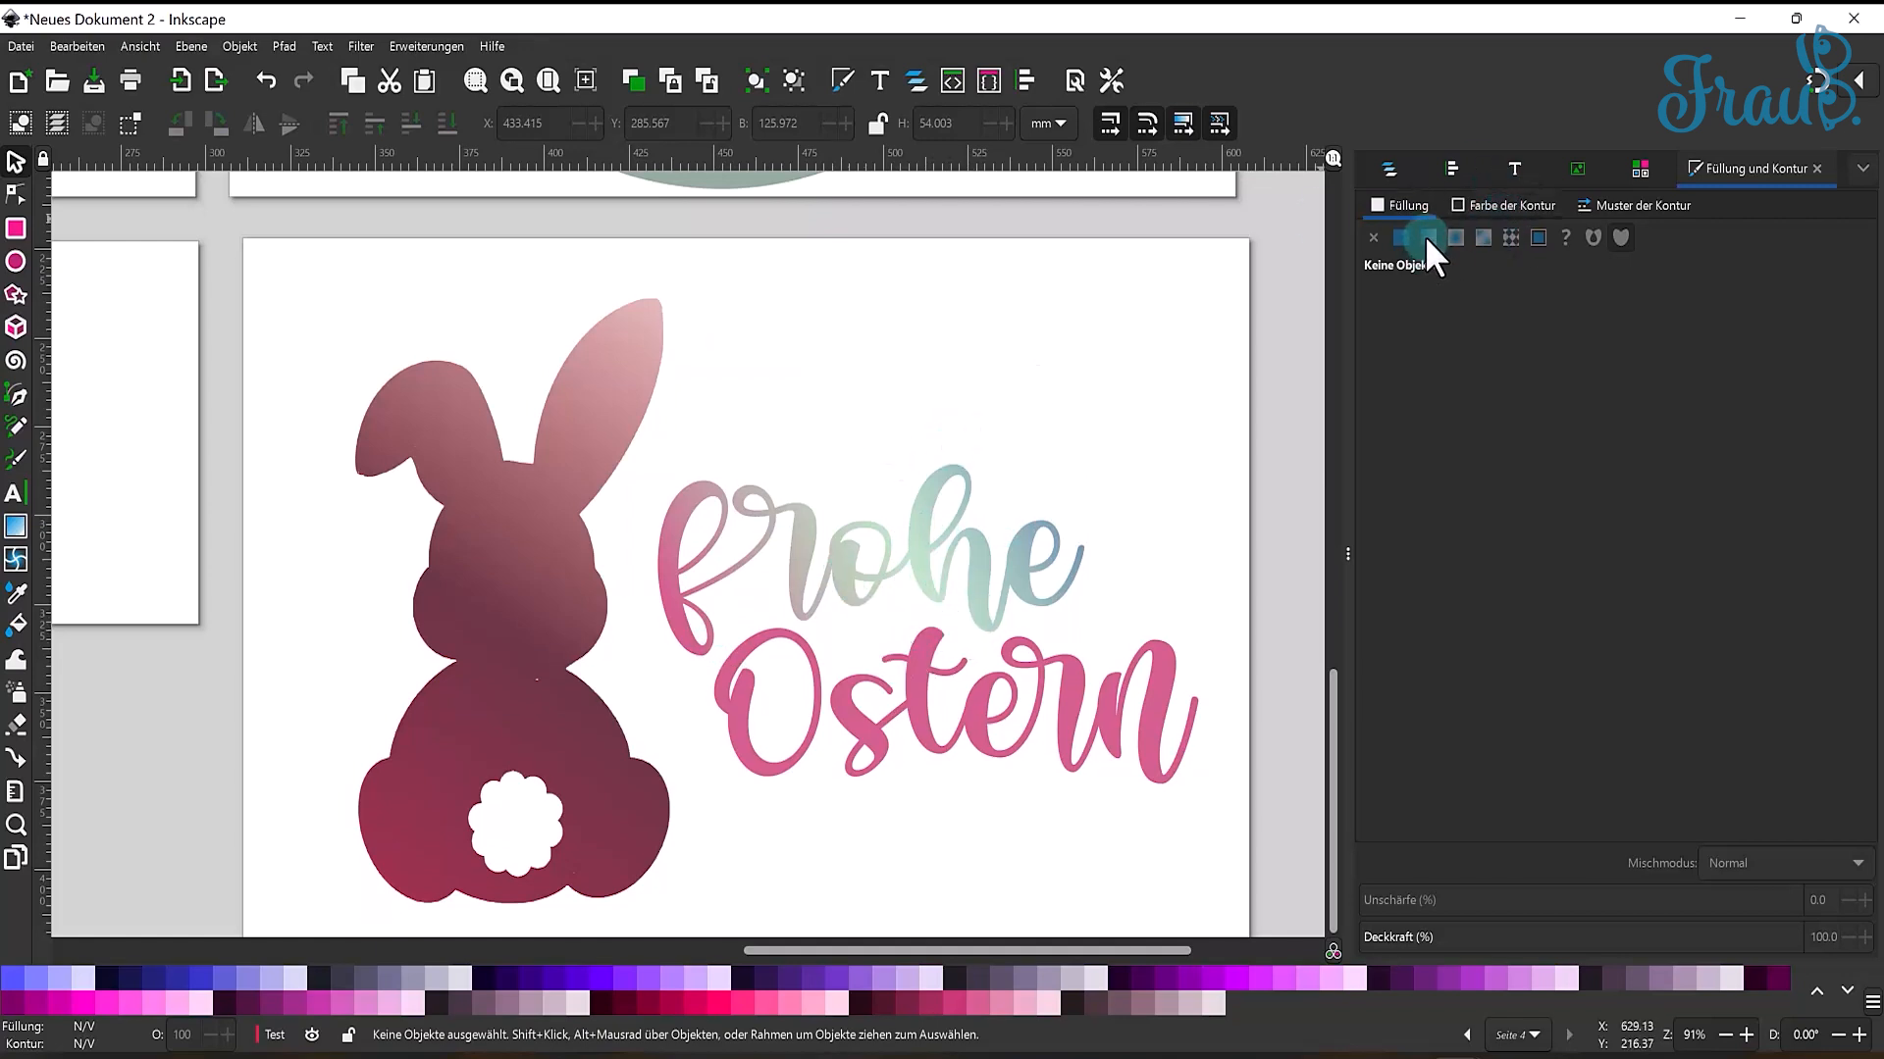
# - Apply a linear gradient across the whole "frohe Ostern" group with a middle stop at offset 0.45, green 204 and blue 139
pyautogui.click(986, 569)
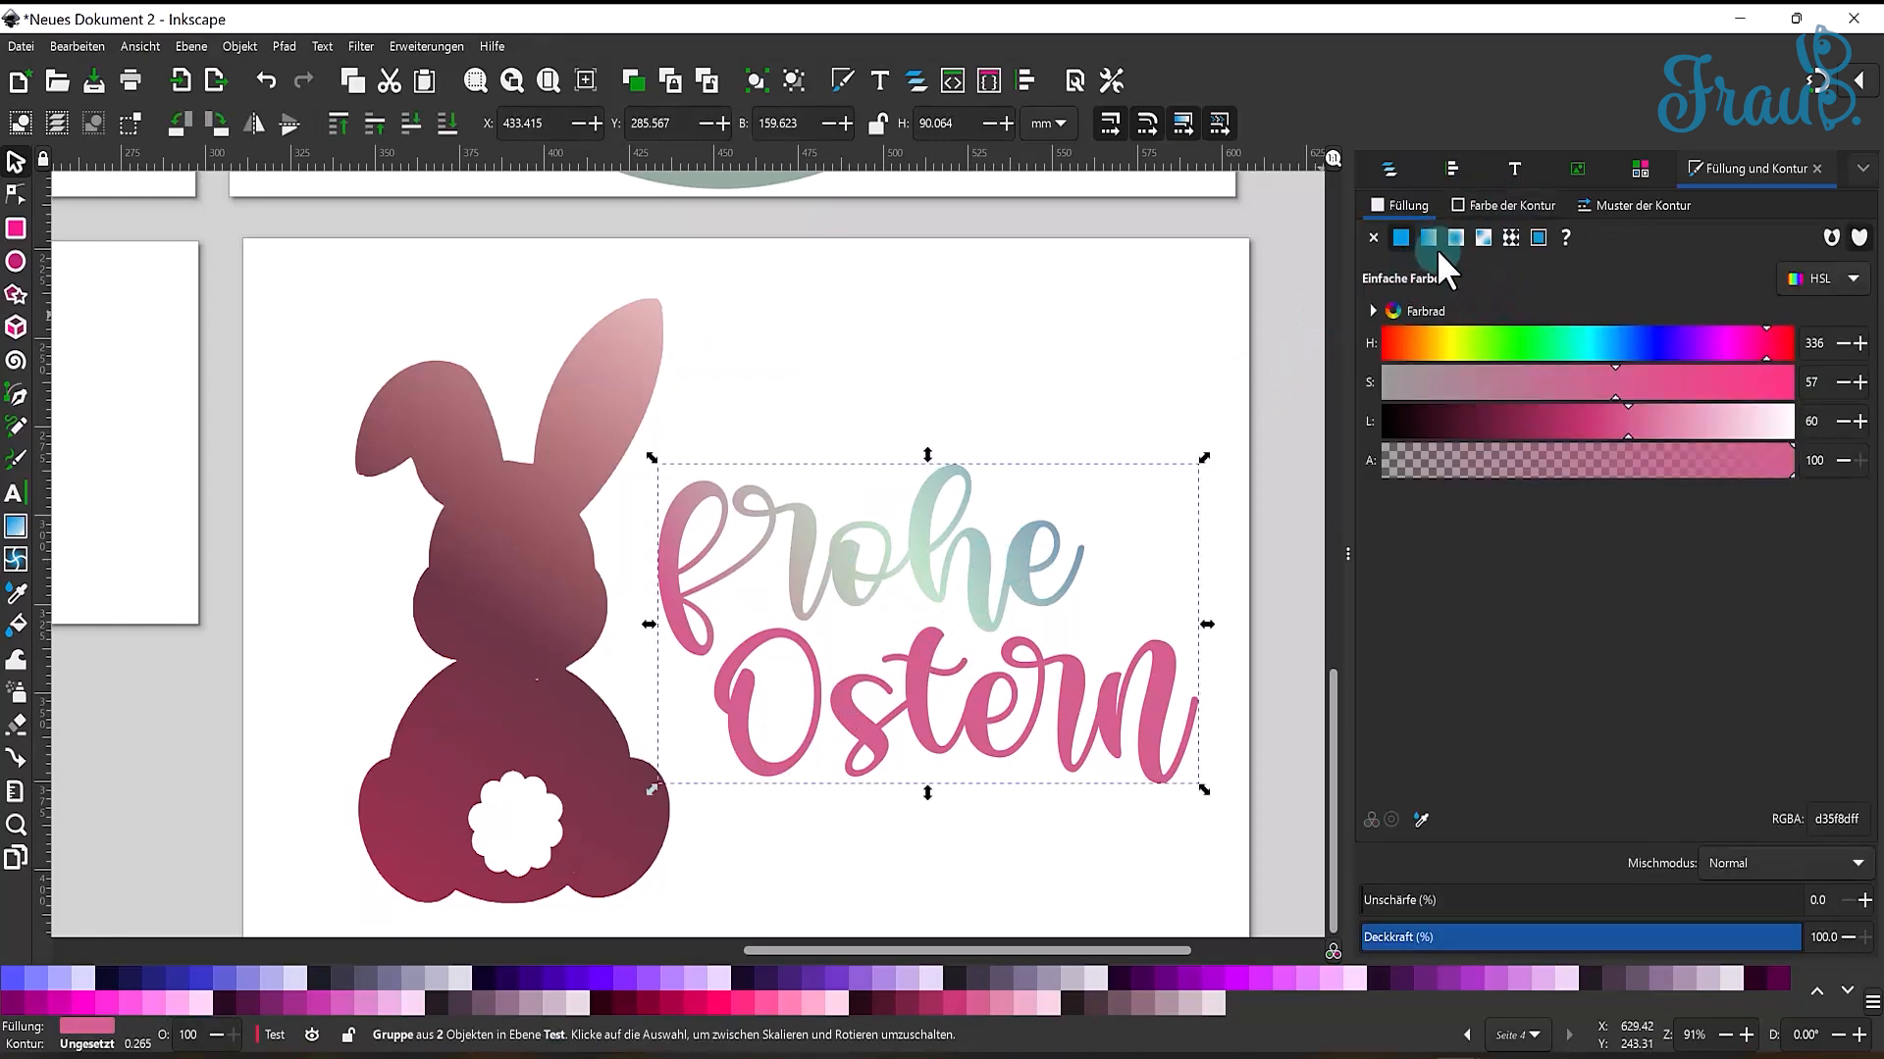
pyautogui.click(1425, 239)
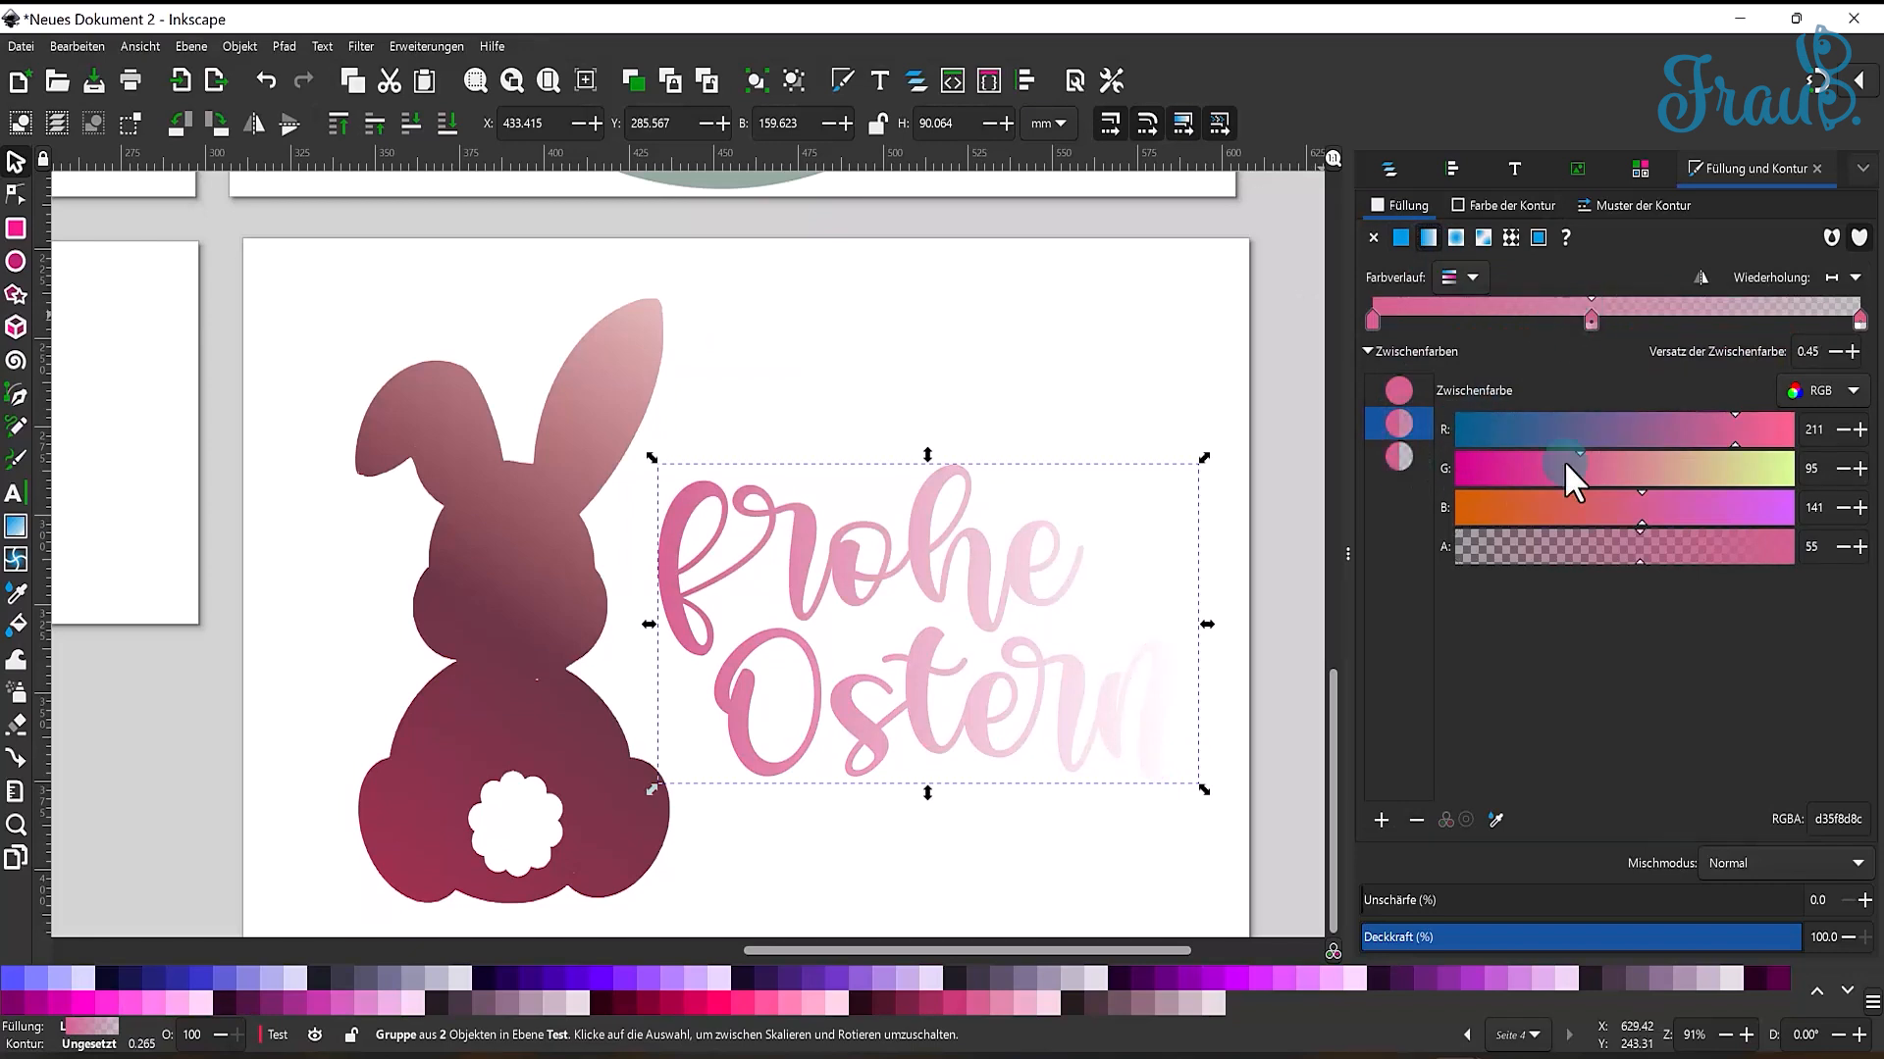
pyautogui.moveTo(1678, 462); pyautogui.dragTo(1725, 474)
pyautogui.click(1641, 518)
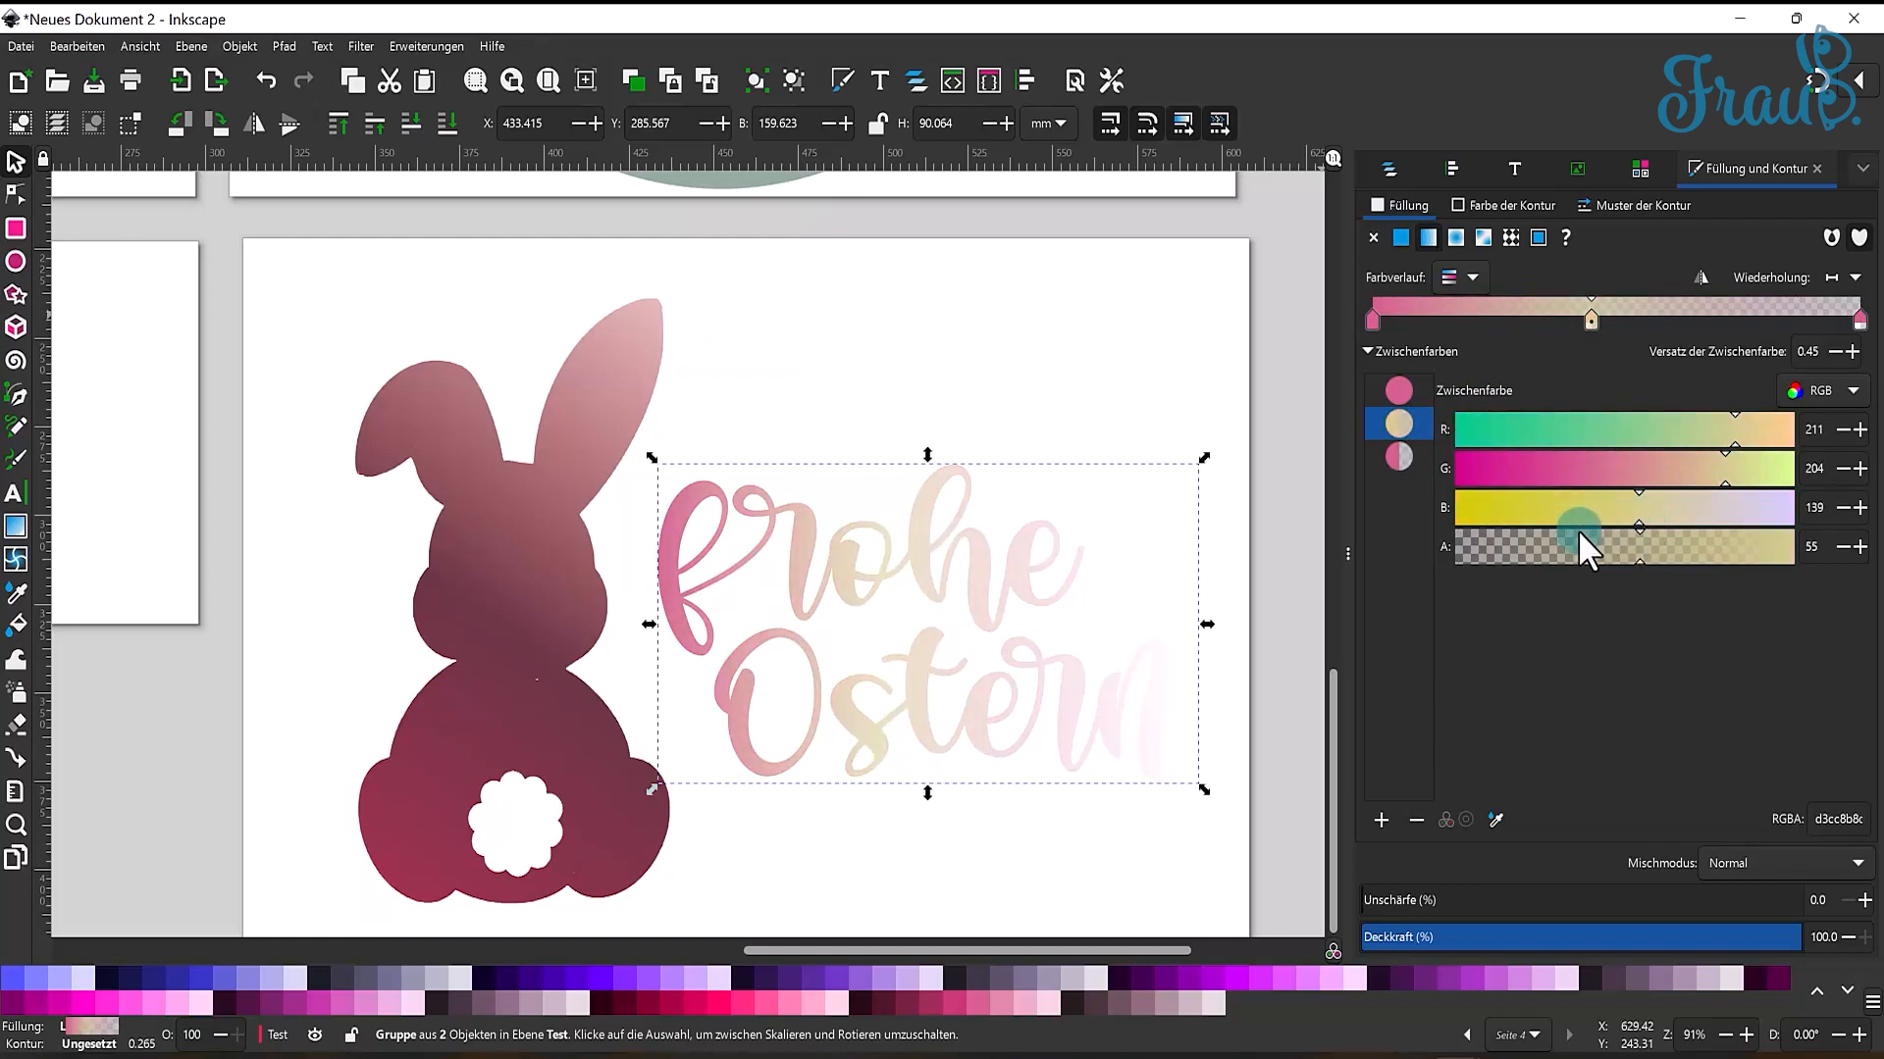
# - Set the gradient's middle stop to blue 81 and alpha 76, and increase the opacity of the end stop
pyautogui.click(1713, 546)
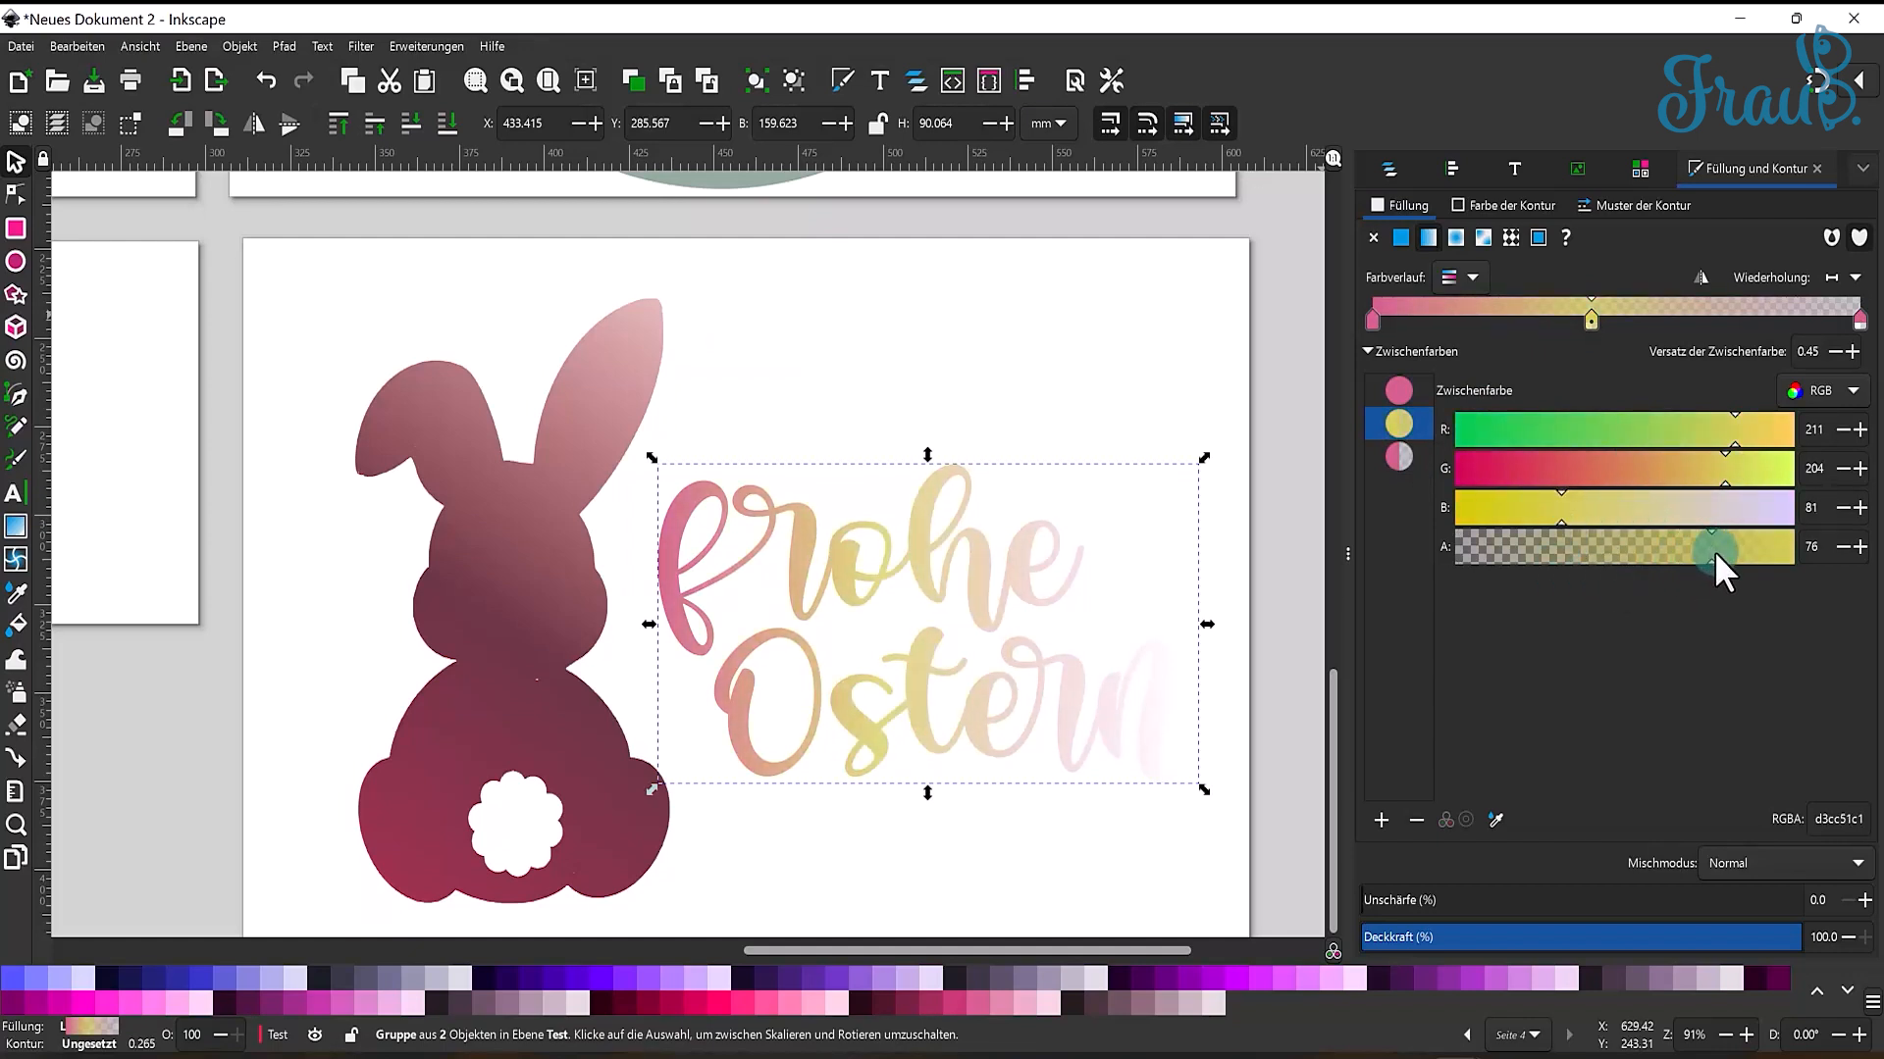
pyautogui.click(1399, 458)
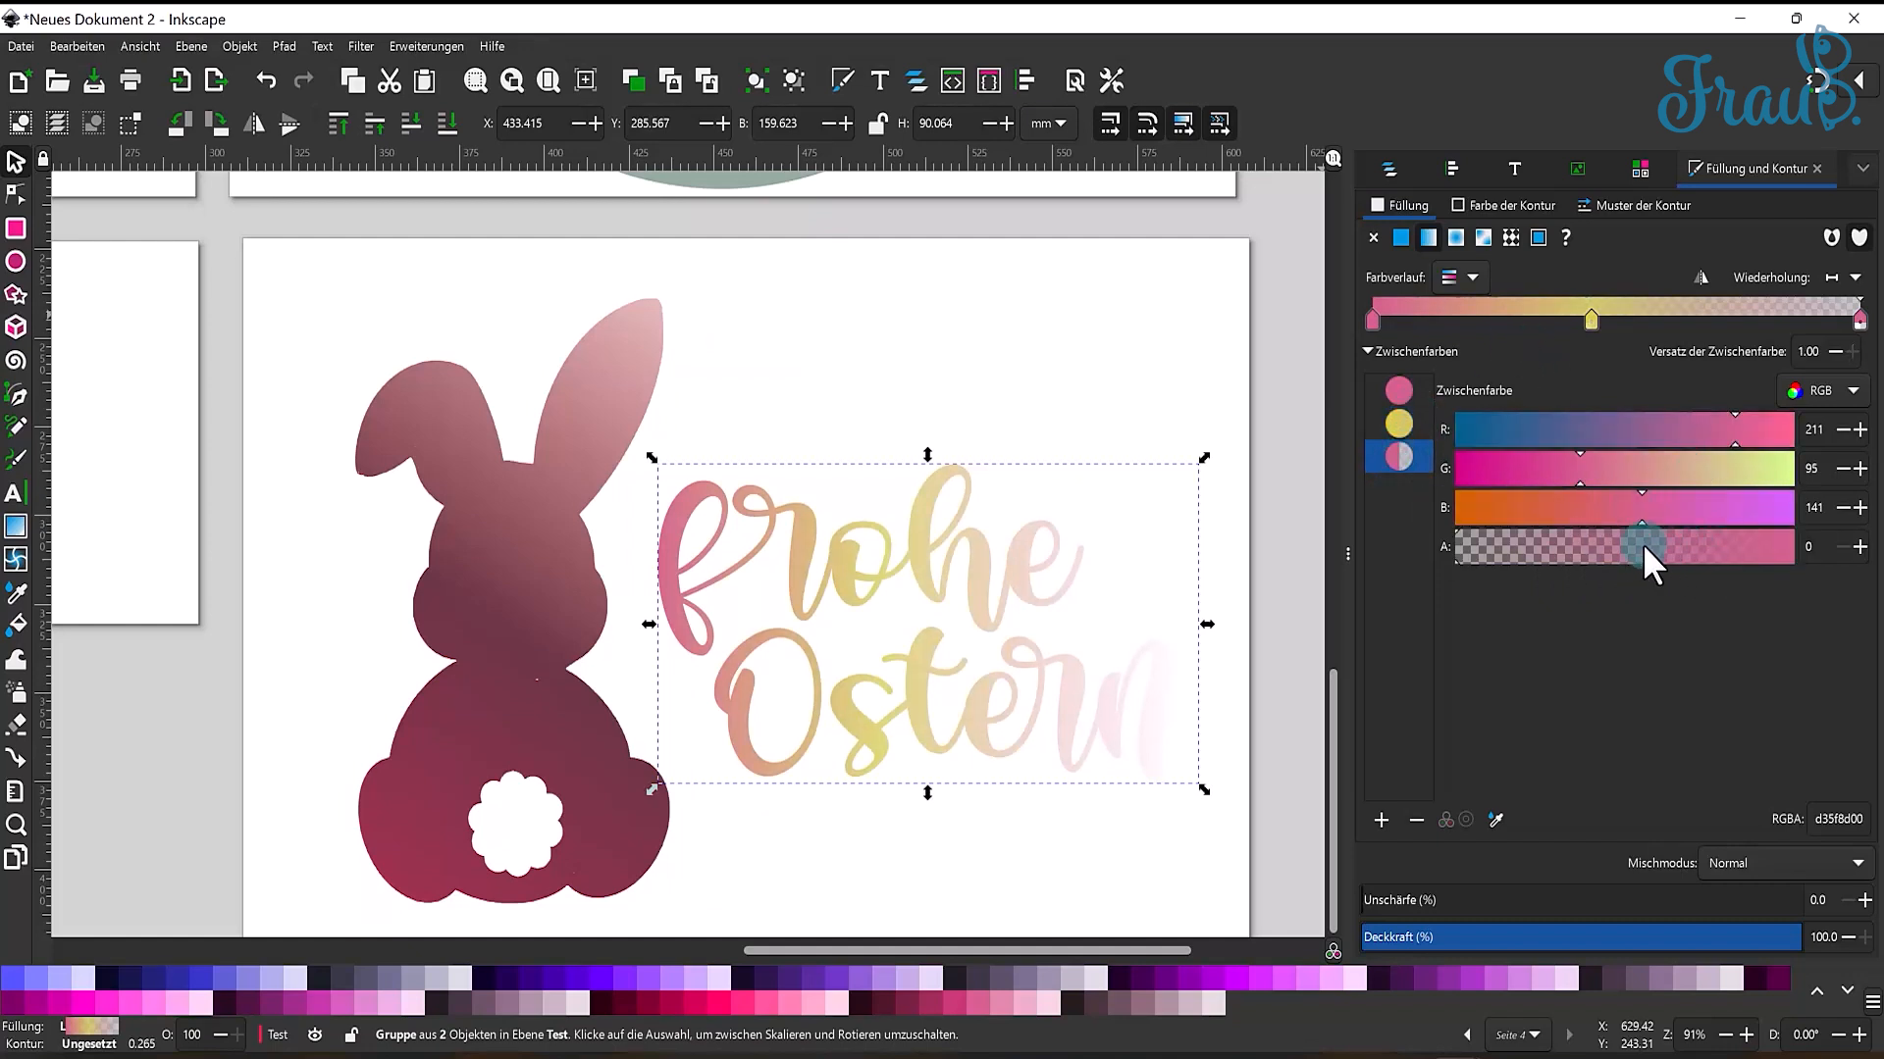
pyautogui.moveTo(1604, 553); pyautogui.dragTo(1676, 557)
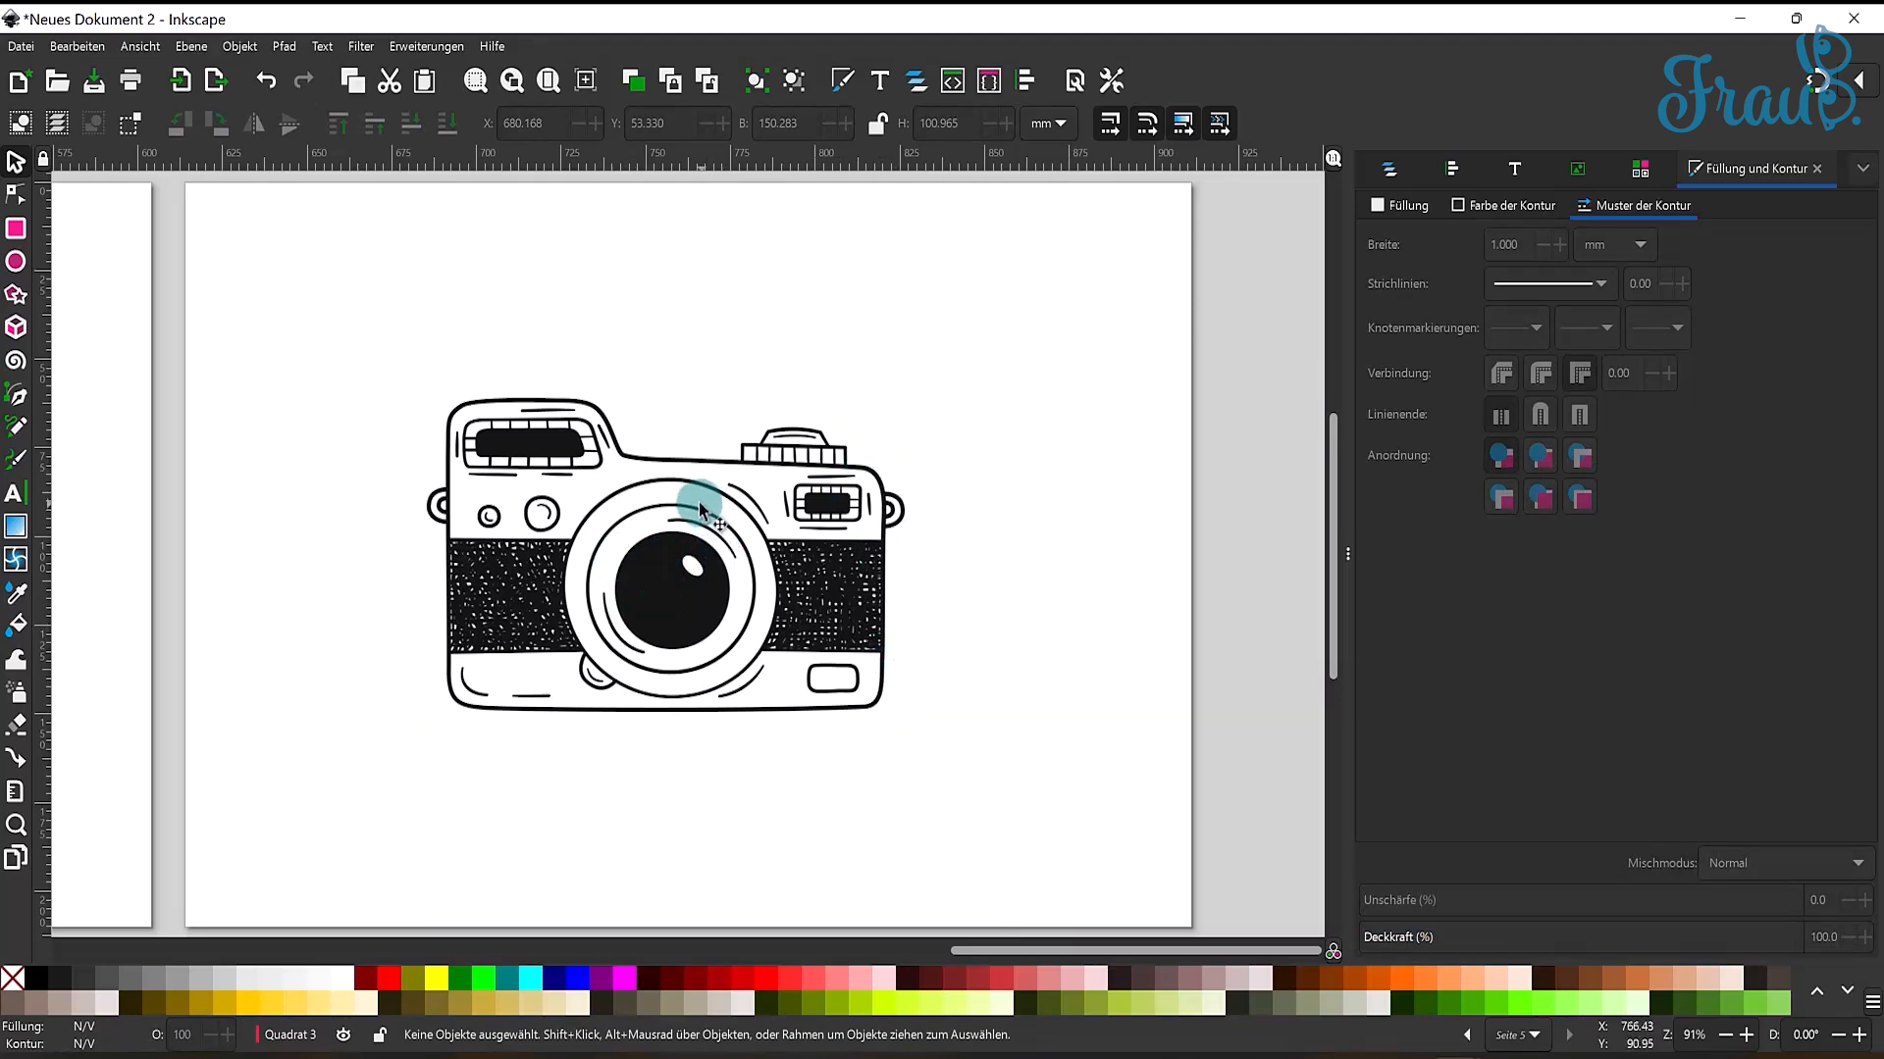
# - Select the camera image and move it to about X 672.9 mm, Y 62.6 mm on its page
pyautogui.click(16, 194)
pyautogui.click(15, 162)
pyautogui.click(524, 419)
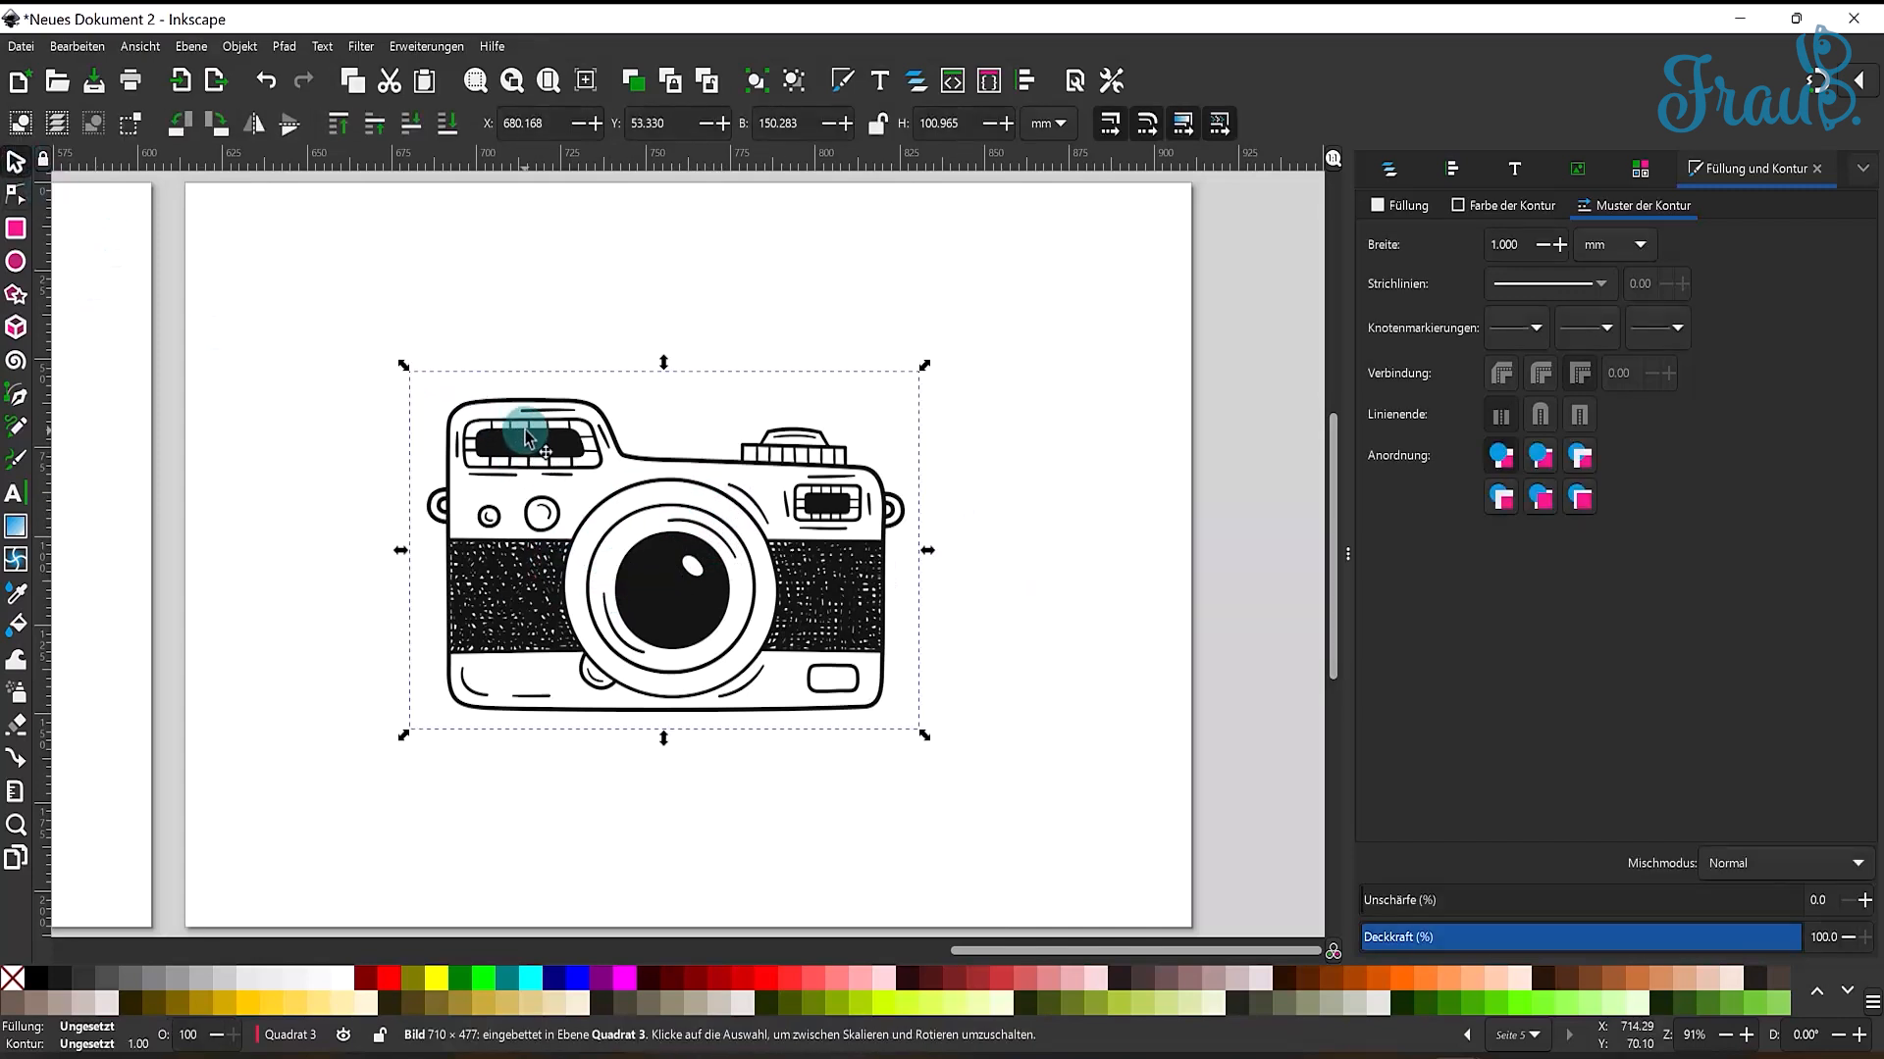
pyautogui.moveTo(632, 482); pyautogui.dragTo(542, 535)
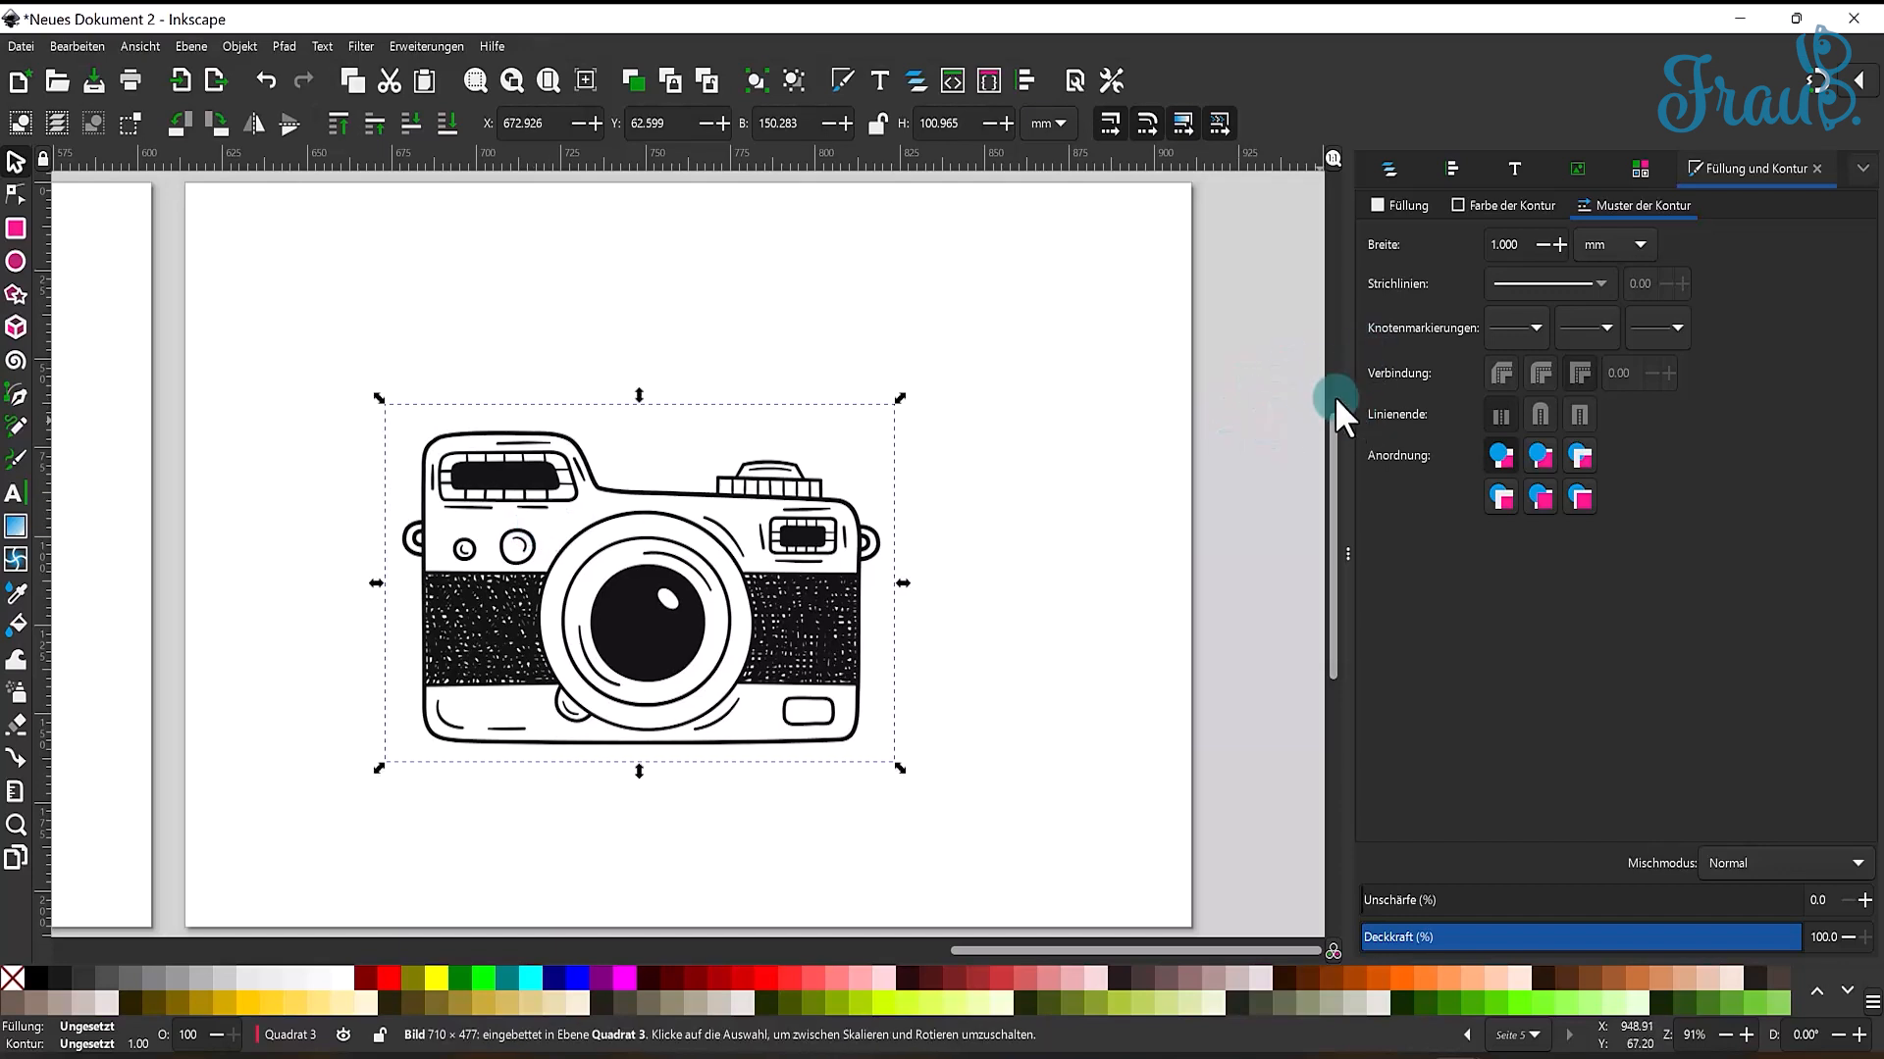
# - Trace the camera bitmap in a single scan with brightness threshold 0.127, speckles 498, smooth corners 1.34 and optimize 5.000
pyautogui.click(1862, 168)
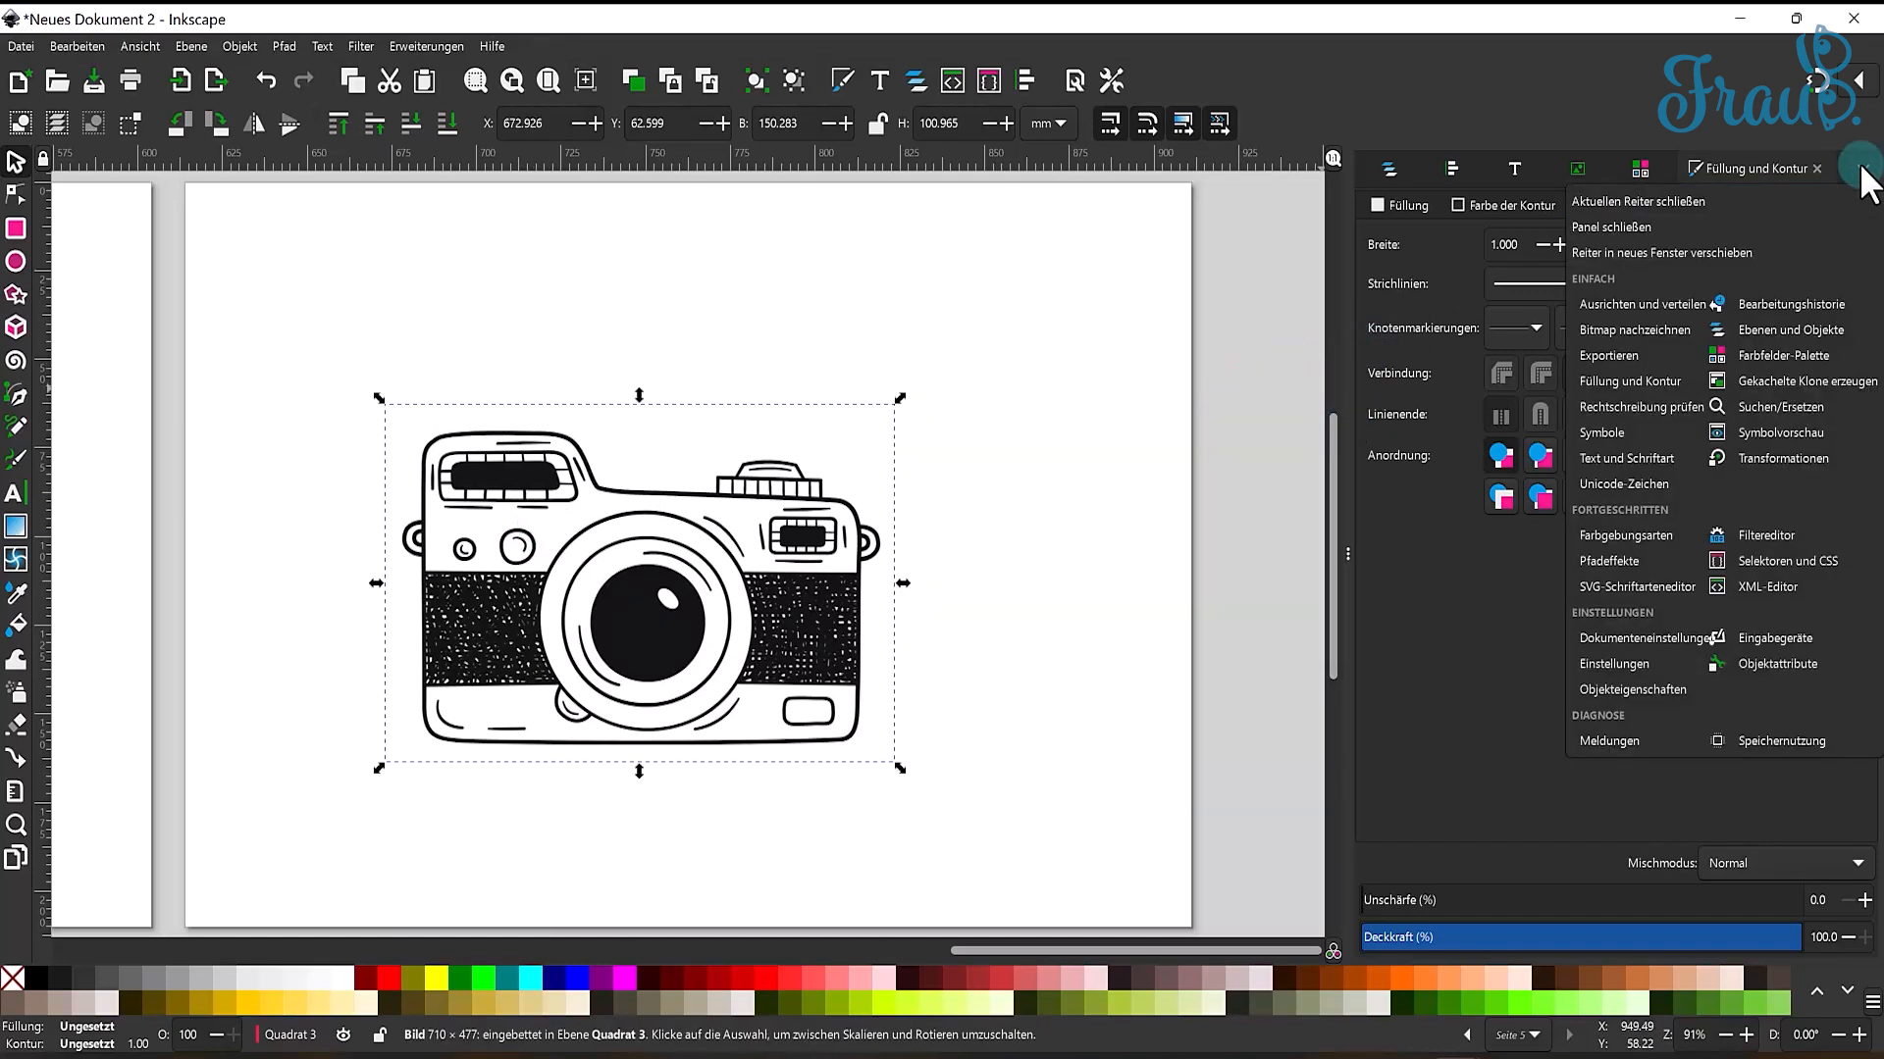
pyautogui.click(1658, 332)
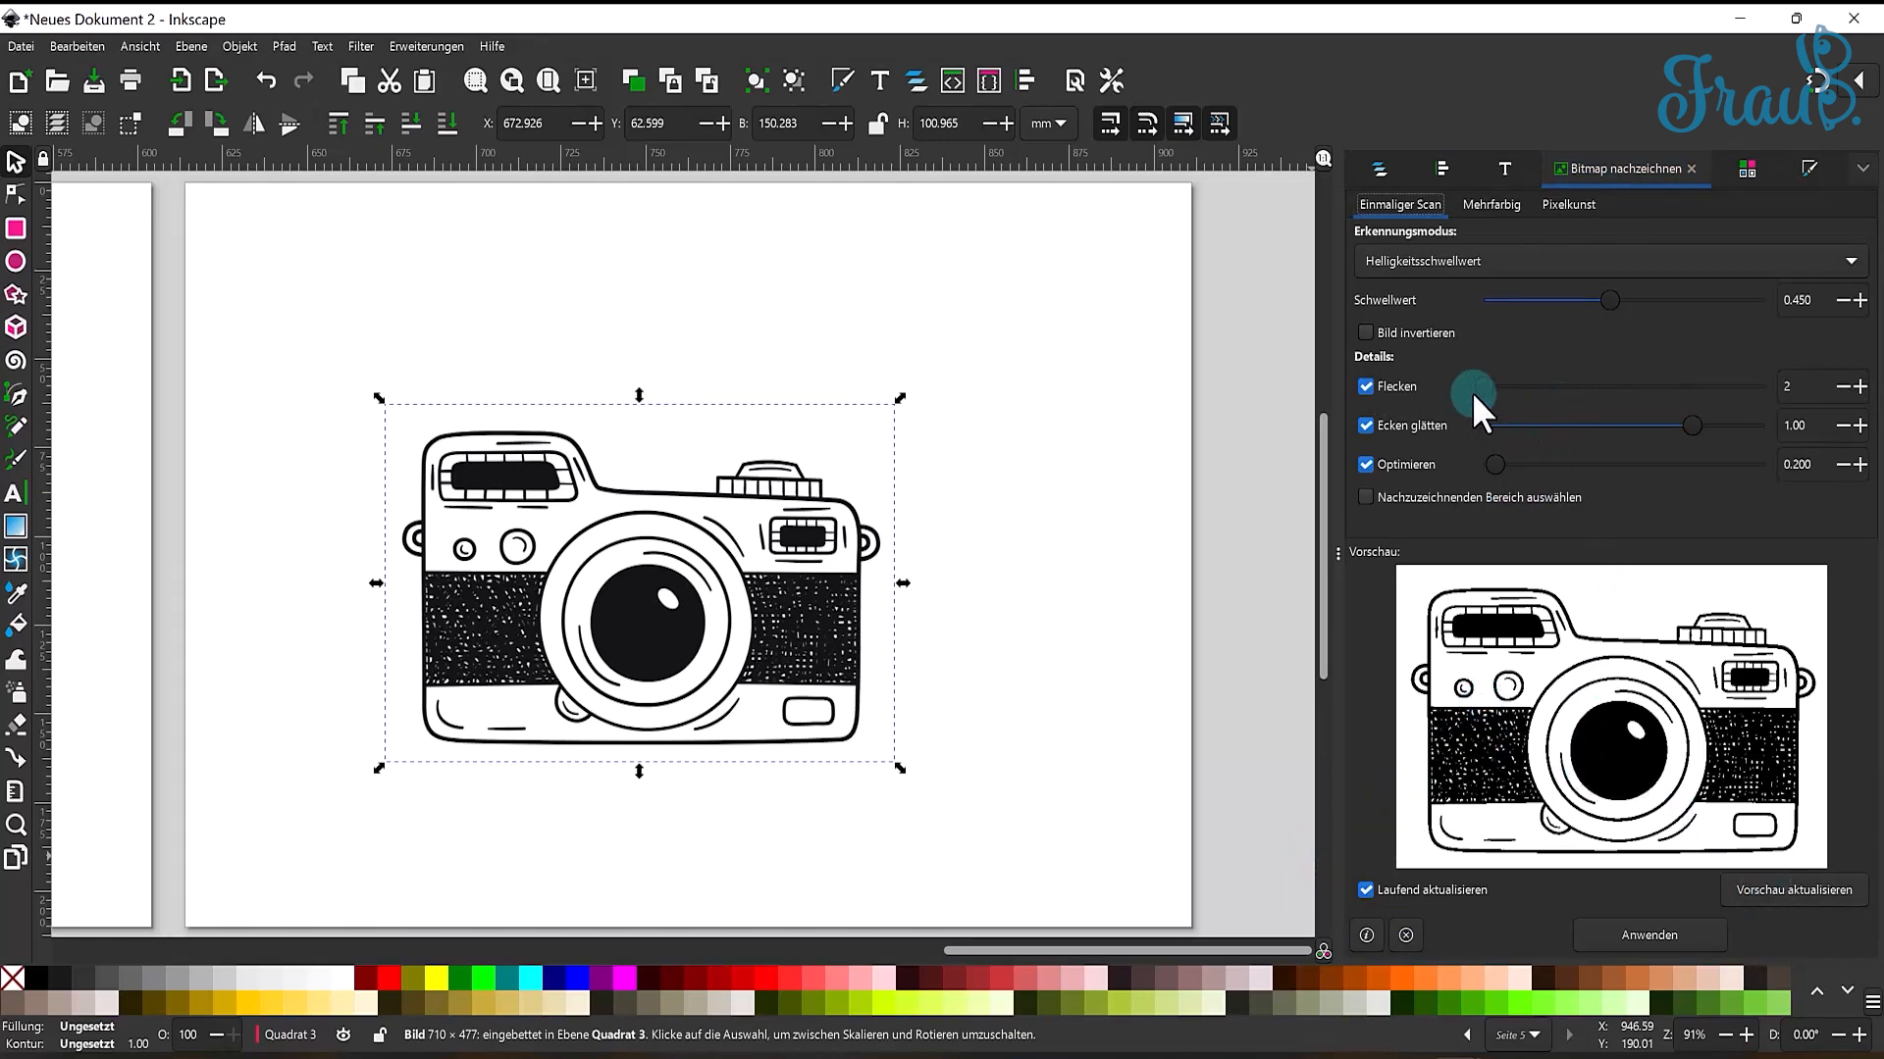
pyautogui.moveTo(1691, 427); pyautogui.dragTo(1716, 427)
pyautogui.click(1763, 894)
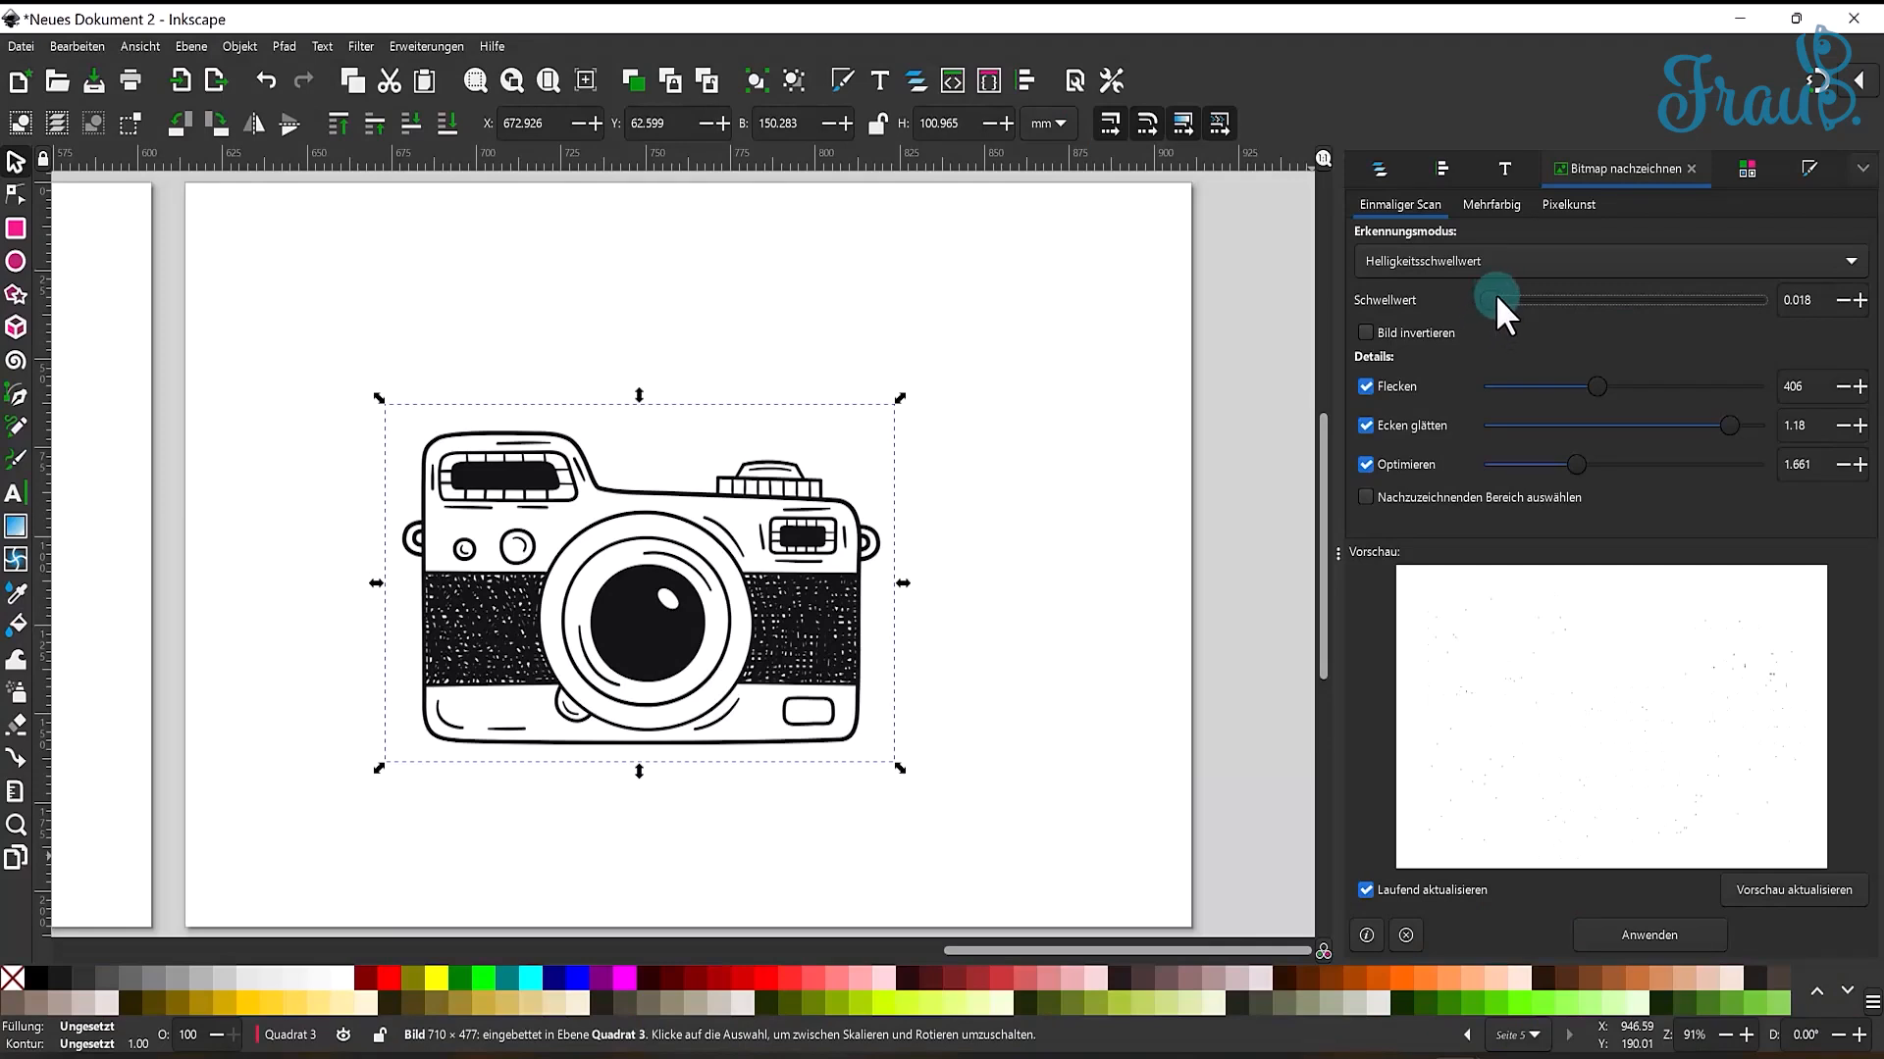
pyautogui.moveTo(1495, 293)
pyautogui.mouseDown()
pyautogui.moveTo(1776, 304)
pyautogui.moveTo(1597, 315)
pyautogui.mouseUp()
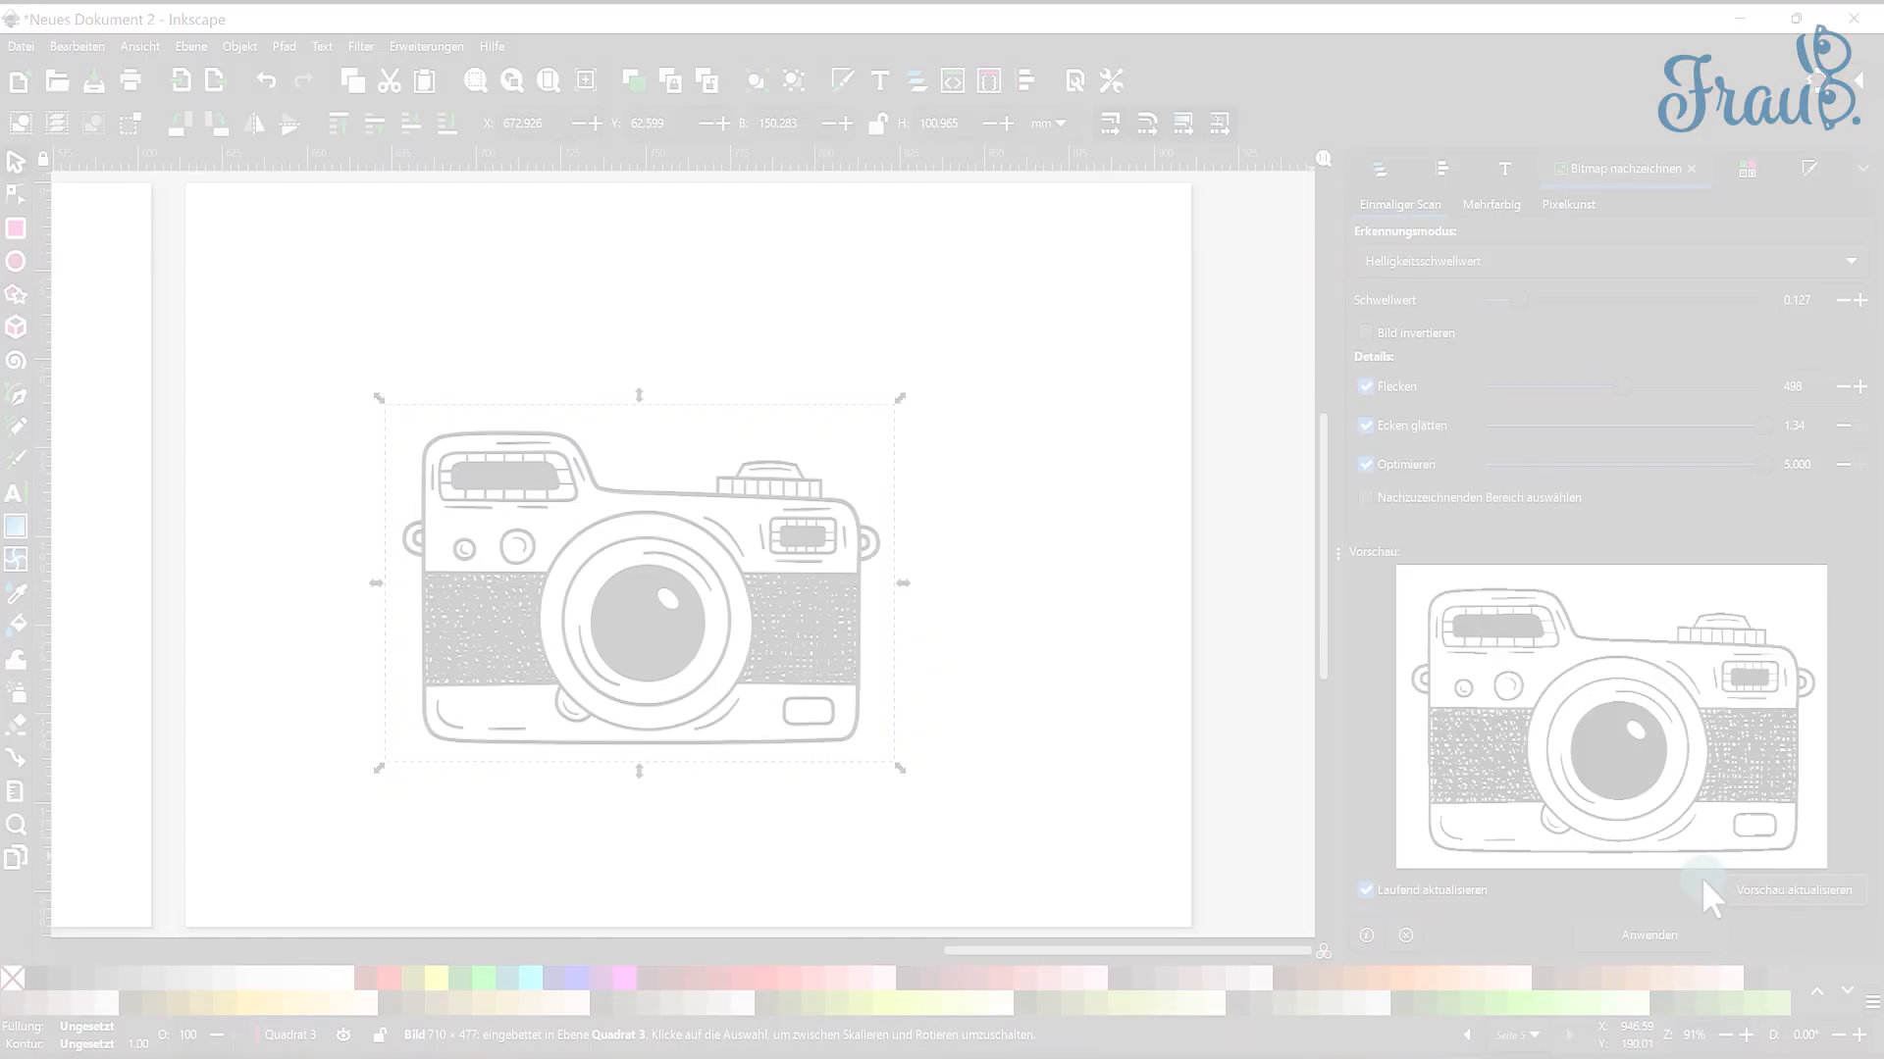
pyautogui.click(1658, 932)
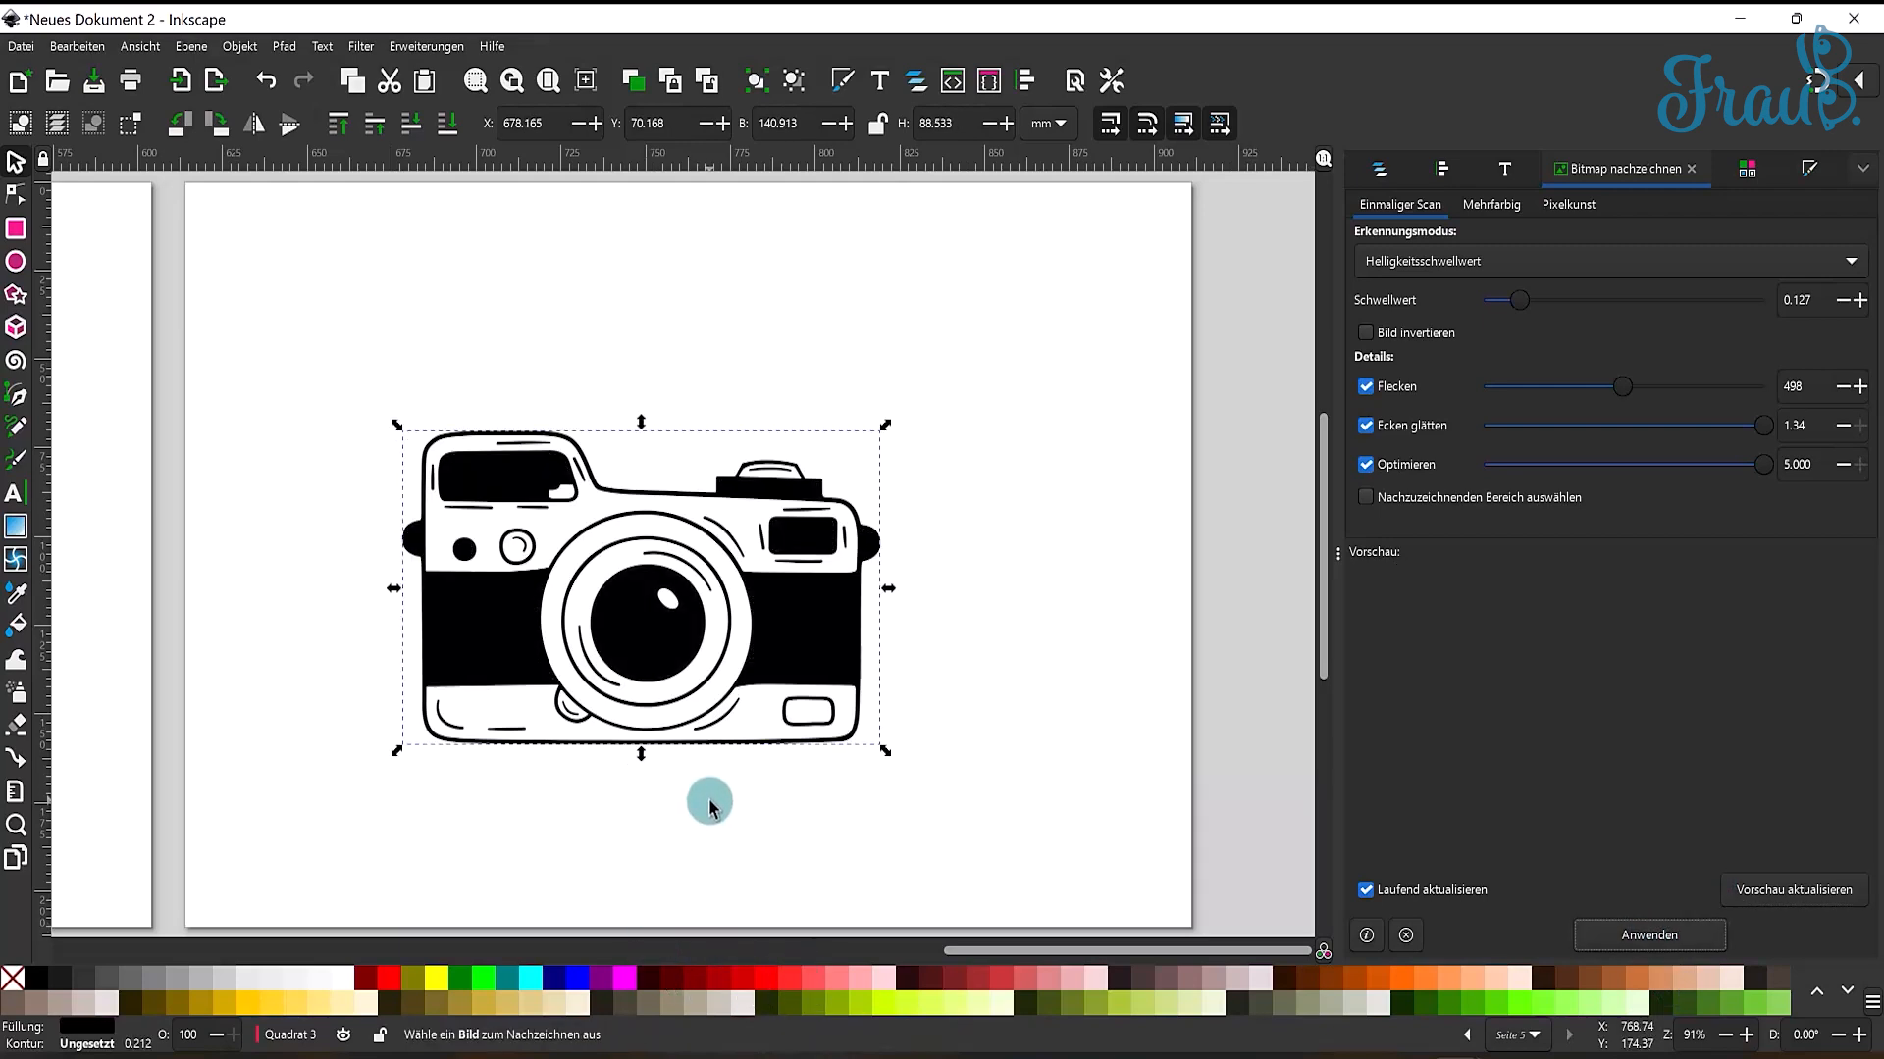
# - Place the traced camera in the page's upper right area and the original image in the lower left
pyautogui.moveTo(822, 649); pyautogui.dragTo(1207, 417)
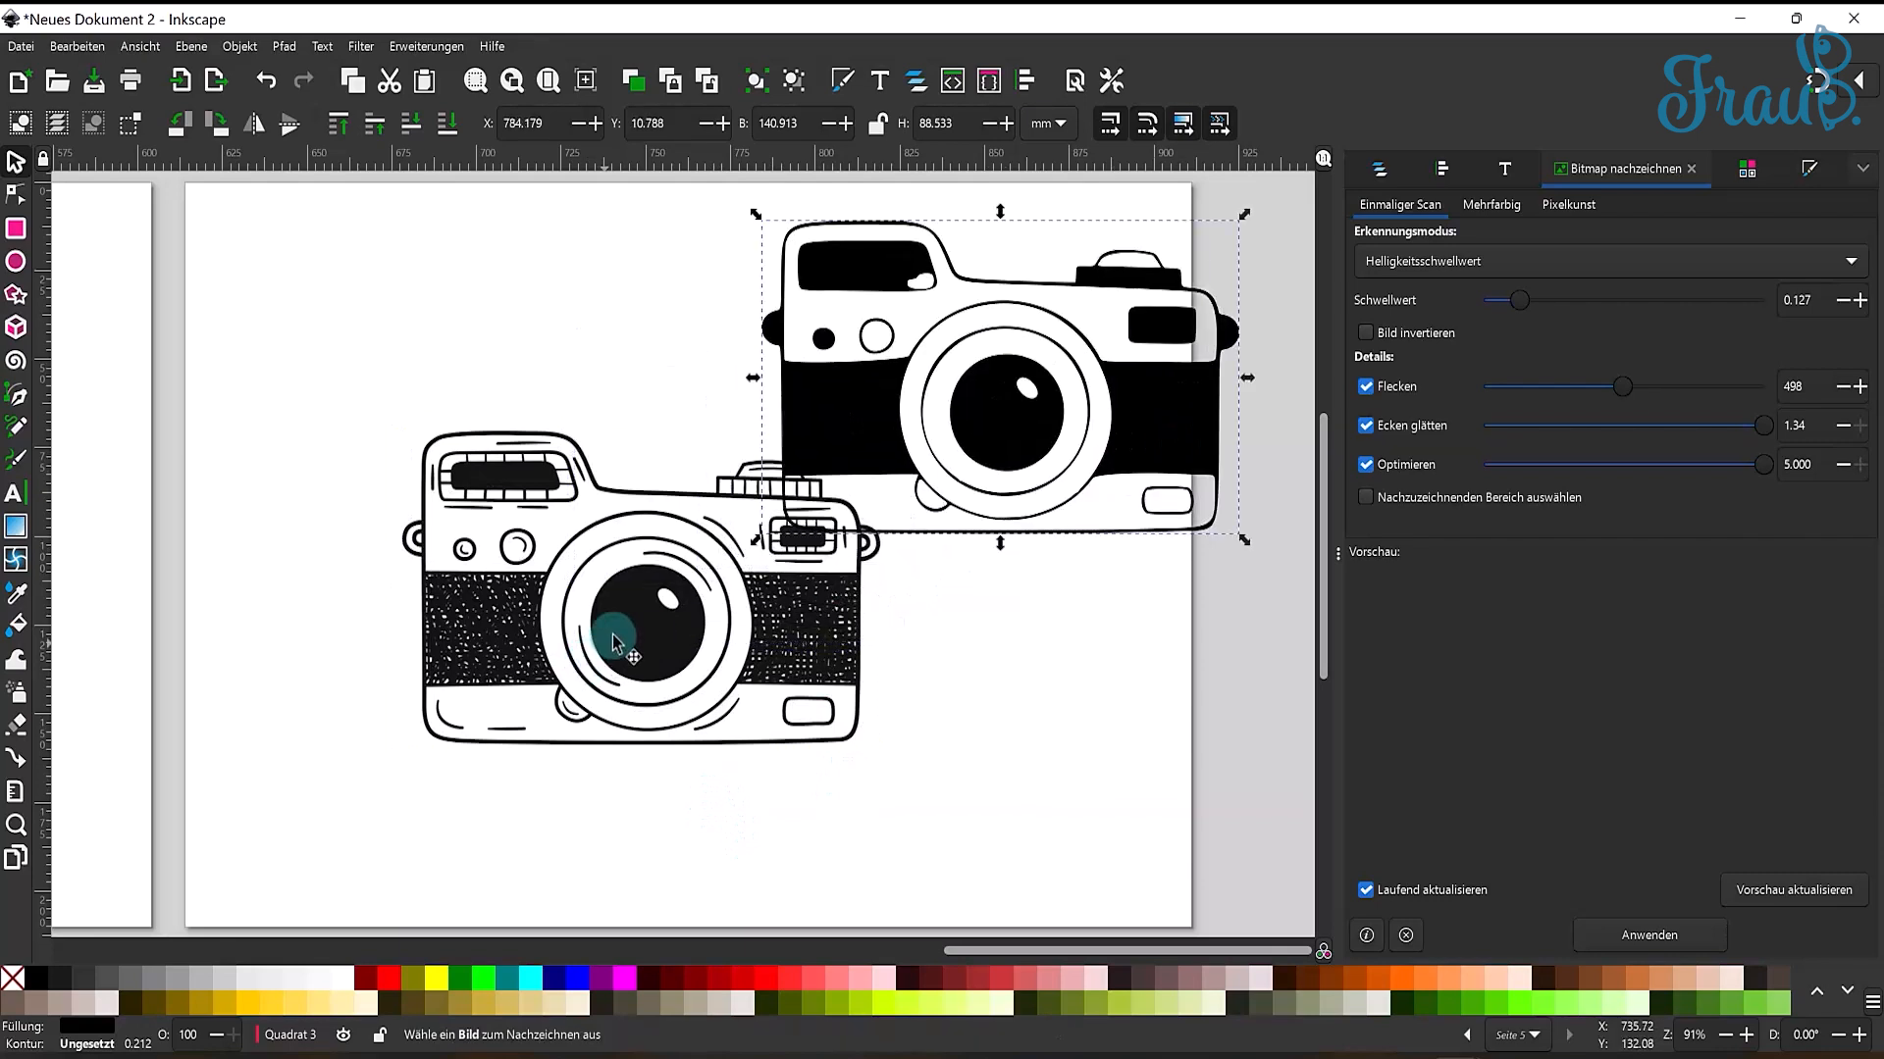
pyautogui.click(613, 638)
pyautogui.moveTo(613, 633); pyautogui.dragTo(439, 785)
pyautogui.moveTo(903, 445); pyautogui.dragTo(816, 446)
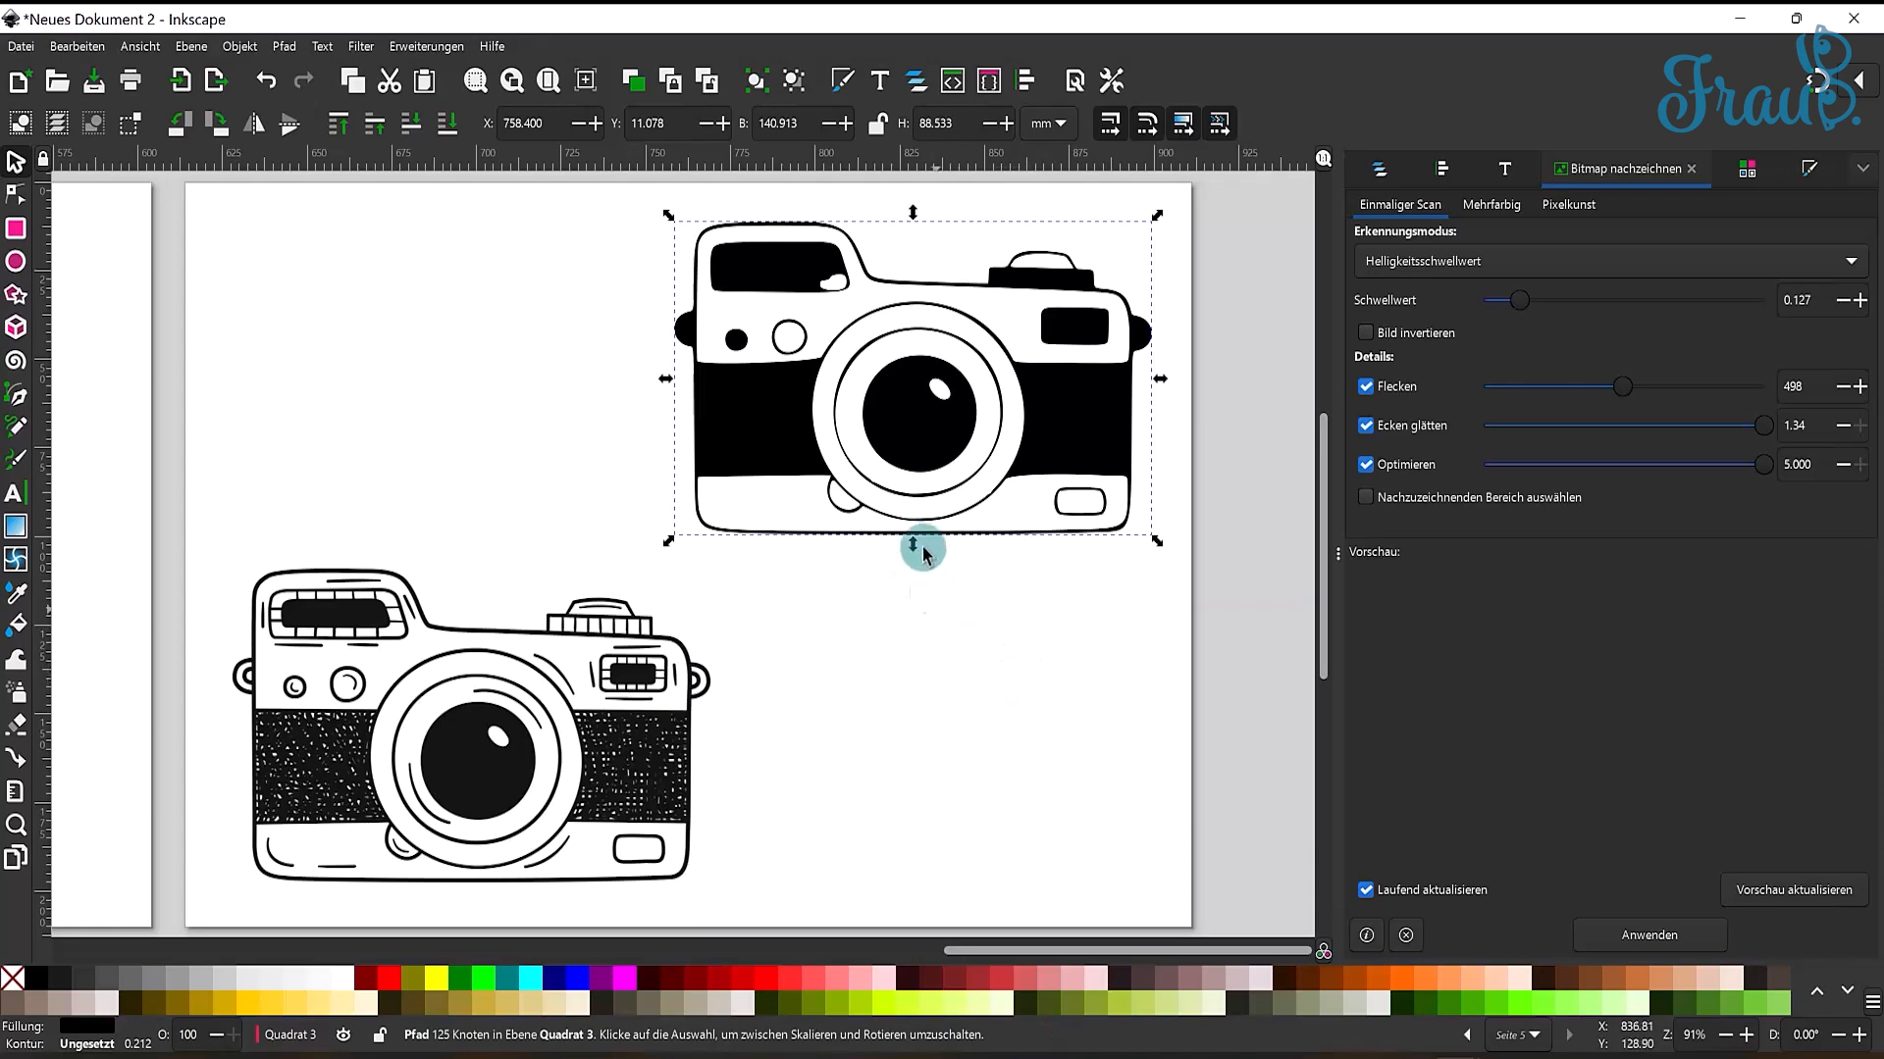
# - Trace the original camera with threshold 0.226, speckles 498, smooth corners 0.79 and optimize 3.039, and place this trace above the original
pyautogui.click(534, 818)
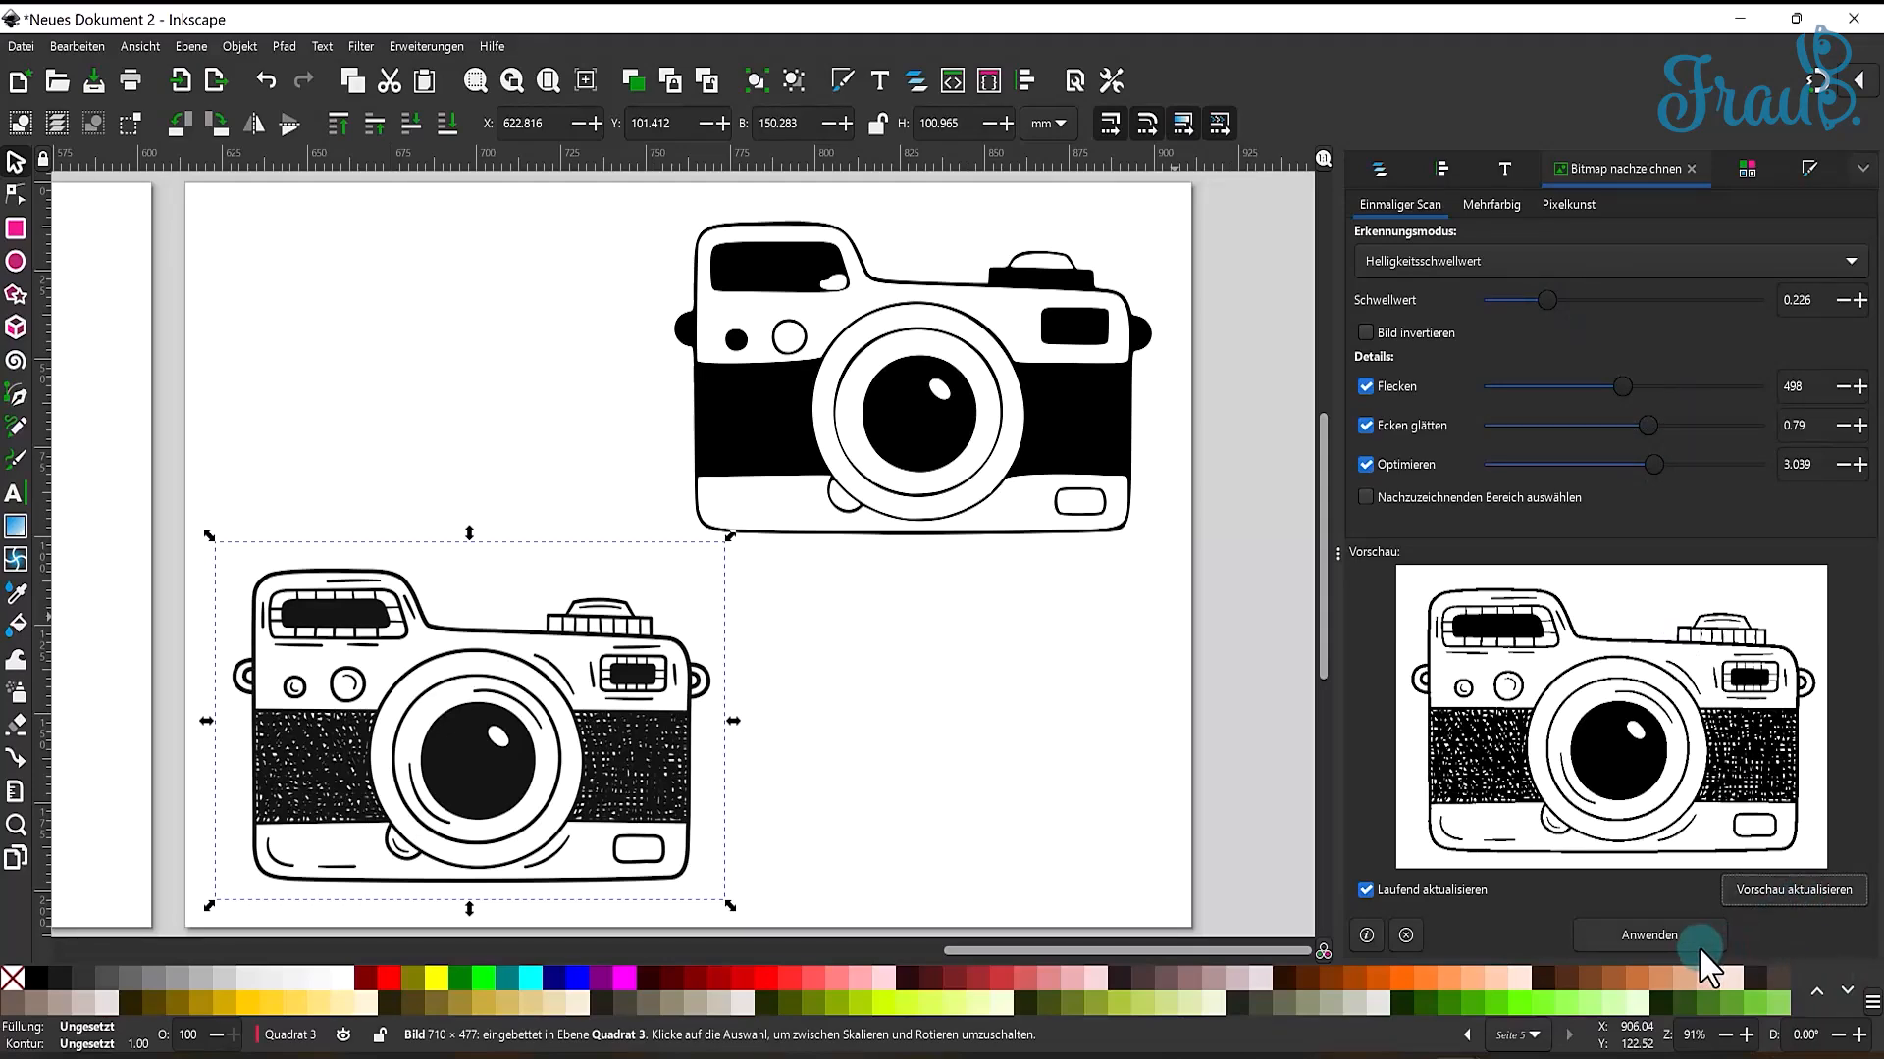
pyautogui.click(1697, 943)
pyautogui.moveTo(649, 805)
pyautogui.mouseDown()
pyautogui.moveTo(620, 436)
pyautogui.moveTo(550, 379)
pyautogui.moveTo(622, 438)
pyautogui.mouseUp()
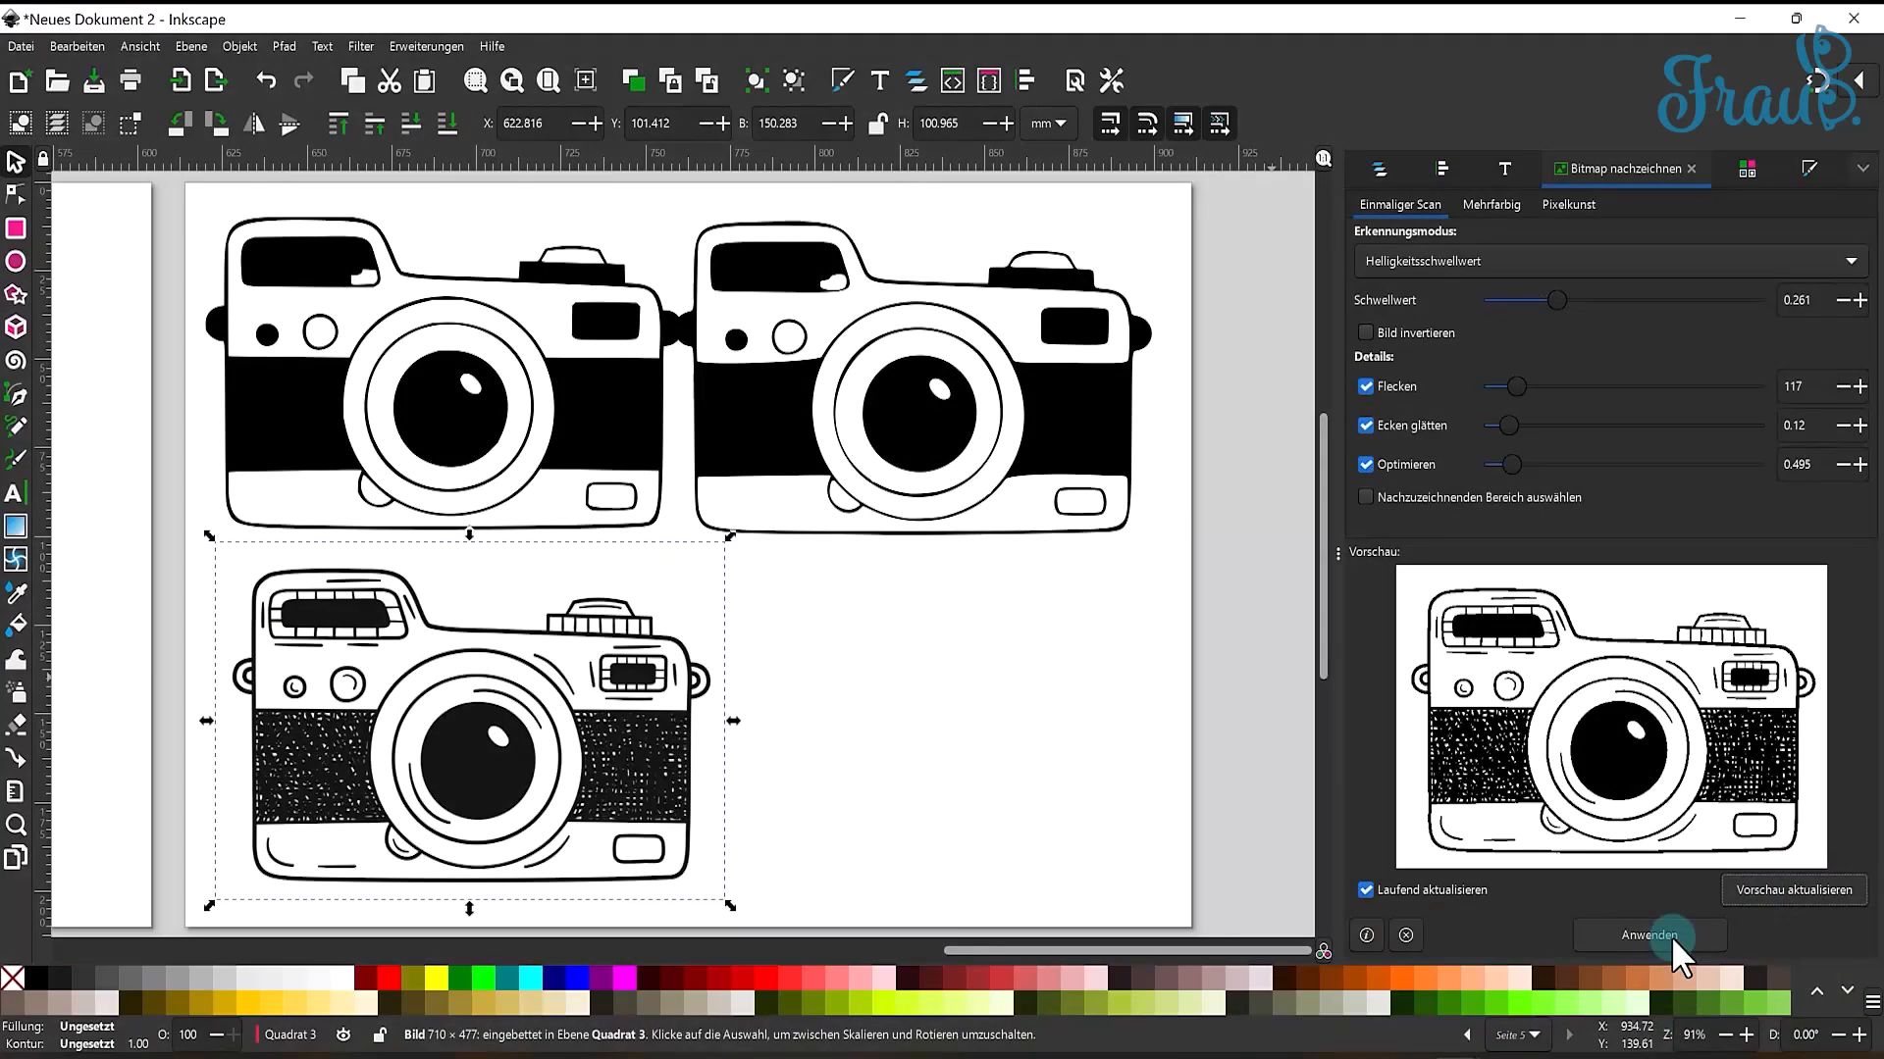
# - Trace the original camera with threshold 0.261, speckles 117, smooth corners 0.12 and optimize 0.495, and place the trace beside the original
pyautogui.click(1649, 935)
pyautogui.moveTo(695, 784)
pyautogui.mouseDown()
pyautogui.moveTo(975, 749)
pyautogui.moveTo(1085, 791)
pyautogui.mouseUp()
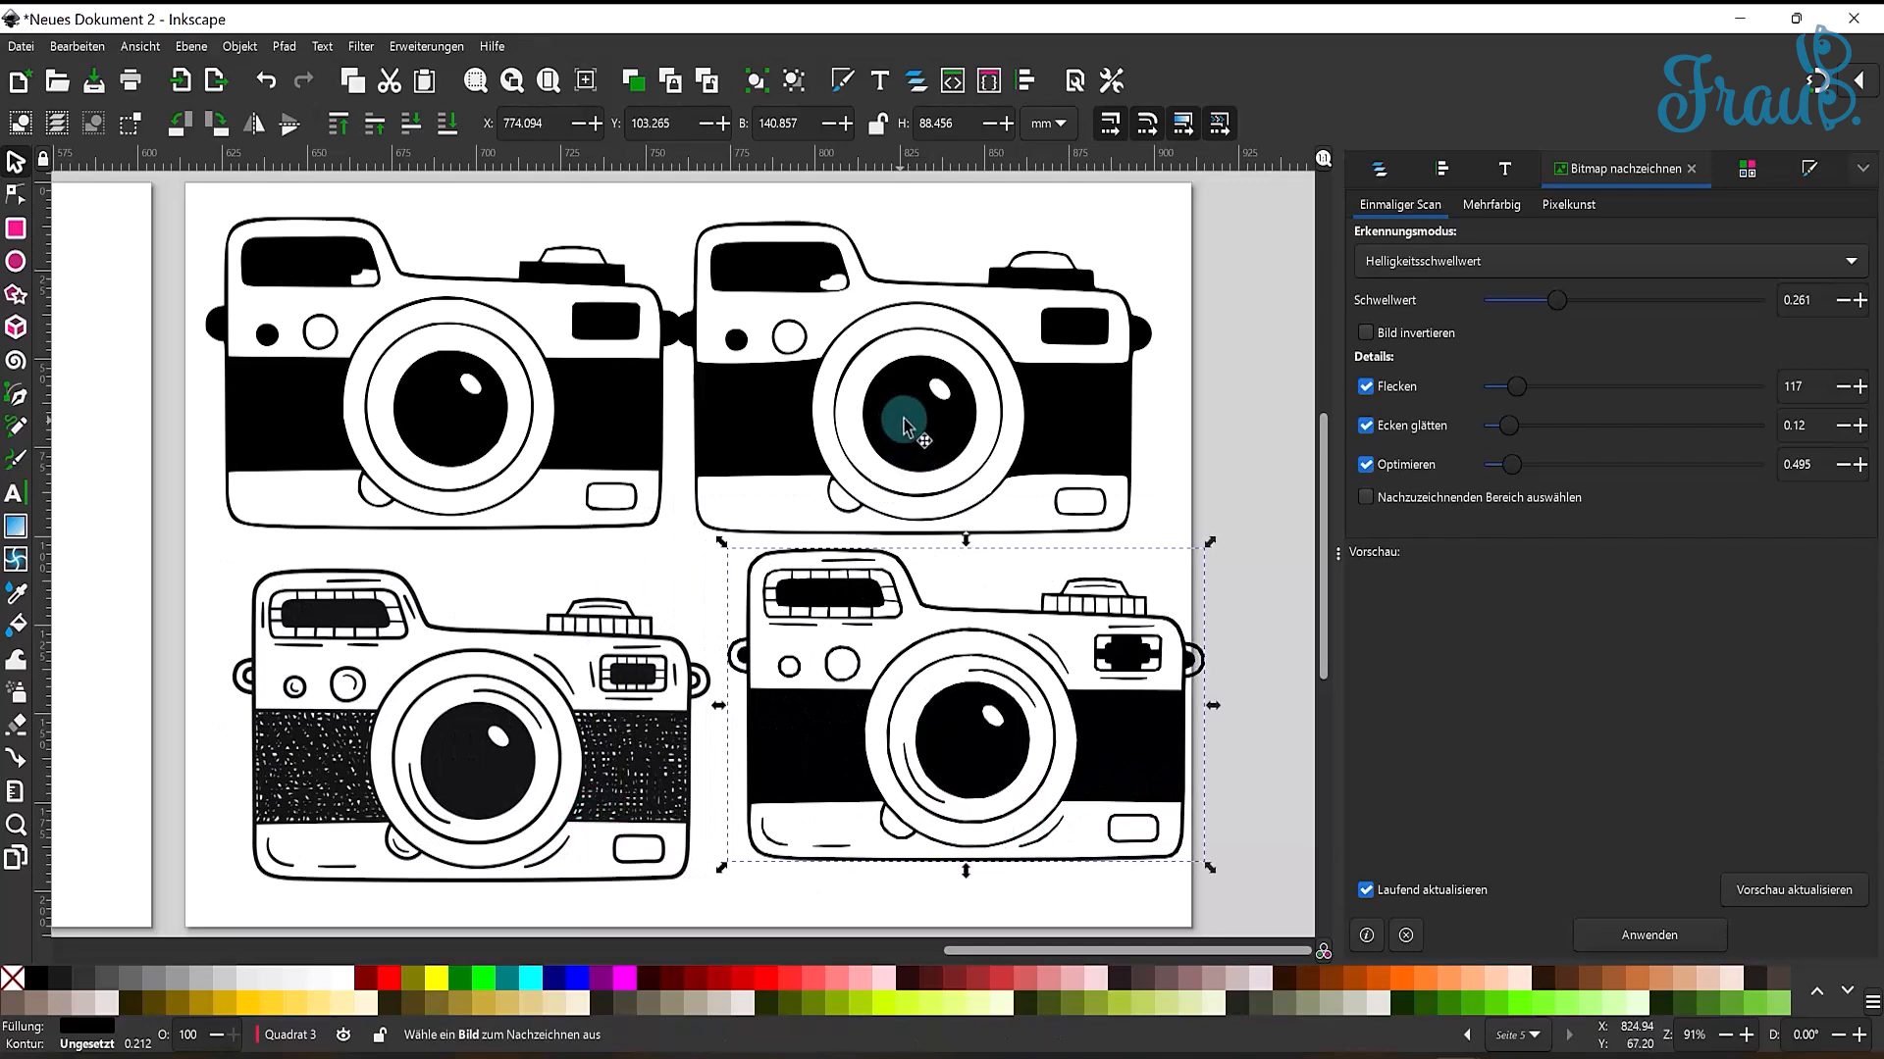
# - Delete the two less detailed camera traces and move the remaining trace to the page's upper right area
pyautogui.moveTo(903, 424); pyautogui.dragTo(604, 417)
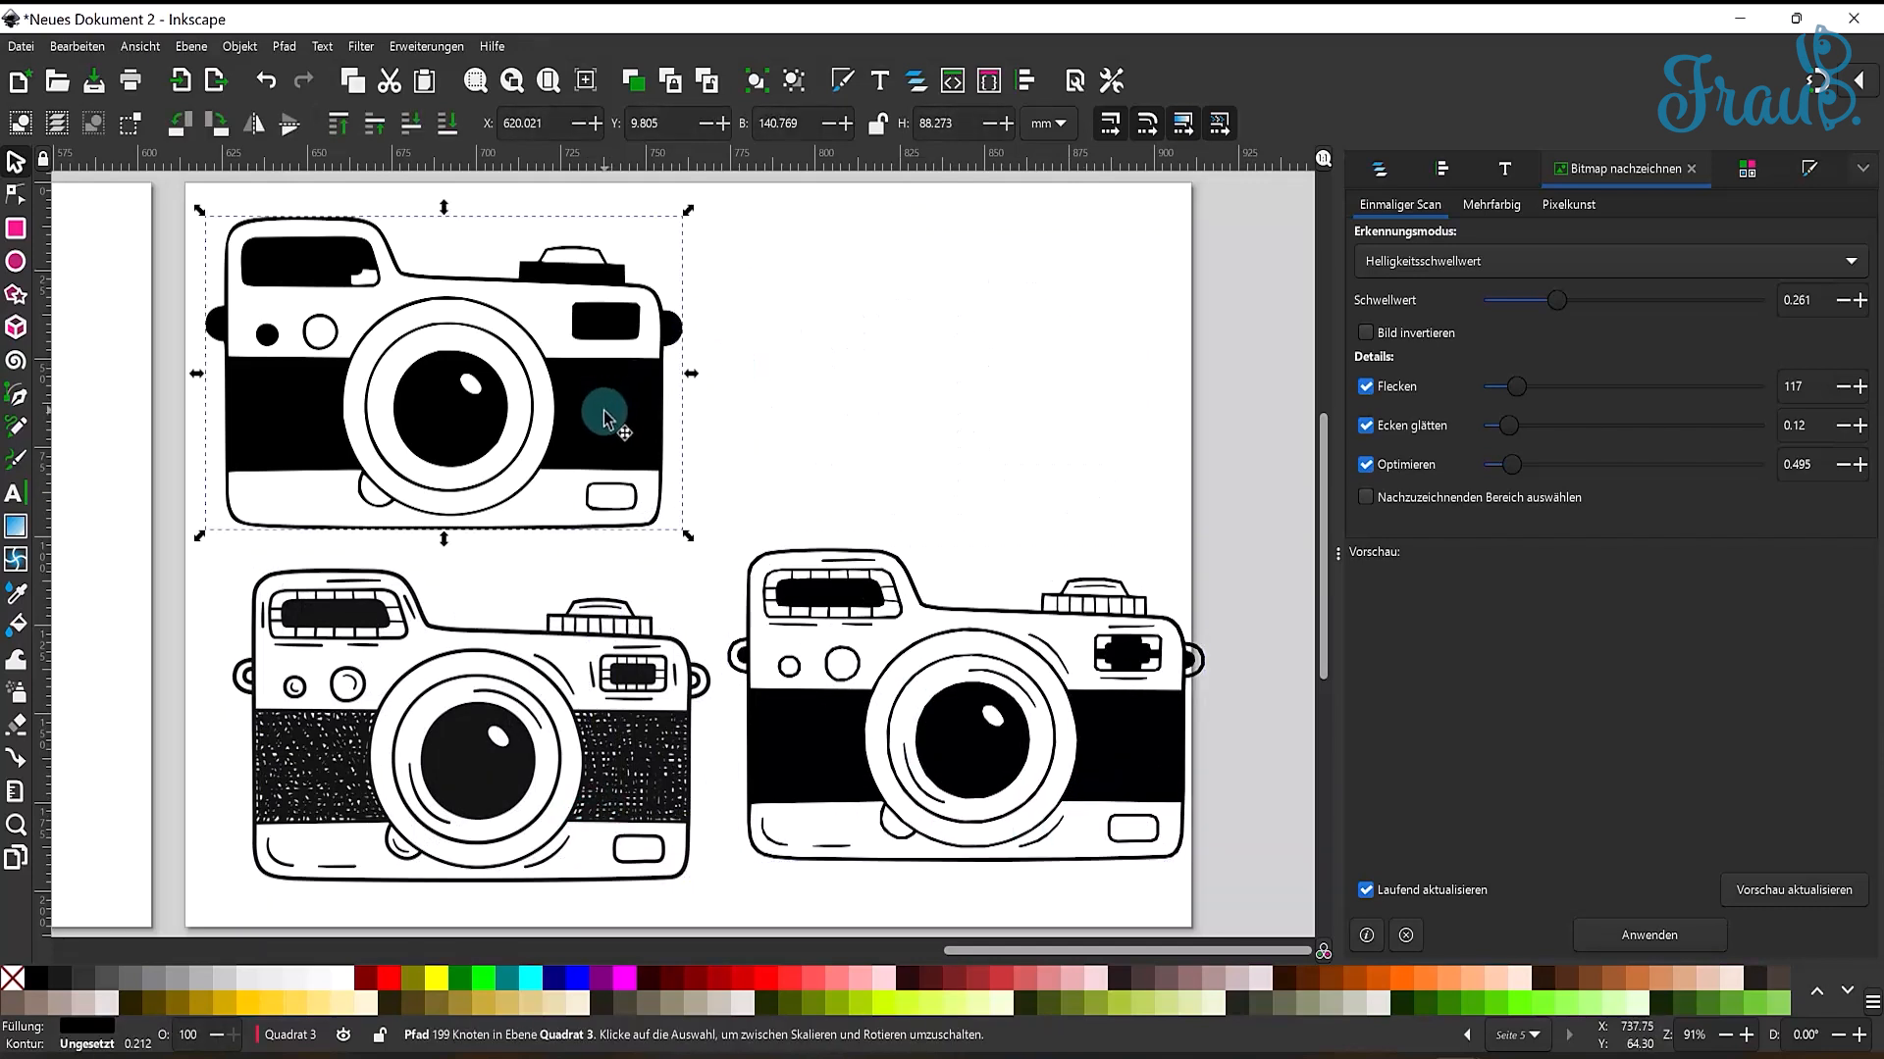
pyautogui.press('Delete')
pyautogui.moveTo(969, 721); pyautogui.dragTo(824, 432)
# - Try simplifying the remaining traced camera path, display its nodes, and undo the simplification
pyautogui.click(284, 46)
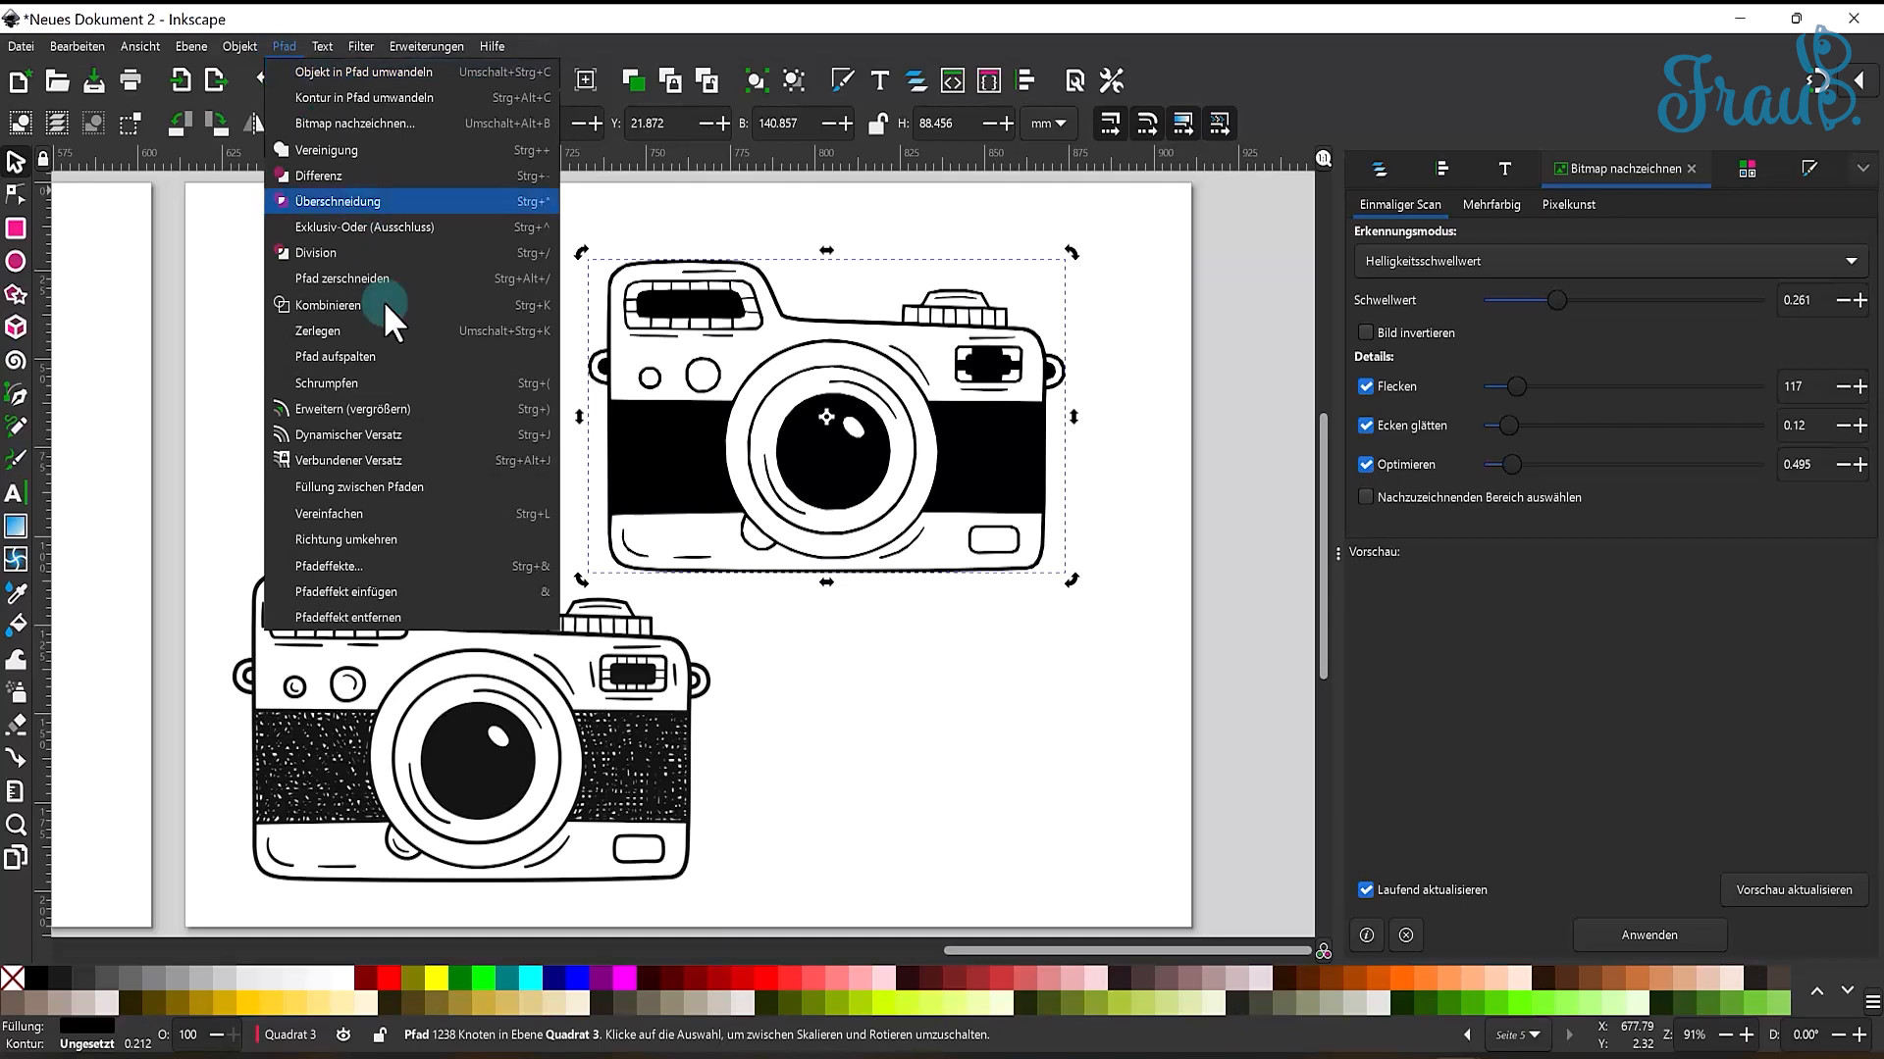
pyautogui.click(327, 513)
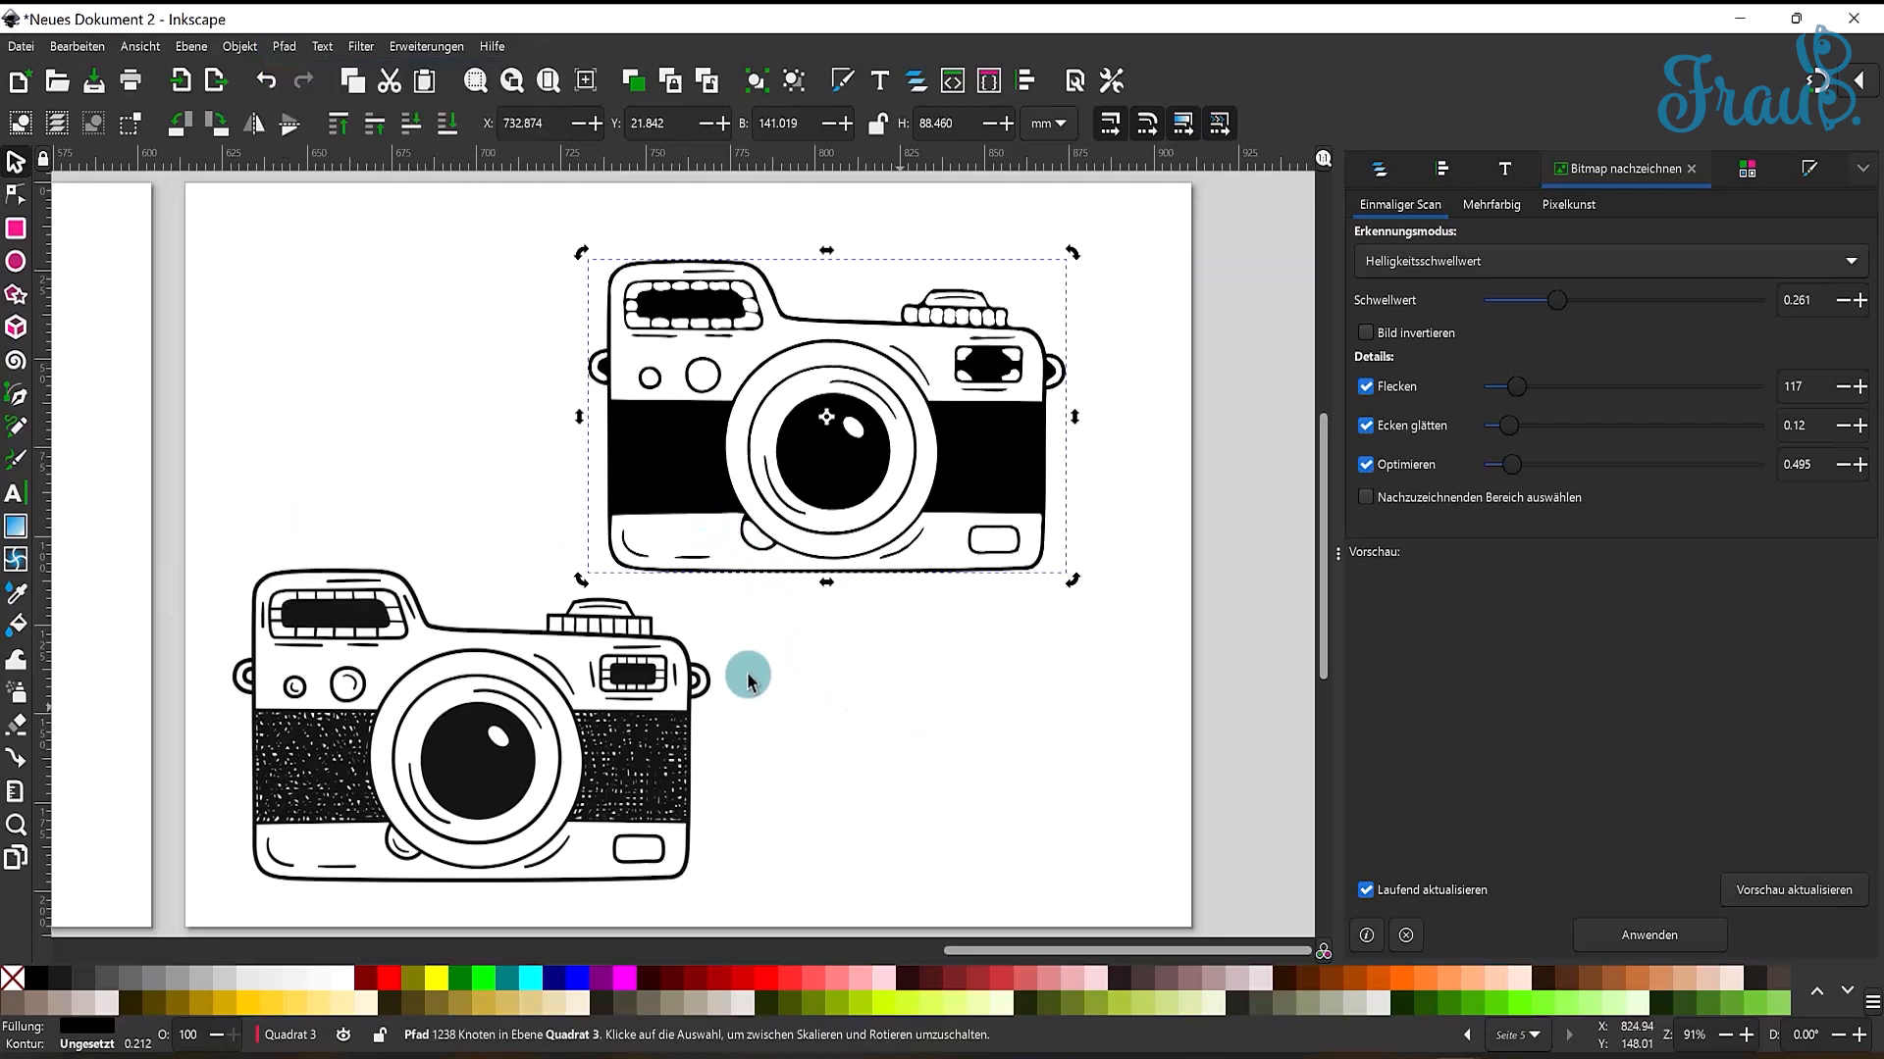
pyautogui.click(694, 459)
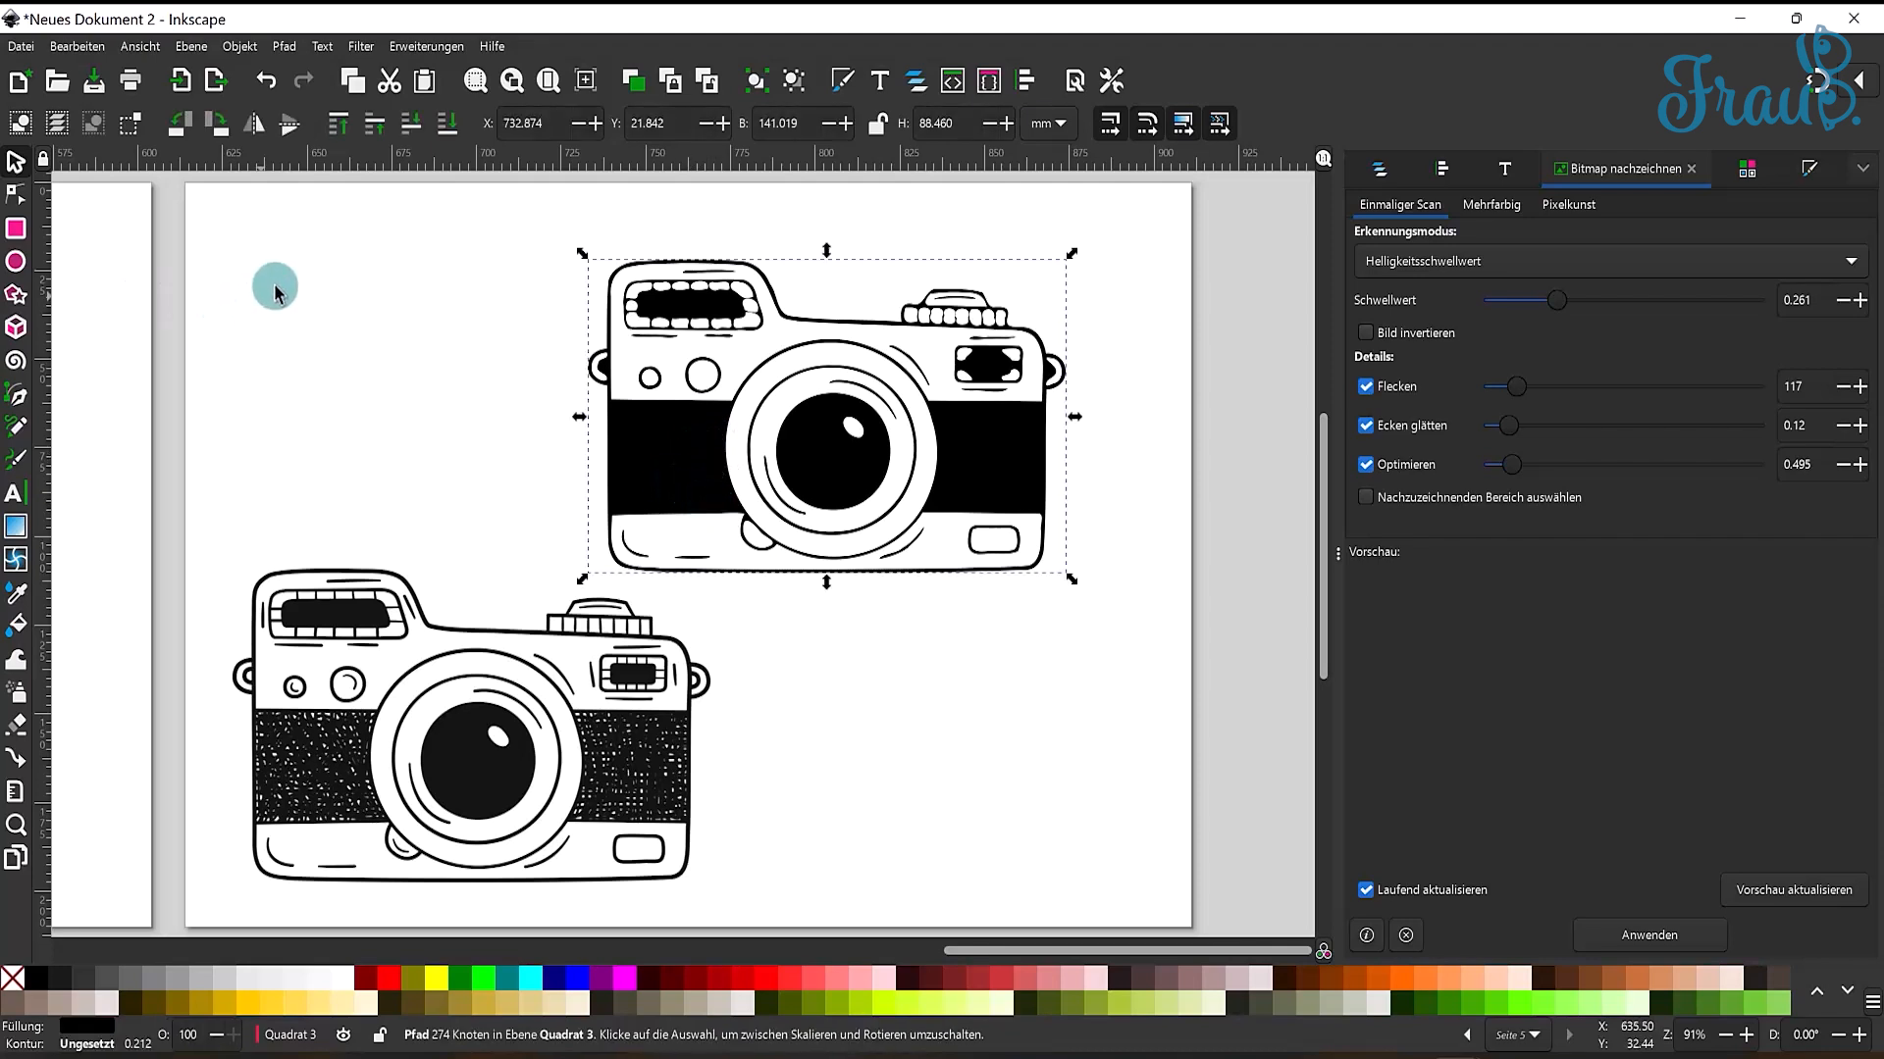
pyautogui.click(14, 195)
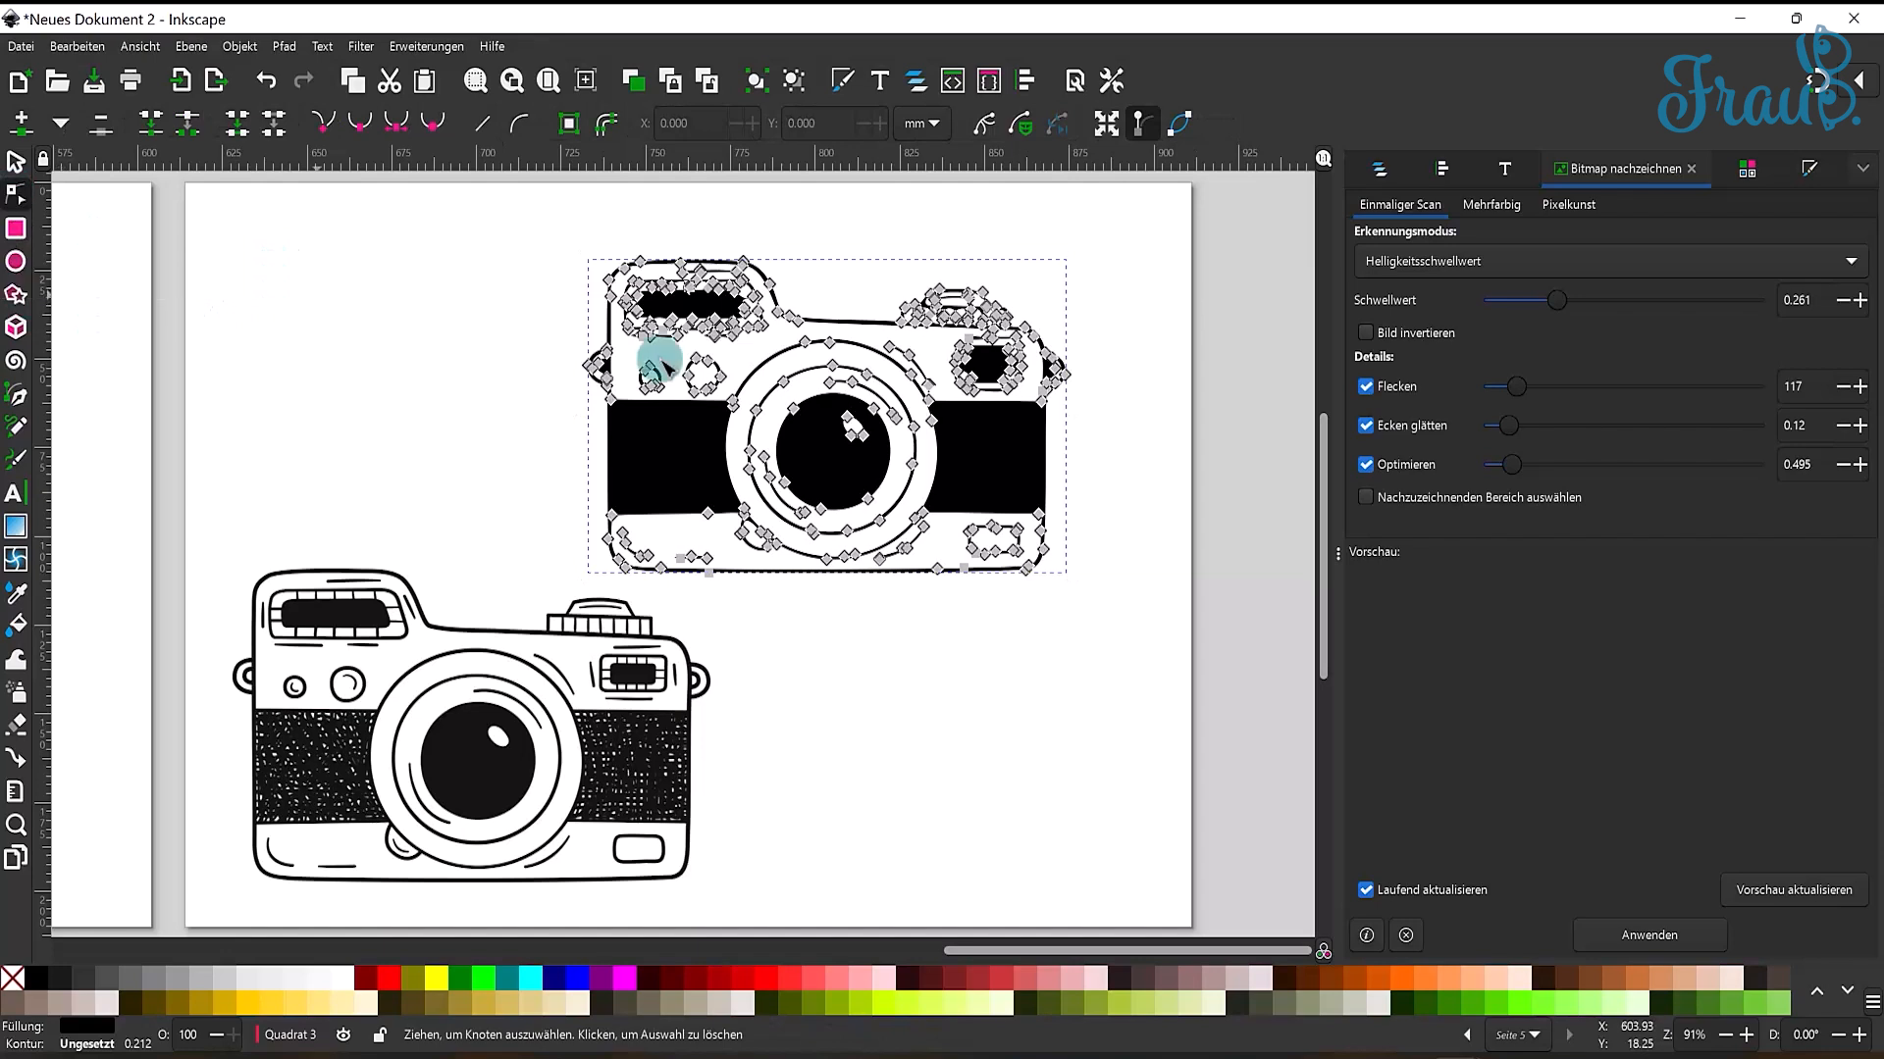
pyautogui.click(404, 395)
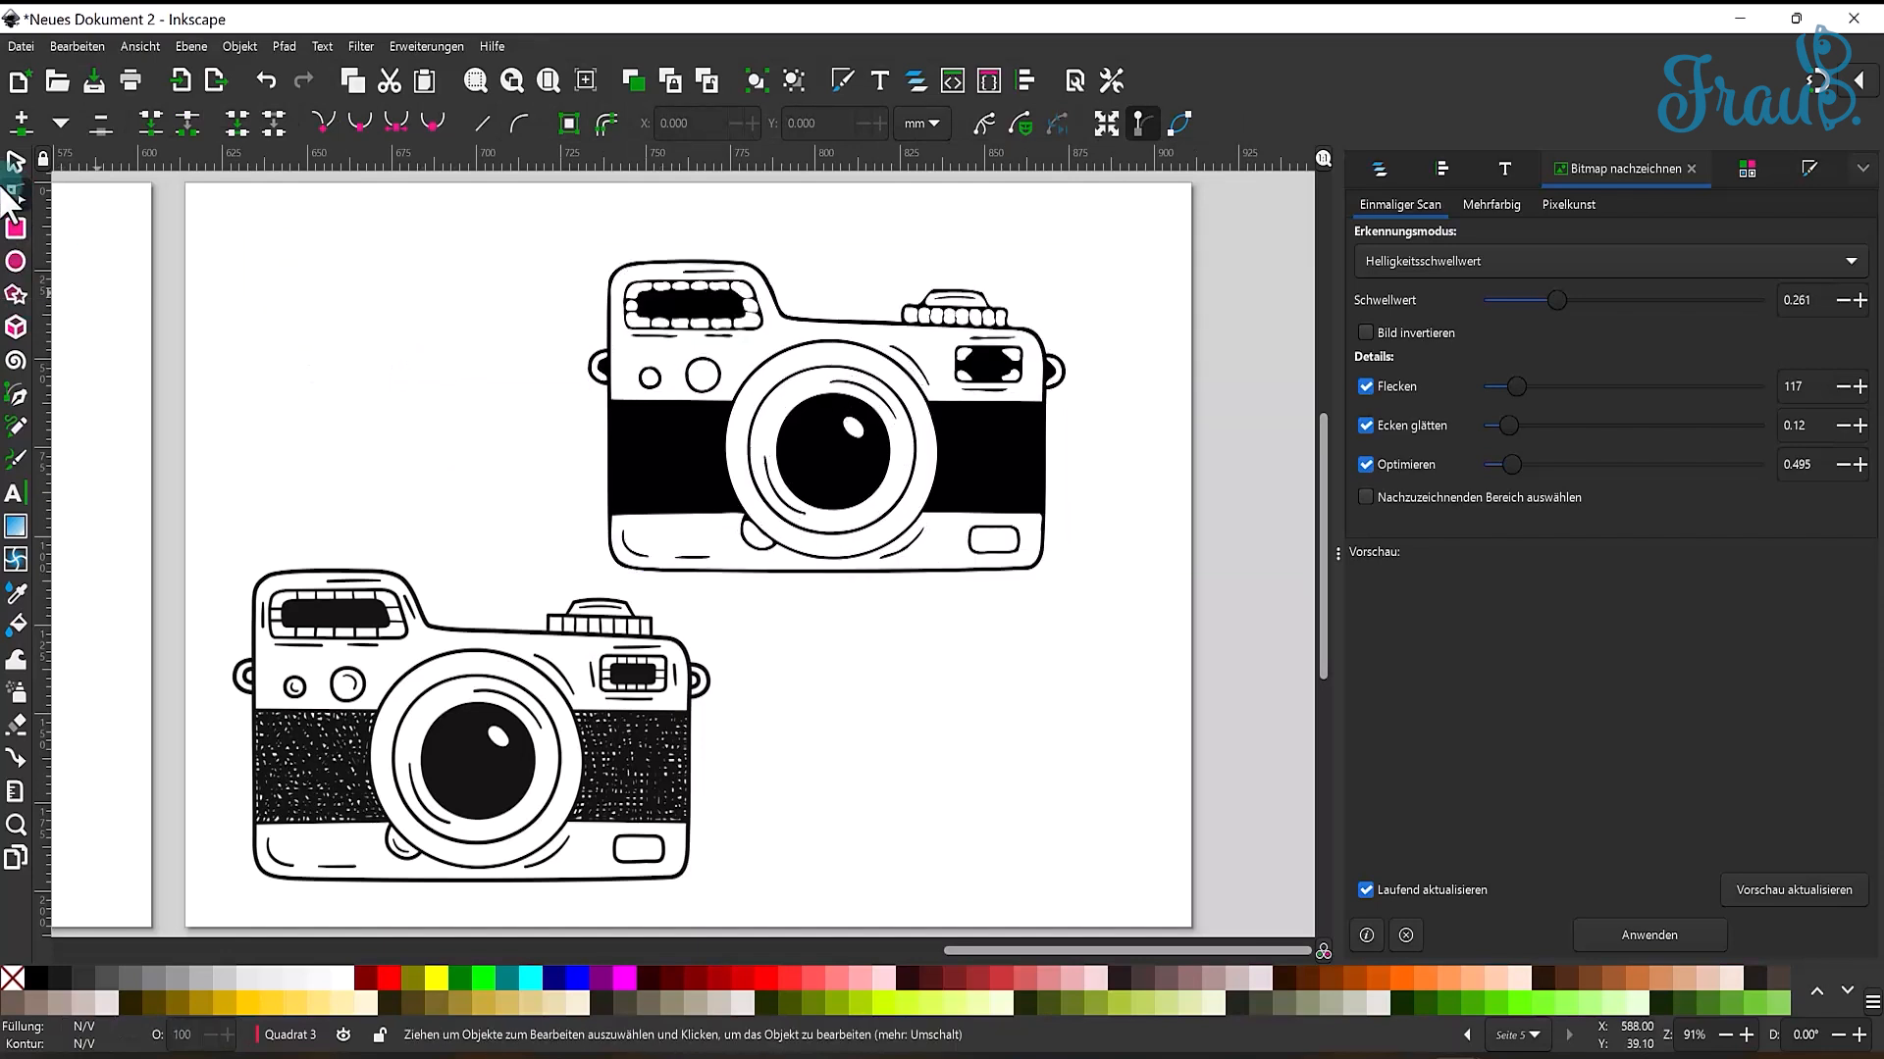
pyautogui.click(266, 80)
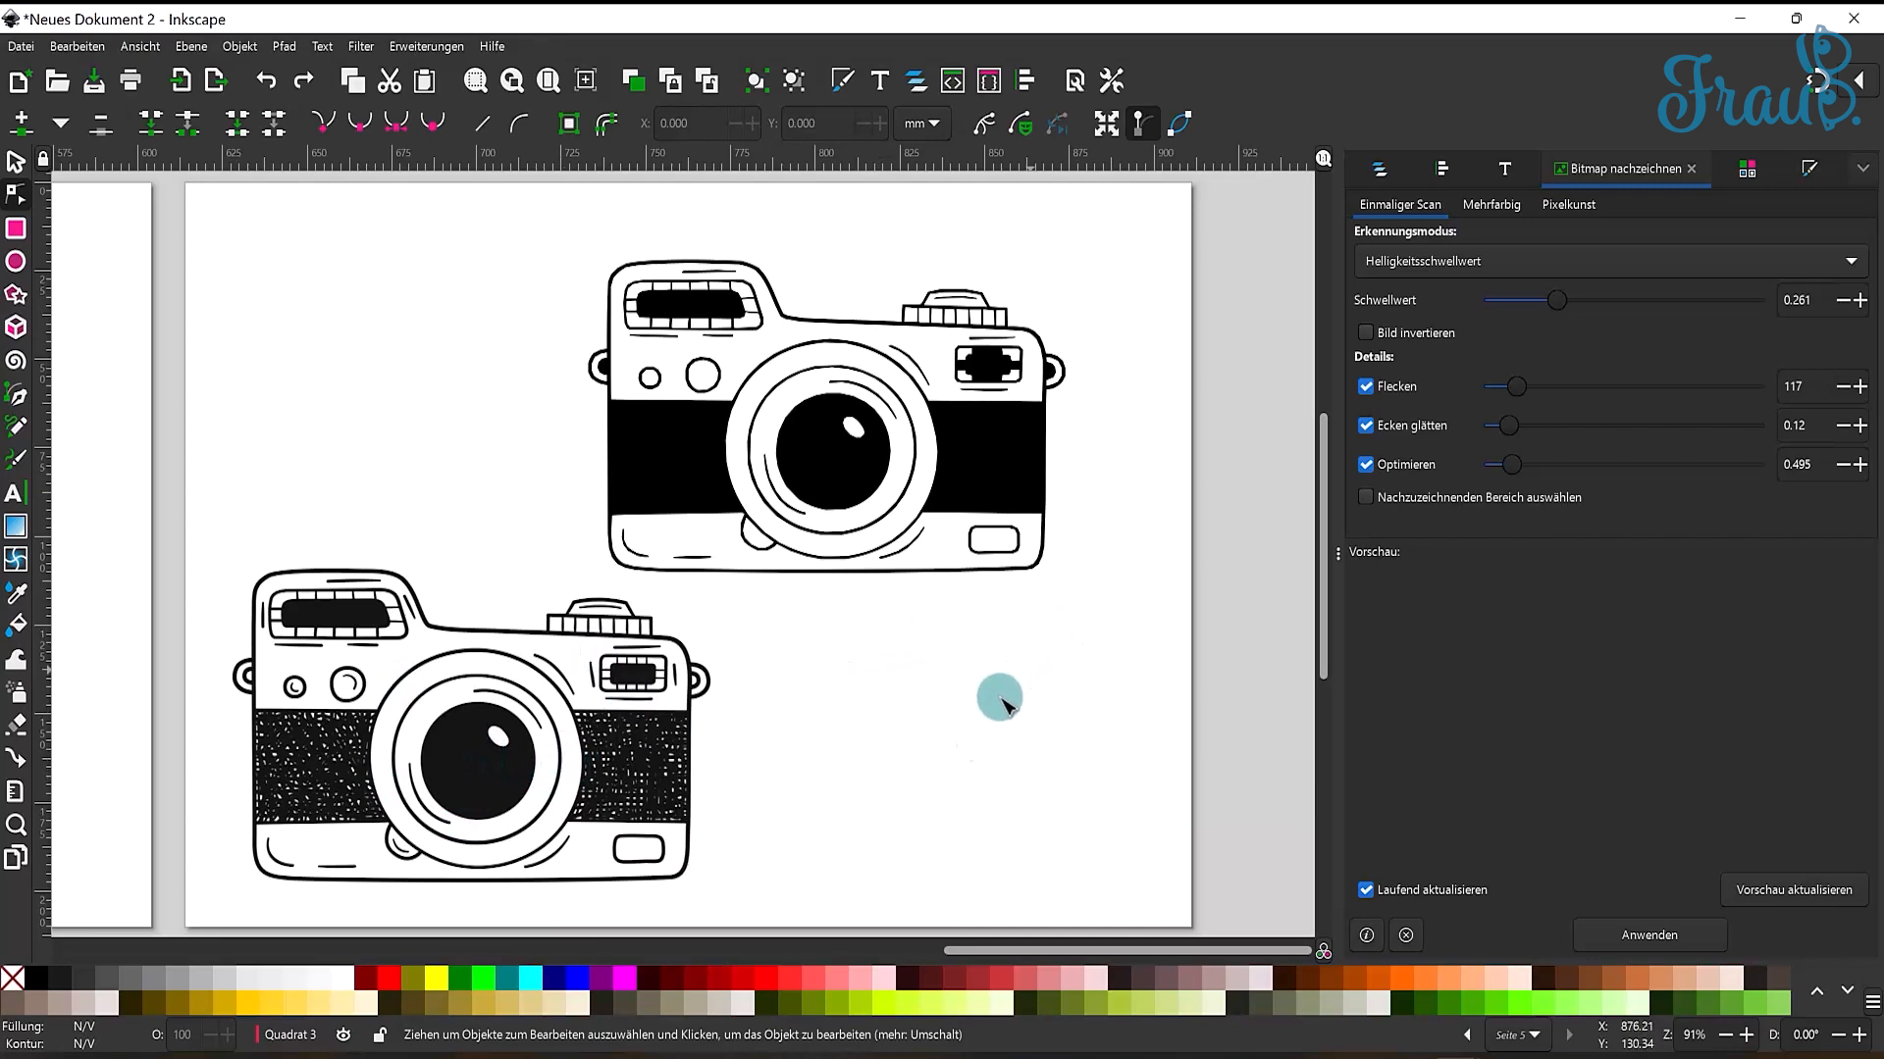
# - Select the original camera image and open the list of layers and objects
pyautogui.click(506, 767)
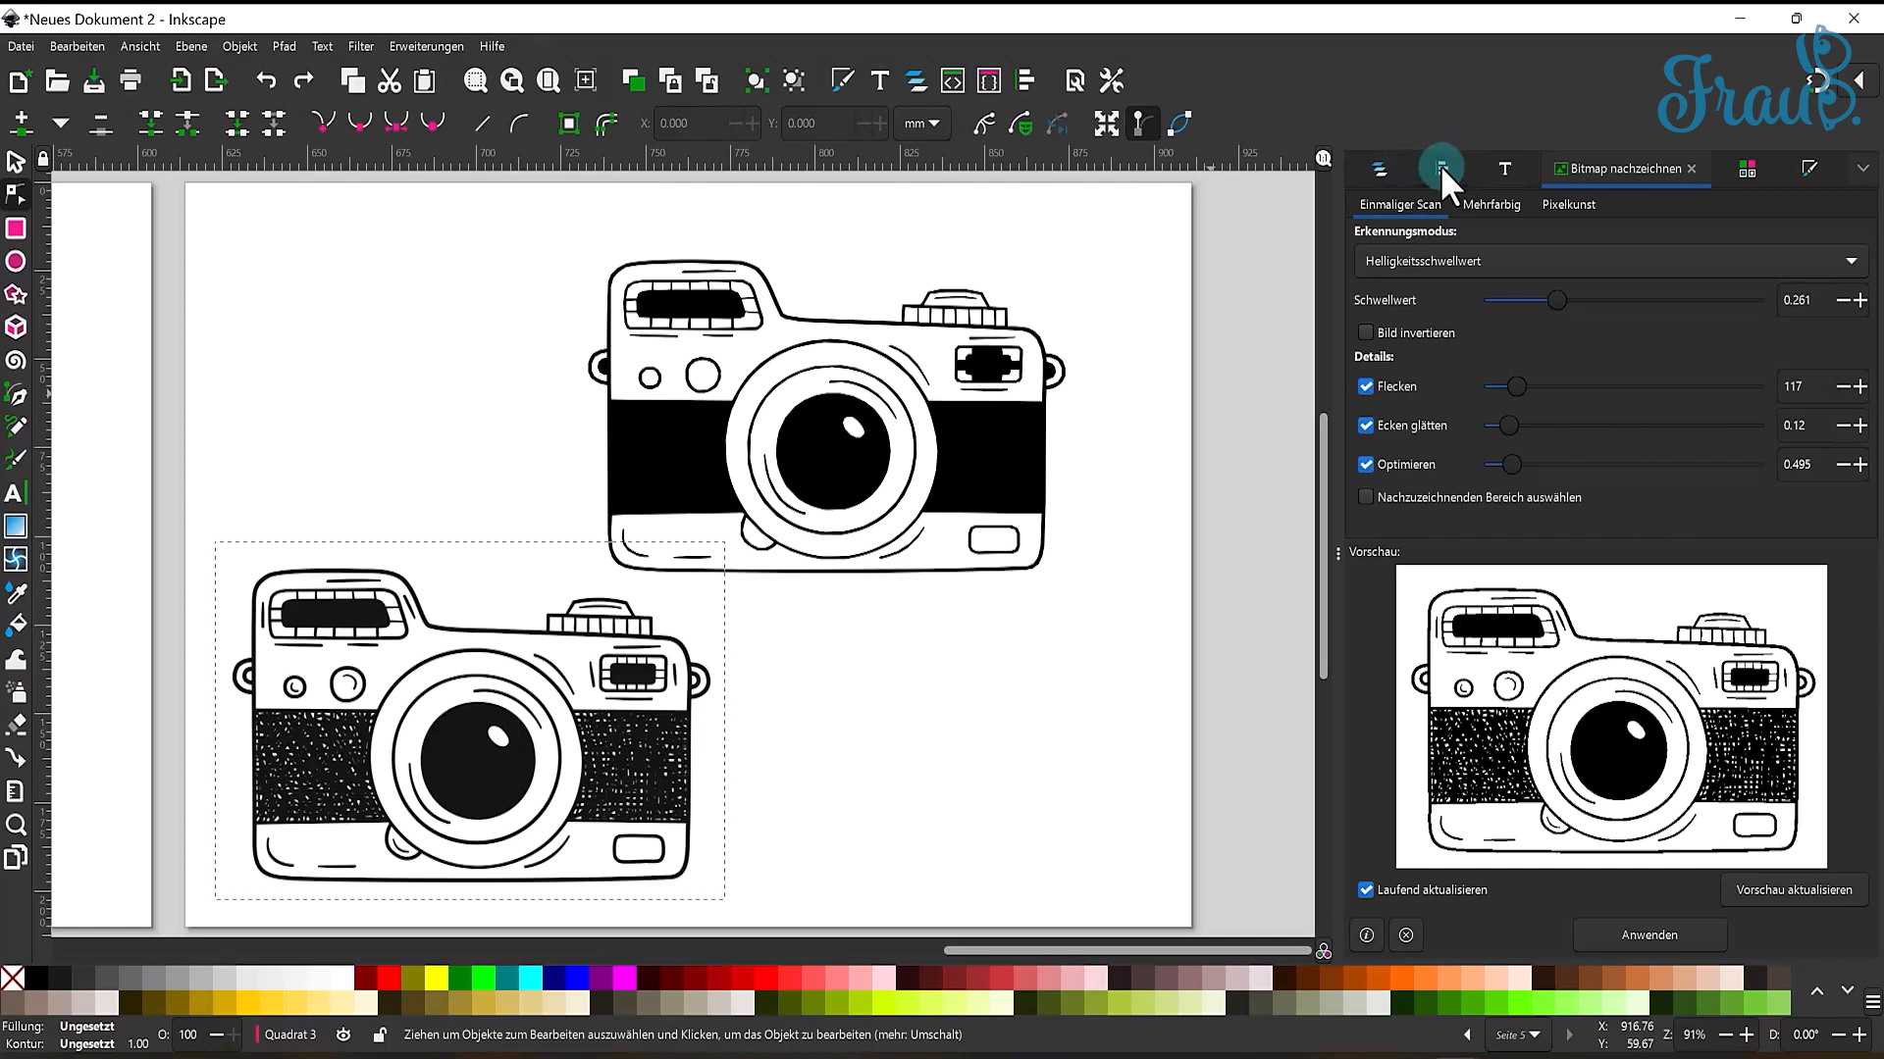
pyautogui.click(1378, 169)
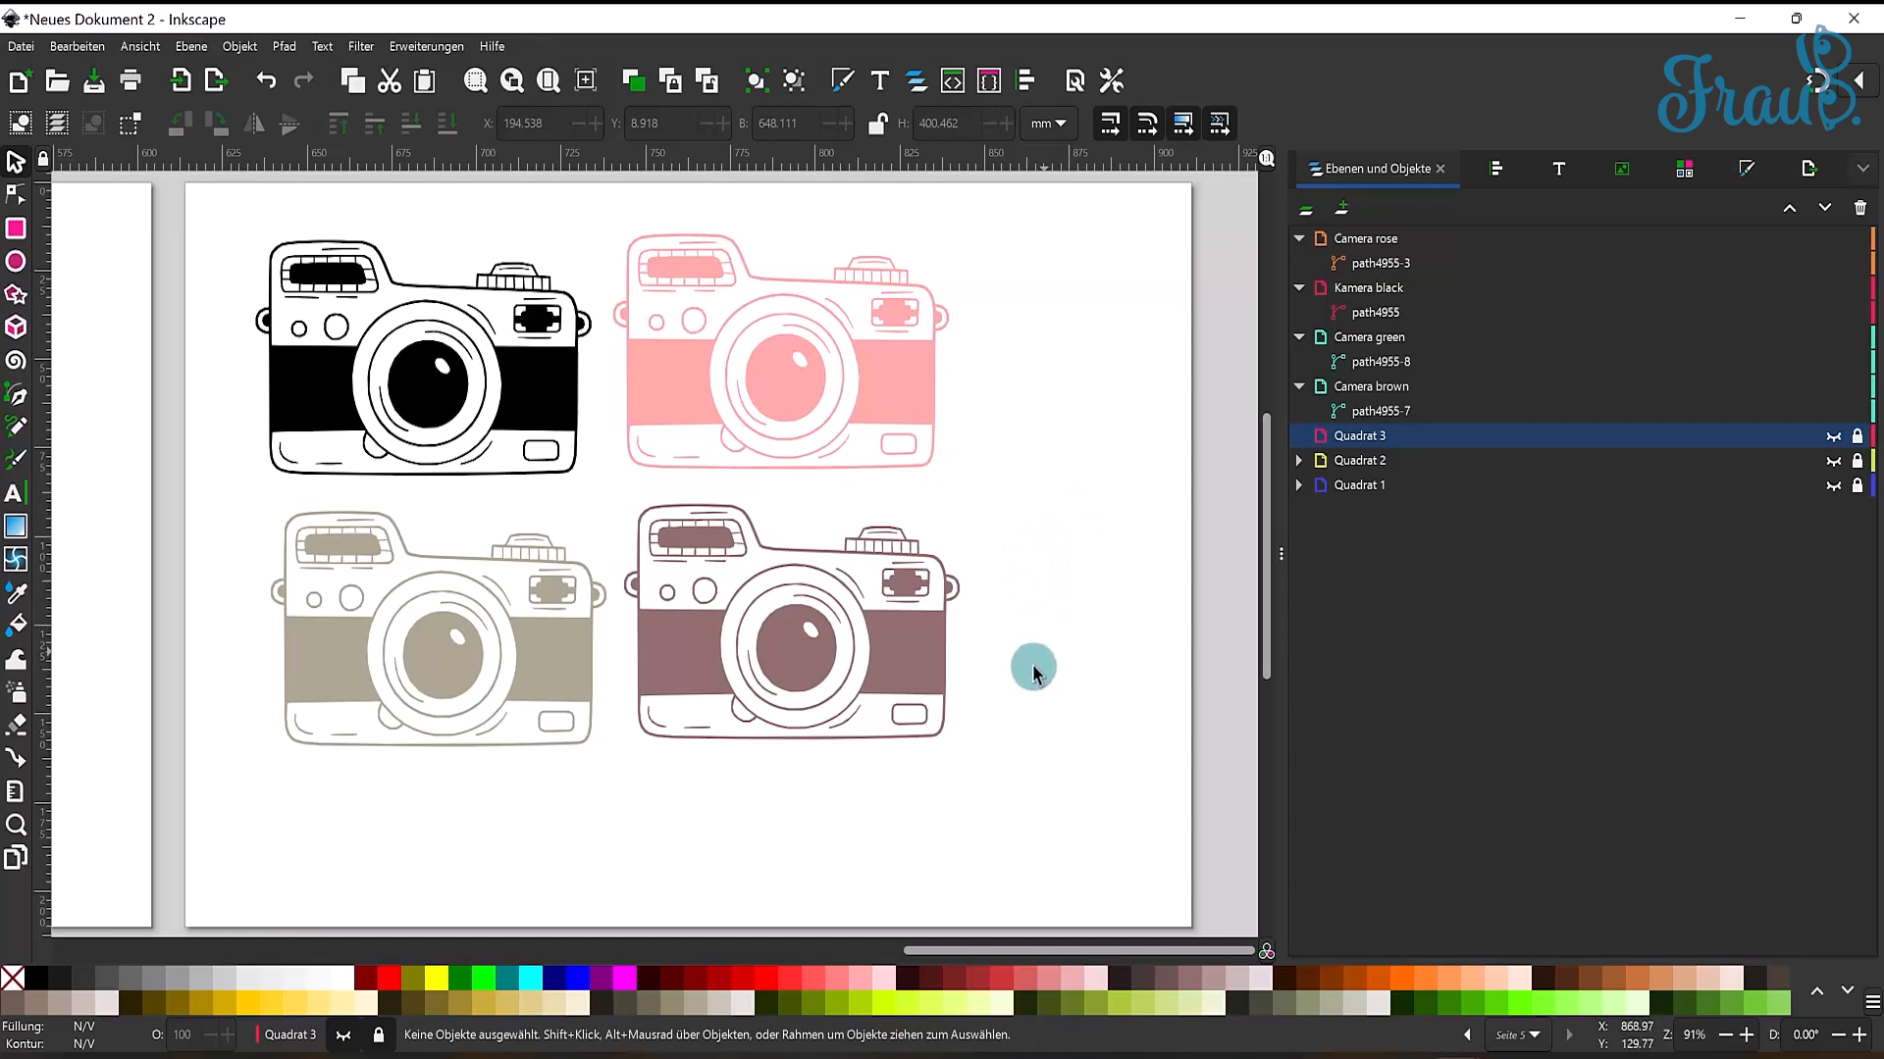
# - Set up a batch export by layers for only the Kamera black layer, as PNG at 300 DPI
pyautogui.click(1864, 172)
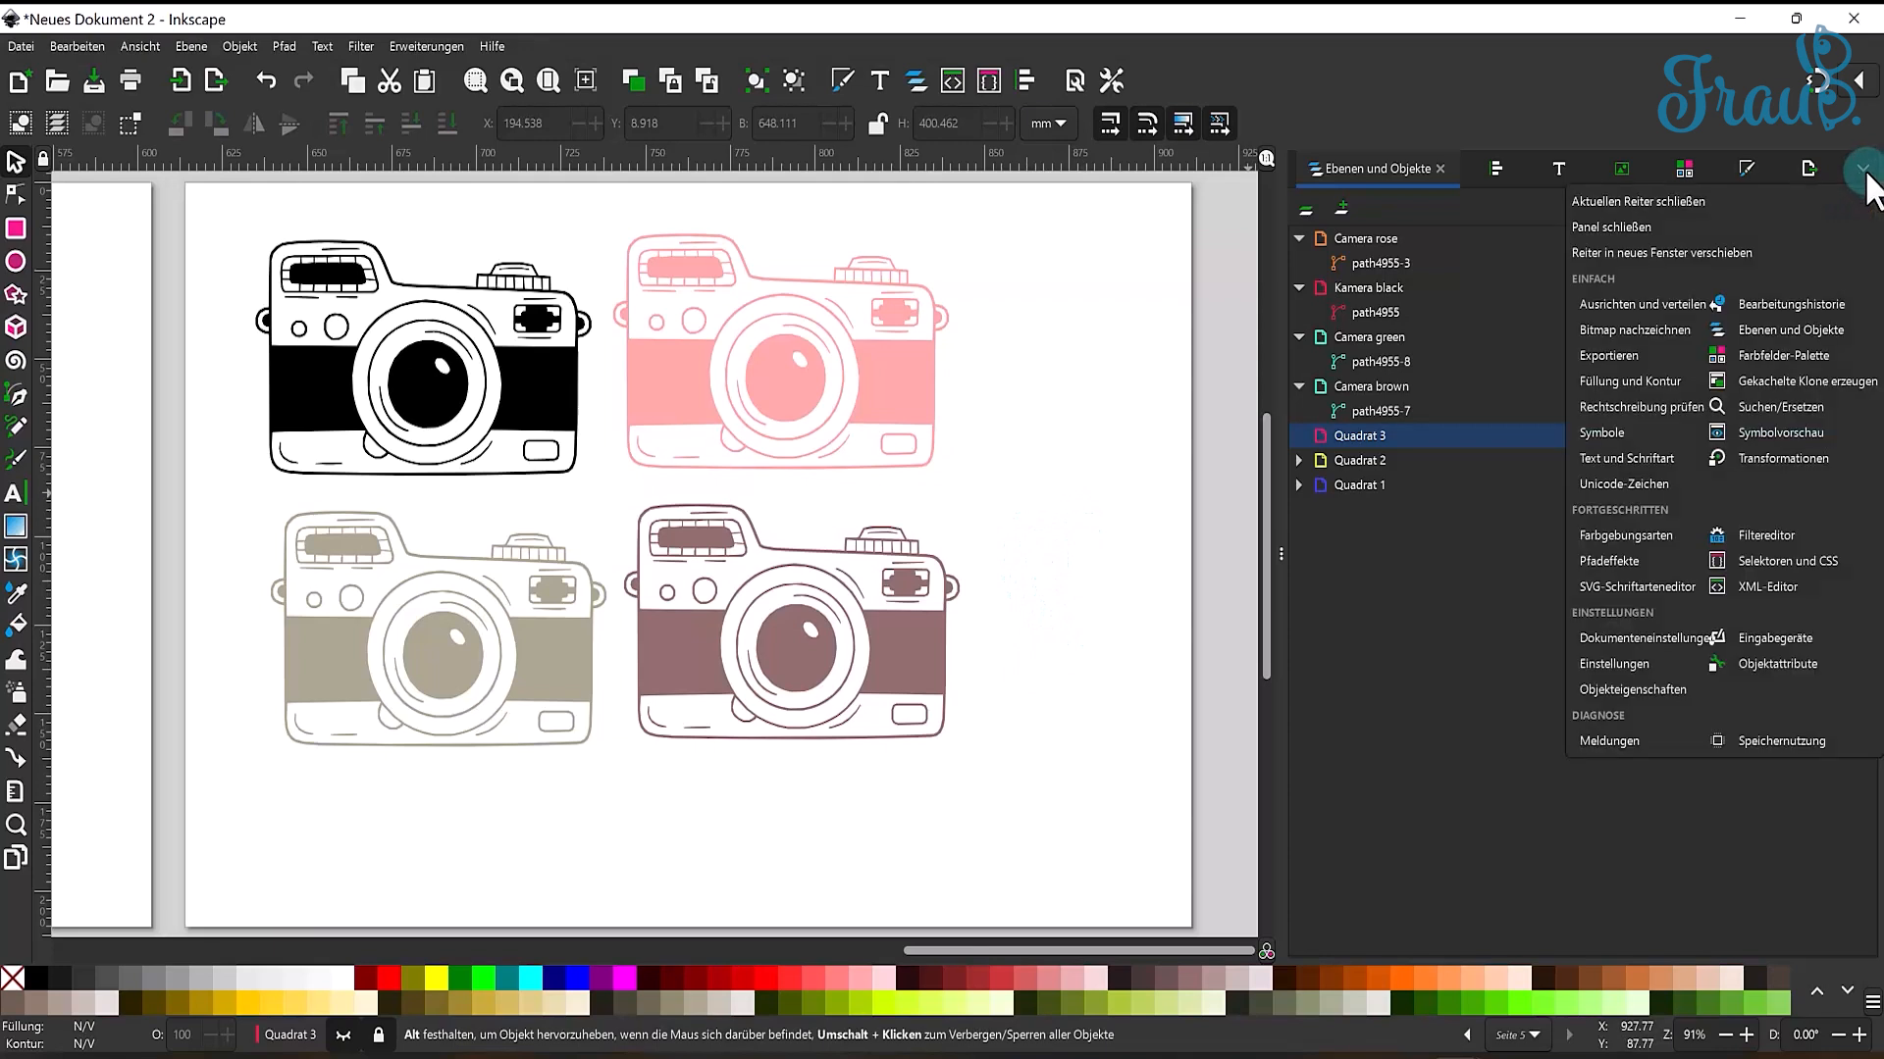
pyautogui.click(1630, 359)
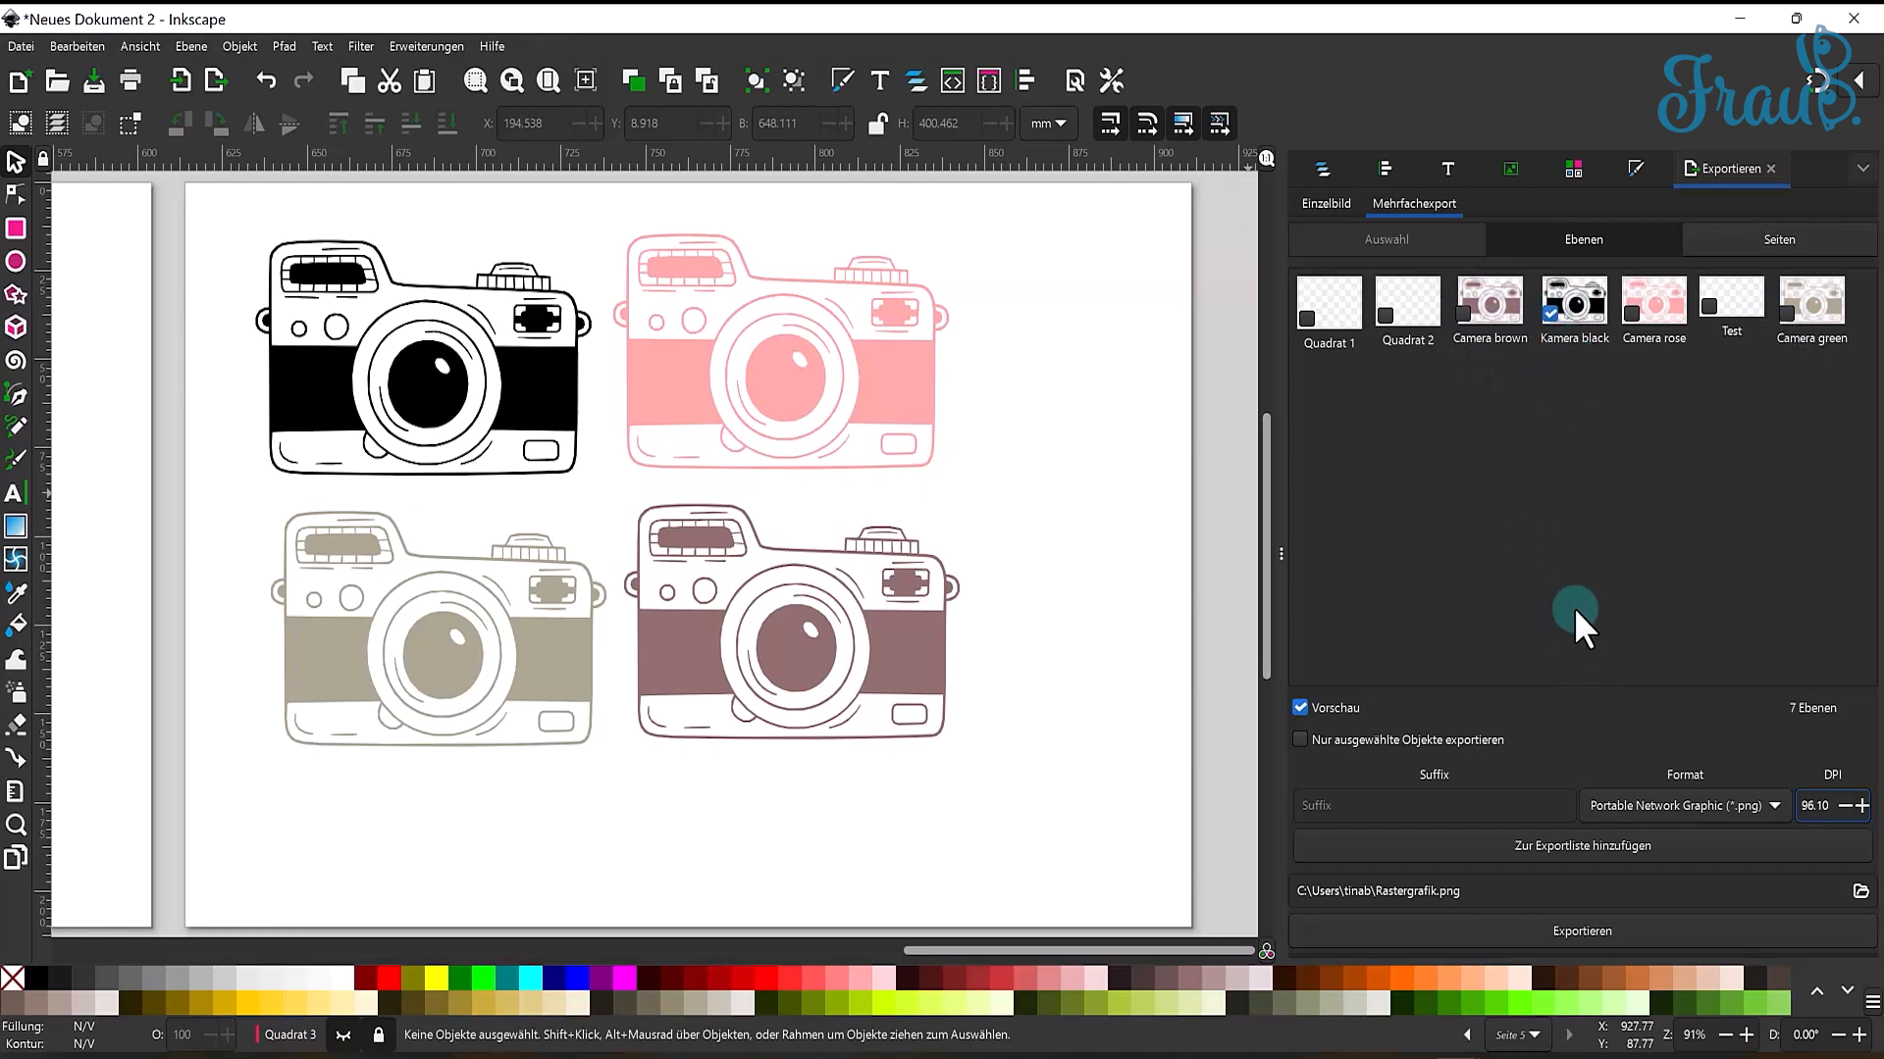
pyautogui.click(1751, 820)
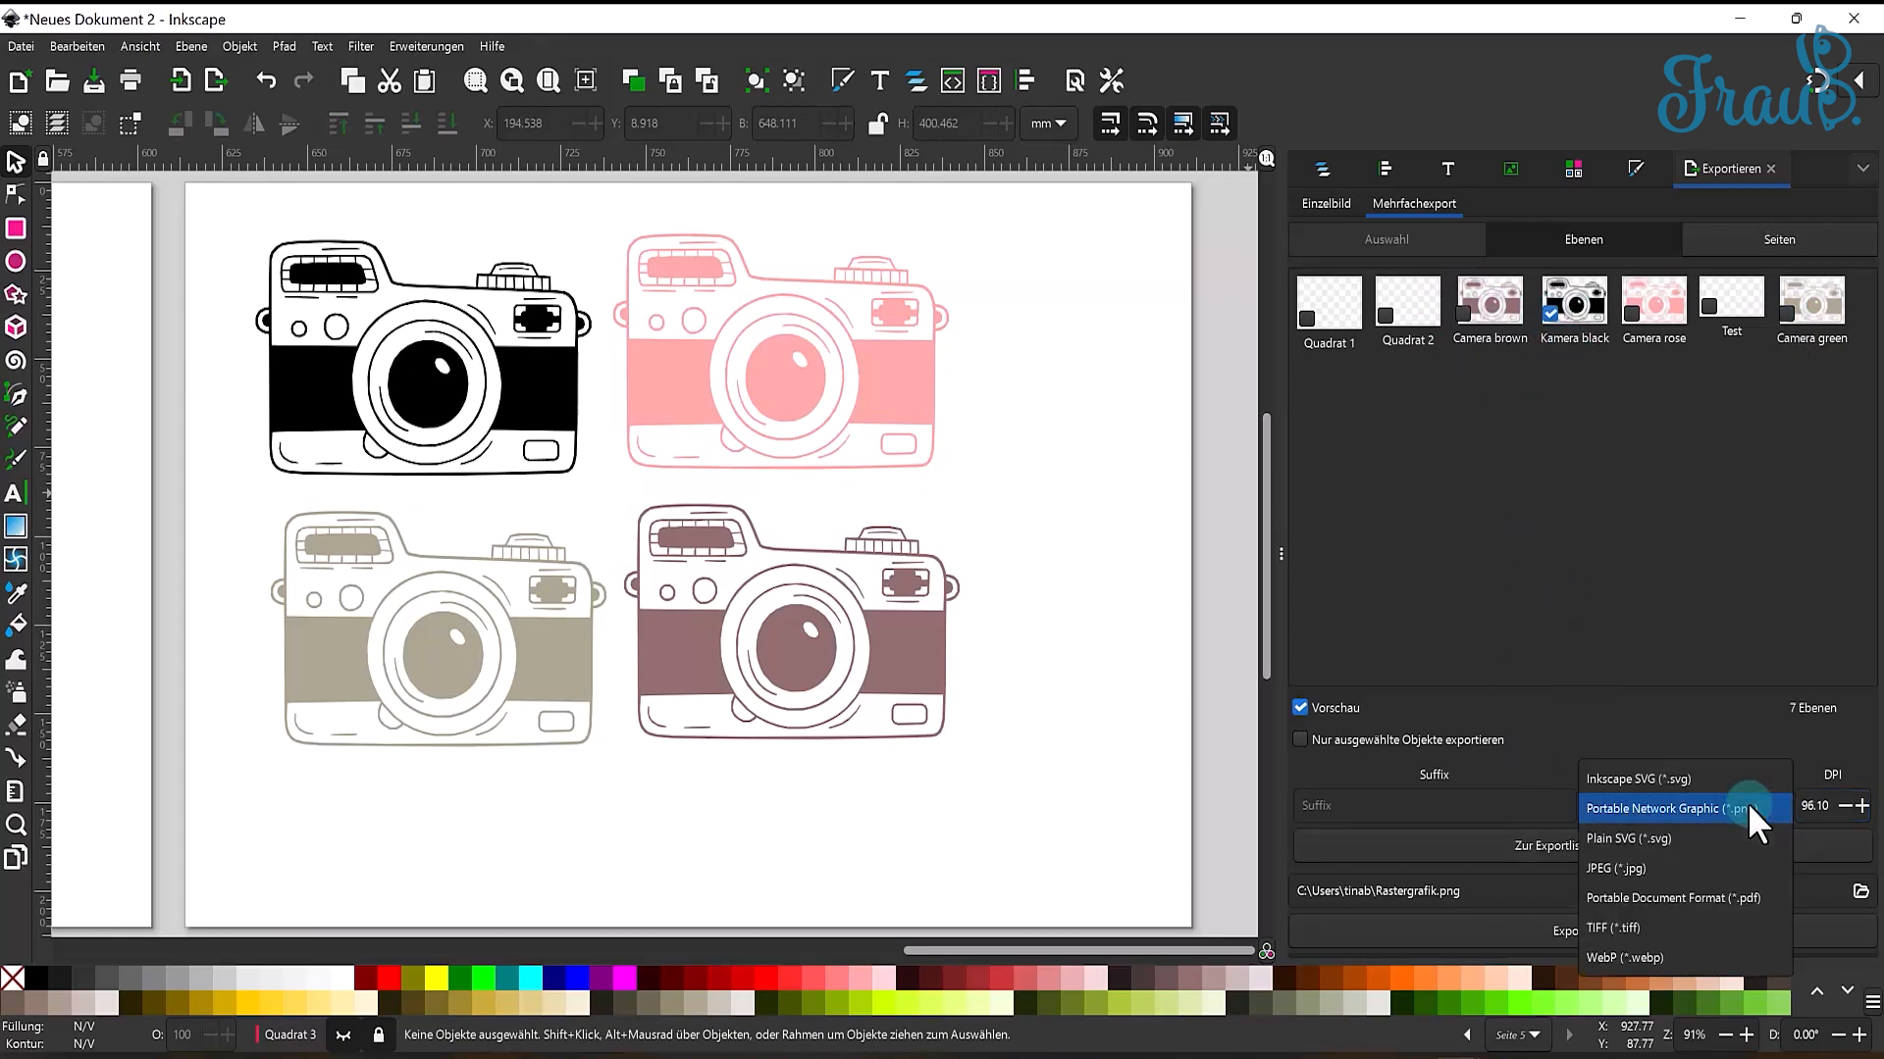
pyautogui.click(1748, 808)
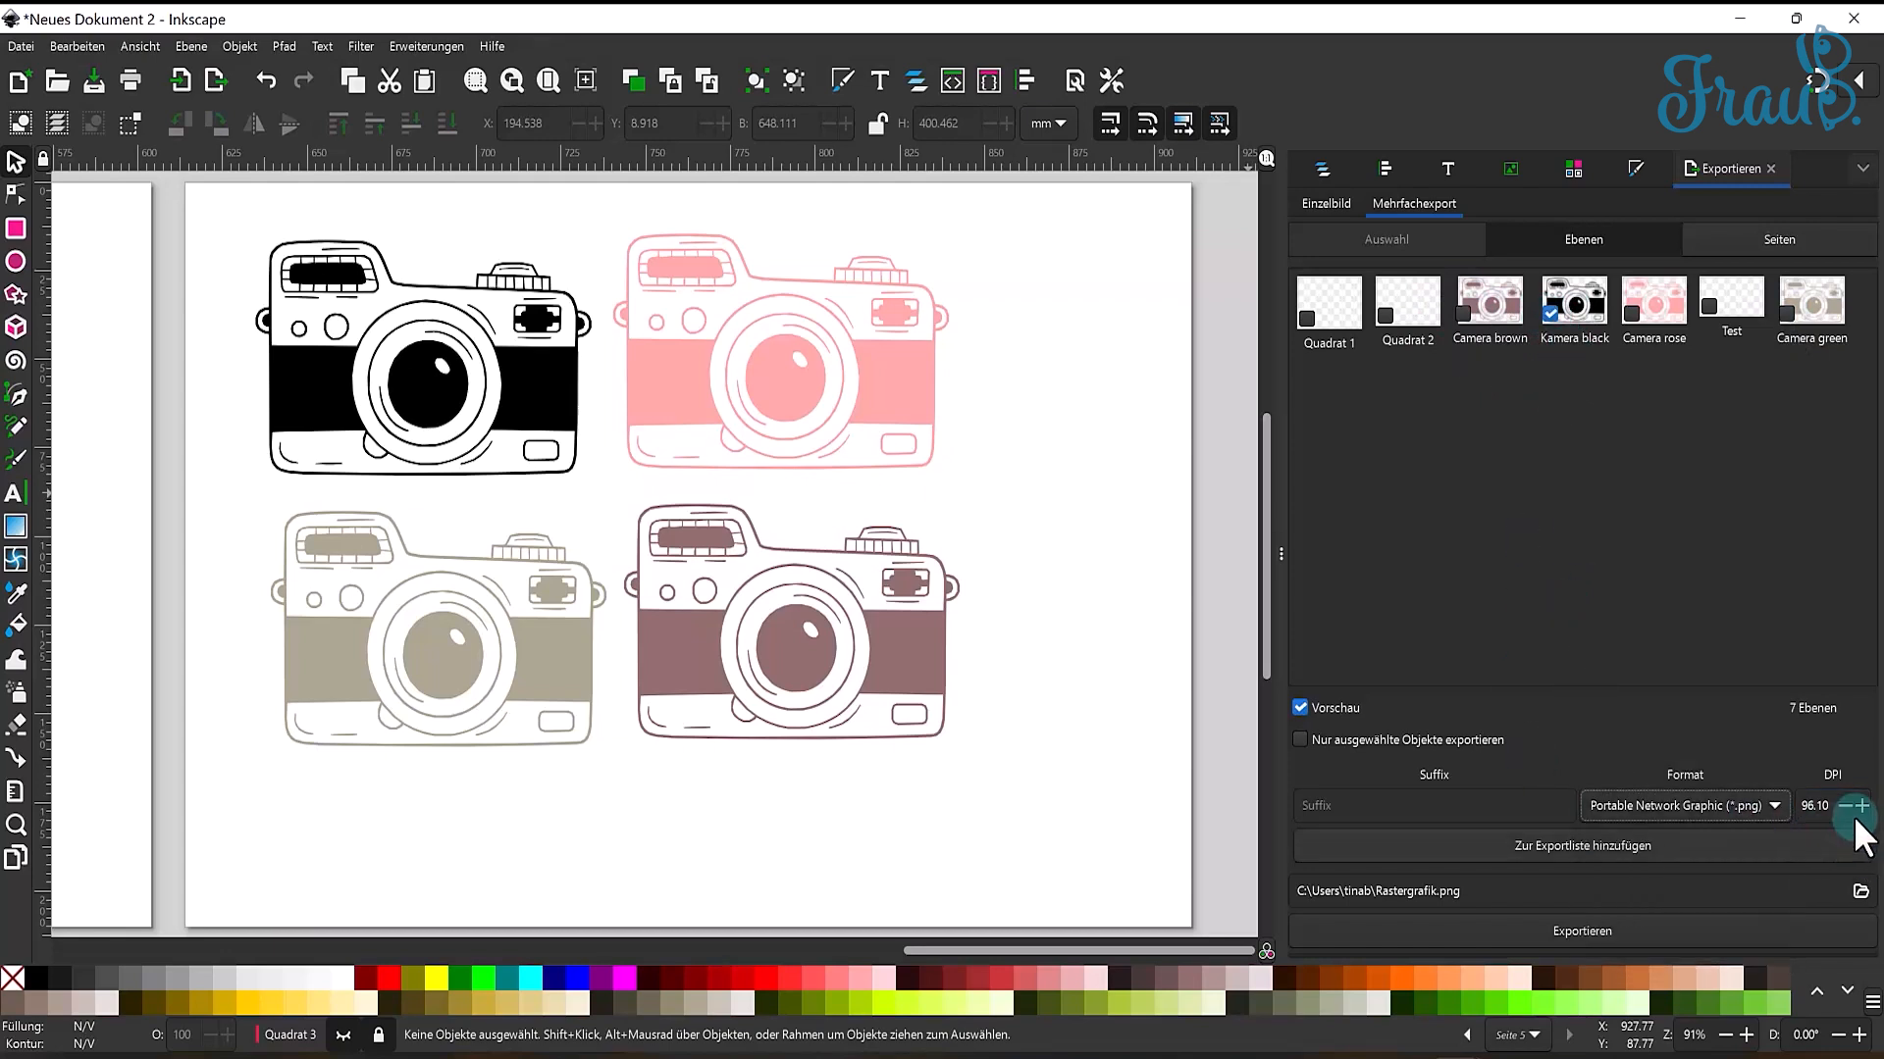
pyautogui.click(1861, 805)
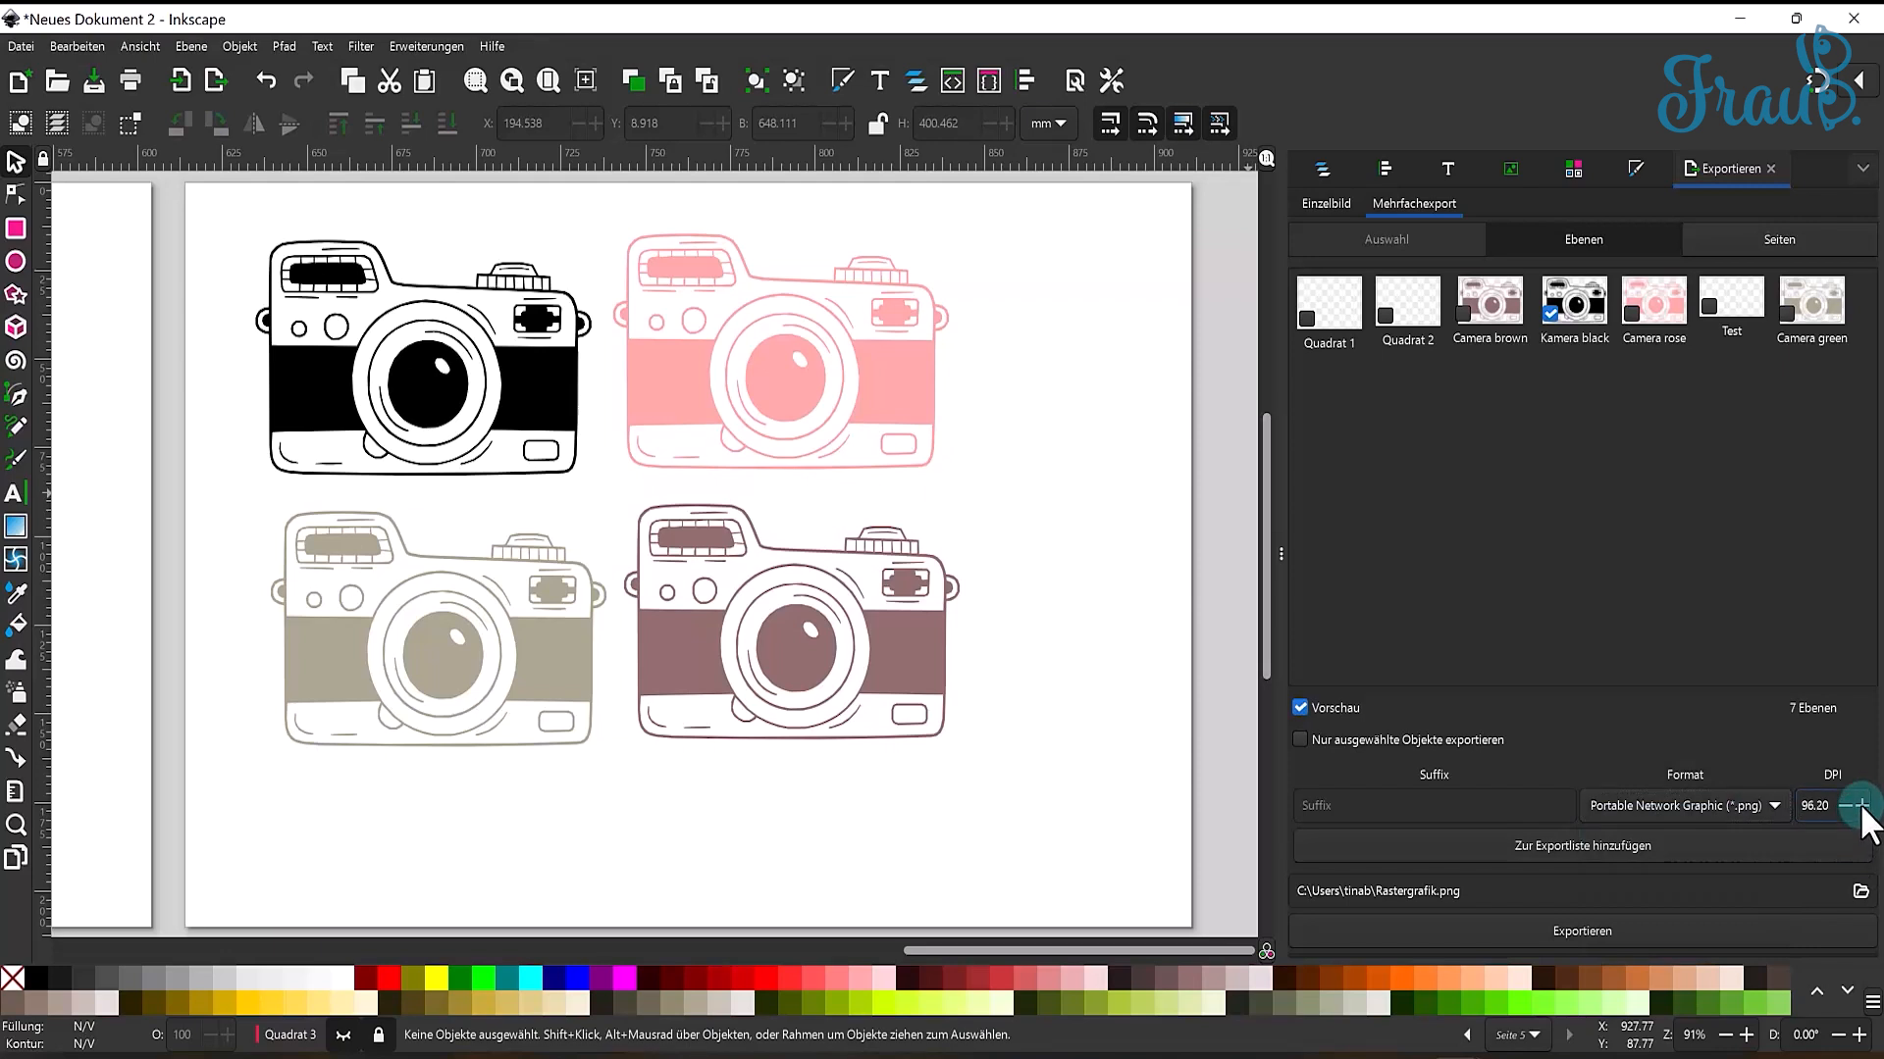
pyautogui.moveTo(1831, 810); pyautogui.dragTo(1615, 798)
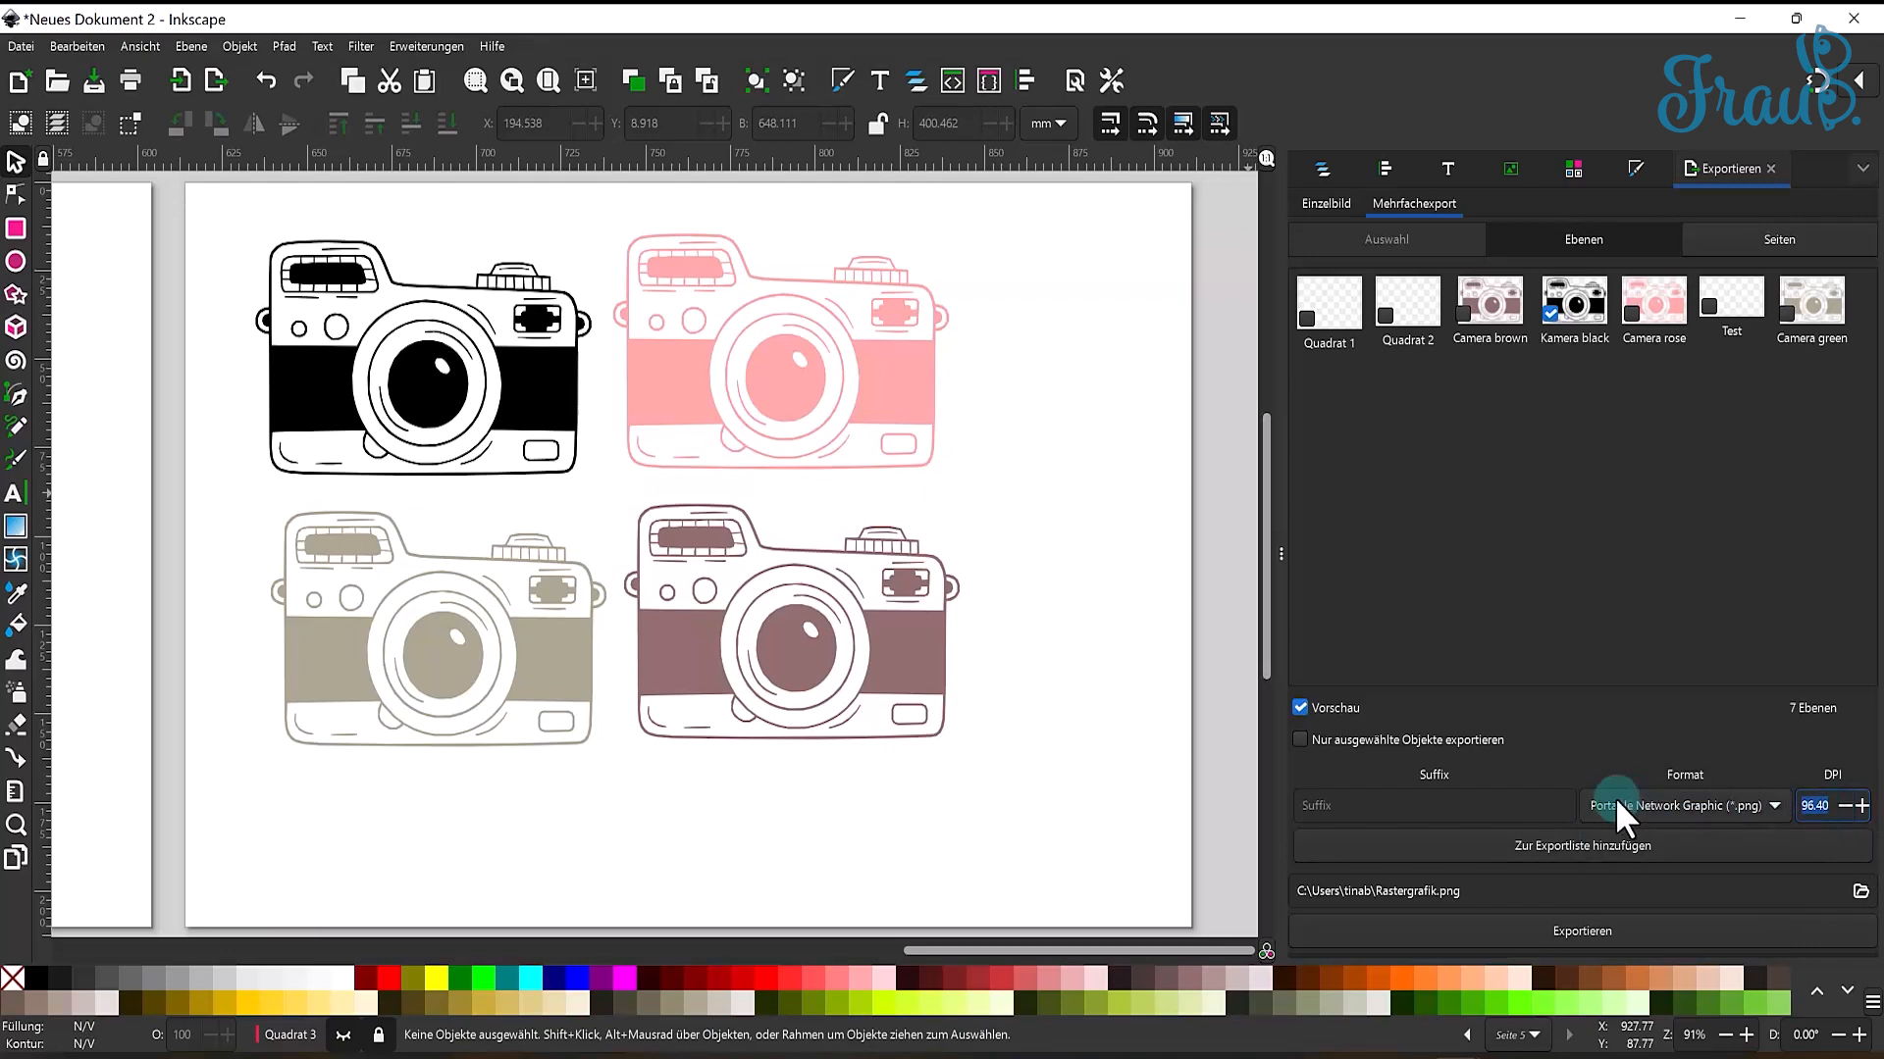
pyautogui.write('300')
pyautogui.press('Tab')
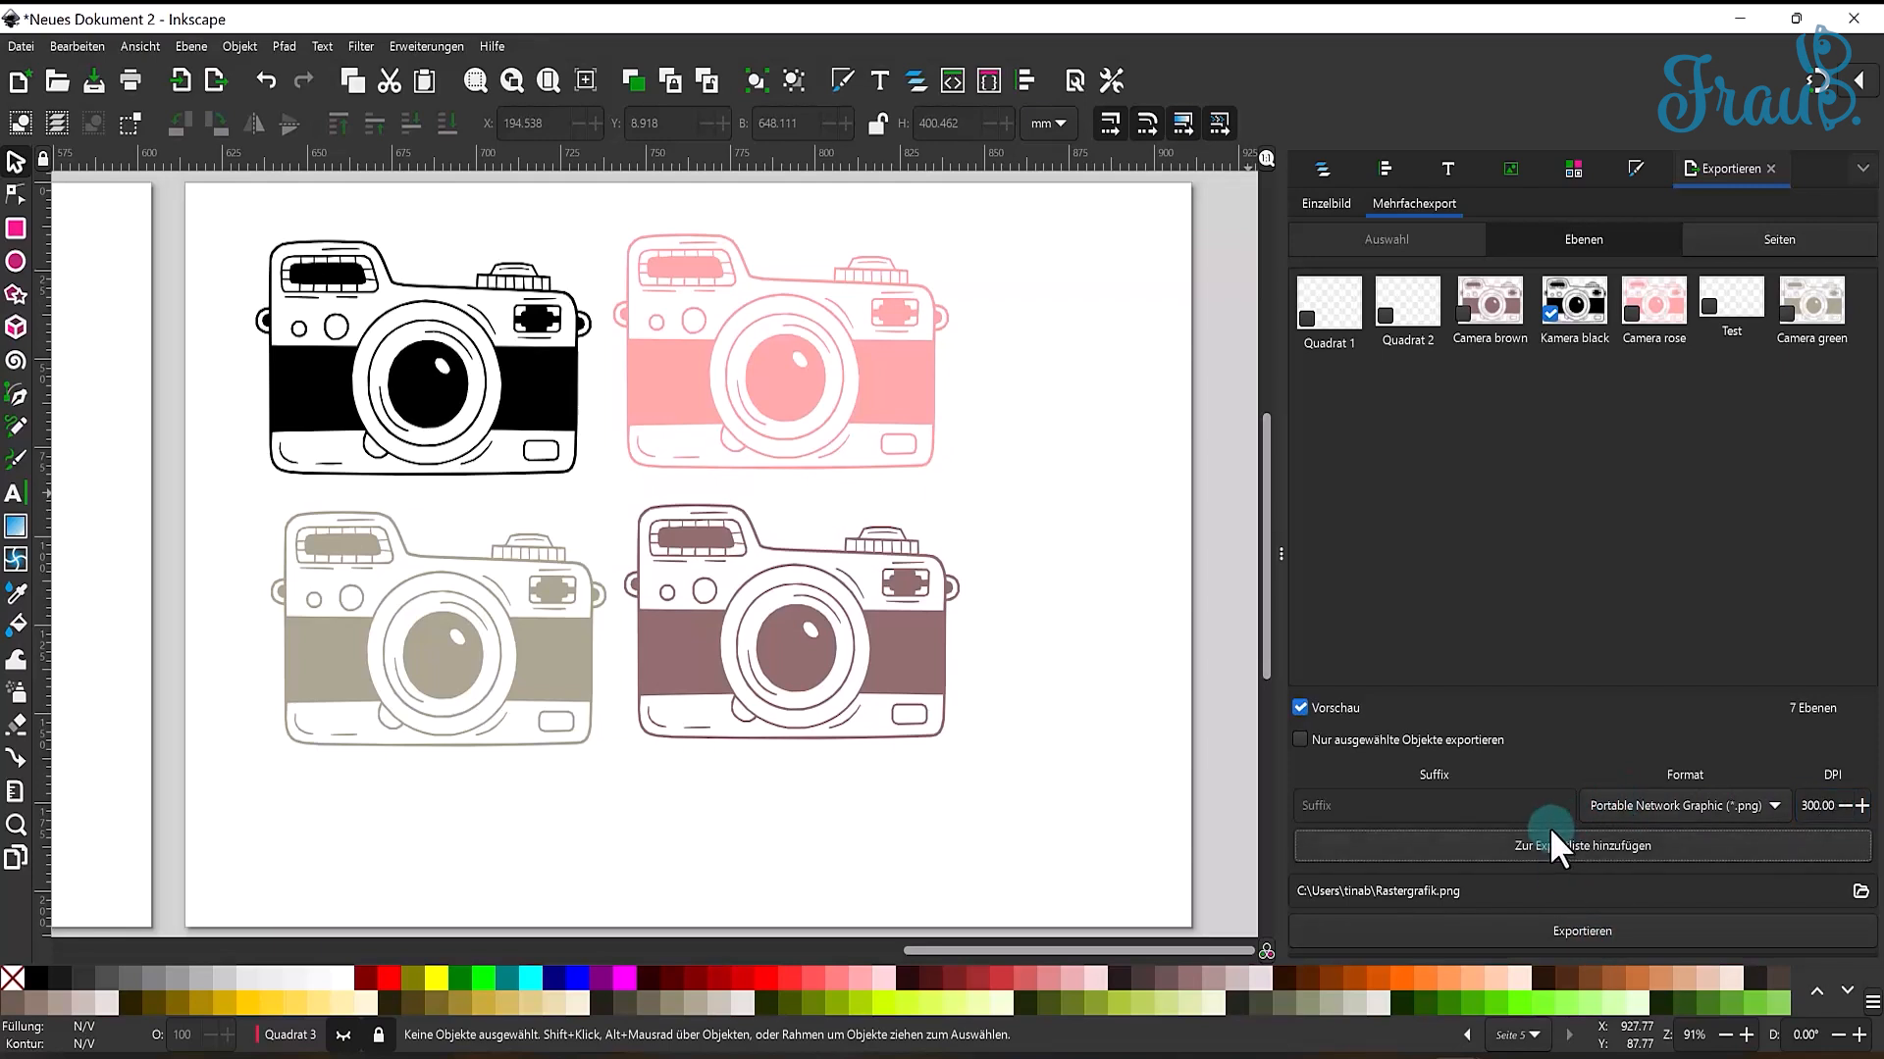
# - Give the PNG export the suffix "CB png" and add a second entry to the export list
pyautogui.click(1468, 802)
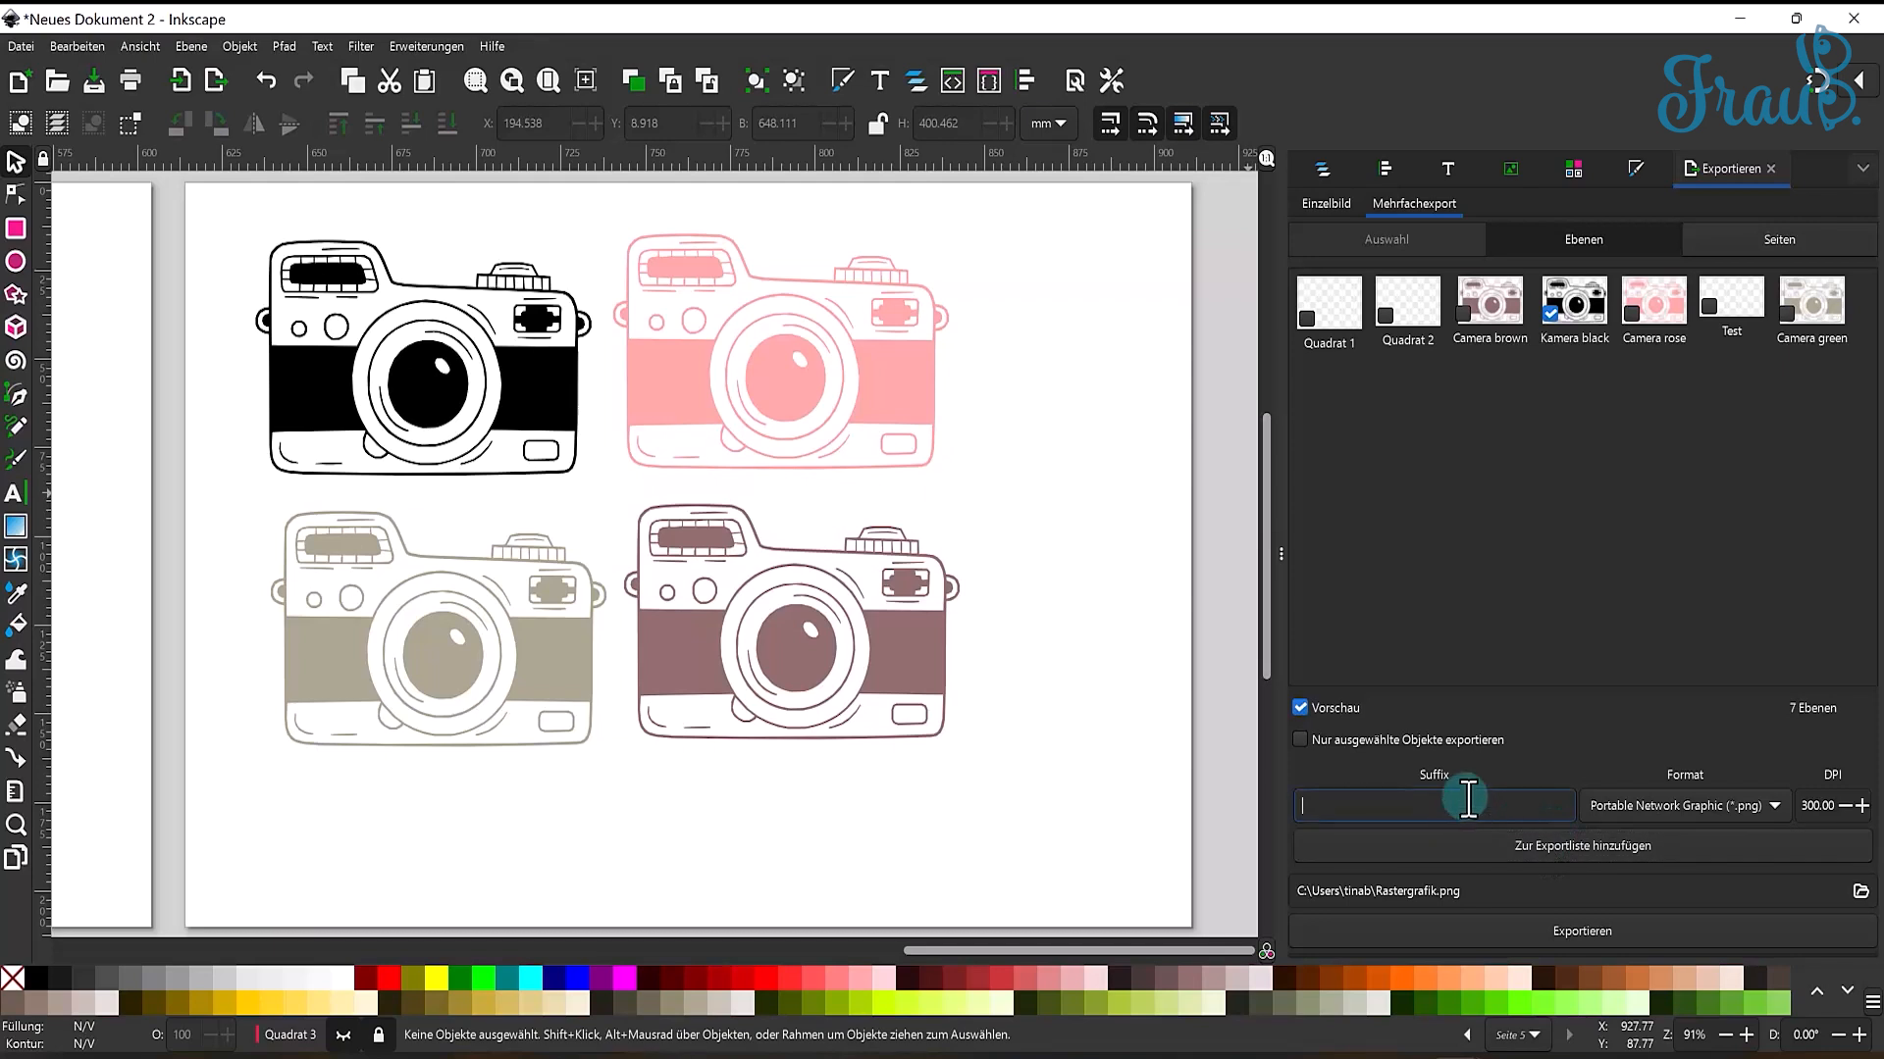
pyautogui.write('cB png')
pyautogui.click(1607, 839)
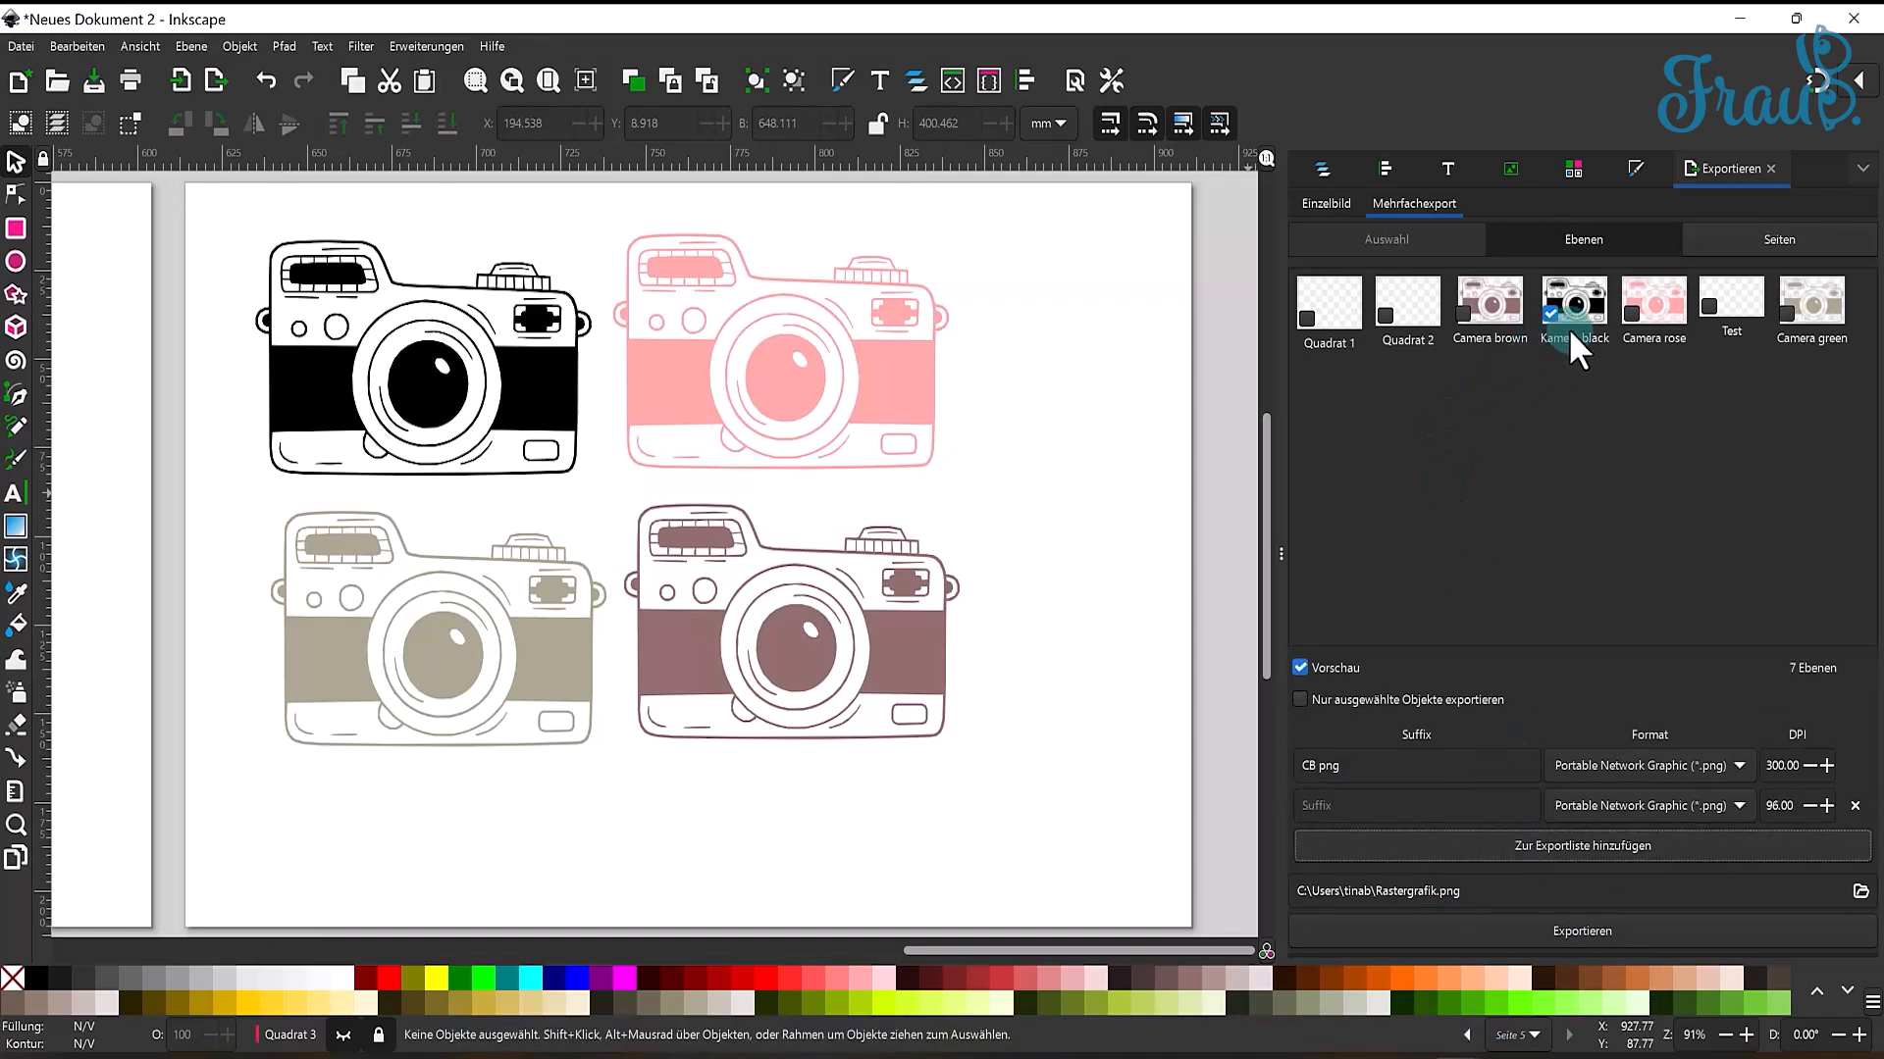
# - Set the second export entry to Plain SVG with the suffix "CB svg"
pyautogui.click(1561, 799)
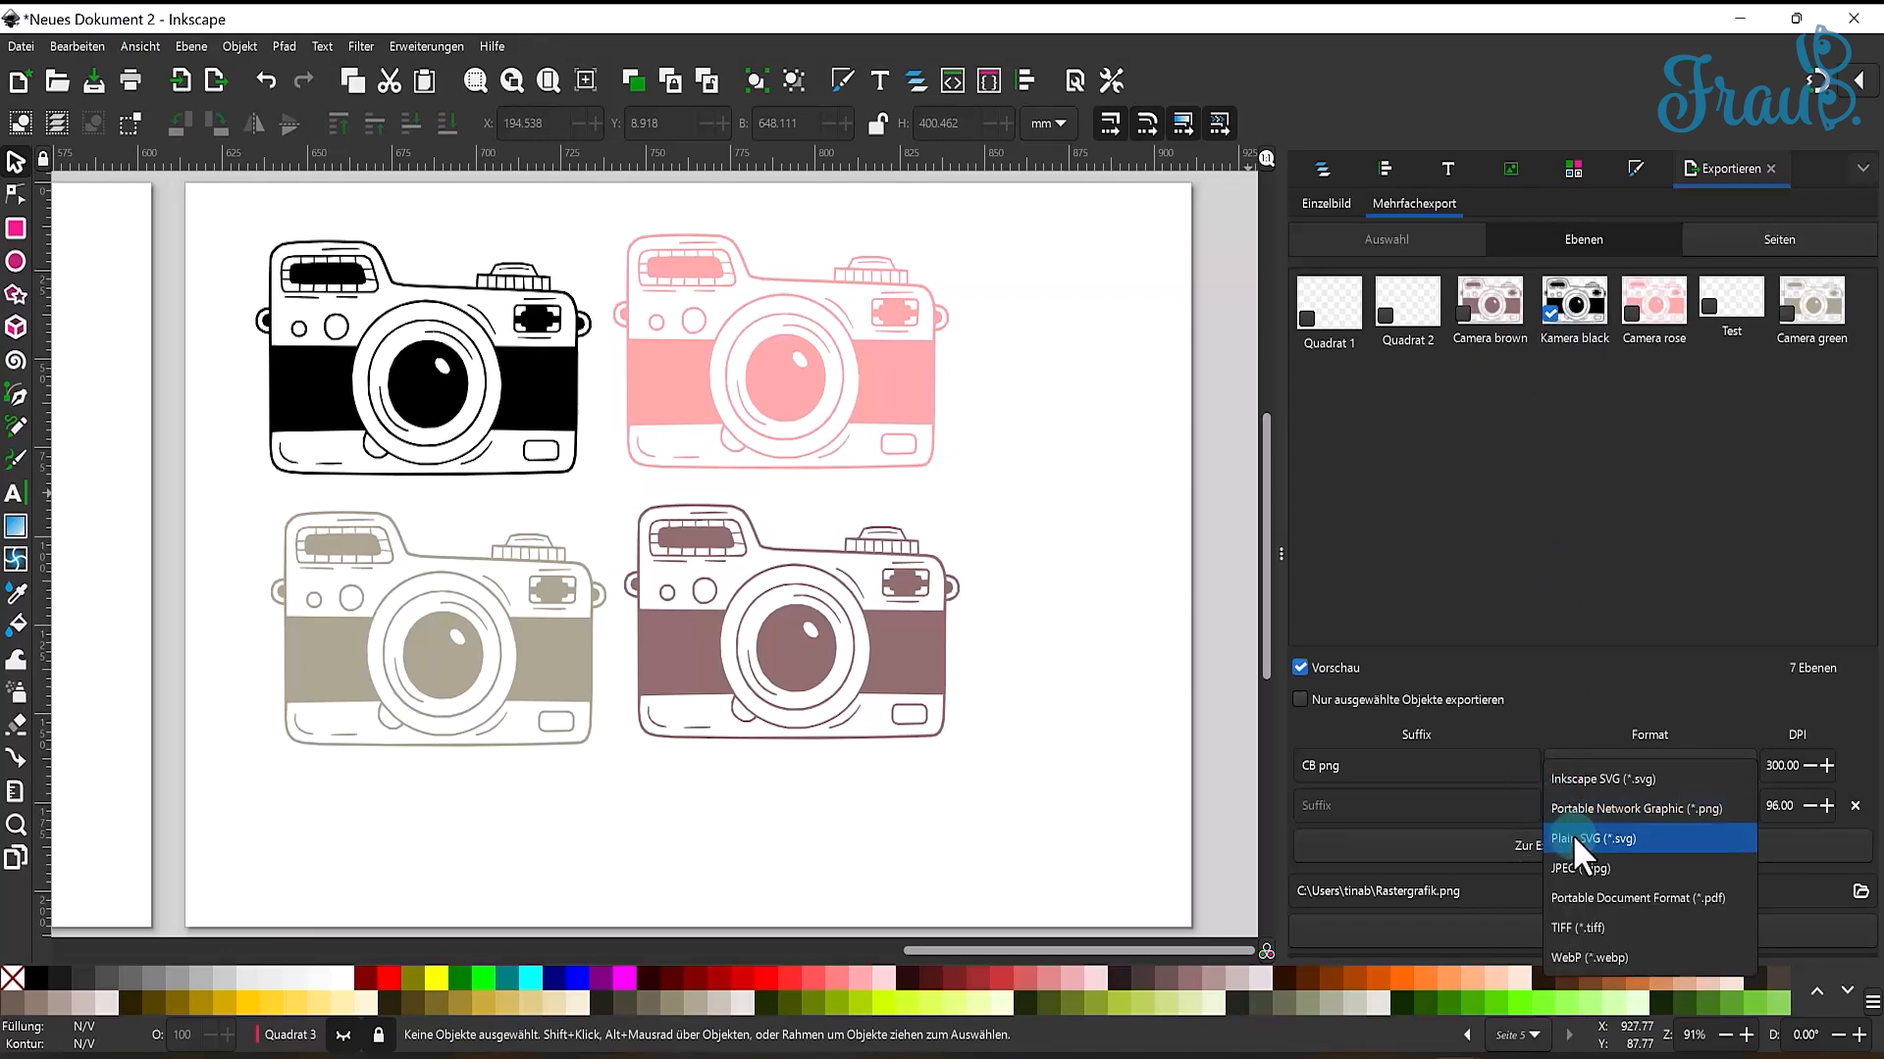
pyautogui.click(1573, 834)
pyautogui.click(1368, 807)
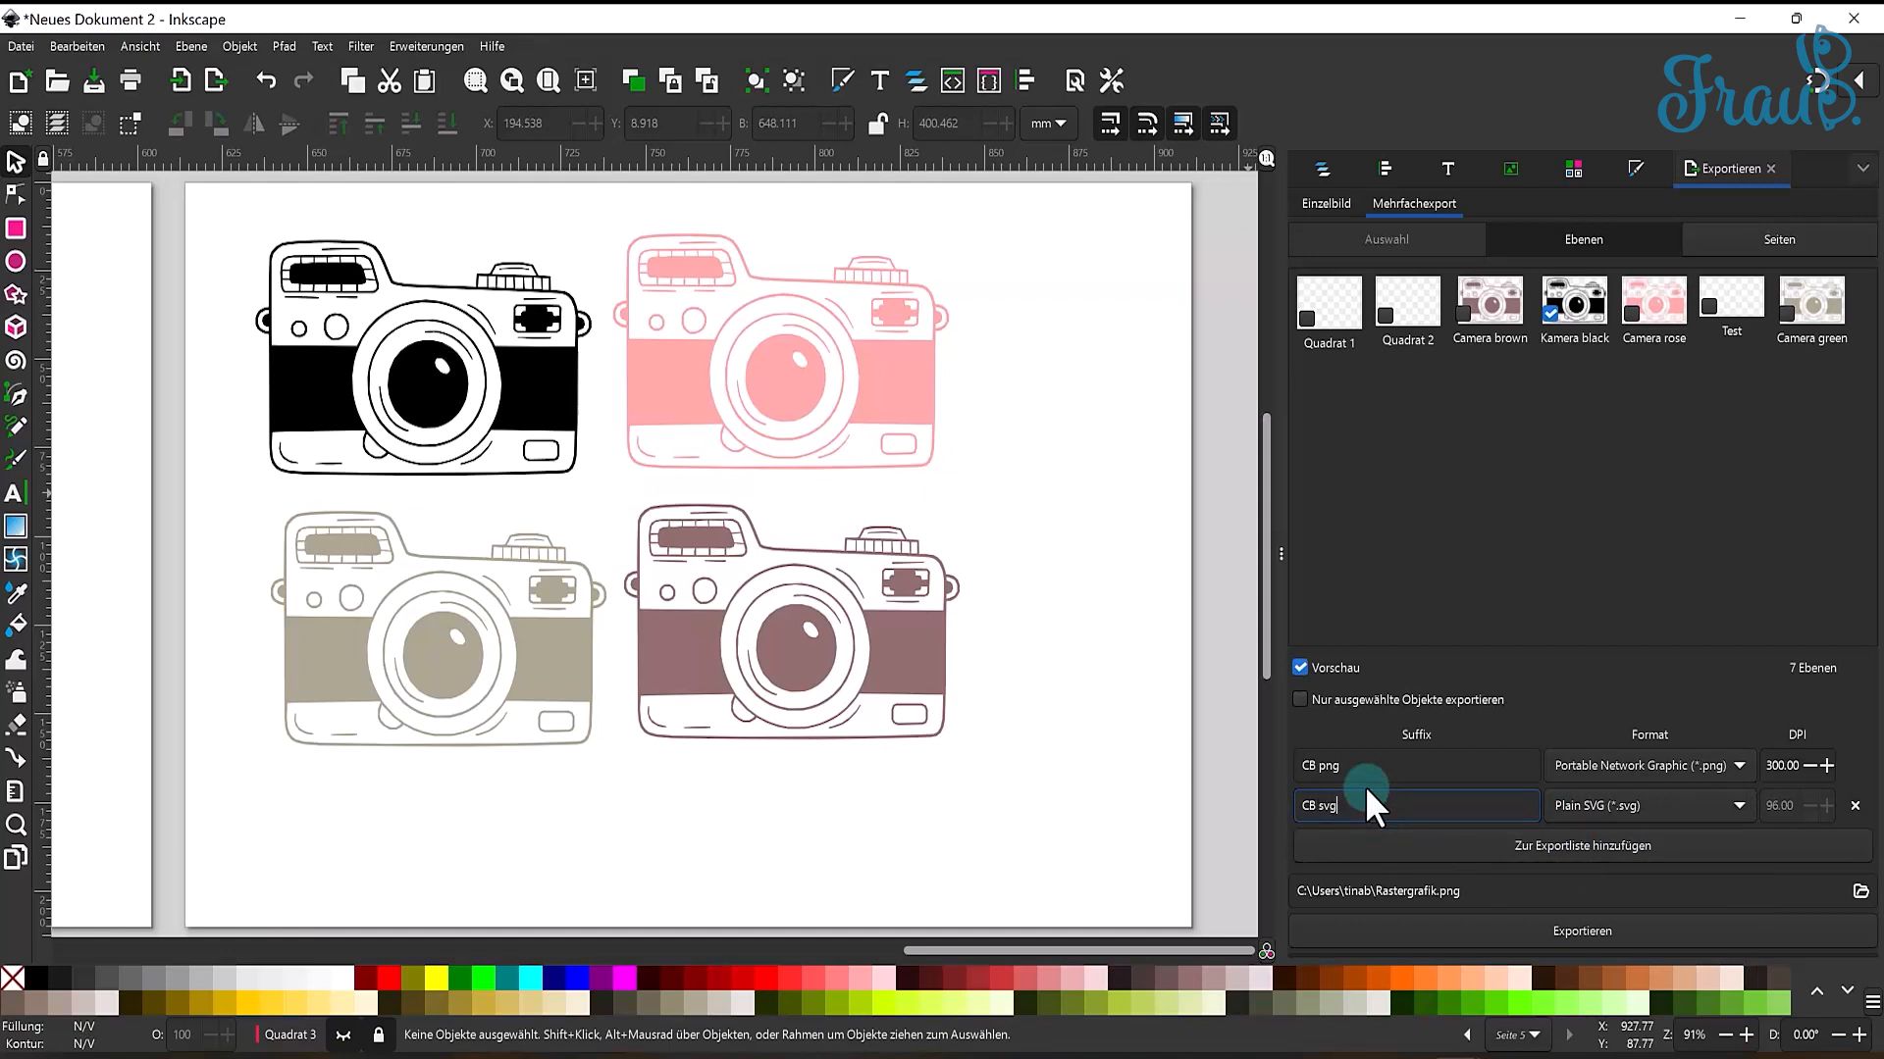
# - Add a third entry to the export list and include the Camera brown, Camera rose and Camera green layers alongside Kamera black
pyautogui.click(1709, 845)
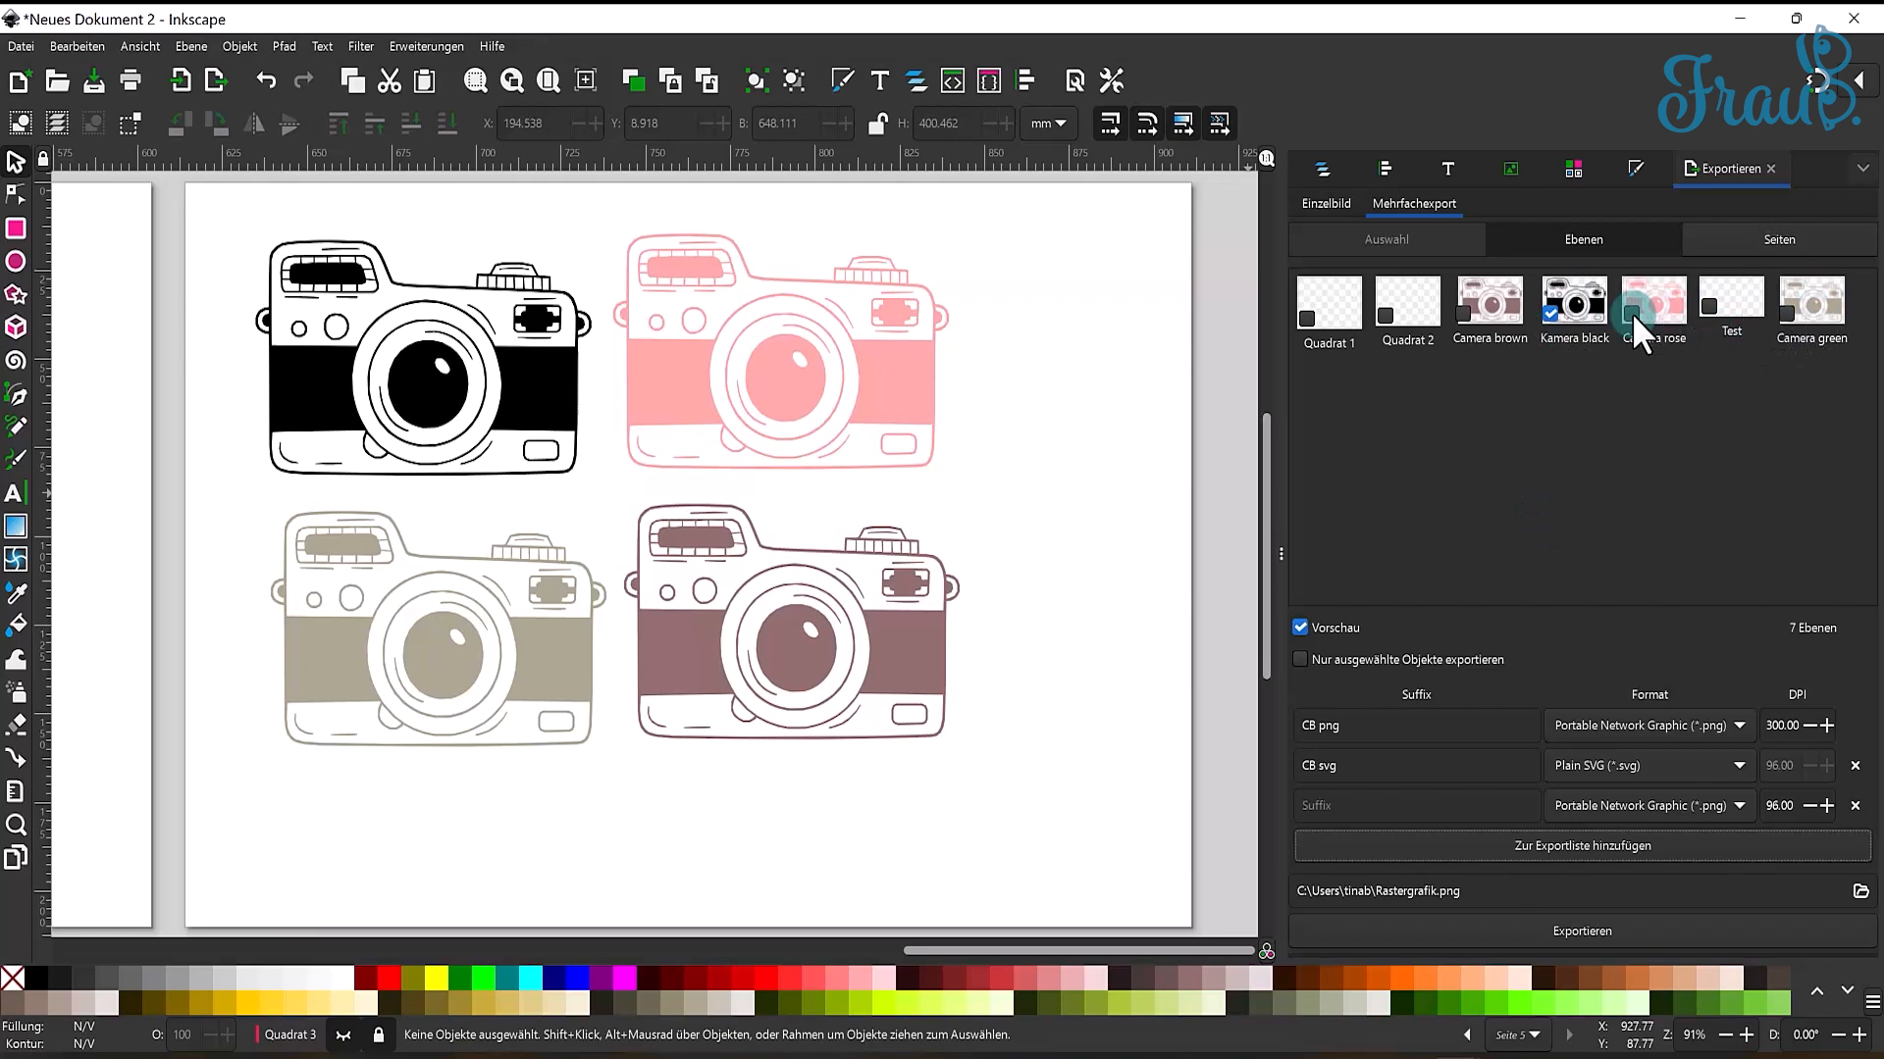
pyautogui.click(1464, 311)
pyautogui.click(1785, 312)
pyautogui.click(1548, 312)
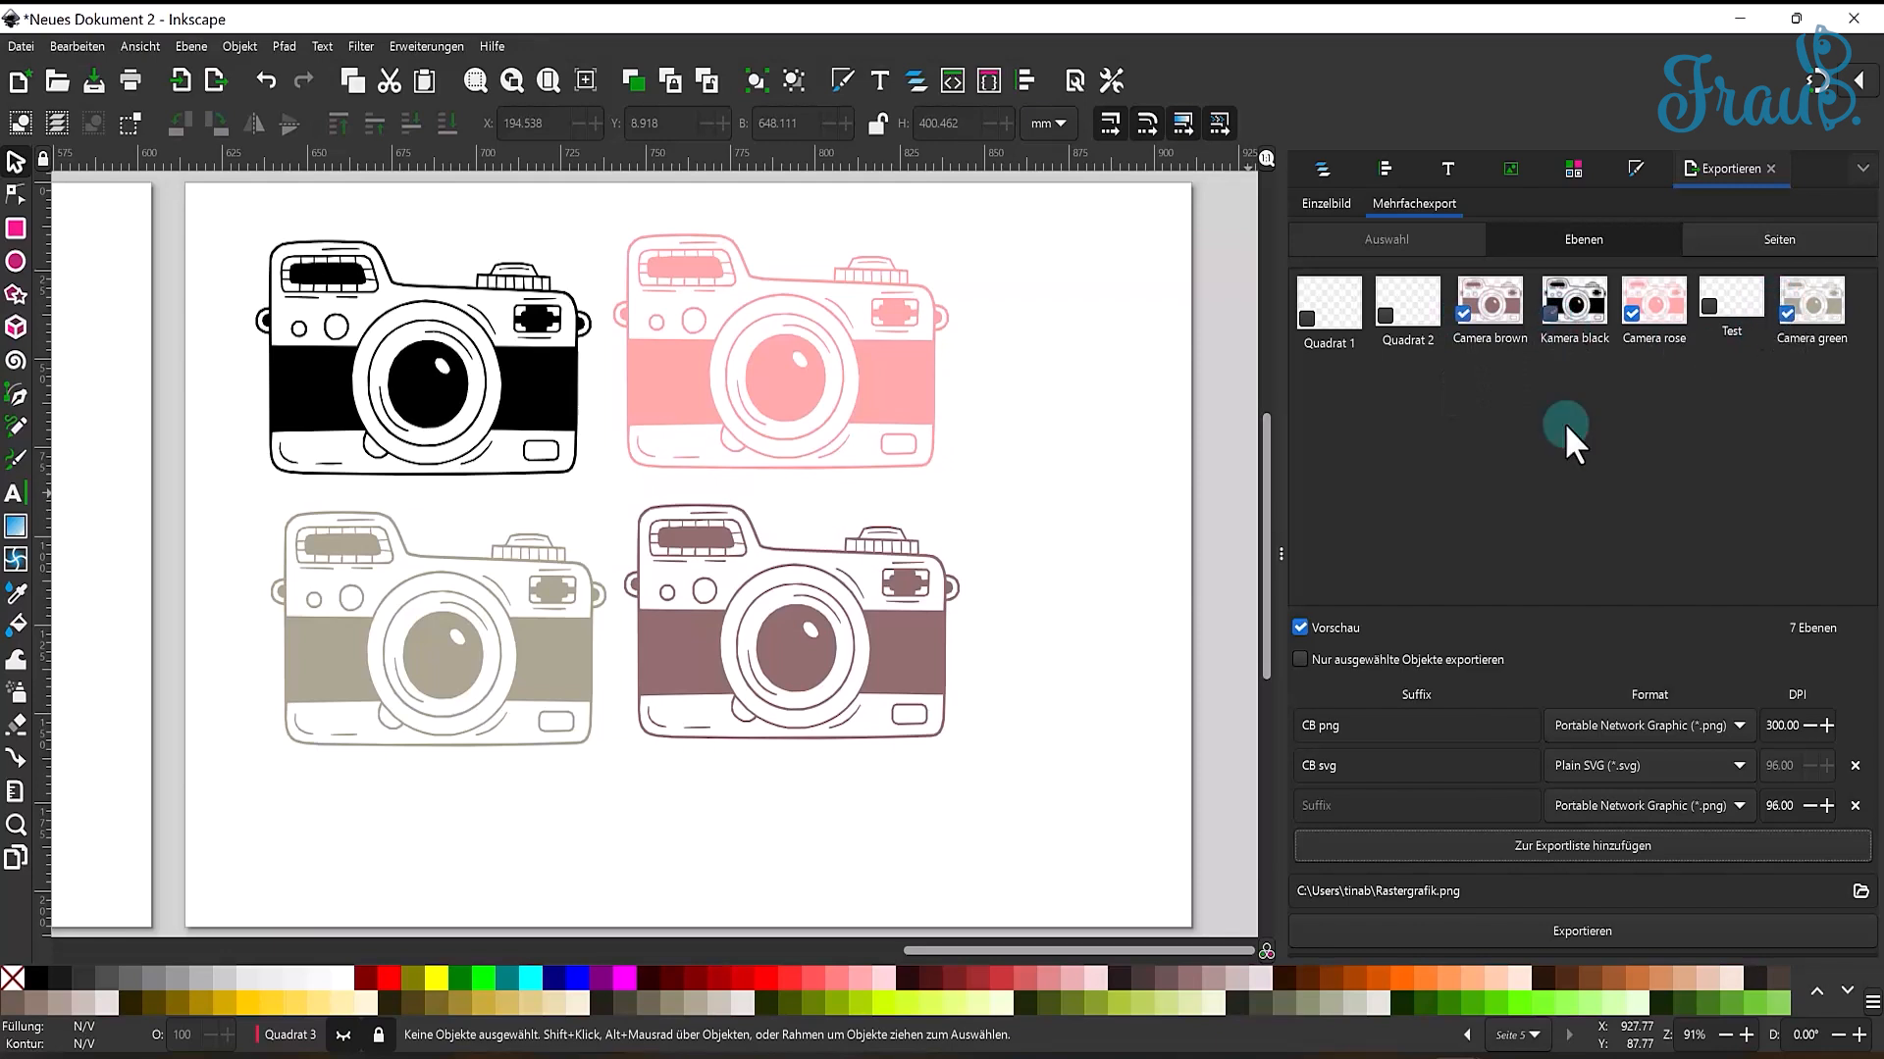
# - Set the third export entry to Plain SVG and add a fourth entry to the export list
pyautogui.click(1593, 792)
pyautogui.click(1585, 834)
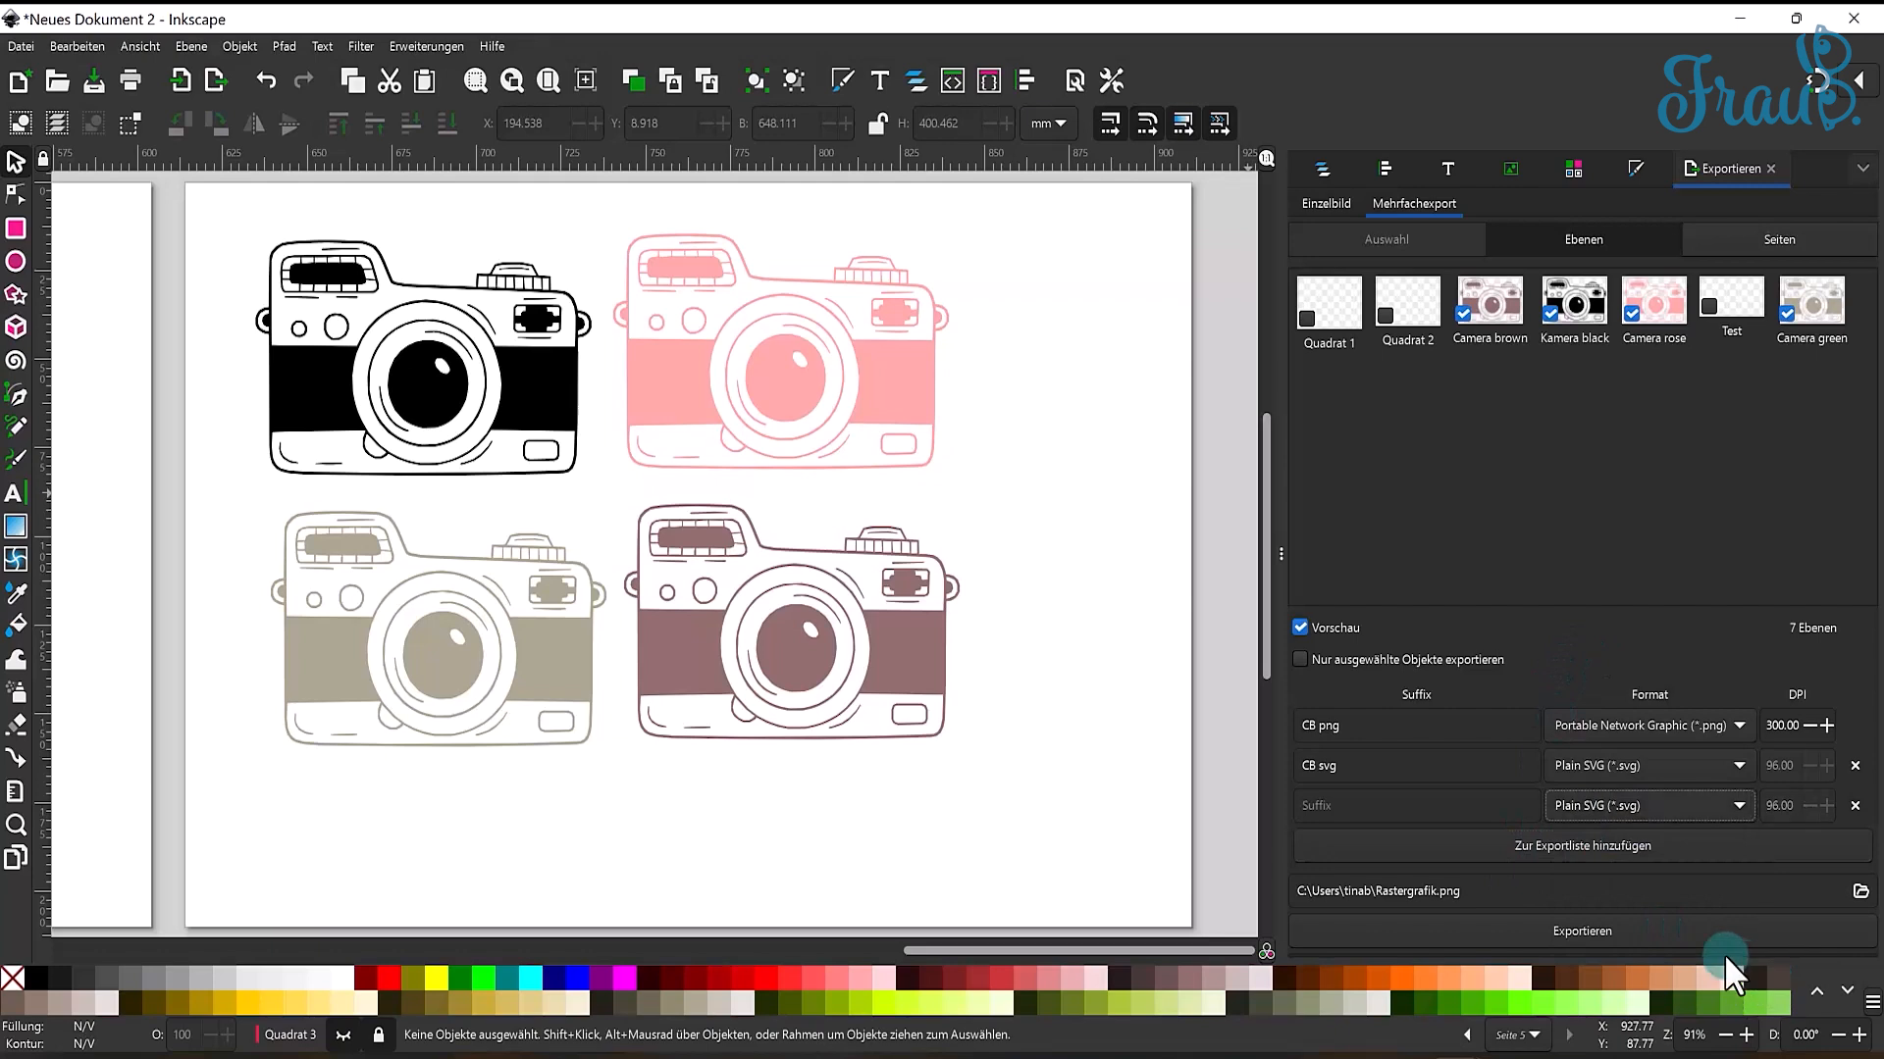
pyautogui.click(1601, 842)
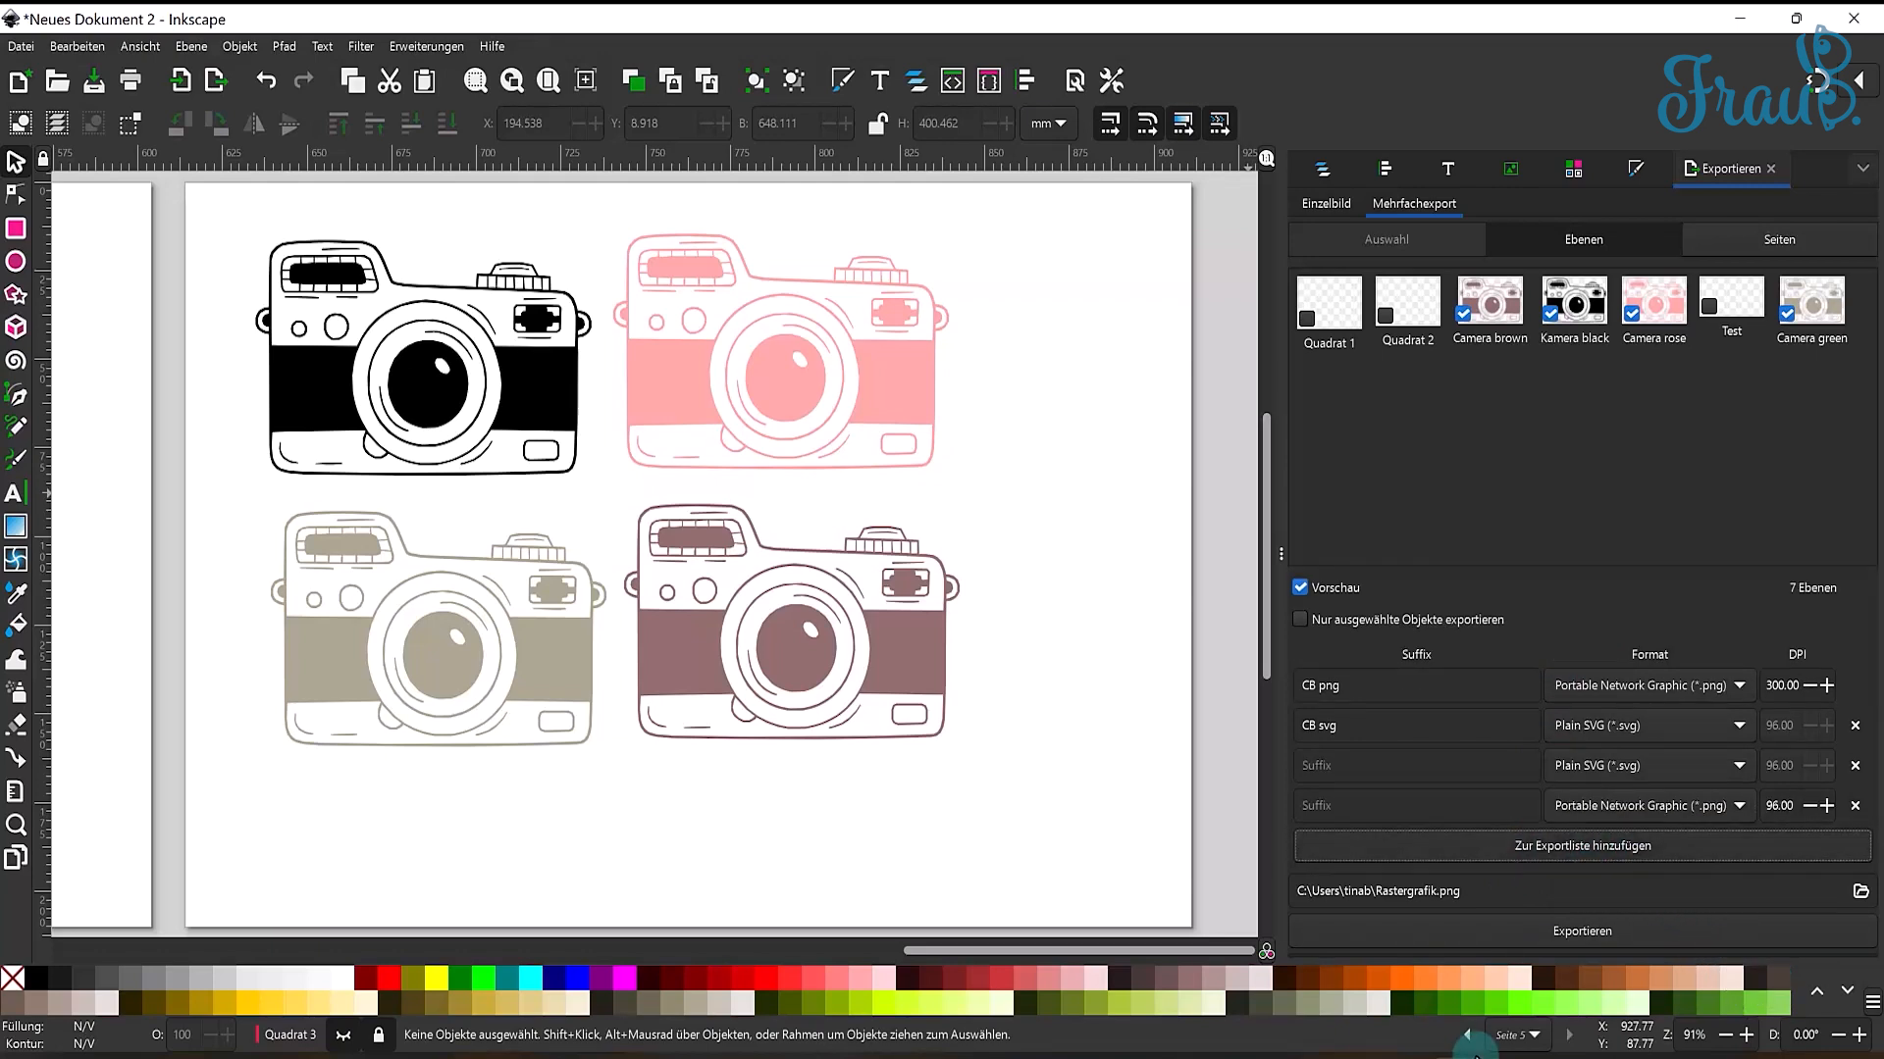
# - Export the selected layers to the Desktop under the base name Rastergrafik, accepting the default PNG options
pyautogui.click(1856, 887)
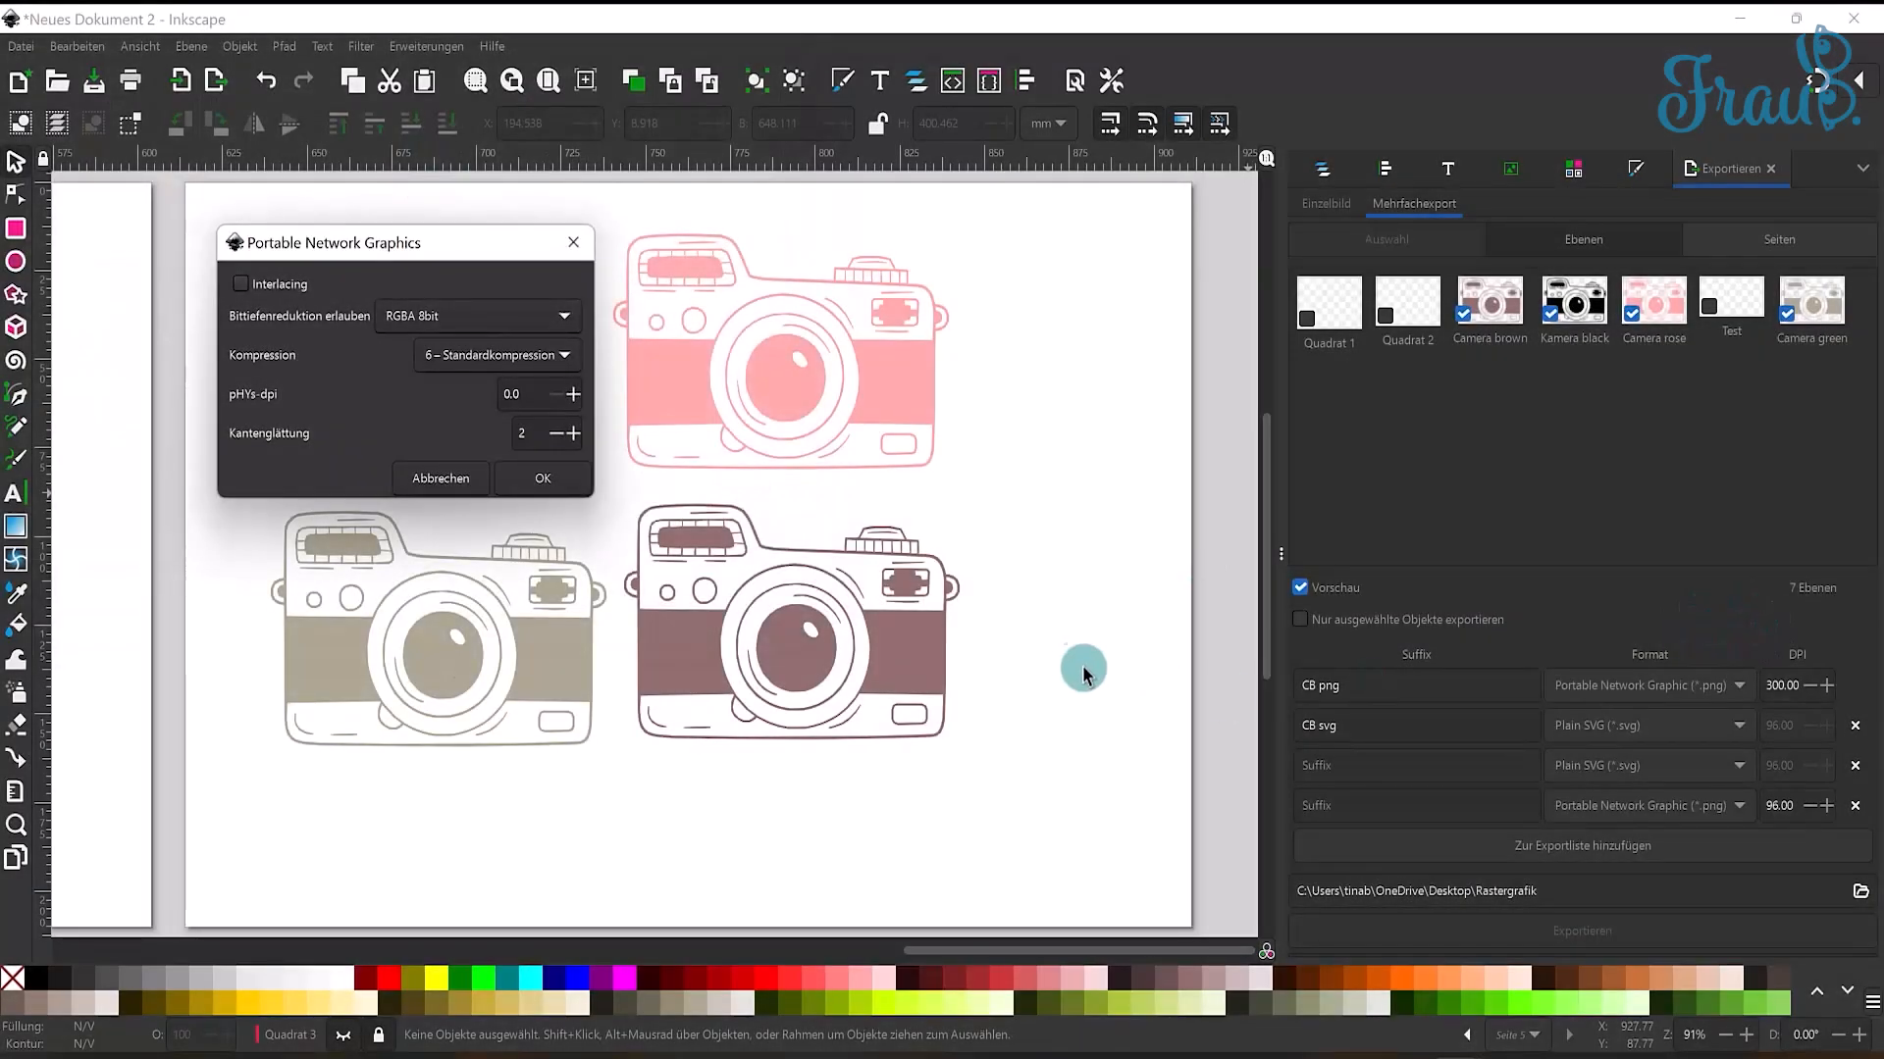
pyautogui.click(545, 481)
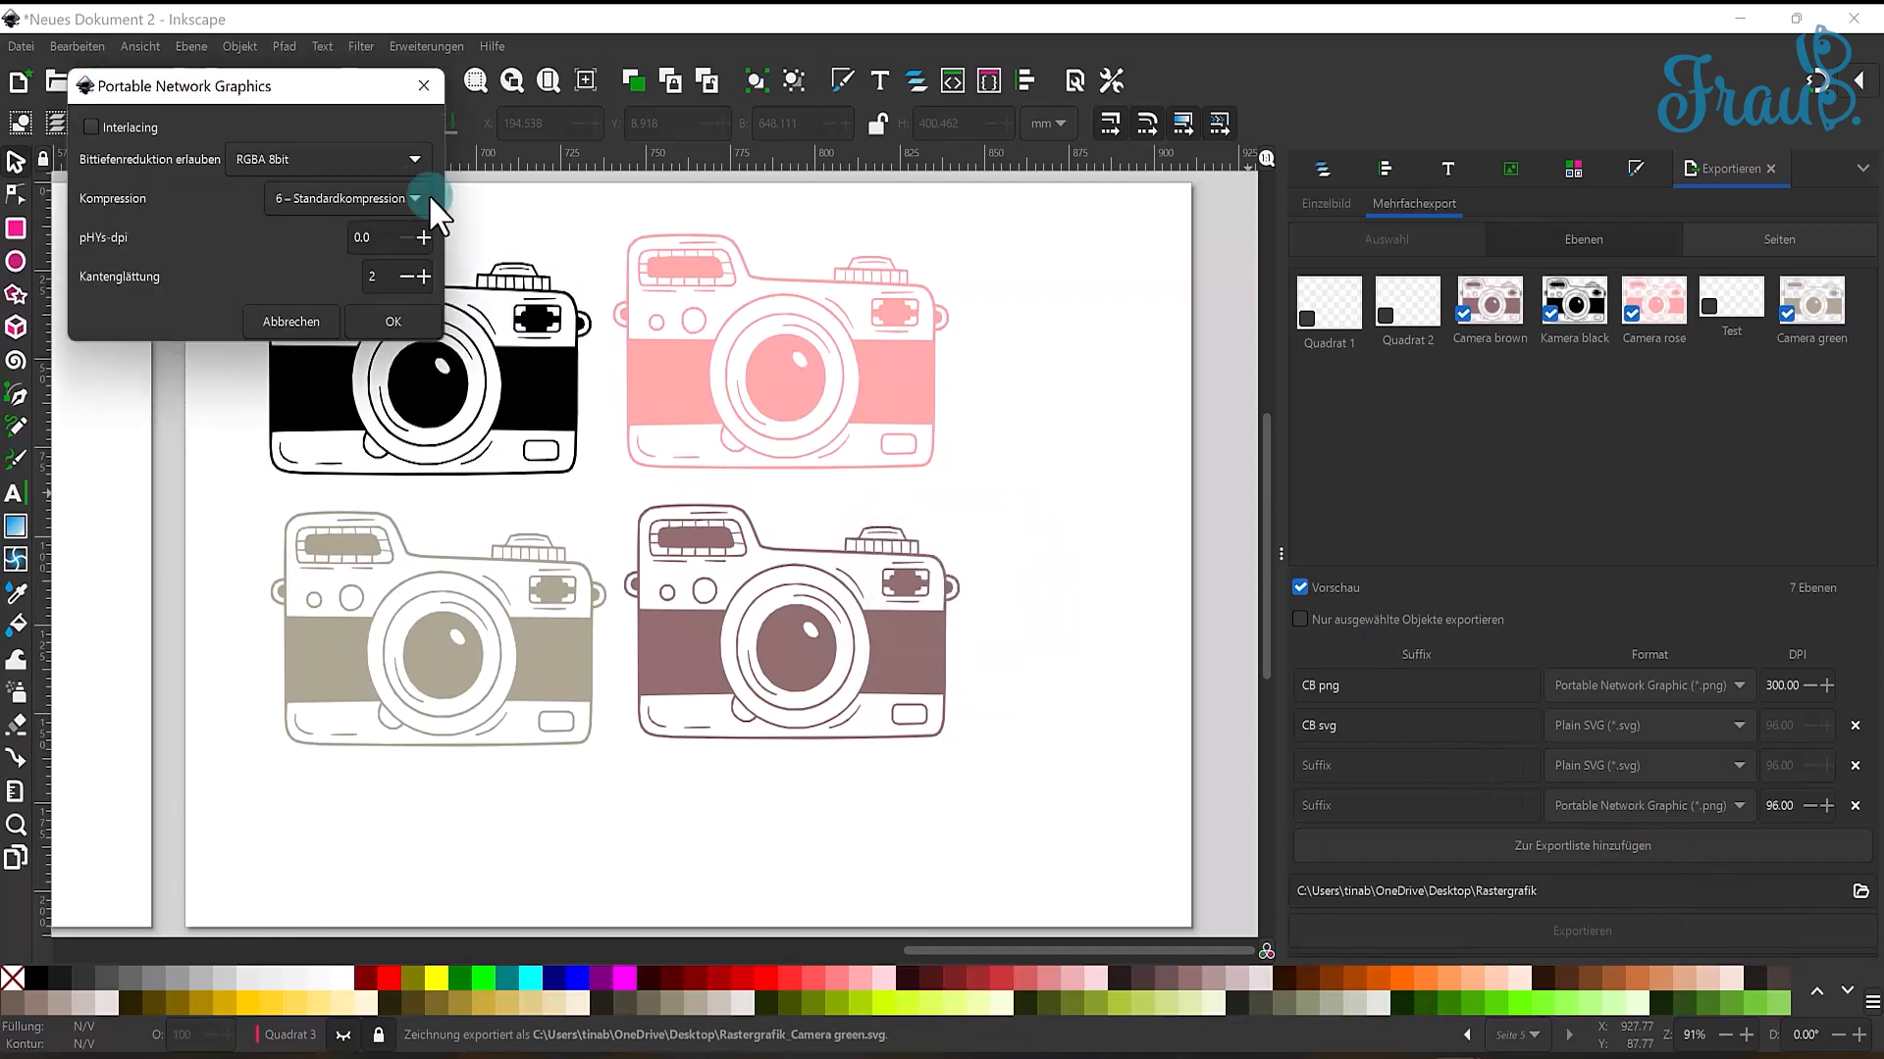
pyautogui.click(403, 322)
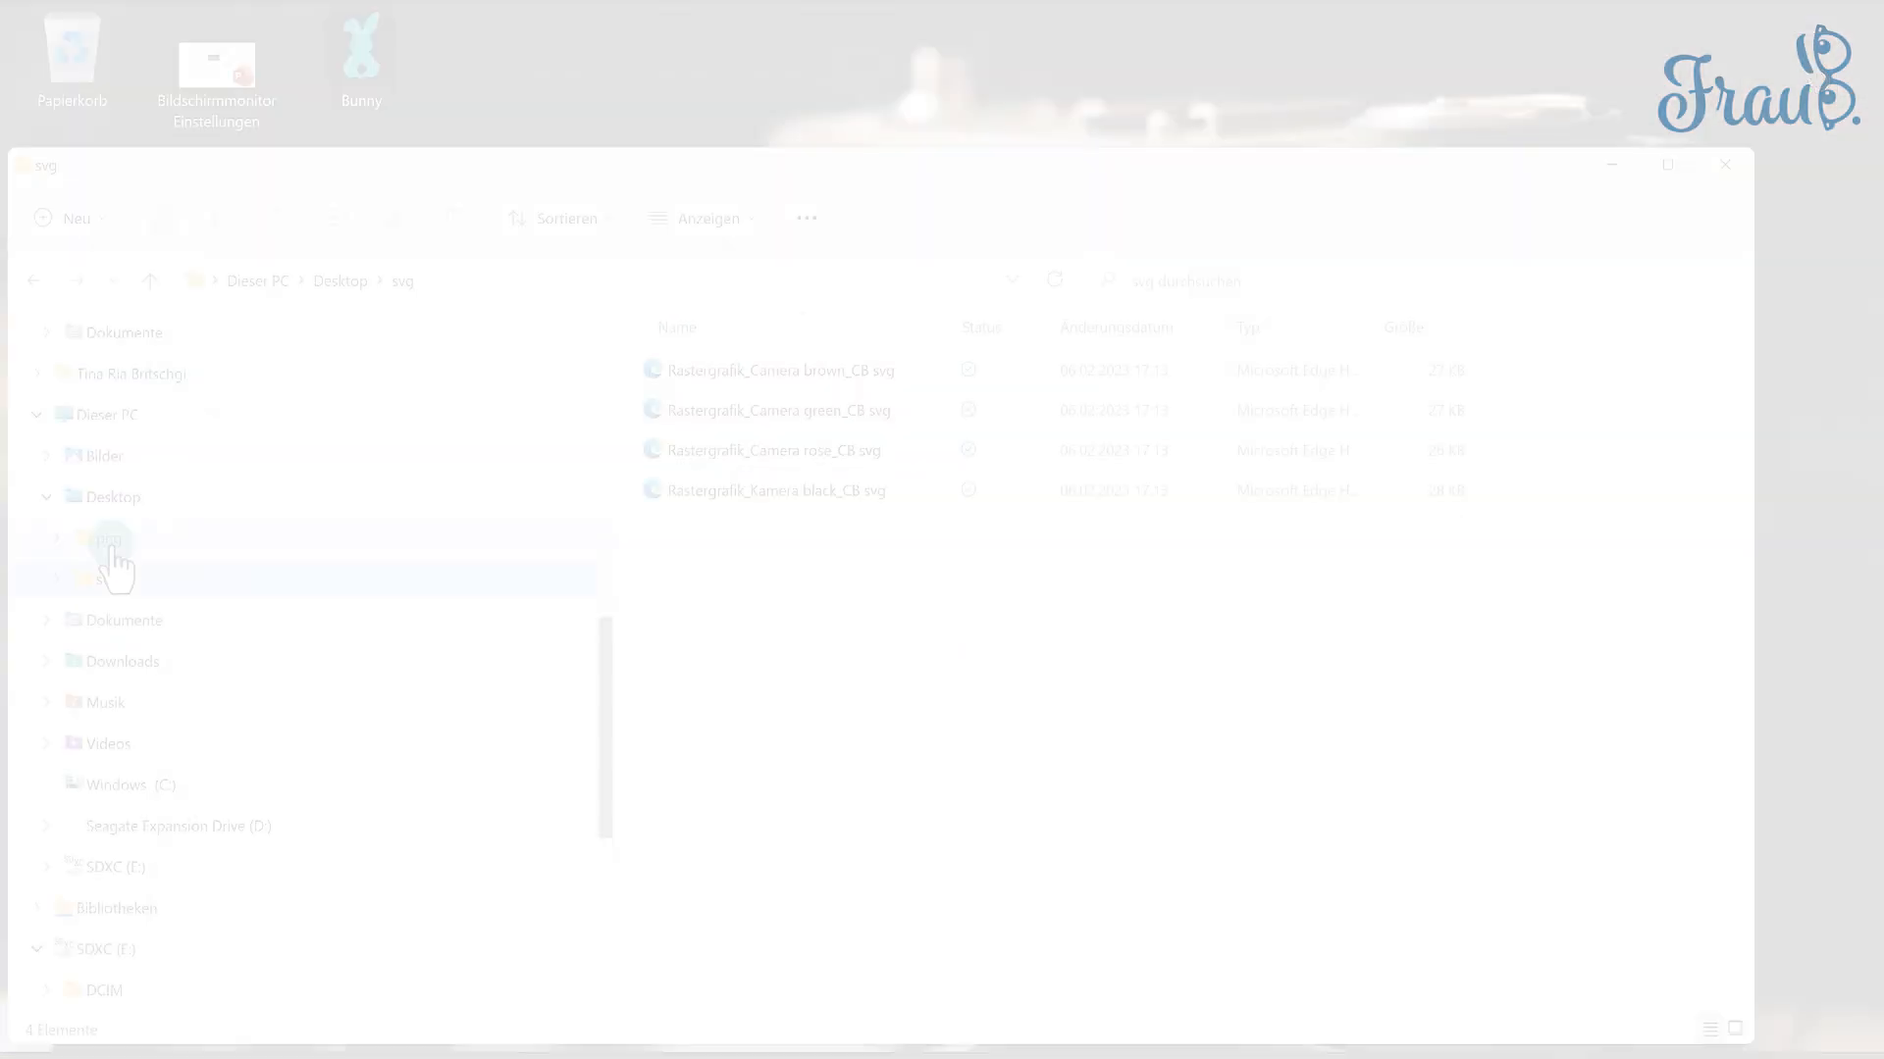
# - In File Explorer, check the Desktop's png folder, view the Camera rose_CB png image, and open the svg folder
pyautogui.click(98, 541)
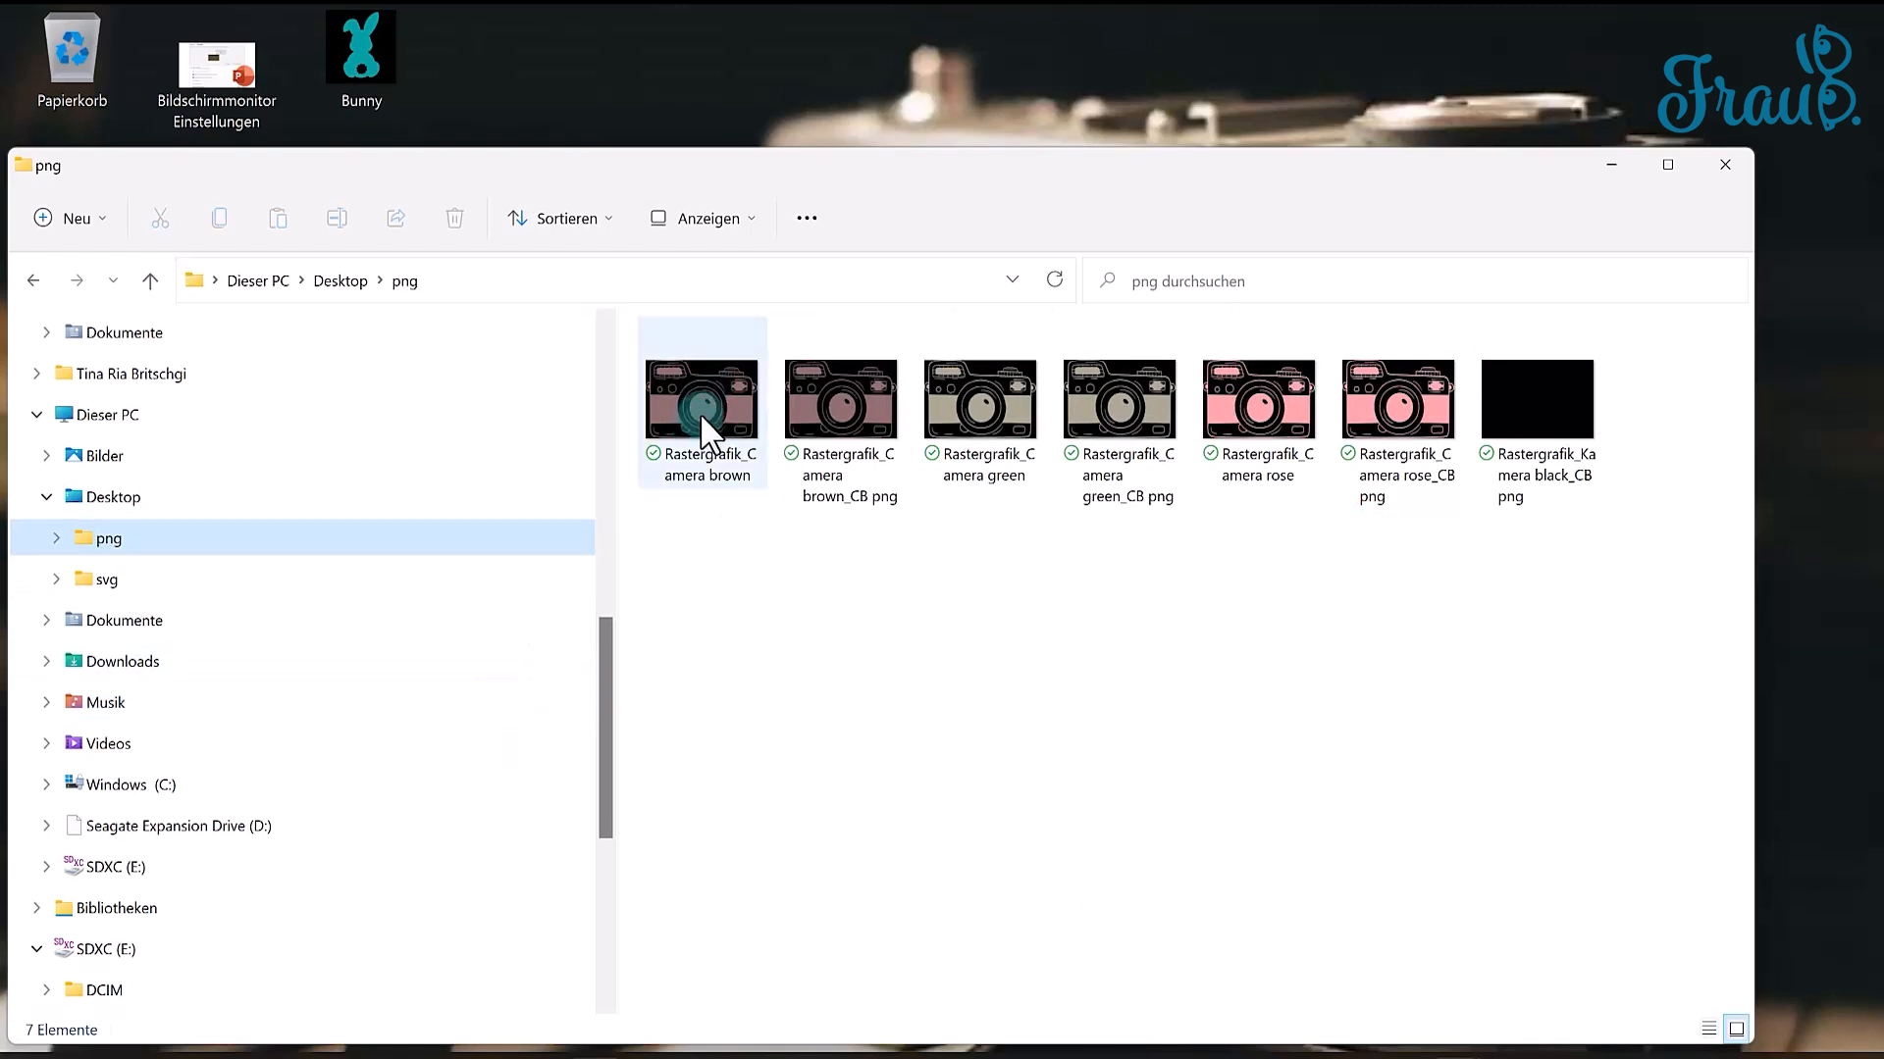
pyautogui.doubleClick(1398, 402)
pyautogui.moveTo(1246, 34)
pyautogui.mouseDown()
pyautogui.moveTo(1279, 137)
pyautogui.moveTo(1158, 84)
pyautogui.moveTo(1230, 39)
pyautogui.mouseUp()
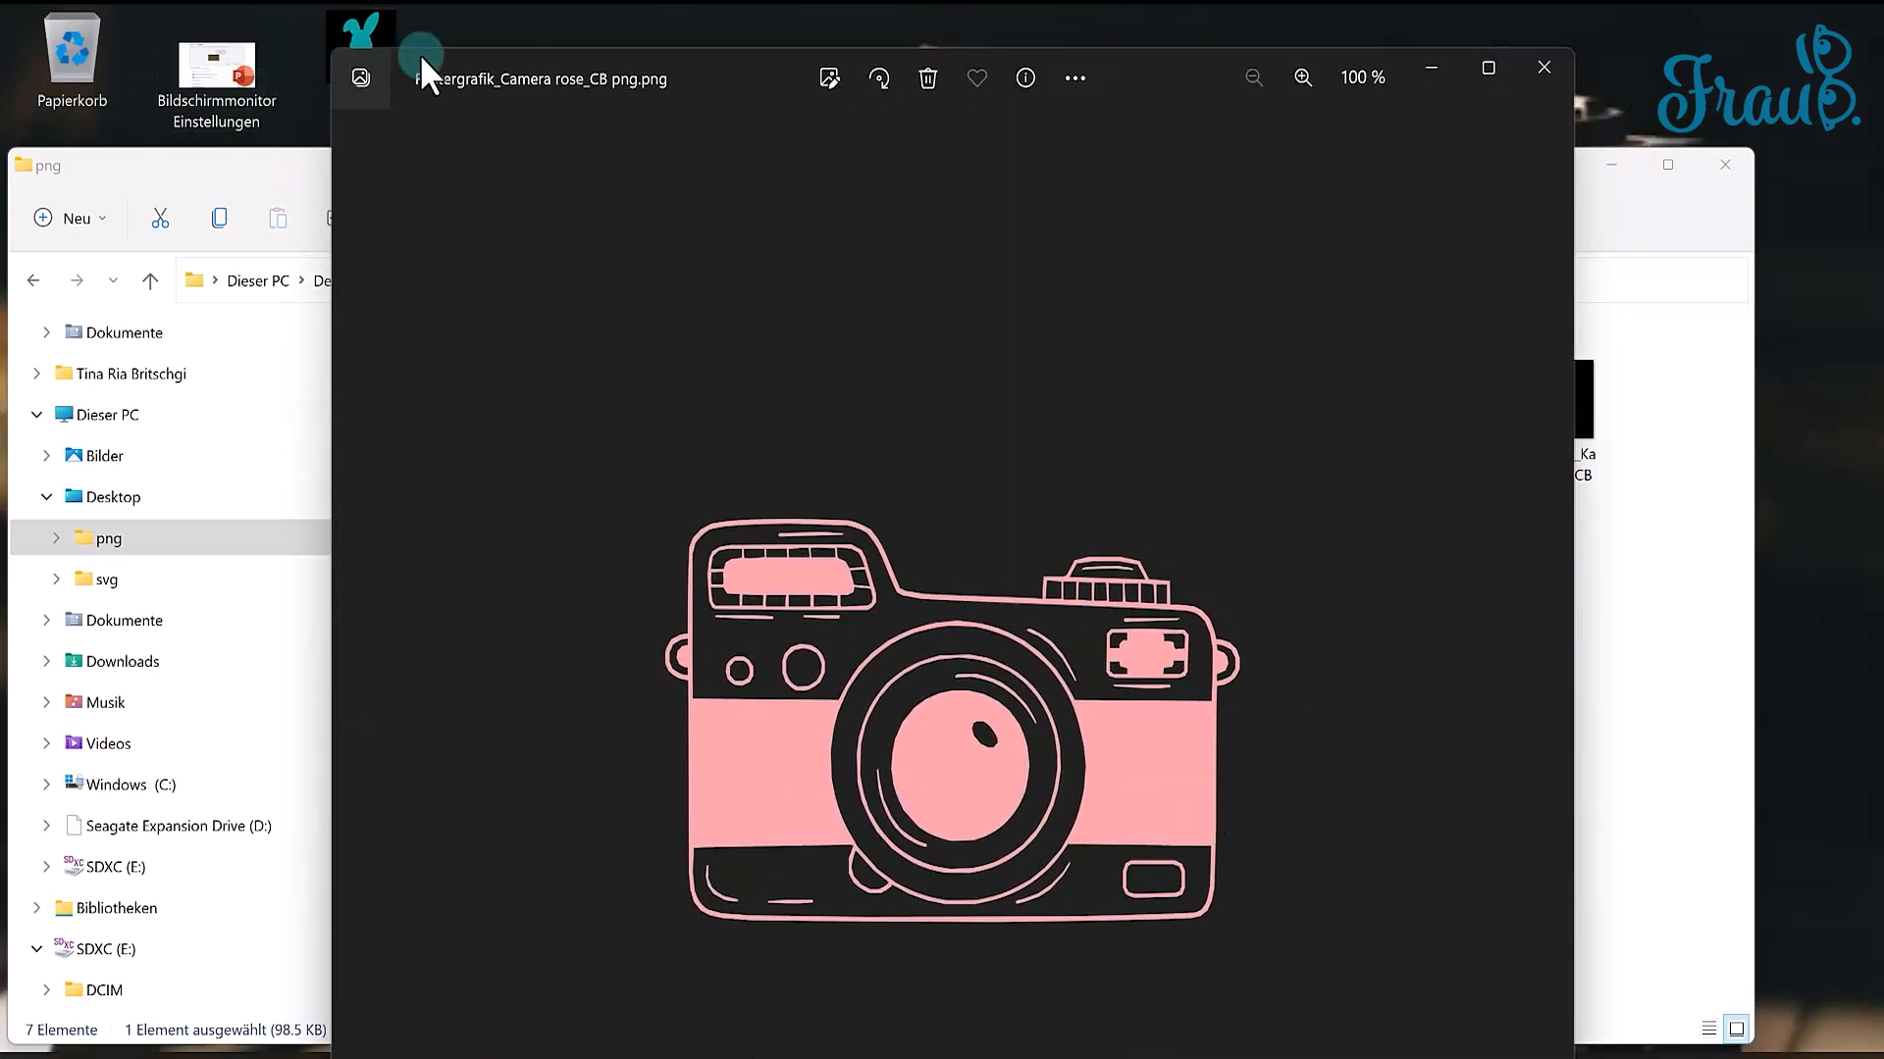
pyautogui.click(1541, 68)
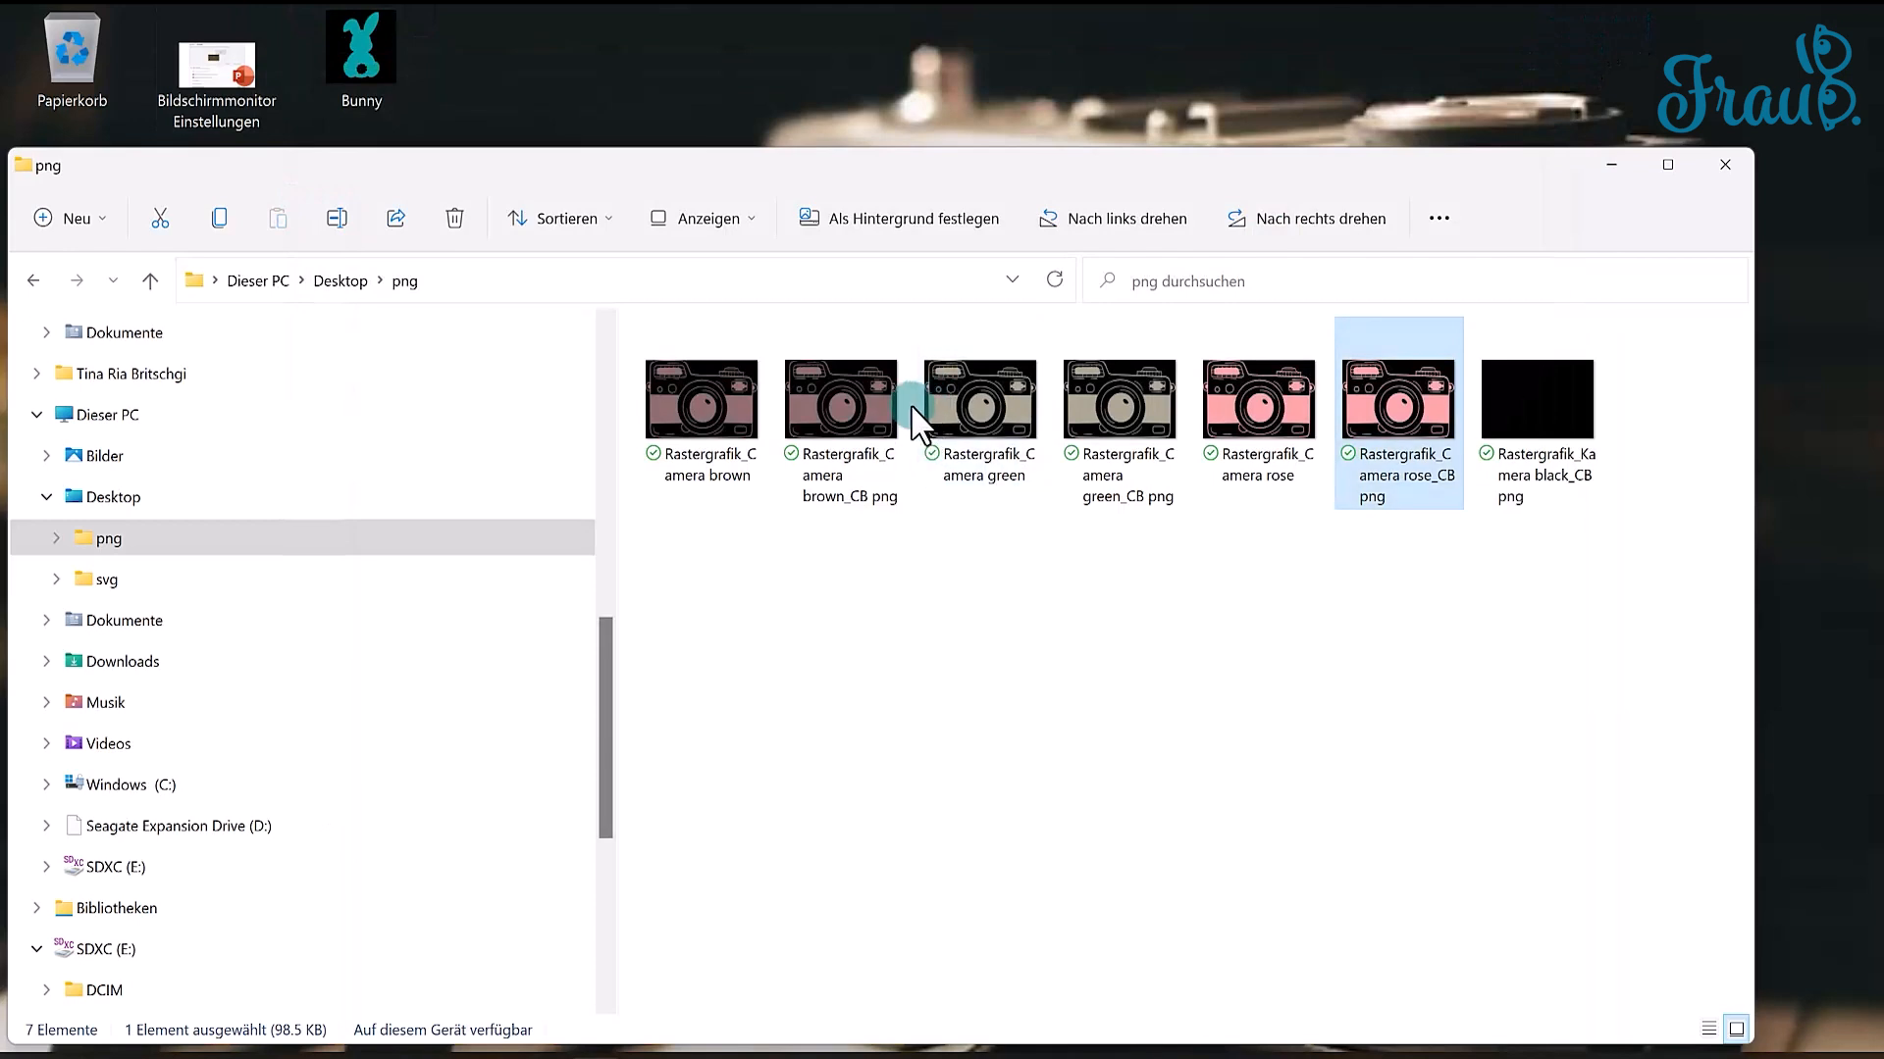
pyautogui.click(218, 591)
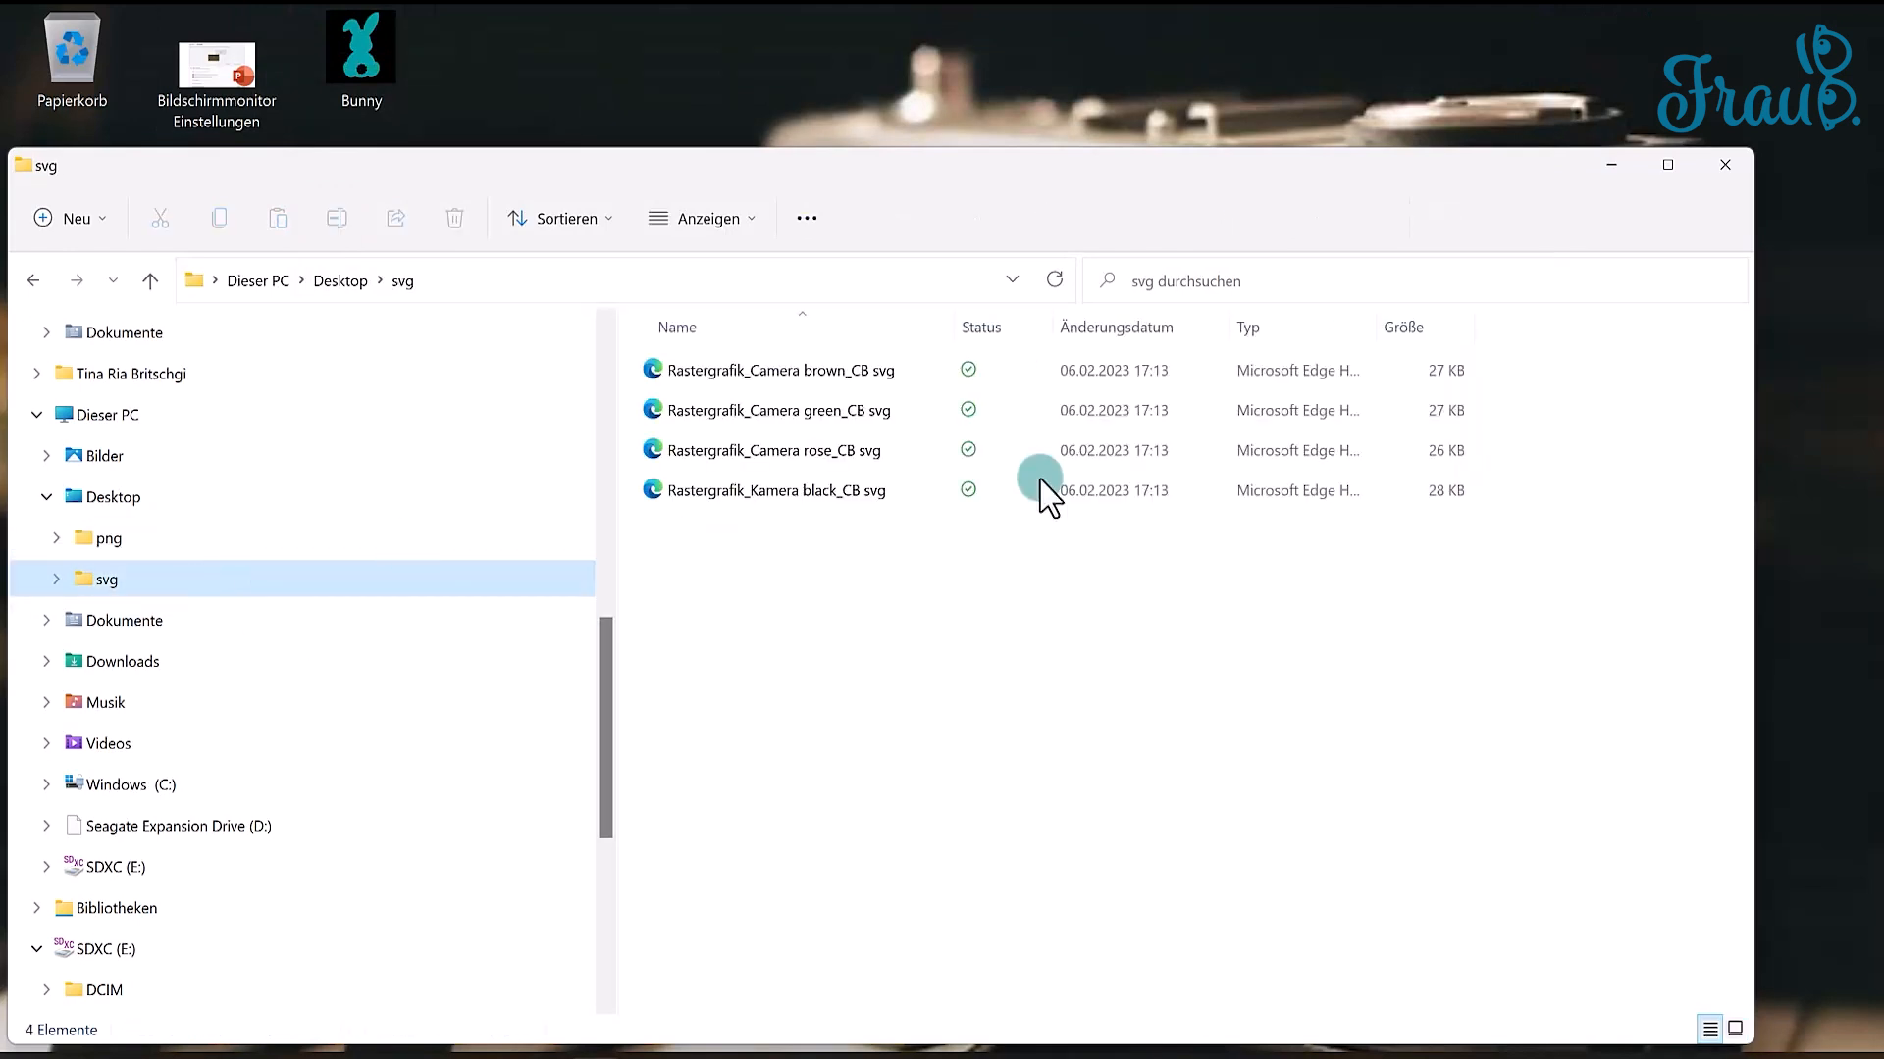